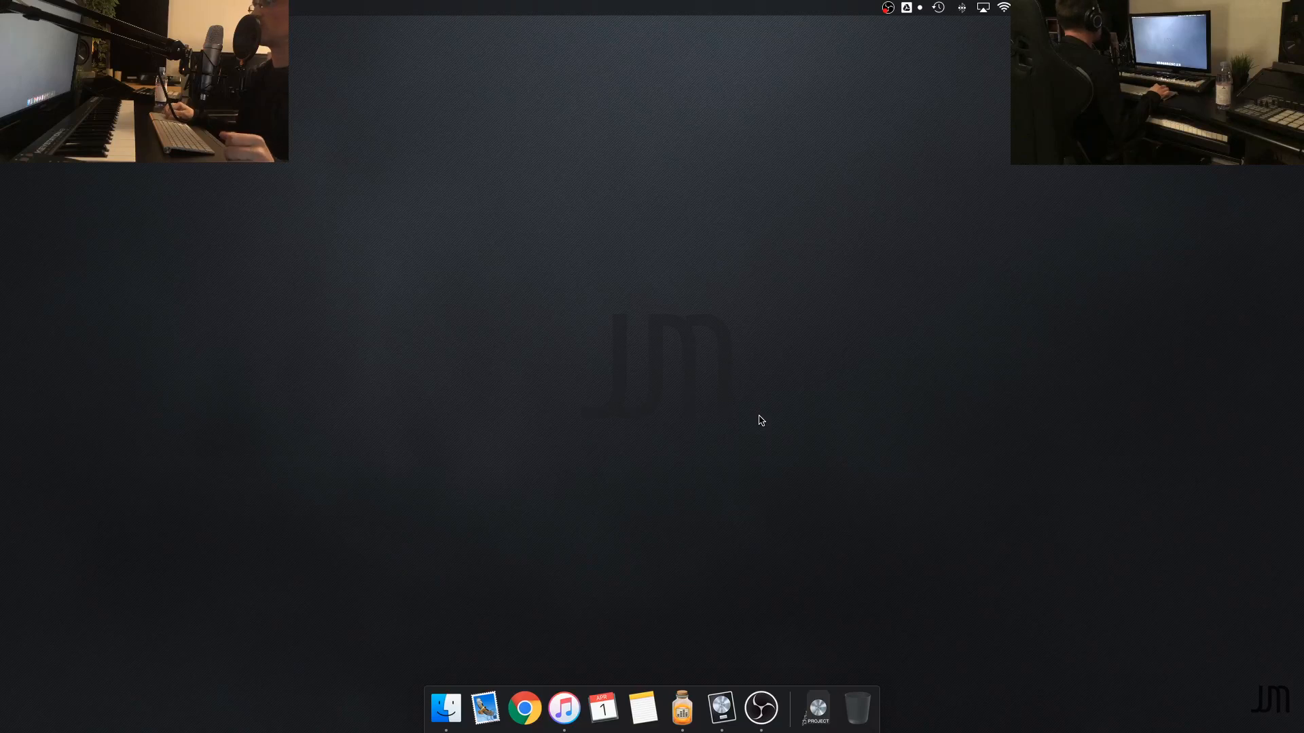
Switch to the Logic Pro project and play the whole arrangement from the start past its last regions, following the playhead, and stop
left_click(721, 708)
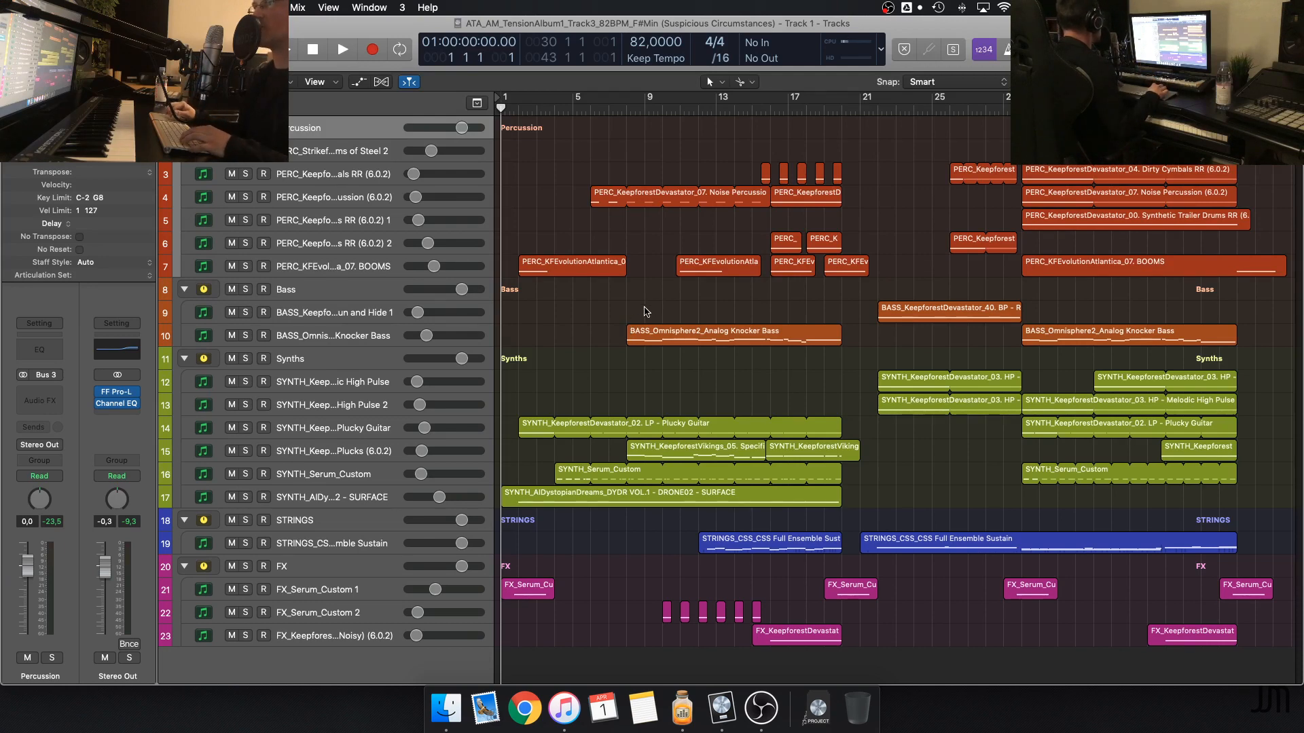
key("space")
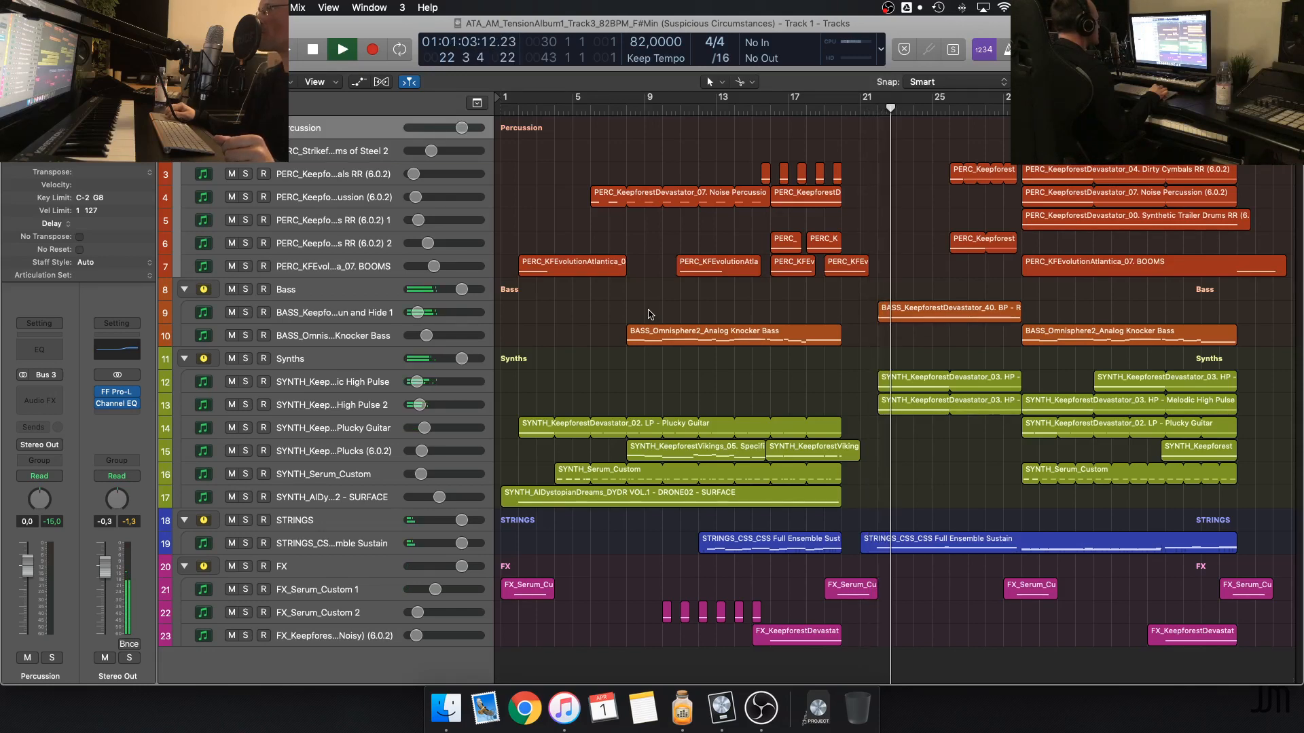
scroll(663, 307, "up", 5)
scroll(664, 306, "down", 2)
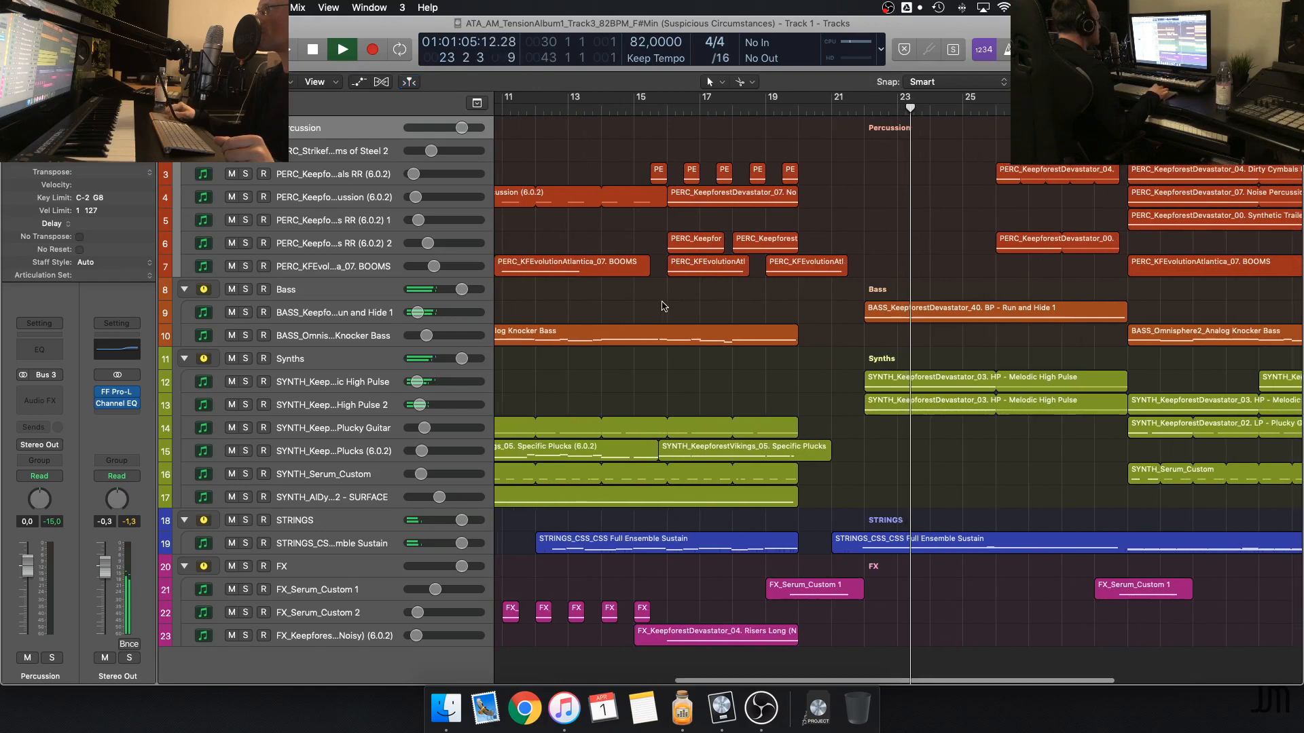
scroll(664, 306, "right", 10)
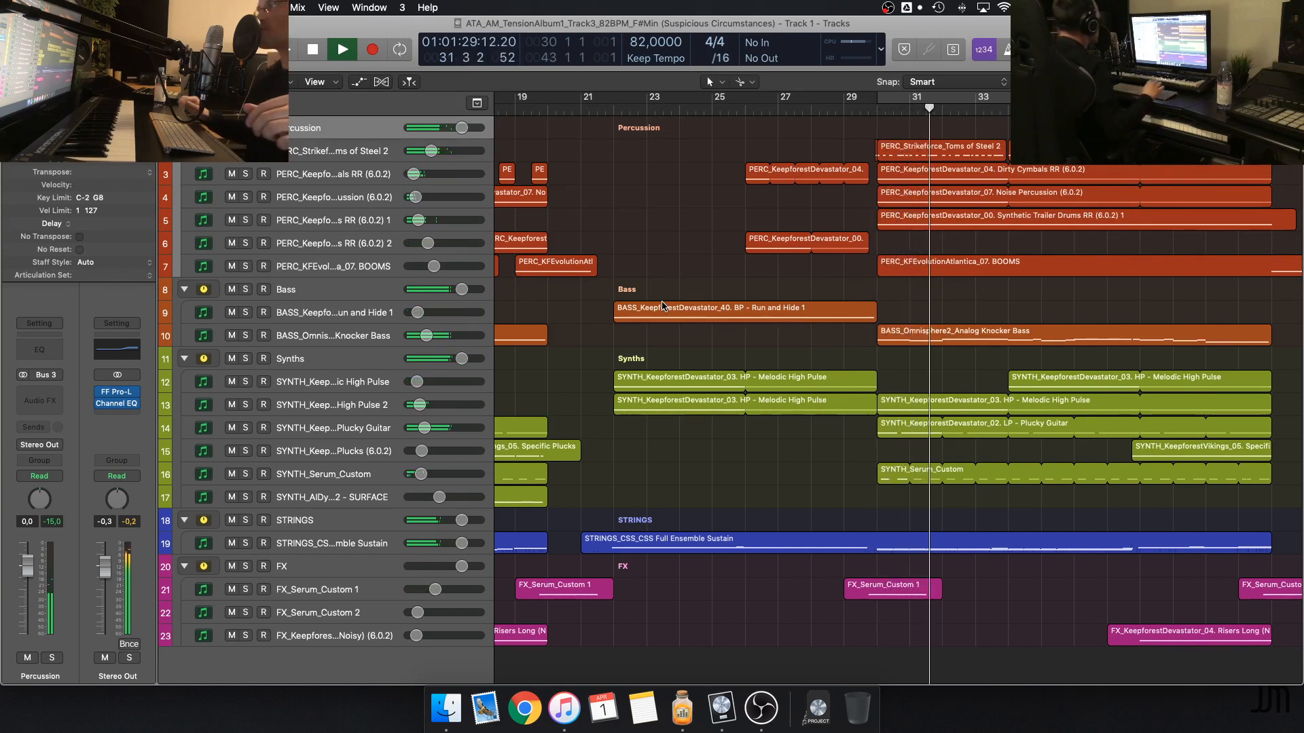
scroll(939, 296, "right", 3)
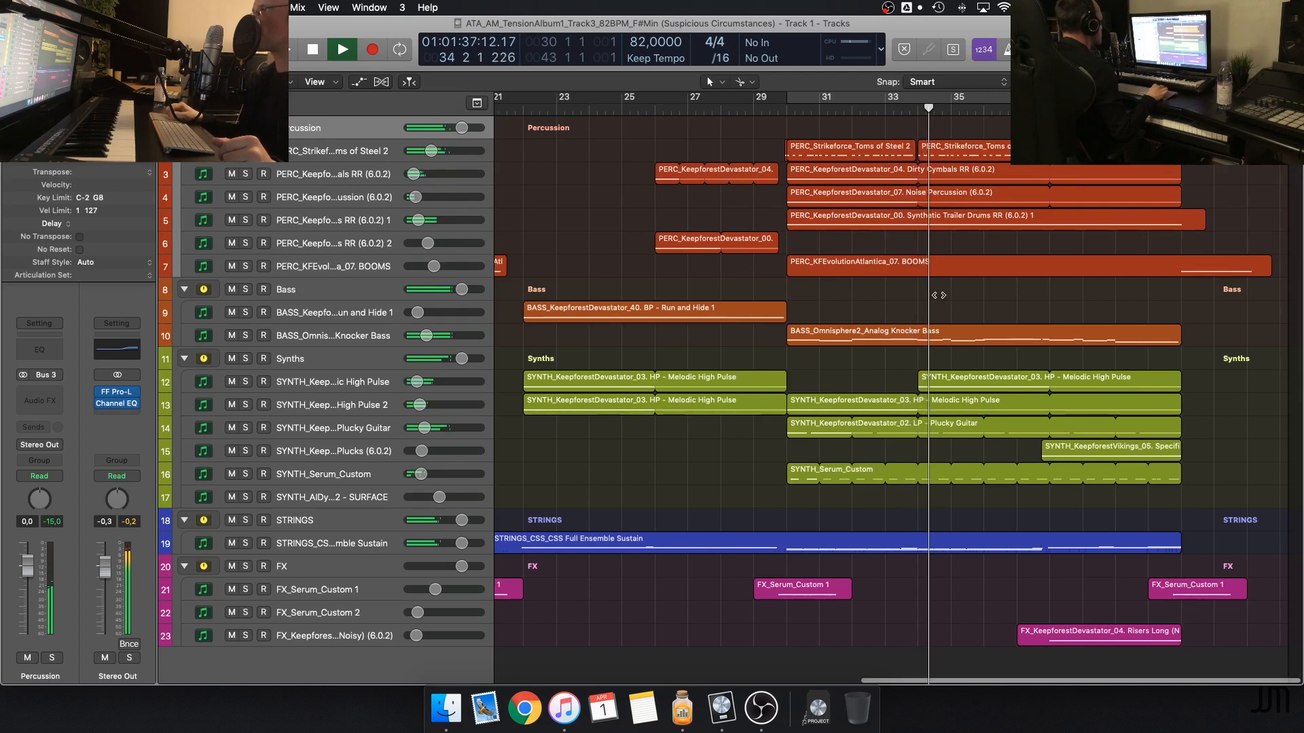
scroll(944, 295, "up", 2)
scroll(946, 295, "right", 2)
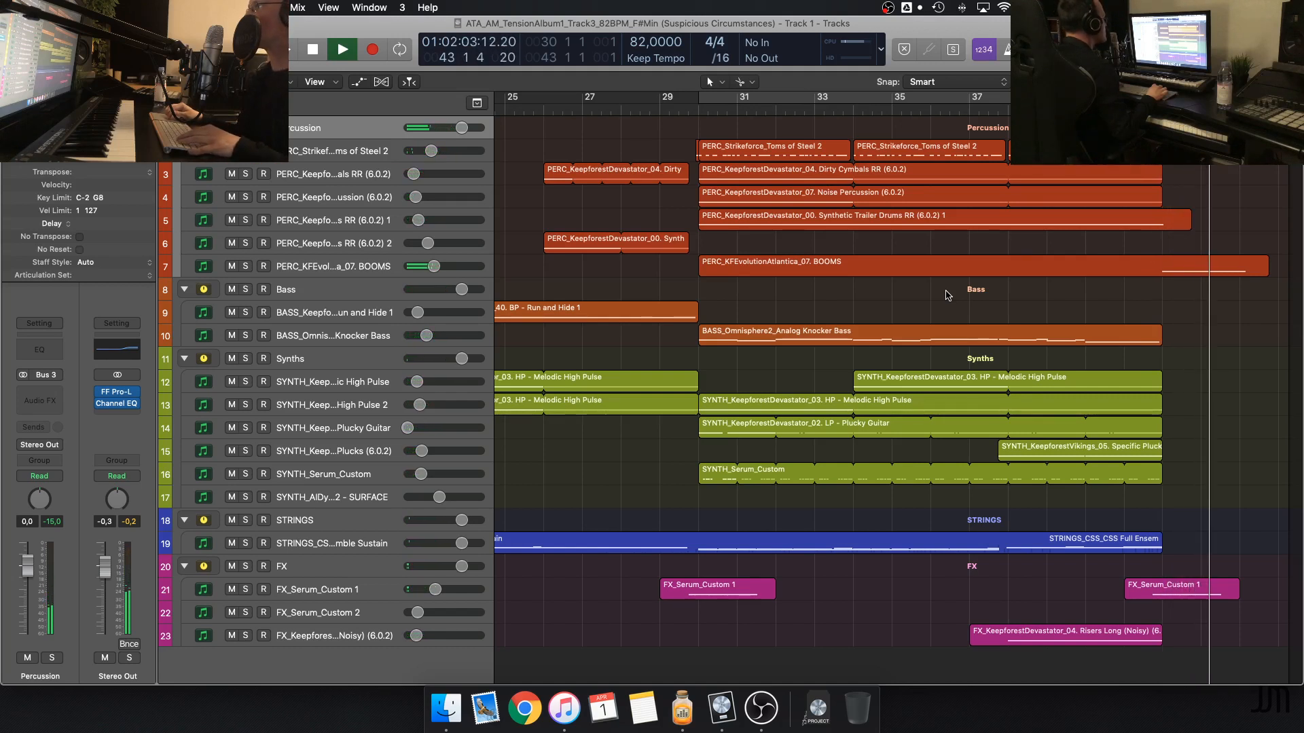
key("space")
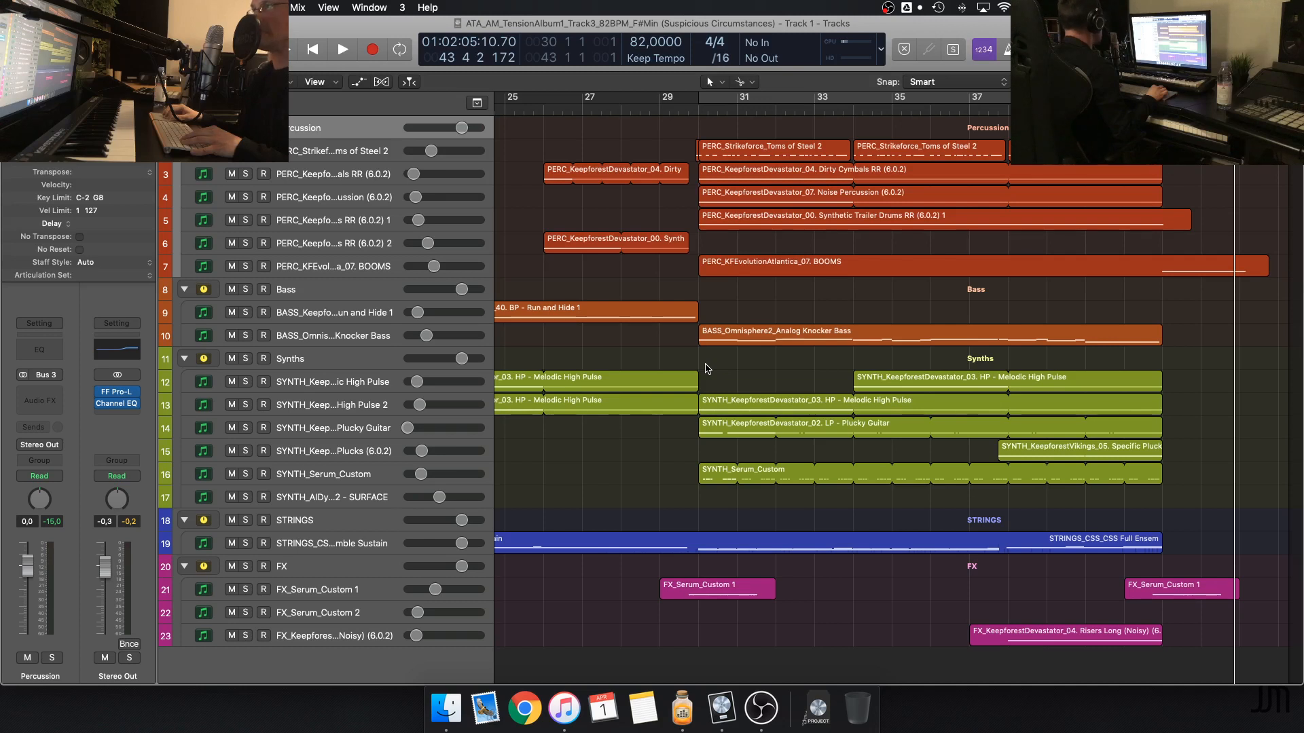
Solo the Synths group, enable the cycle range from bar 30, and audition it with the Analog Knocker Bass added to the solo
left_click(682, 113)
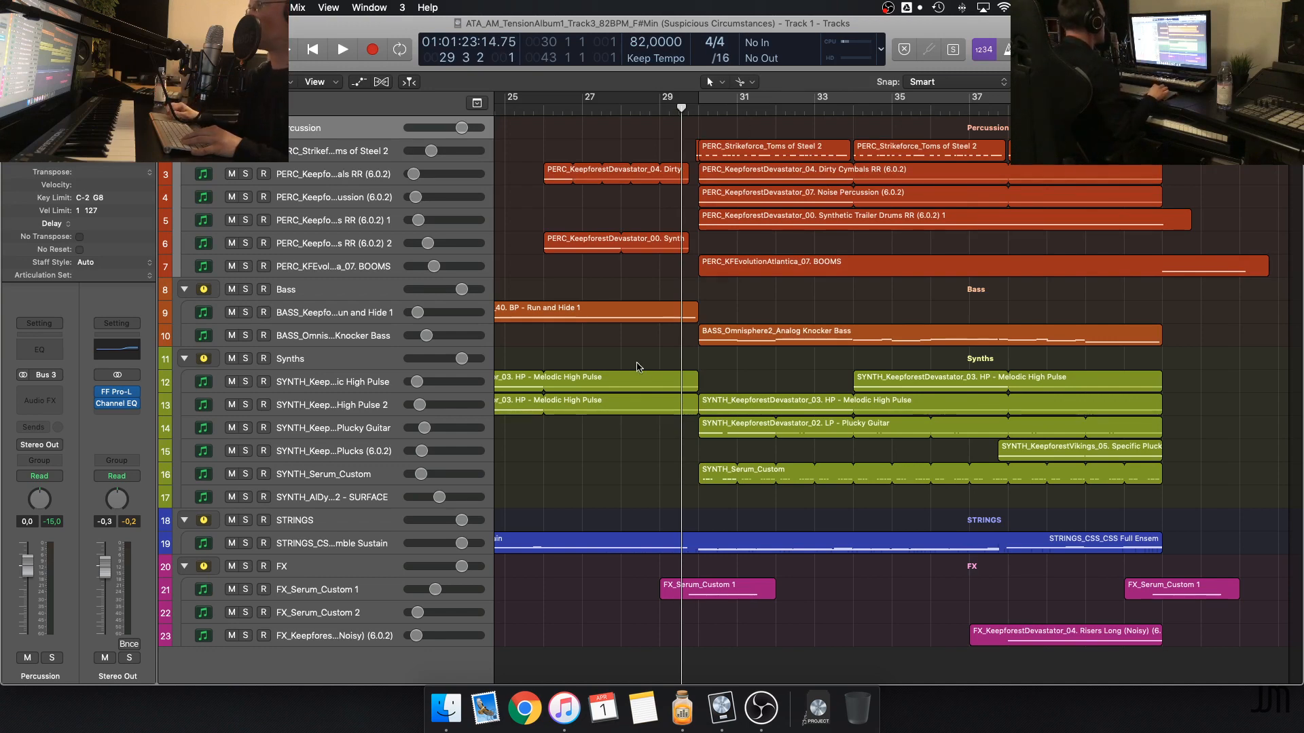
left_click(245, 358)
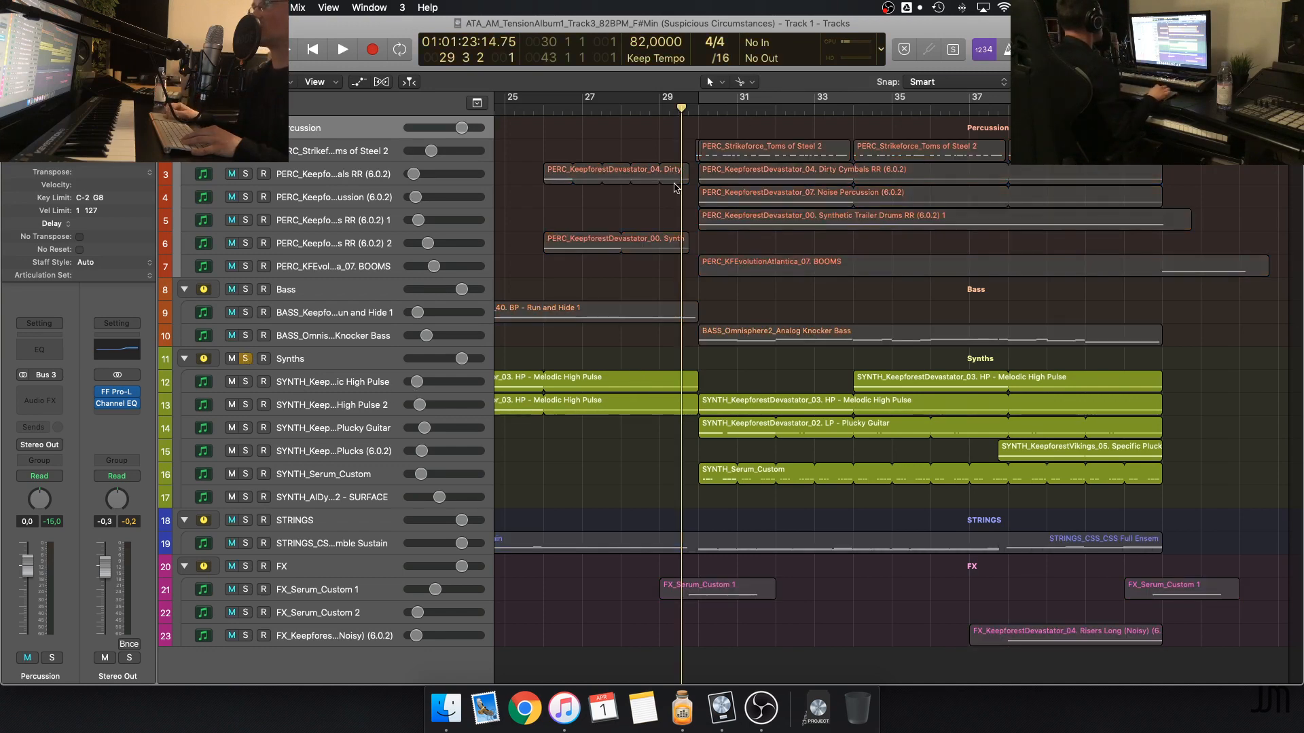
left_click(713, 100)
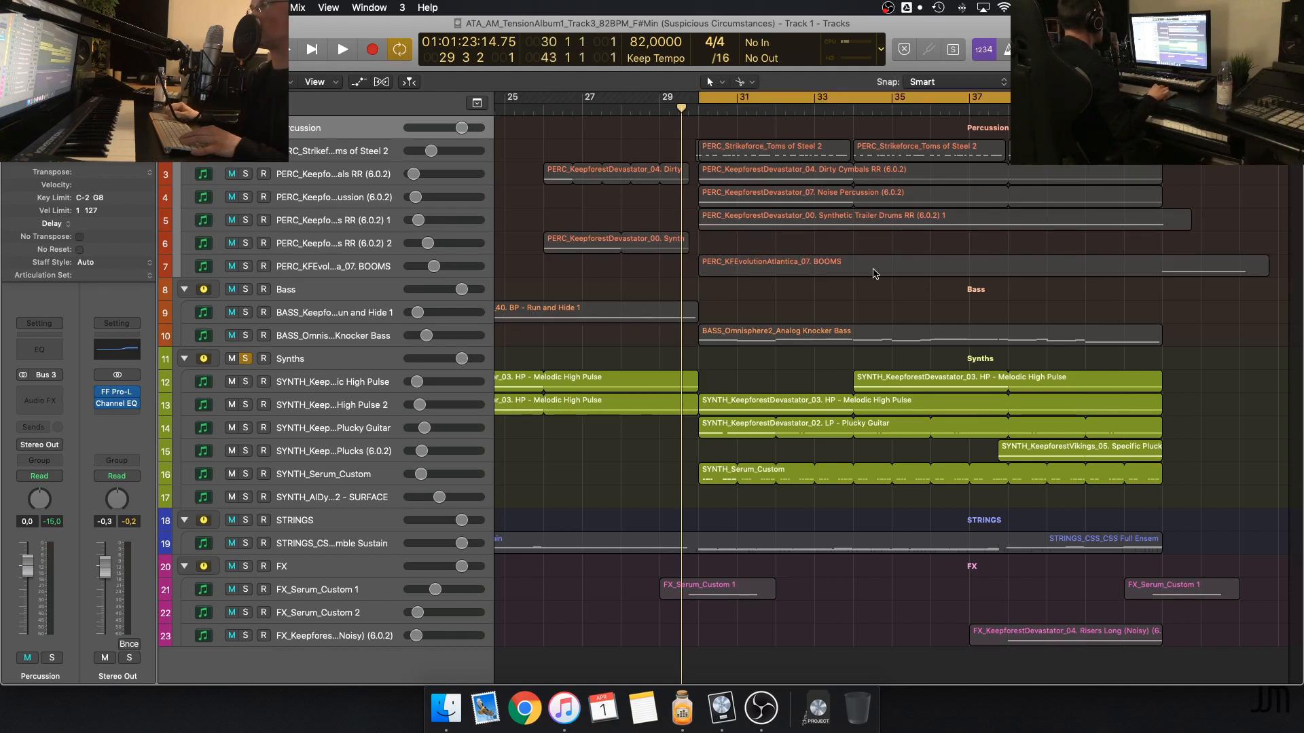
key("space")
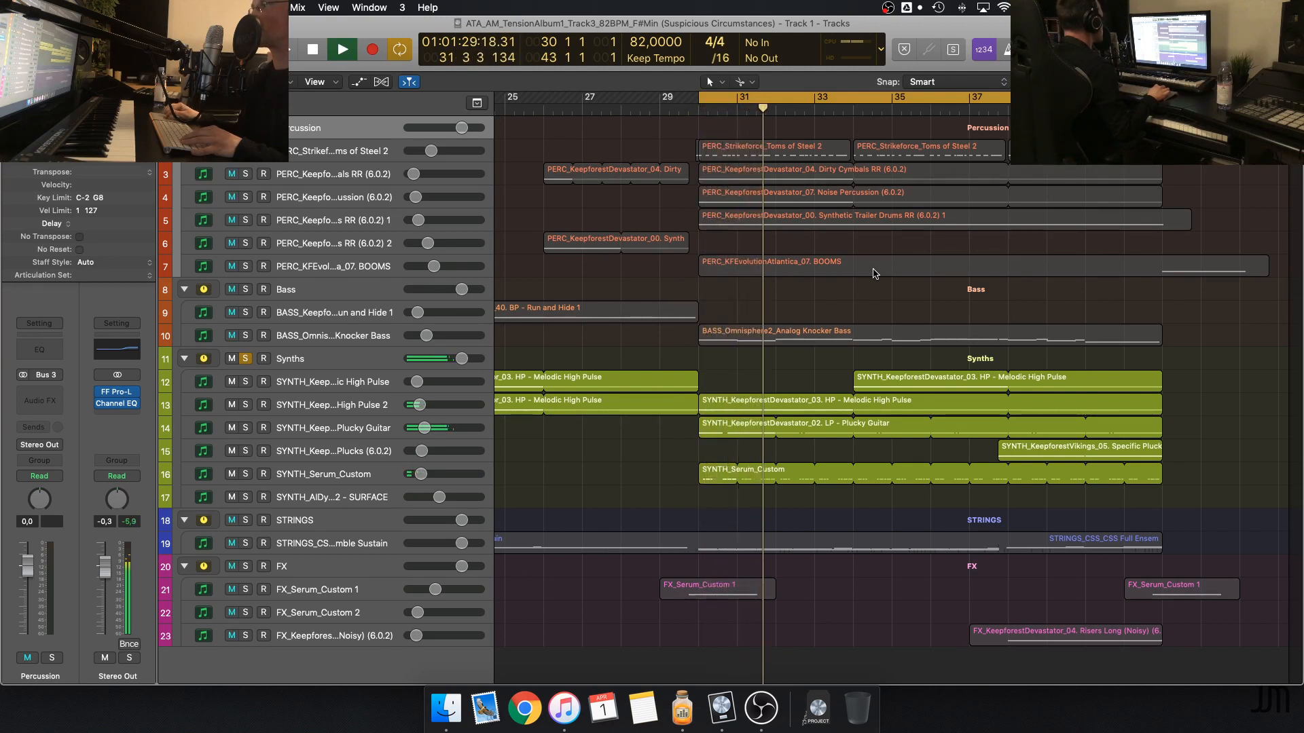
scroll(875, 273, "right", 1)
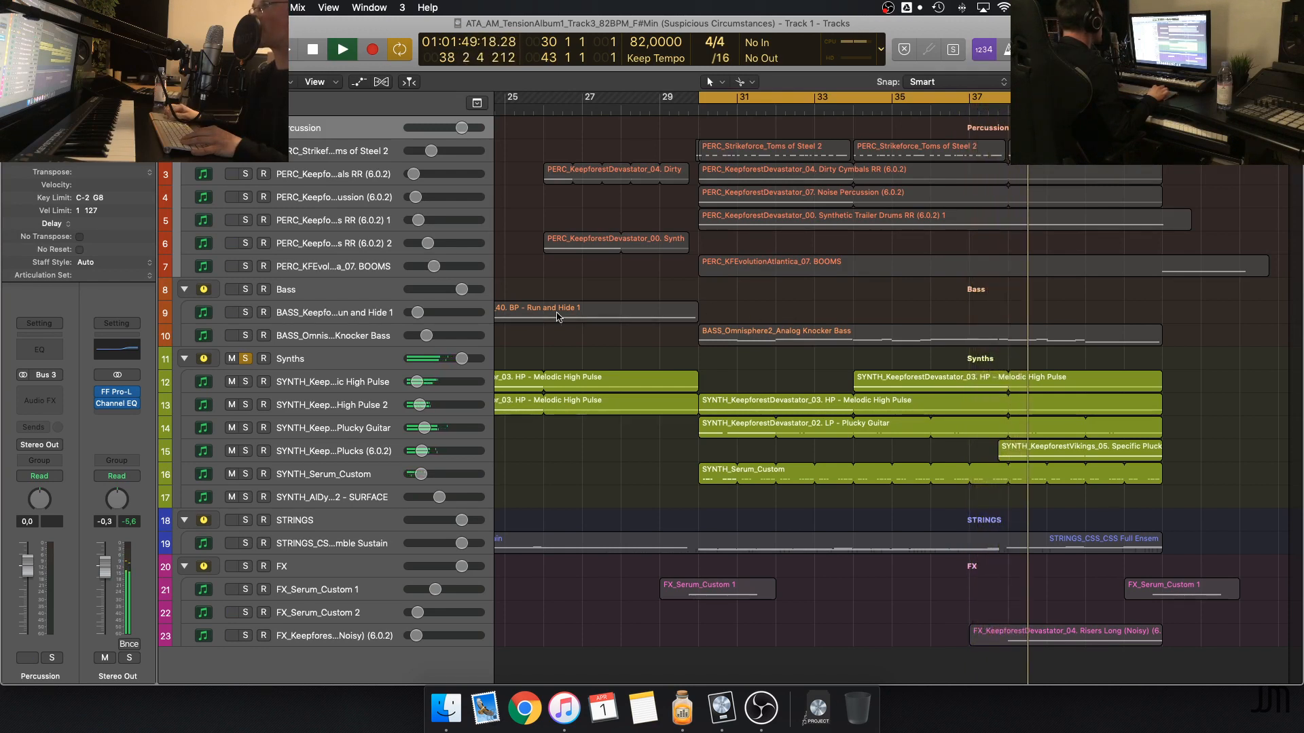
left_click(245, 336)
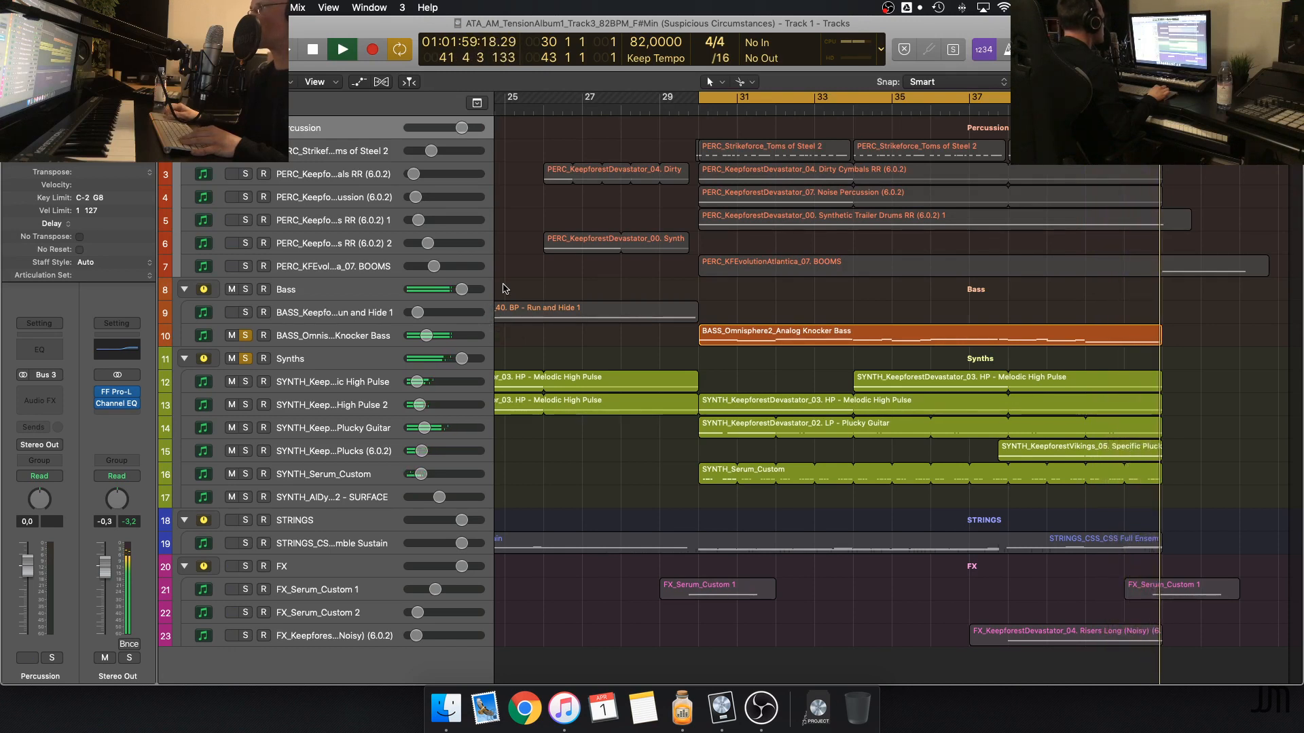
key("space")
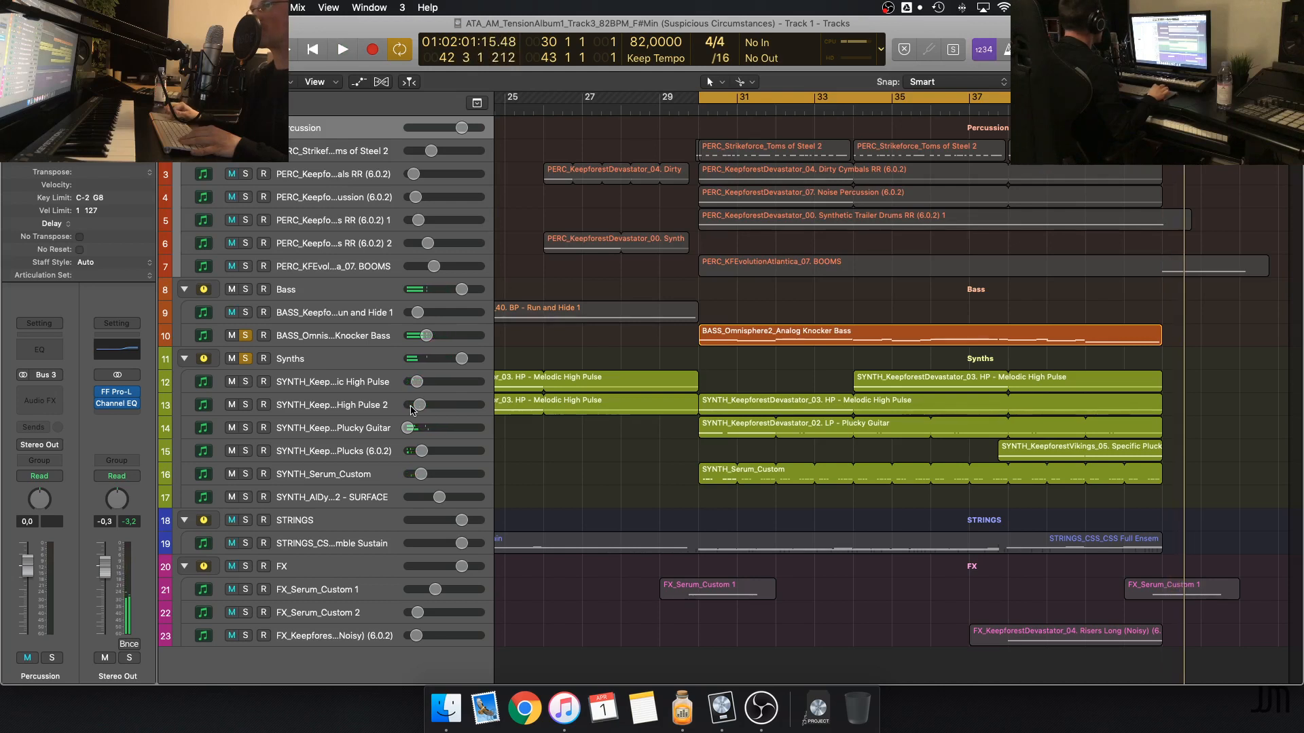
Remove the solo from the Analog Knocker Bass and the Synths group, leaving the Plucky Guitar track selected
left_click(375, 422)
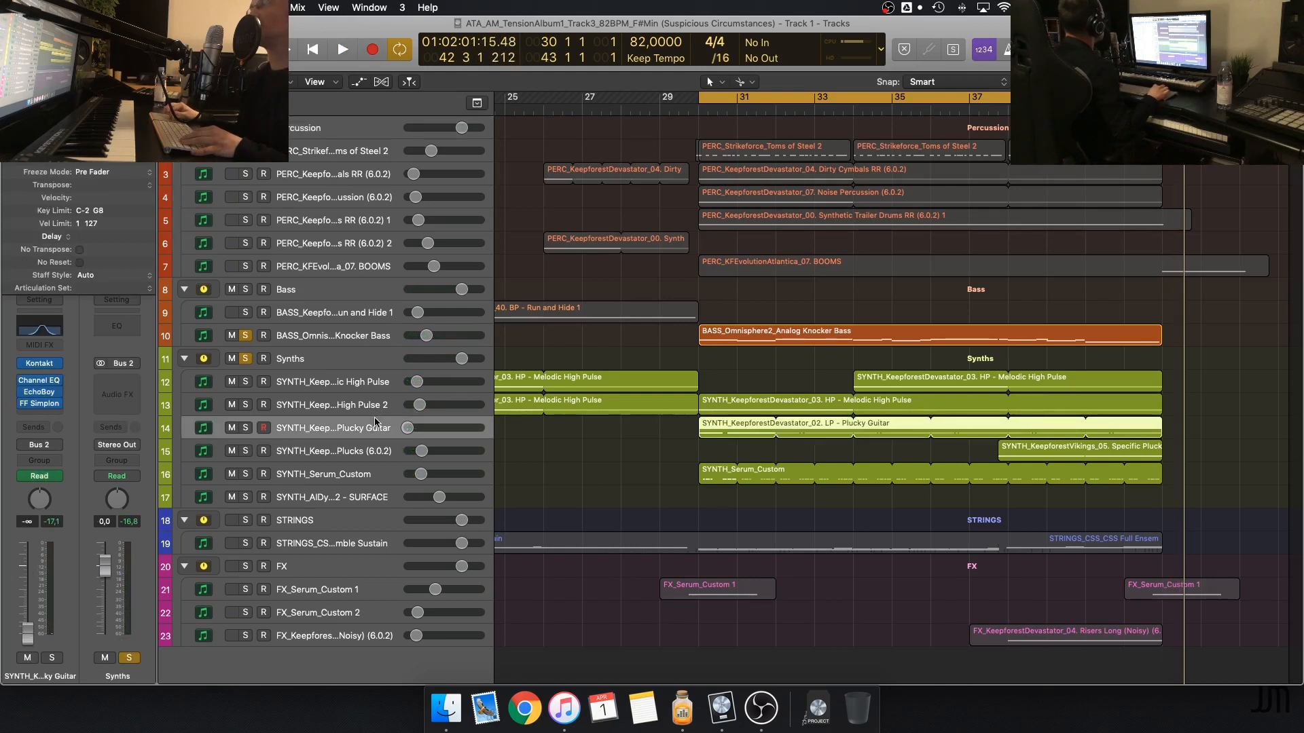
left_click(245, 336)
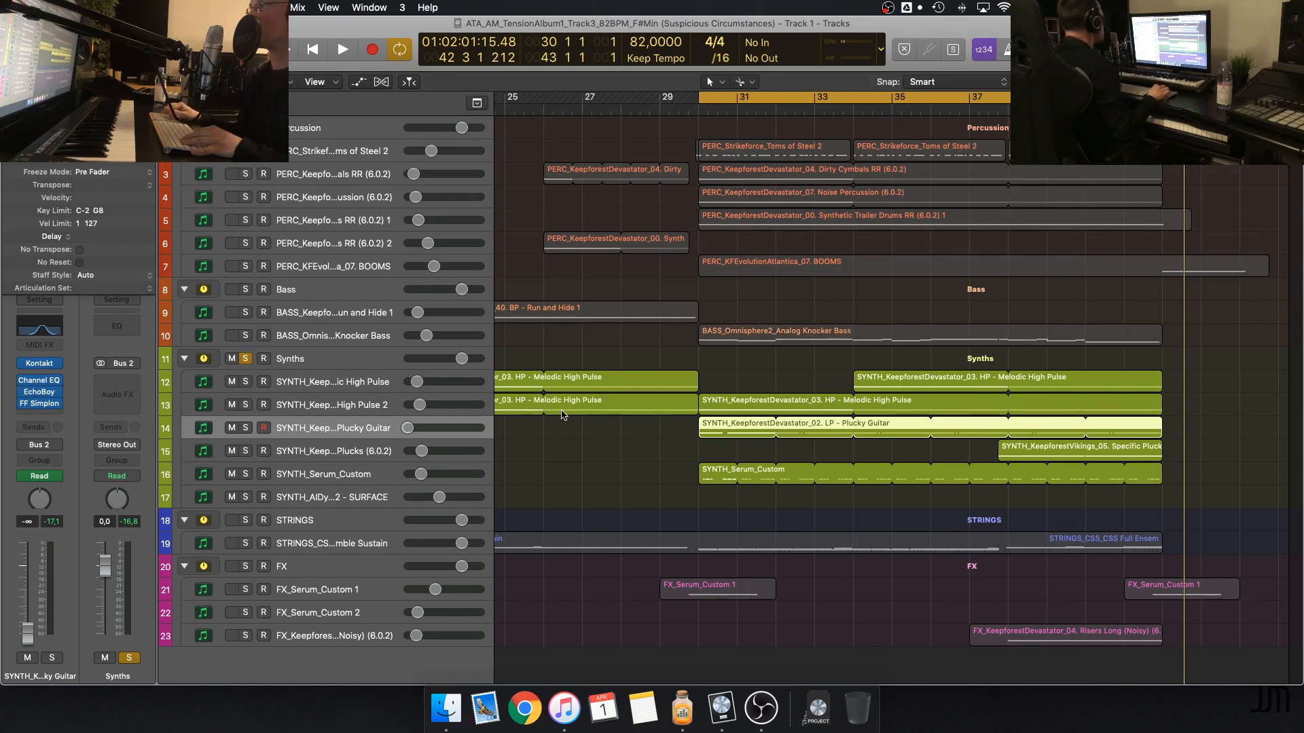
left_click(361, 389)
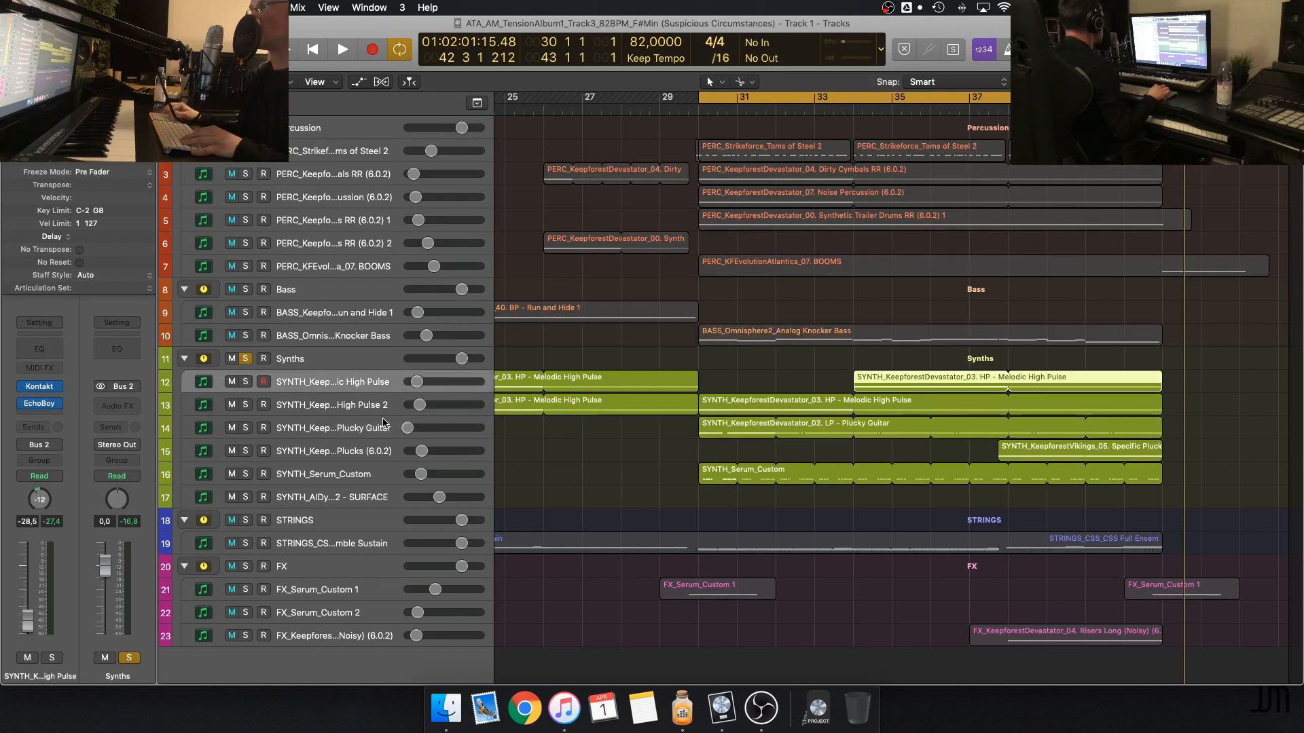
left_click(353, 435)
left_click(245, 360)
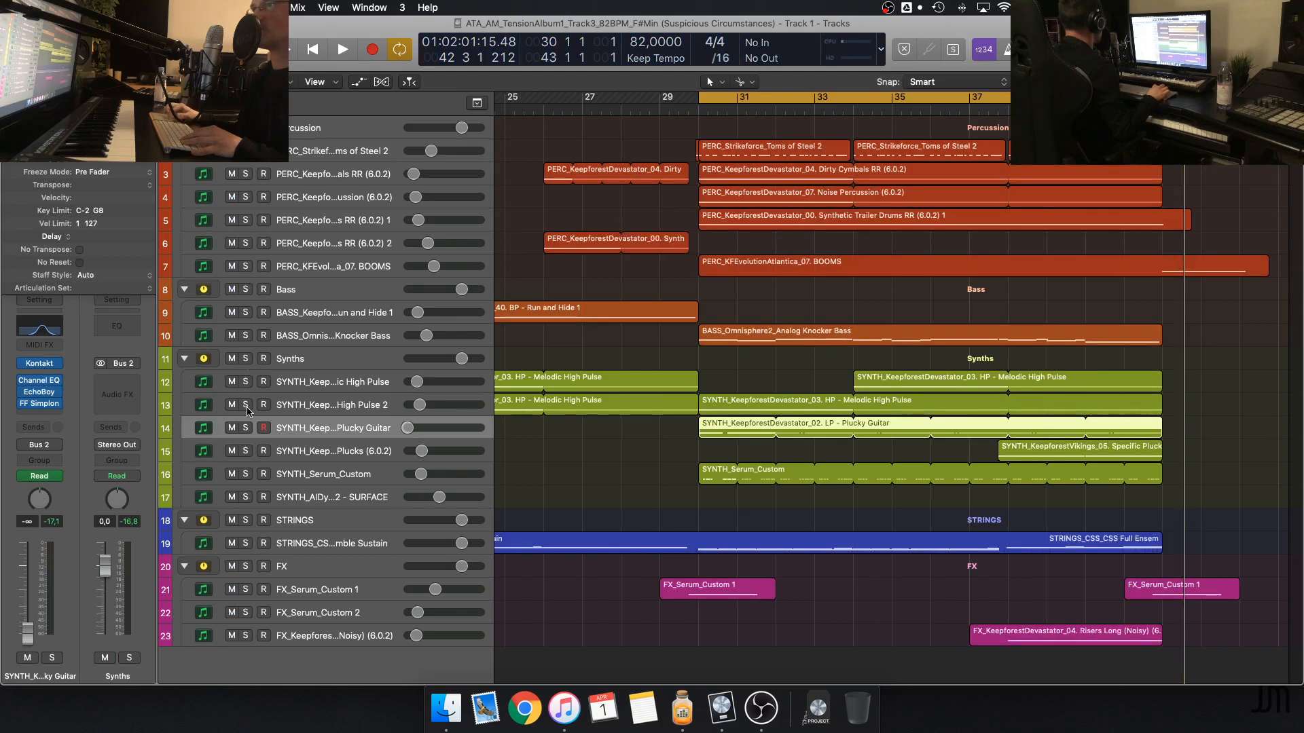
Solo the Plucky Guitar track briefly and replace it with a solo on the whole Synths group
left_click(246, 427)
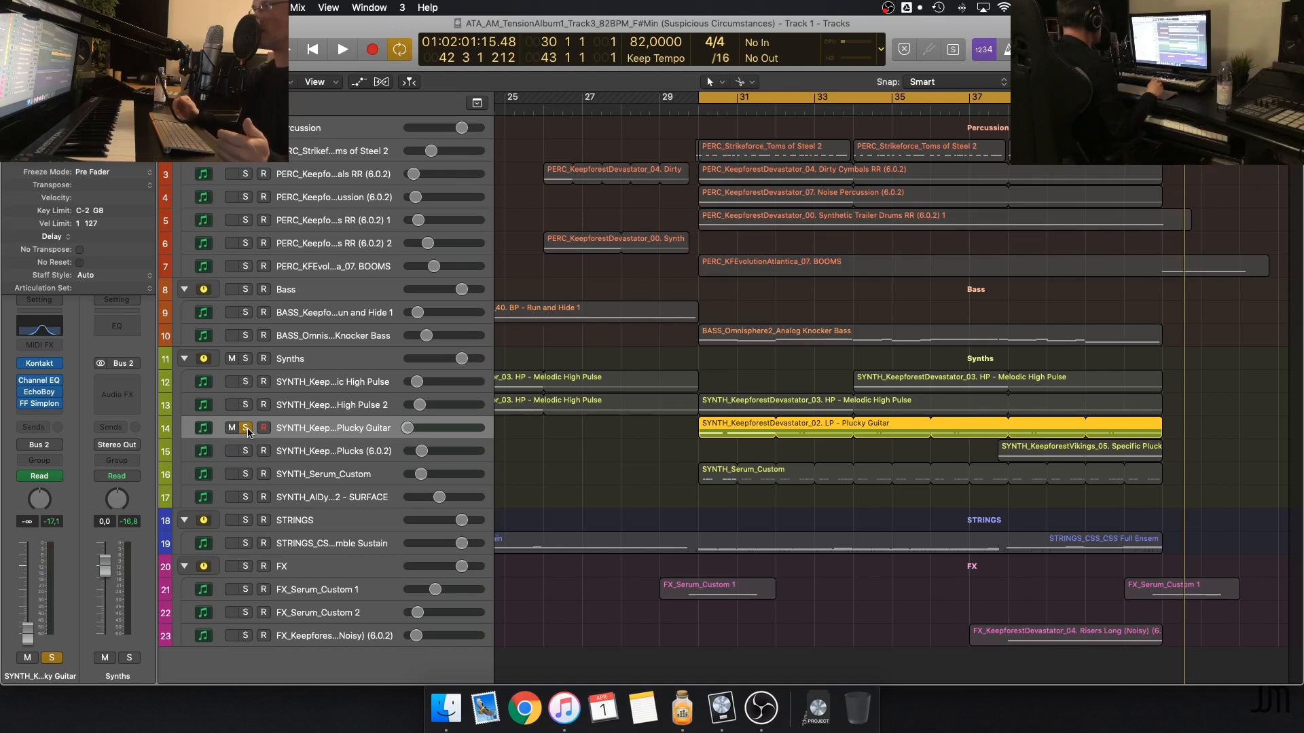
left_click(244, 359)
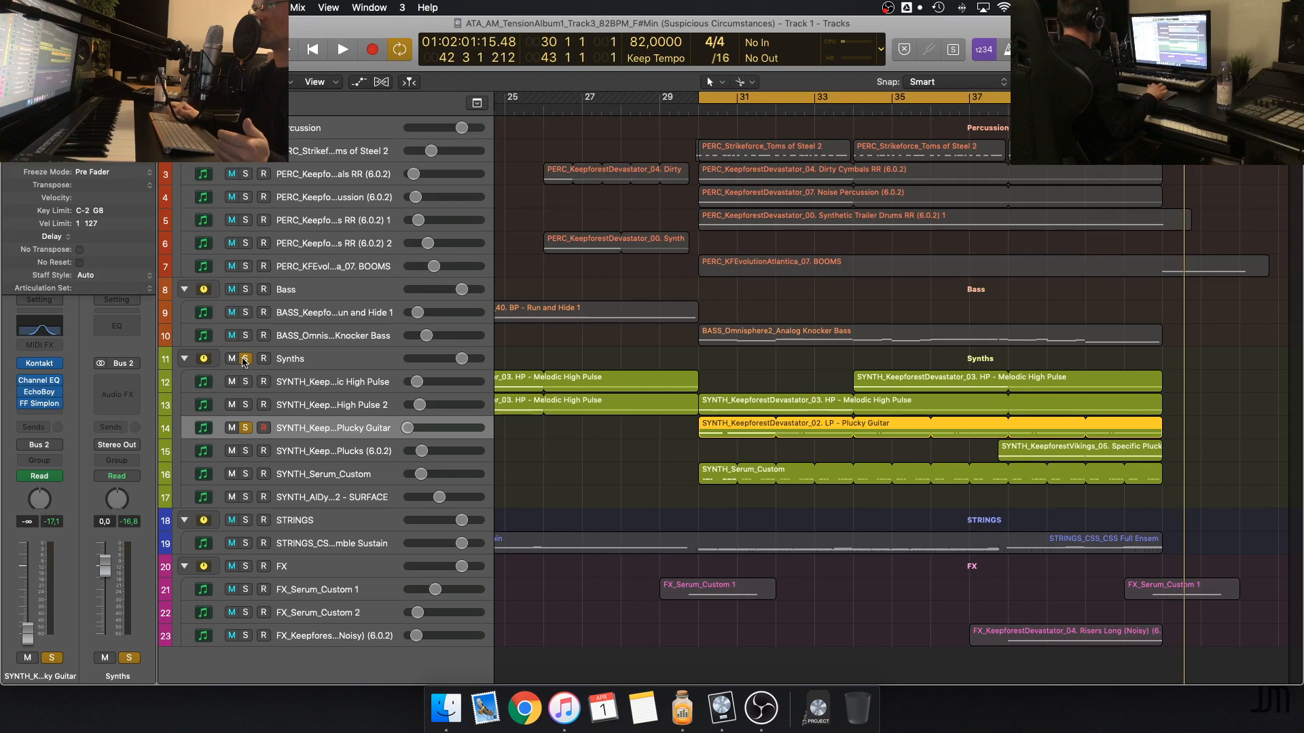
left_click(246, 427)
left_click(643, 449)
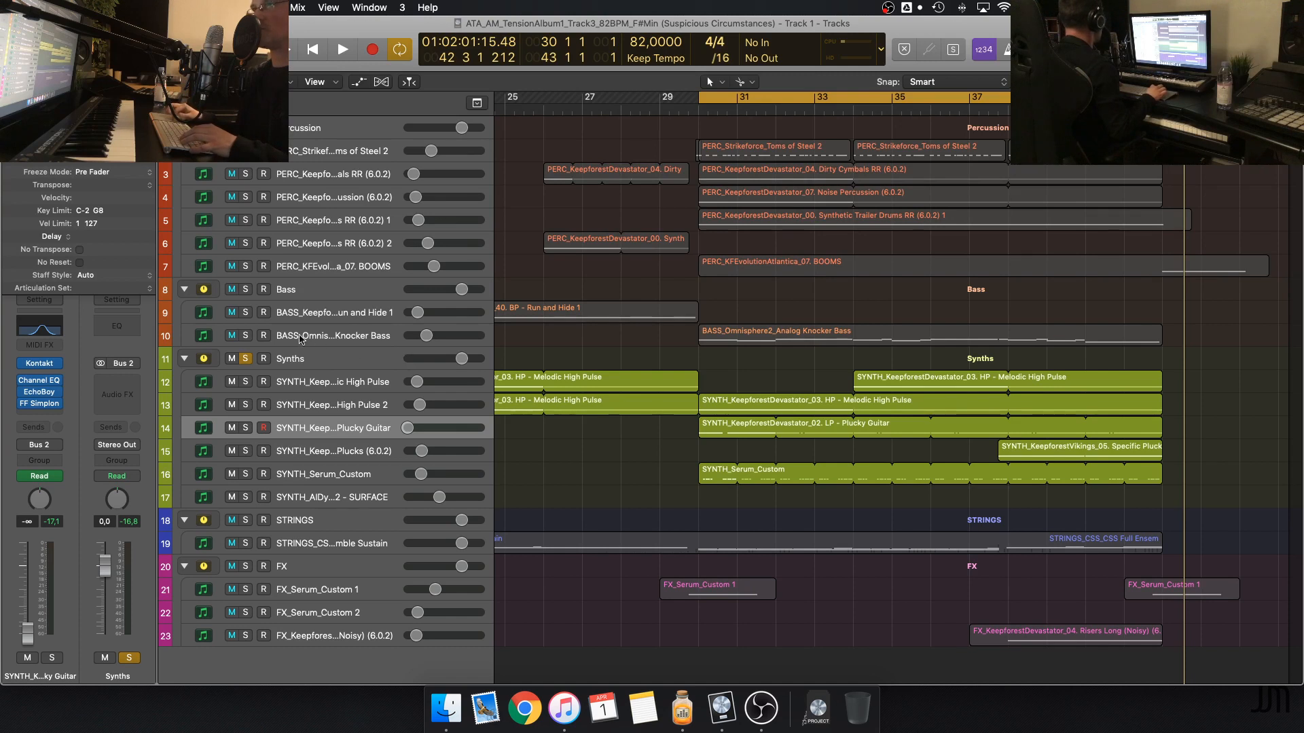
Add the Analog Knocker Bass to the soloed Synths group and listen to the start of the looped section
left_click(247, 335)
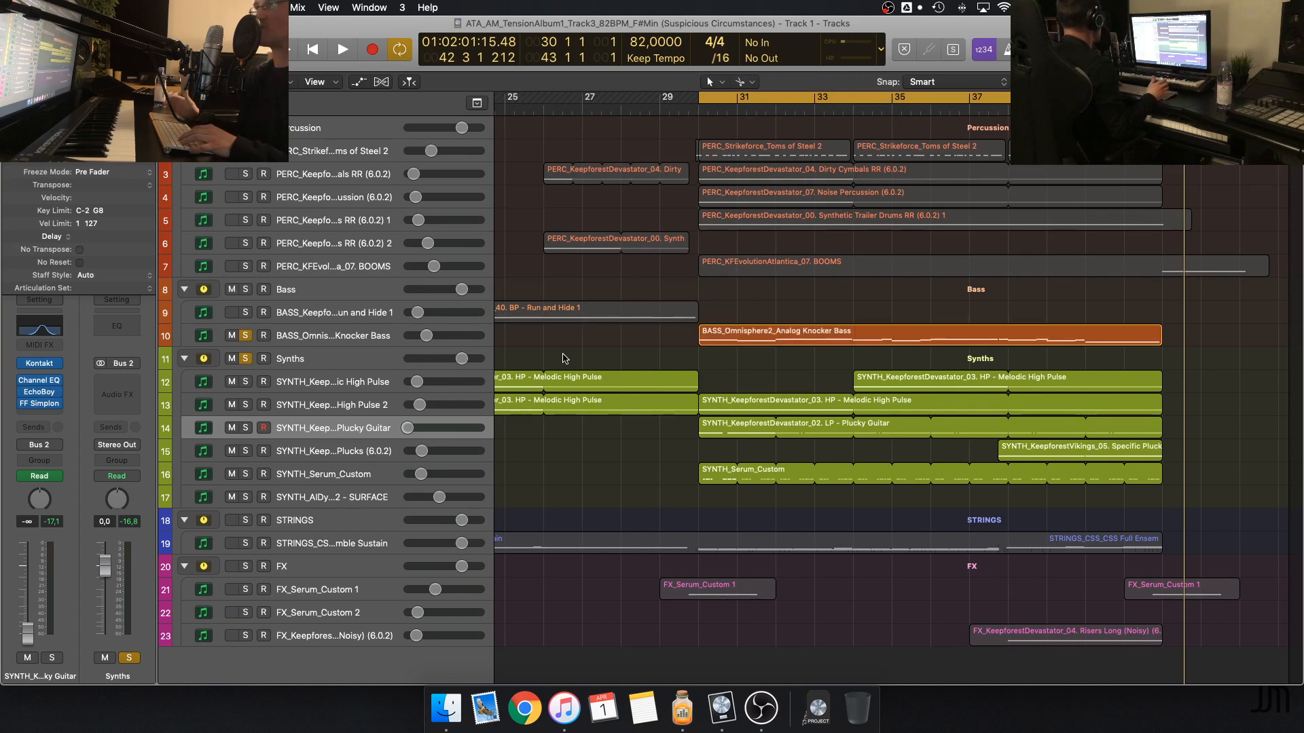
key("space")
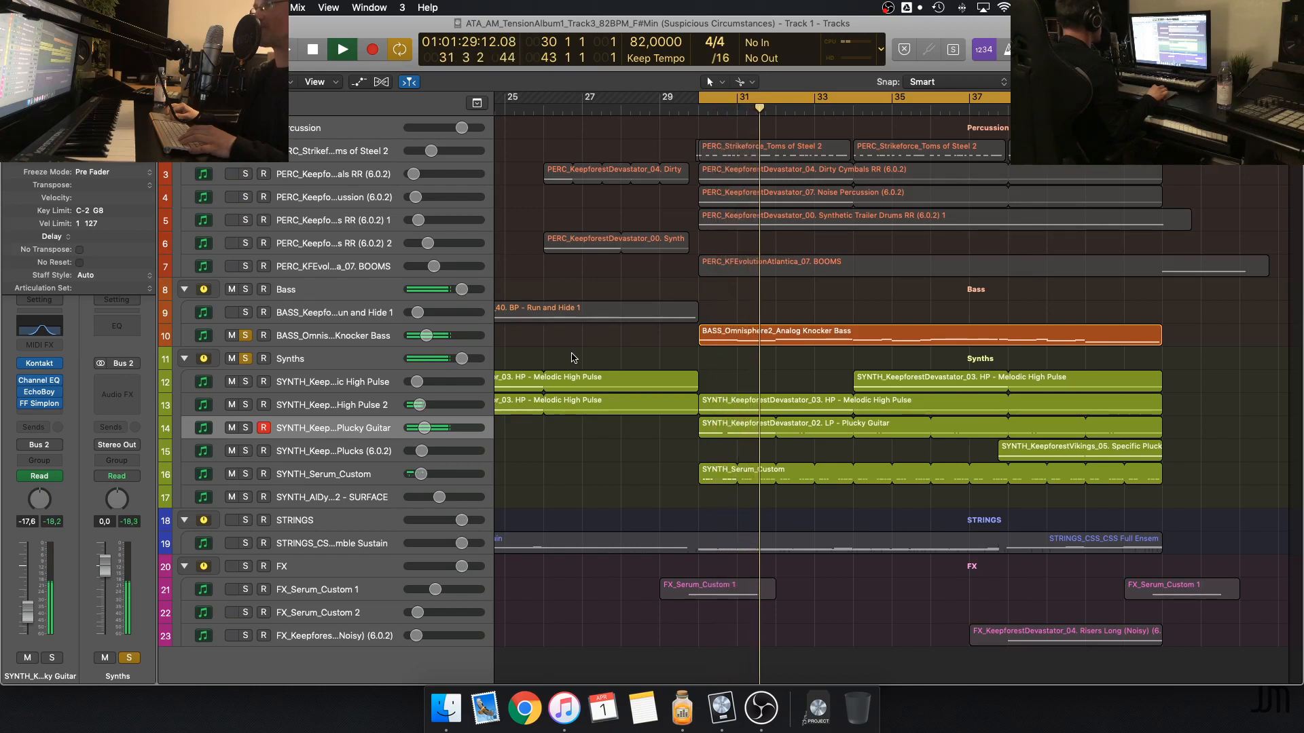
key("space")
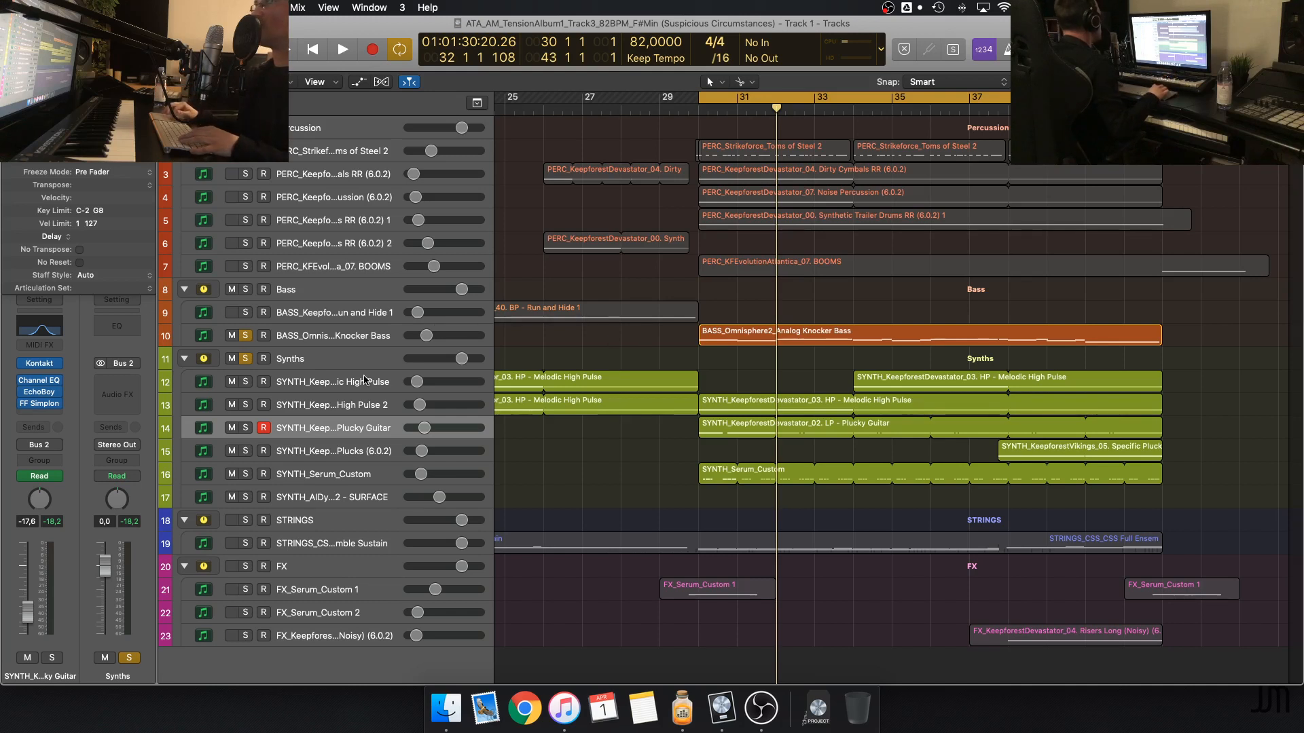
Solo only the Melodic High Pulse 2 track instead of the bass and Synths group, and play the looped section
left_click(245, 336)
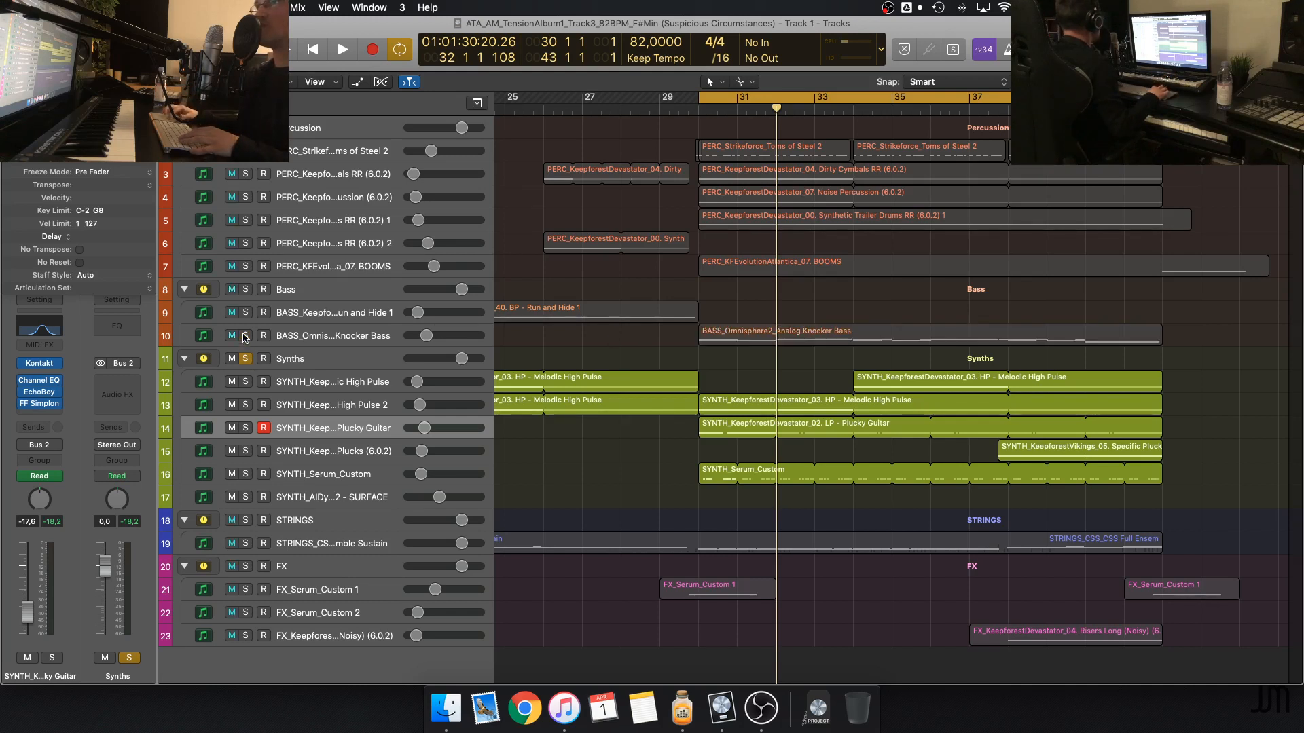
left_click(246, 405)
left_click(245, 358)
key("space")
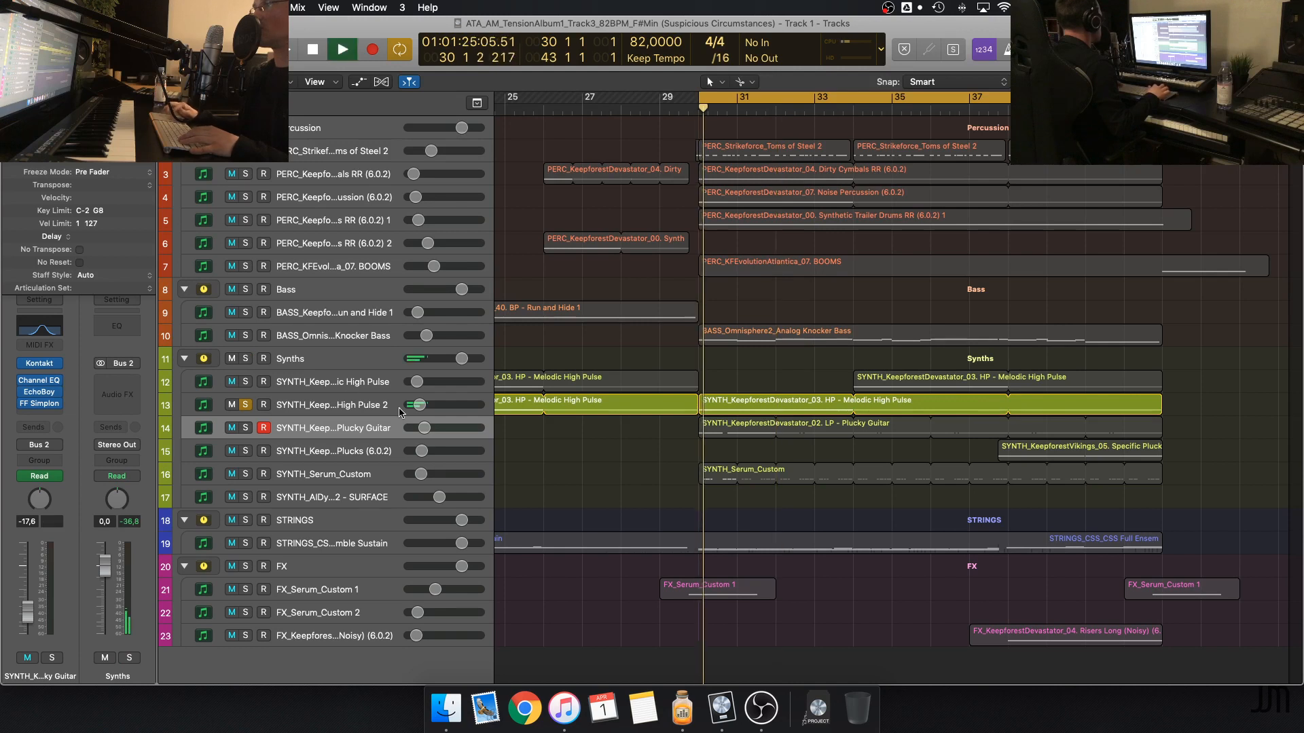
Bring Plucky Guitar and SYNTH_Serum_Custom into the solo during playback, take Plucky Guitar back out, and stop
left_click(246, 429)
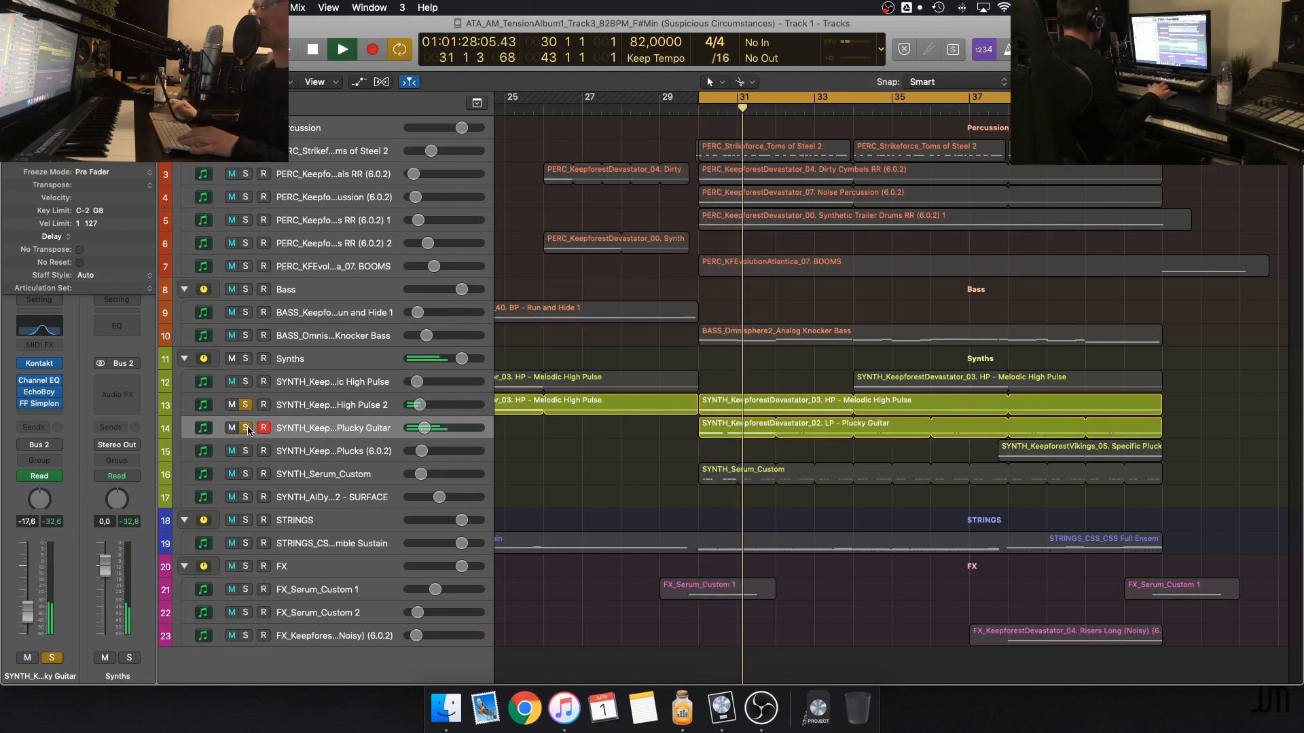
left_click(248, 474)
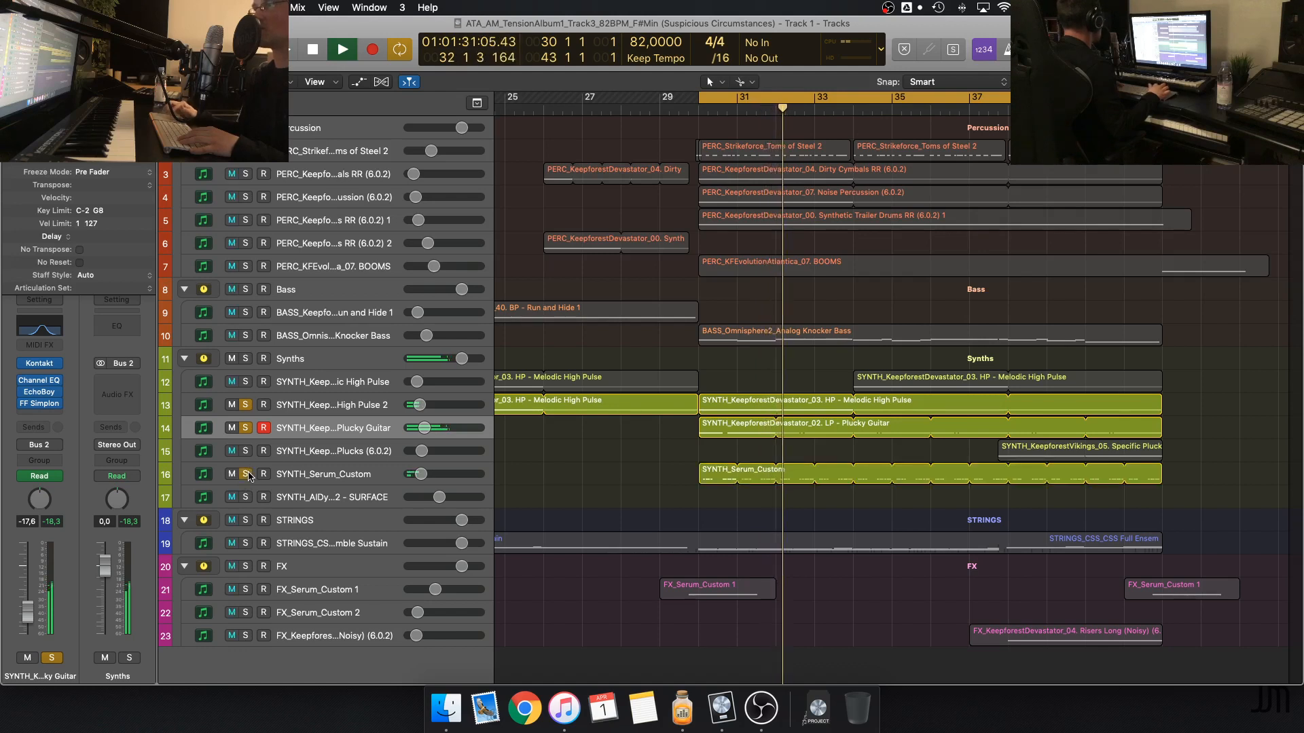
left_click(246, 428)
key("space")
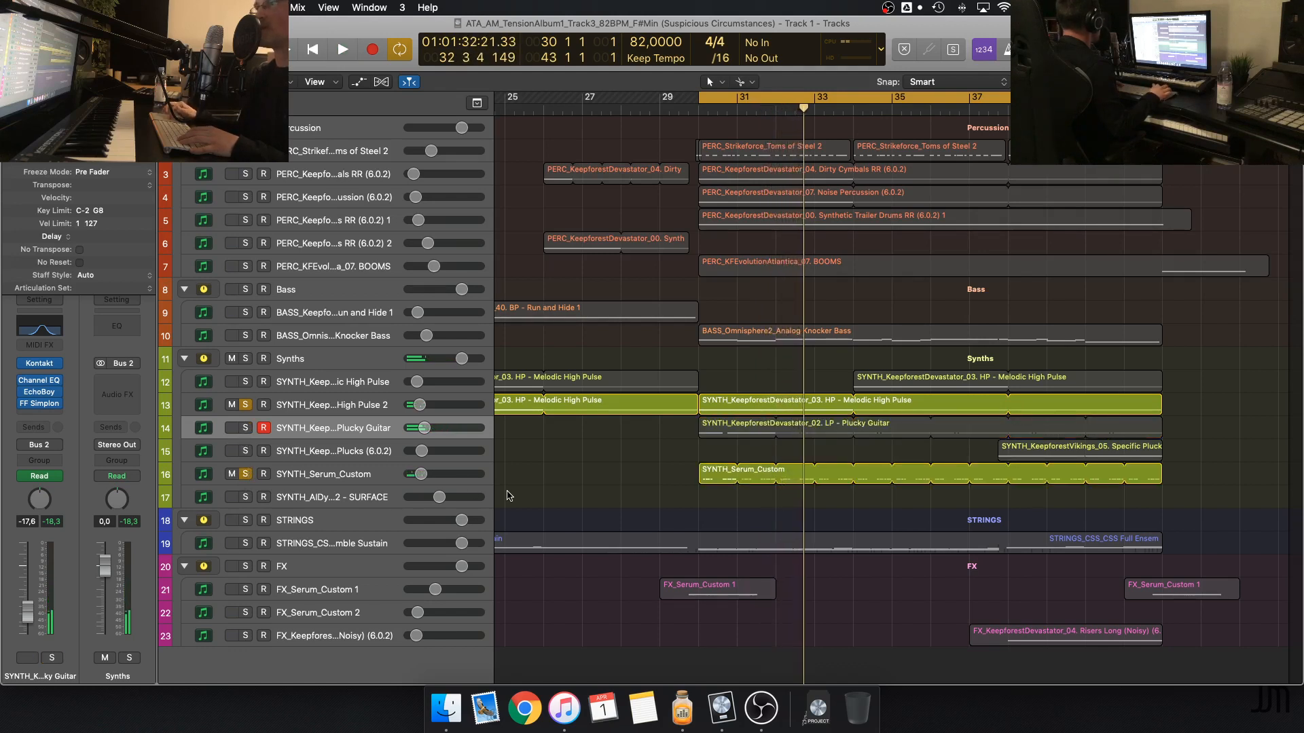
Remove the High Pulse 2 solo and listen to the SYNTH_Serum_Custom track alone, with that track selected
left_click(246, 406)
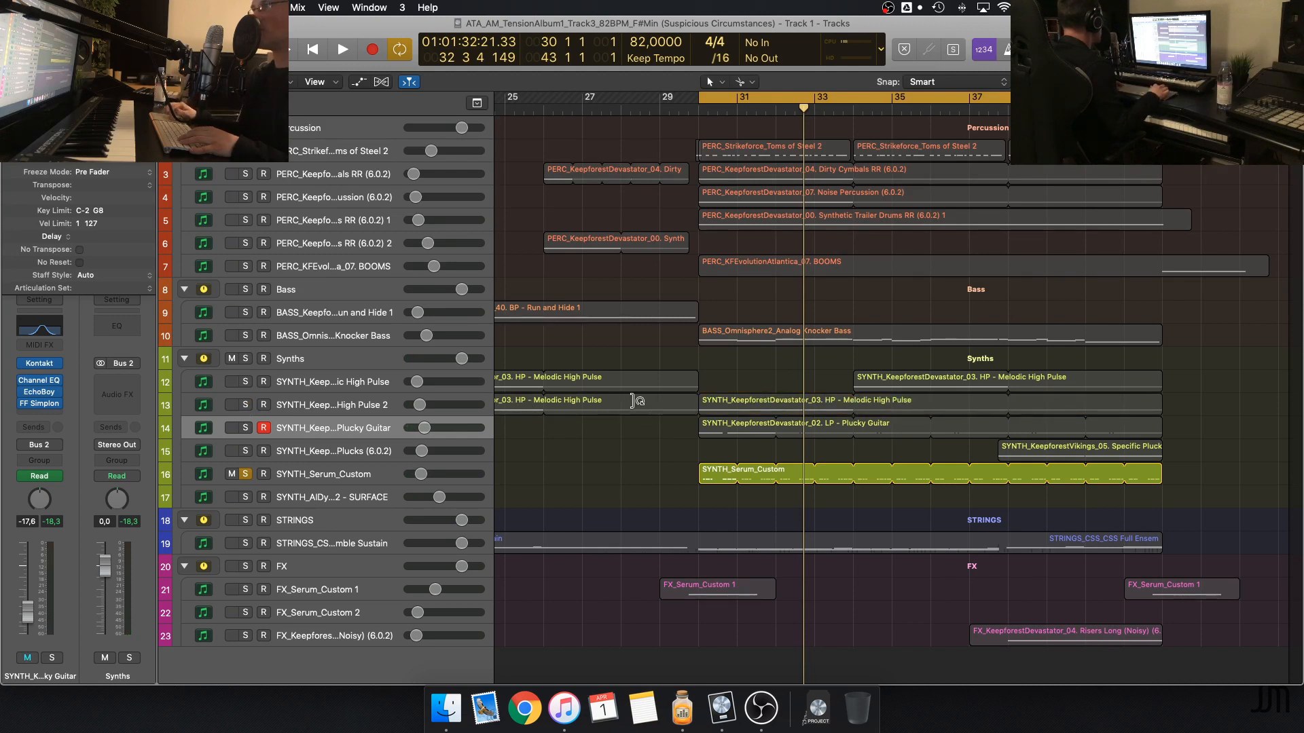
key("space")
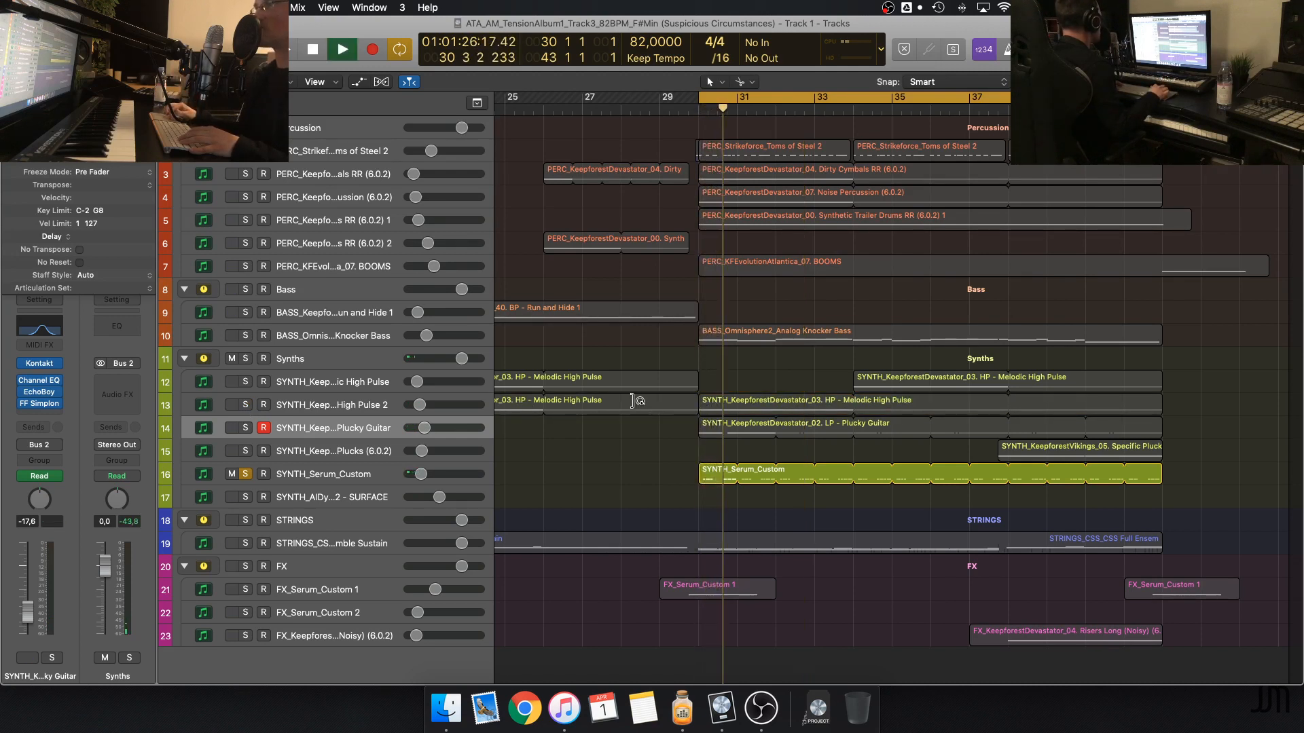
left_click(382, 475)
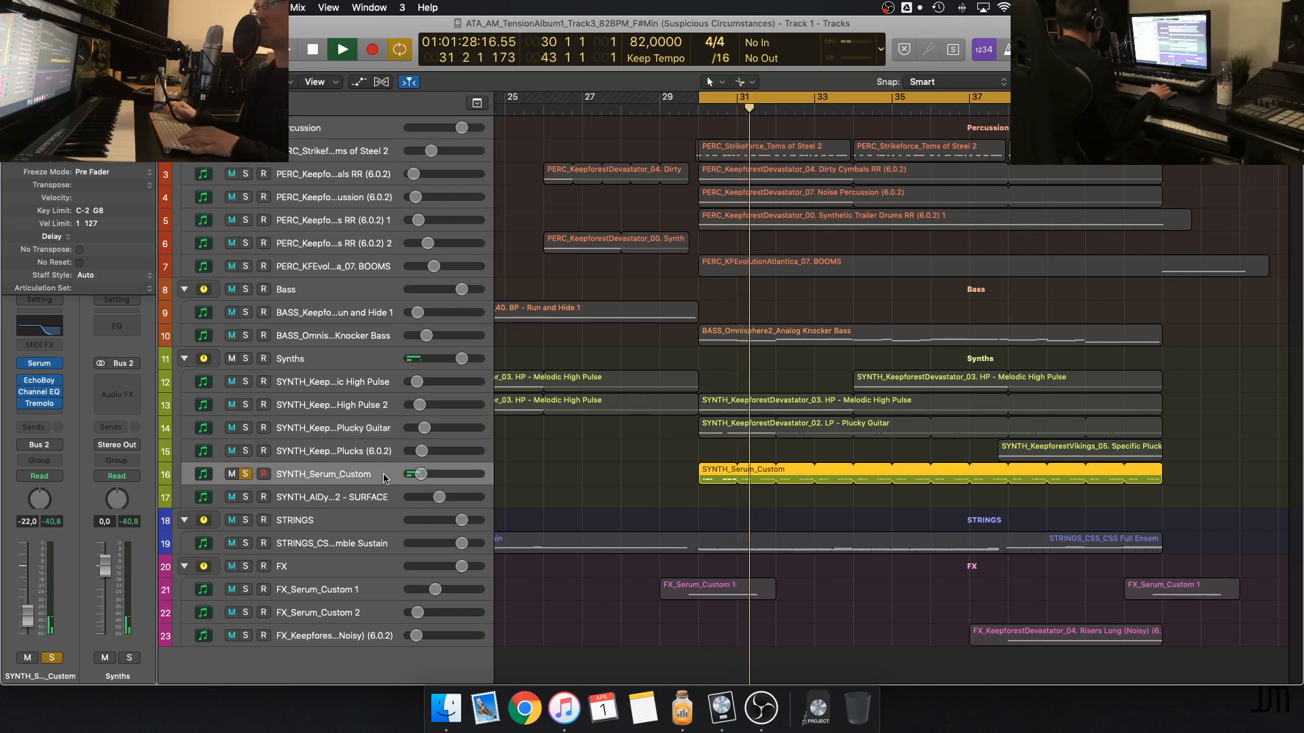
key("space")
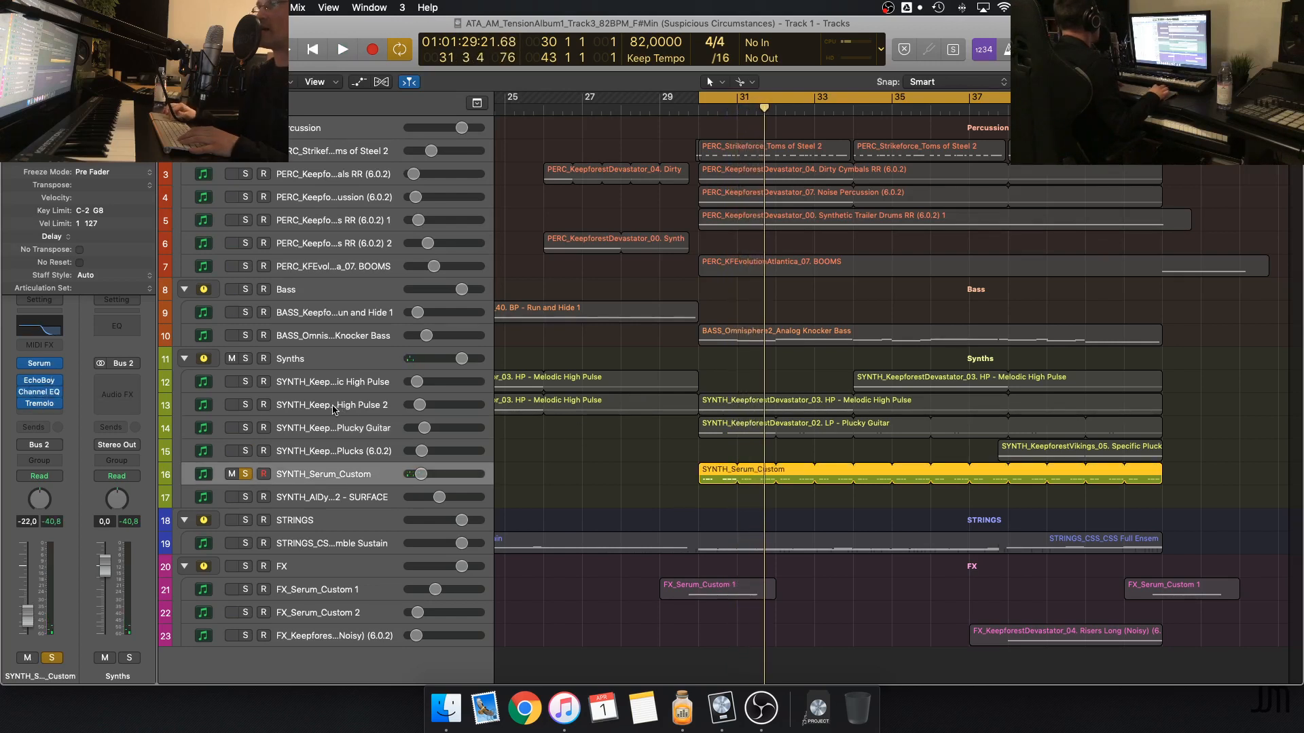
Solo the Plucky Guitar and High Pulse 2 tracks alongside SYNTH_Serum_Custom, and select High Pulse 2
left_click(246, 428)
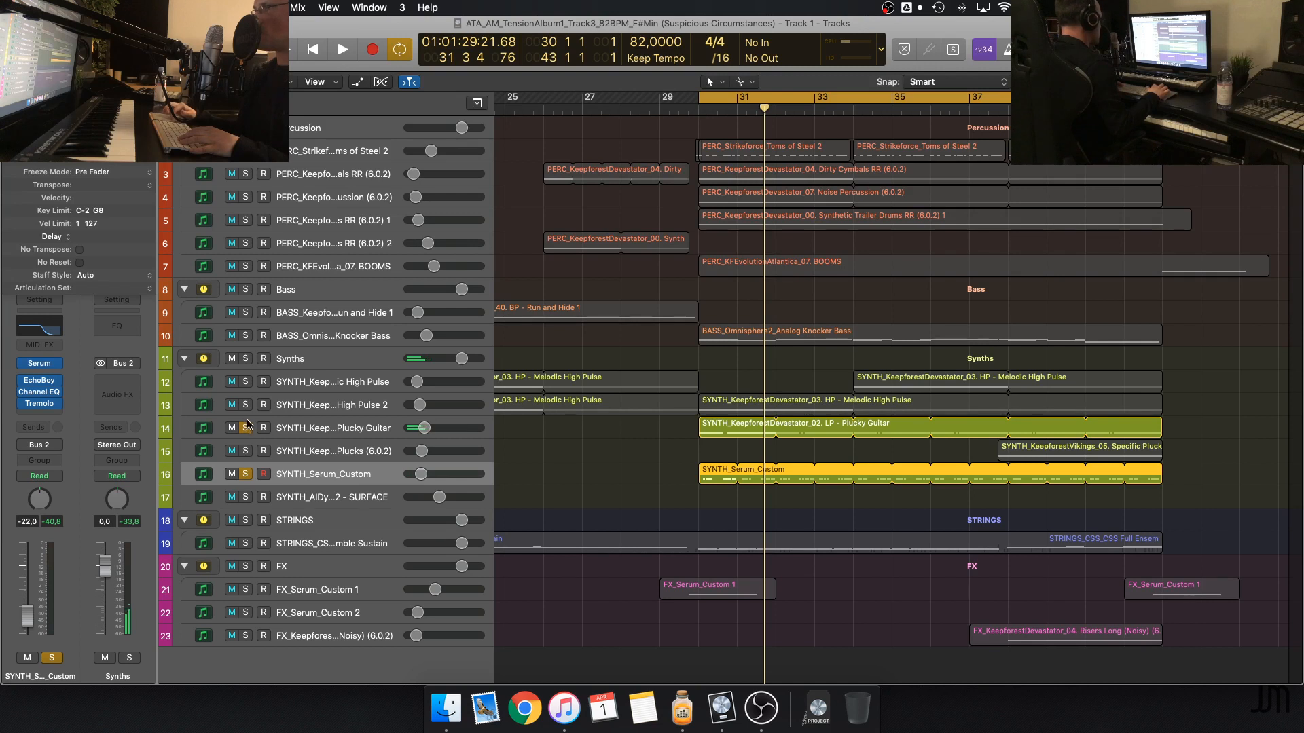
left_click(245, 405)
left_click(304, 406)
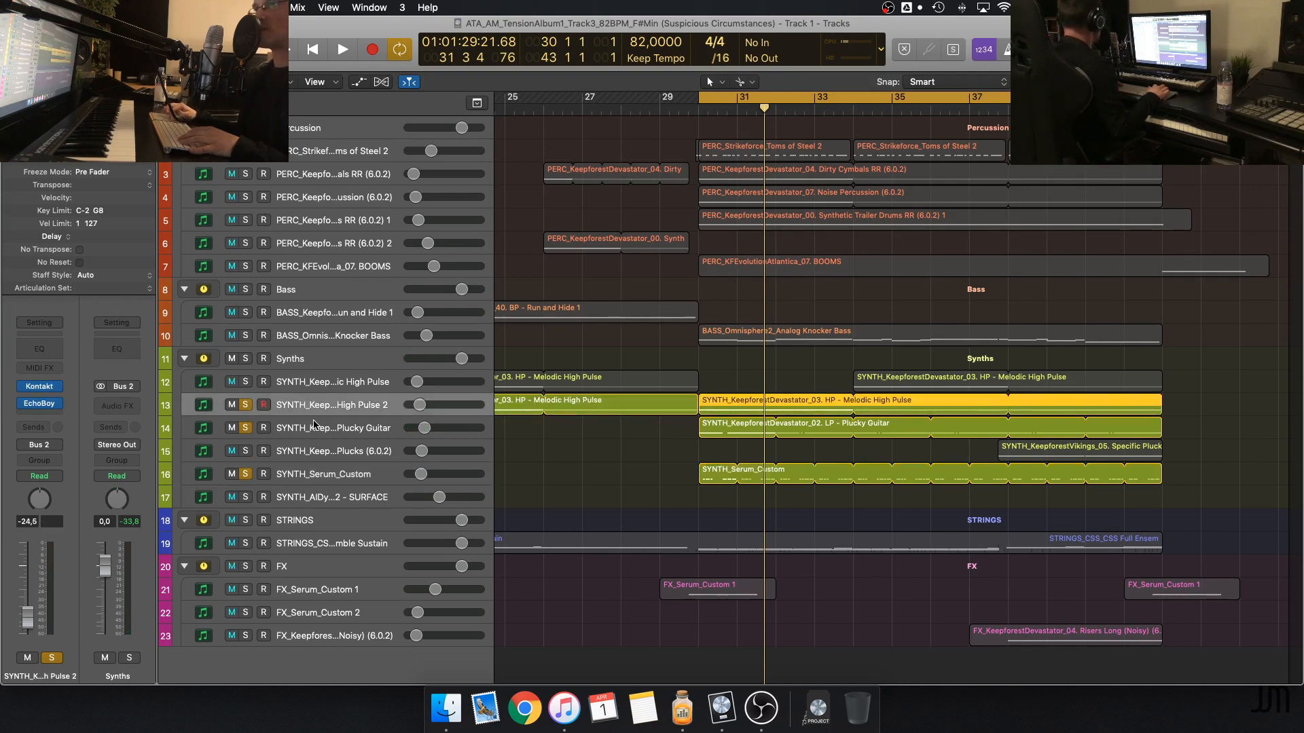
Clear the solos on the Plucky Guitar, High Pulse 2 and SYNTH_Serum_Custom tracks, leaving SYNTH_Serum_Custom selected
mouse_move(39, 403)
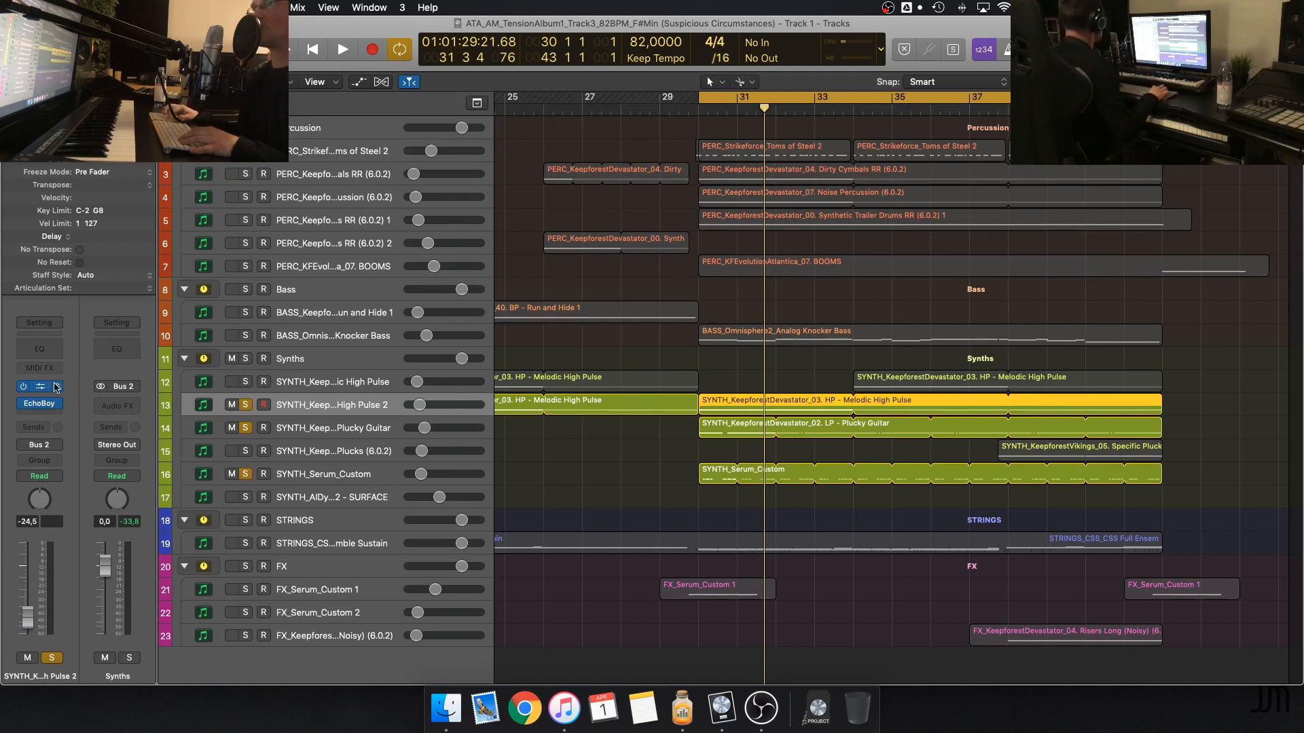
left_click(247, 429)
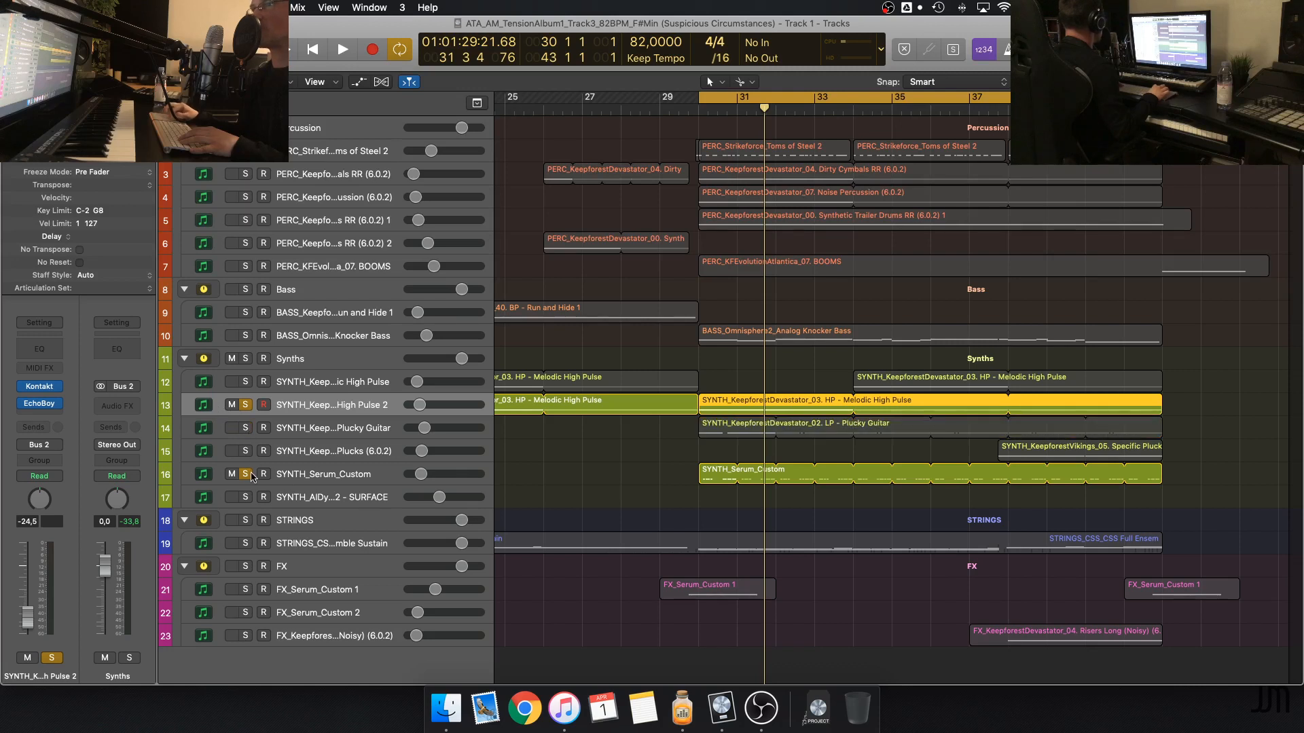
left_click(249, 474)
left_click(293, 479)
left_click(246, 474)
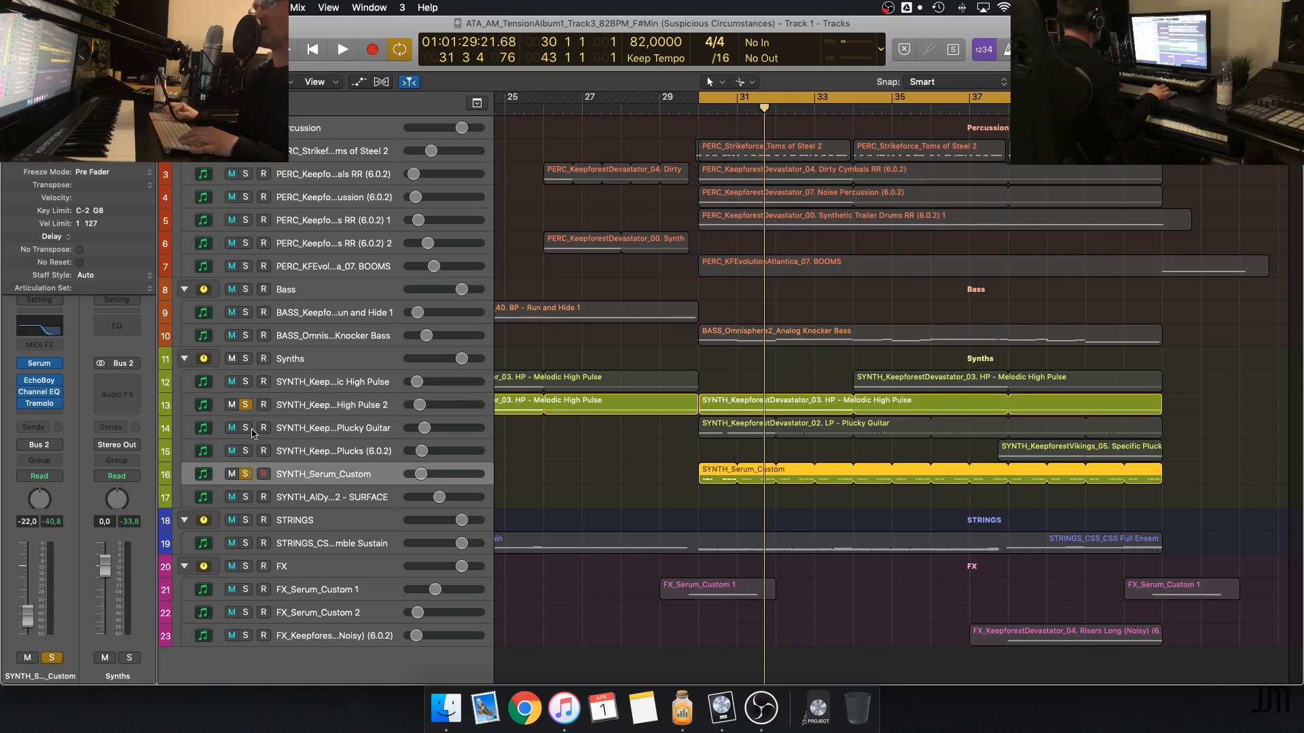
left_click(247, 406)
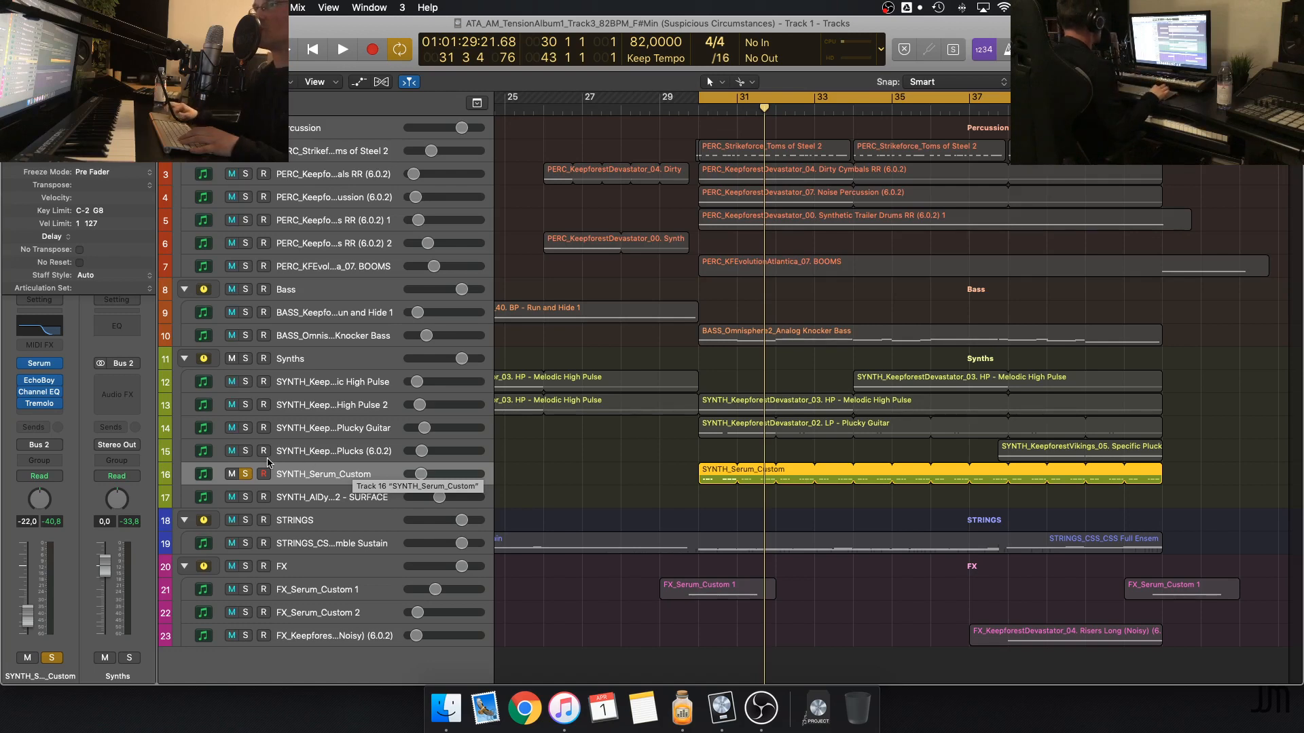
left_click(247, 474)
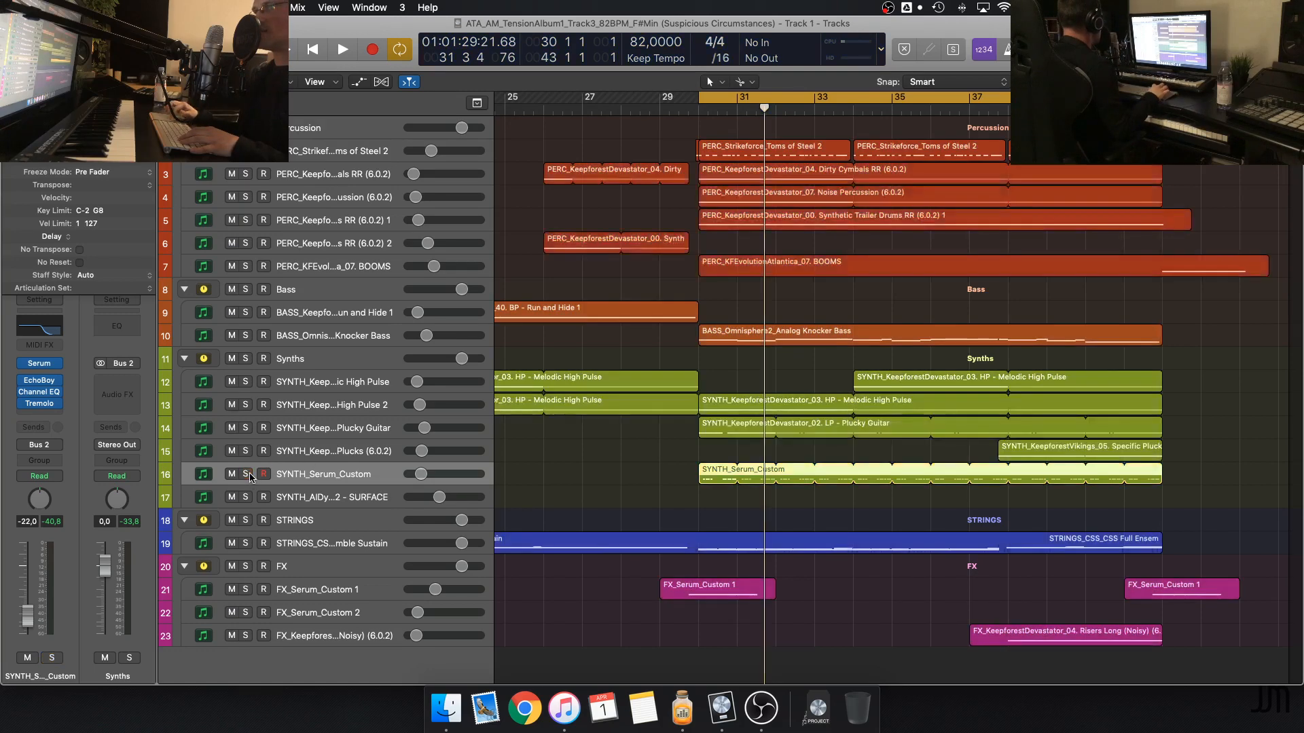
Select and solo the Plucky Guitar track, play the looped section briefly, and stop
left_click(300, 407)
left_click(249, 428)
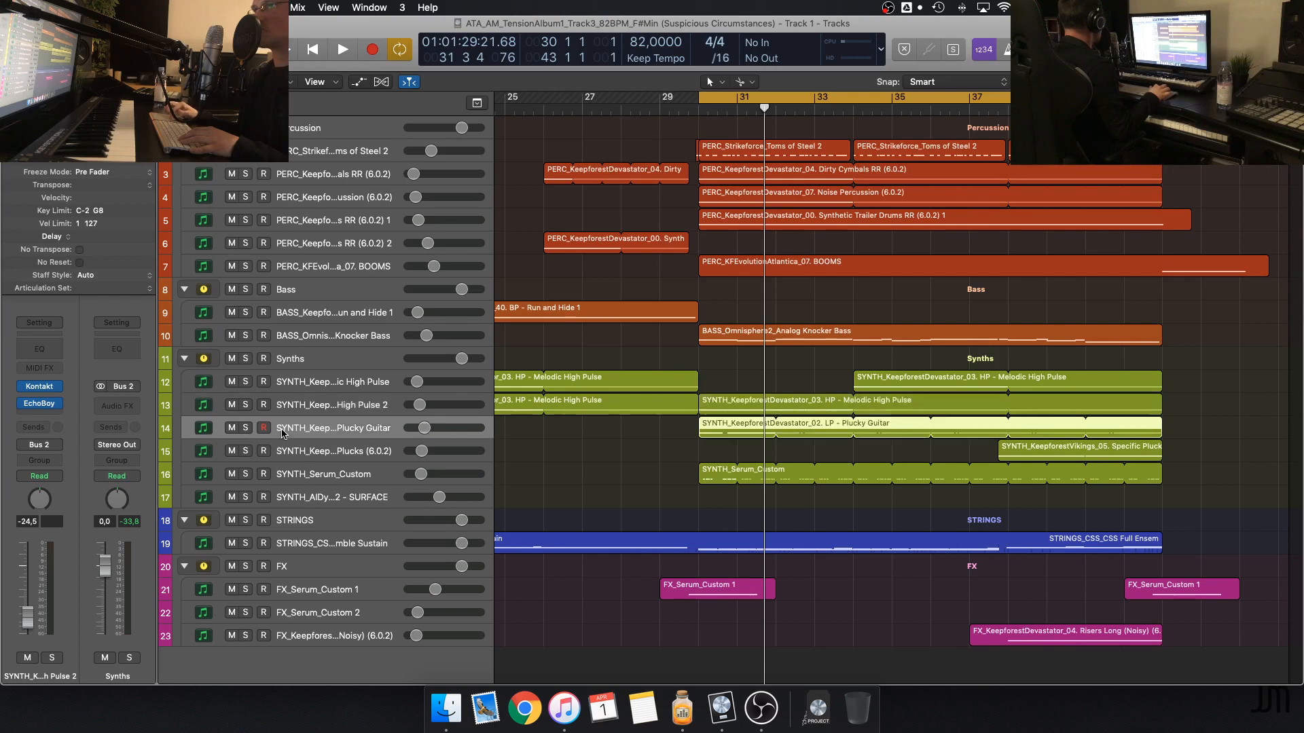
left_click(248, 429)
key("space")
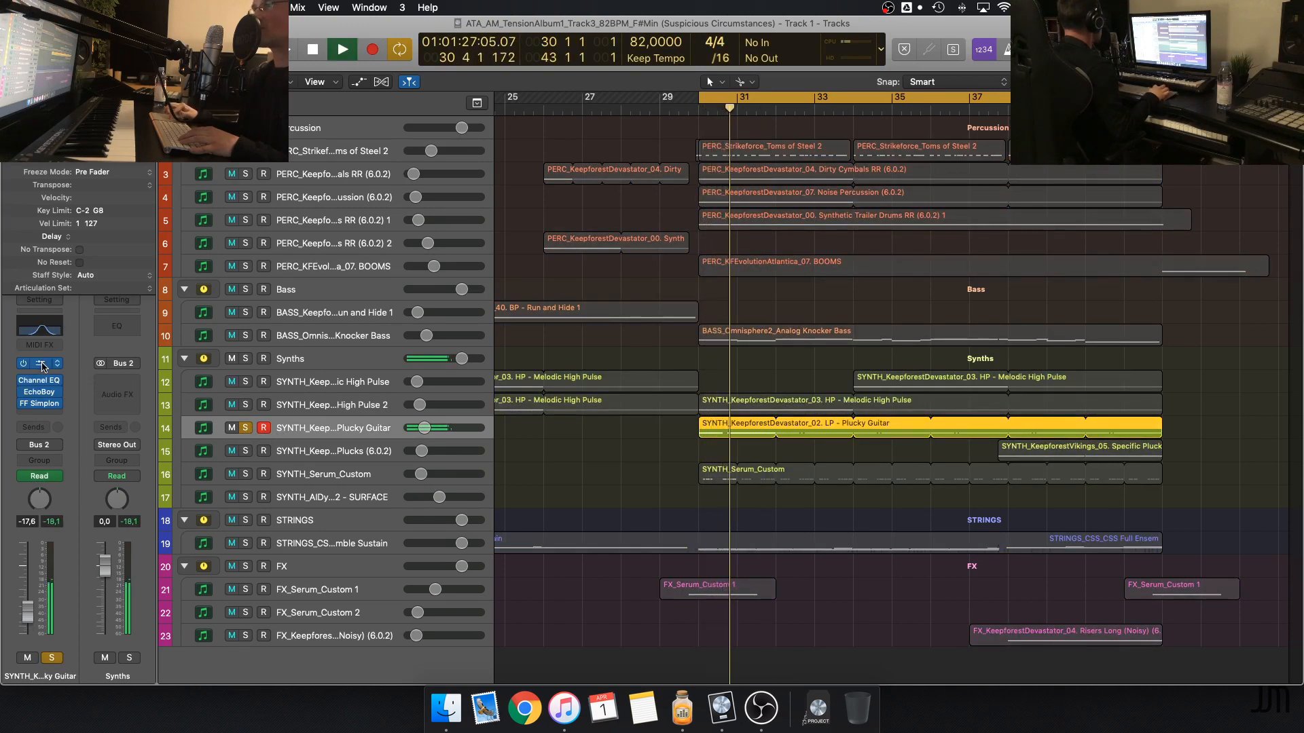
key("space")
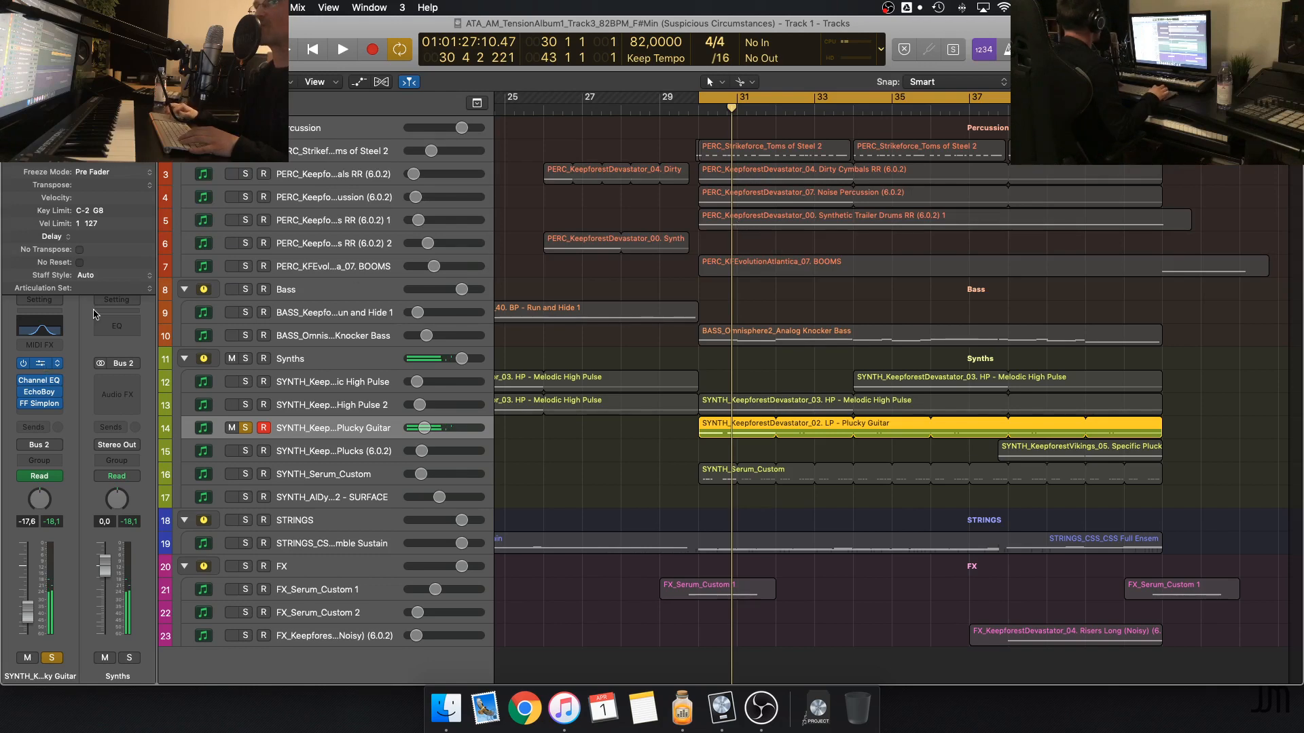
Inspect the Plucky Guitar patch in Kontakt, viewing the Rhythm page's step sequencer and filter tables, and close the plug-in window
left_click(39, 366)
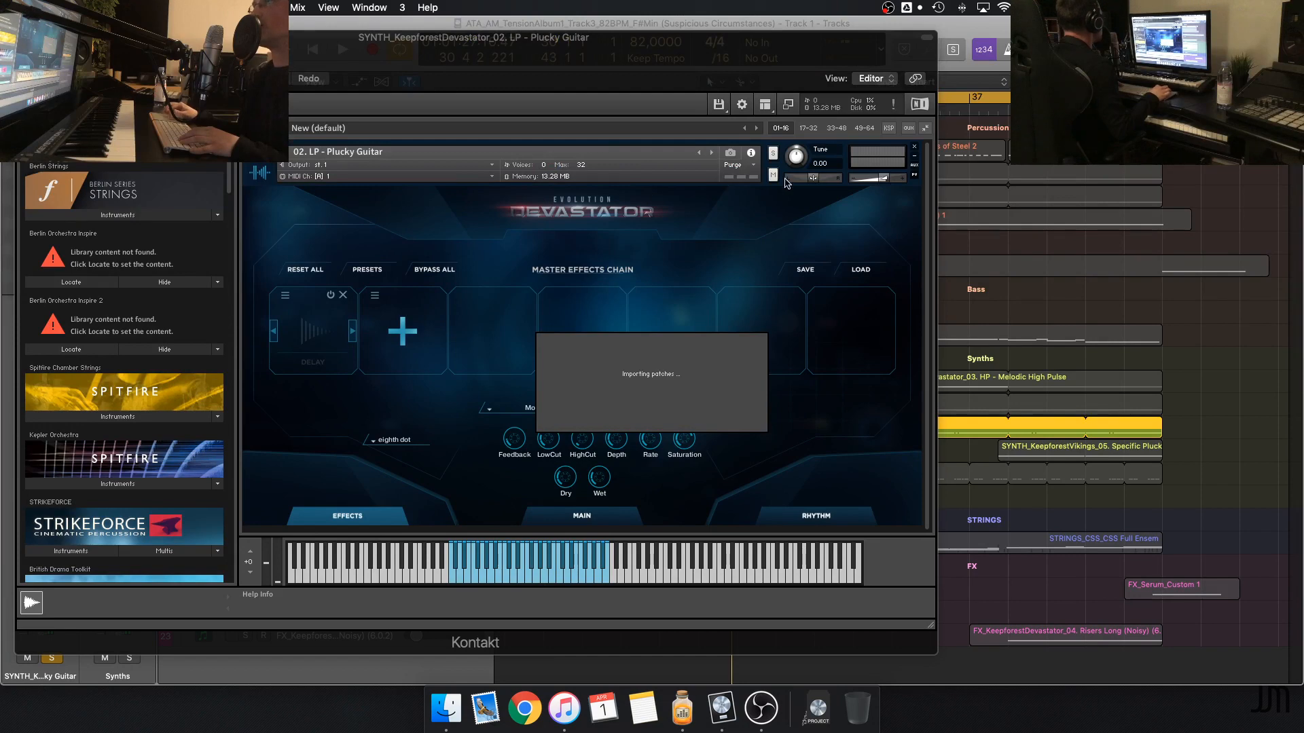
left_click_drag(608, 45, 761, 40)
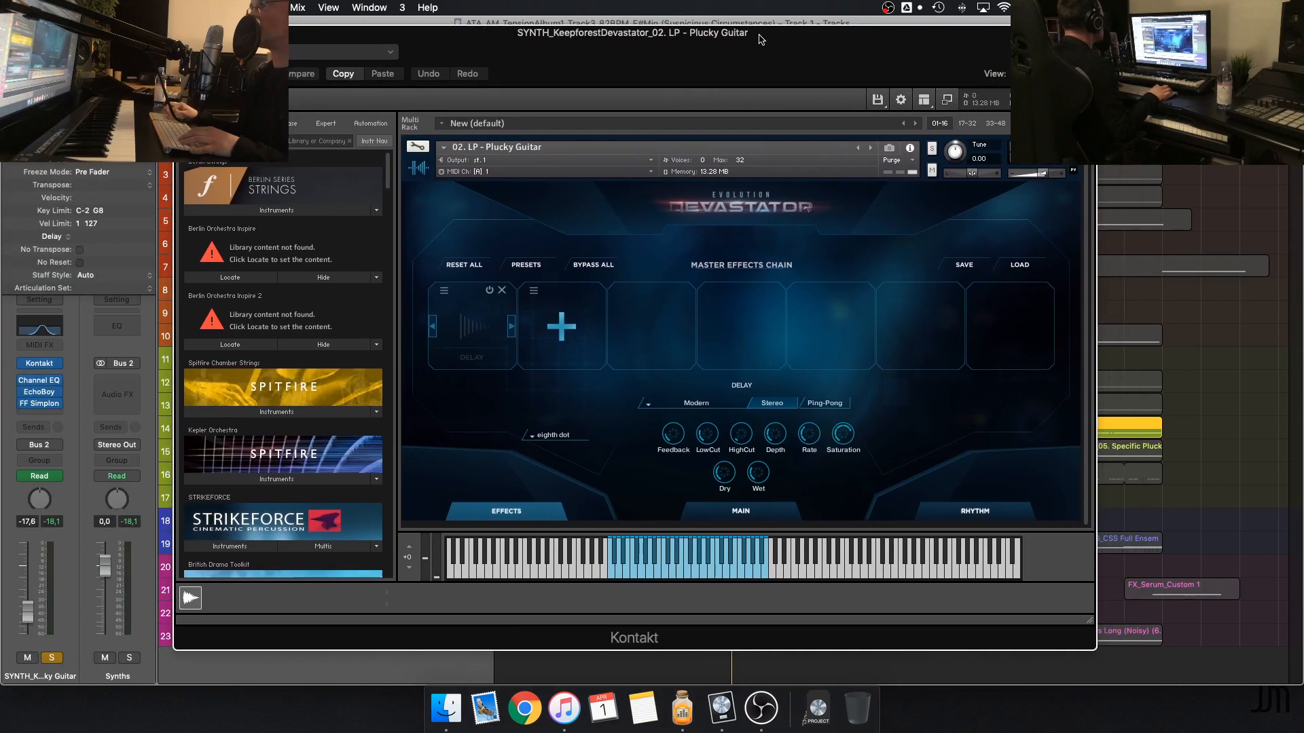
left_click(935, 511)
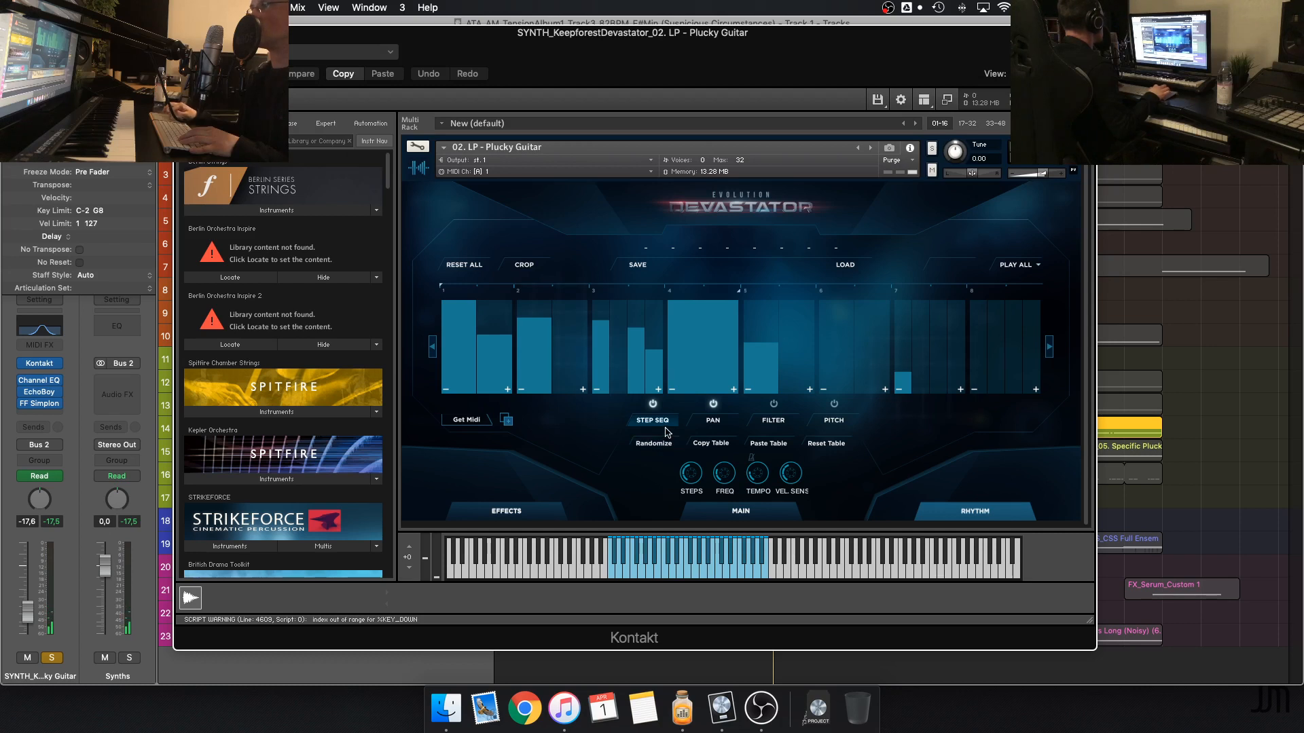
left_click(758, 425)
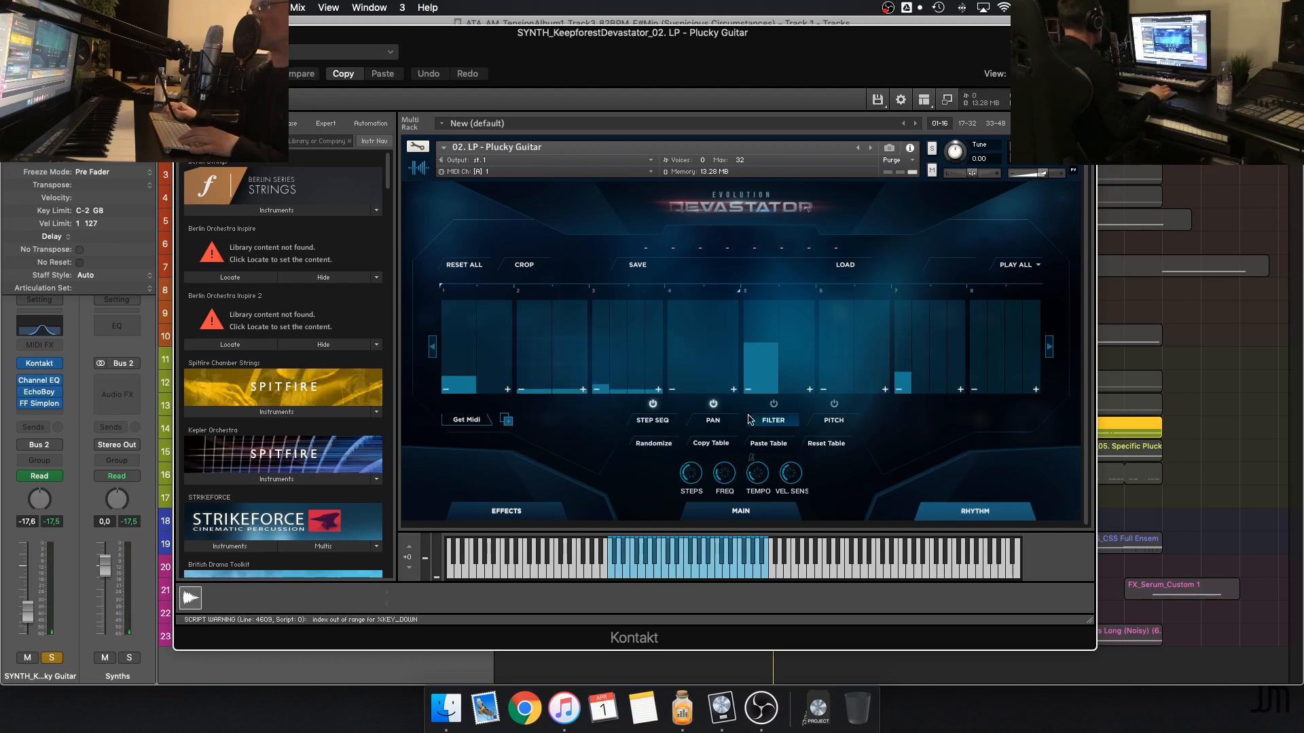
left_click(654, 425)
left_click(183, 32)
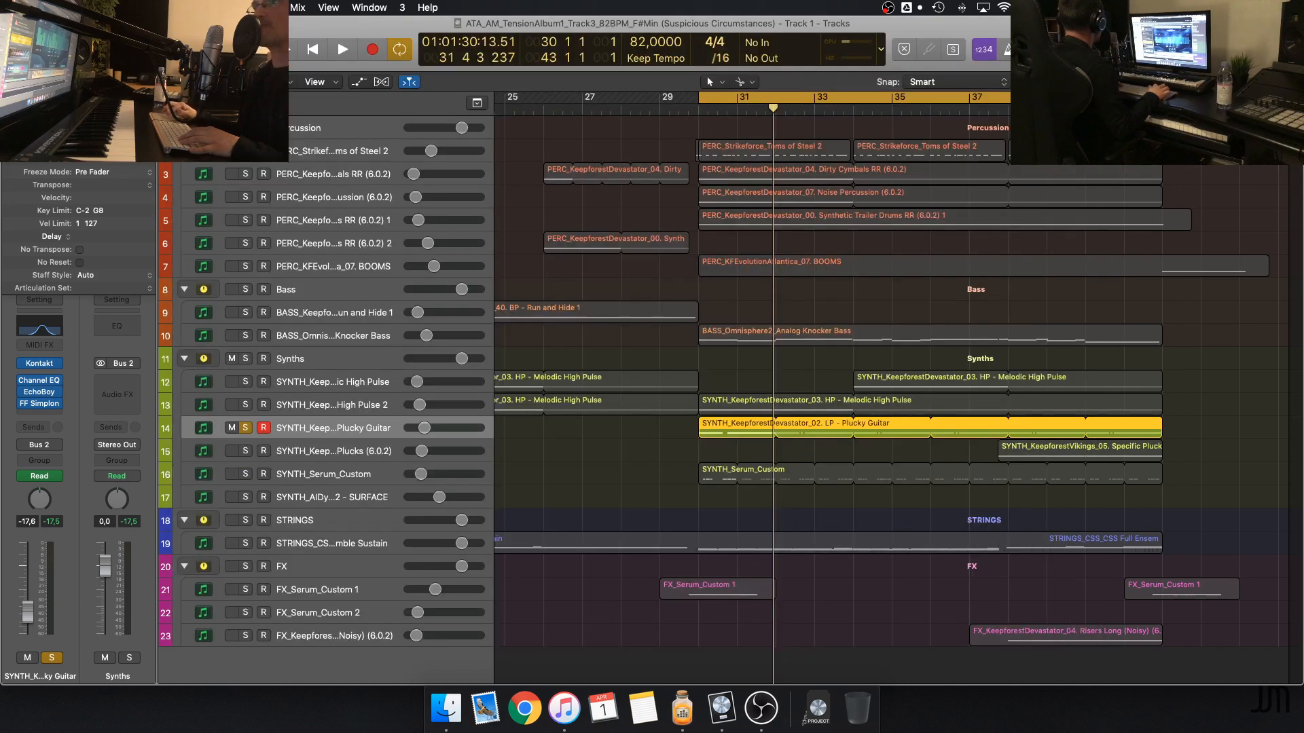
Bypass EchoBoy, Channel EQ and FF Simplon on the Plucky Guitar track, and listen to the dry sound
left_click(23, 394)
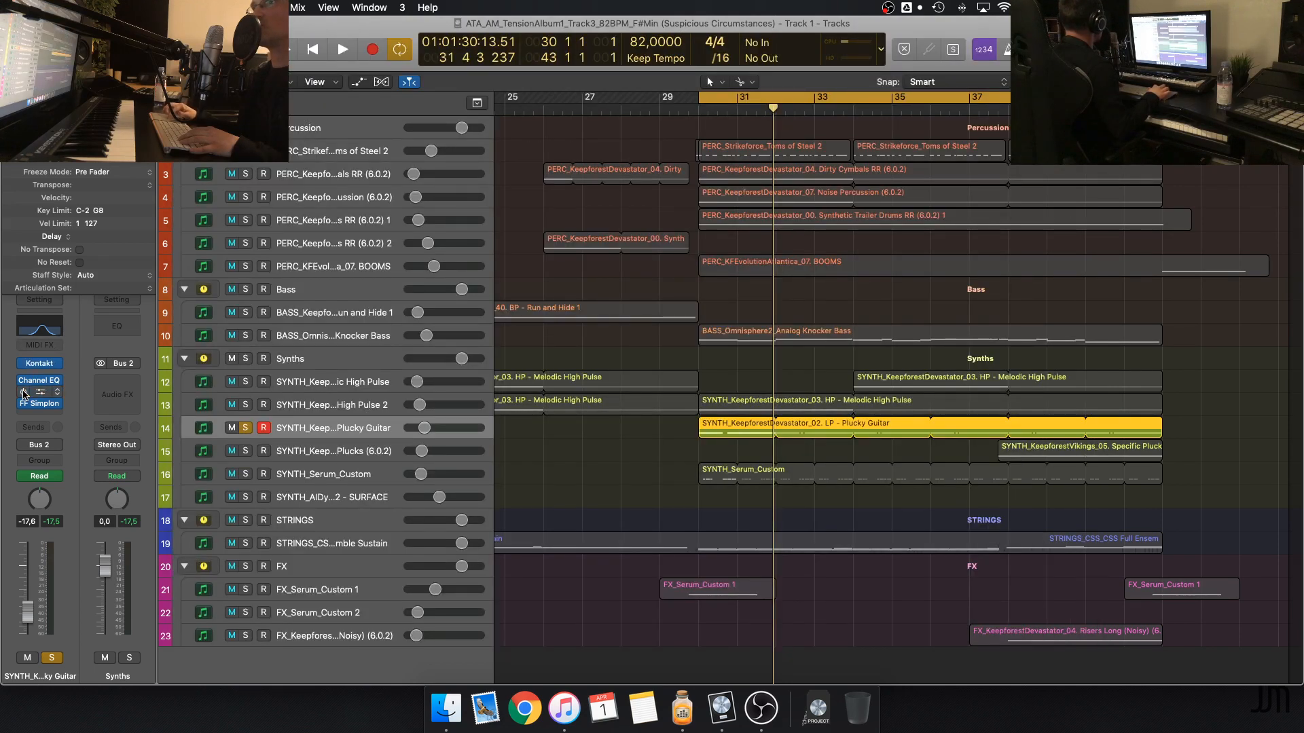
left_click(23, 382)
left_click(24, 405)
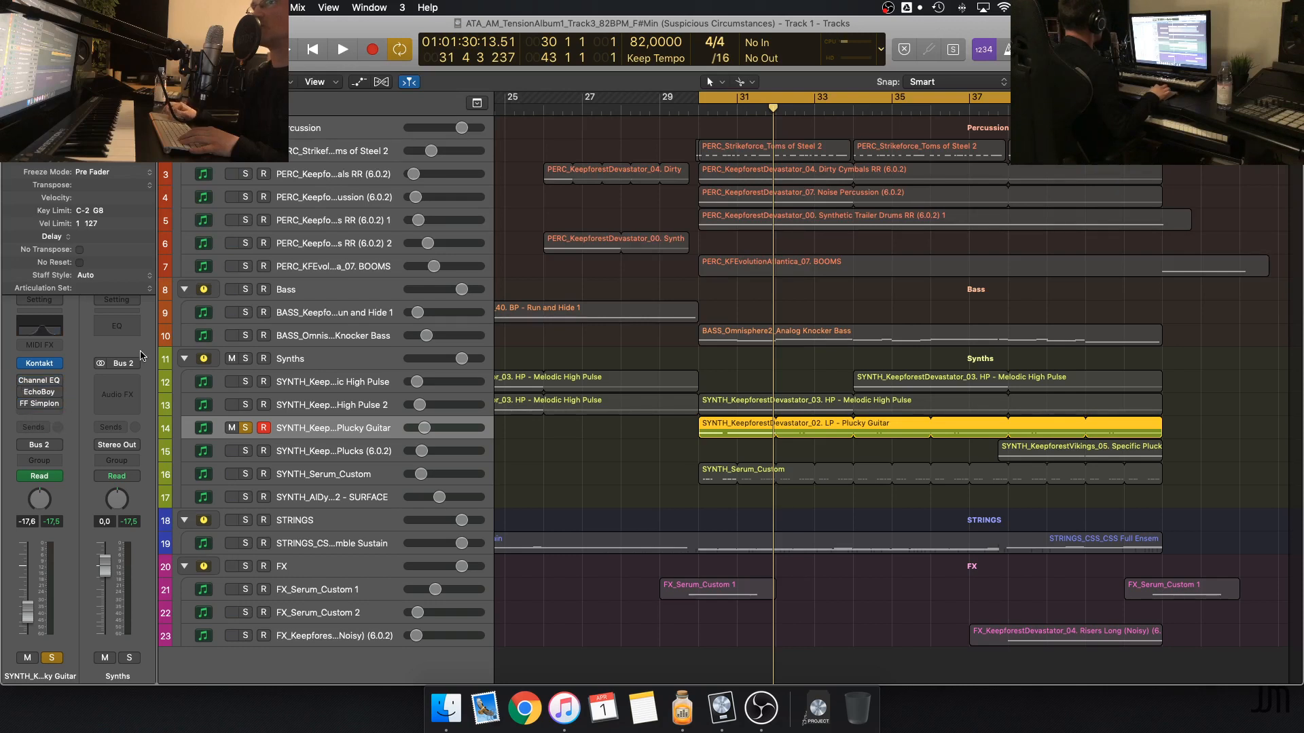
mouse_move(38, 405)
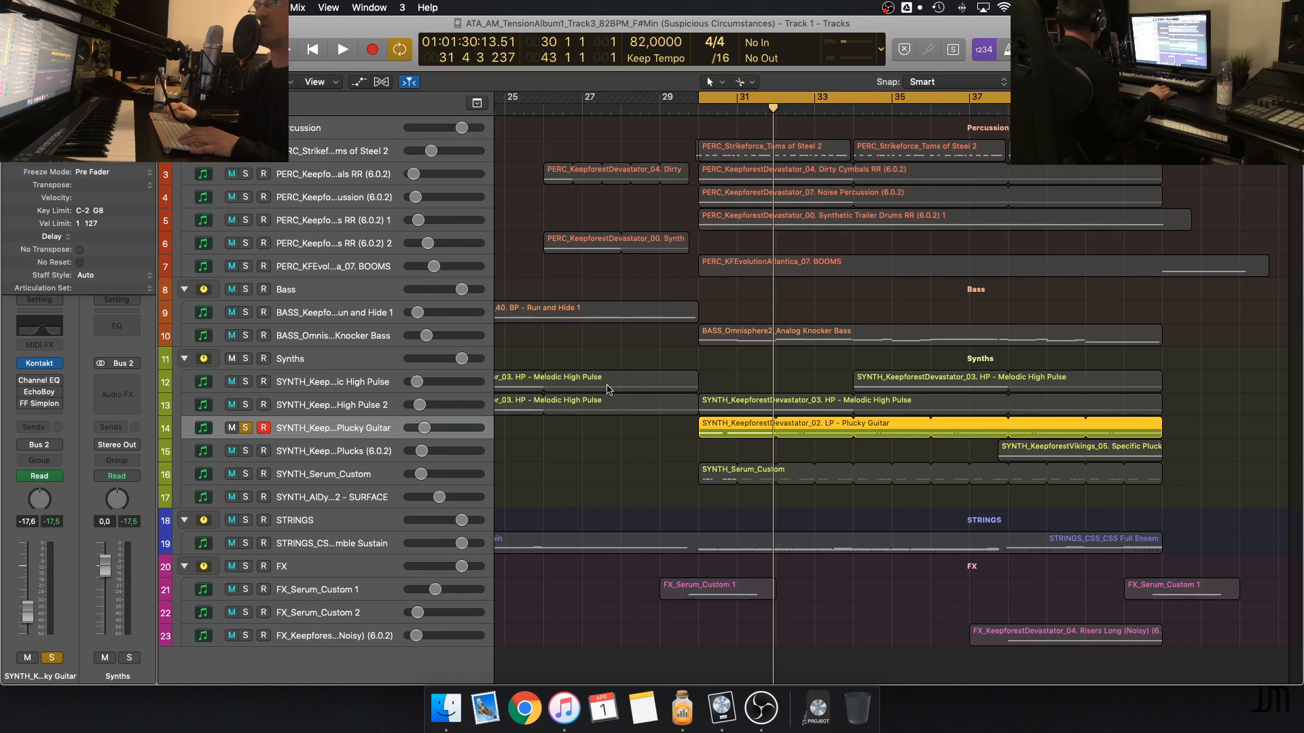
key("space")
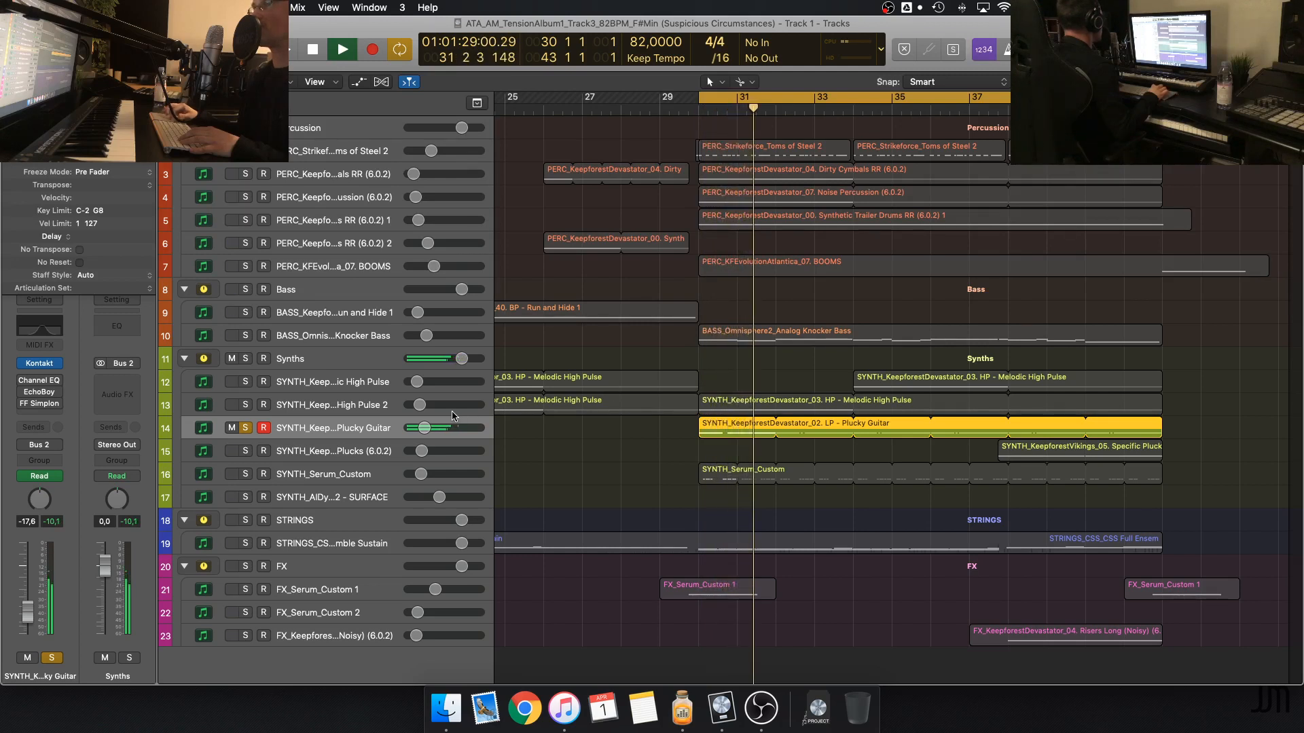
key("space")
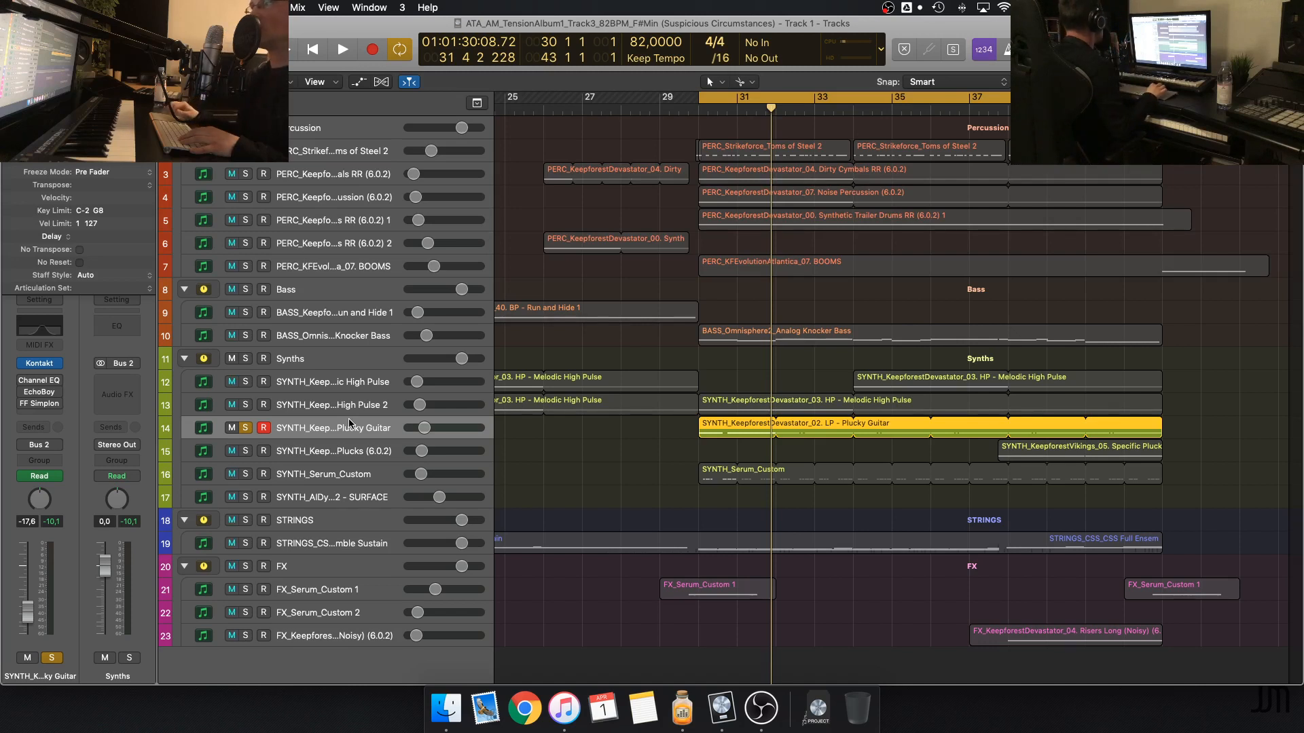
Re-enable the Channel EQ on the Plucky Guitar track and listen to the equalized sound
left_click(23, 380)
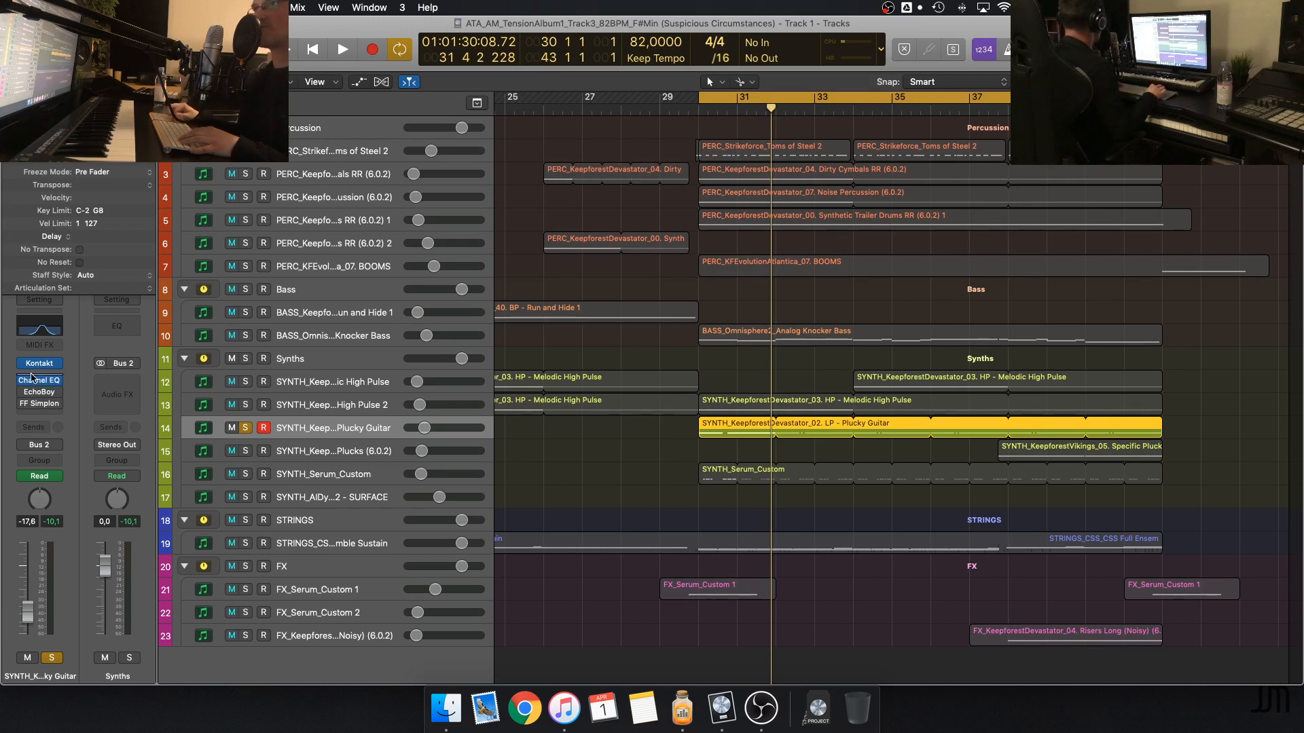
key("space")
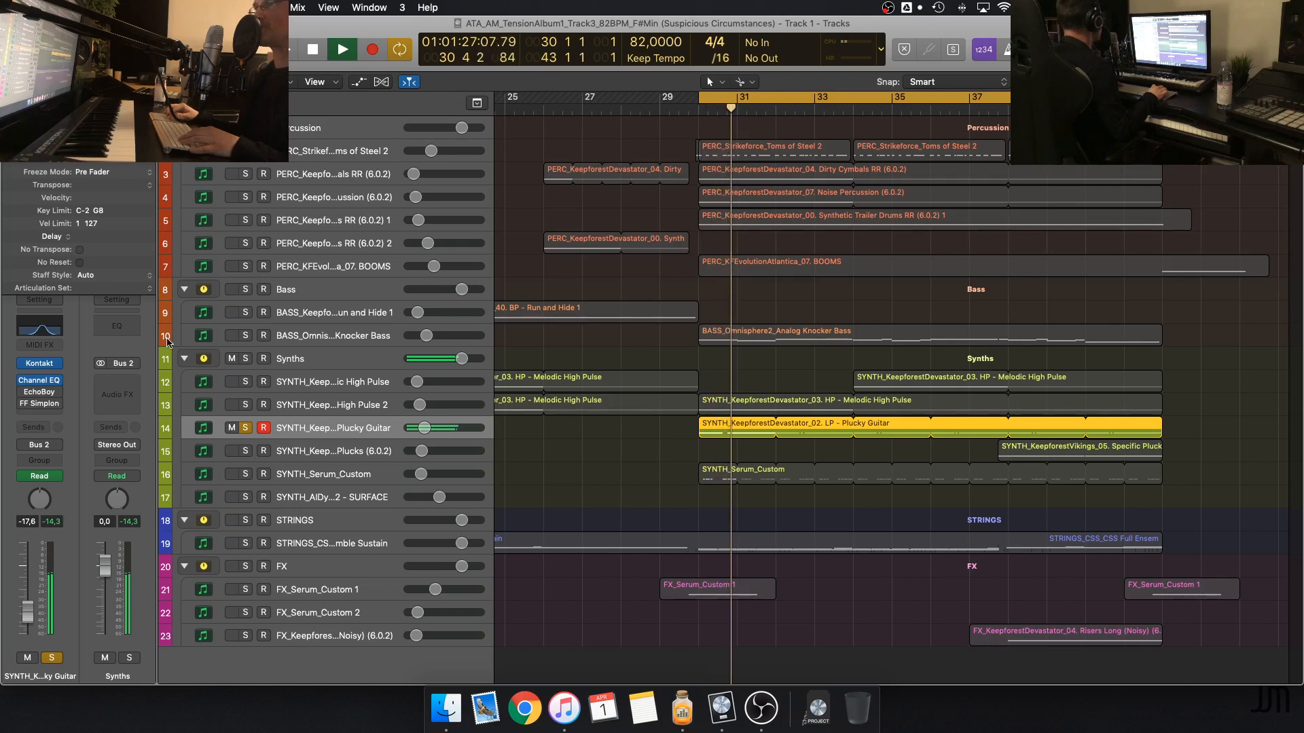
key("space")
Solo High Pulse 2 alongside Plucky Guitar, start playback, and take High Pulse 2 back out of the solo
left_click(247, 406)
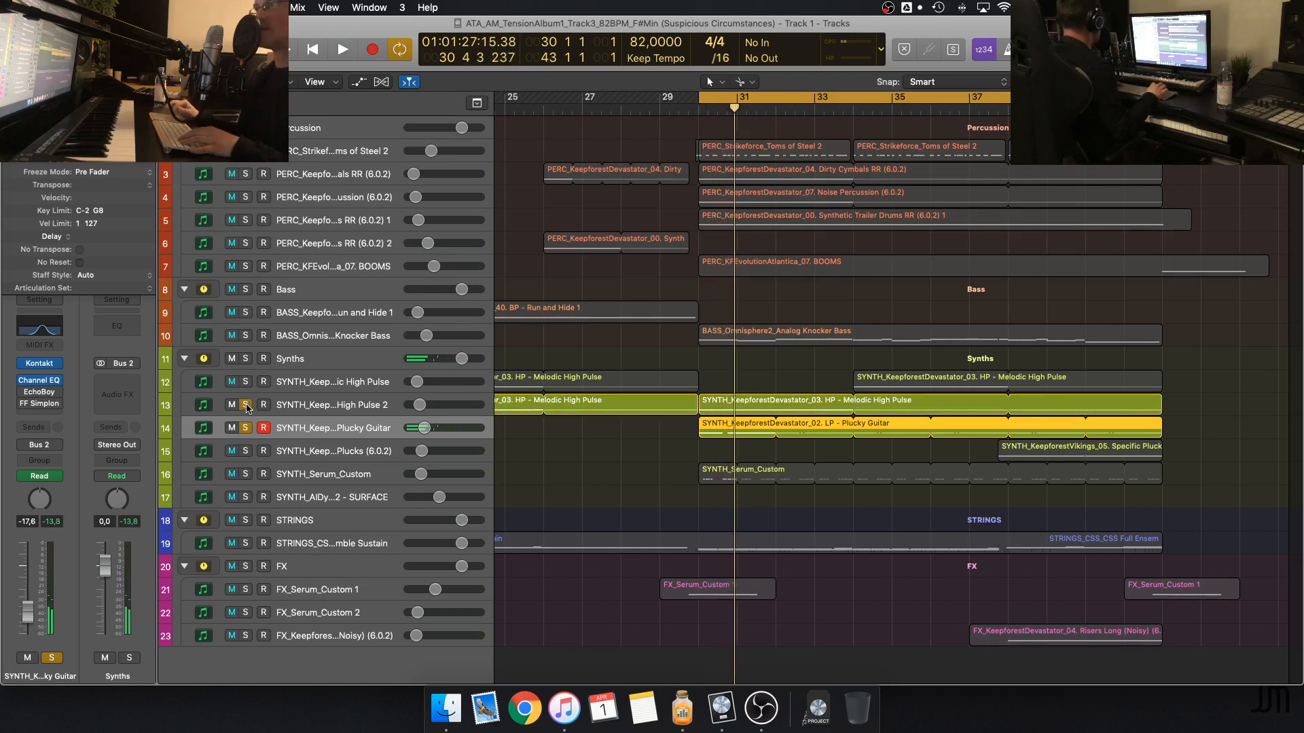
key("space")
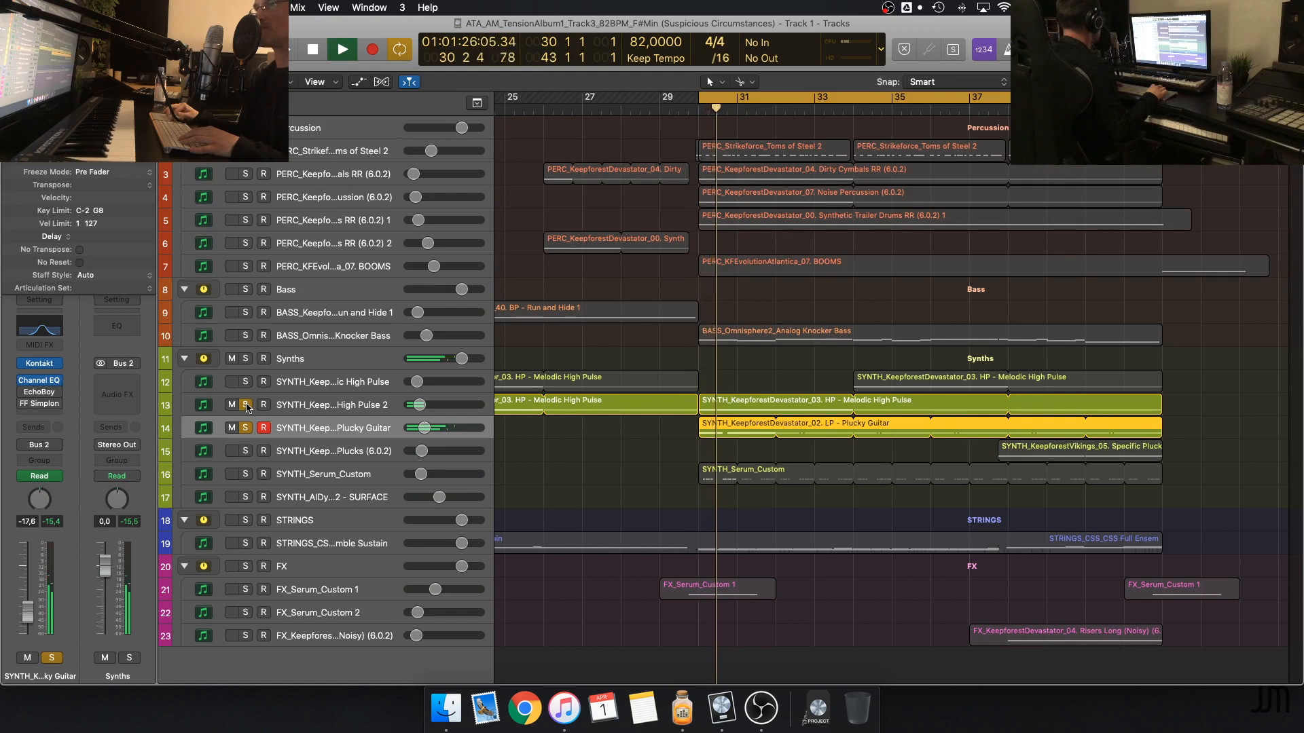
left_click(246, 405)
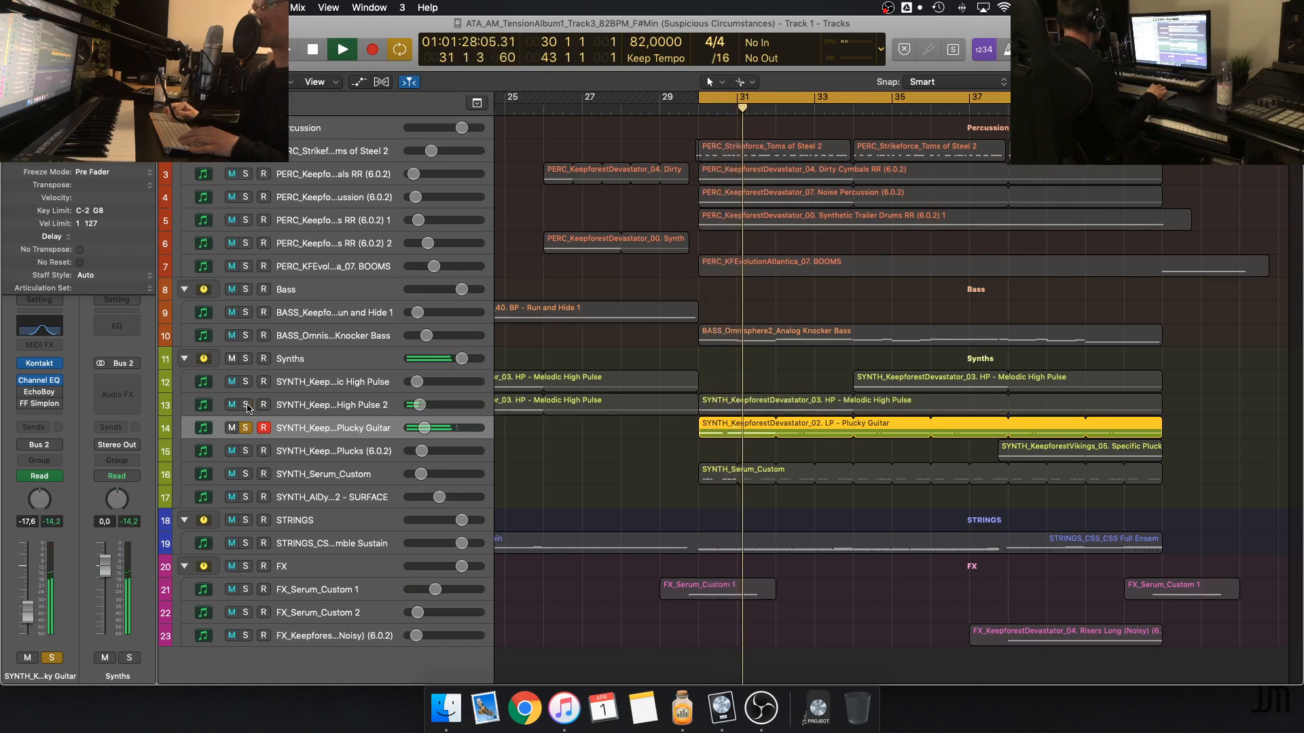
Re-enable EchoBoy and FF Simplon one after the other on the Plucky Guitar track during playback, and stop
left_click(23, 393)
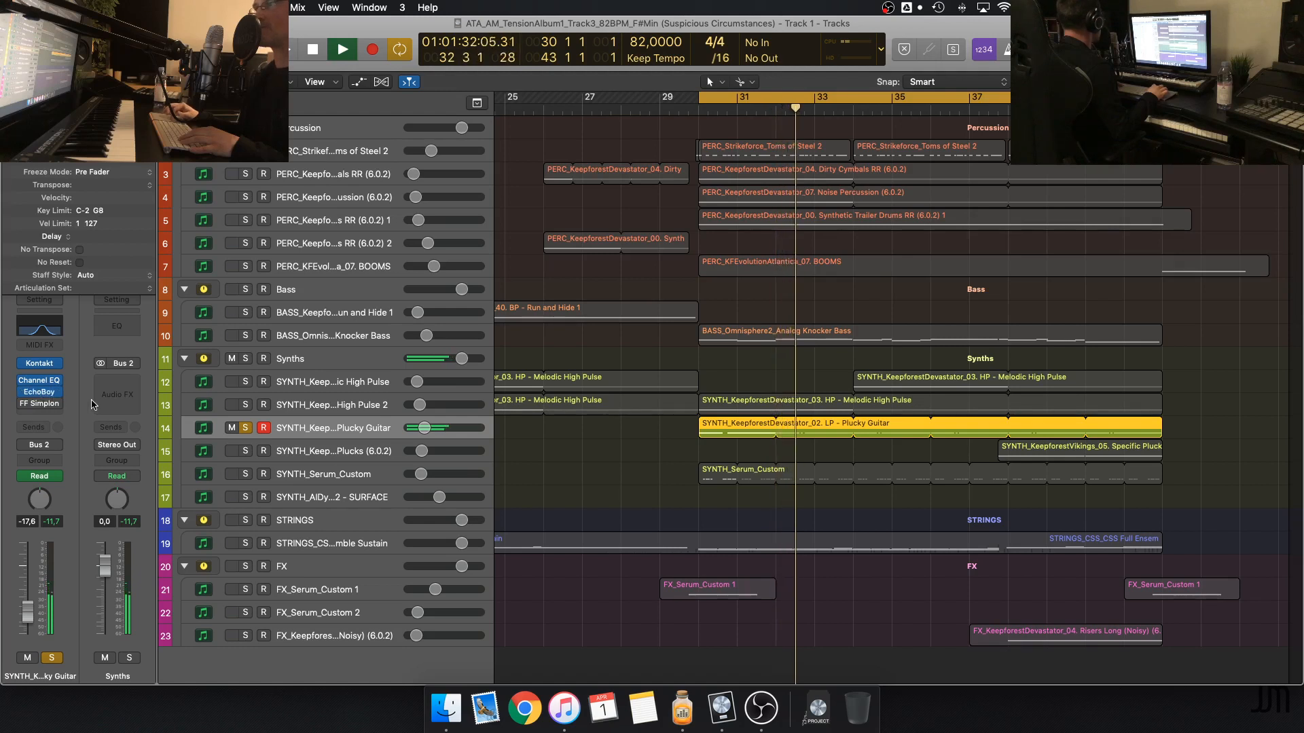
mouse_move(24, 406)
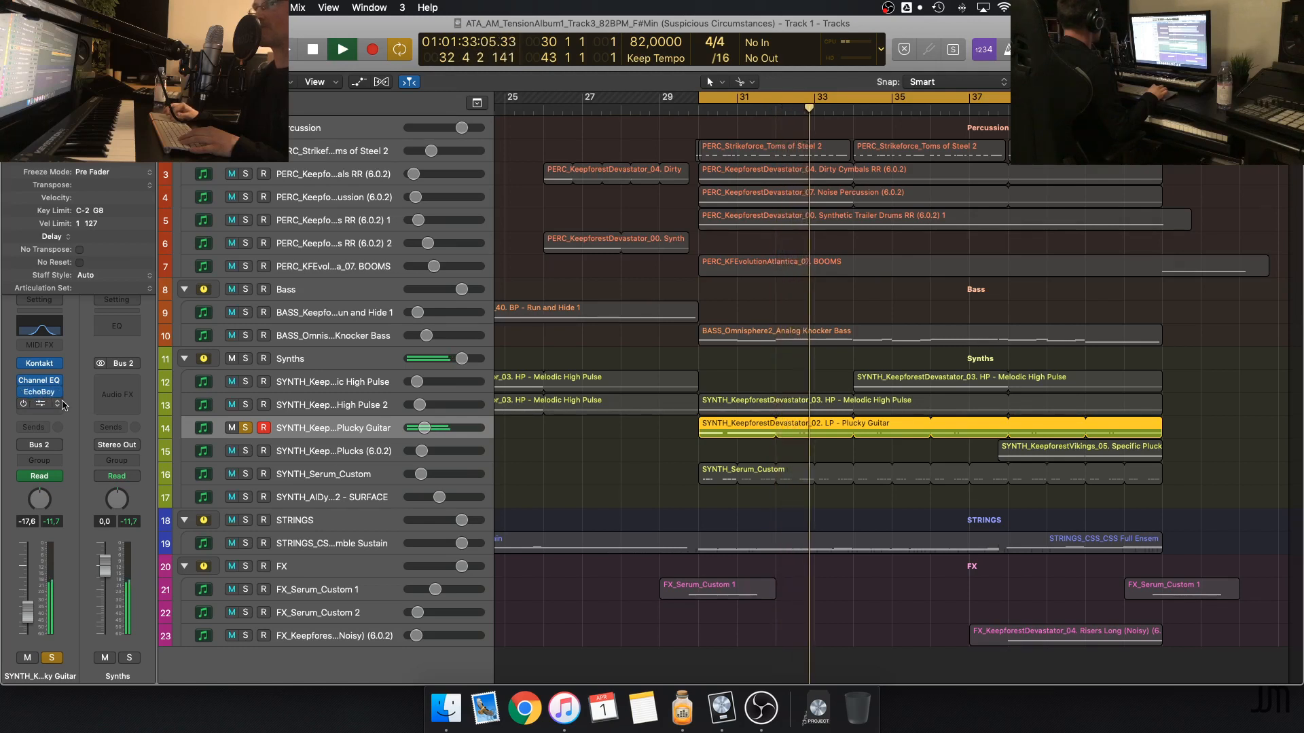
left_click(24, 405)
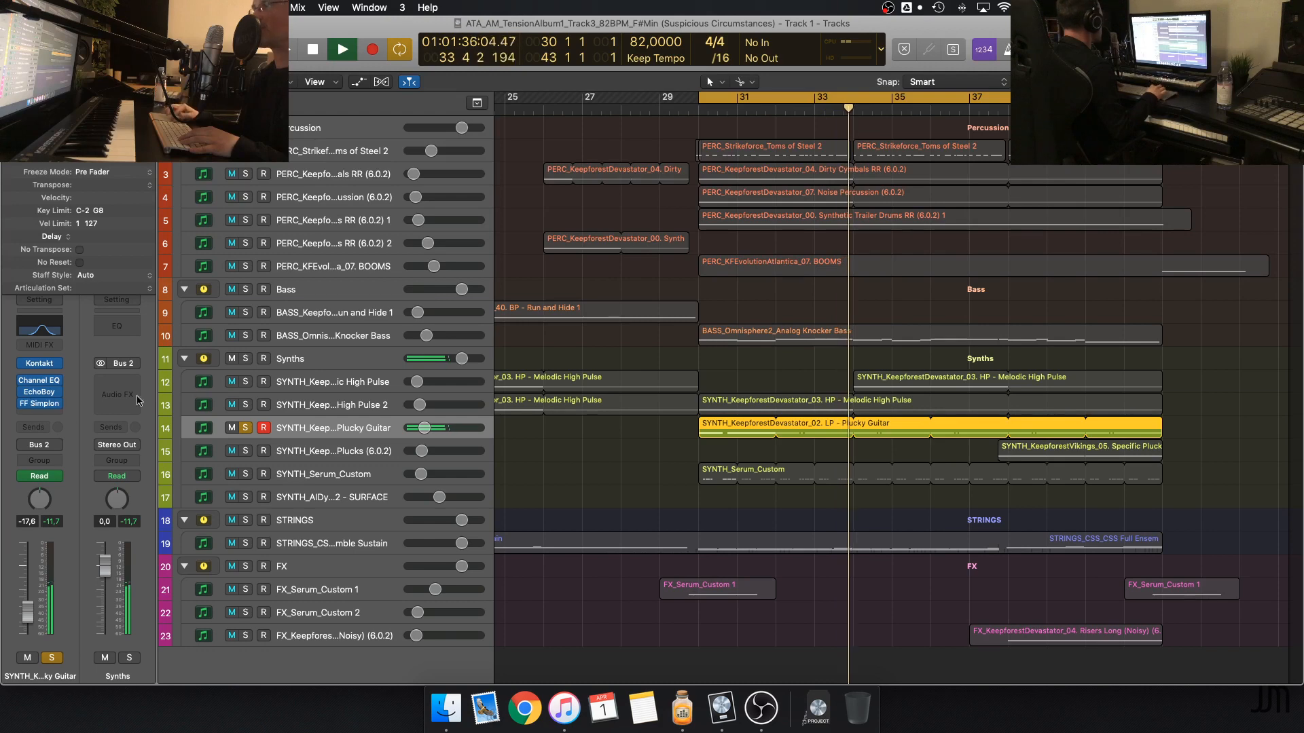
key("space")
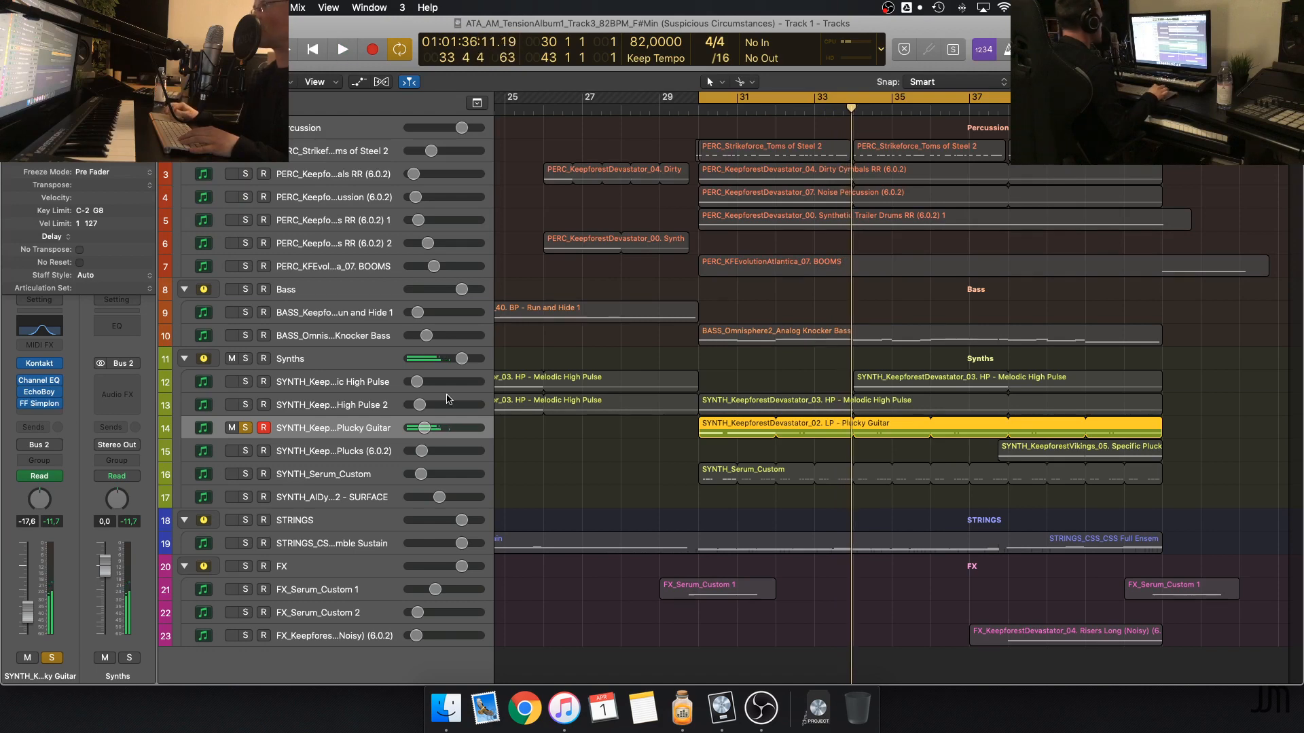
Select the SYNTH_Serum_Custom track and move the solo to it from Plucky Guitar
left_click(325, 472)
left_click(246, 427)
left_click(246, 474)
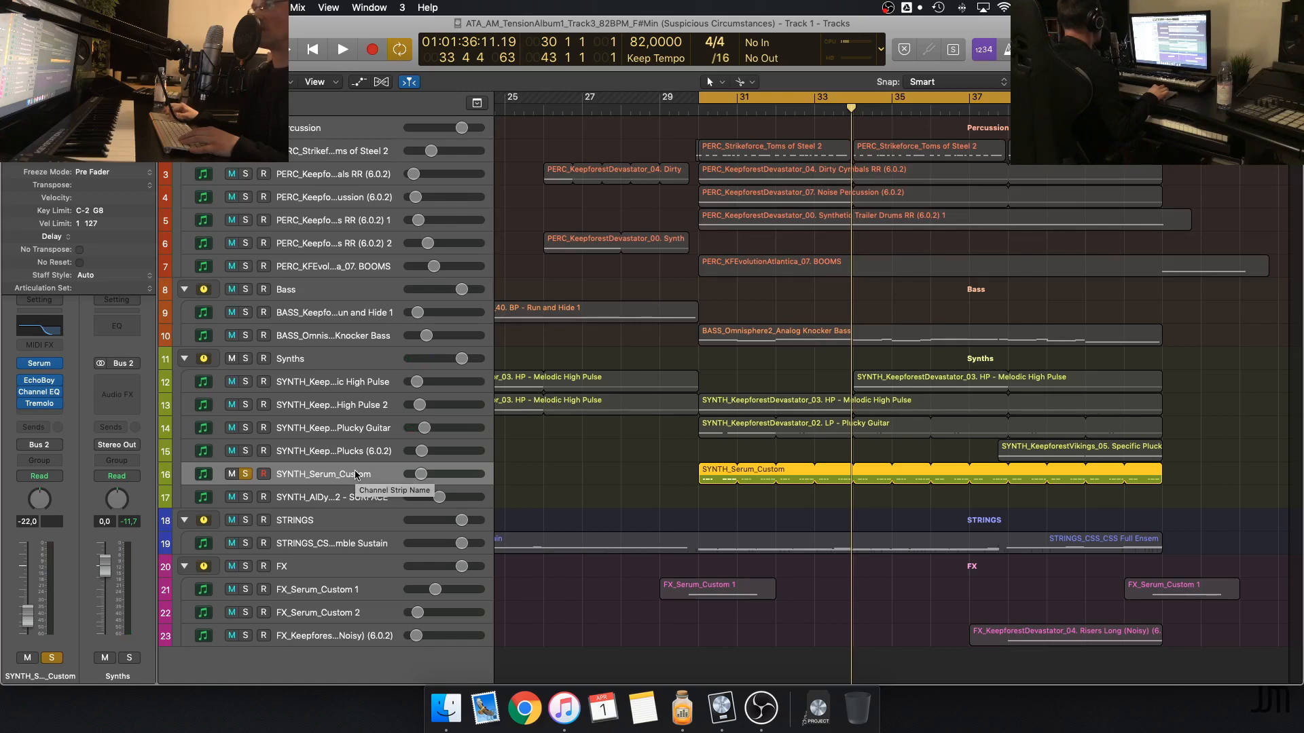
Open the Serum instrument on SYNTH_Serum_Custom, move its window clear of the track list, and examine LFO 1 through LFO 4
left_click(46, 365)
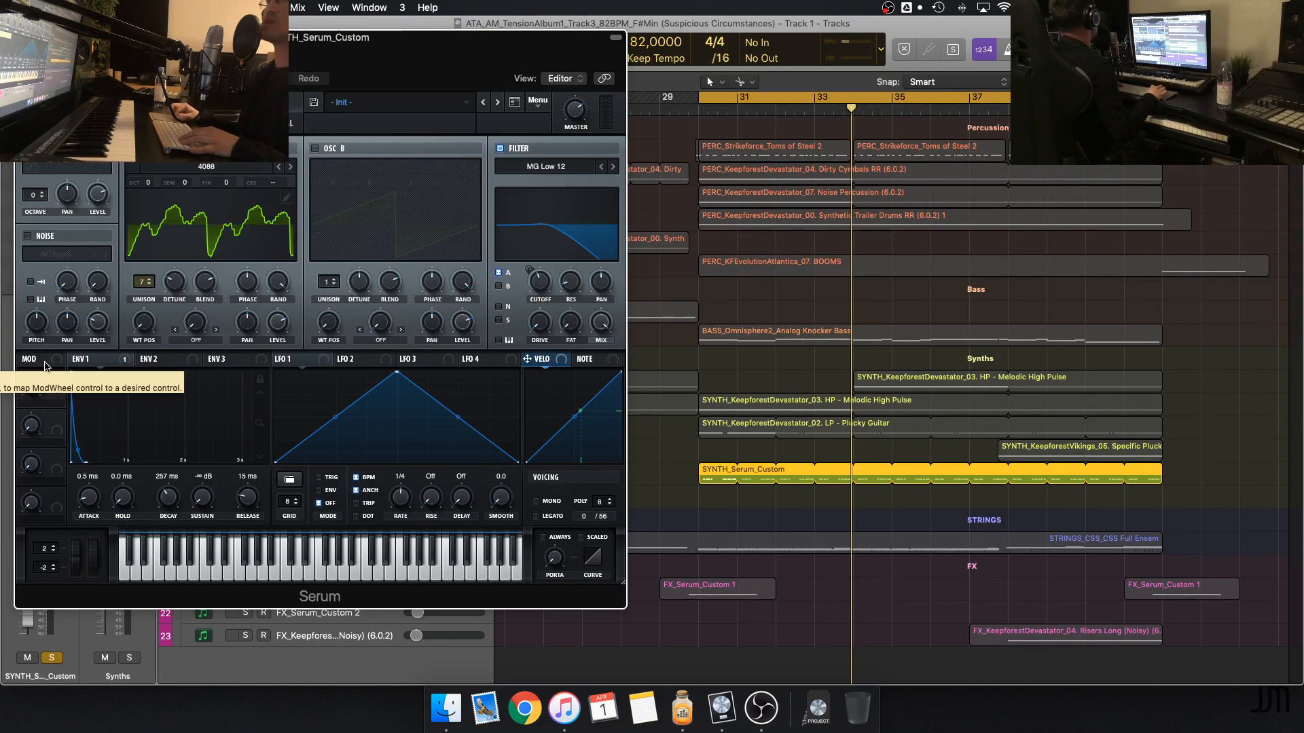
left_click_drag(185, 42, 664, 113)
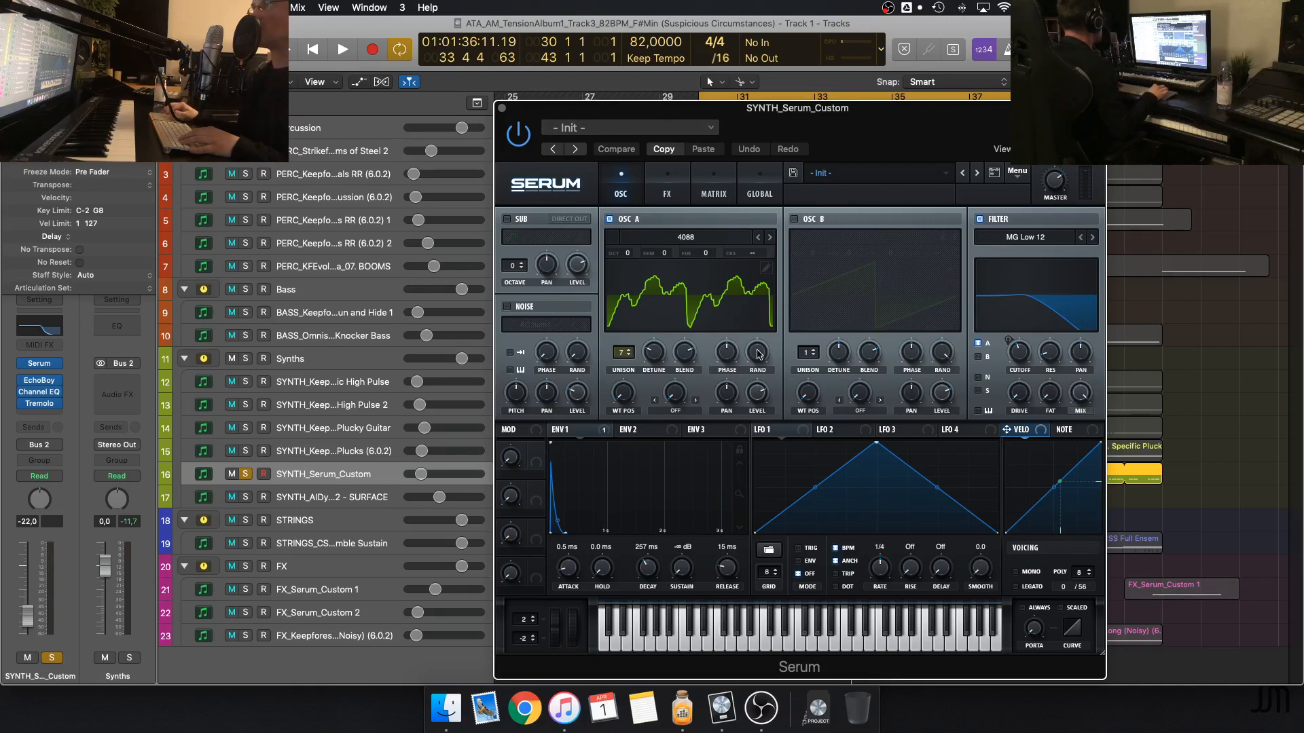
left_click(786, 433)
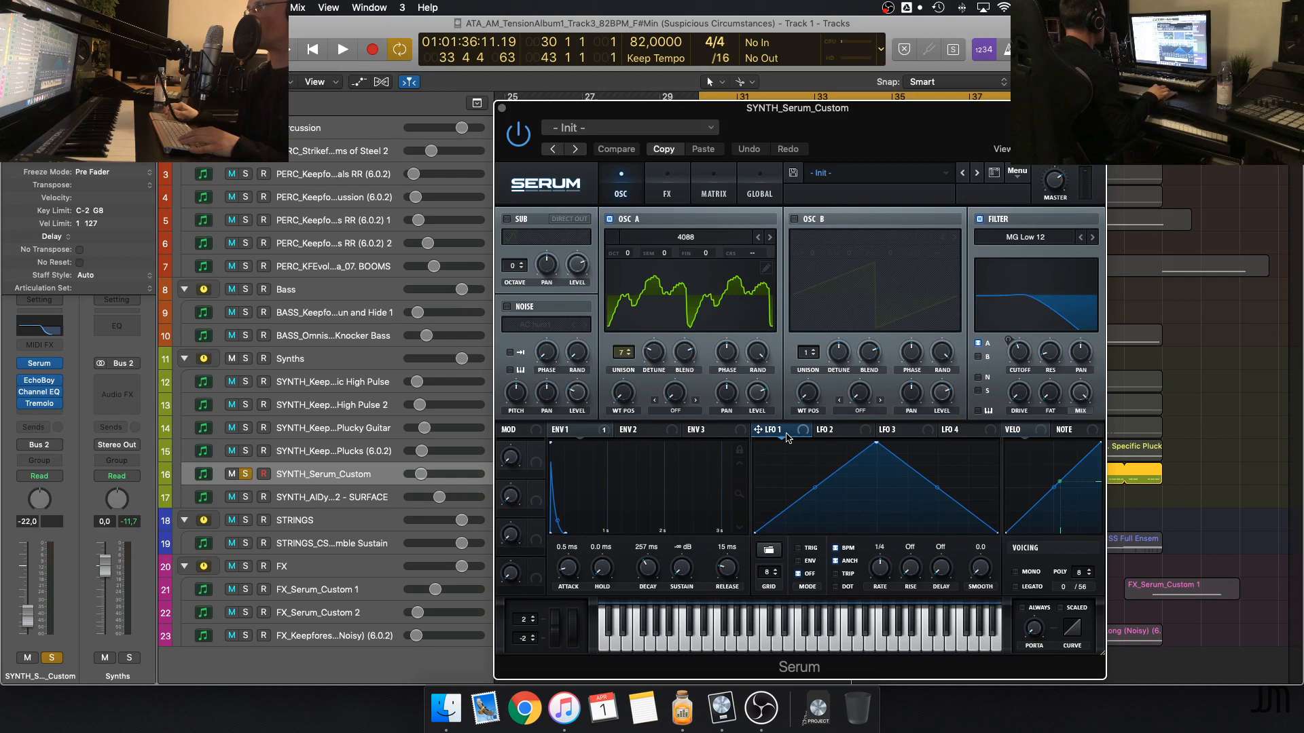
left_click(825, 433)
left_click(886, 433)
left_click(959, 433)
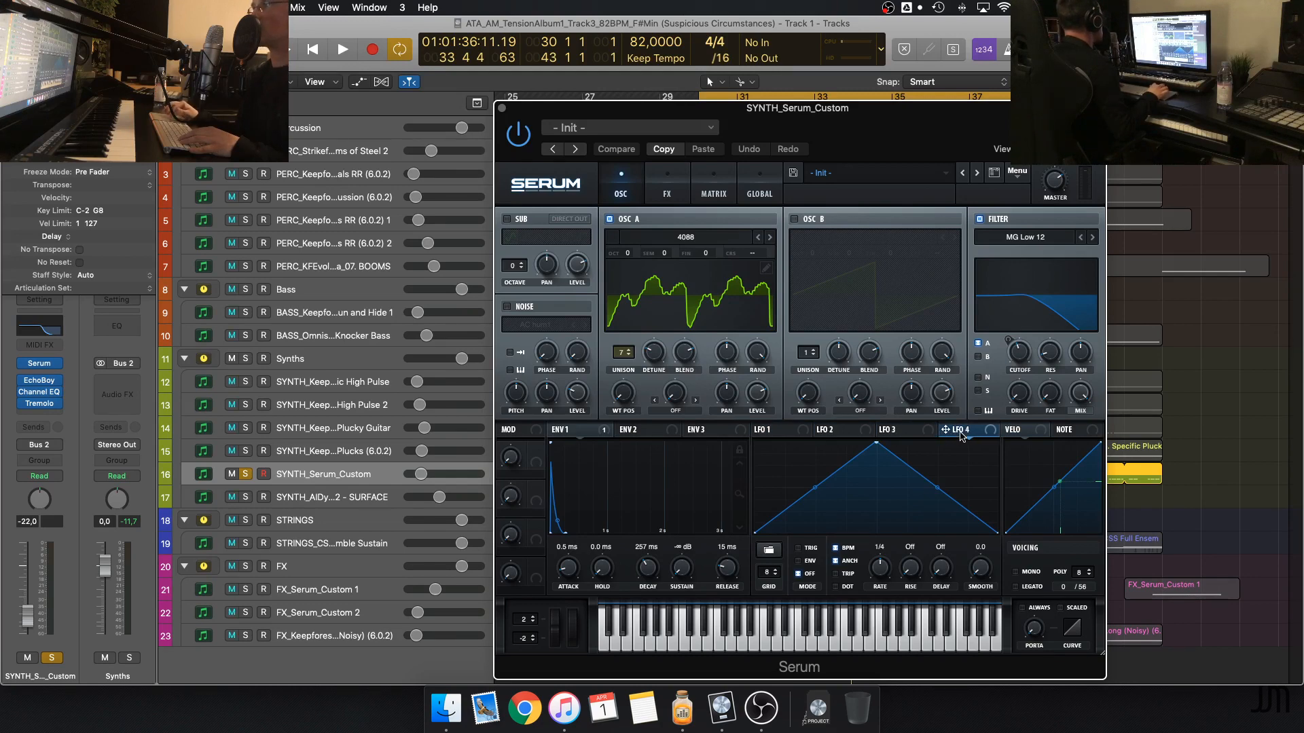
left_click(773, 432)
Play the soloed Serum part with its plug-in window open, stop playback, and close the window
key("space")
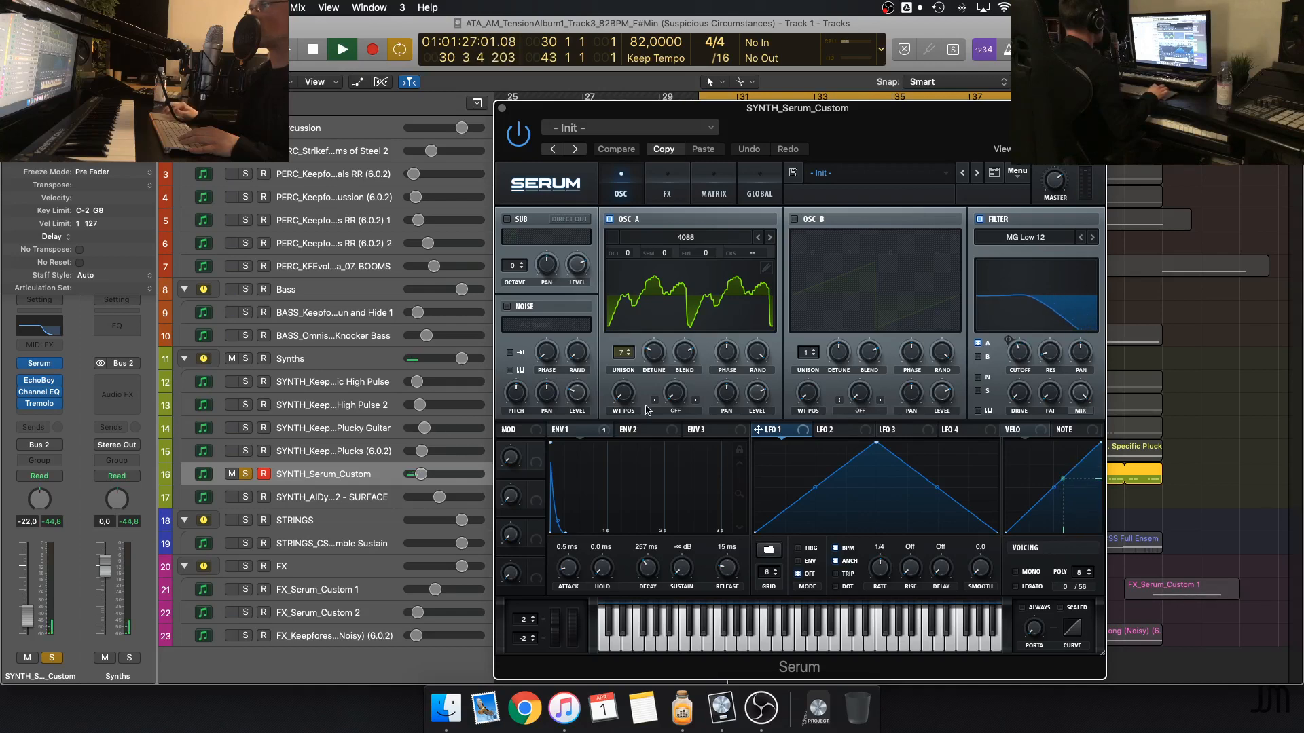
key("space")
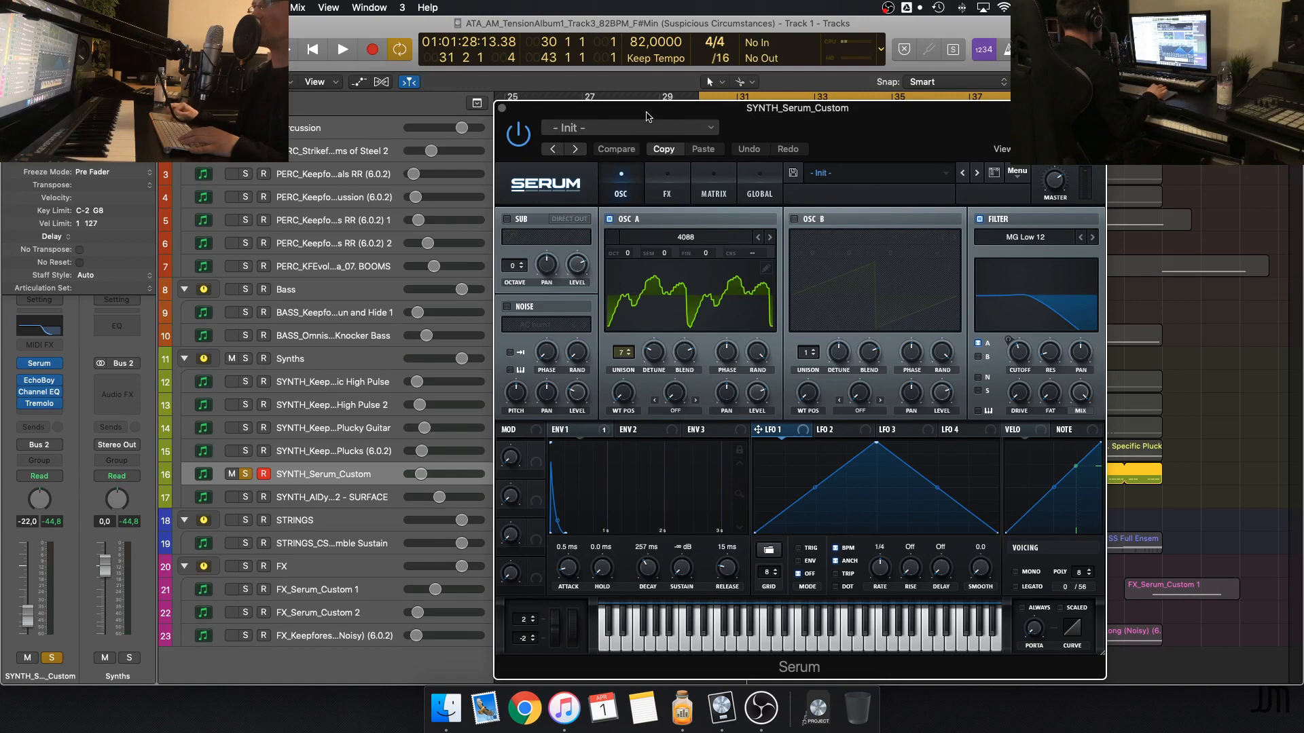
mouse_move(649, 117)
left_mouse_down()
mouse_move(662, 116)
mouse_move(648, 118)
left_mouse_up()
left_click(503, 108)
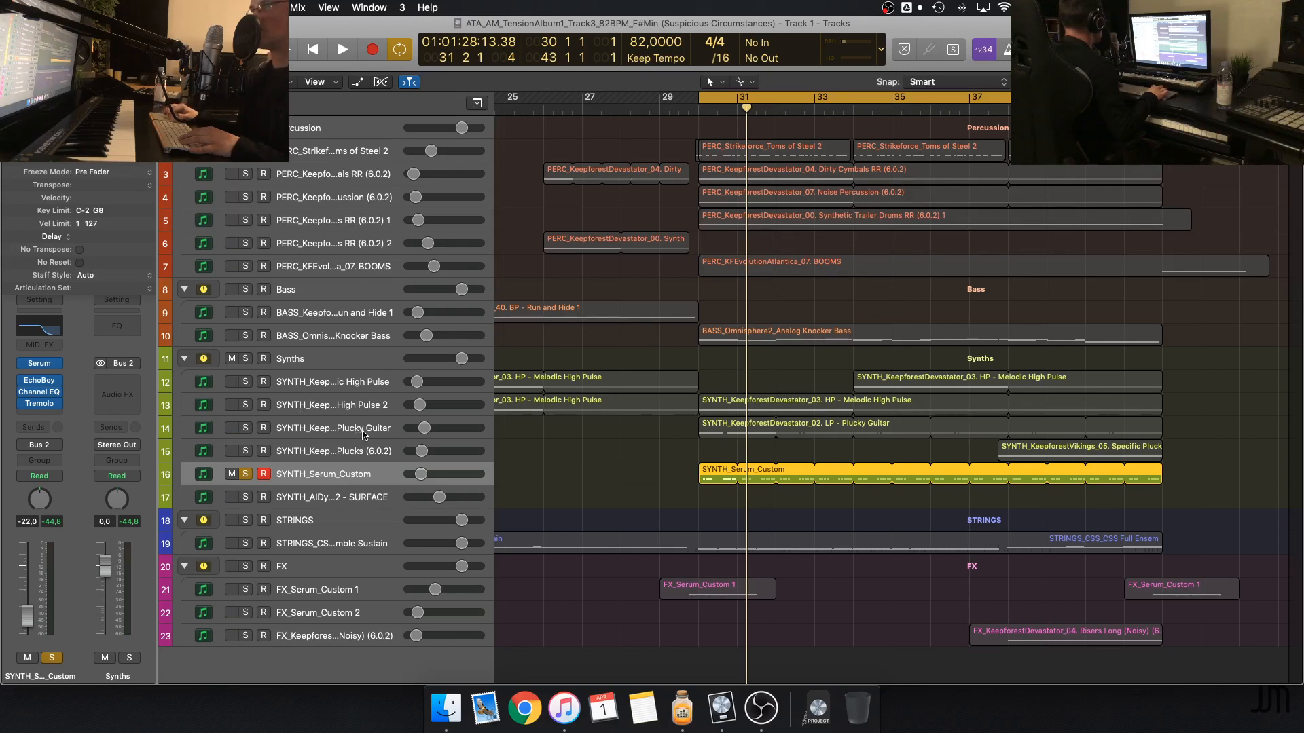
Move the solo from SYNTH_Serum_Custom to the Omnisphere Analog Knocker Bass track and select that bass track
left_click(245, 336)
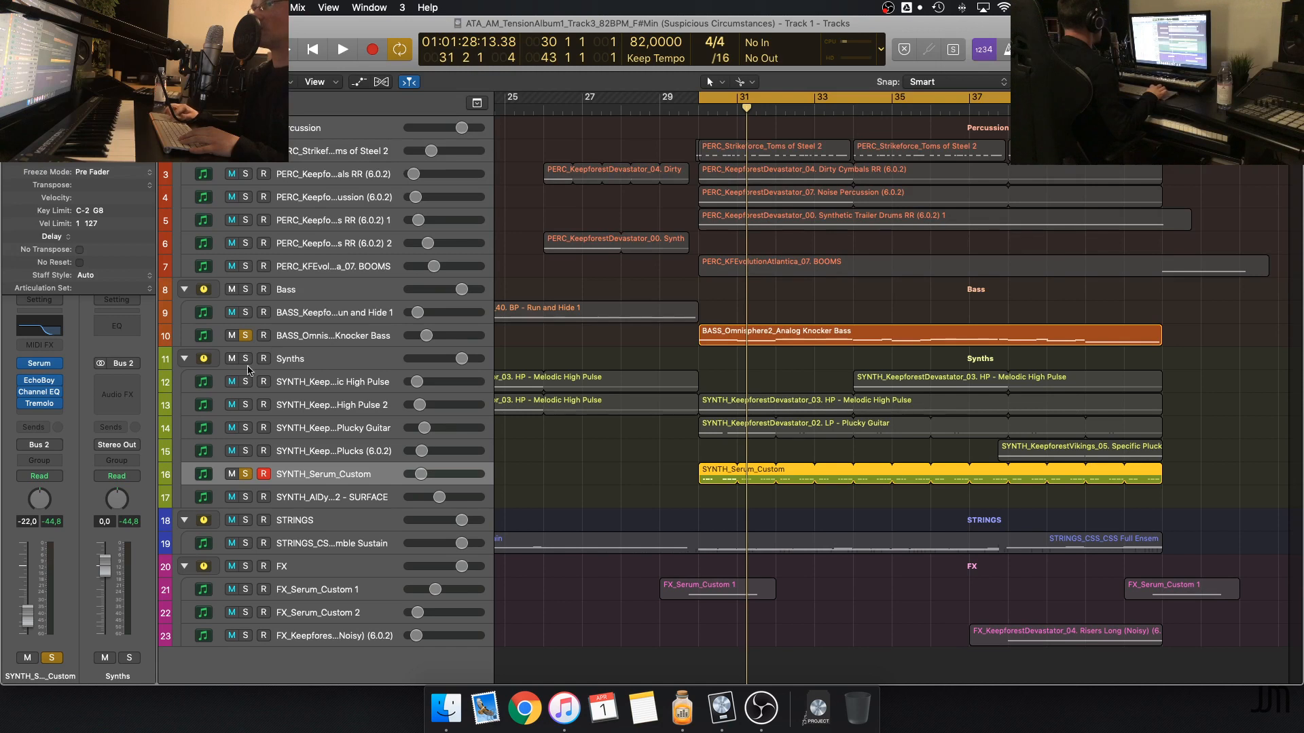
left_click(246, 473)
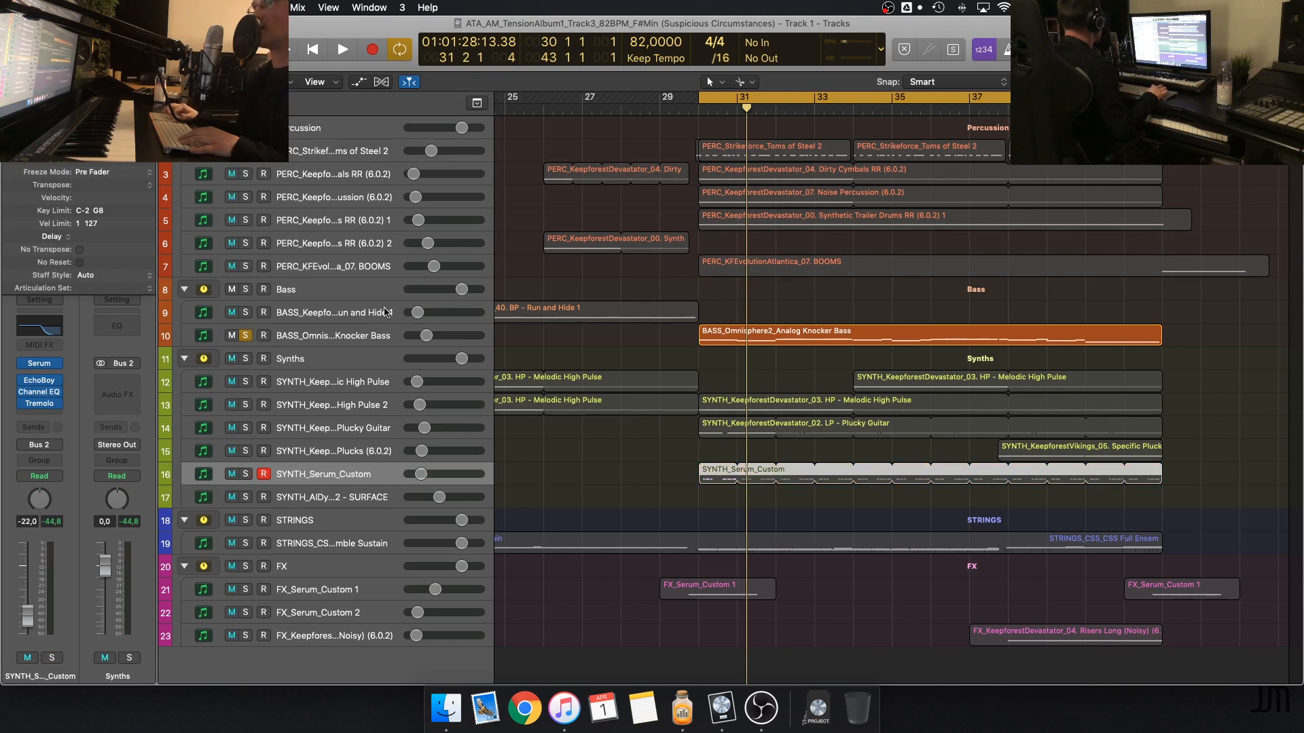
left_click(364, 333)
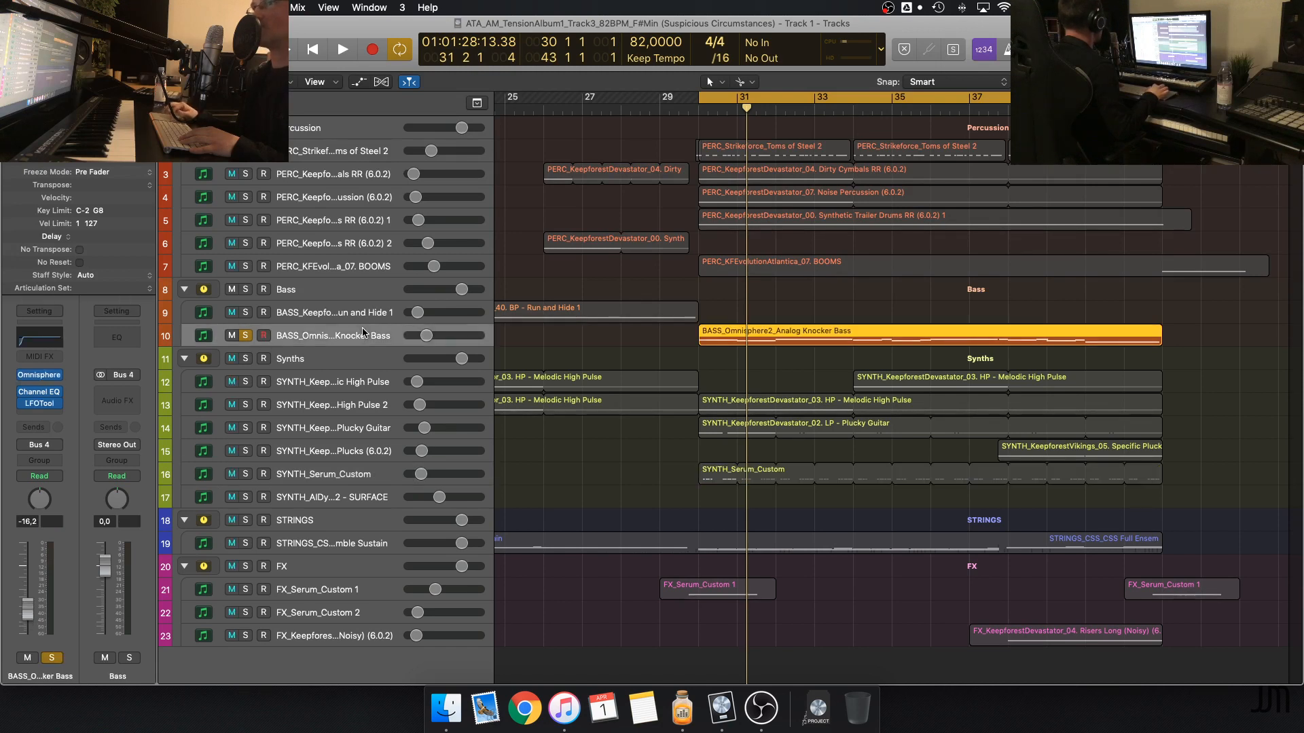
Open LFOTool on the Analog Knocker Bass track, move its window clear, play the soloed bass with it open, and close it
left_click(40, 403)
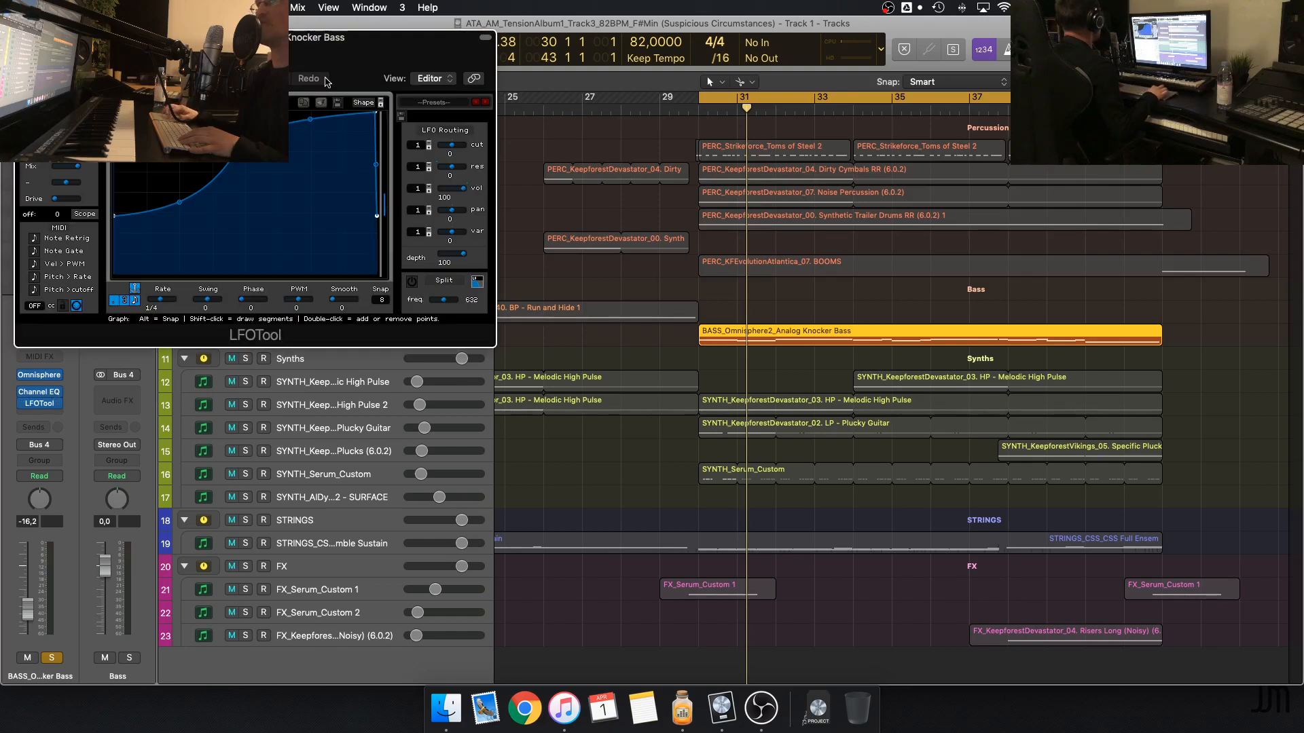
left_click_drag(379, 48, 552, 205)
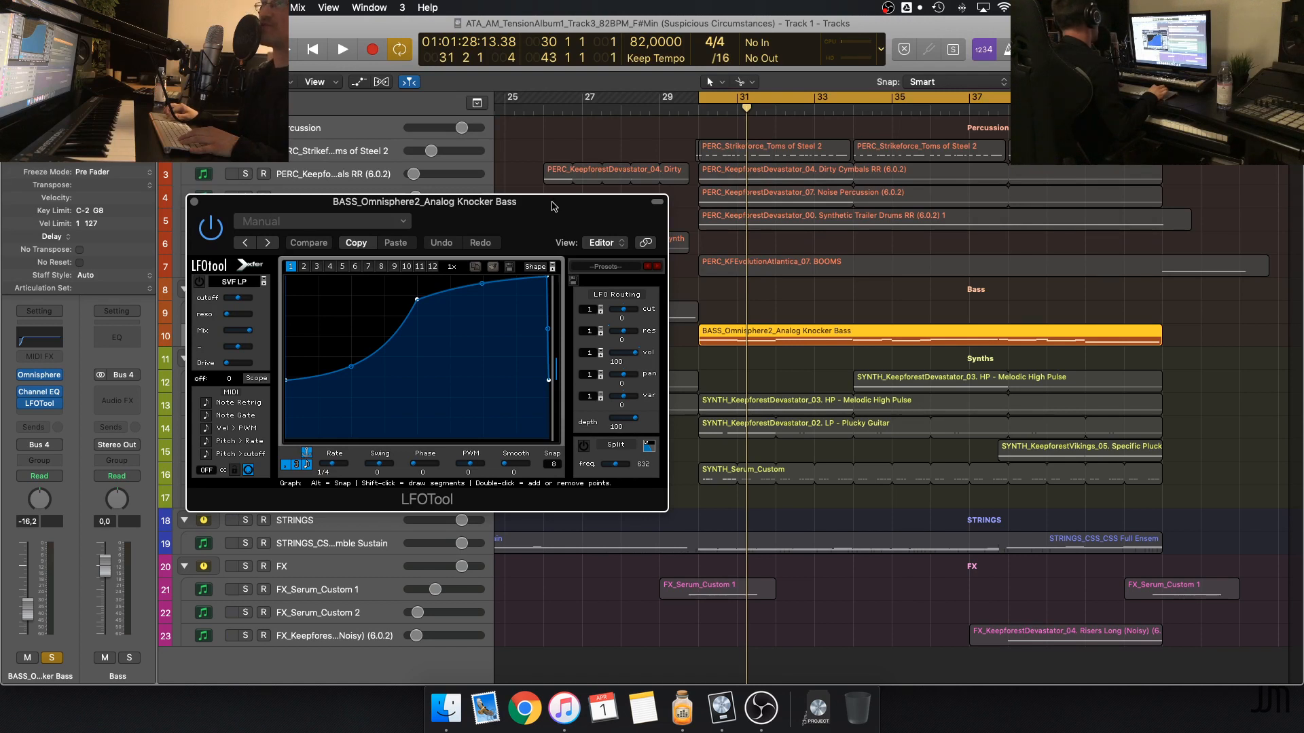
key("space")
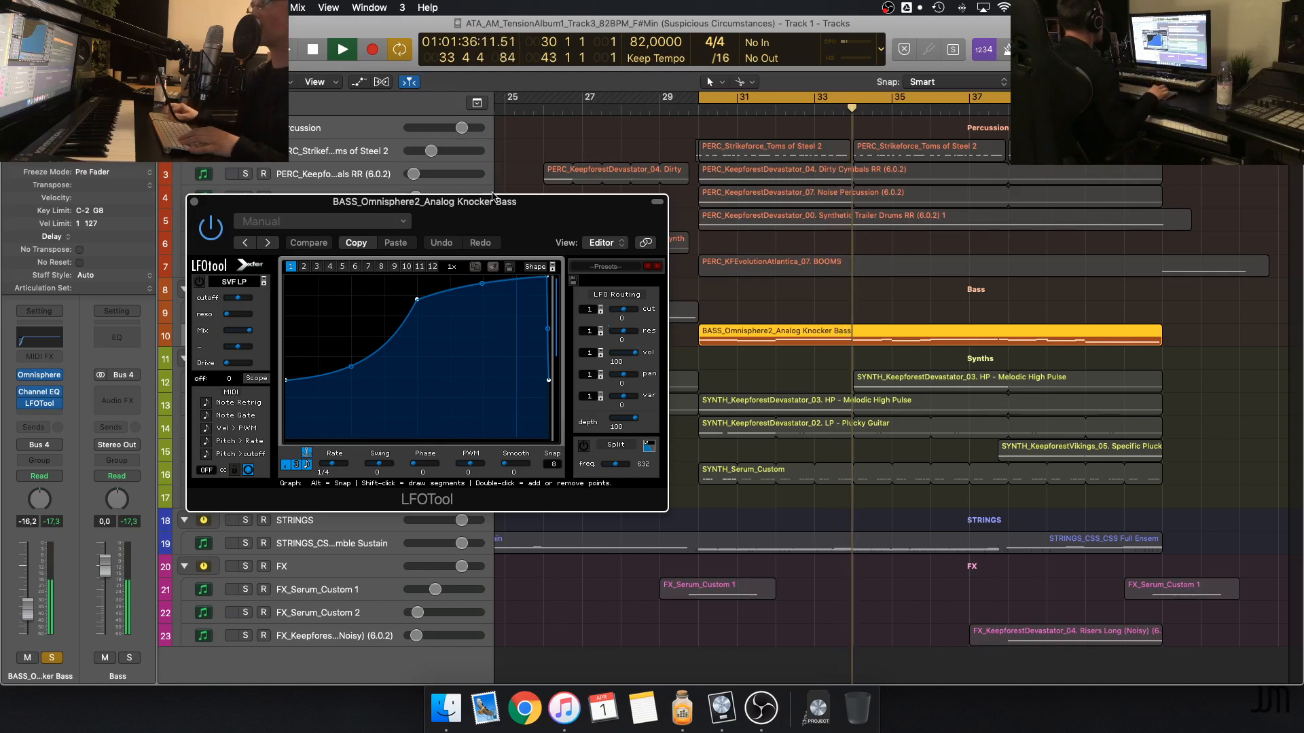
left_click(195, 203)
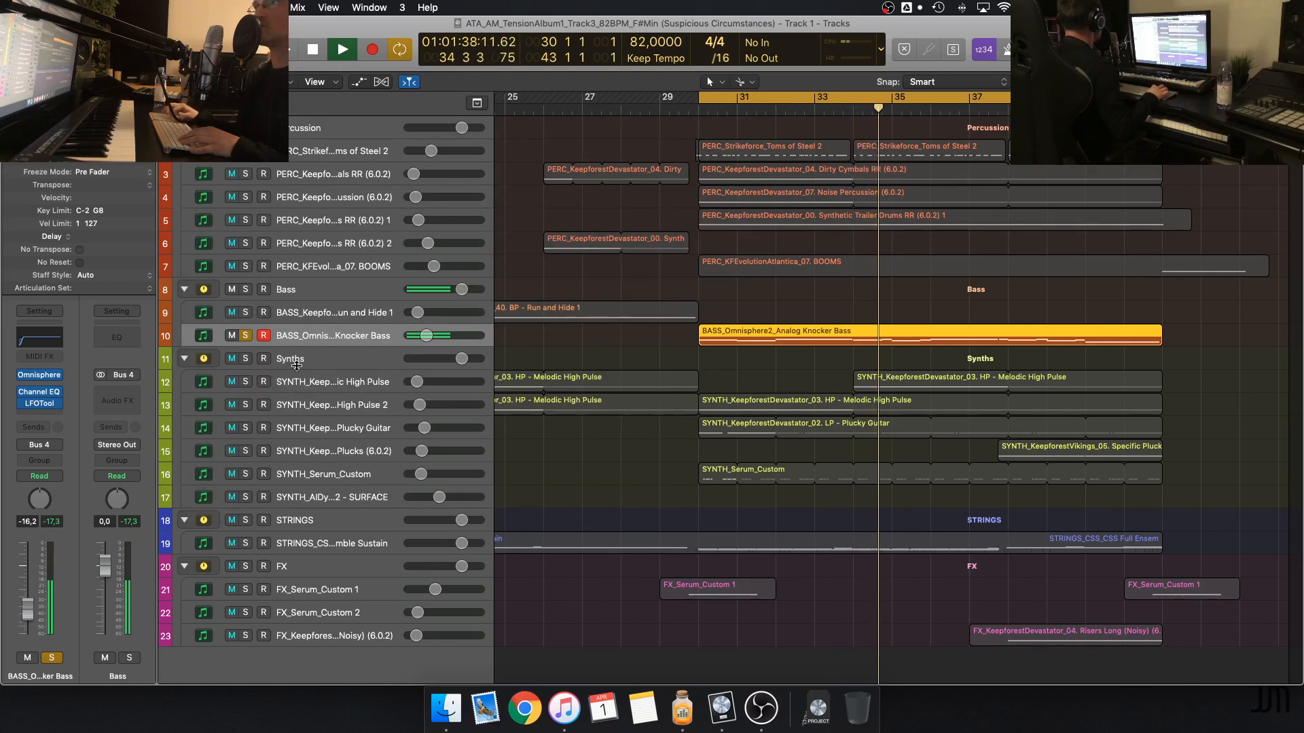
Add the Synths group to the soloed bass during playback, remove its solo again, and stop
left_click(246, 359)
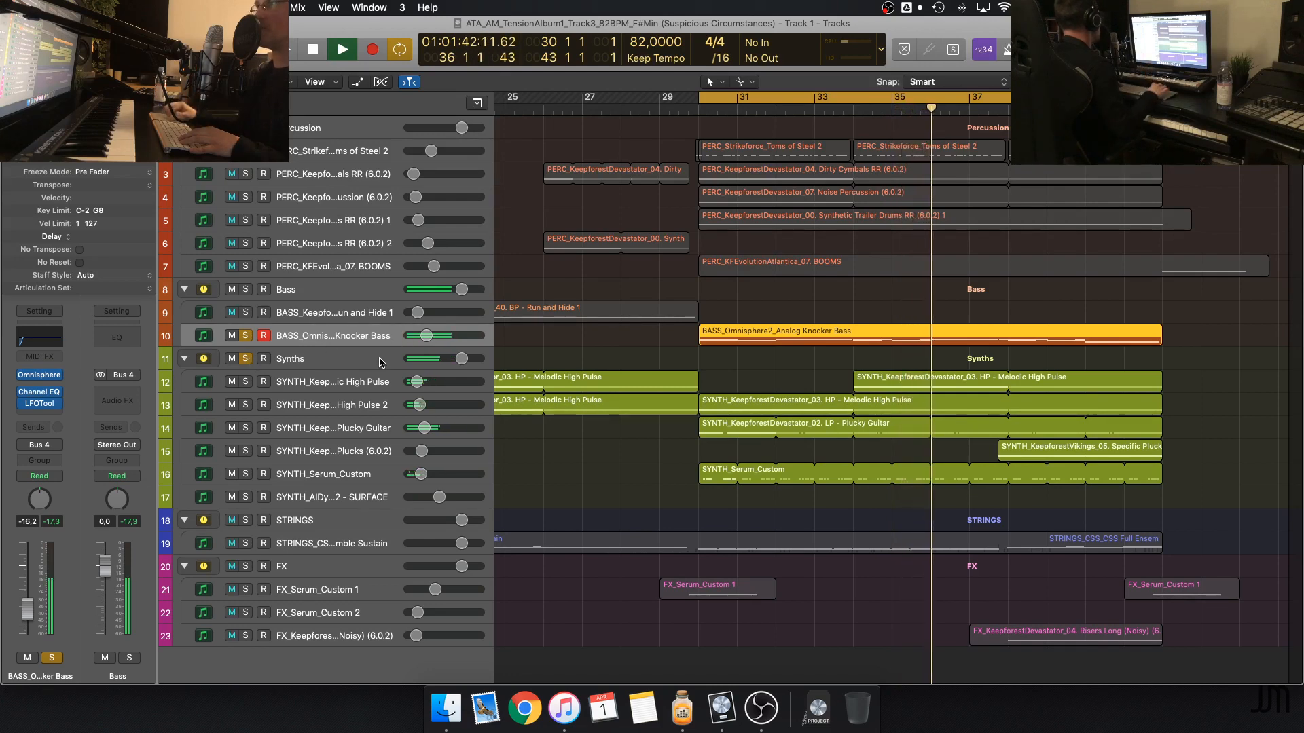
left_click(247, 360)
key("space")
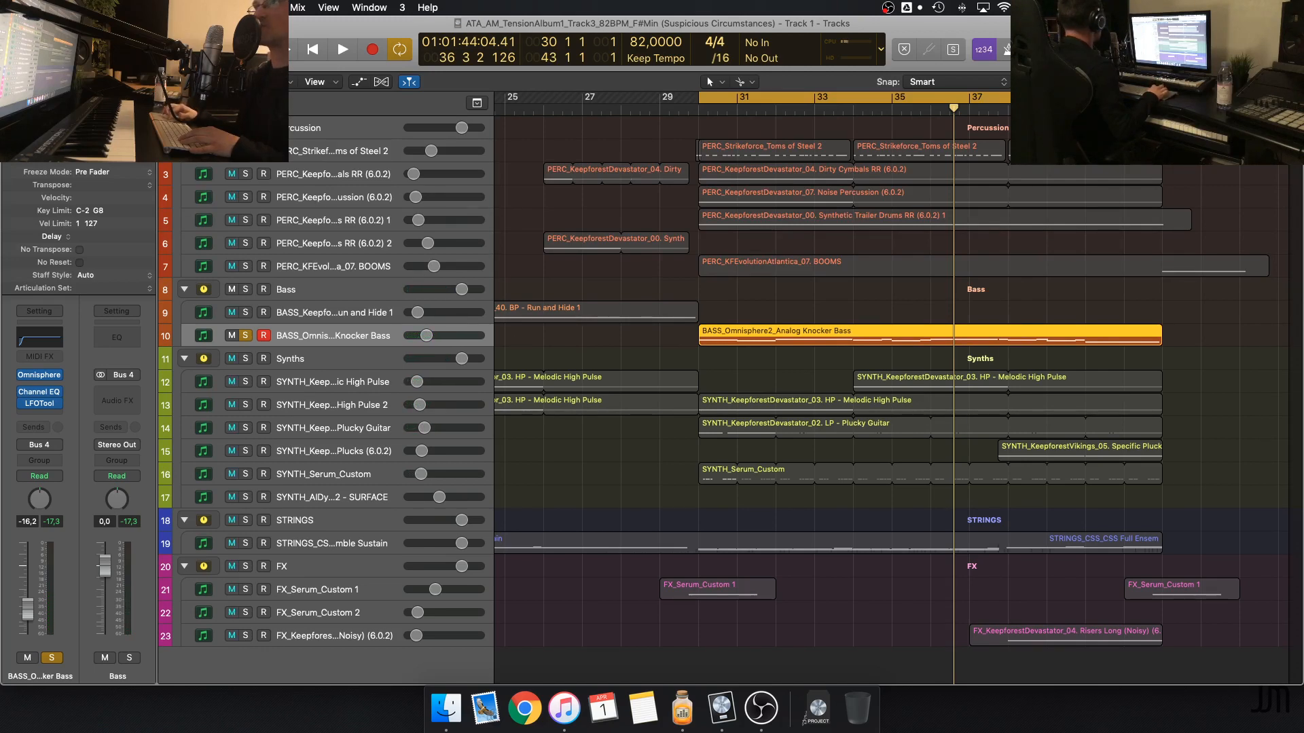
Play the soloed bass together with the Percussion group, clear the solos to hear the full mix, and stop
left_click(246, 128)
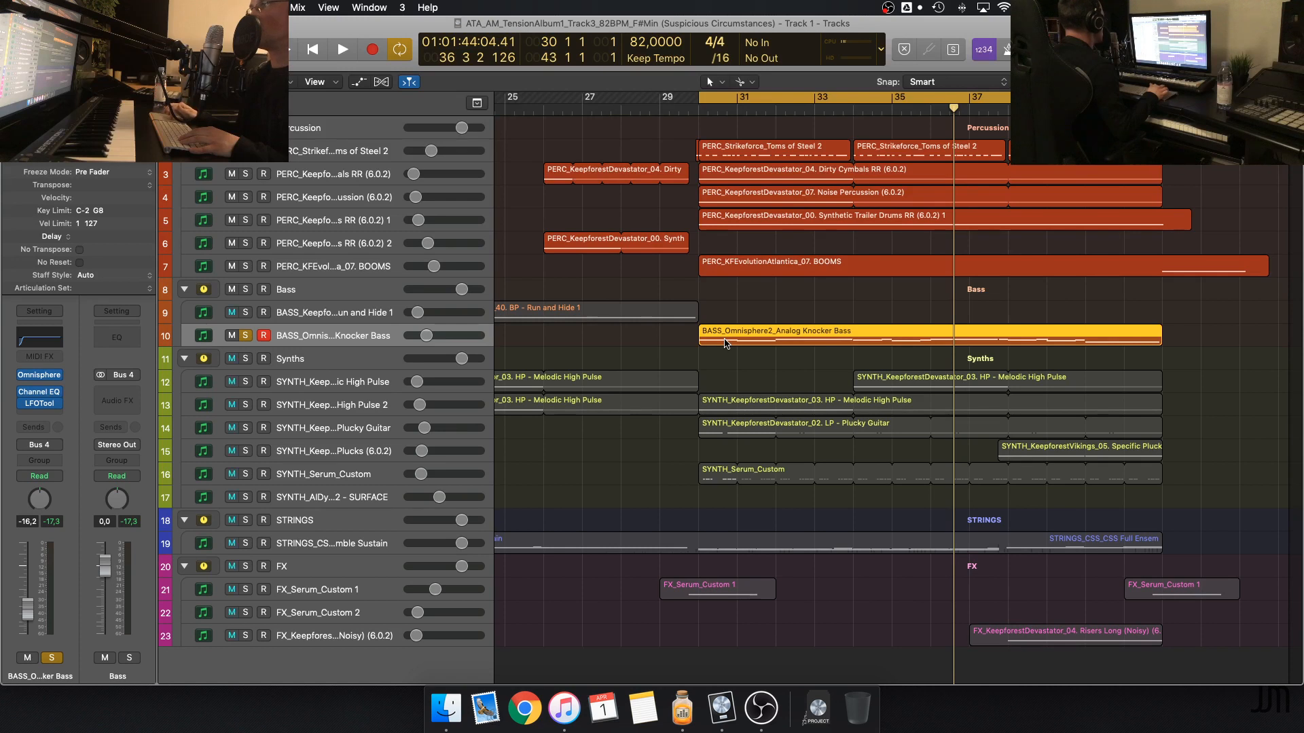
key("space")
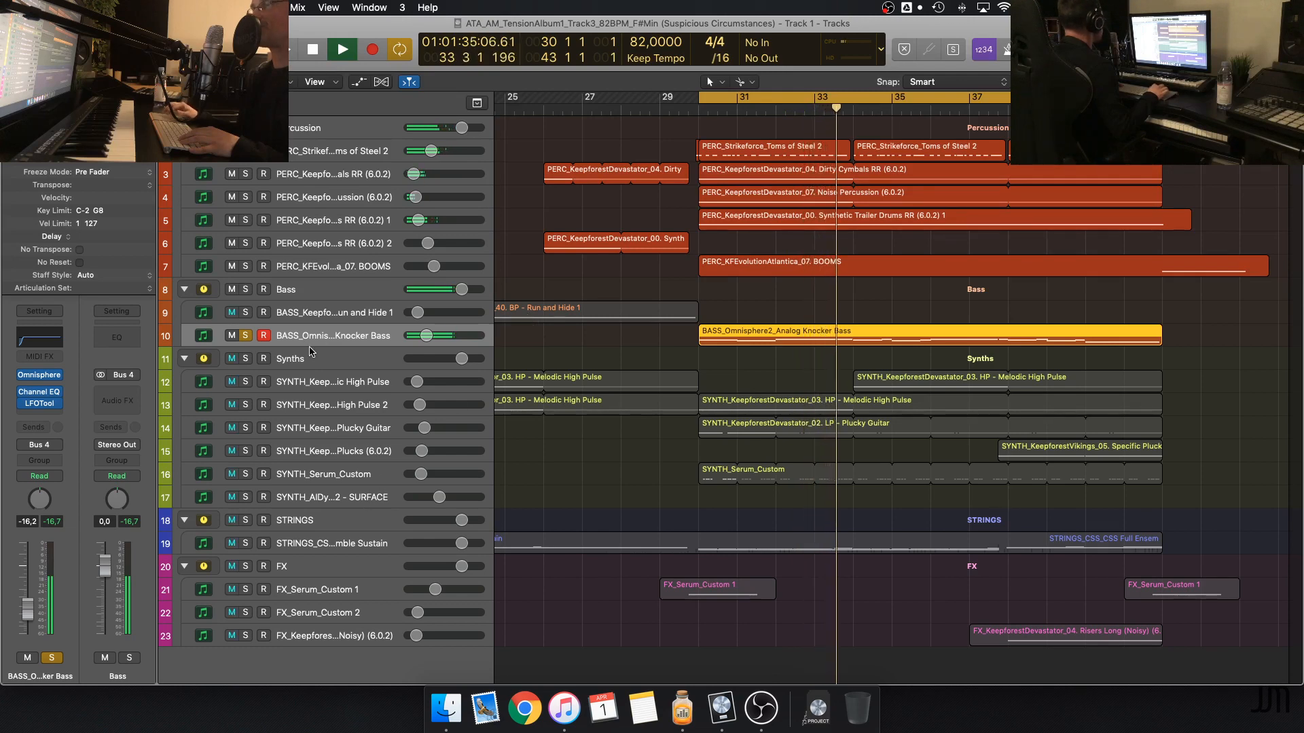
key("s")
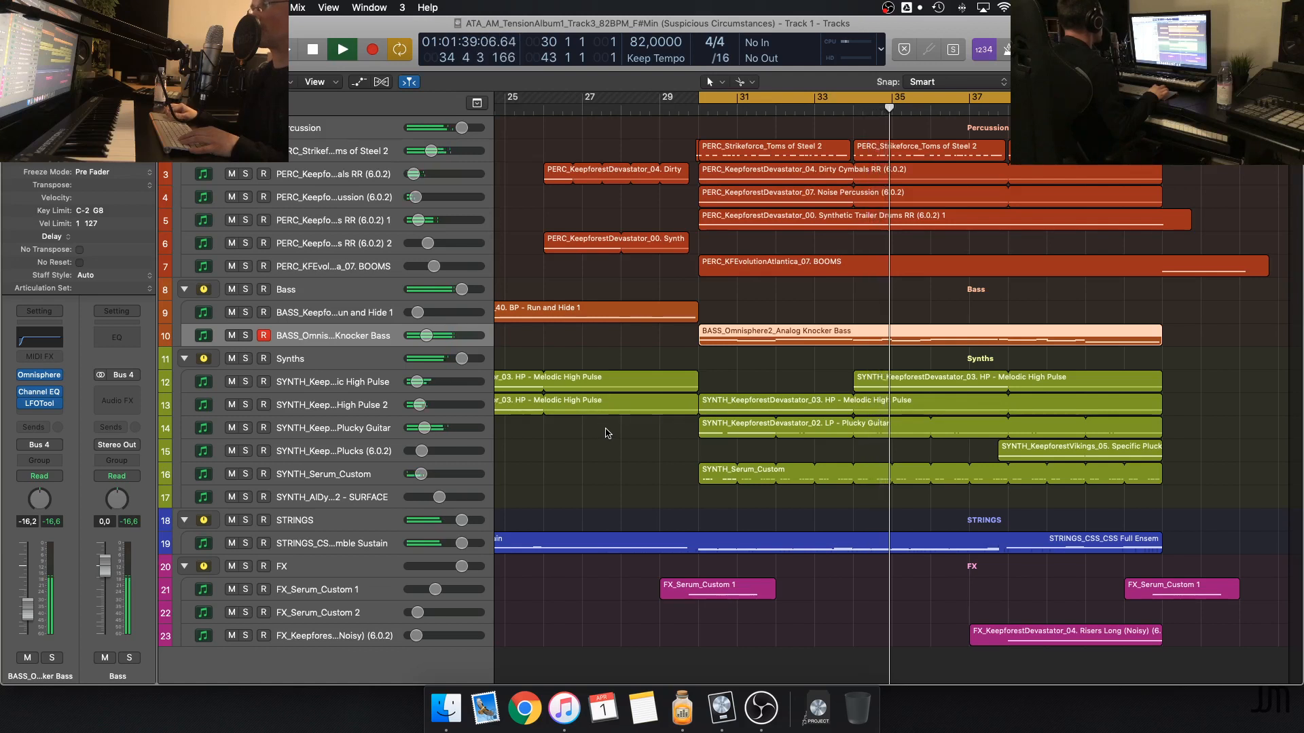
key("space")
Deselect the bass region, place the playhead at bar 29, and turn cycle mode off
left_click(644, 345)
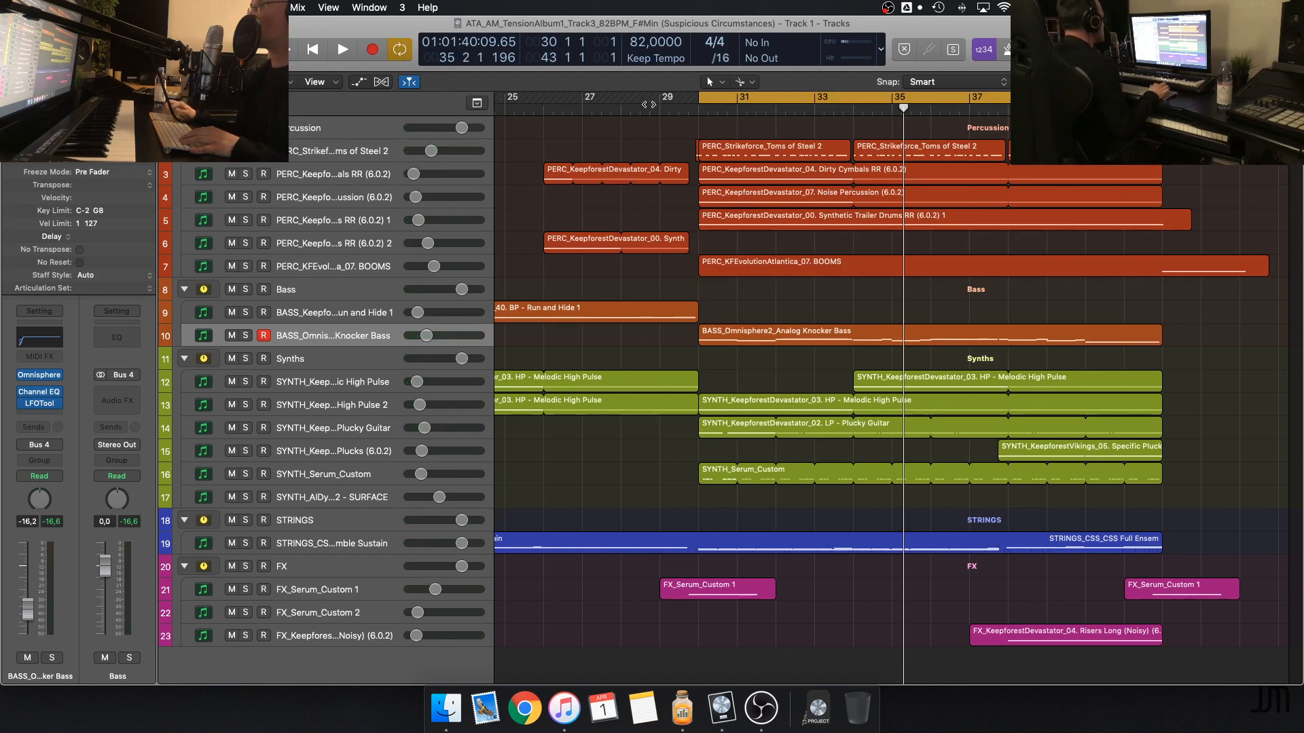
key("Return")
key("c")
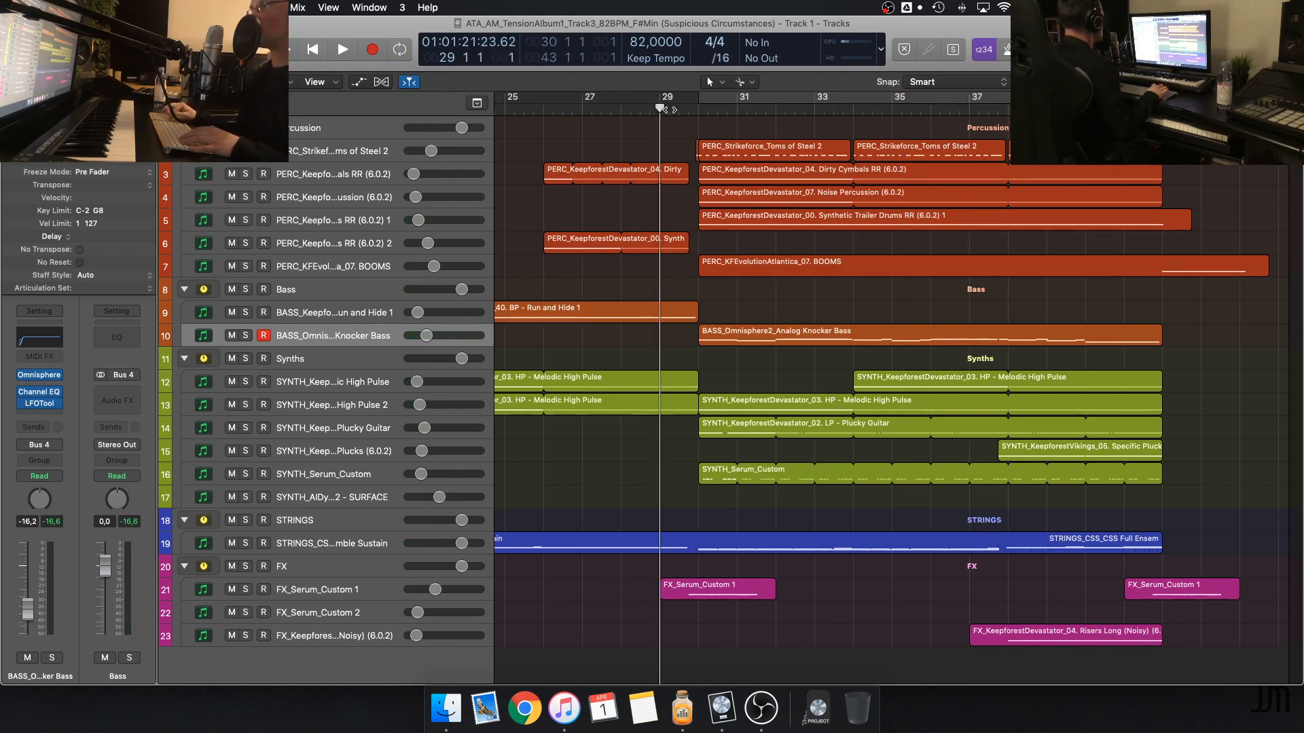
Open the Serum instrument on FX_Serum_Custom 1, solo the track to hear its sound, and close the plug-in window
left_click(347, 597)
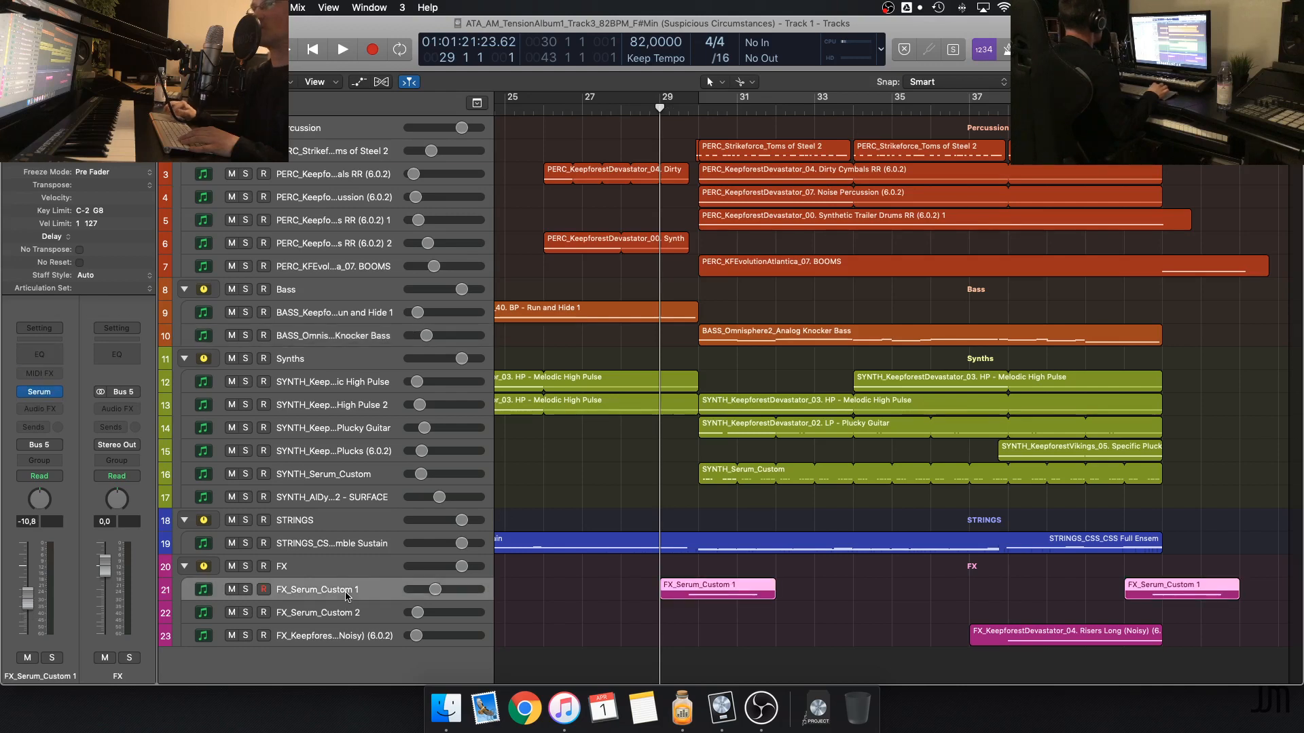
left_click(42, 393)
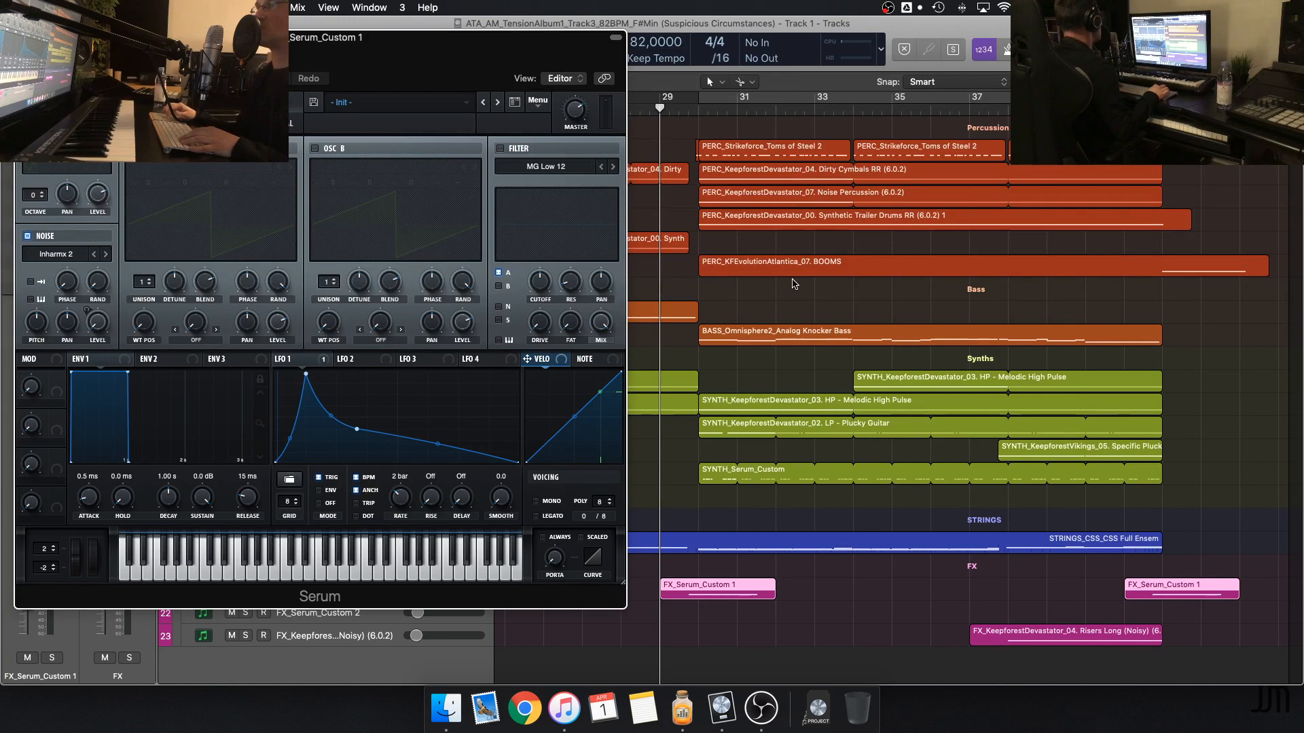
key("s")
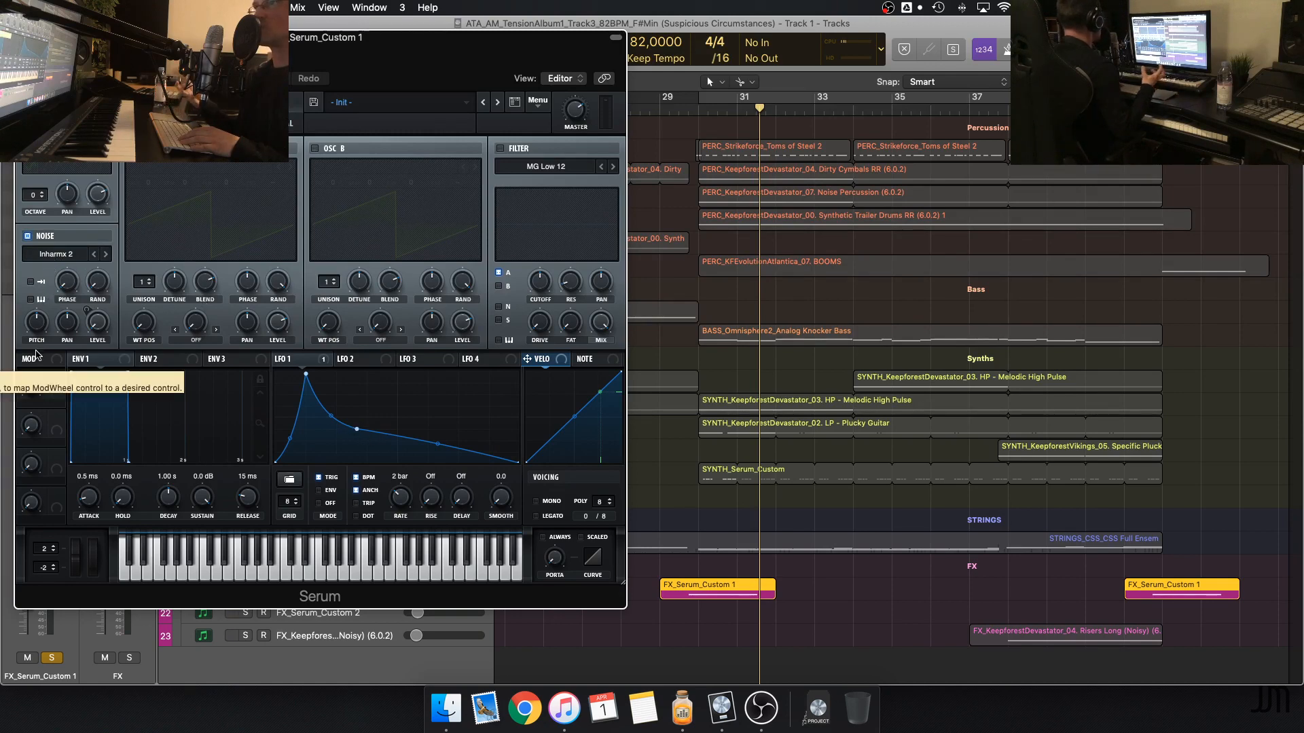
left_click_drag(39, 40, 378, 67)
left_click(362, 65)
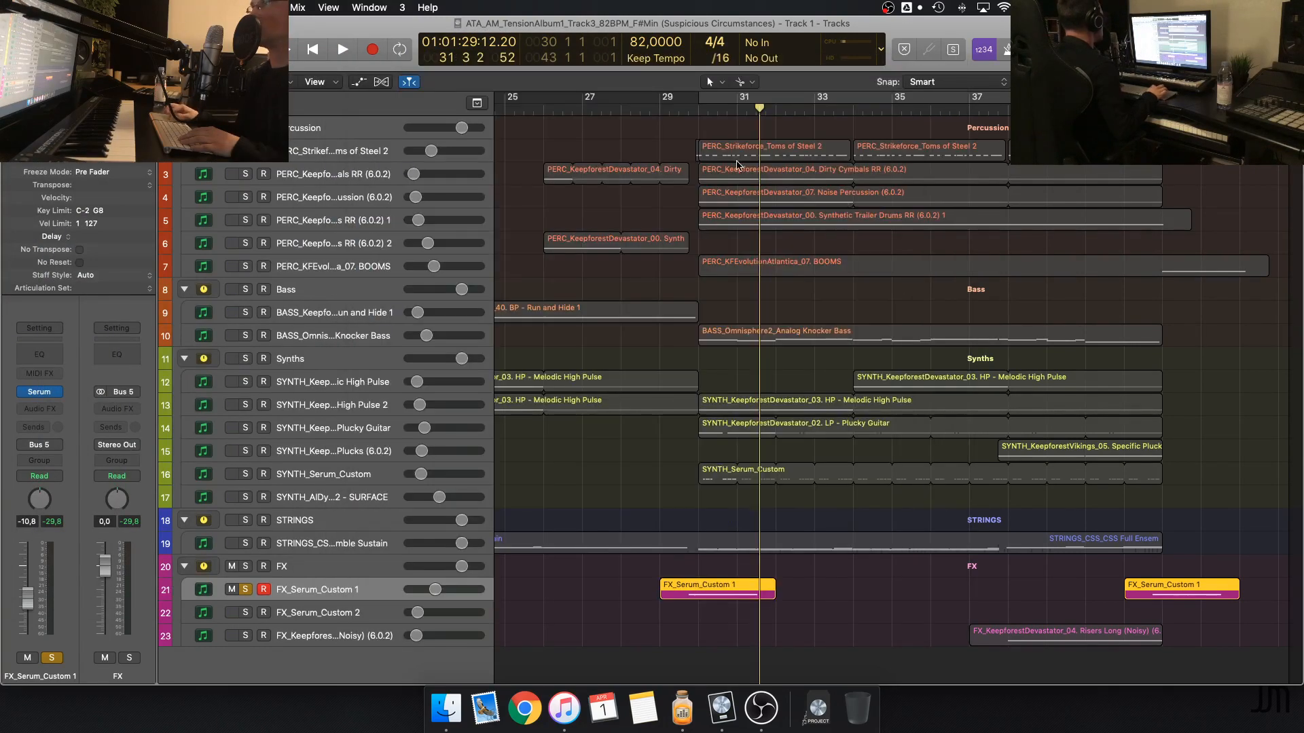
Play the soloed FX_Serum_Custom 1 part from bar 29, add the Synths group to the solo, and stop
left_click(678, 106)
key("space")
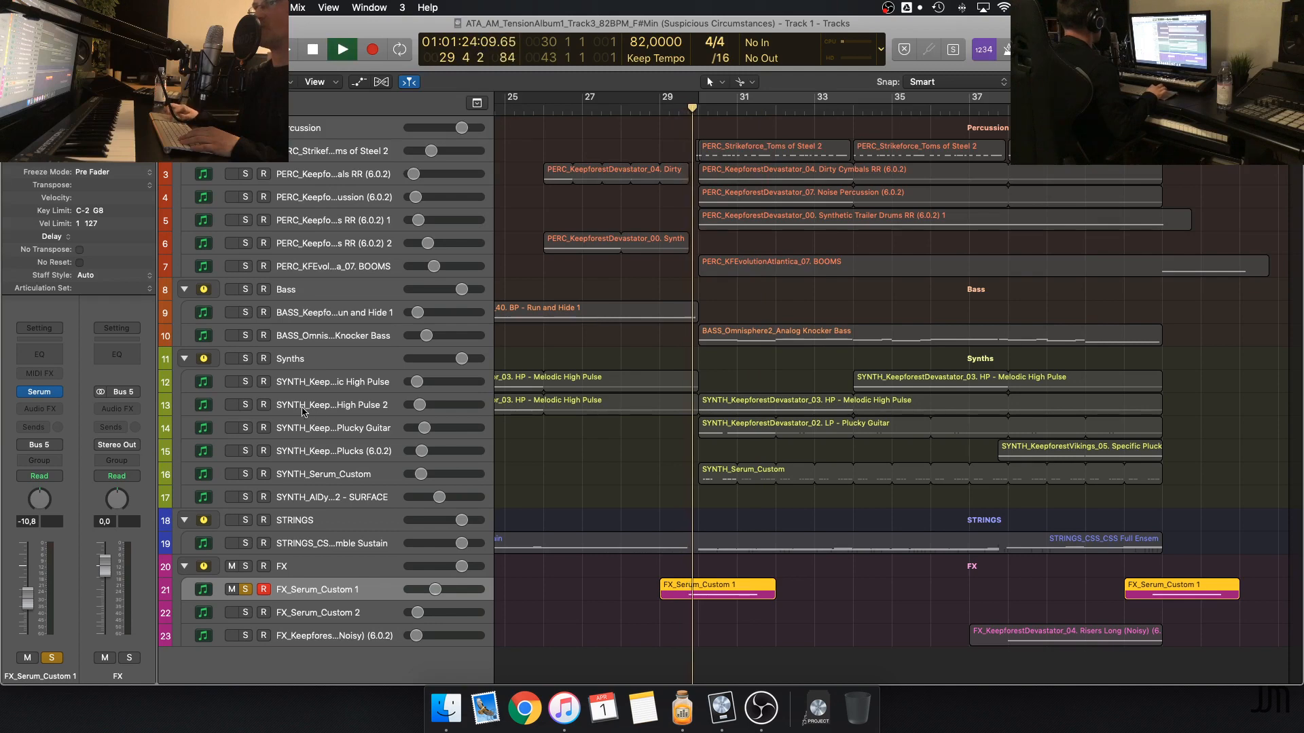
left_click(245, 359)
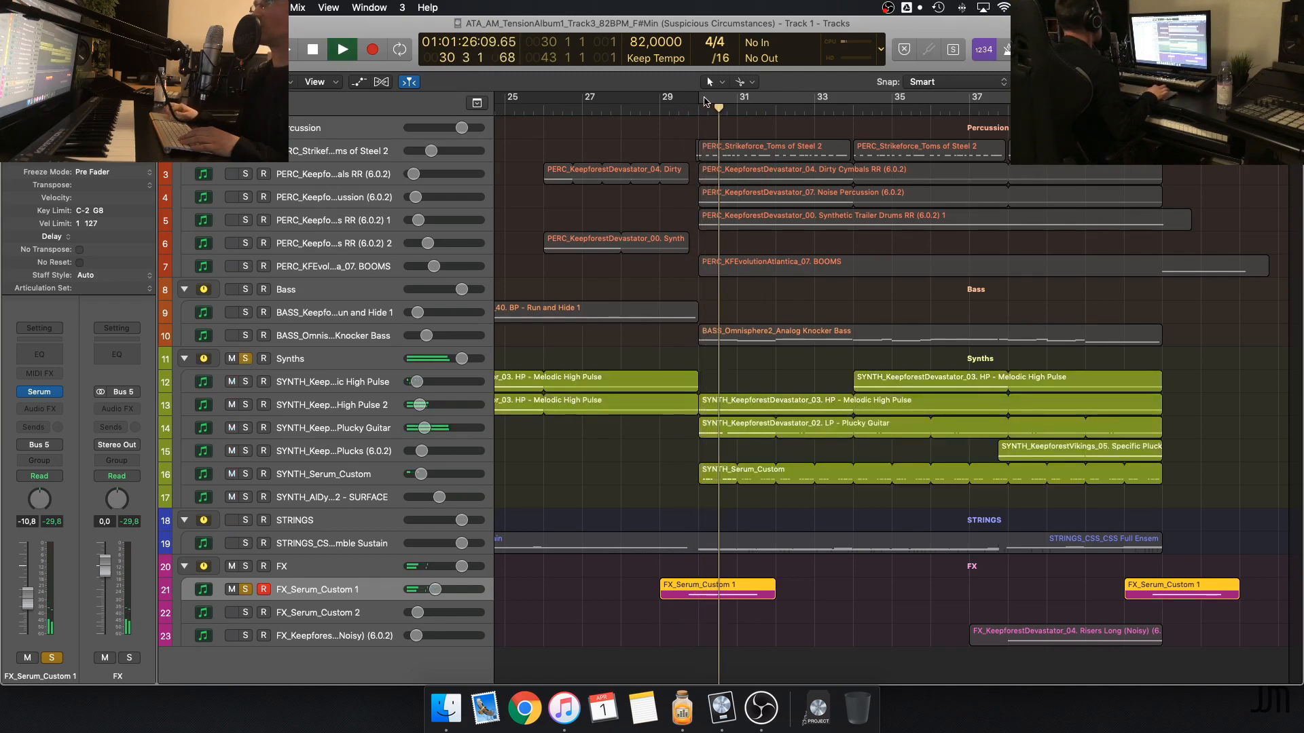
key("space")
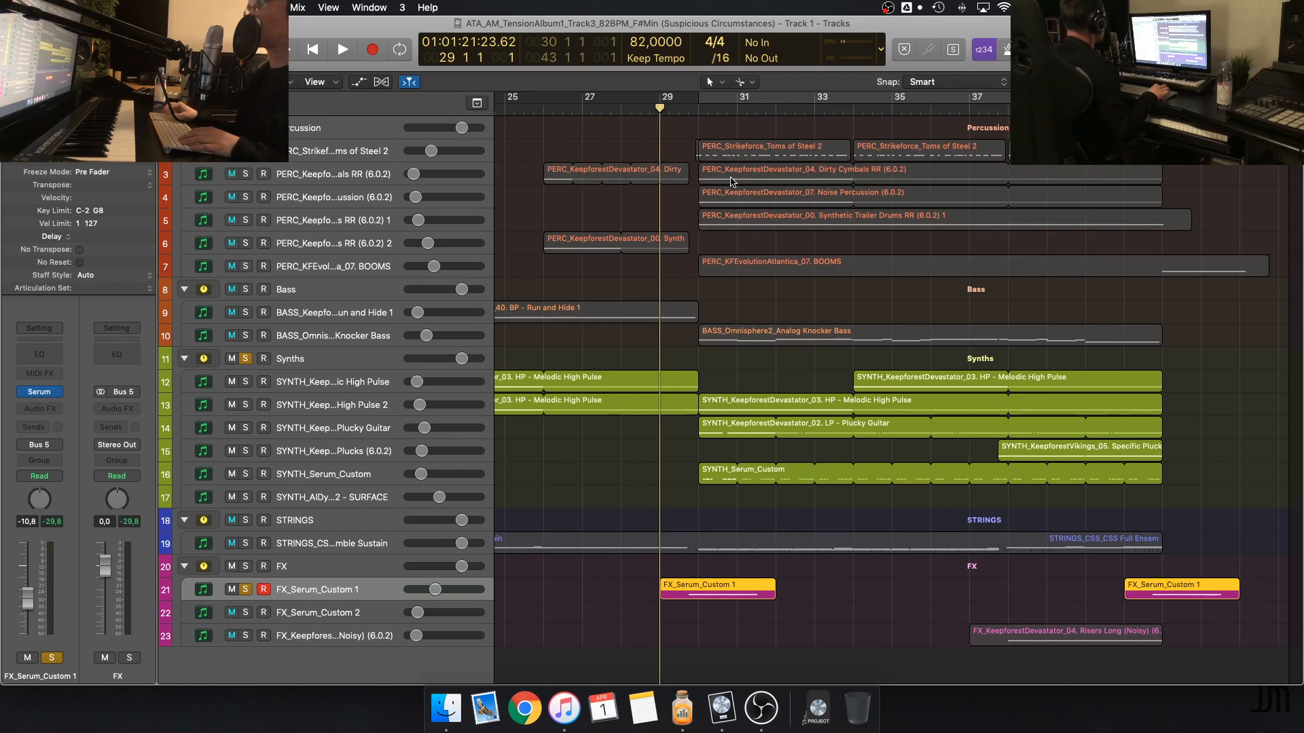
Clear all solos and look over the full arrangement from bar 29 to the closing section
scroll(732, 180, "left", 3)
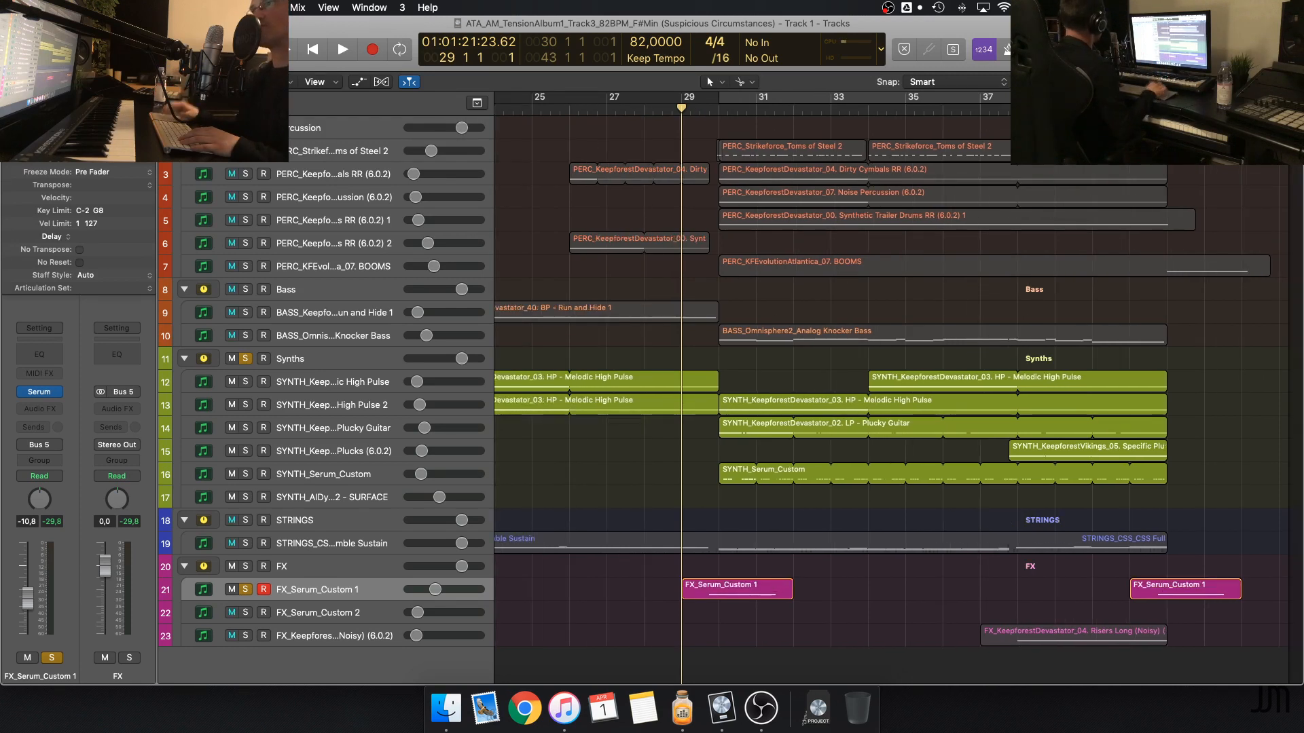
key("s")
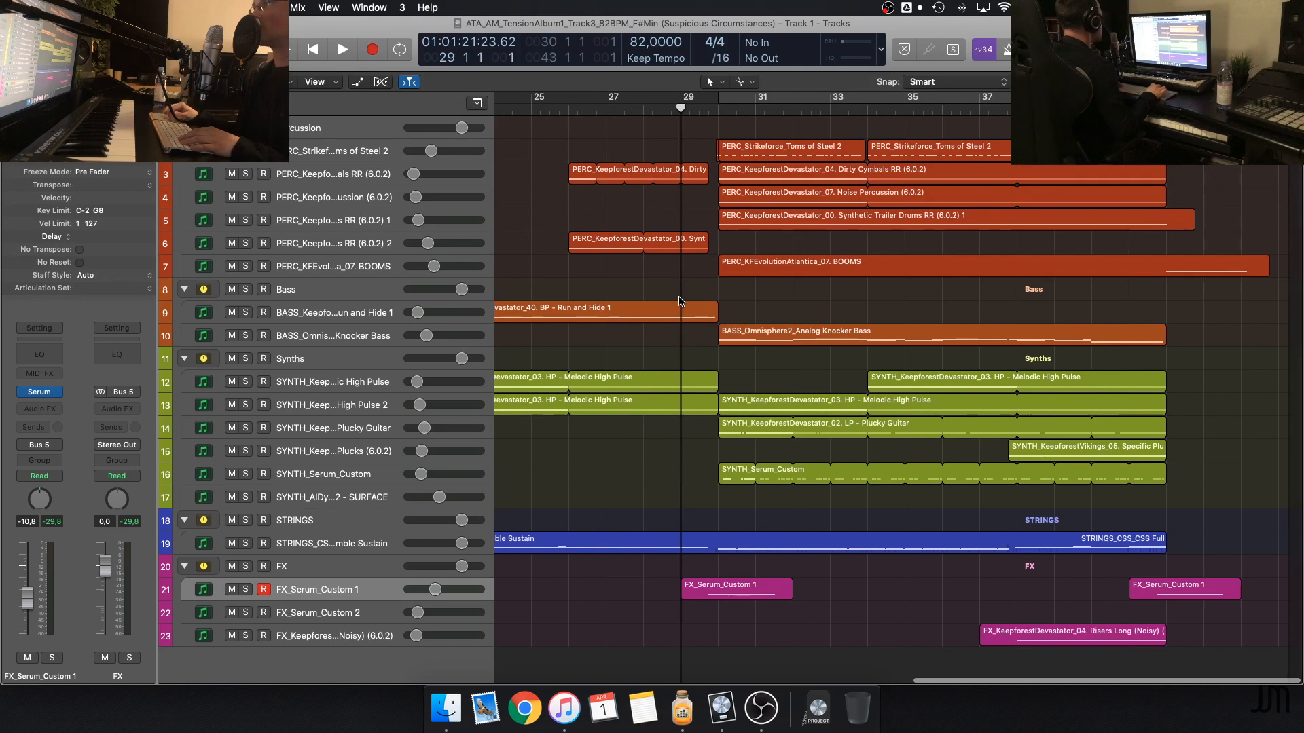
scroll(688, 294, "up", 5)
scroll(688, 293, "down", 1)
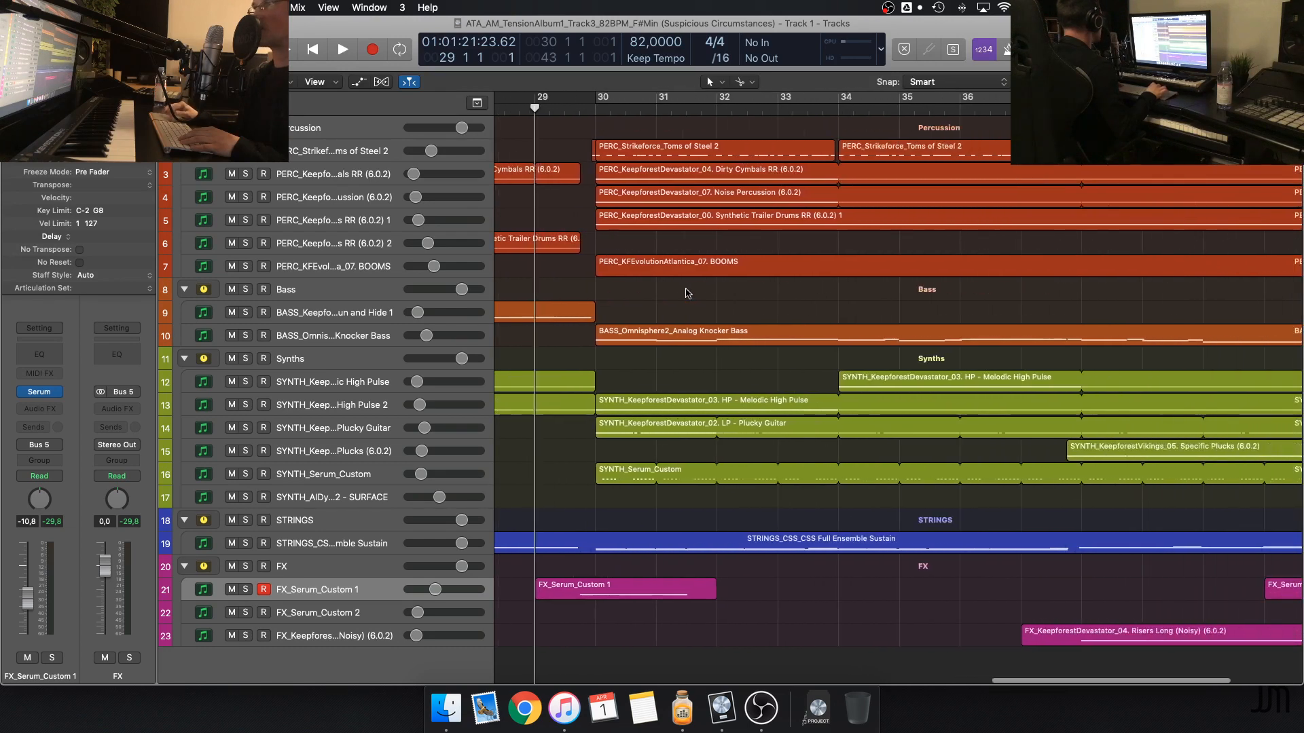
scroll(687, 292, "right", 8)
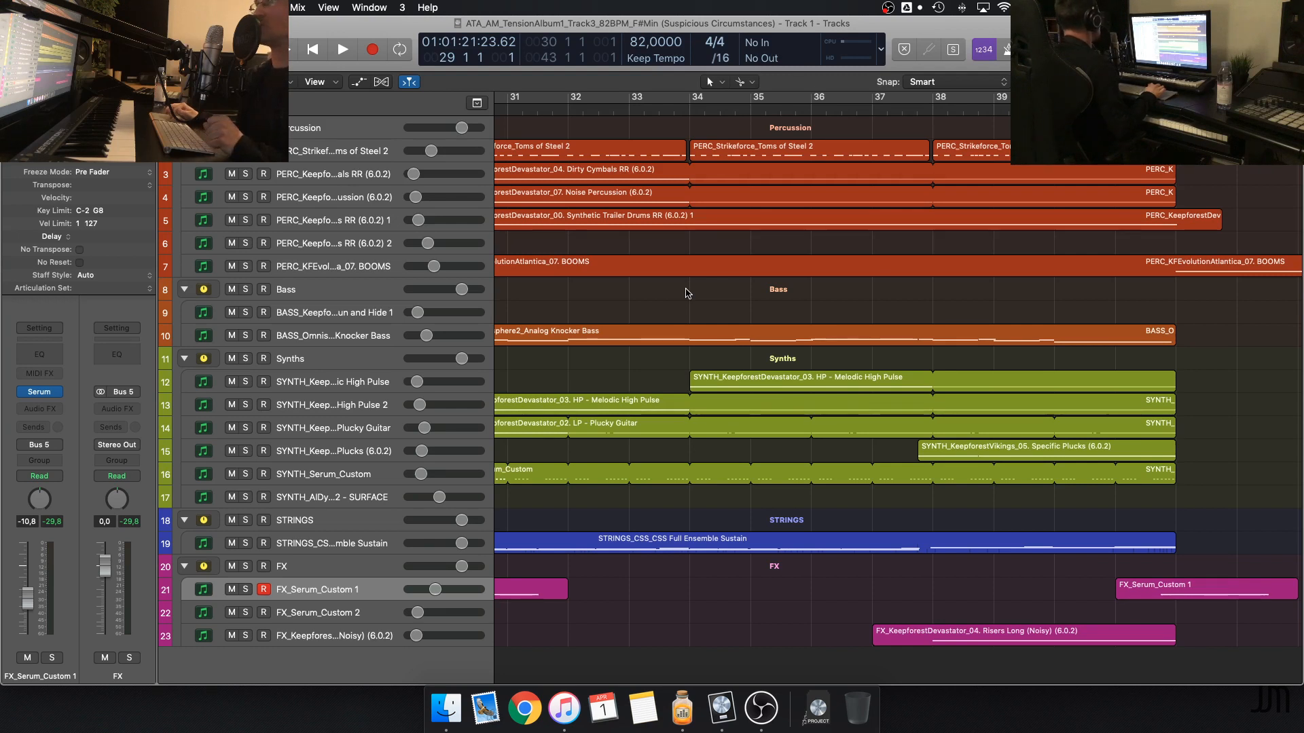
scroll(688, 293, "left", 3)
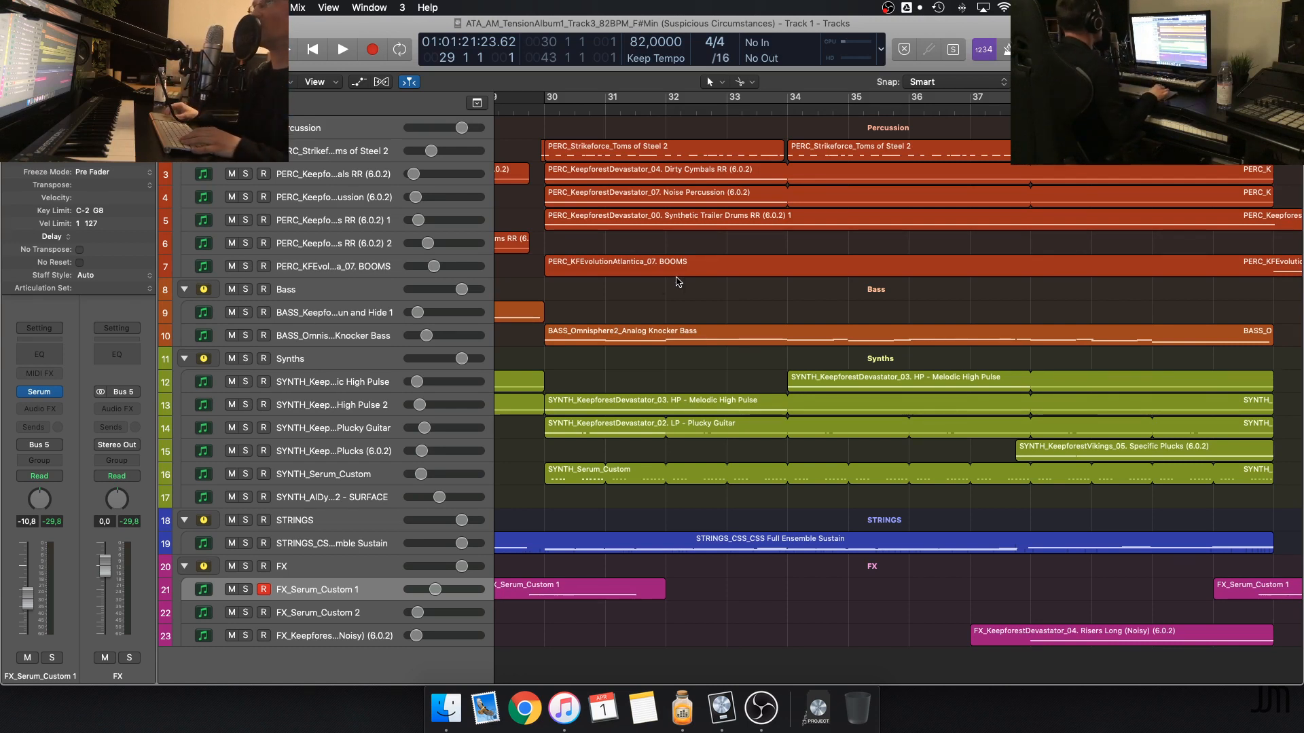
Close the Track 3 project without saving and open the ATA_AM_TensionAlbum1_Track2 (Tech Warfare) project from the Stream folder
key("super+w")
key("super+w")
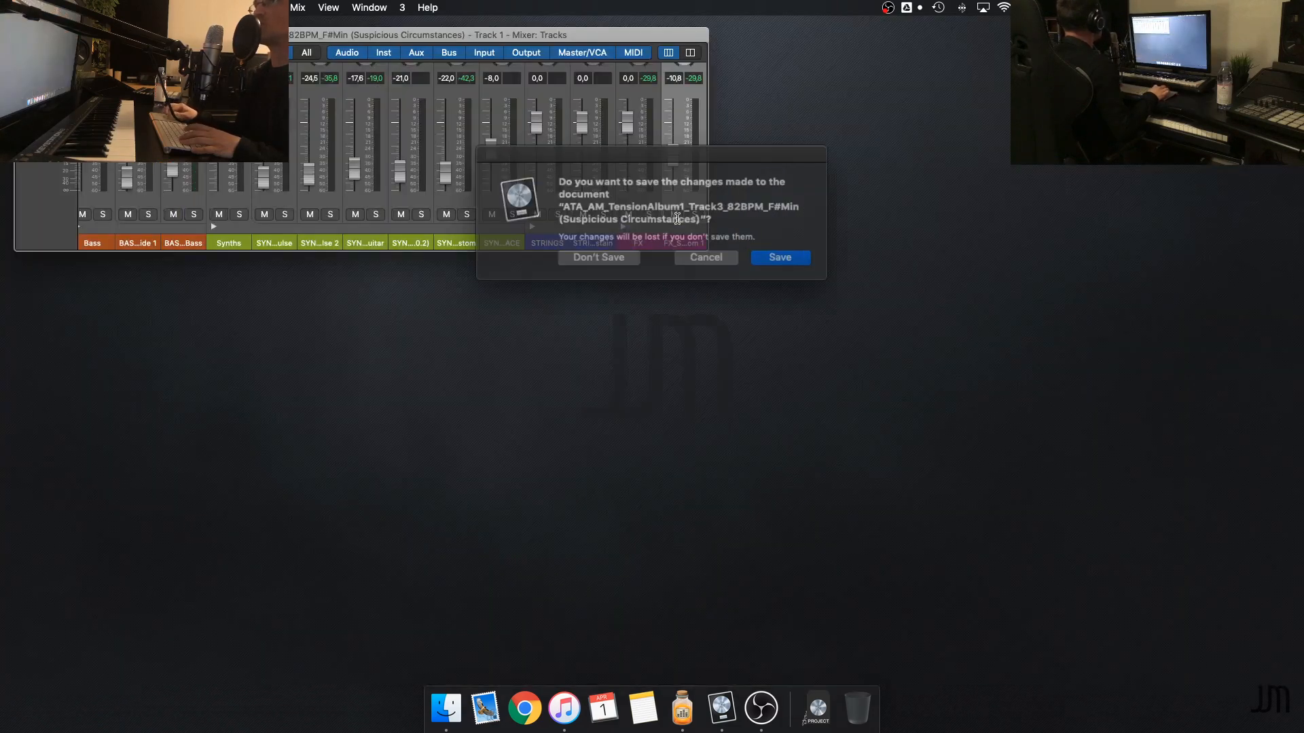
left_click(629, 256)
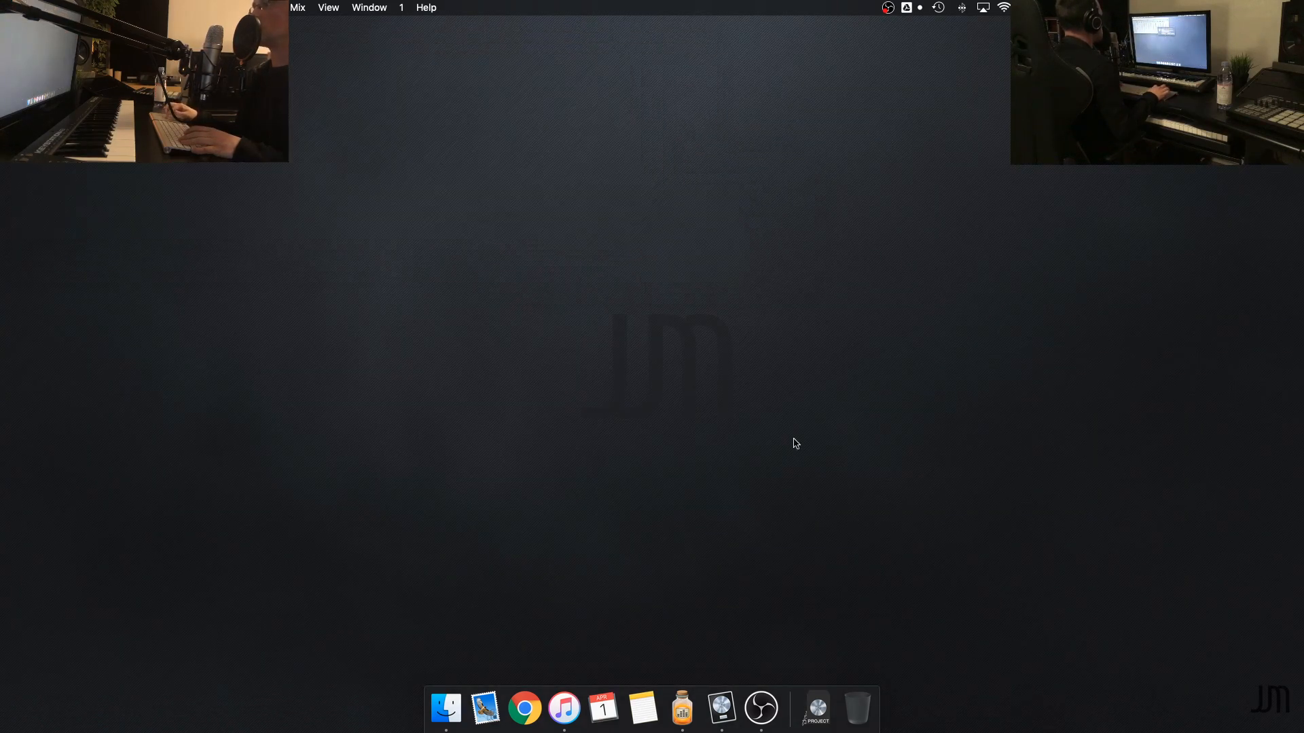
left_click(820, 706)
left_click(833, 604)
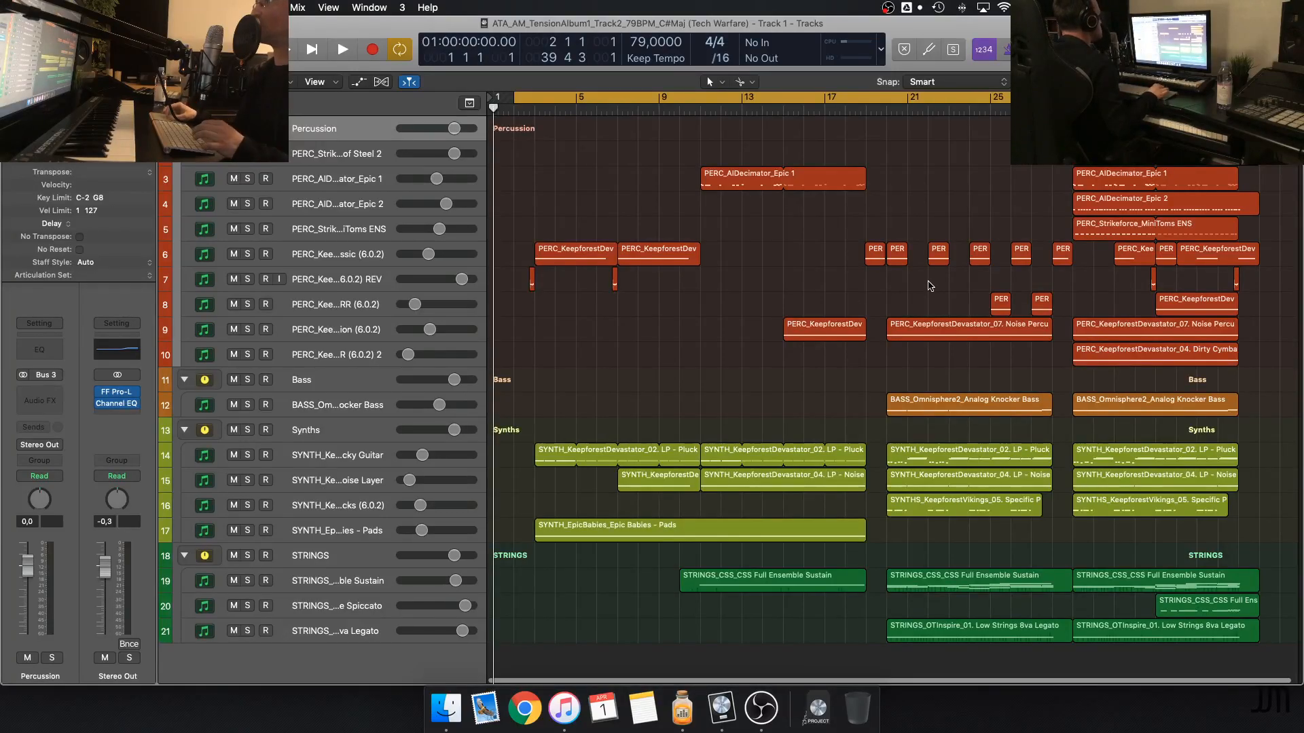
Examine the Tech Warfare arrangement's percussion, bass, synth and string regions across the timeline, and start playback from bar 1
key("super+Right")
key("super+Right")
key("super+Right")
key("super+Right")
key("super+Left")
key("super+Left")
scroll(930, 286, "right", 3)
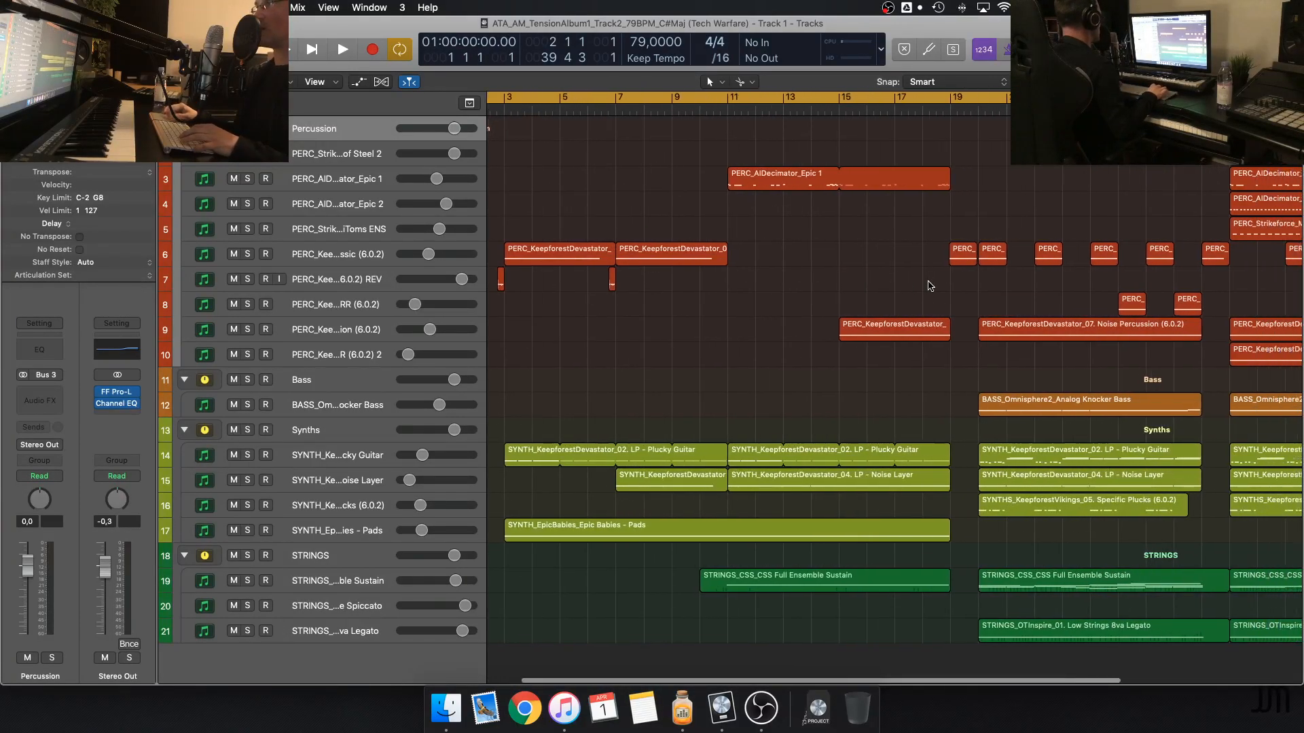
scroll(930, 285, "down", 3)
scroll(930, 286, "up", 1)
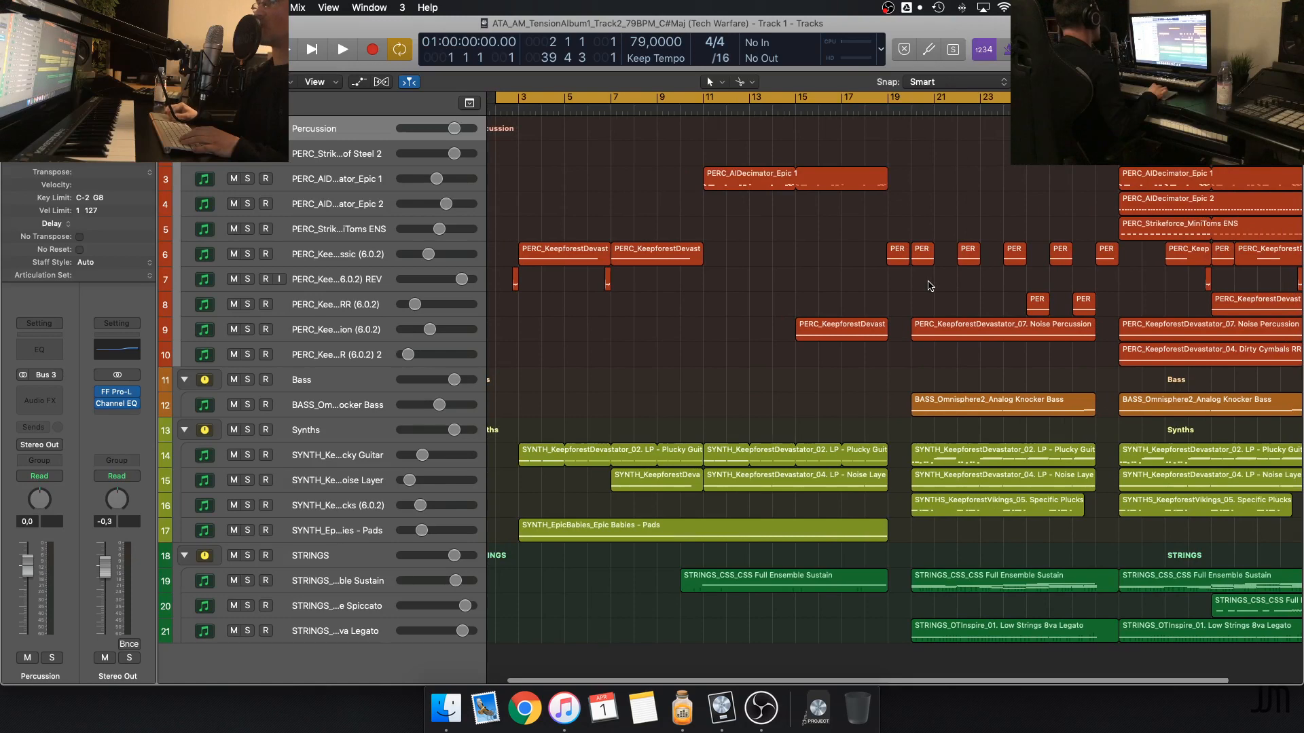
scroll(931, 286, "right", 2)
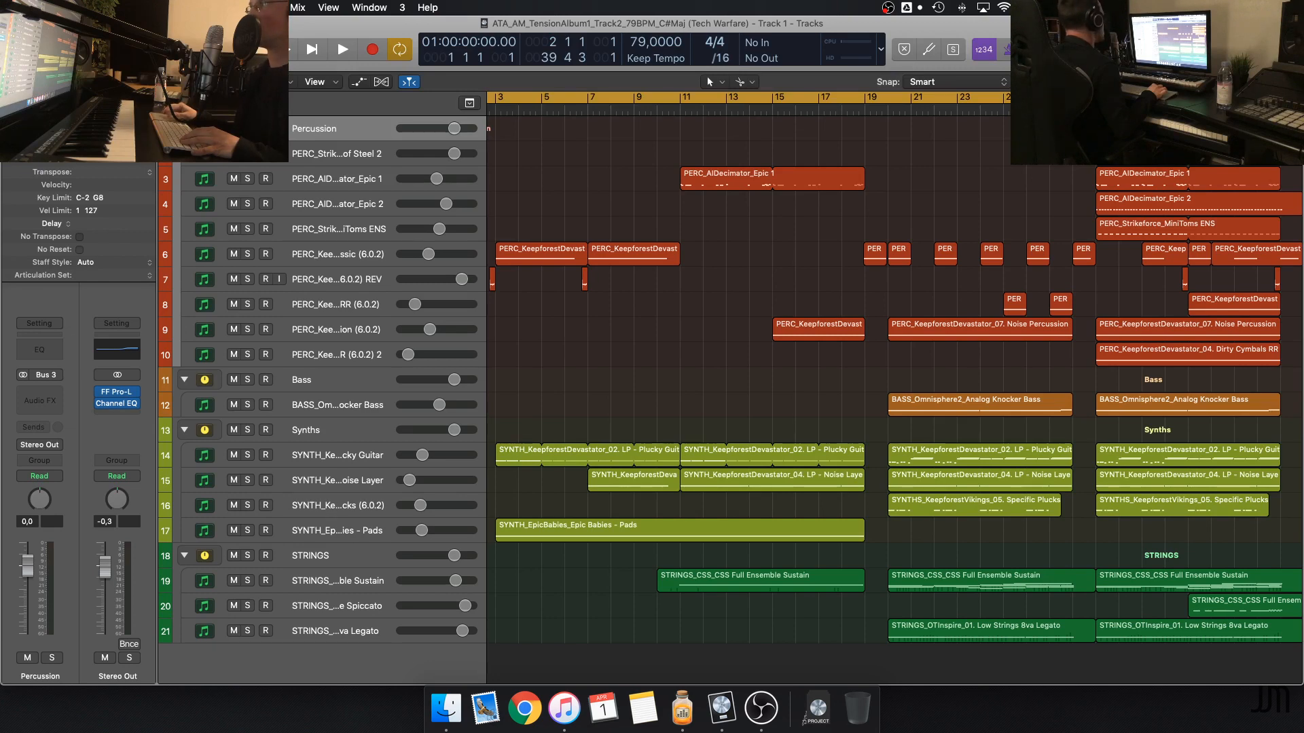
scroll(981, 163, "left", 3)
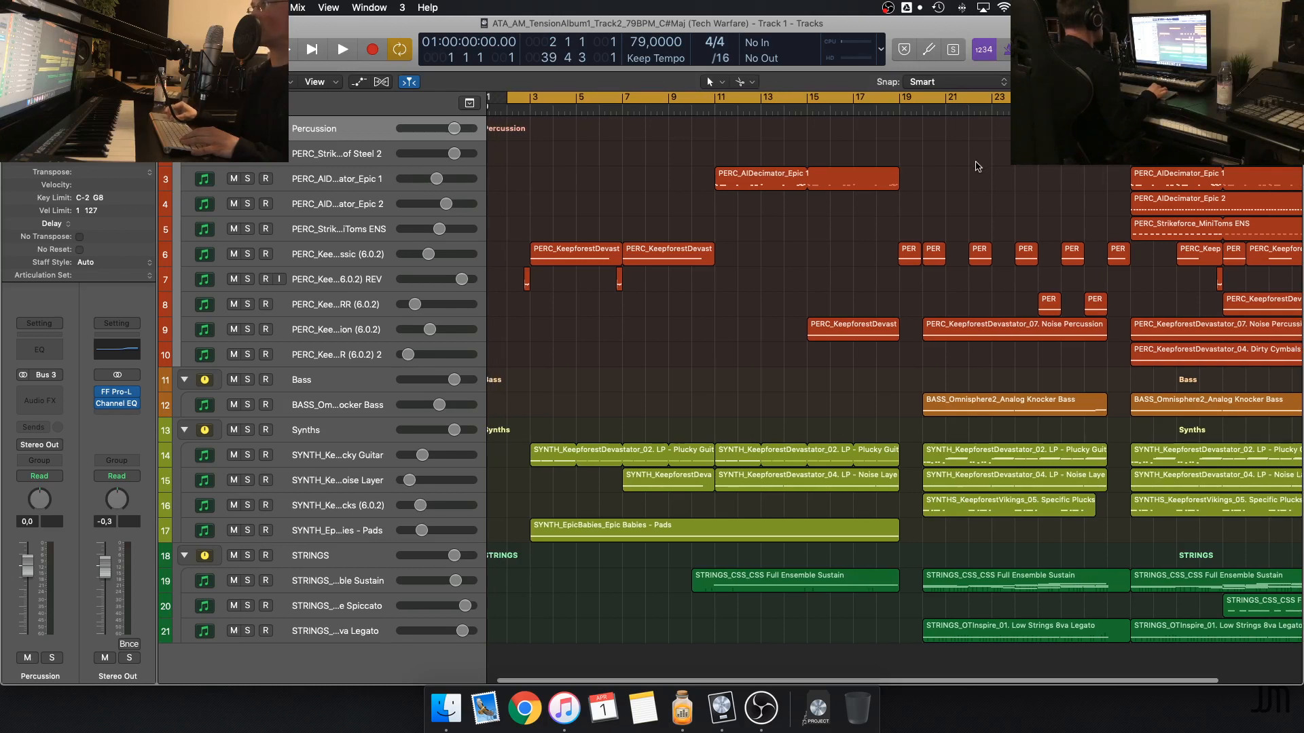
scroll(980, 167, "right", 3)
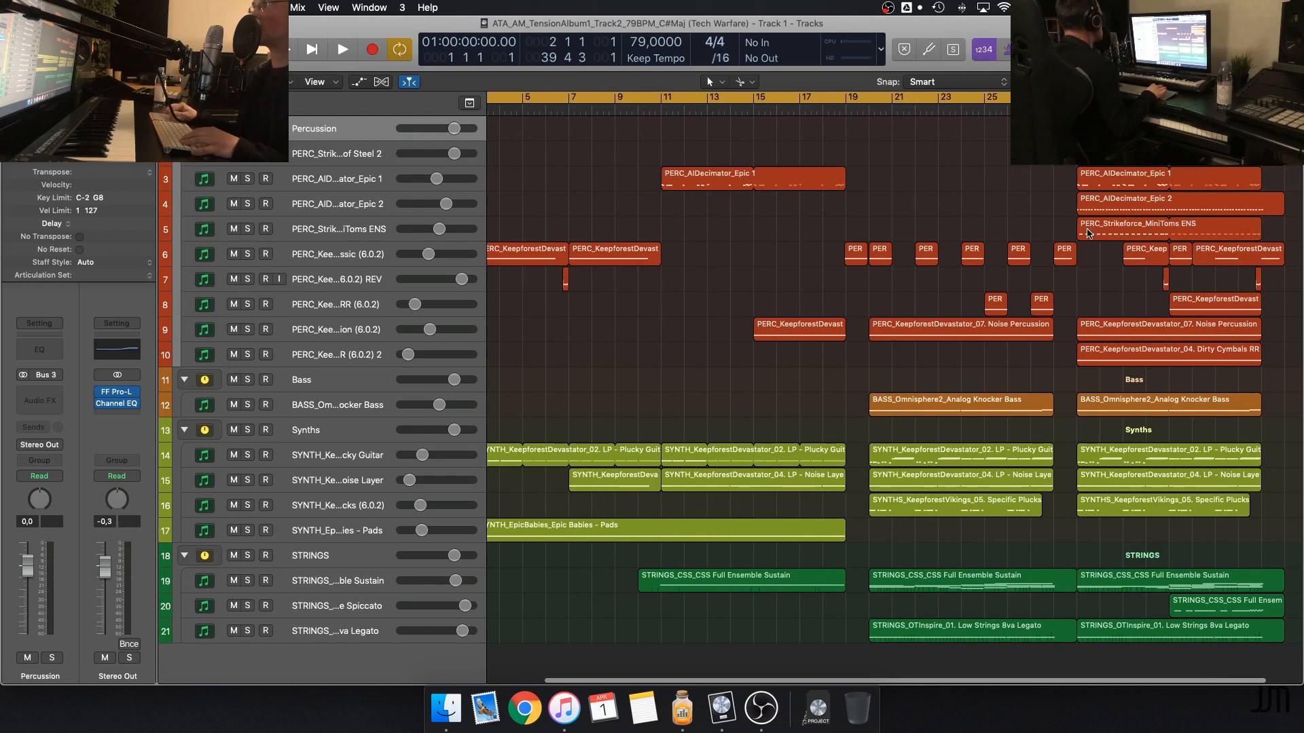
key("space")
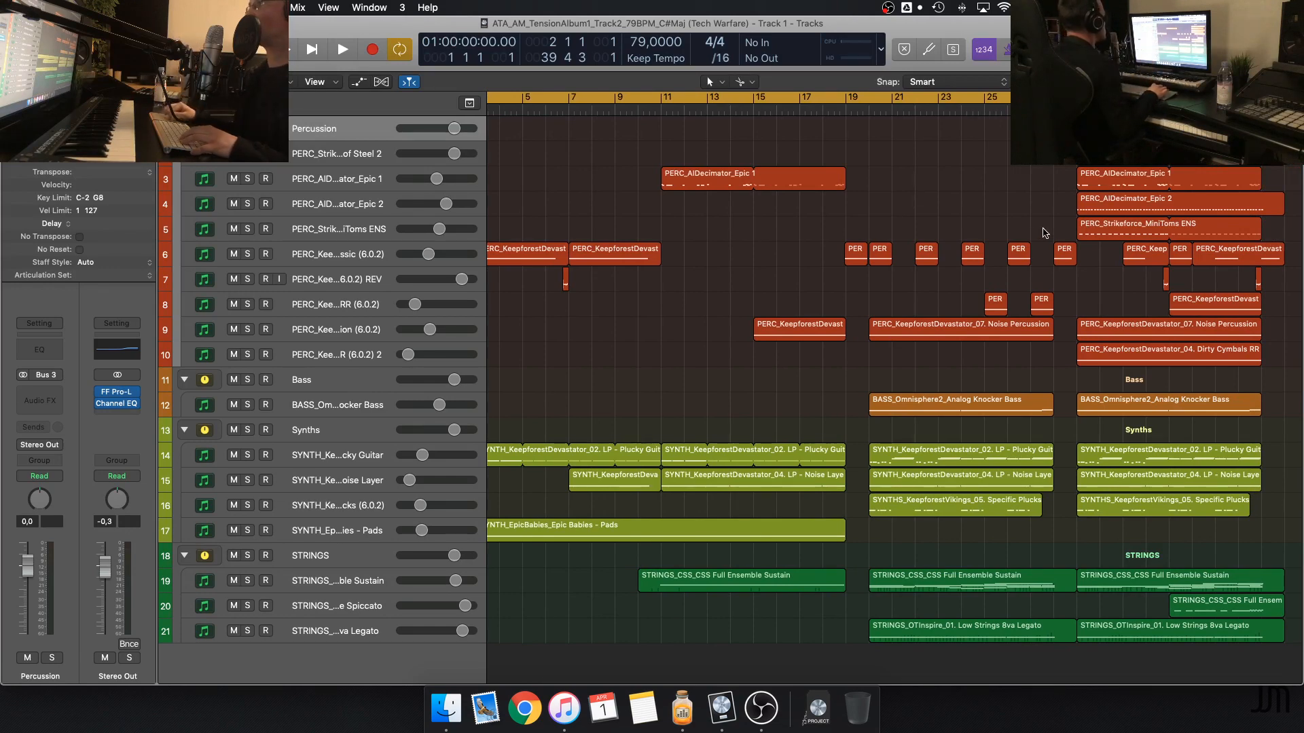
Follow the playback through the opening percussion, synth and string regions of Tech Warfare, zooming in on bars 4 to 18
scroll(904, 215, "right", 1)
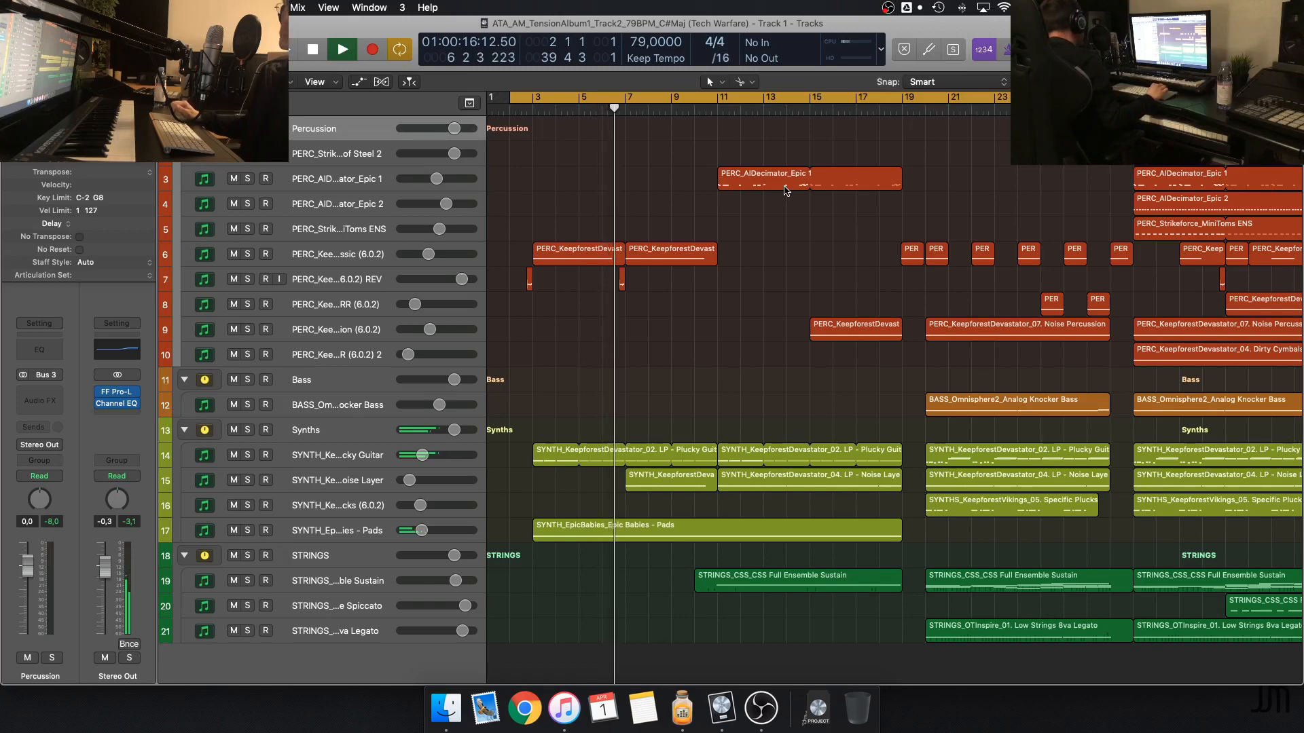
key("super+Right")
key("super+Right")
key("super+Right")
key("super+Left")
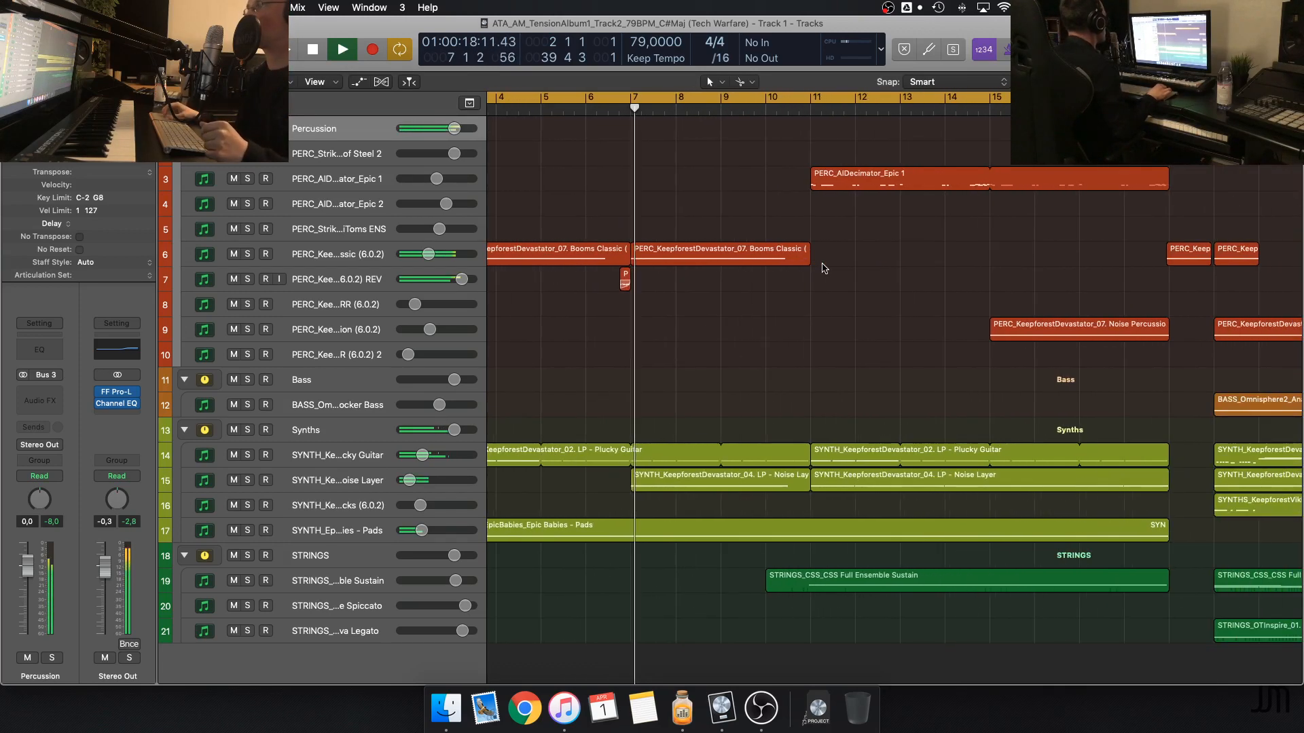
scroll(824, 269, "right", 3)
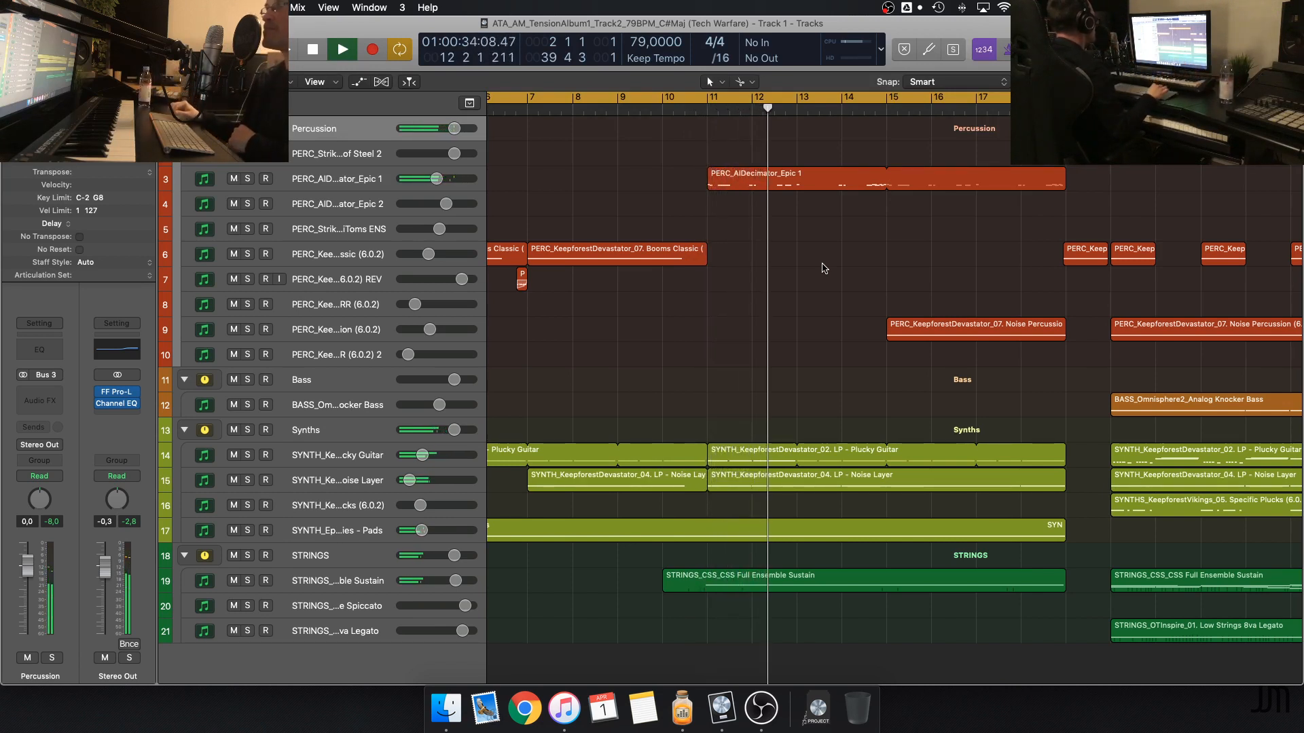
scroll(824, 268, "right", 5)
scroll(823, 268, "right", 5)
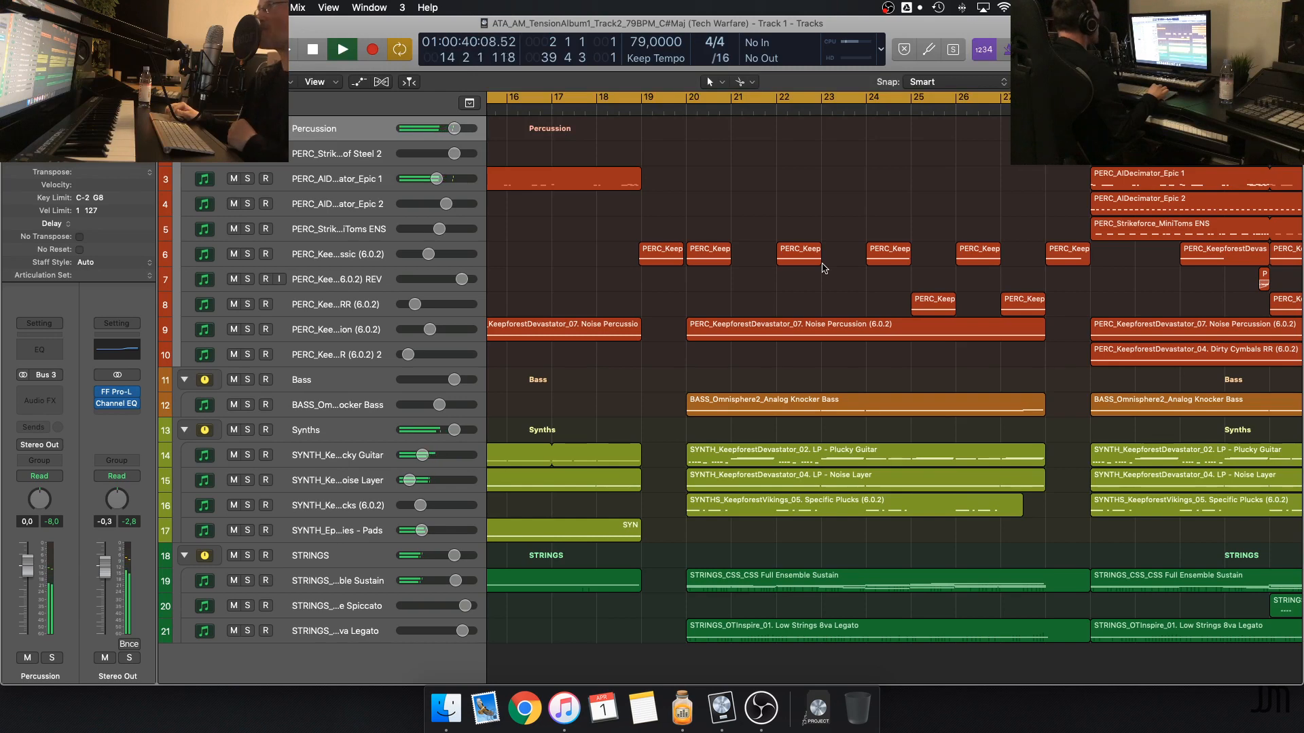
scroll(824, 268, "left", 6)
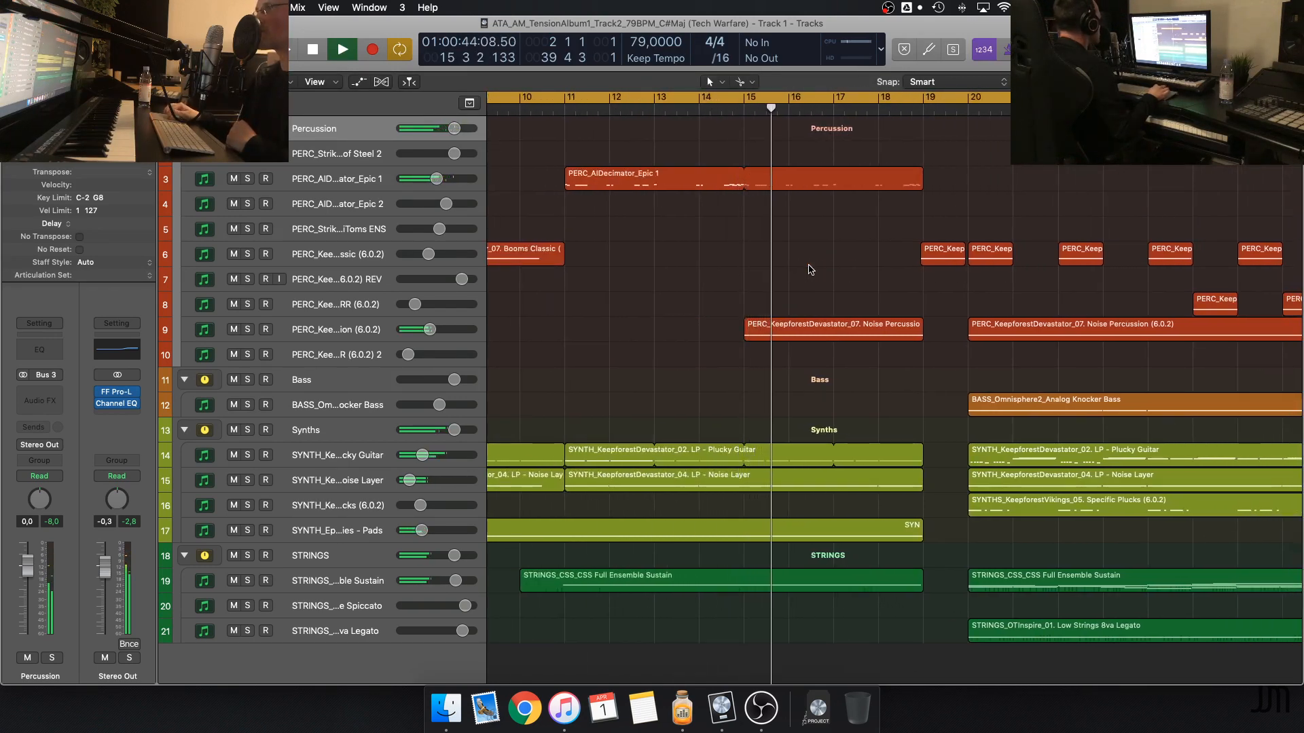
Select the Noise Percussion track, follow the playback through the remaining sections to the end of the arrangement, and stop
left_click(369, 336)
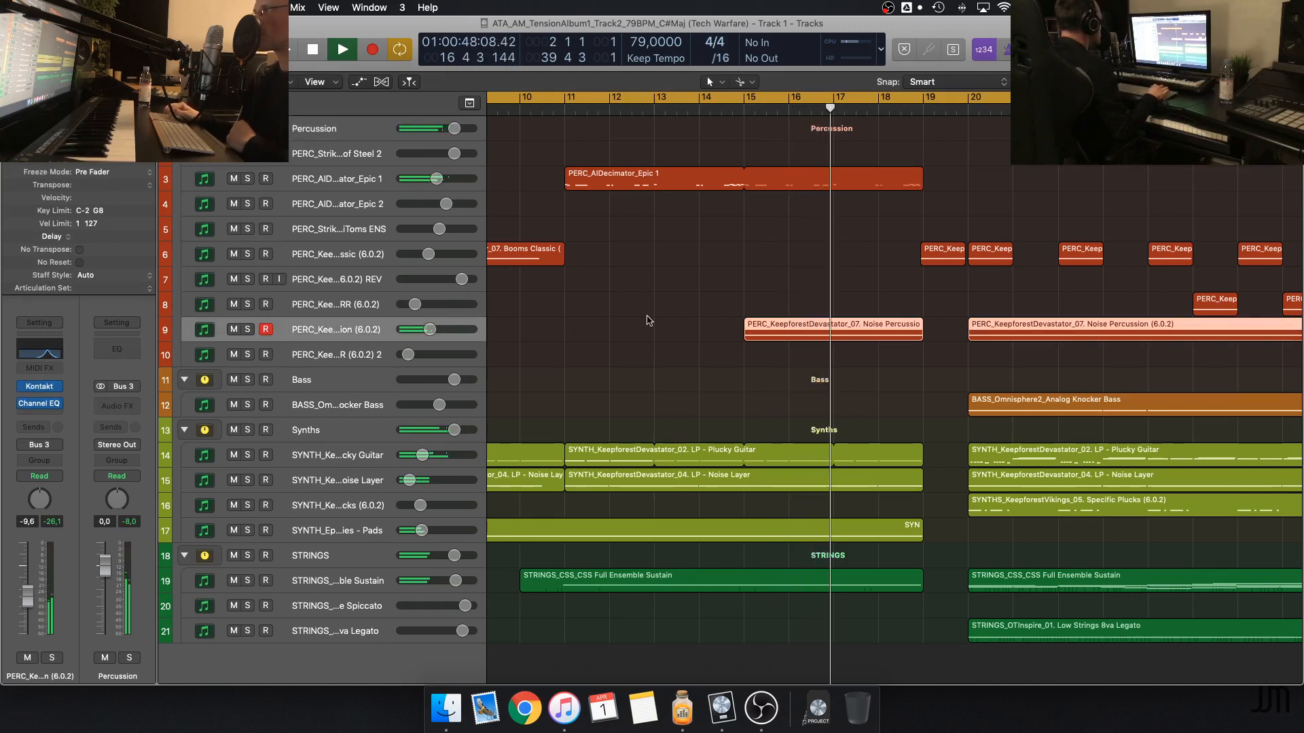
scroll(655, 305, "right", 5)
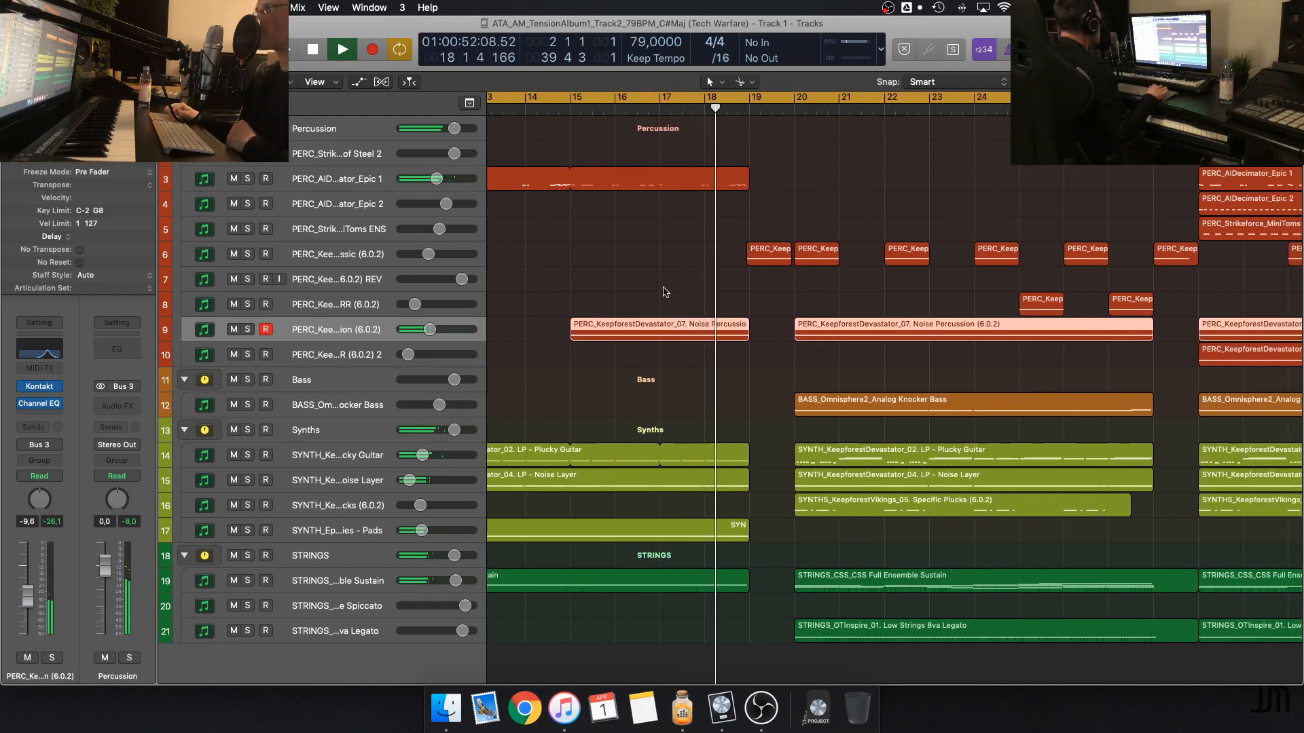
scroll(665, 292, "right", 1)
scroll(664, 292, "right", 4)
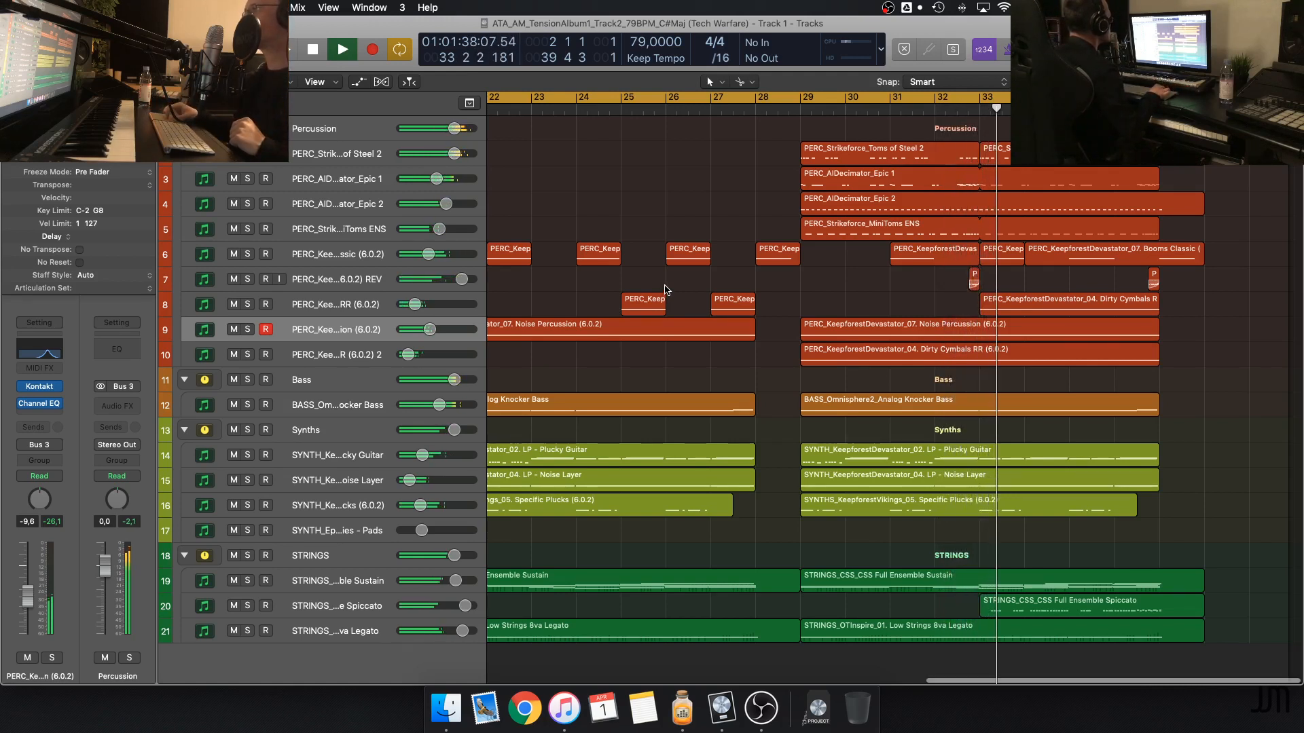
scroll(750, 310, "up", 1)
scroll(751, 310, "up", 4)
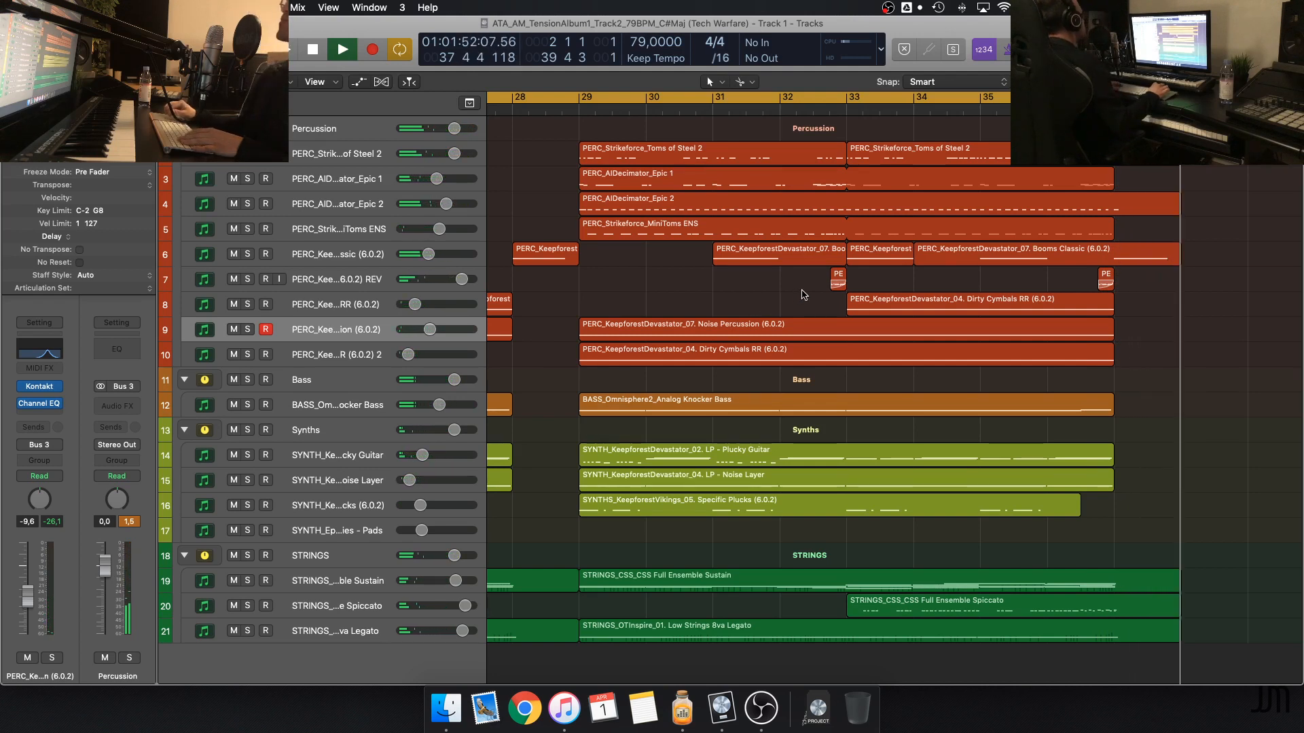
key("space")
Move the playhead into bar 28 and set a new cycle range from bar 28 to bar 38
key("c")
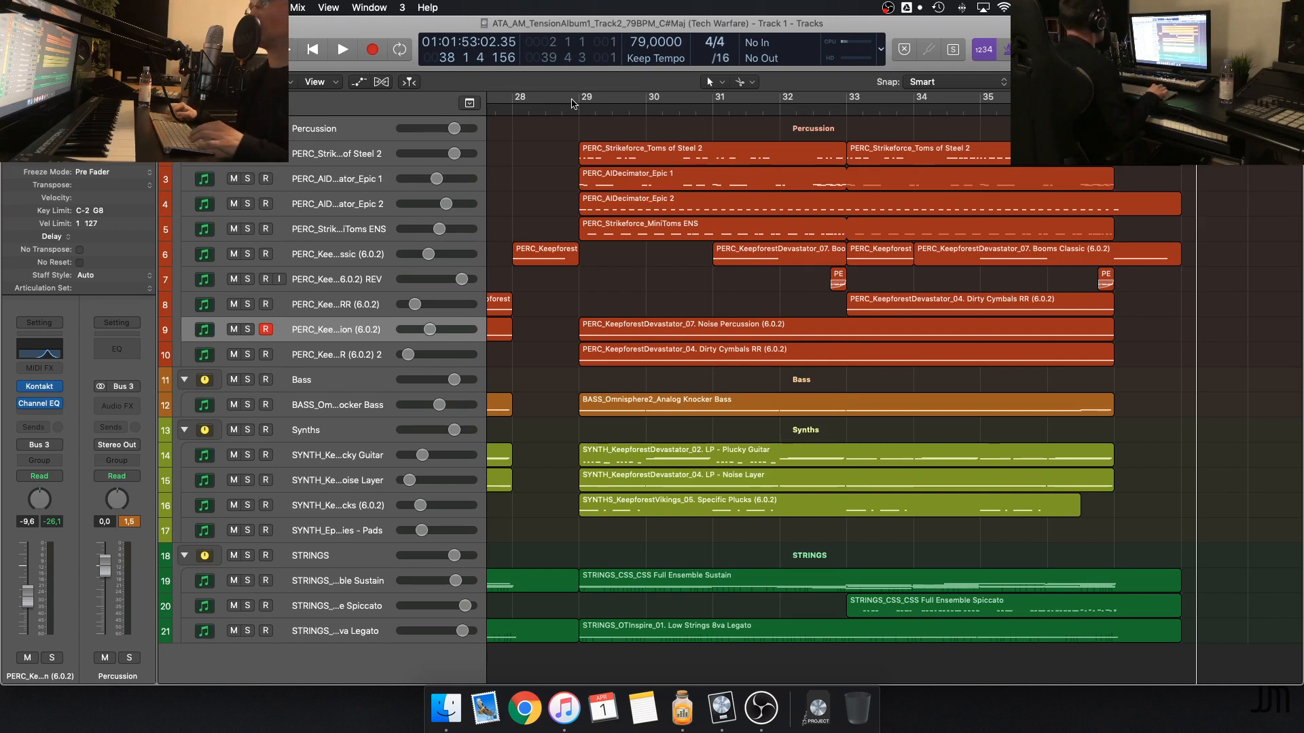
left_click(547, 113)
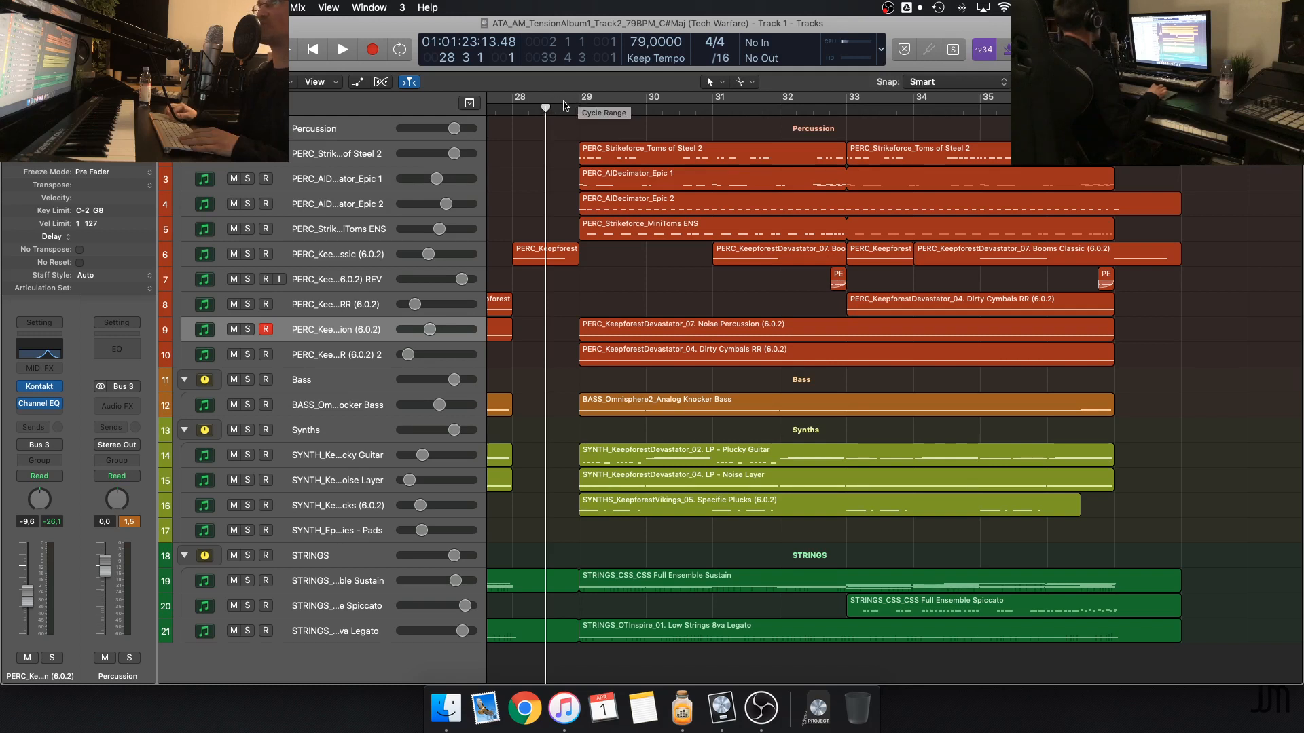
left_click_drag(557, 99, 1181, 99)
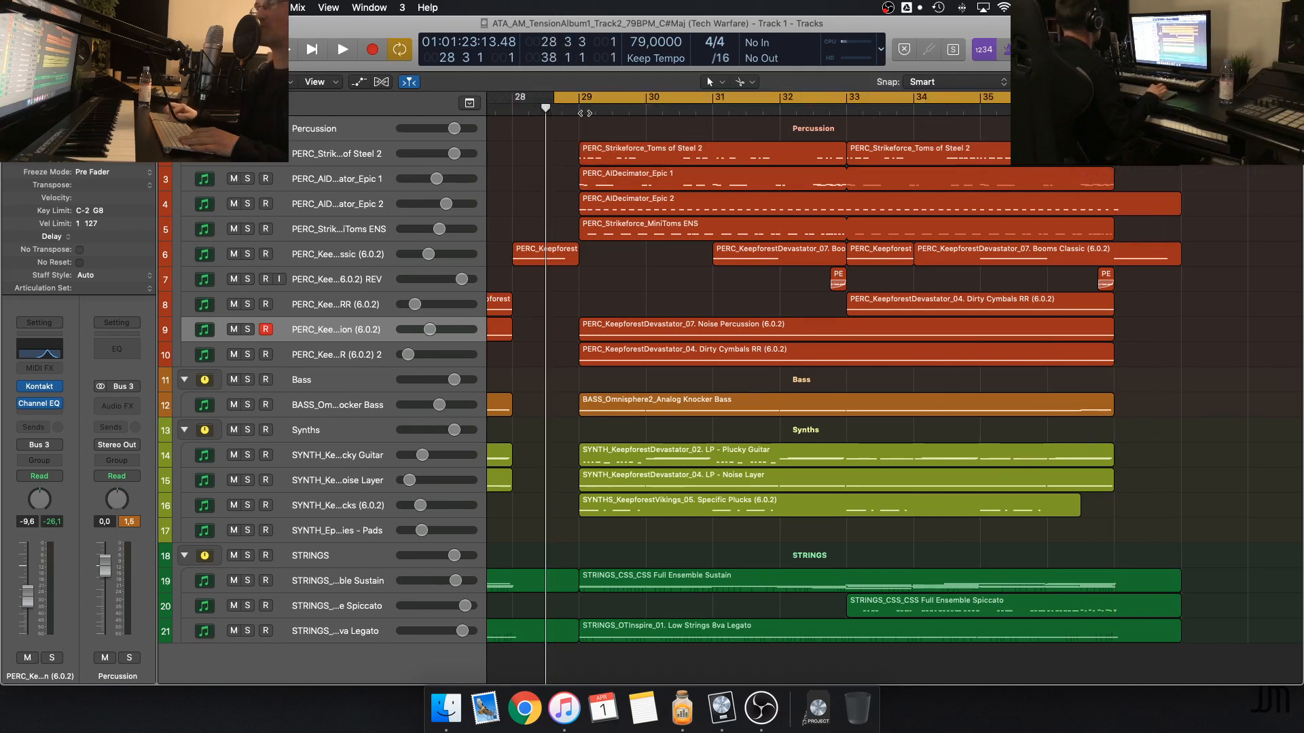
left_click_drag(554, 97, 514, 99)
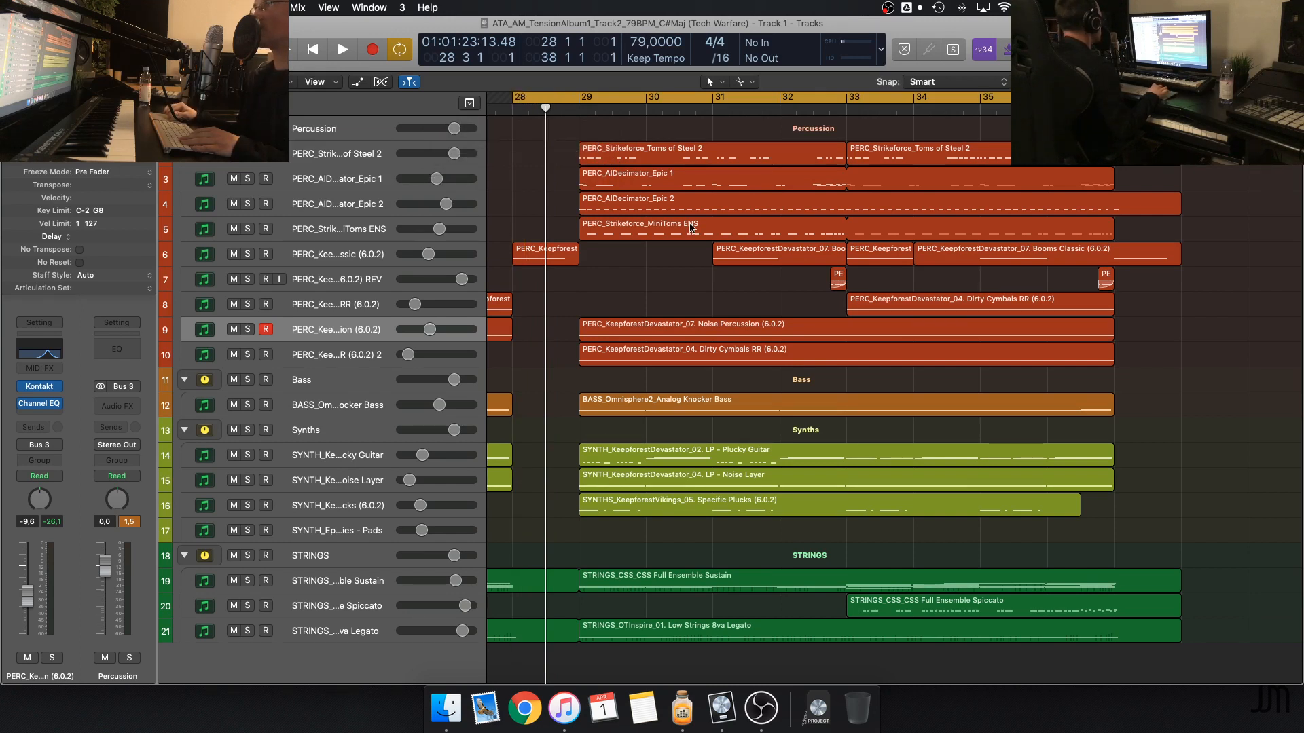
Examine the climax percussion layers: the Toms of Steel 2, Noise Percussion and second Dirty Cymbals tracks
left_click(365, 152)
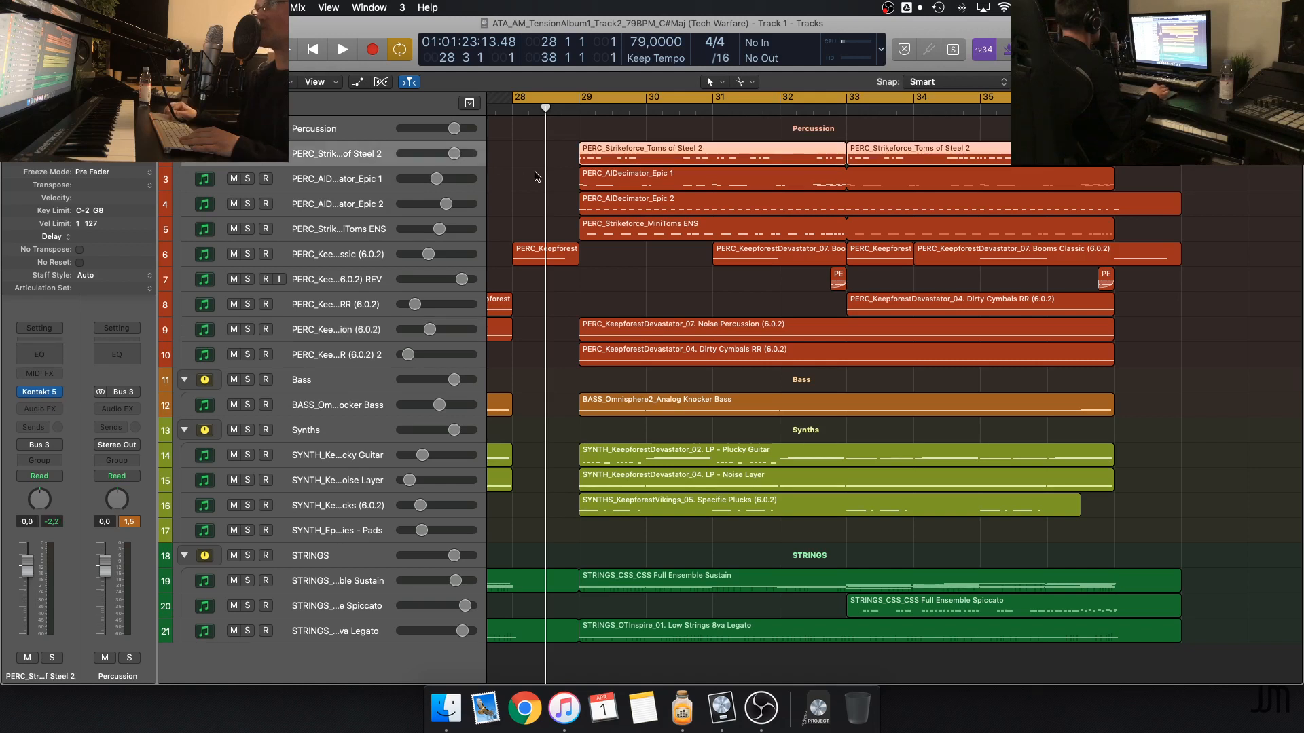
left_click(537, 177)
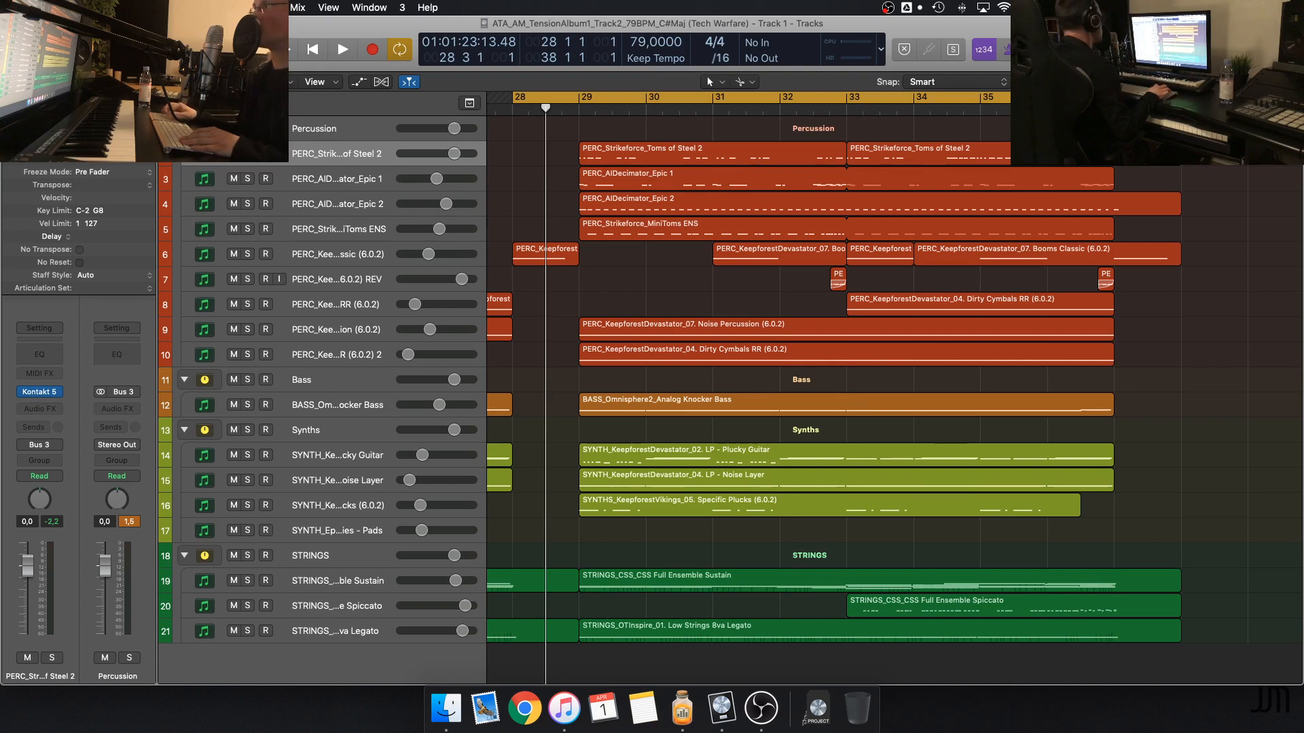
left_click(765, 157)
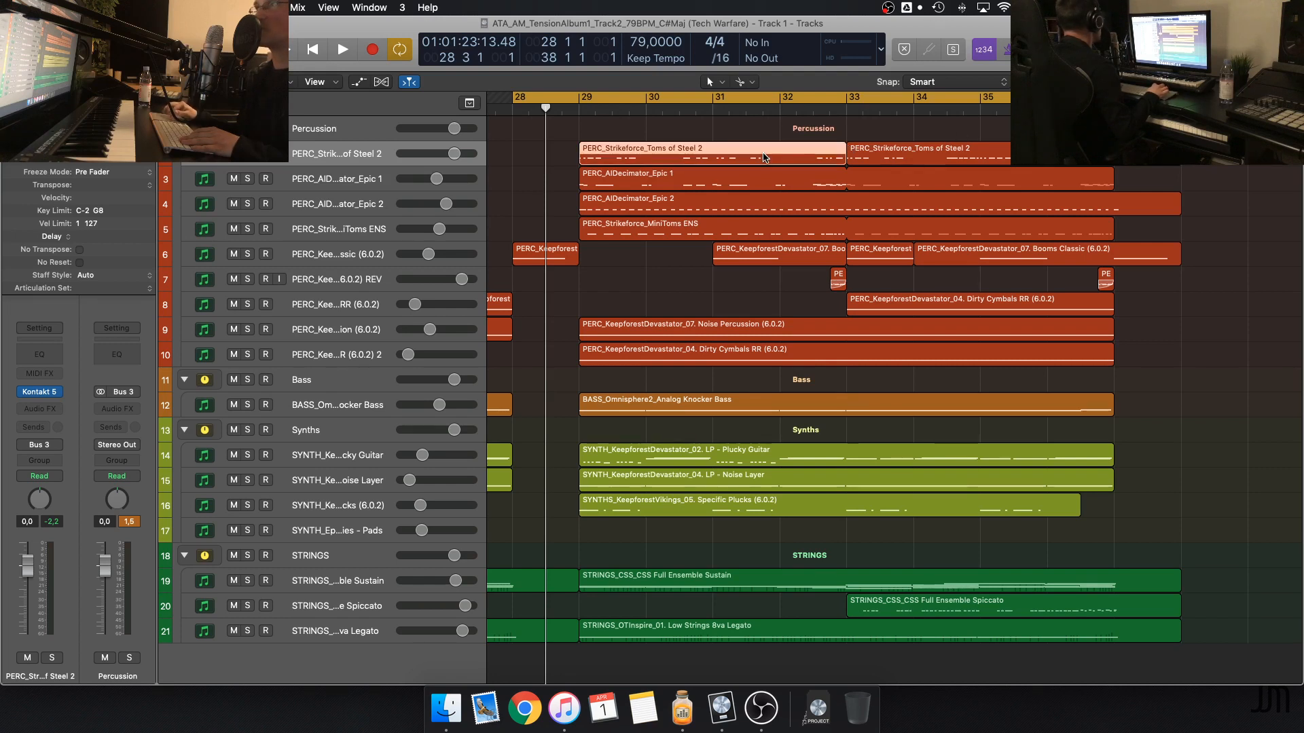
left_click(559, 201)
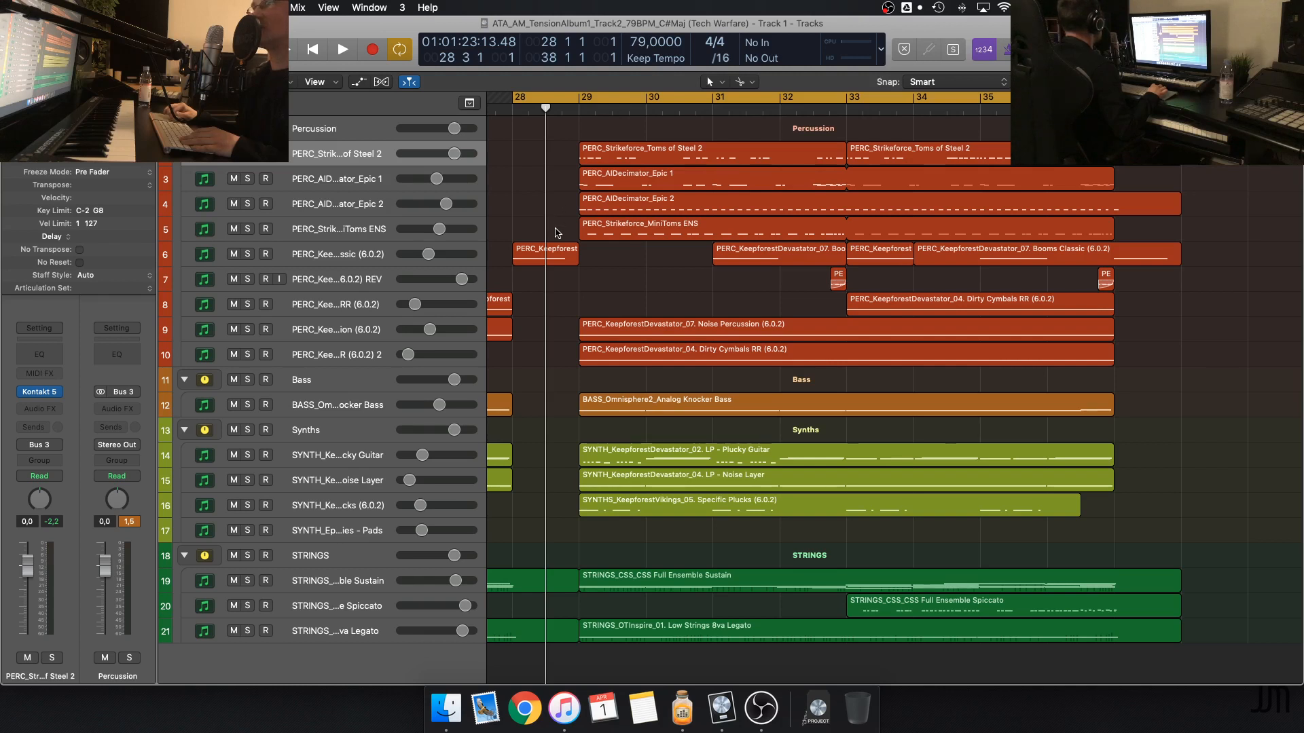
left_click(365, 334)
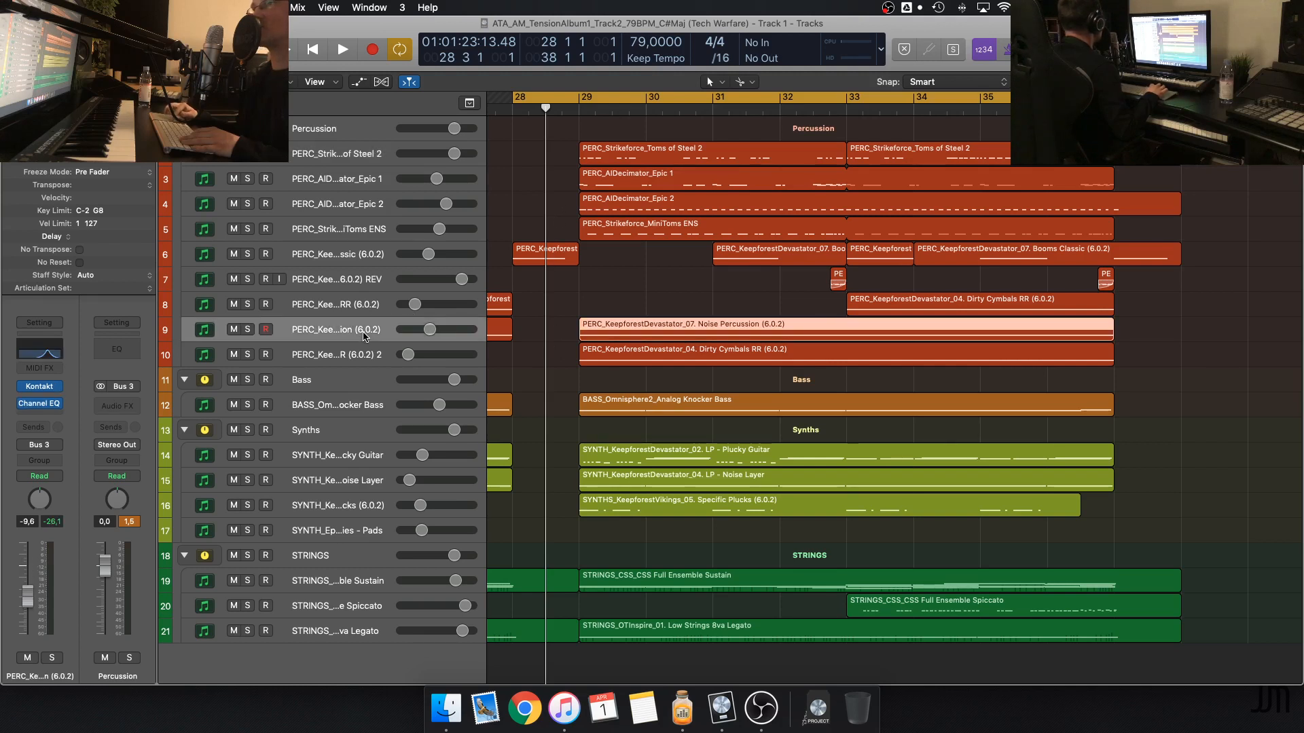
left_click(365, 351)
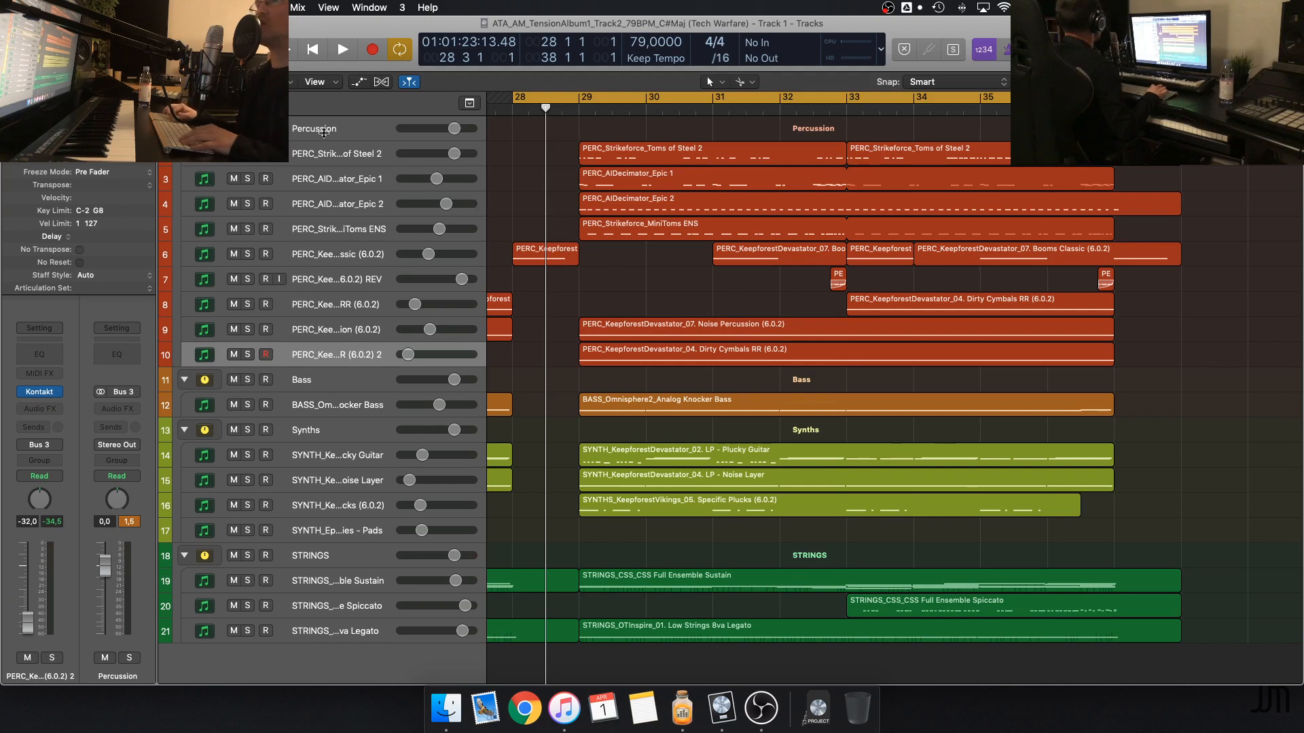
Solo the Percussion group, play it through the cycle, and select the Toms of Steel 2 and Noise Percussion tracks
left_click(247, 128)
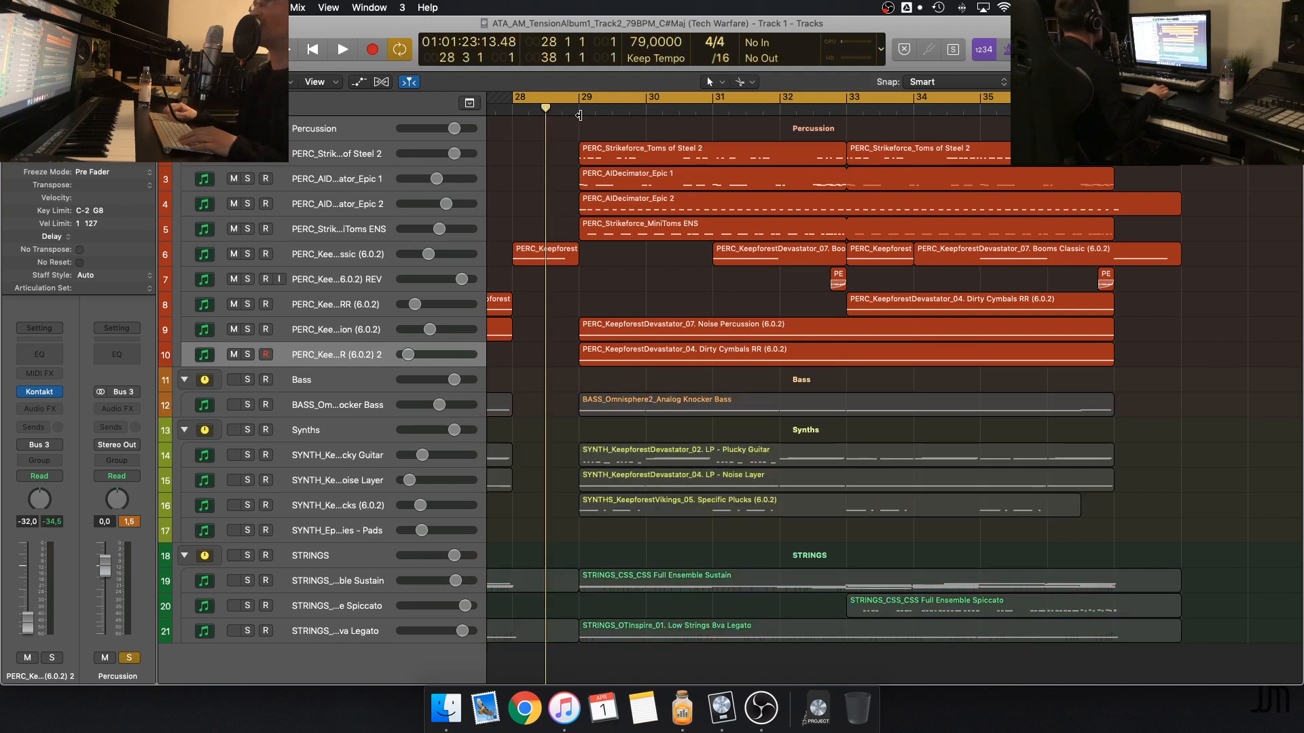
key("space")
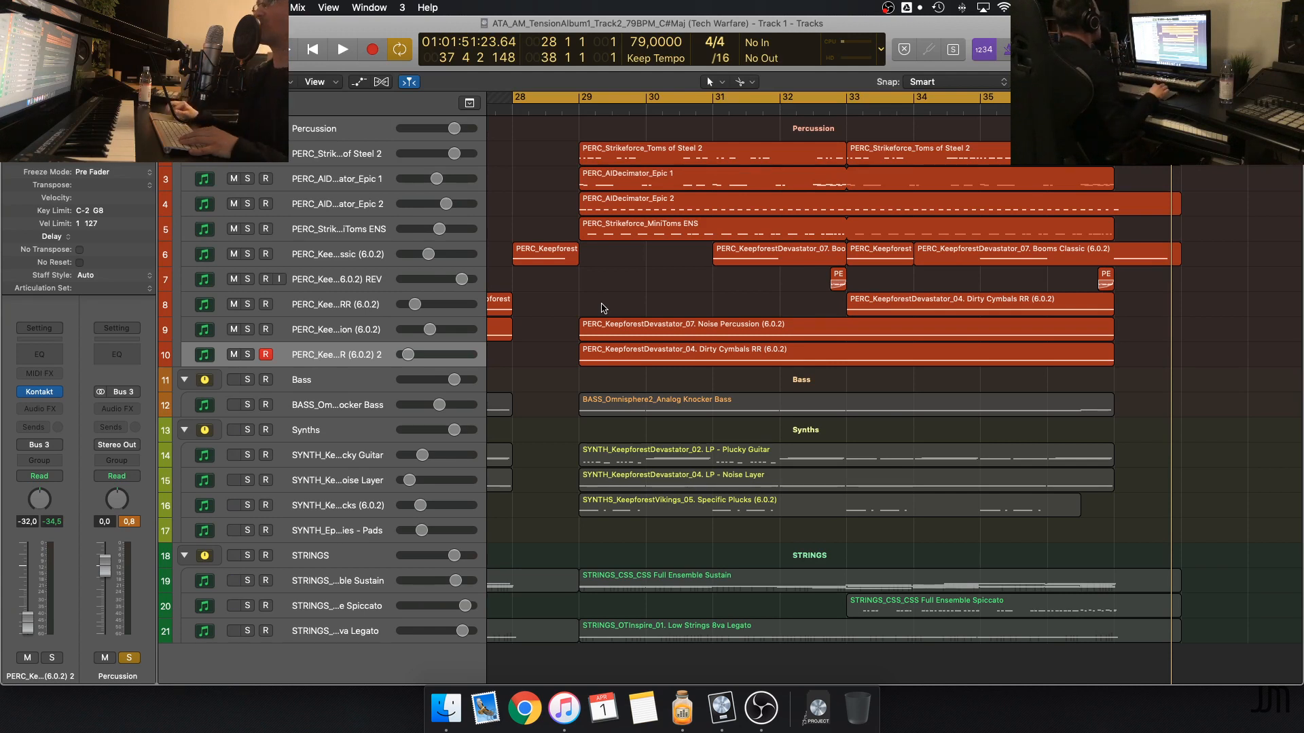
left_click(379, 154)
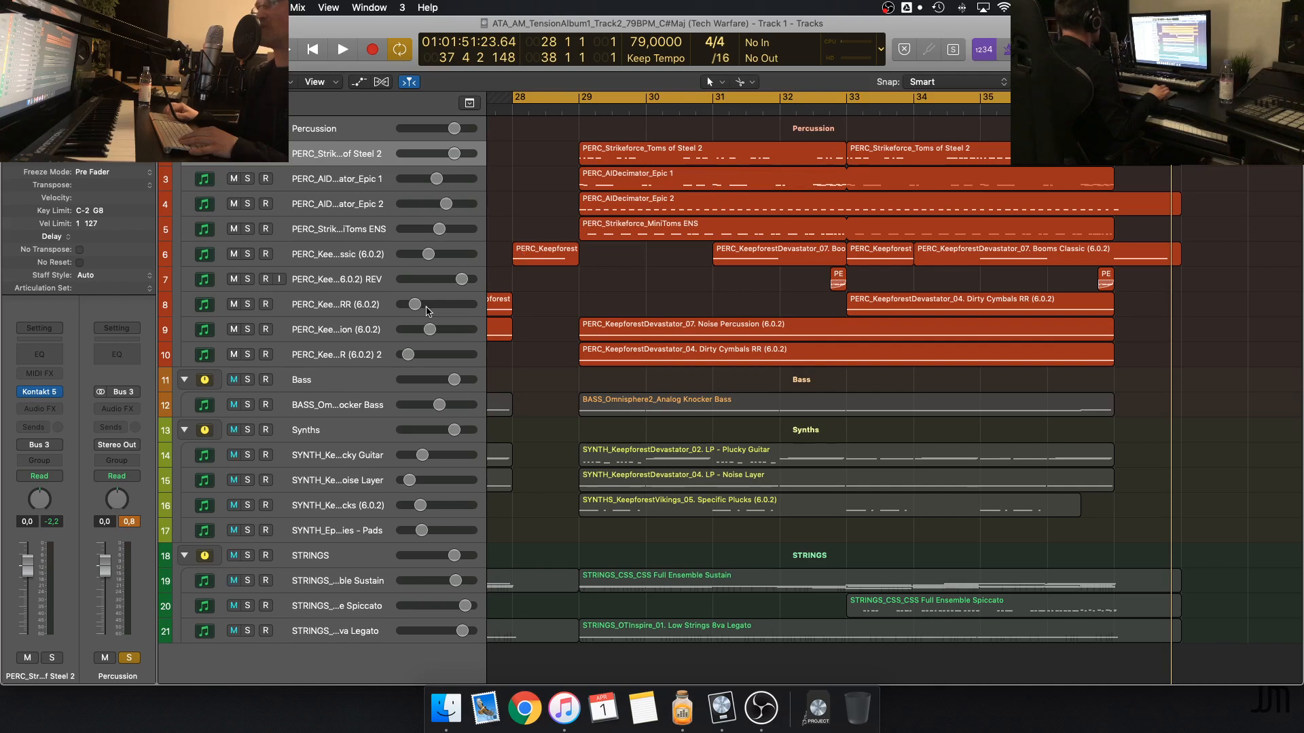
left_click(332, 330)
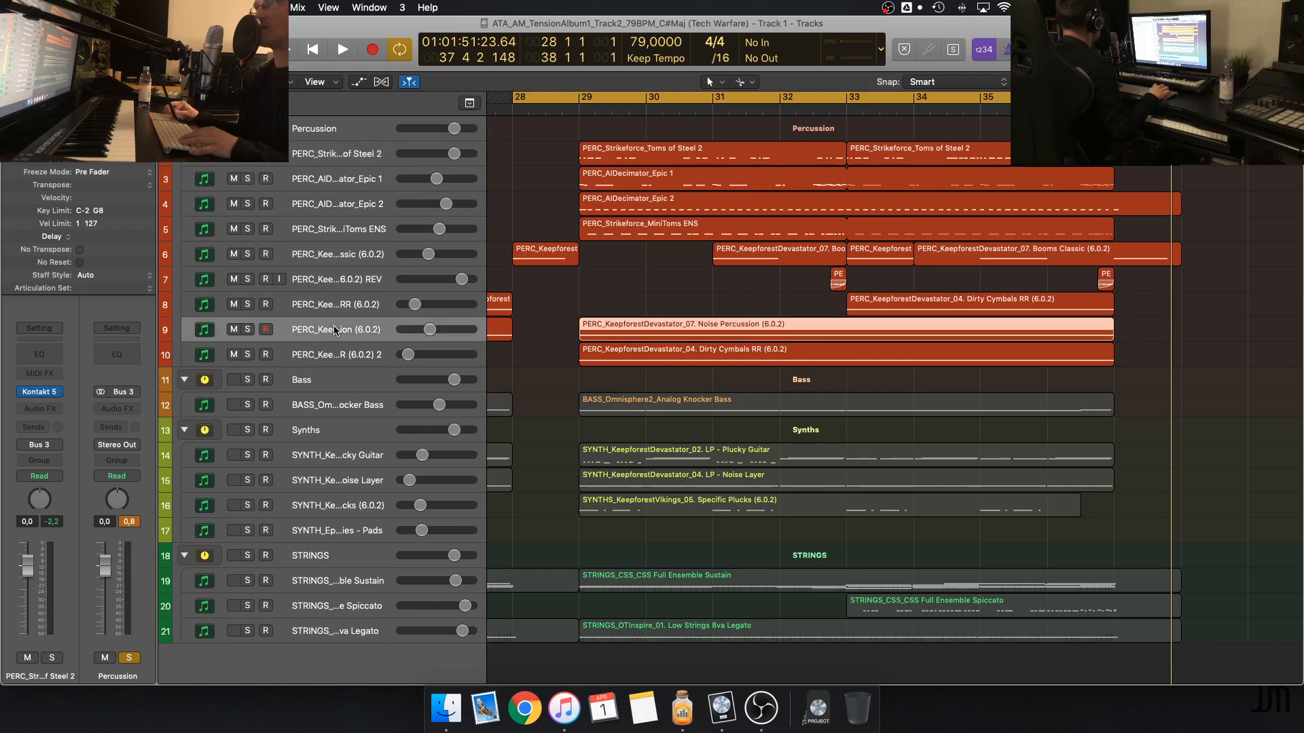
left_click(246, 178)
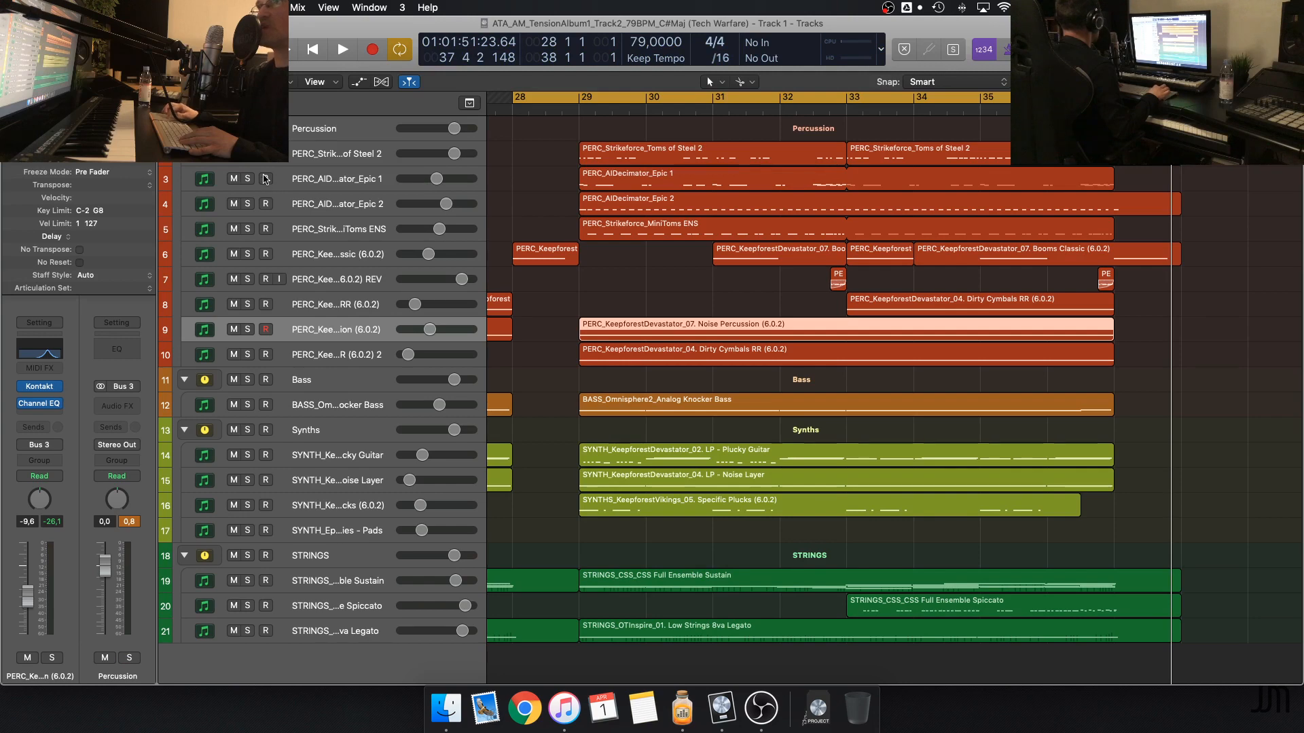
left_click(248, 179)
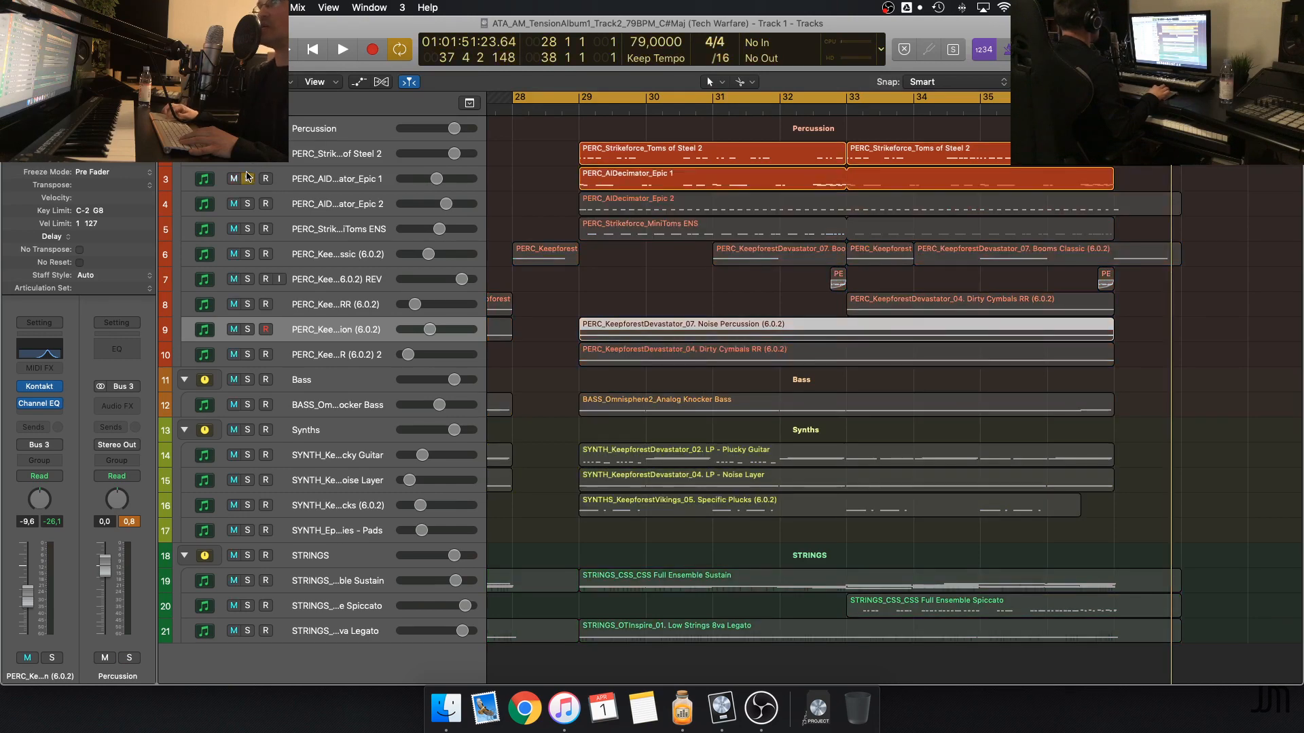
left_click(248, 178)
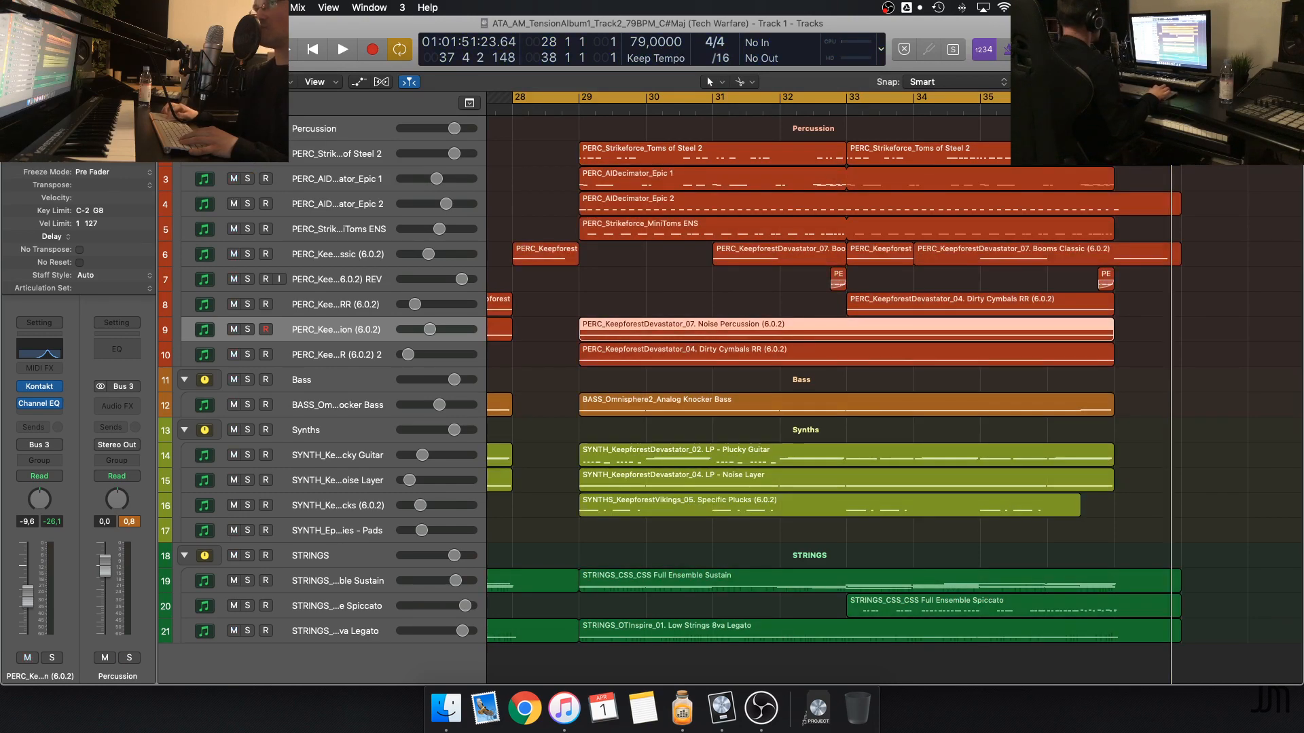
left_click(248, 128)
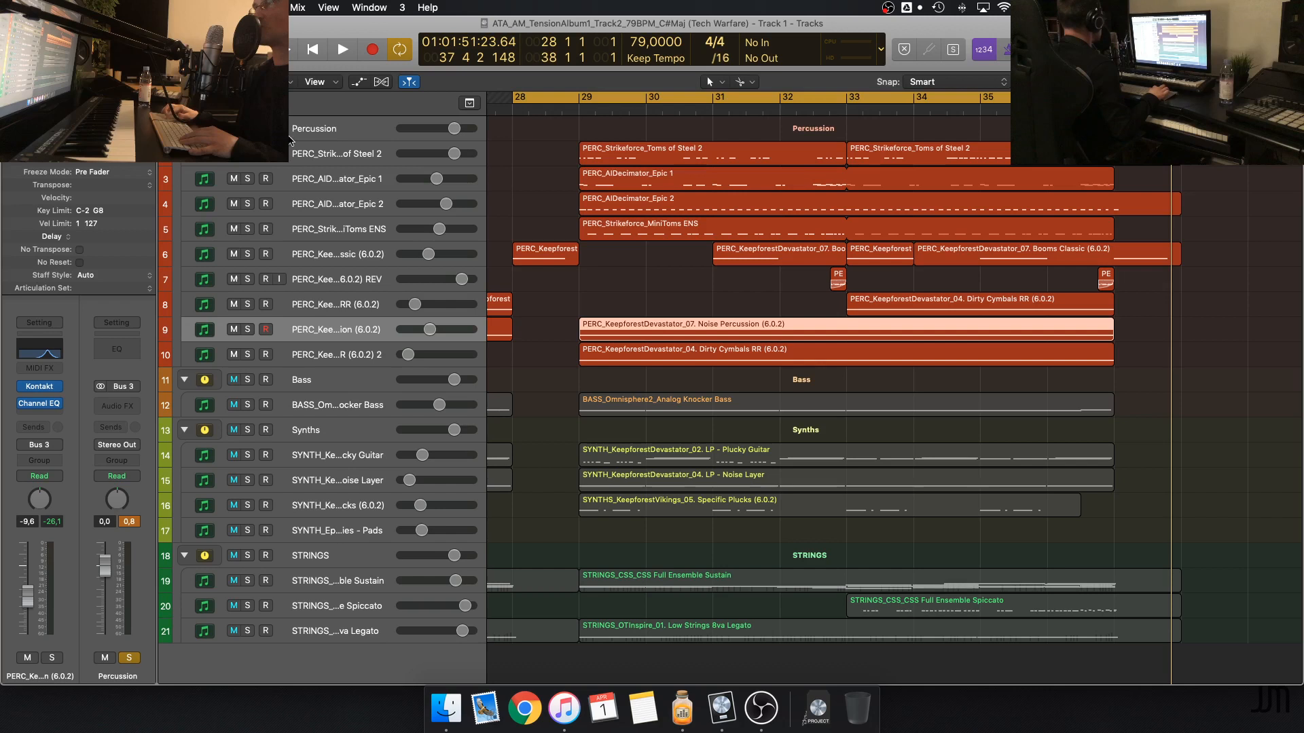
Redraw the cycle range to start at bar 29 and end at 38 3 2 1
left_click(556, 96)
left_click(571, 98)
left_click_drag(577, 99, 1219, 102)
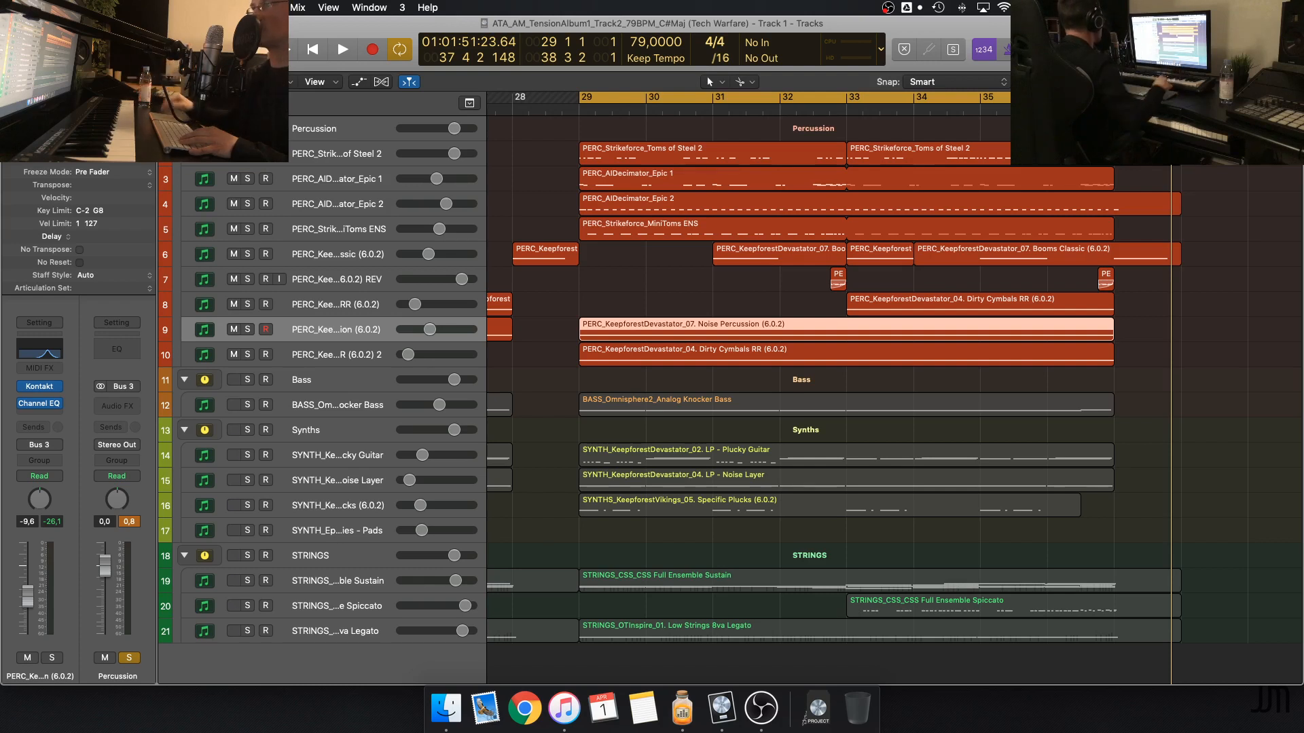
Add the Plucky Guitar and Specific Plucks synth tracks to the soloed percussion while playing from bar 29, and stop
left_click(247, 455)
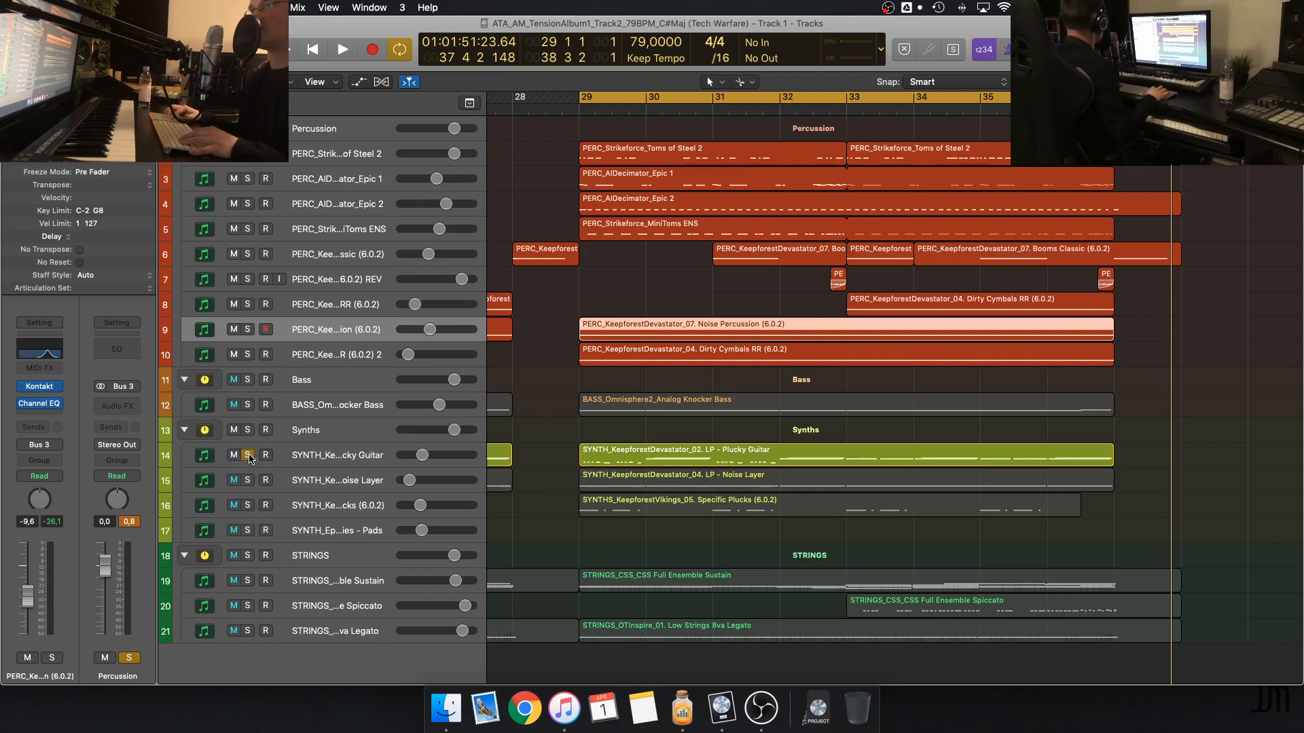
key("space")
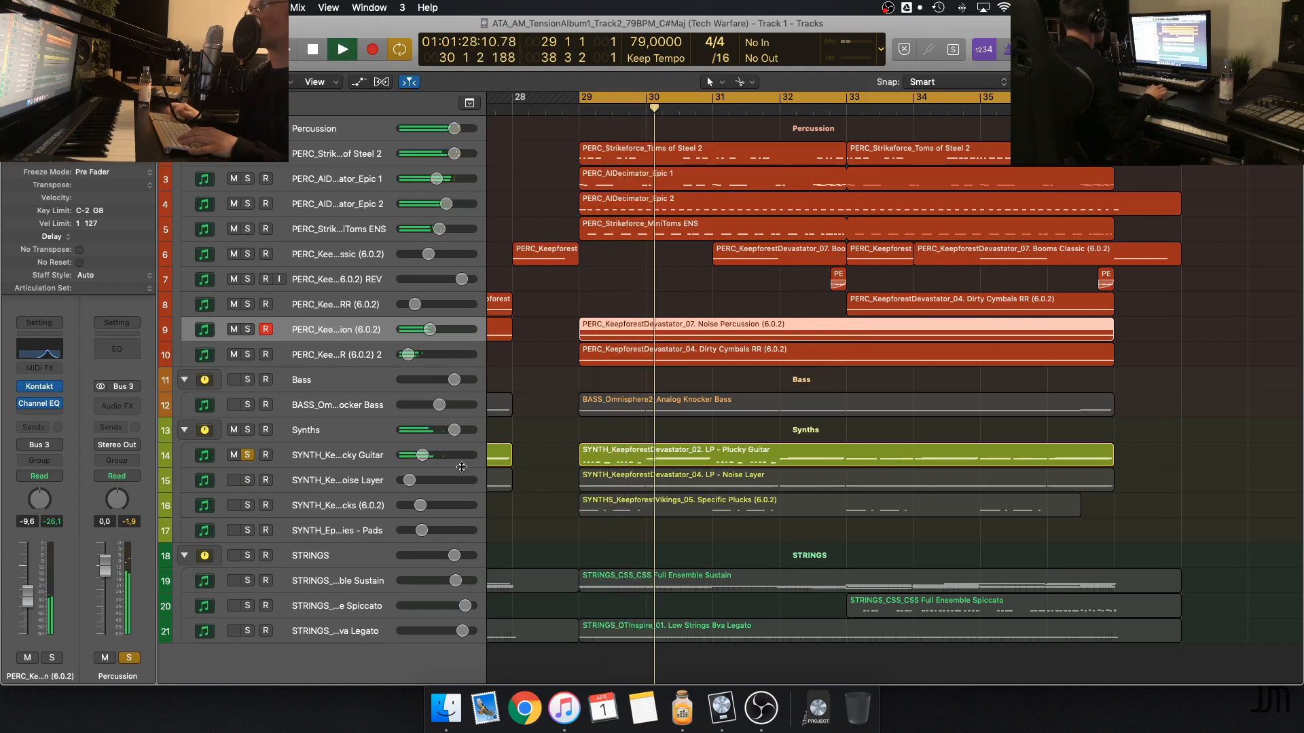
left_click(247, 505)
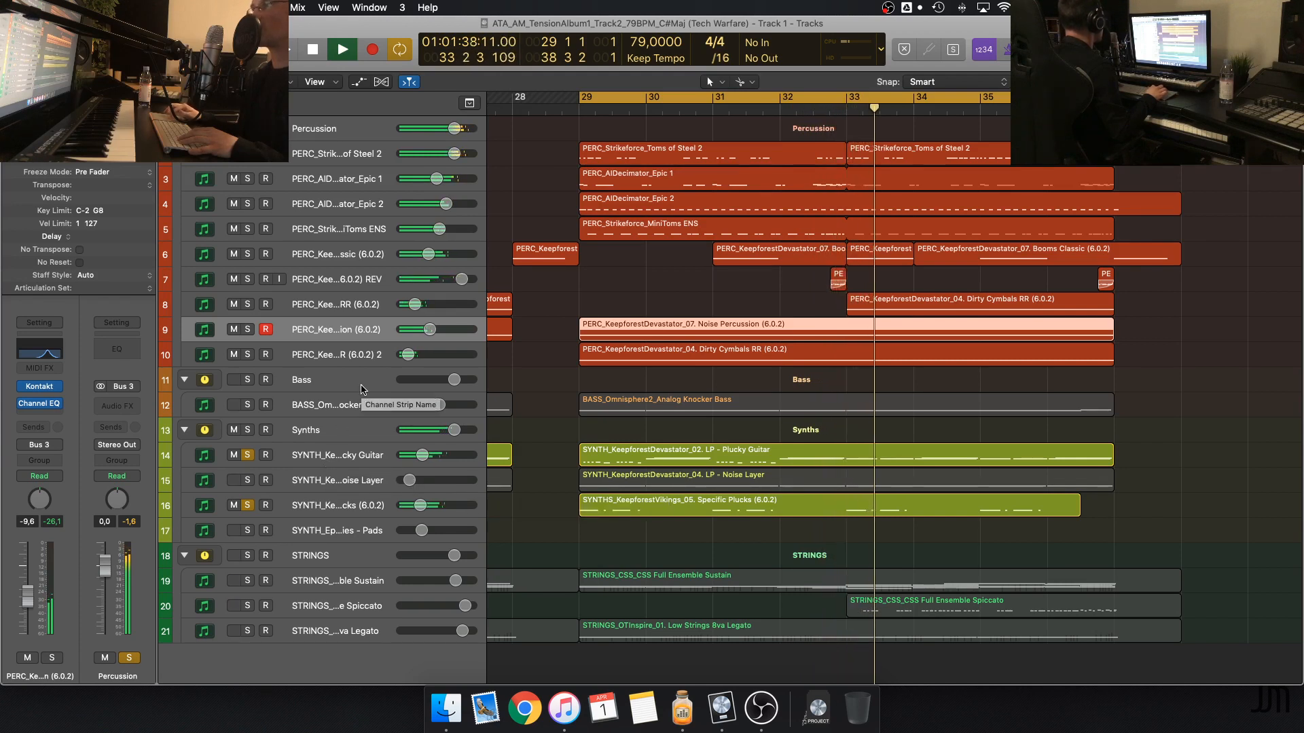
key("space")
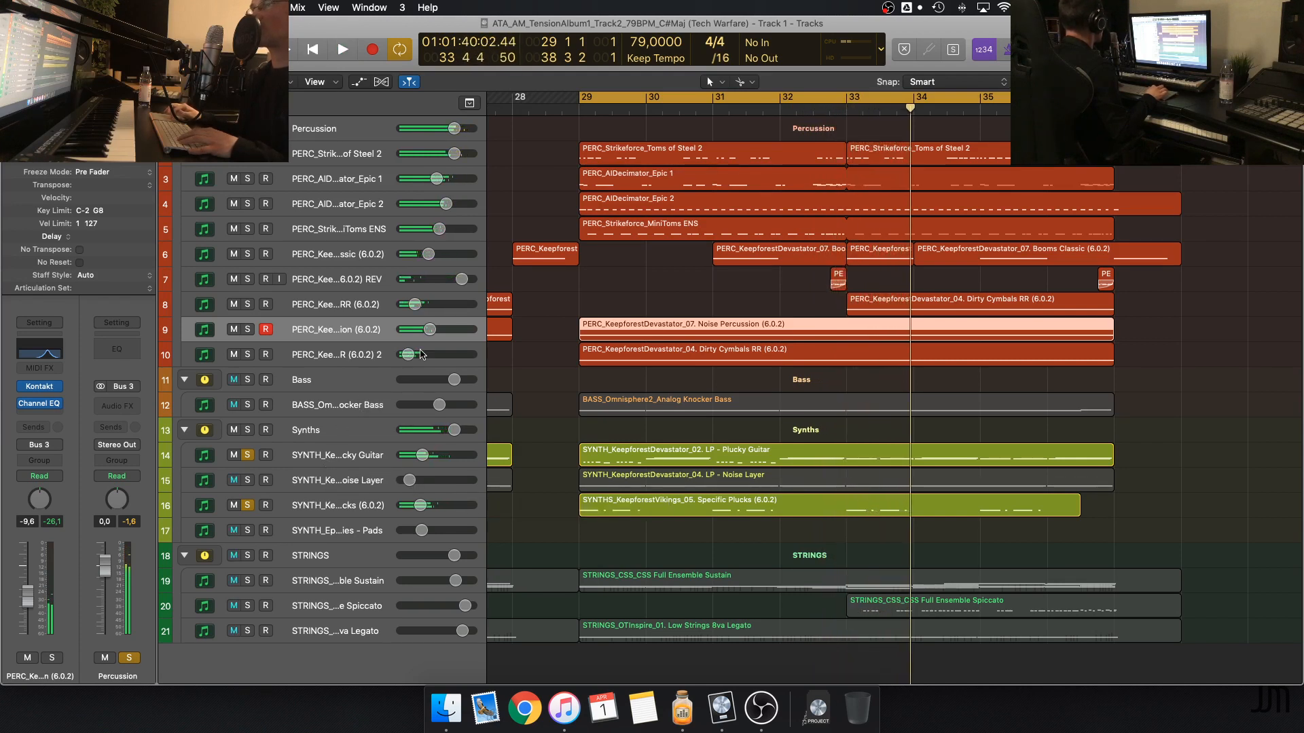
Unsolo the Percussion group and play only the Plucky Guitar and Specific Plucks synths from bar 29
left_click(247, 128)
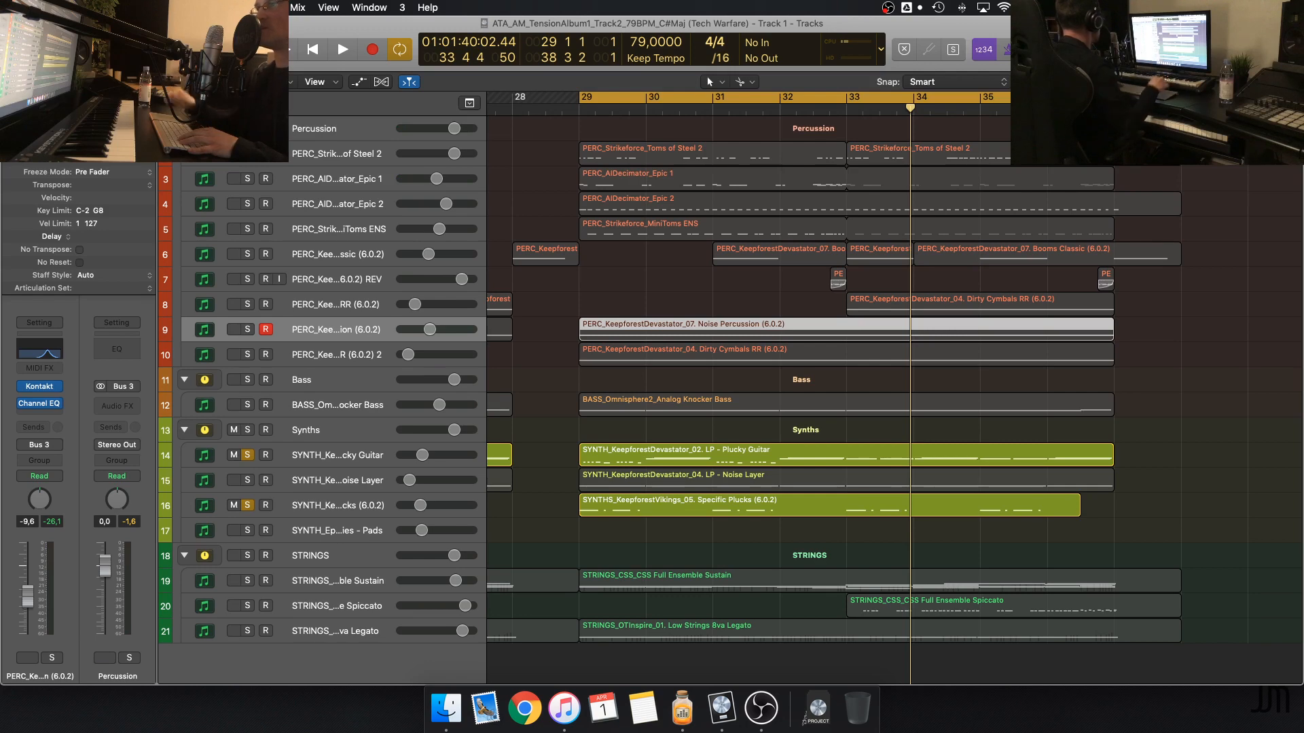
scroll(533, 370, "up", 3)
scroll(533, 370, "down", 5)
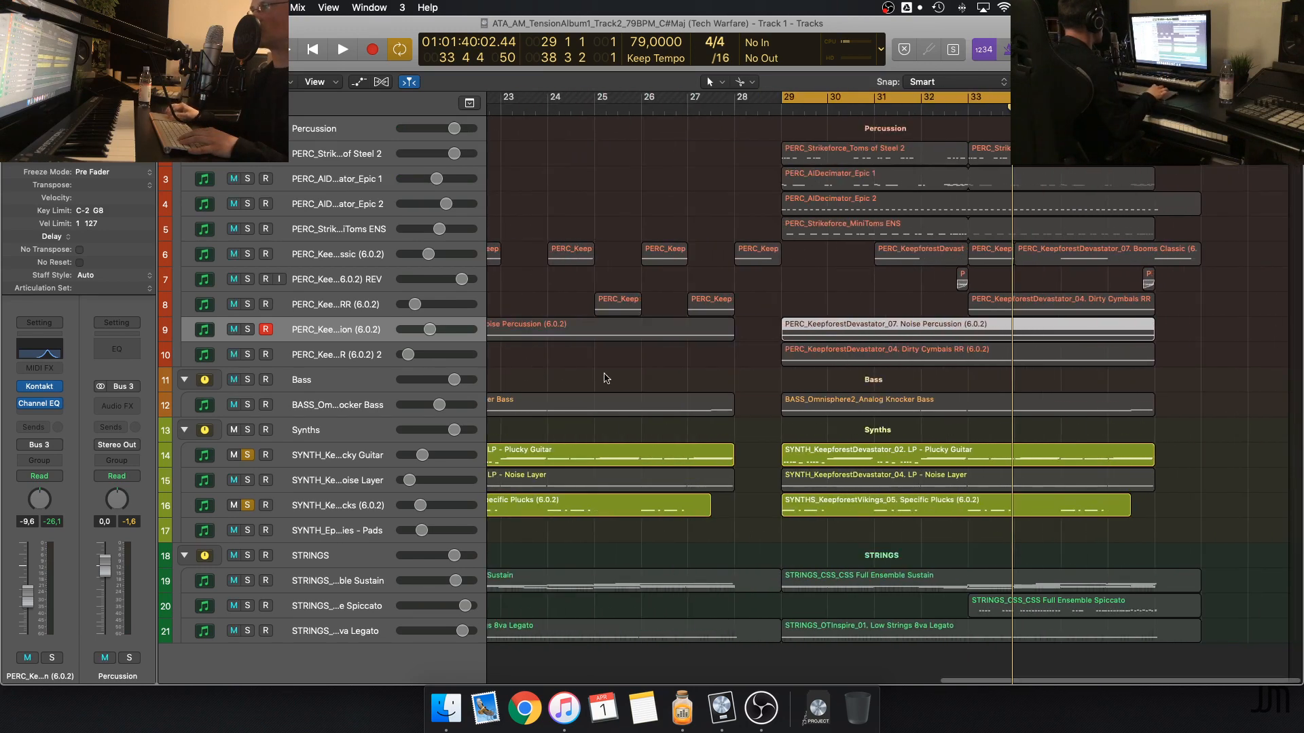
key("space")
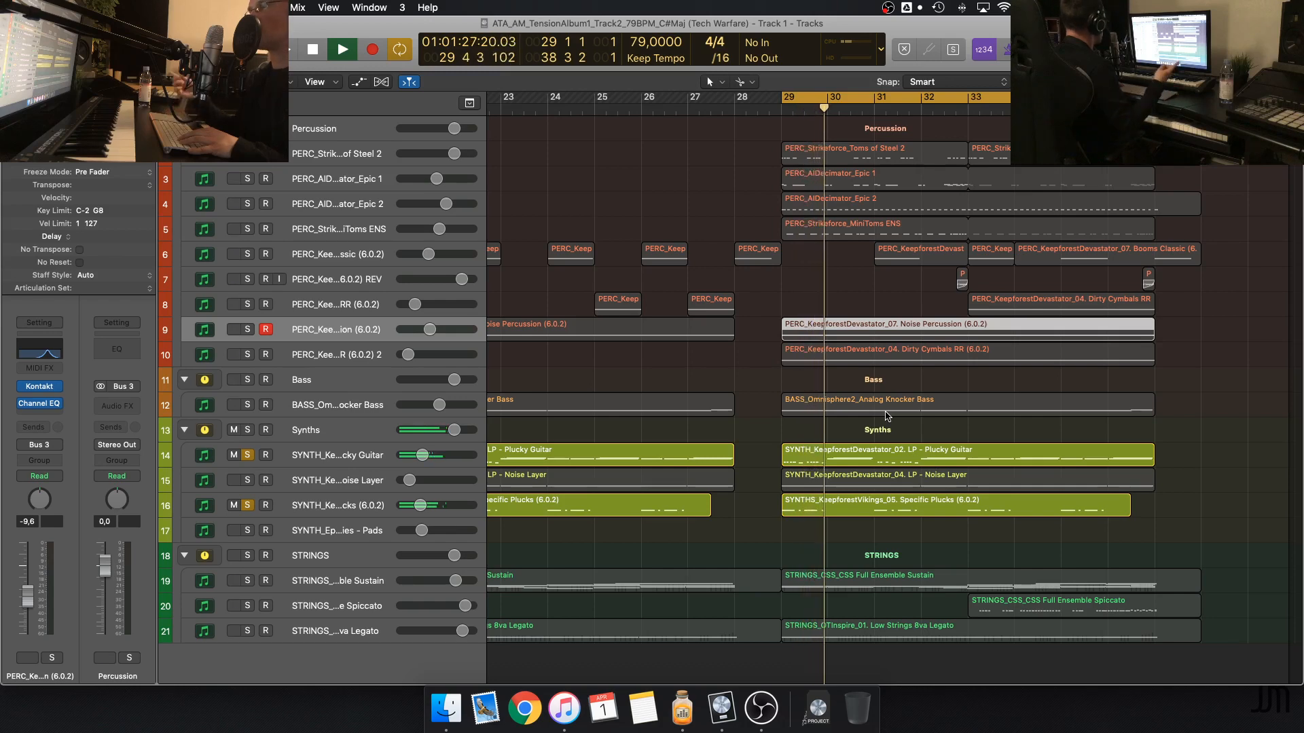
Add the Percussion group to the soloed Plucky Guitar and Specific Plucks synths, play from bar 29, and stop
scroll(888, 416, "up", 4)
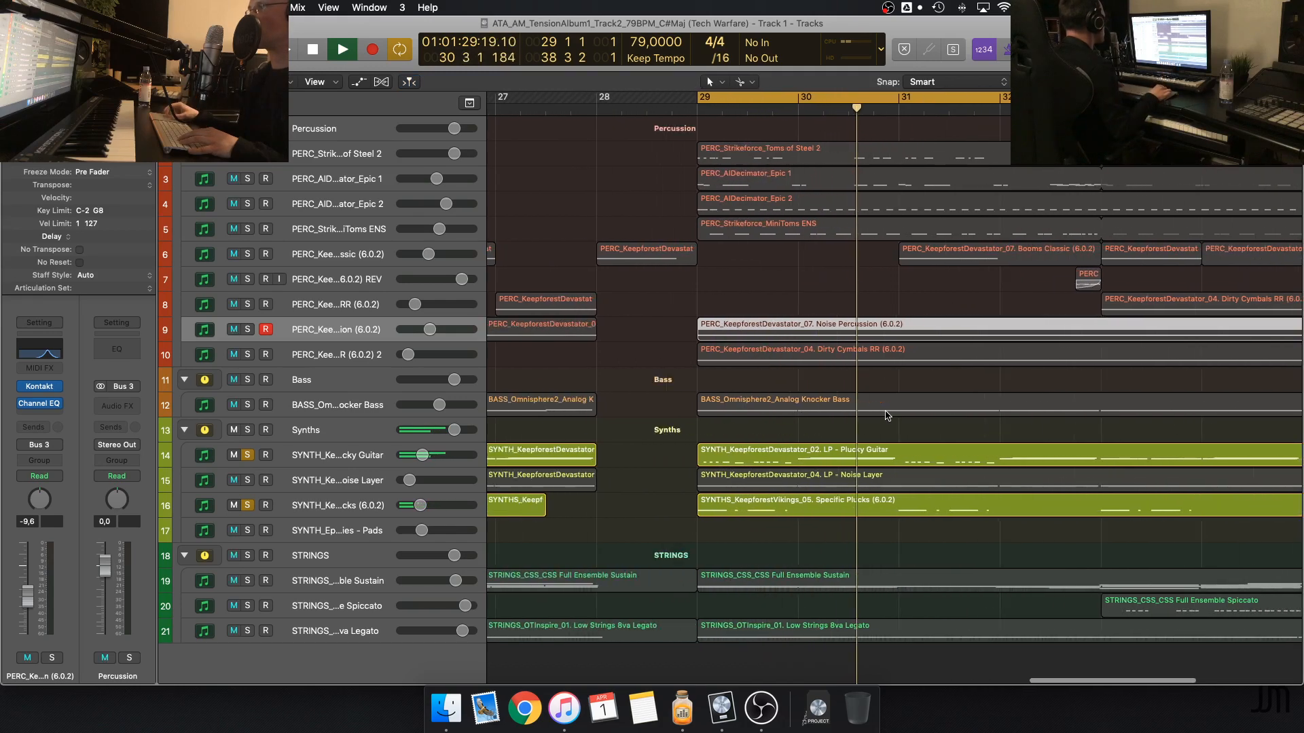
scroll(888, 417, "down", 1)
scroll(888, 416, "right", 3)
scroll(886, 416, "right", 1)
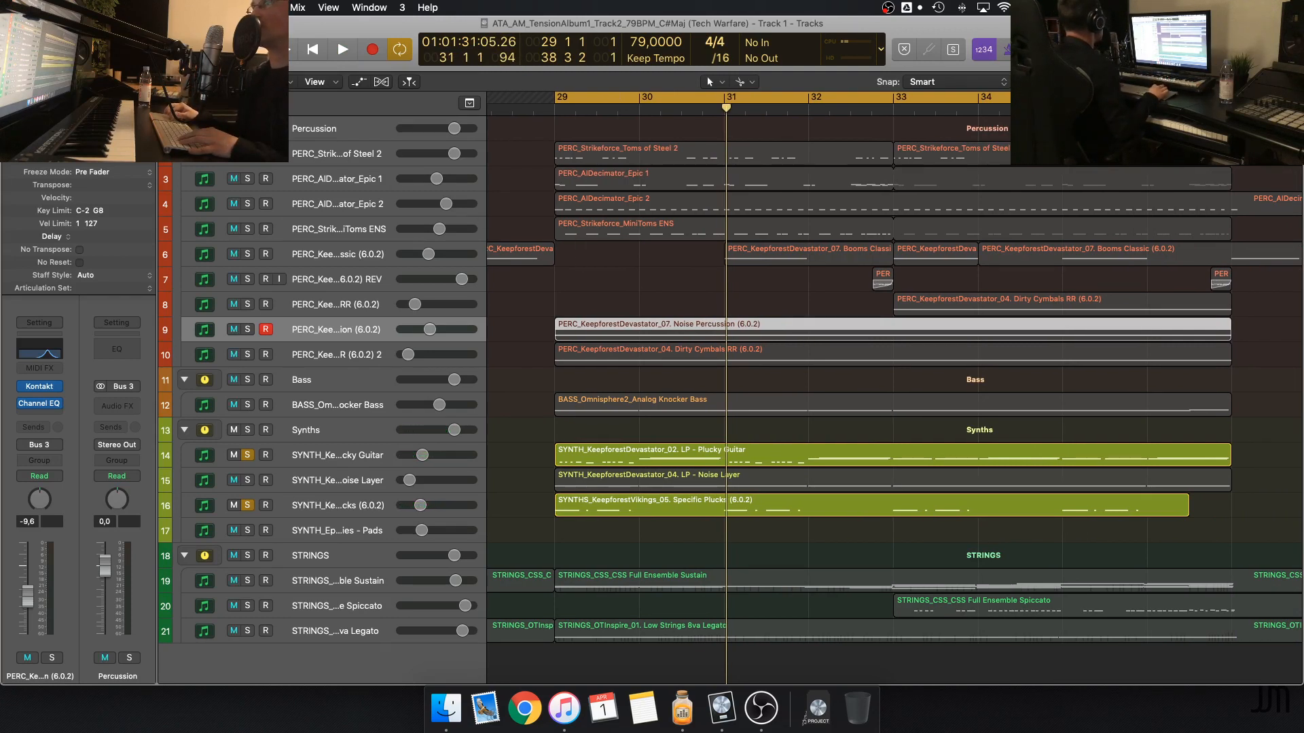
left_click(248, 128)
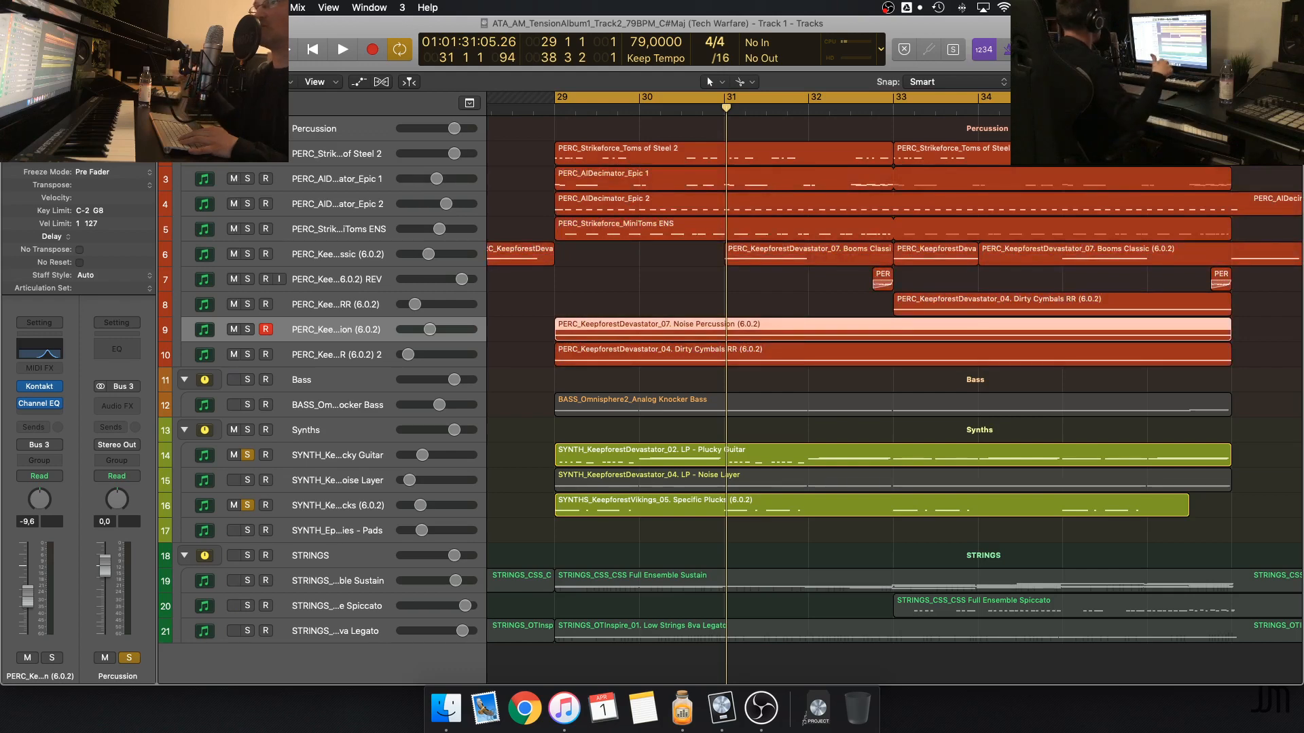
key("space")
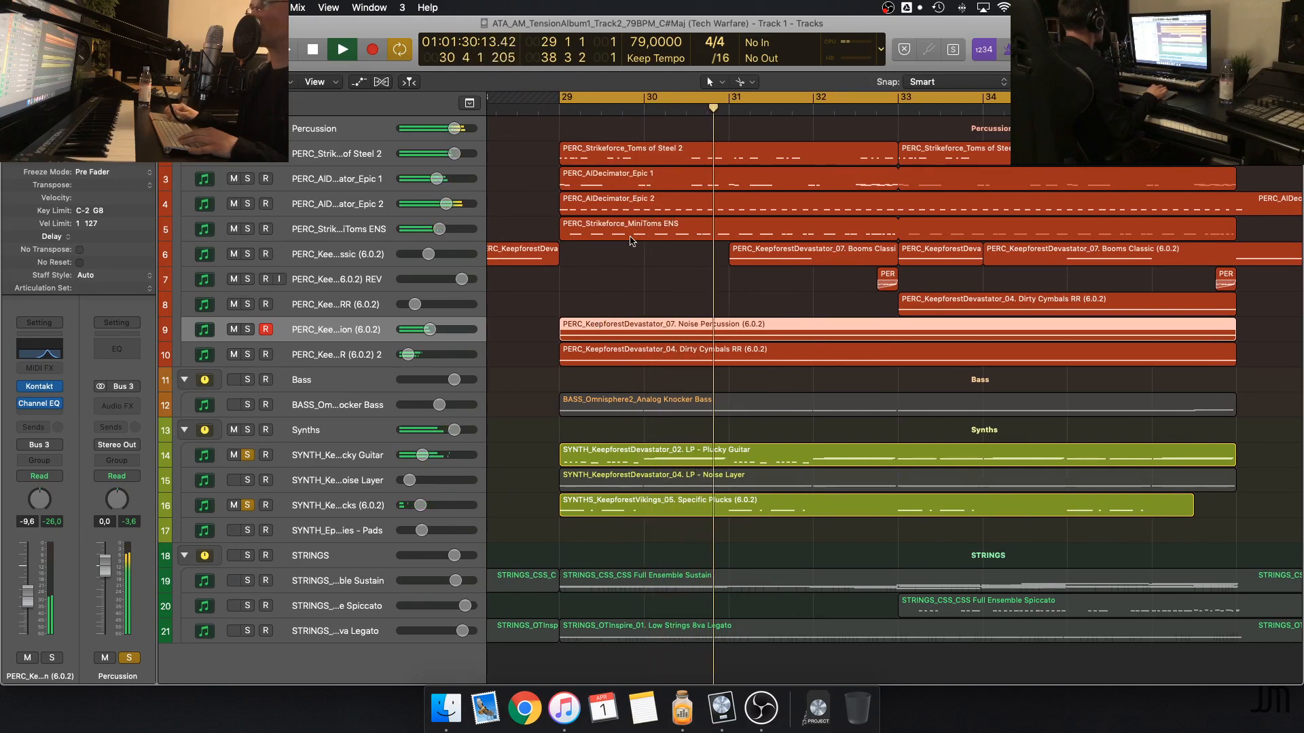
key("space")
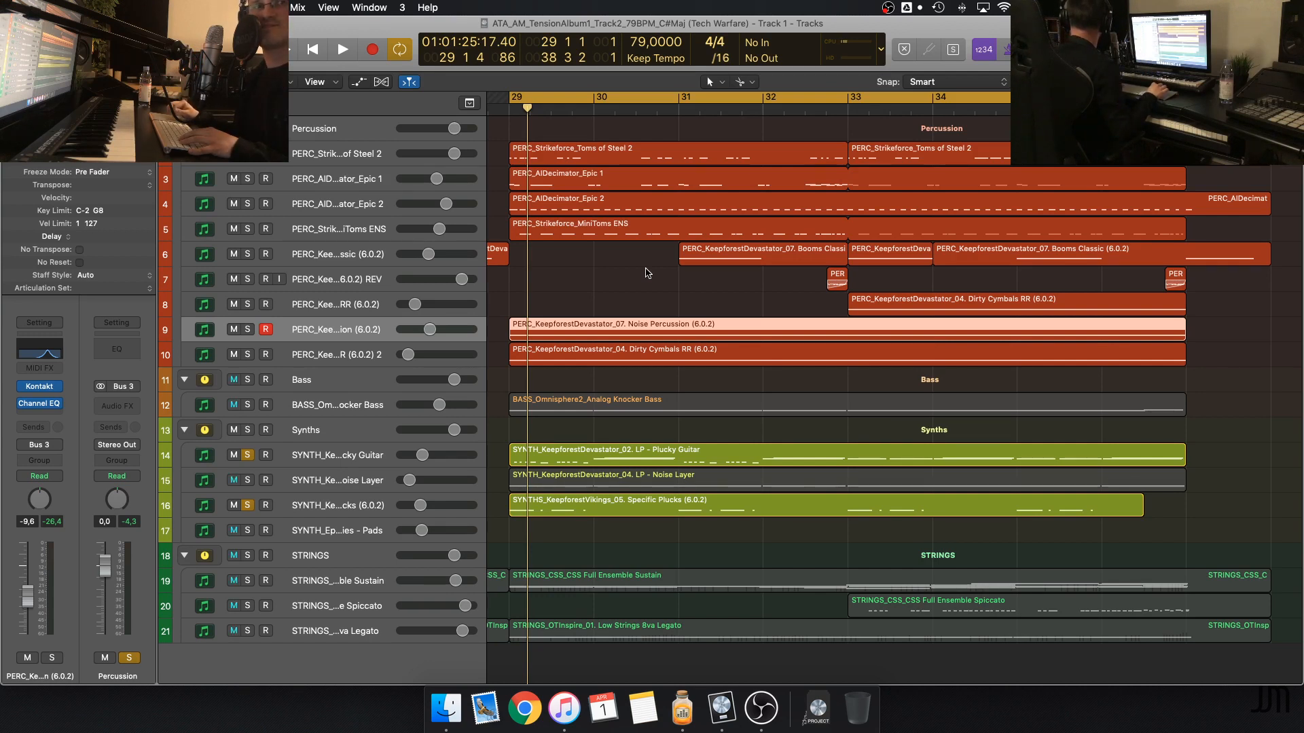
Deselect the Noise Percussion region and unsolo the Plucky Guitar and Specific Plucks tracks
left_click(647, 272)
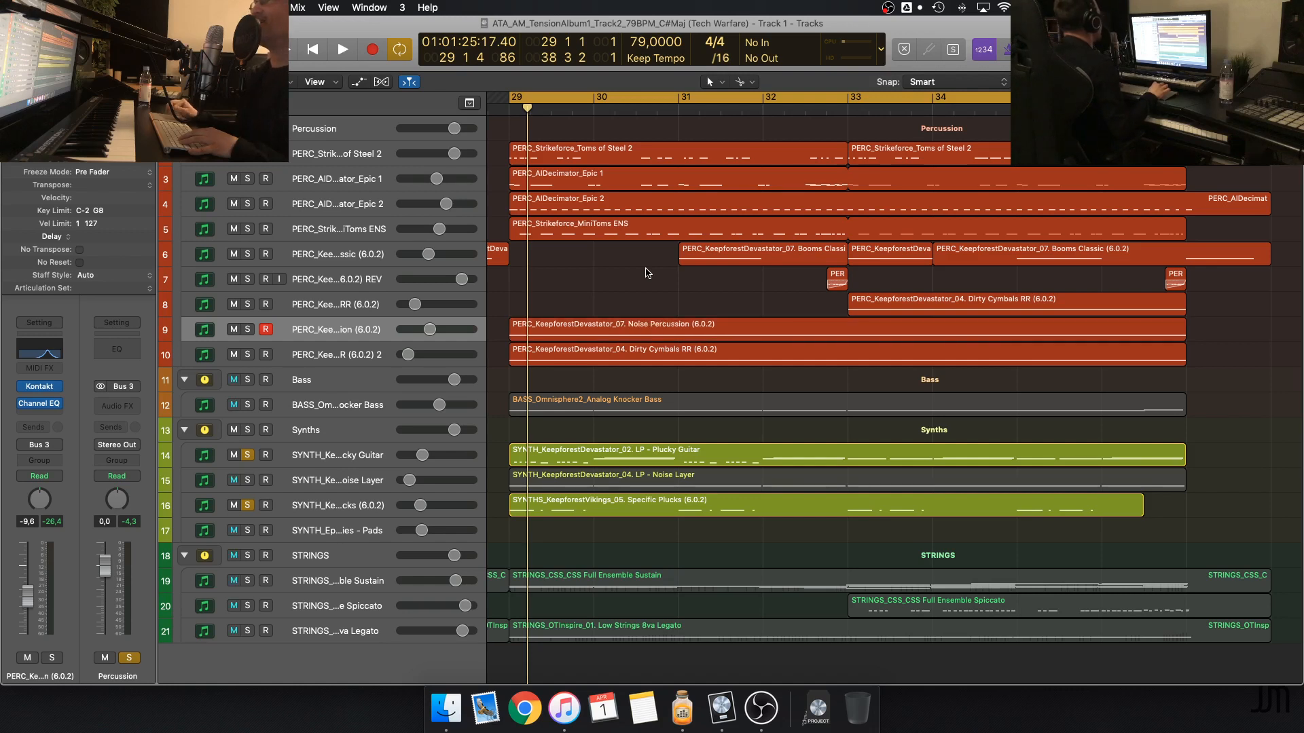
scroll(647, 273, "left", 1)
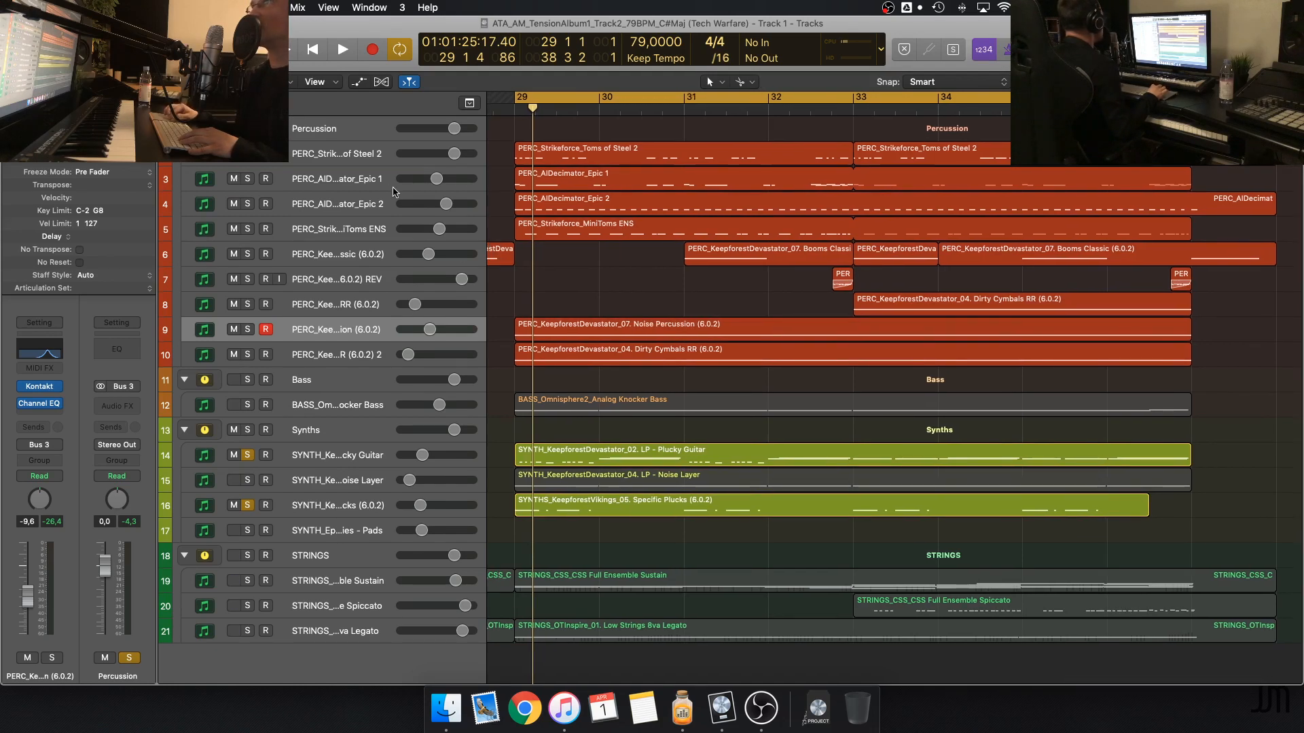
left_click(248, 459)
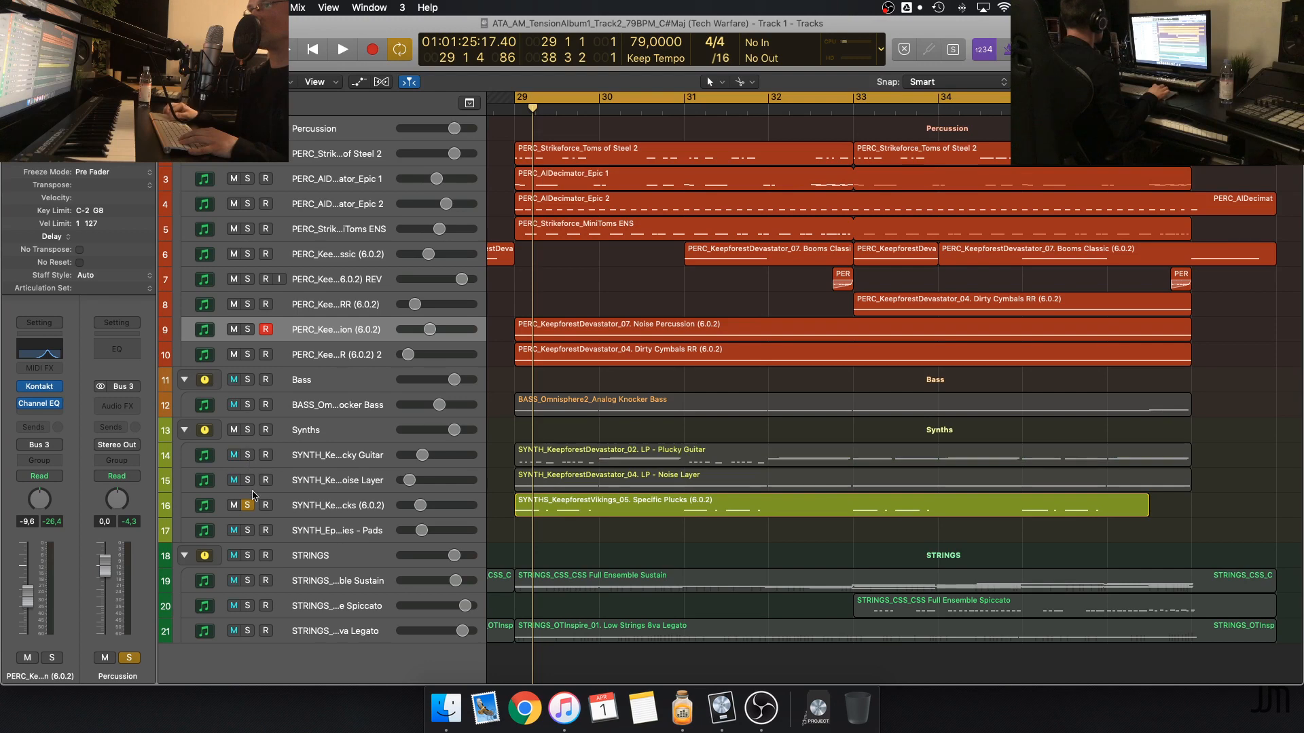
left_click(249, 505)
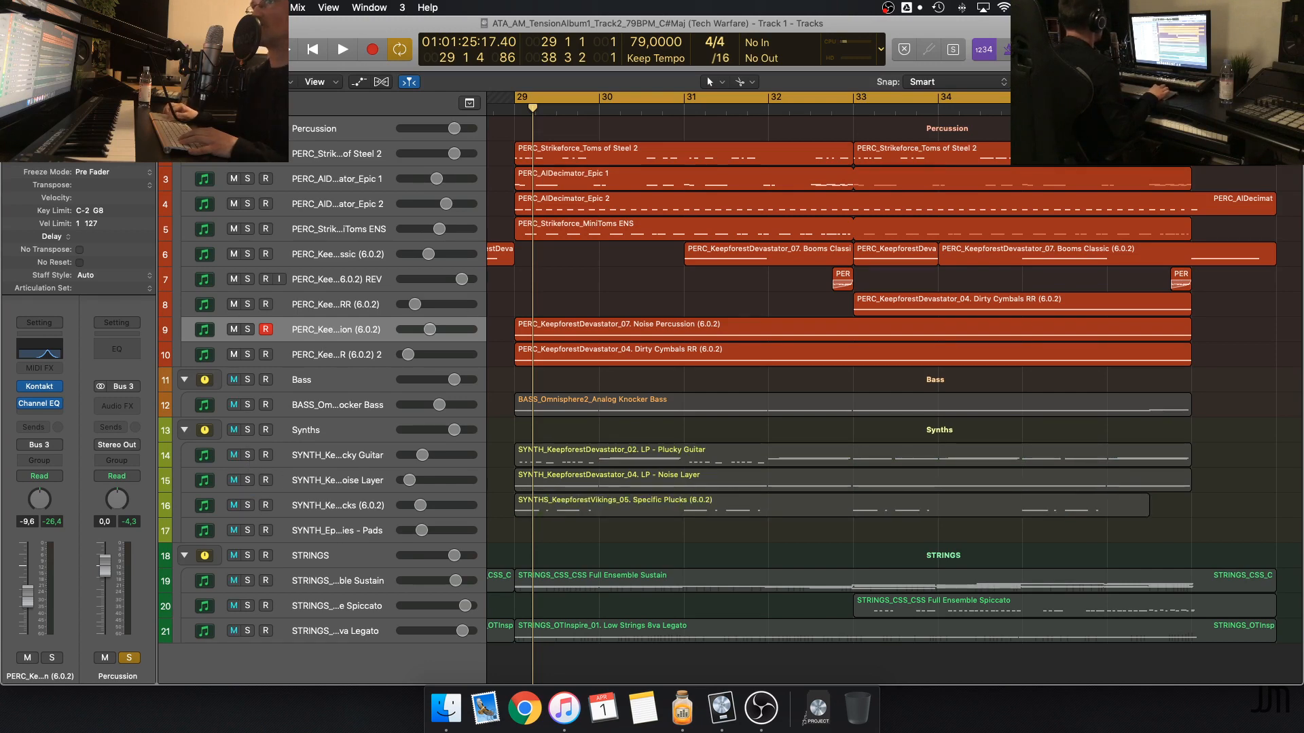
Switch the solo from the Percussion group to the Toms of Steel 2 track only, play from bar 29, and stop
left_click(248, 128)
left_click(248, 154)
key("space")
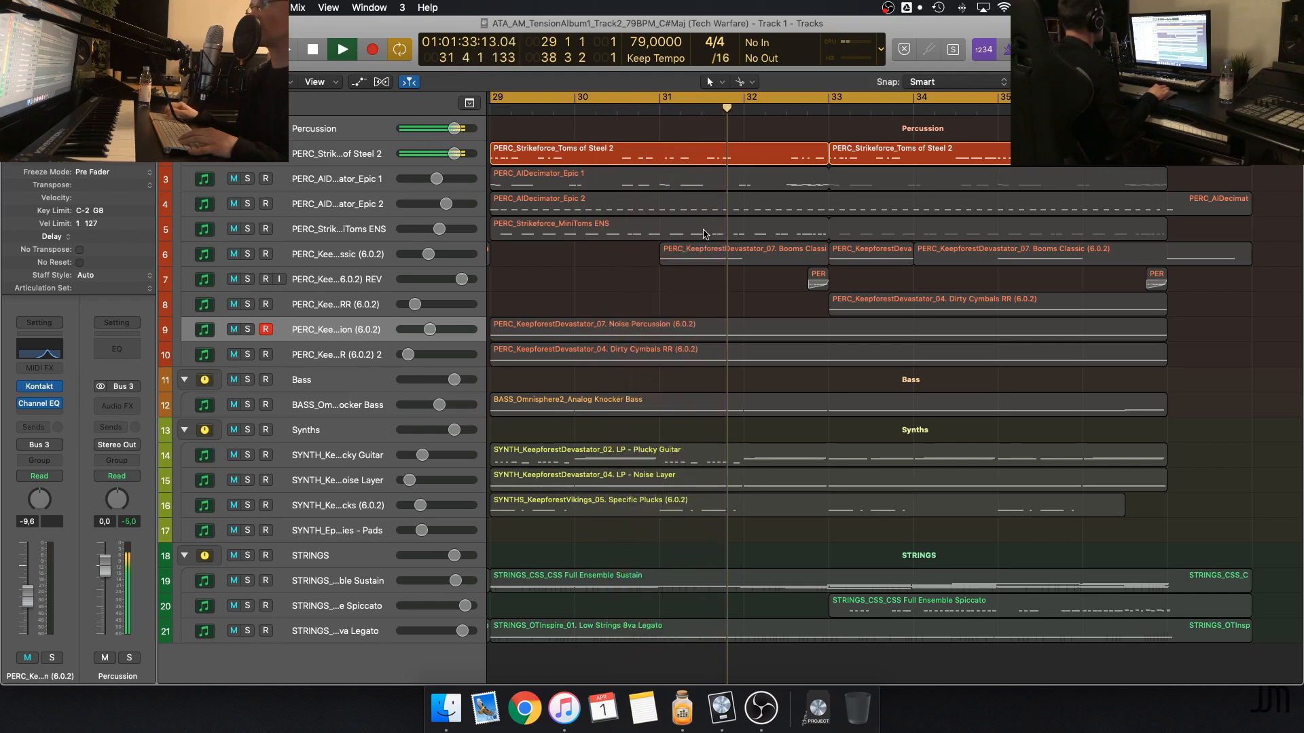
scroll(704, 234, "left", 2)
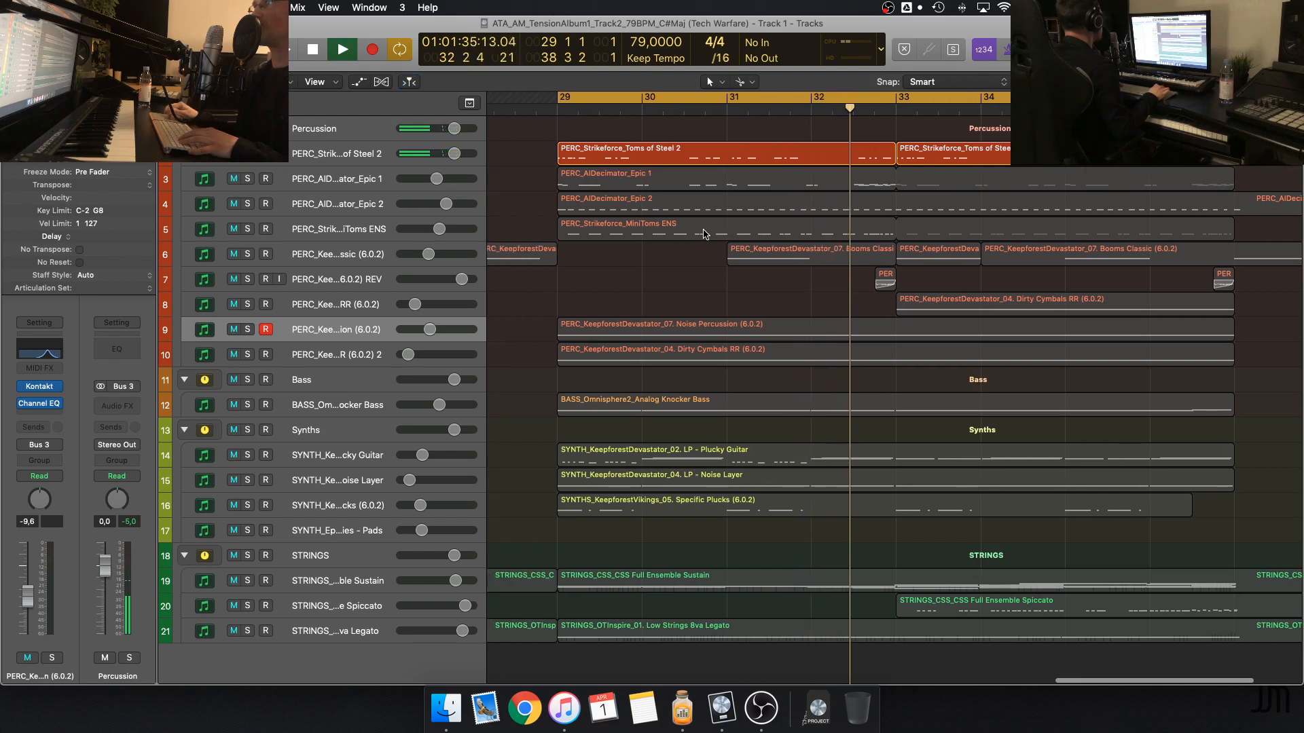
key("space")
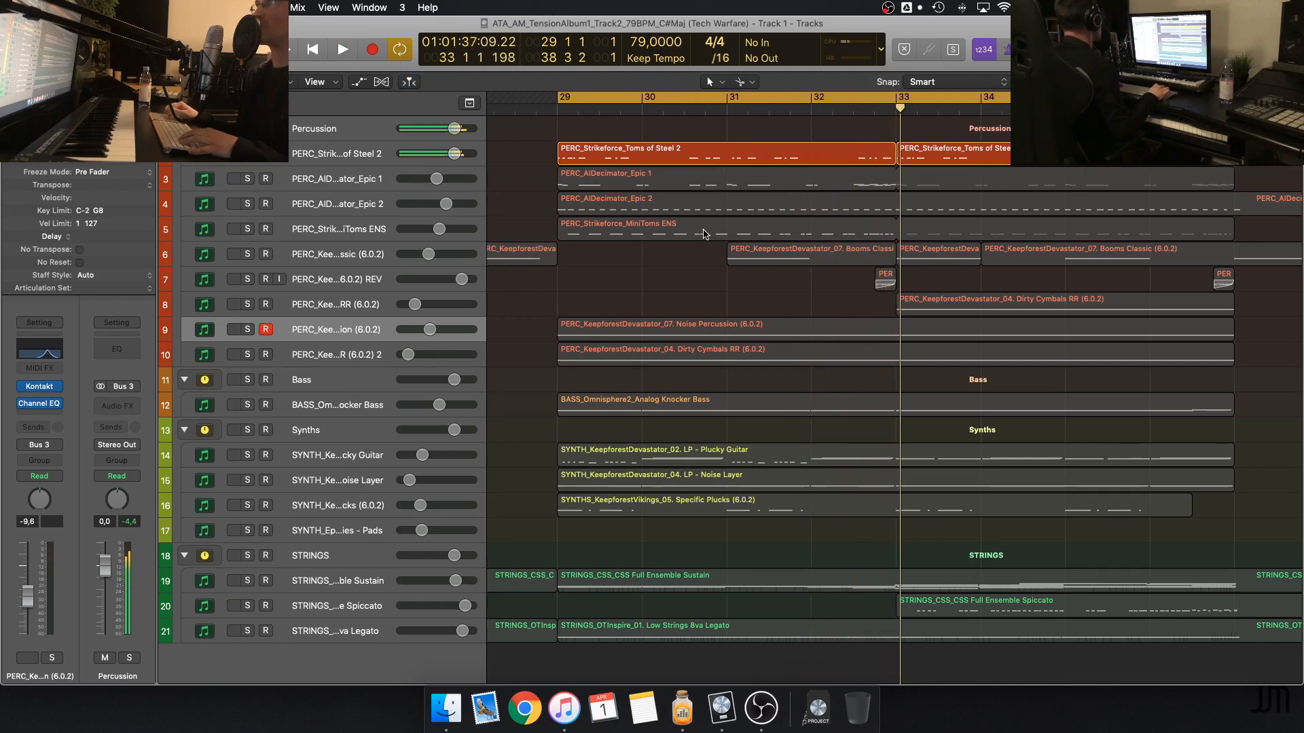
Add the AIDecimator Epic 1 track to the soloed Toms of Steel 2 and play both from bar 29
left_click(248, 179)
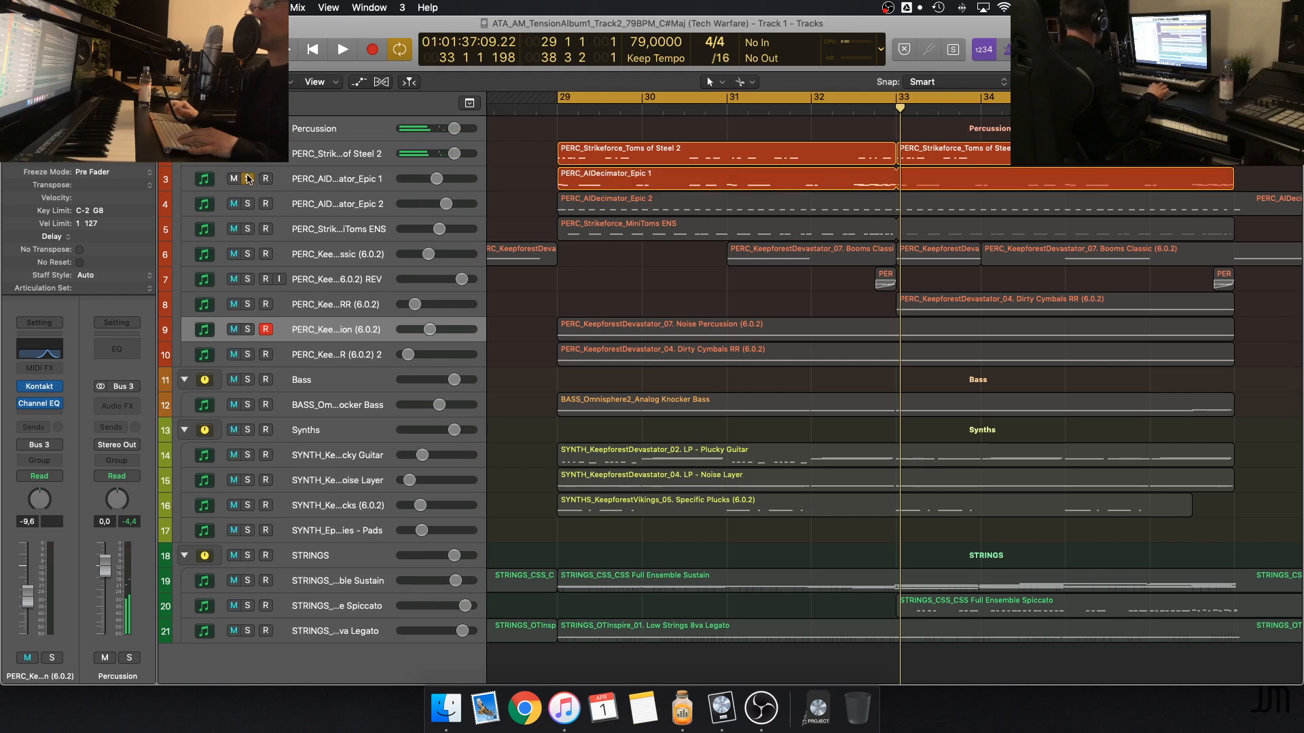
key("space")
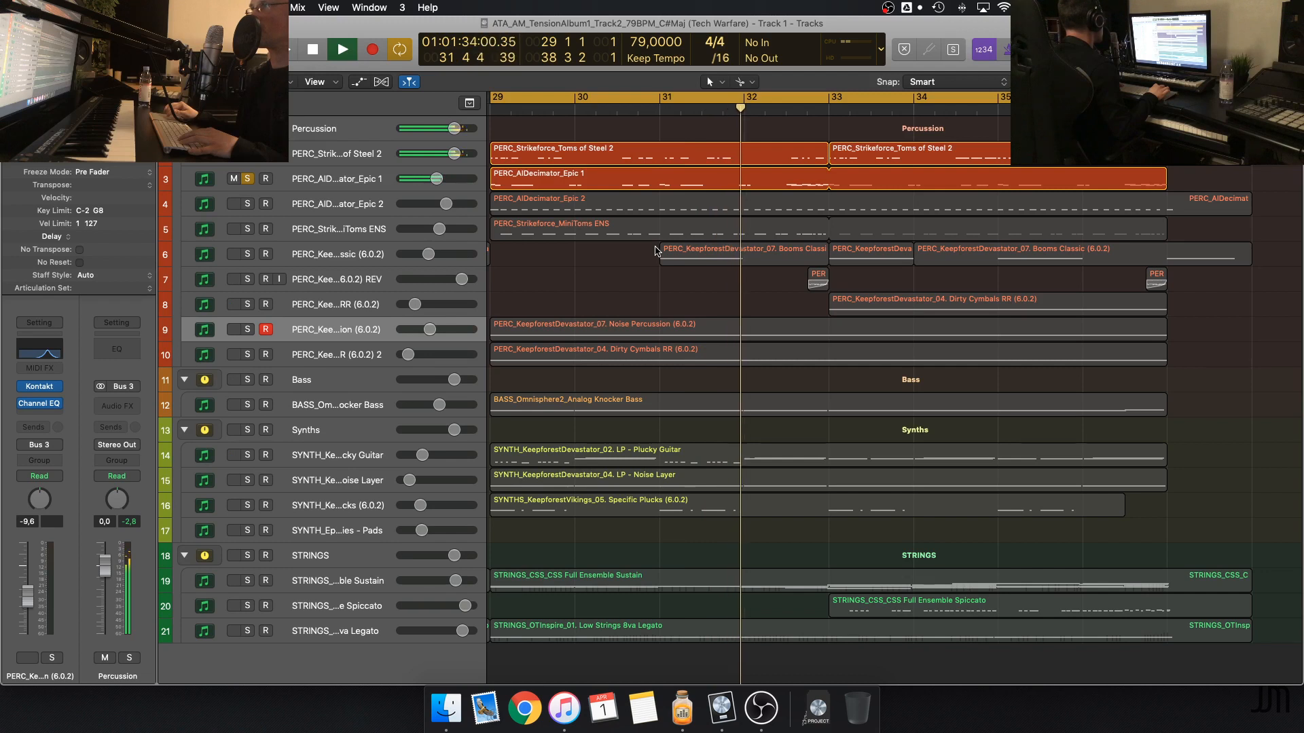
scroll(656, 251, "left", 2)
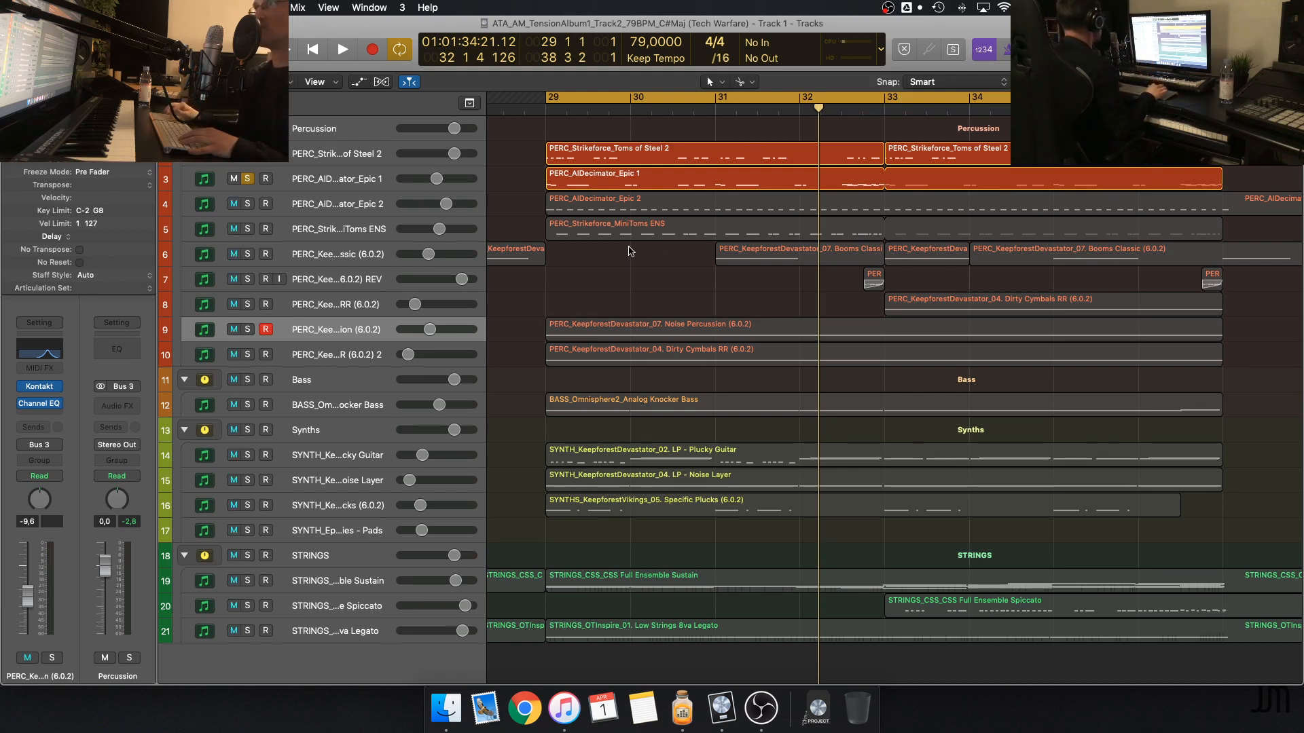
Solo the AIDecimator Epic 2 track plus the whole Percussion and Bass groups, and play from bar 29
left_click(248, 204)
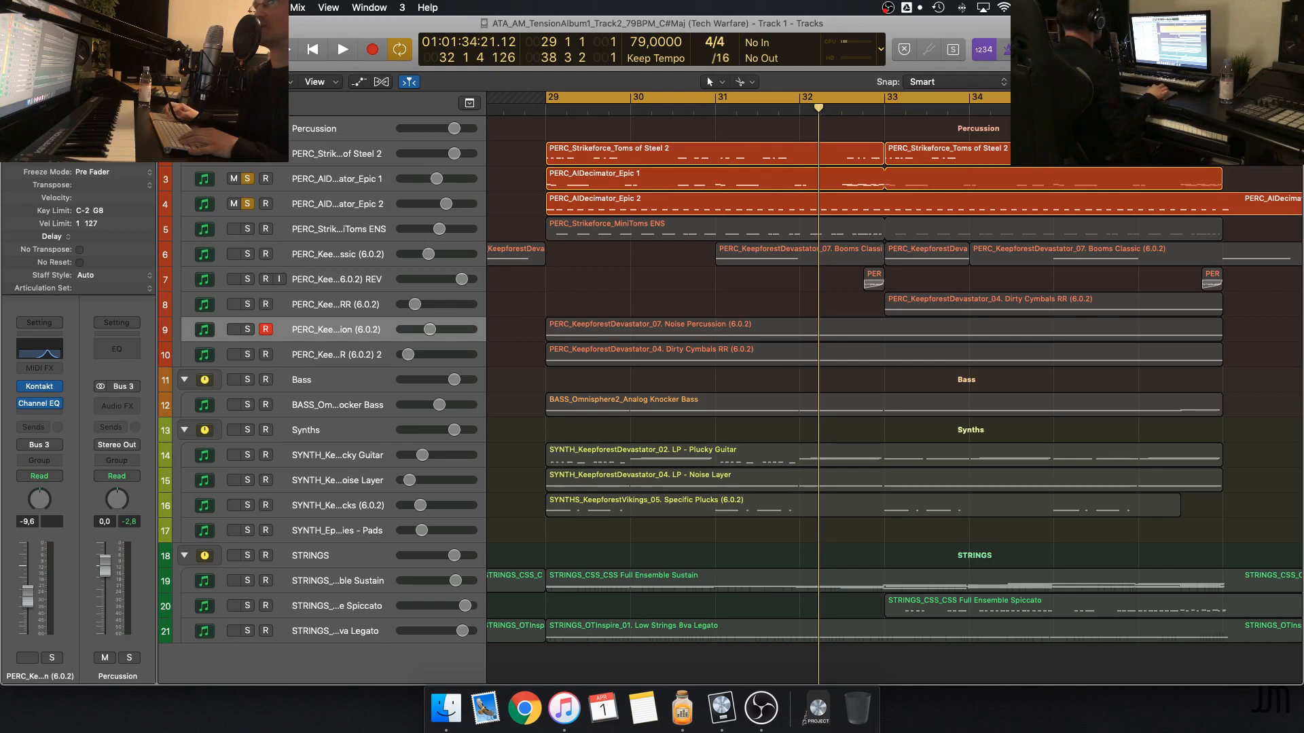
left_click(247, 128)
left_click(248, 380)
key("space")
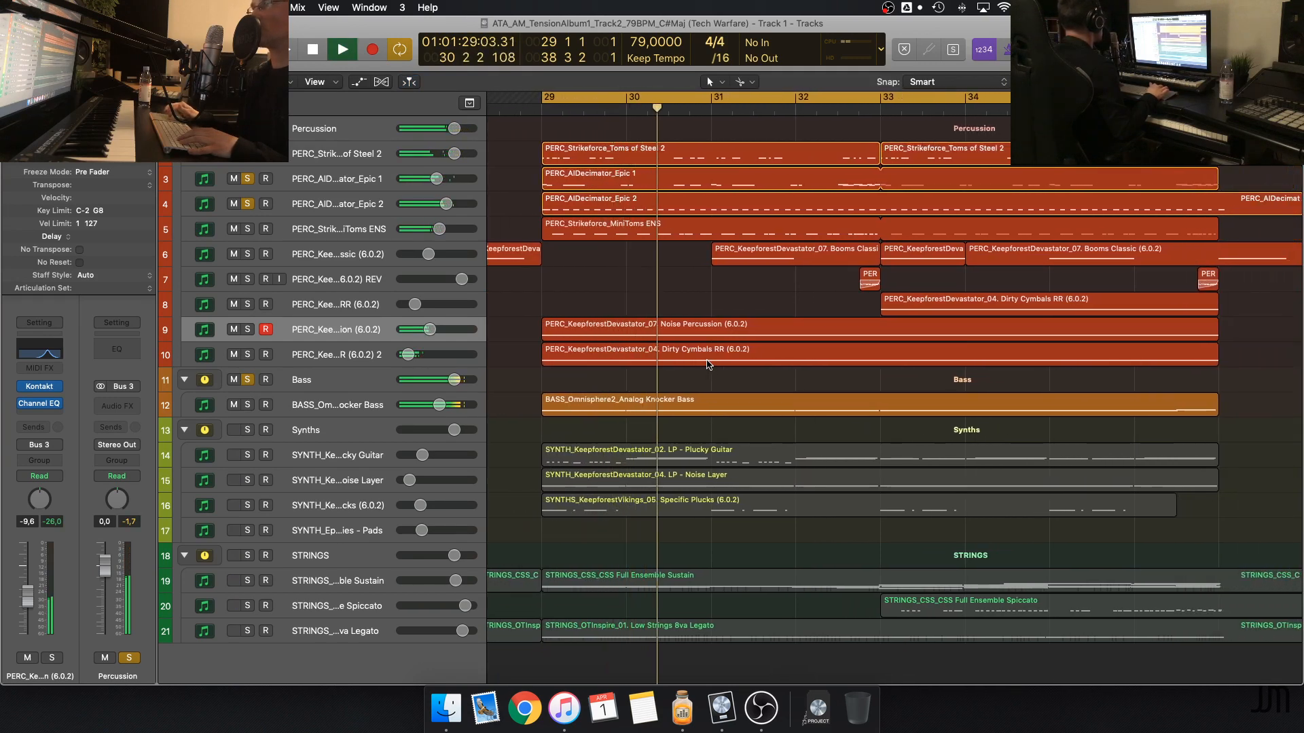
Add the Full Ensemble Sustain strings to the playing solo, stop playback, and unsolo the strings again
left_click(248, 581)
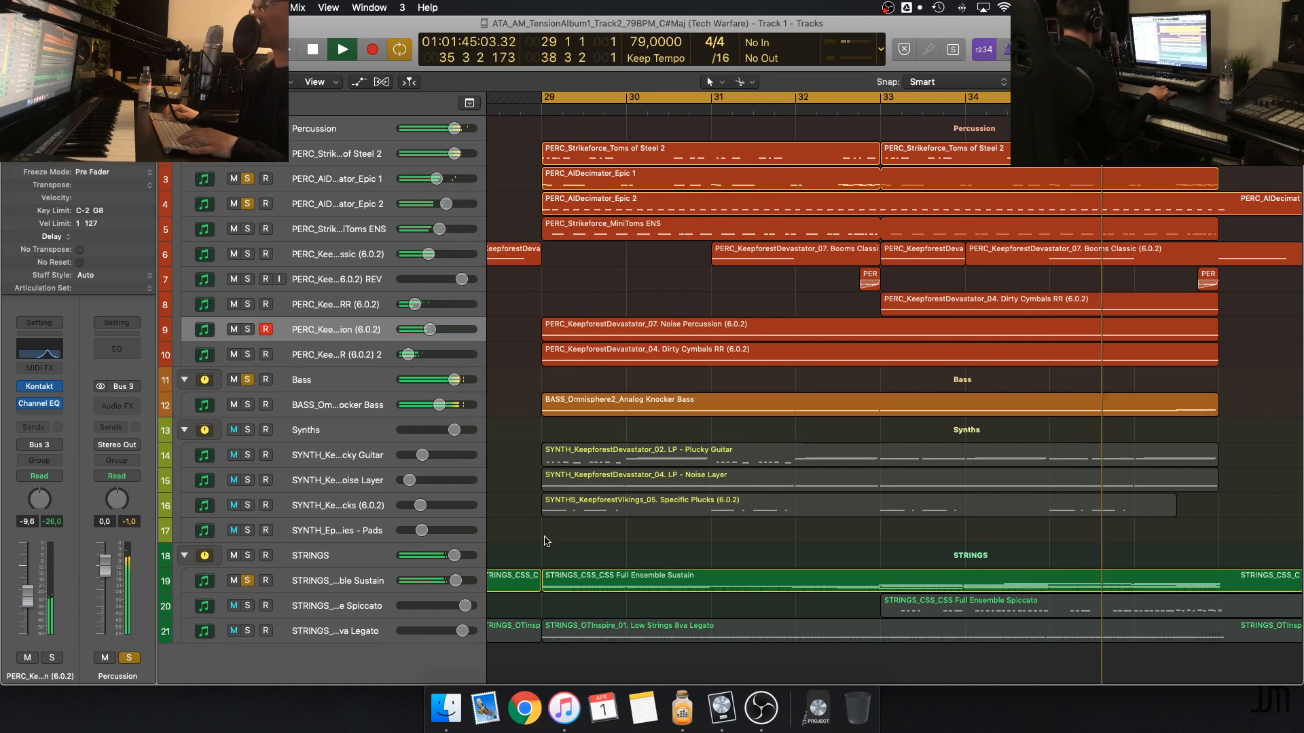
key("space")
left_click(247, 581)
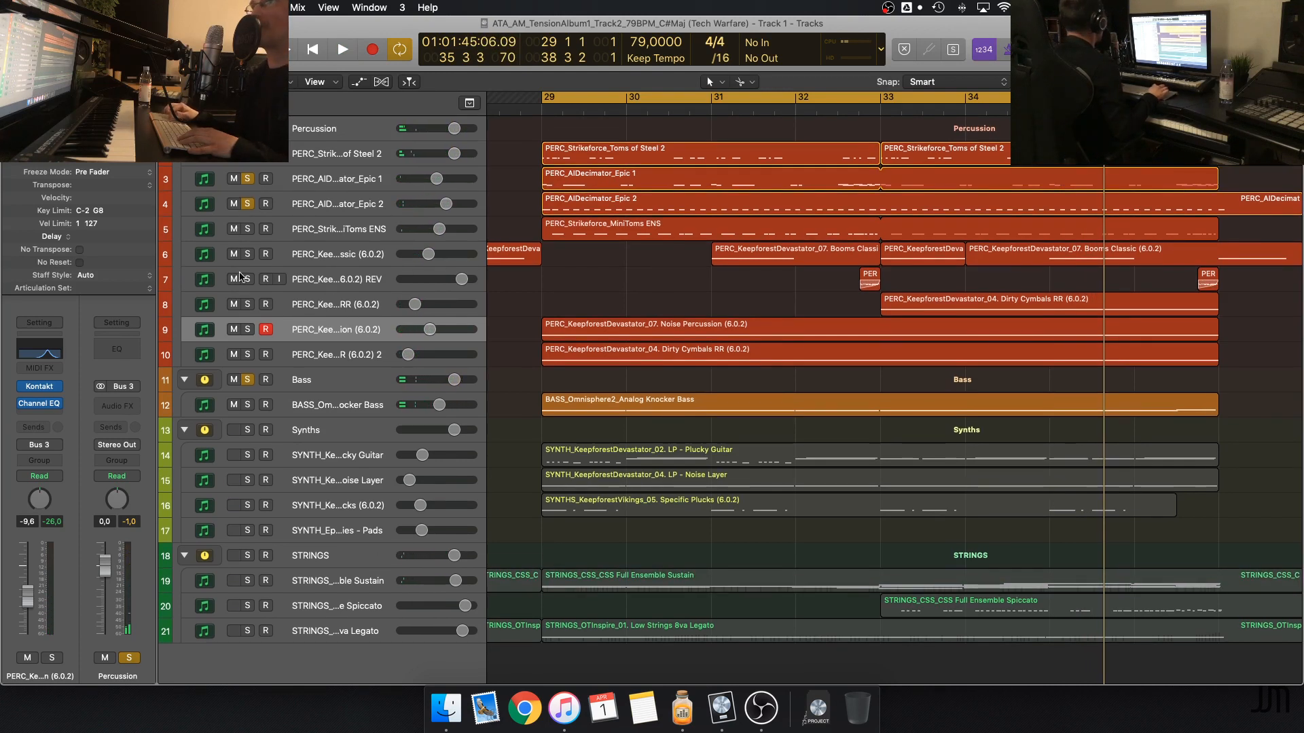
Unsolo the Bass and Percussion groups, playing only Toms of Steel 2, Epic 1 and Epic 2, and stop
left_click(248, 380)
key("space")
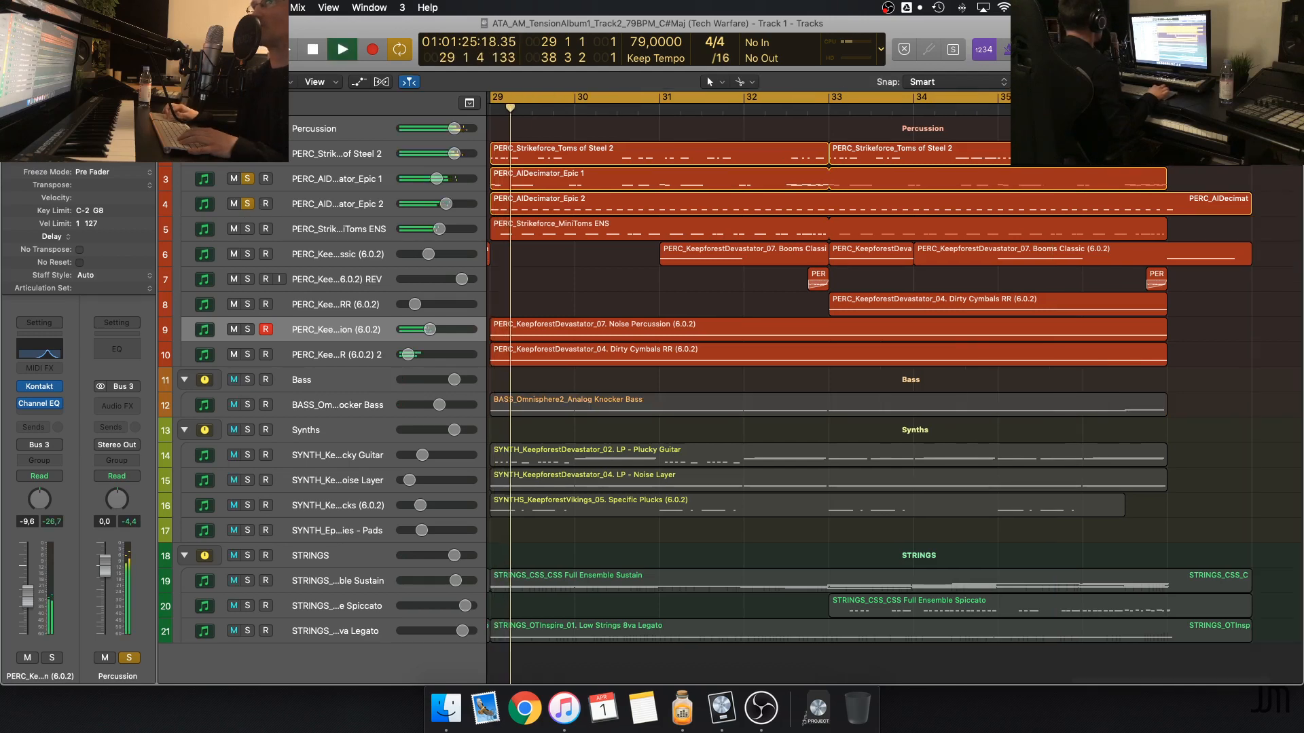
left_click(248, 128)
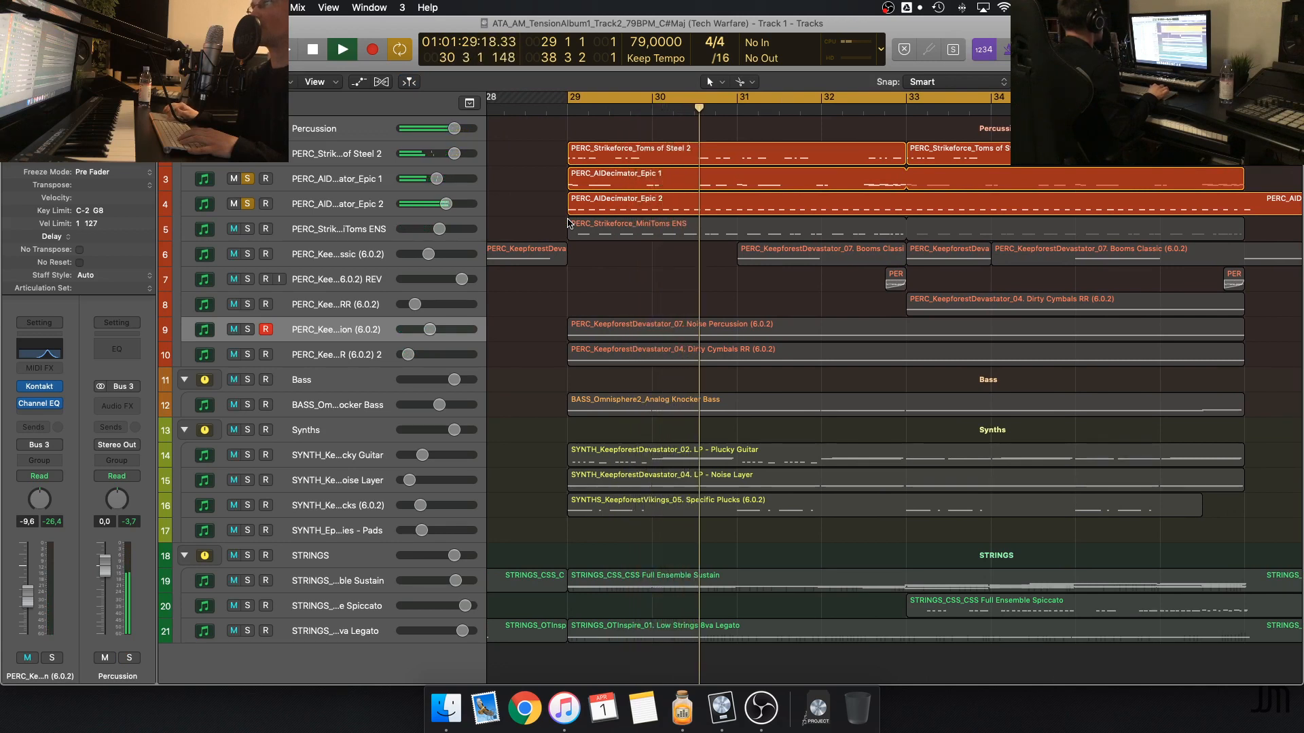
key("space")
Select the AIDecimator Epic 2 region to point it out, and clear the selection
left_click(609, 201)
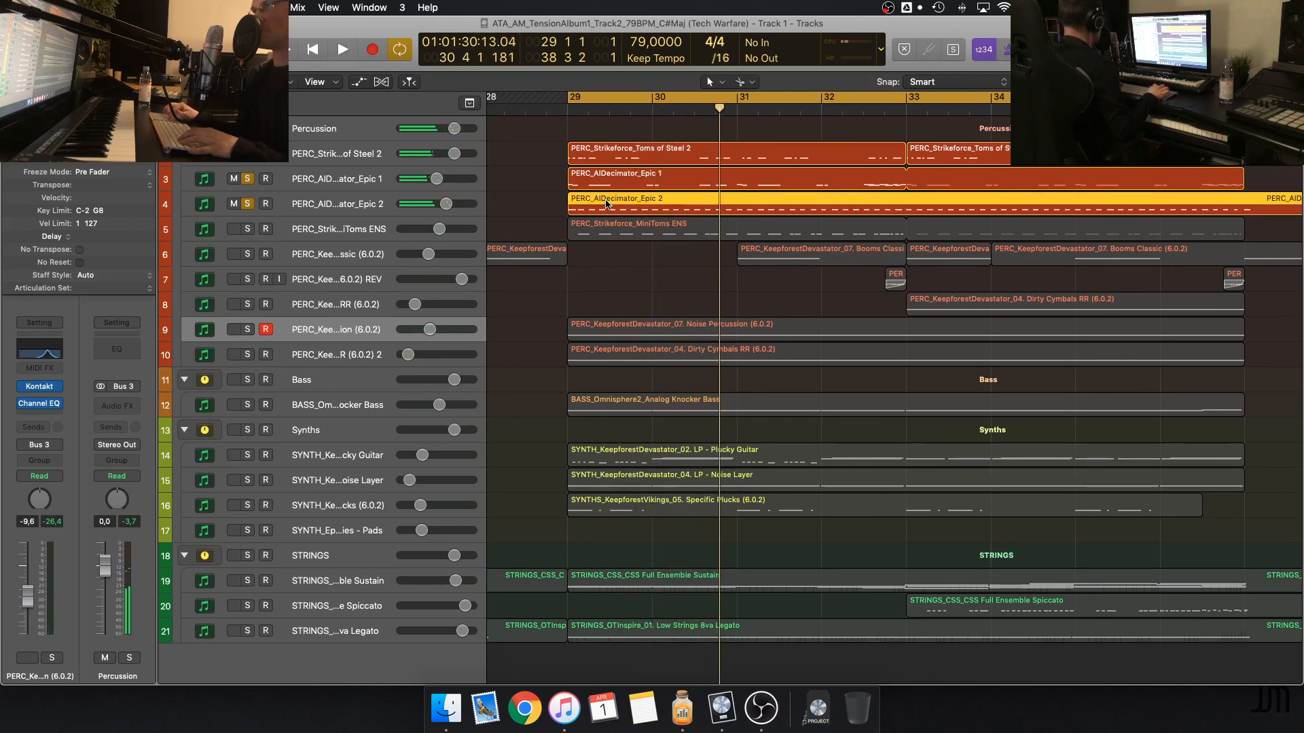
left_click(551, 209)
left_click(595, 211)
left_click(543, 205)
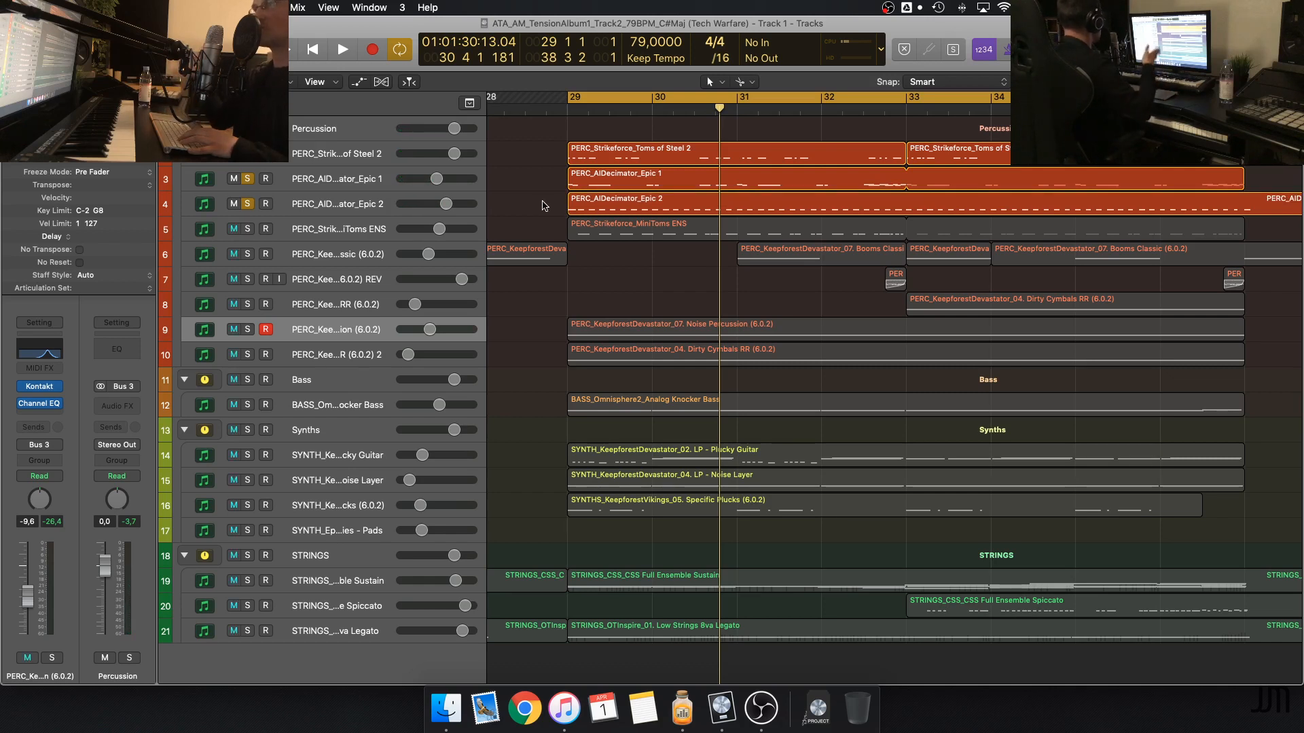
Unsolo the AIDecimator Epic 2 track and play only Toms of Steel 2 with Epic 1 for comparison
left_click(249, 205)
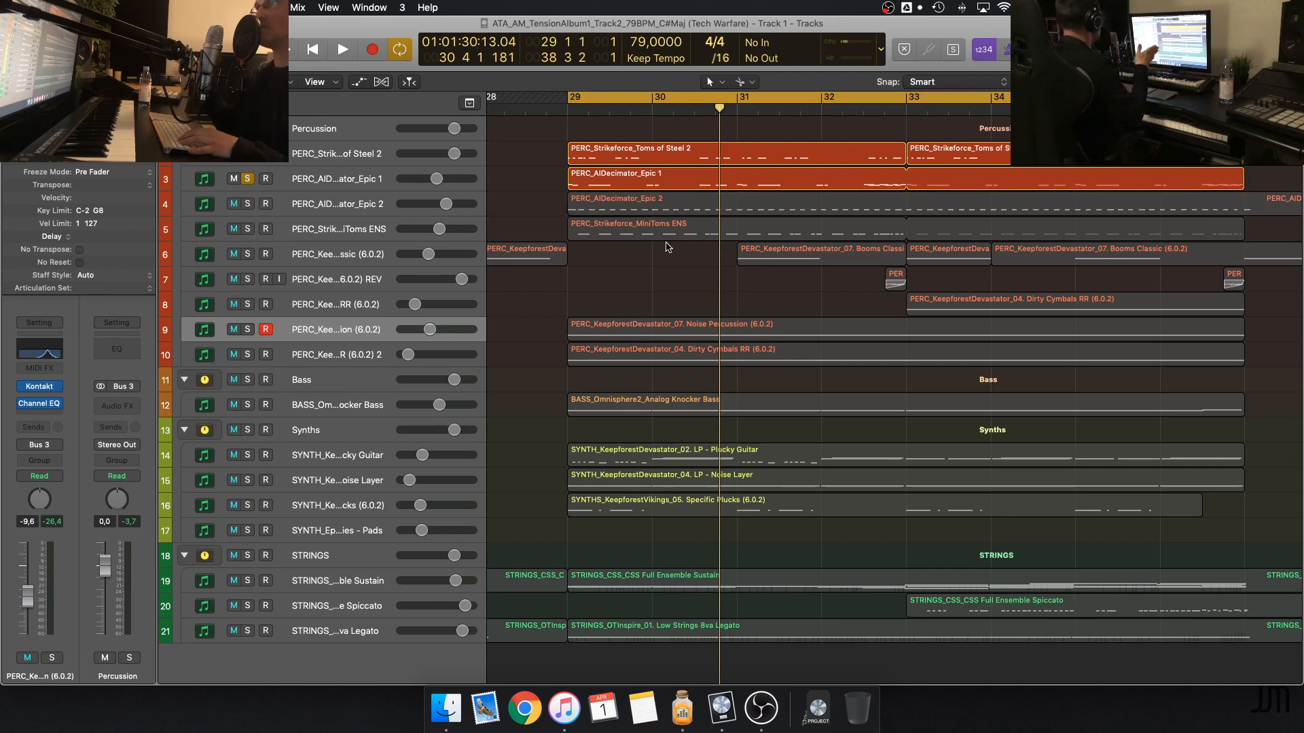
key("space")
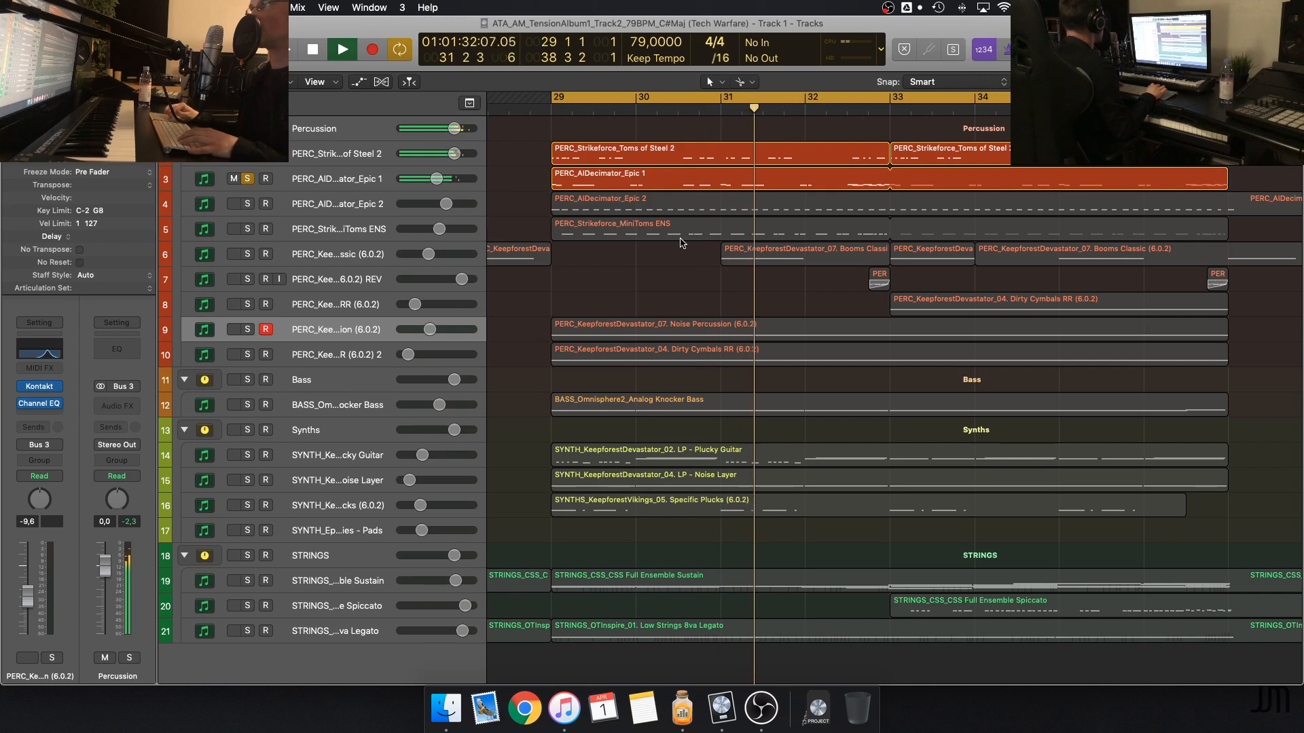
key("space")
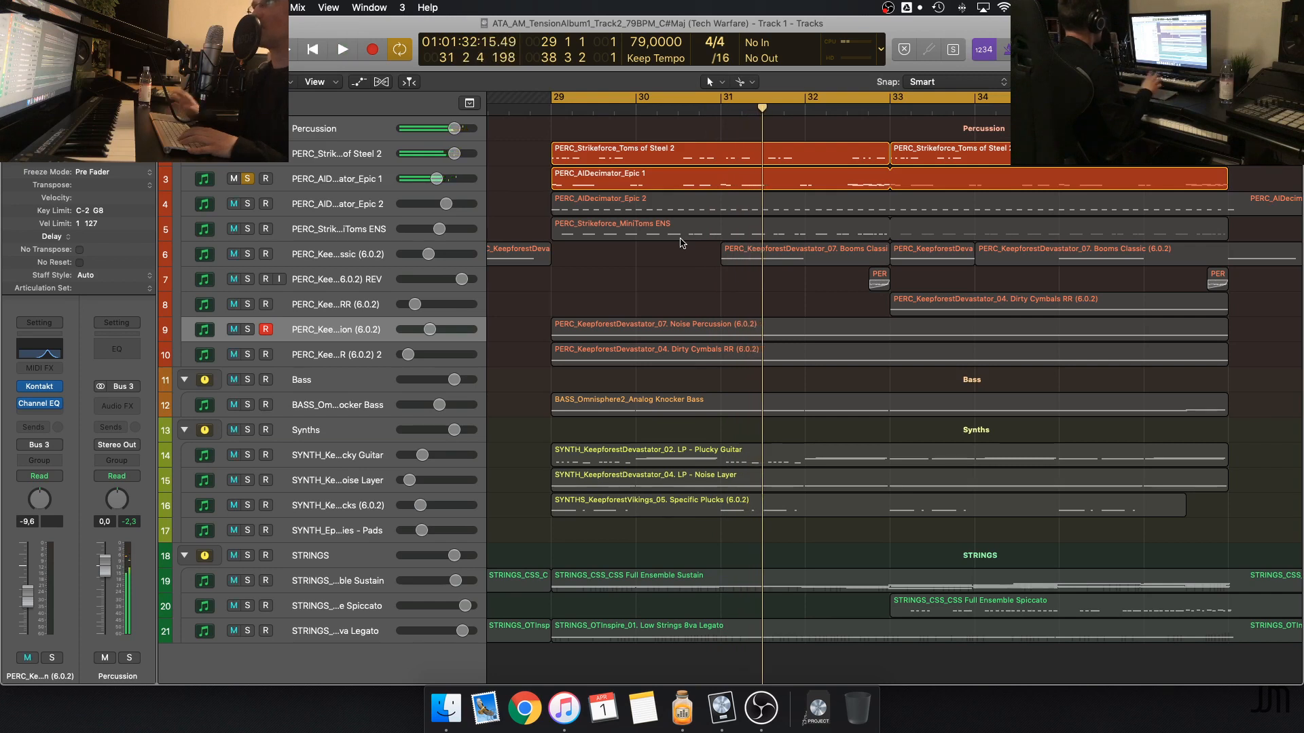
Solo the AIDecimator Epic 2 track again, play it with Toms of Steel 2 and Epic 1, and stop
left_click(248, 204)
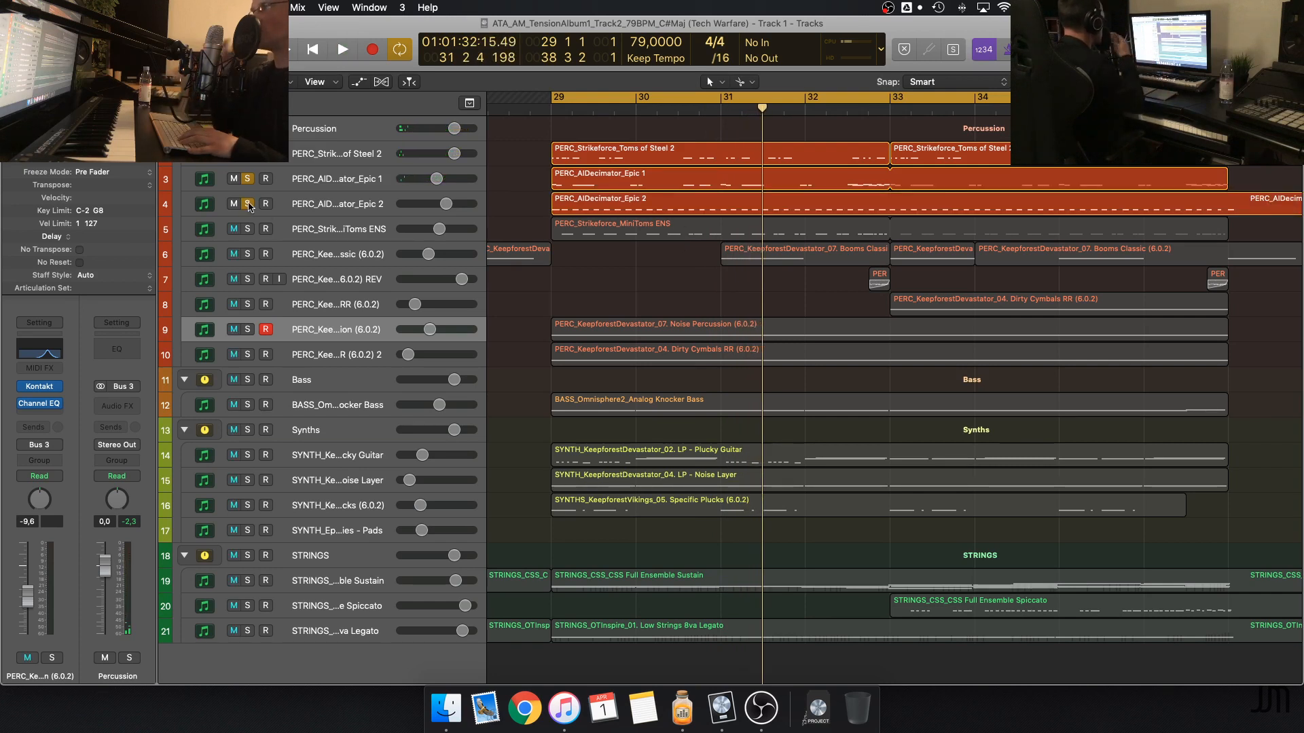
key("space")
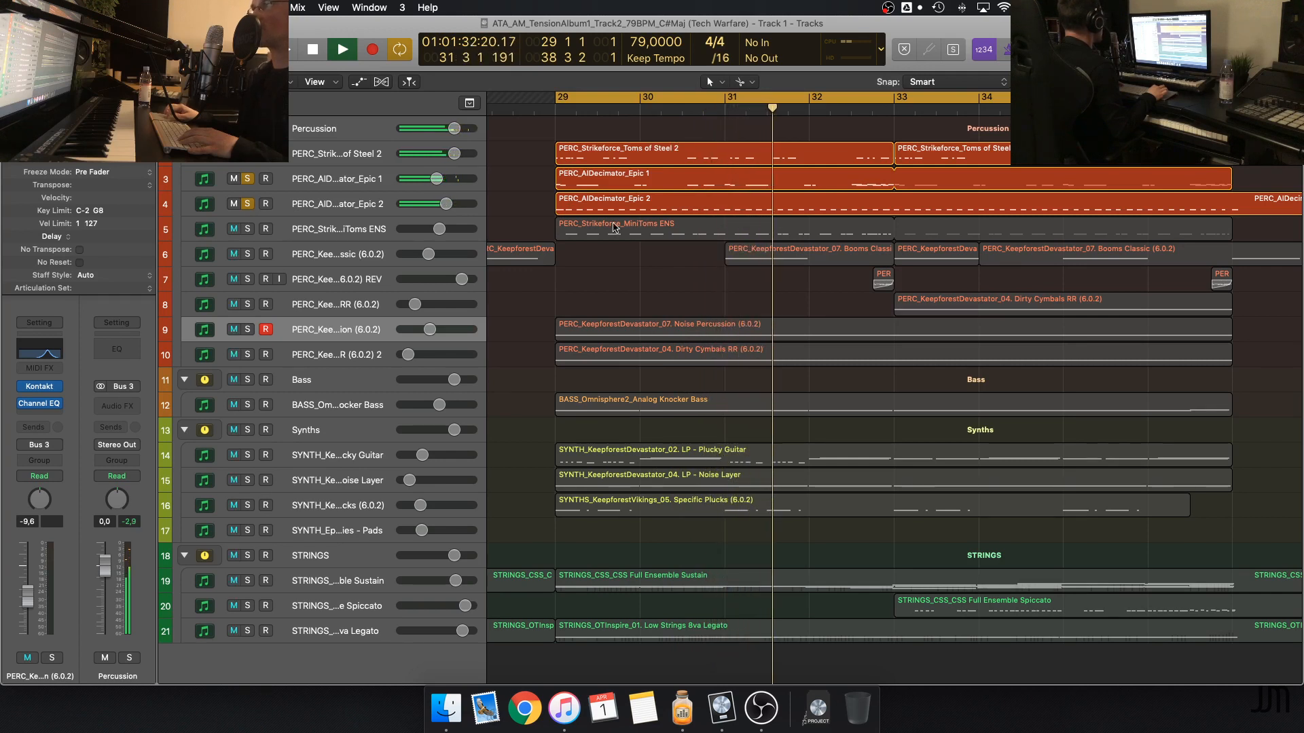
key("space")
Select the AIDecimator Epic 2 and Toms of Steel 2 tracks in turn, ending on Epic 2 with its region deselected
left_click(579, 210)
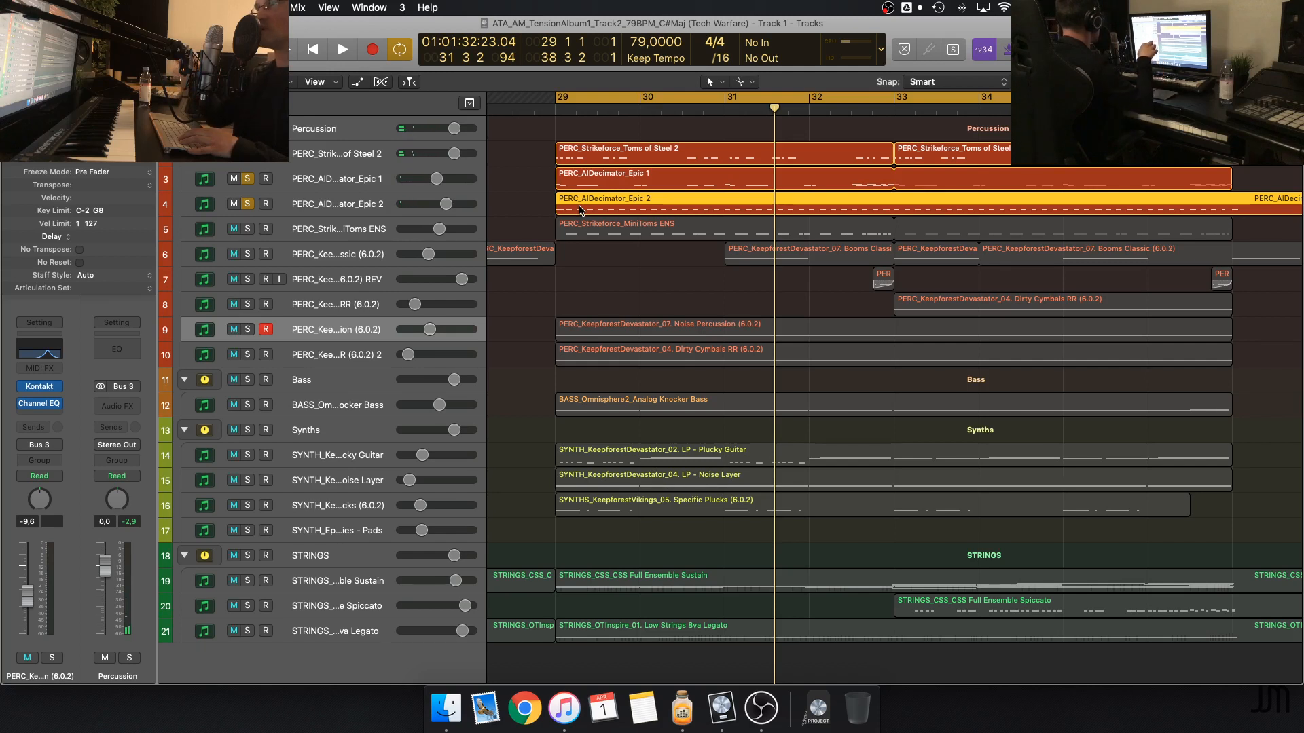
left_click(379, 206)
left_click(356, 163)
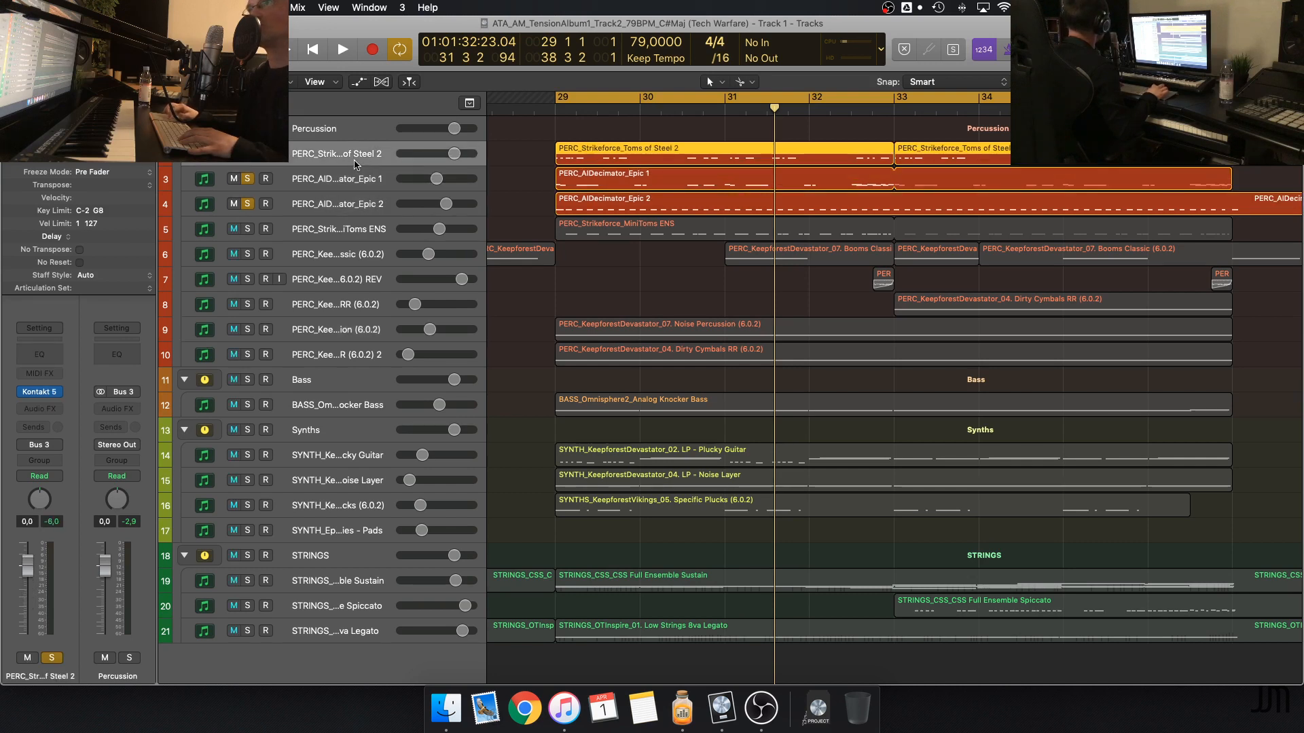
left_click(360, 203)
left_click(517, 225)
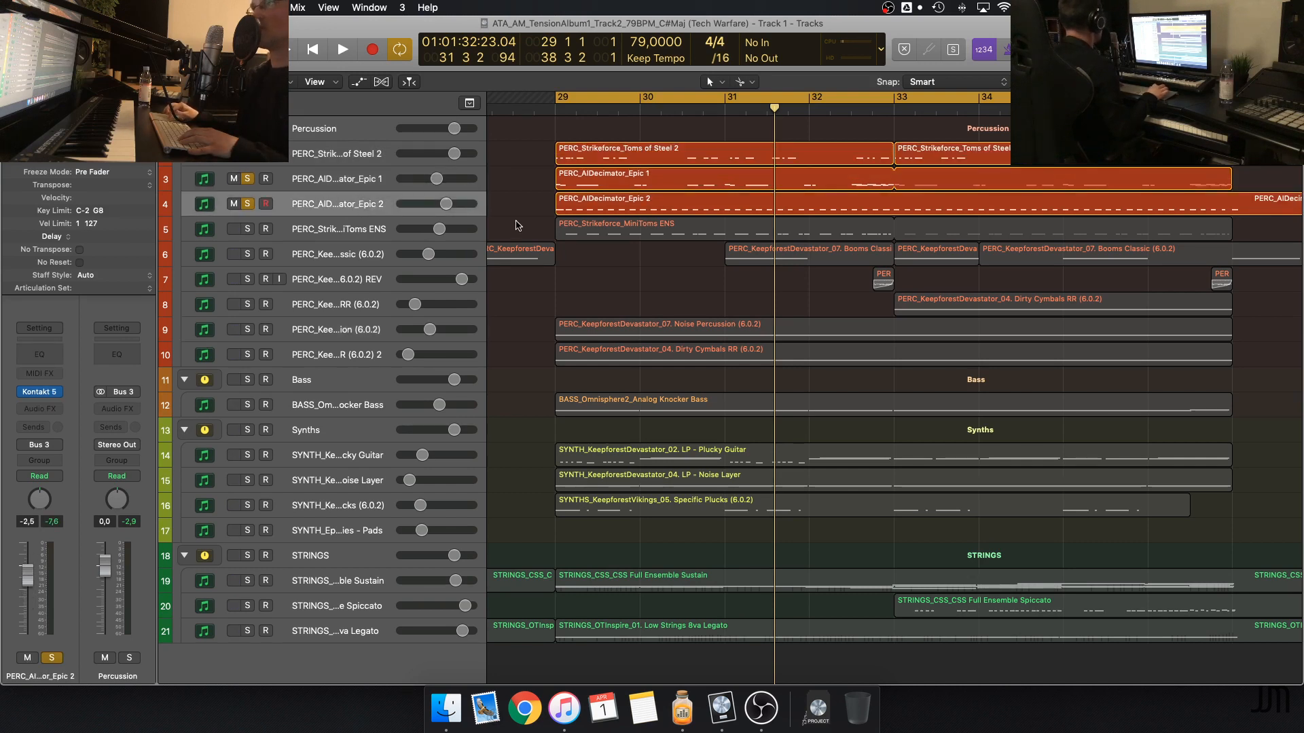
Solo and select the Strikeforce MiniToms ENS track and play it with the other soloed percussion from bar 29
left_click(247, 230)
left_click(341, 231)
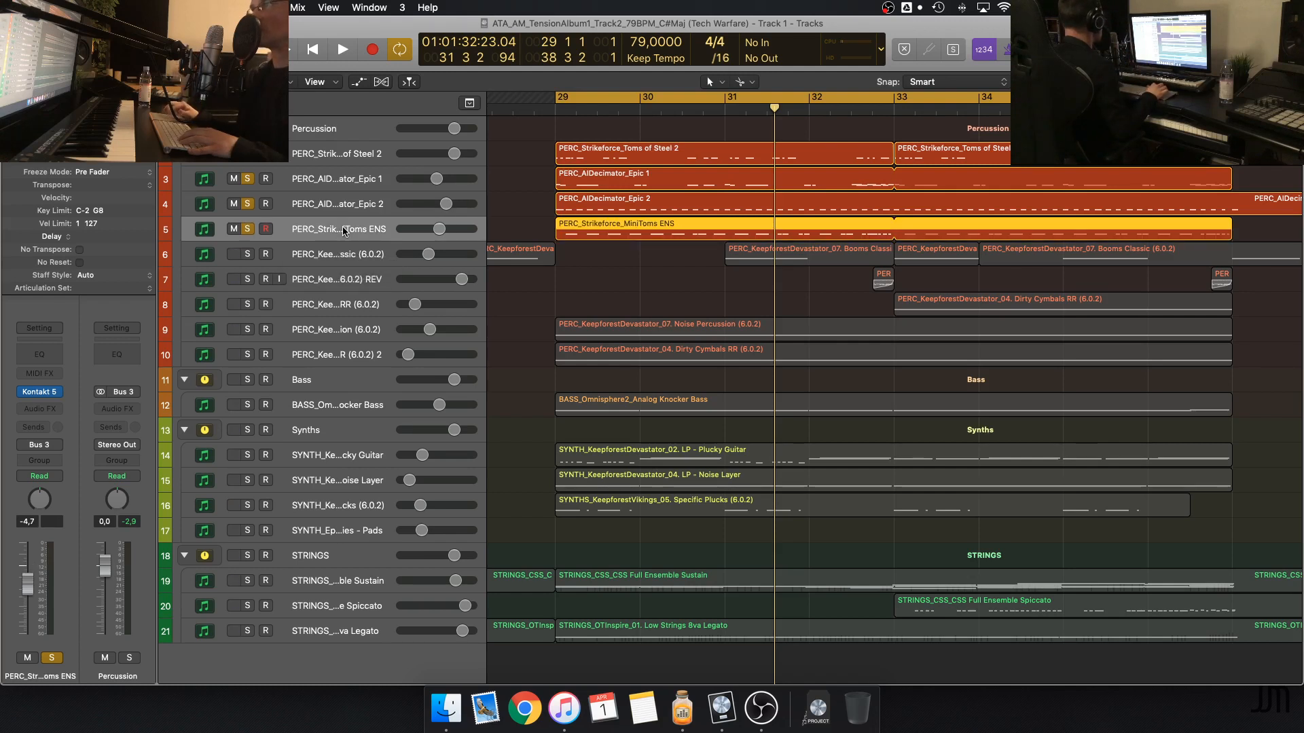
key("space")
scroll(604, 334, "left", 5)
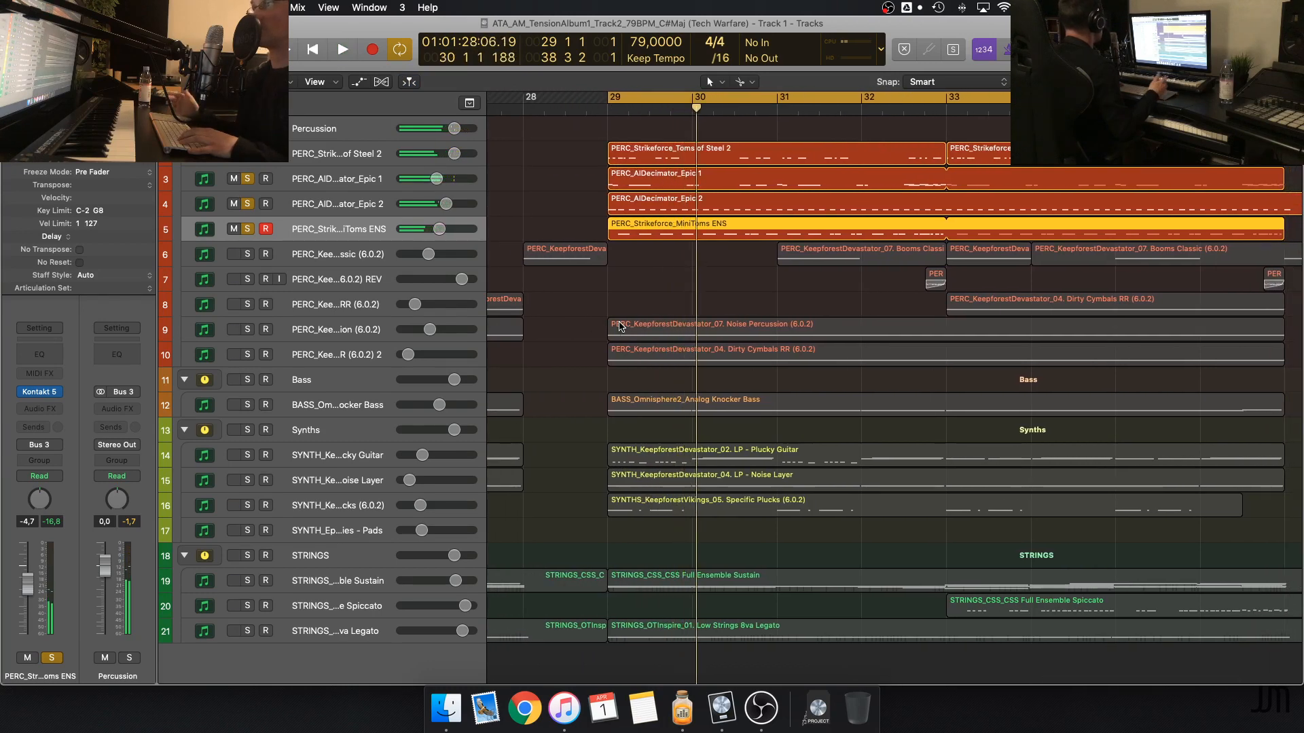
Restart playback from bar 29 and add the Booms Classic track to the soloed percussion
key("space")
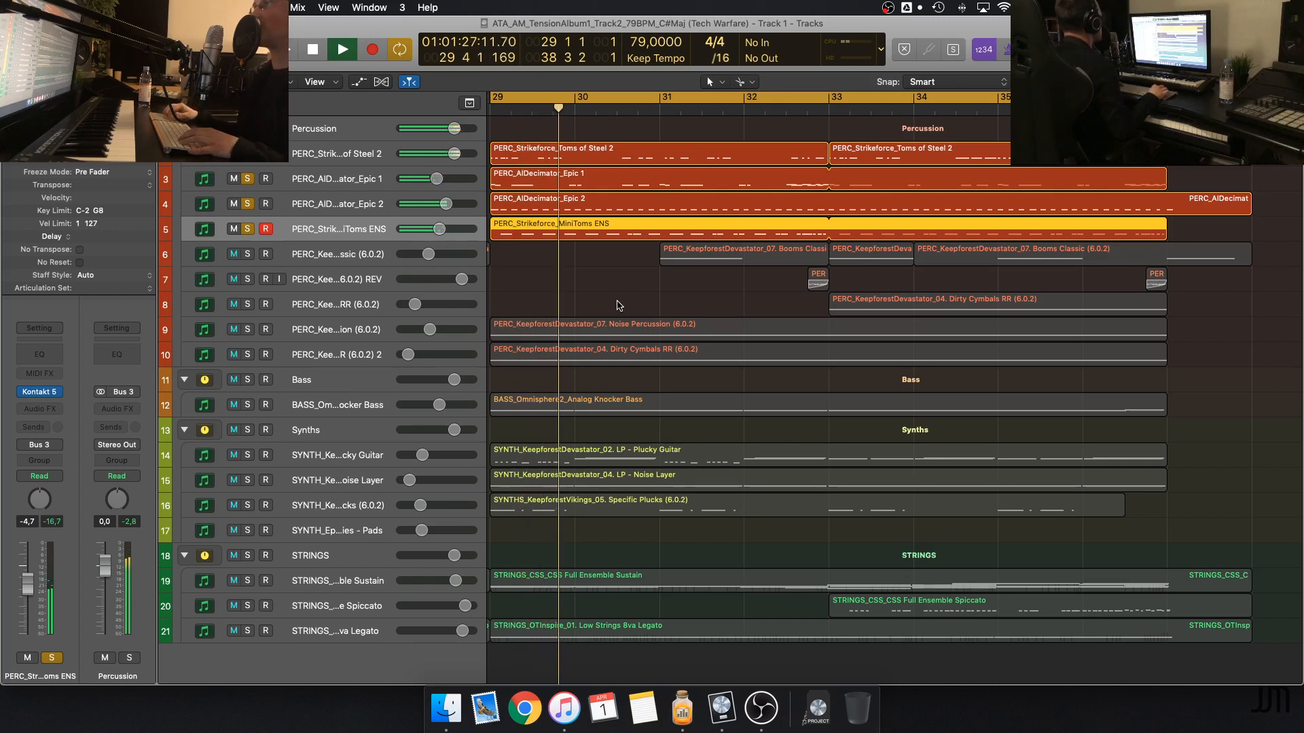
left_click(247, 255)
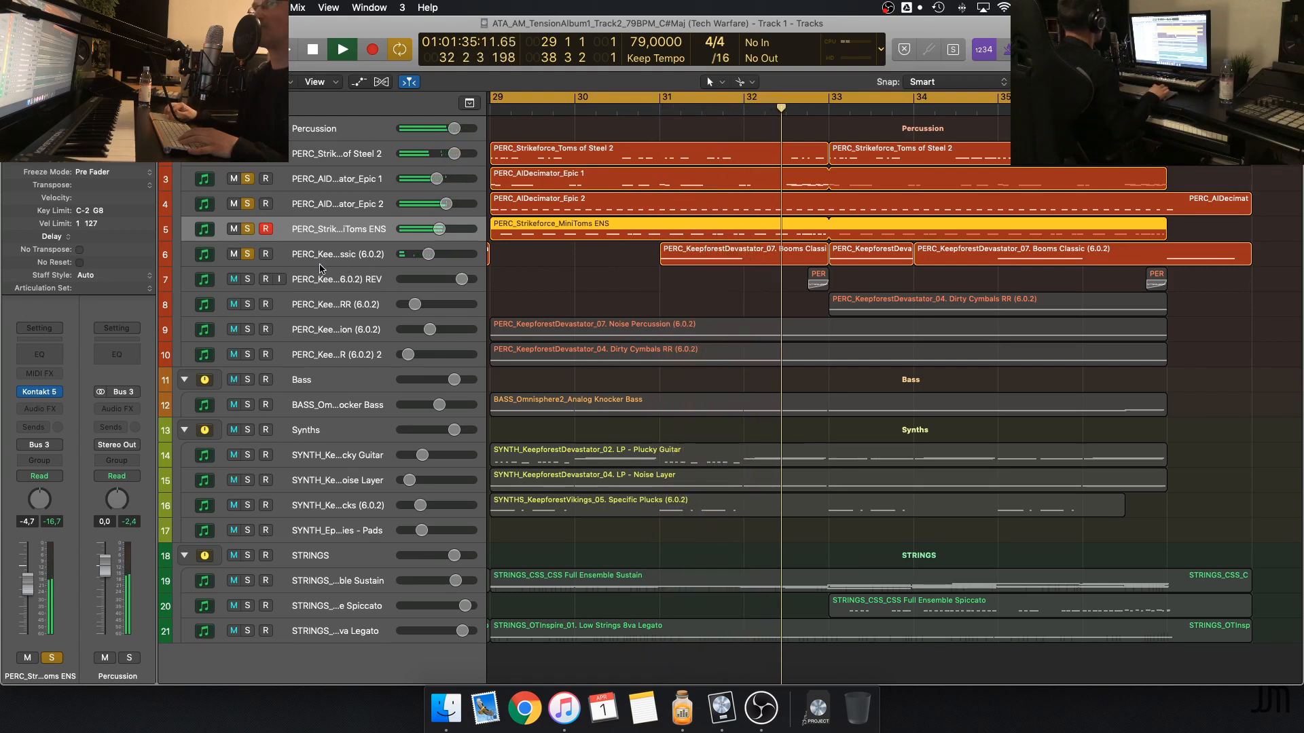
Add the reversed Booms Classic track to the soloed percussion, stop playback and clear the region selection
left_click(249, 282)
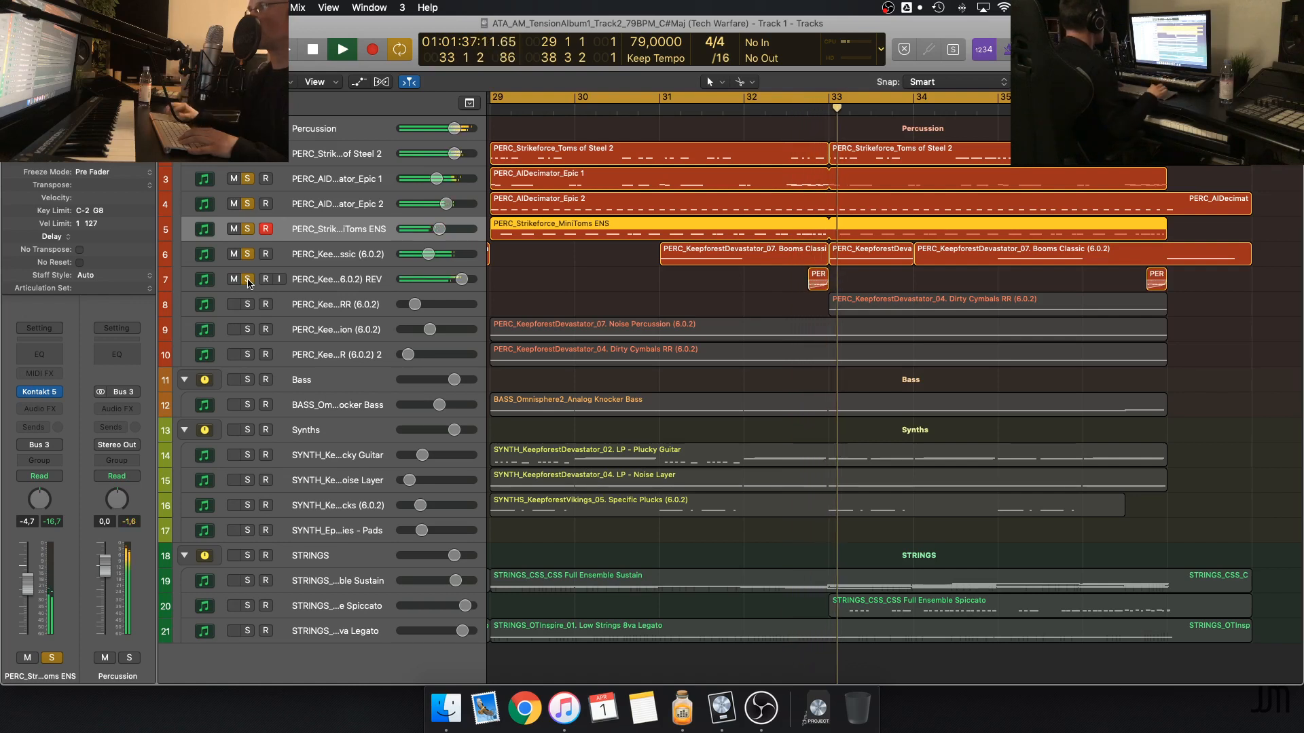
key("space")
scroll(620, 347, "left", 3)
left_click(750, 290)
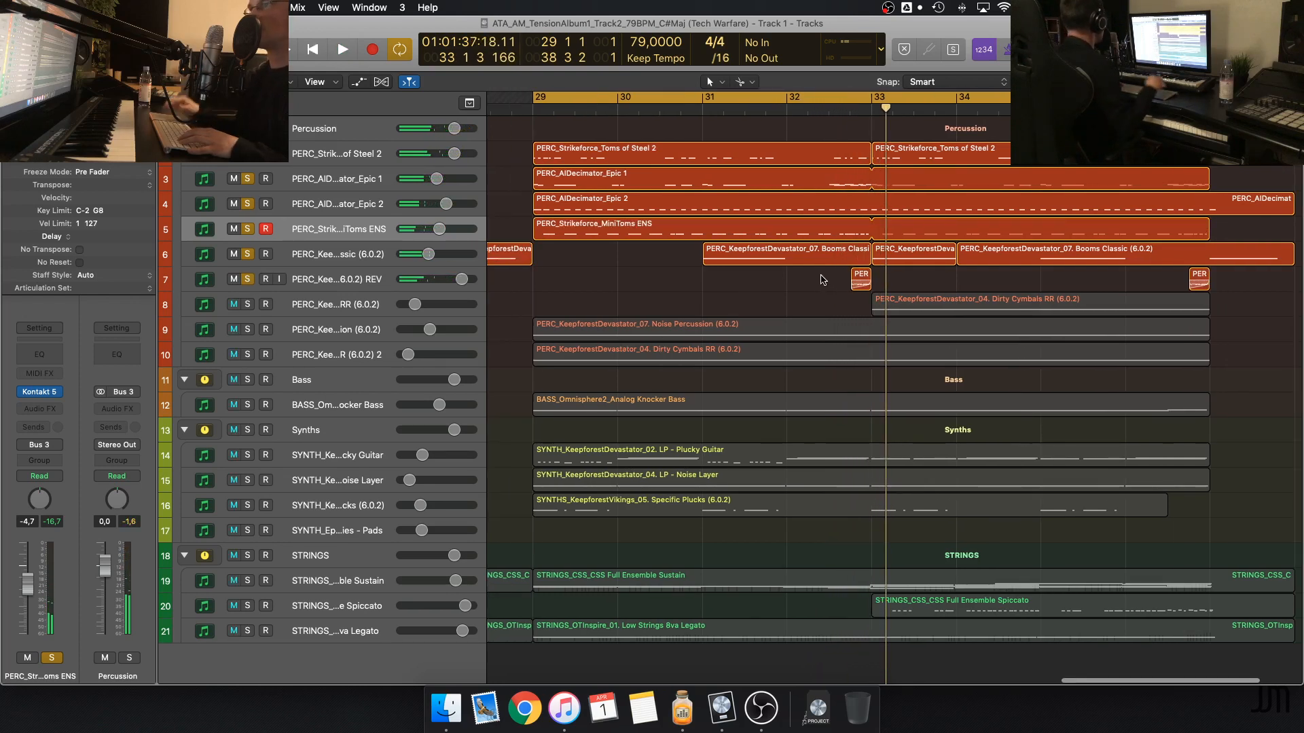
Leave only the Noise Percussion and second Dirty Cymbals RR tracks soloed and play them from bar 29
left_click(248, 330)
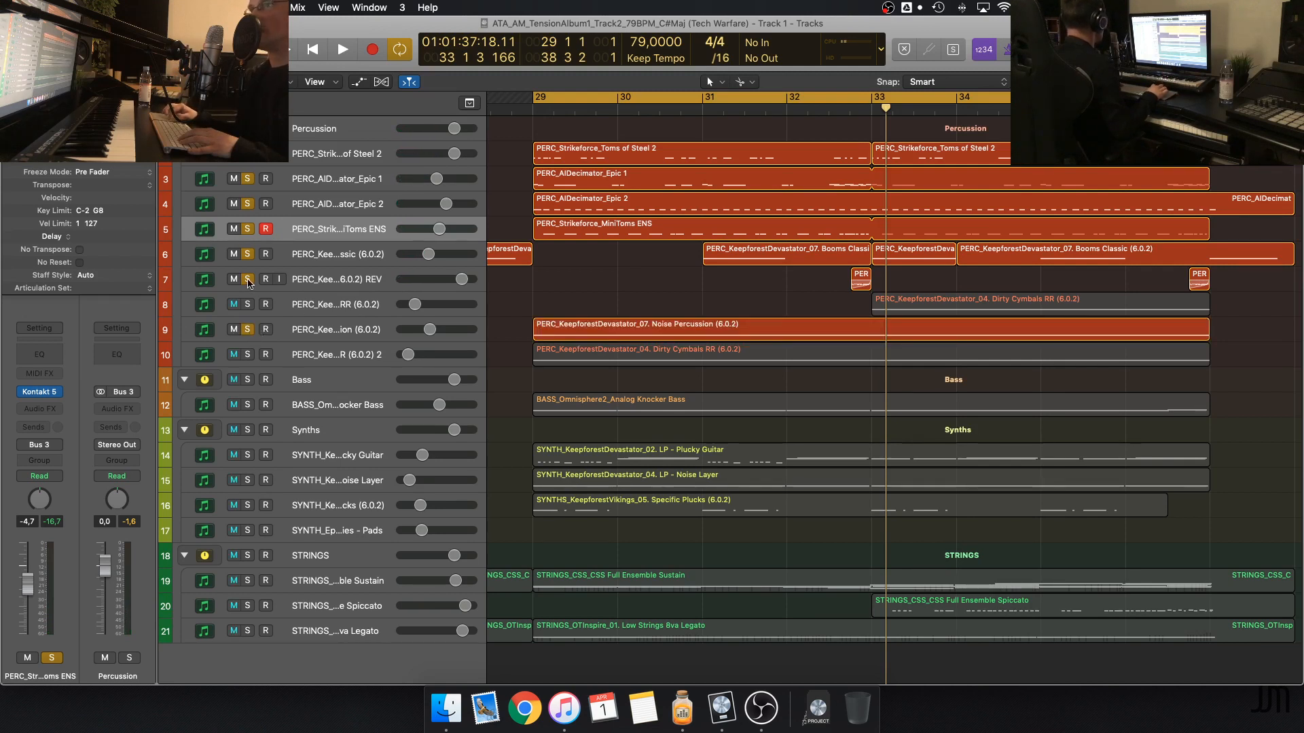
left_click_drag(249, 282, 248, 164)
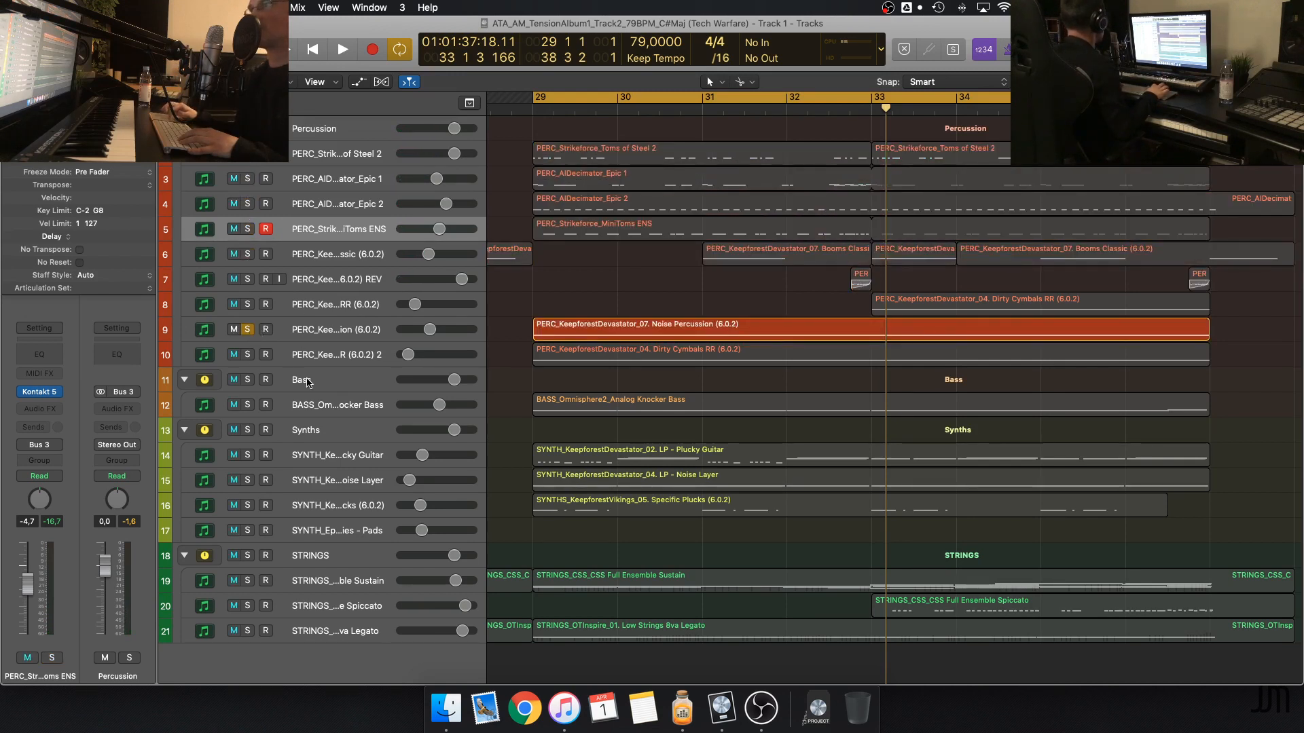
left_click(249, 356)
key("space")
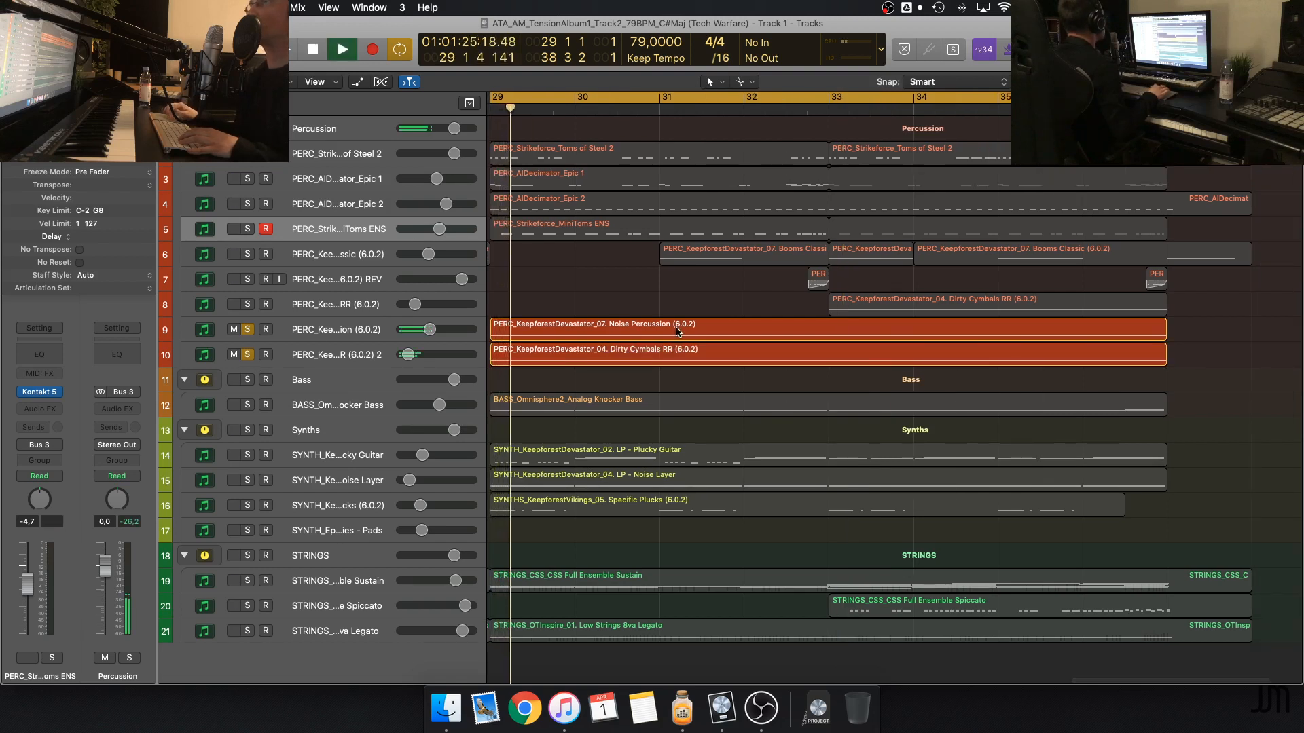
Unsolo Noise Percussion, play the second Dirty Cymbals RR track alone, and open its Kontakt instrument
left_click(367, 332)
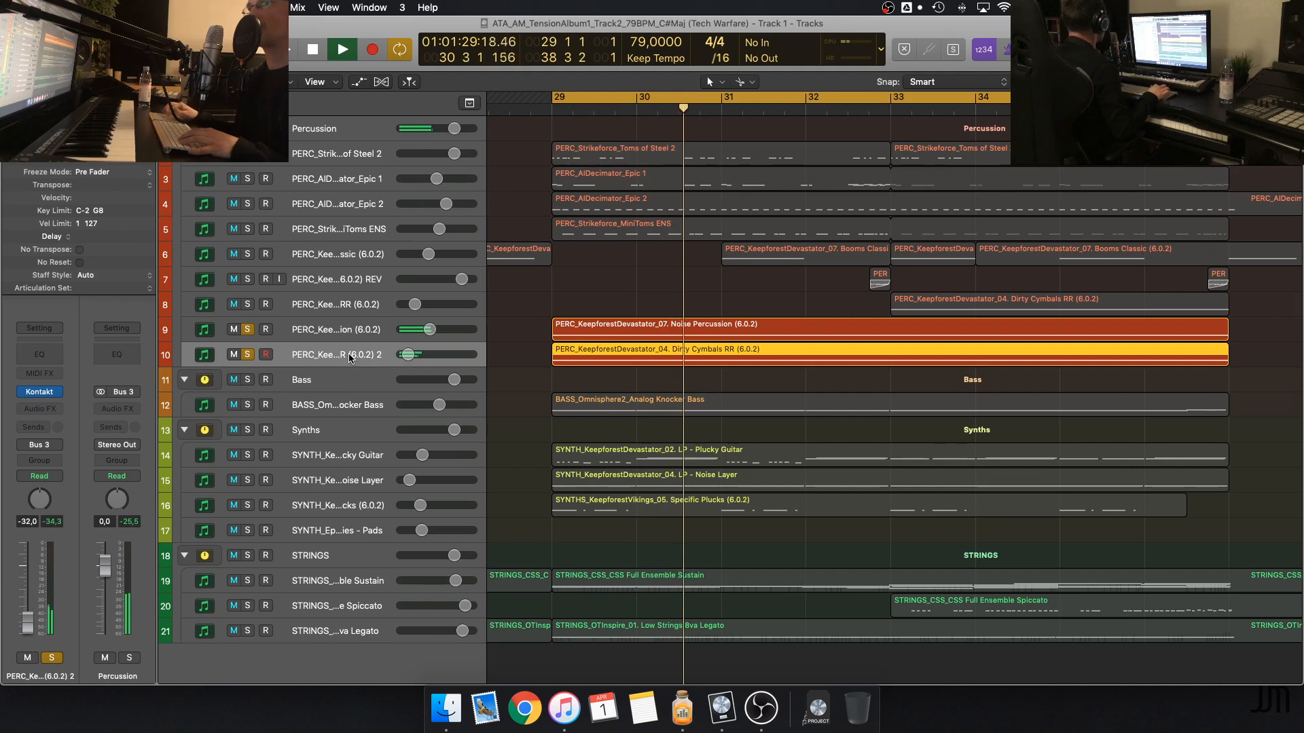
left_click(248, 330)
key("space")
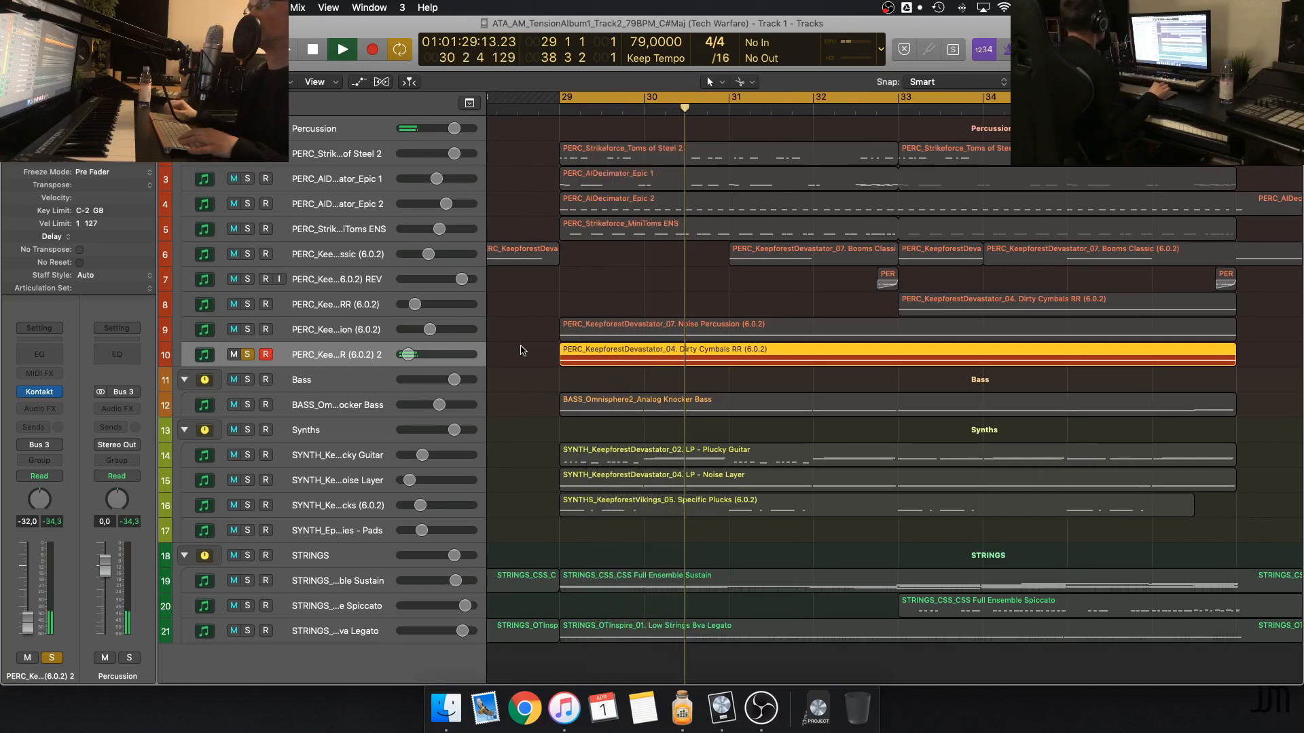
key("space")
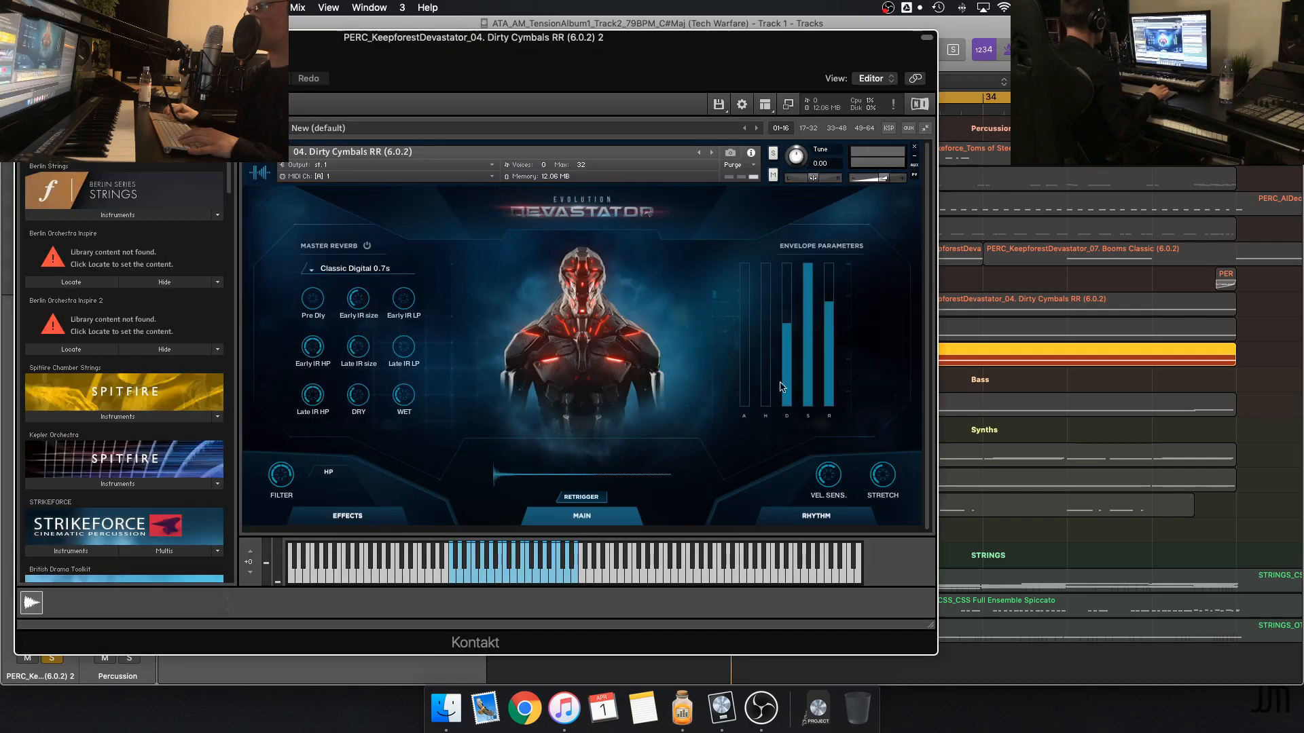
Examine the Dirty Cymbals RR rhythm page's step sequencer, pan and filter tables while the part plays
left_click(812, 518)
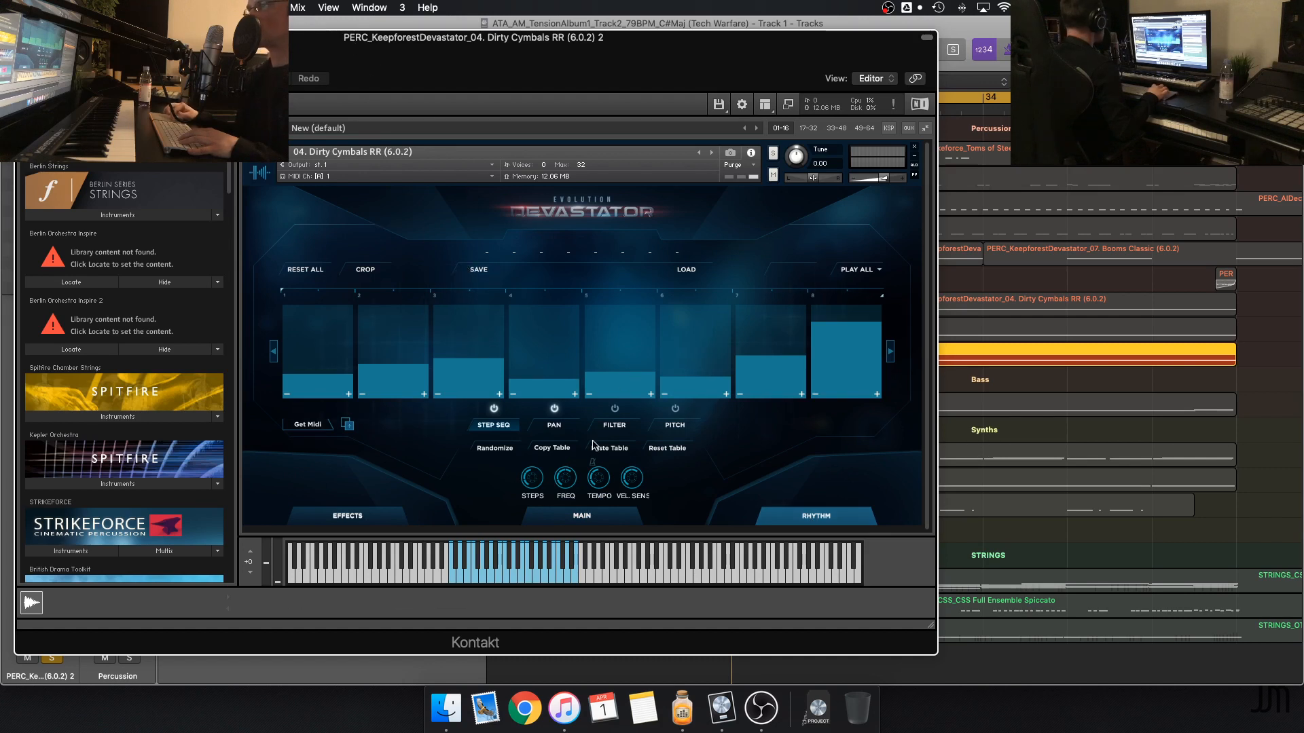
left_click(554, 425)
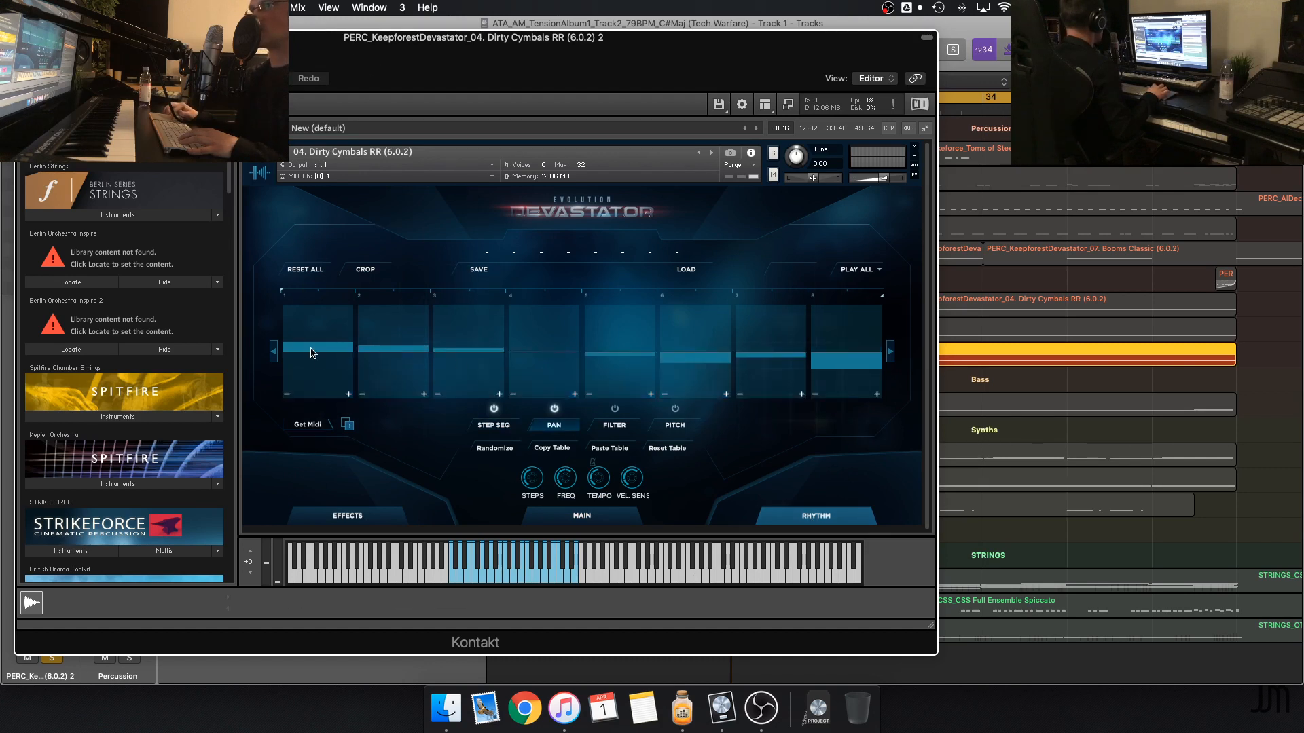
key("space")
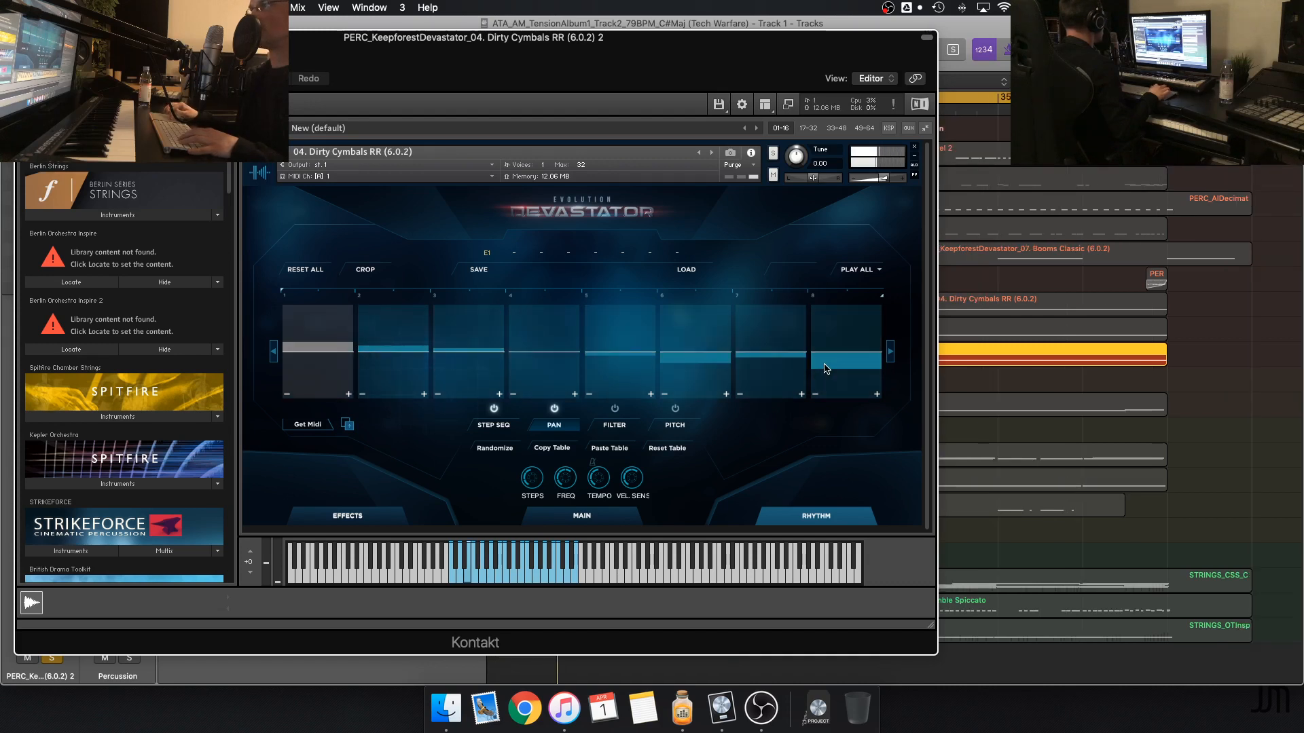
left_click(494, 425)
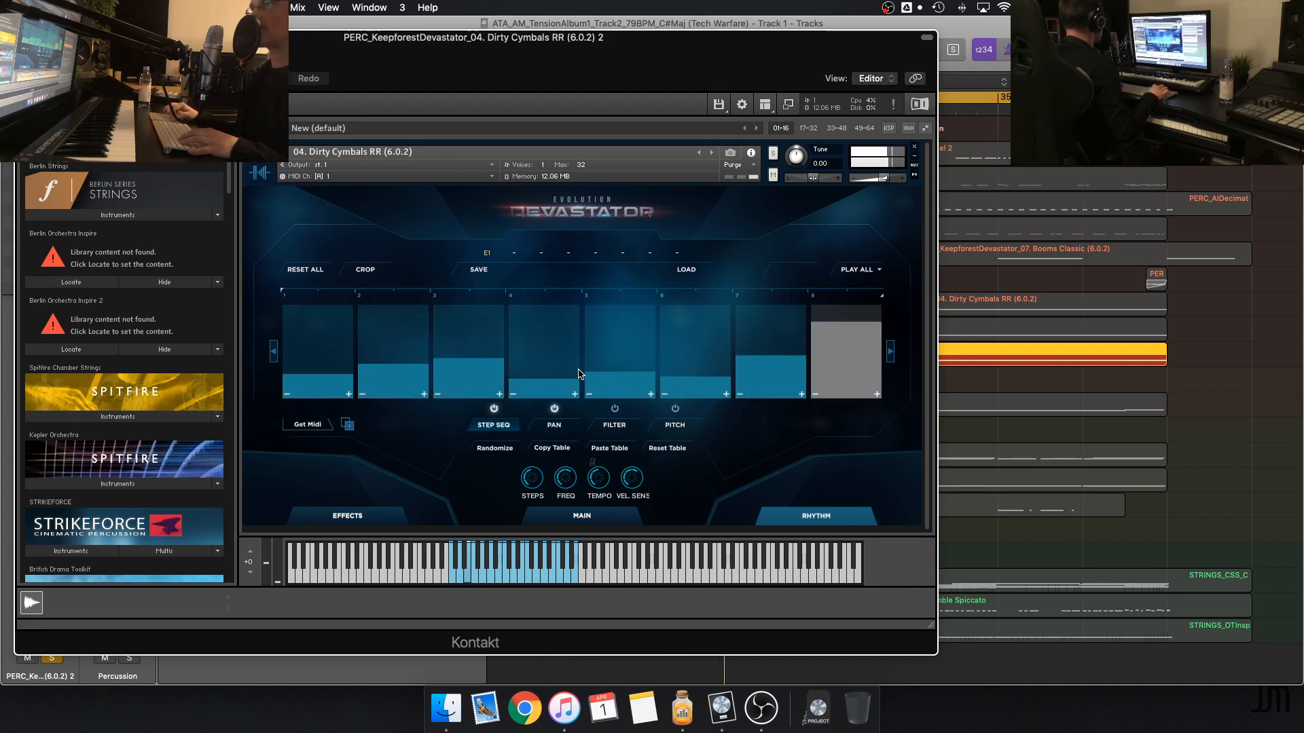
left_click(615, 425)
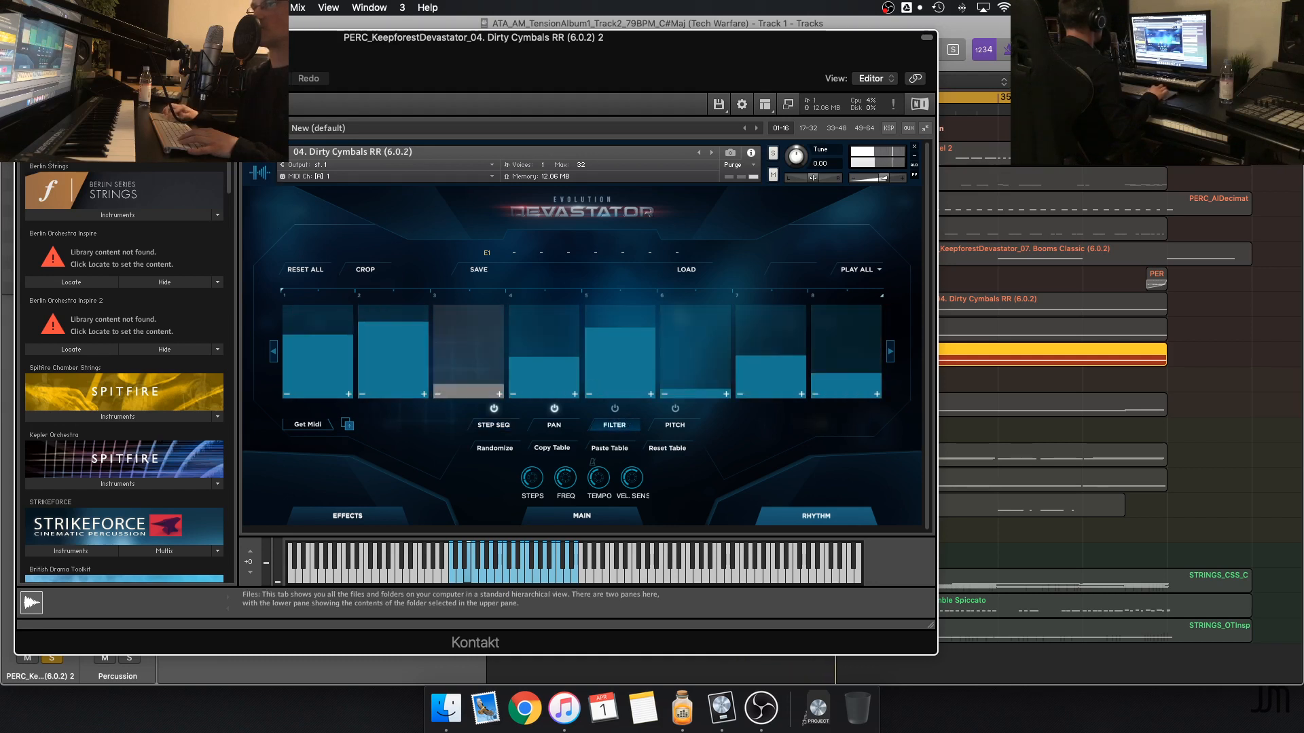
left_click(484, 425)
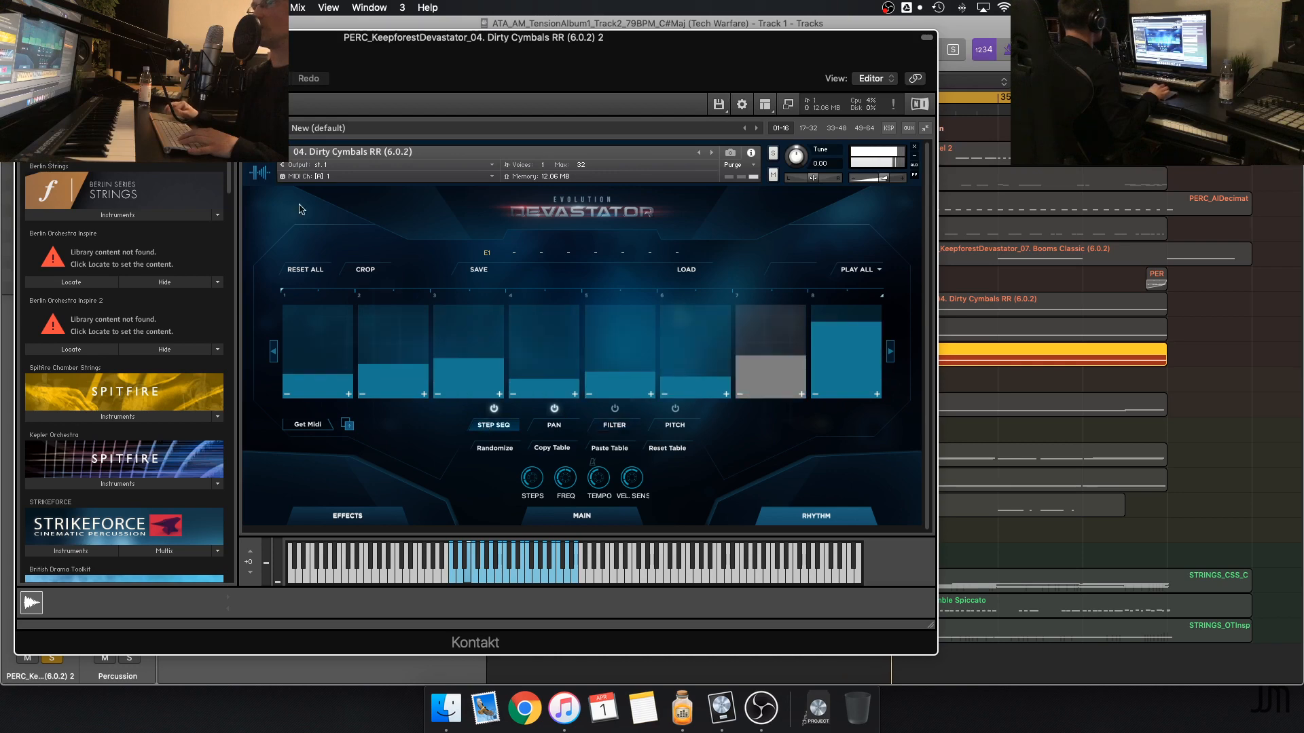
Close the cymbals instrument, switch the solo to the Noise Percussion track and play it from bar 29
left_click(23, 38)
scroll(679, 329, "left", 2)
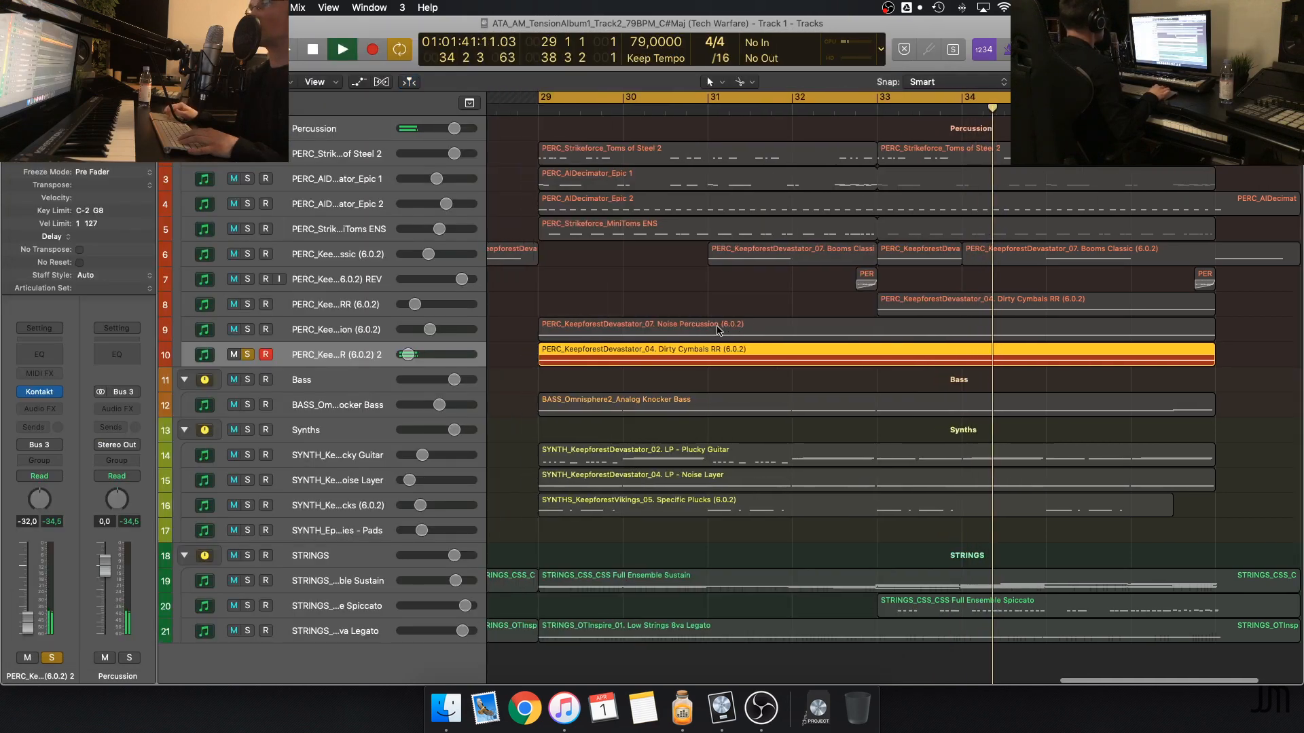
key("space")
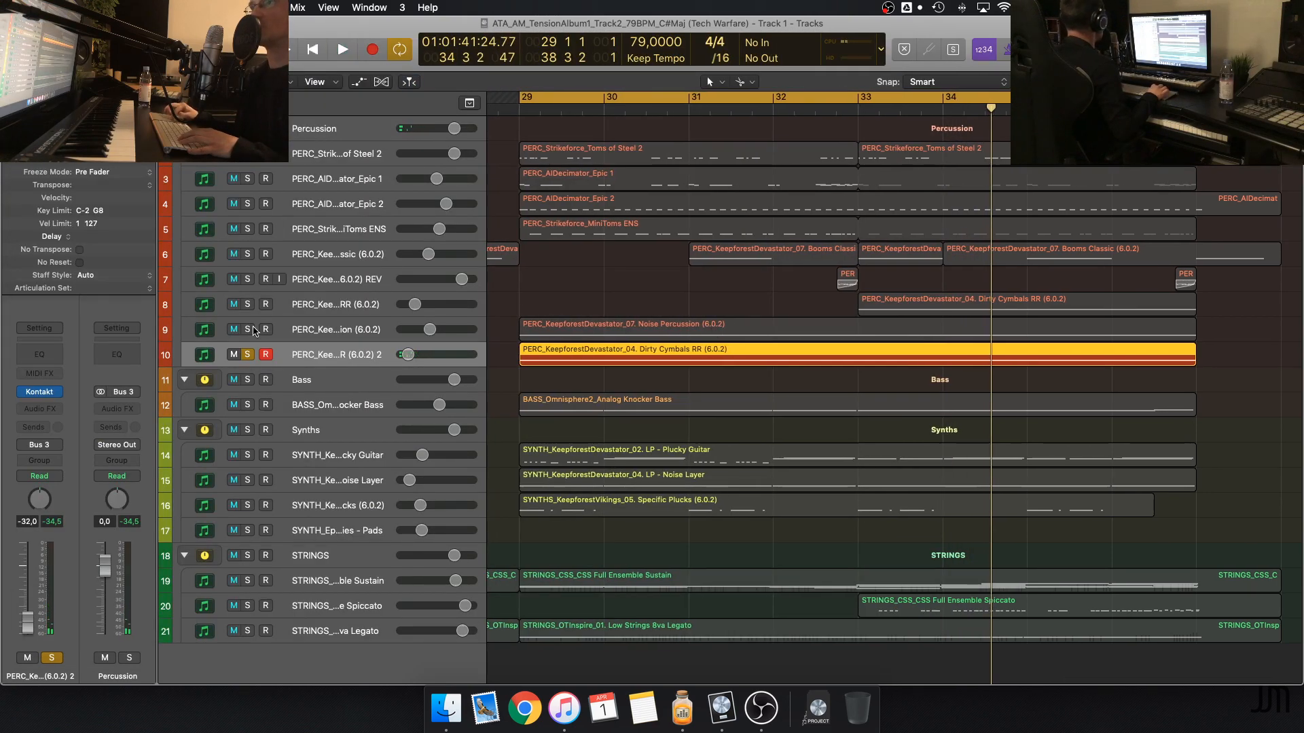
left_click(247, 330)
key("space")
left_click(248, 354)
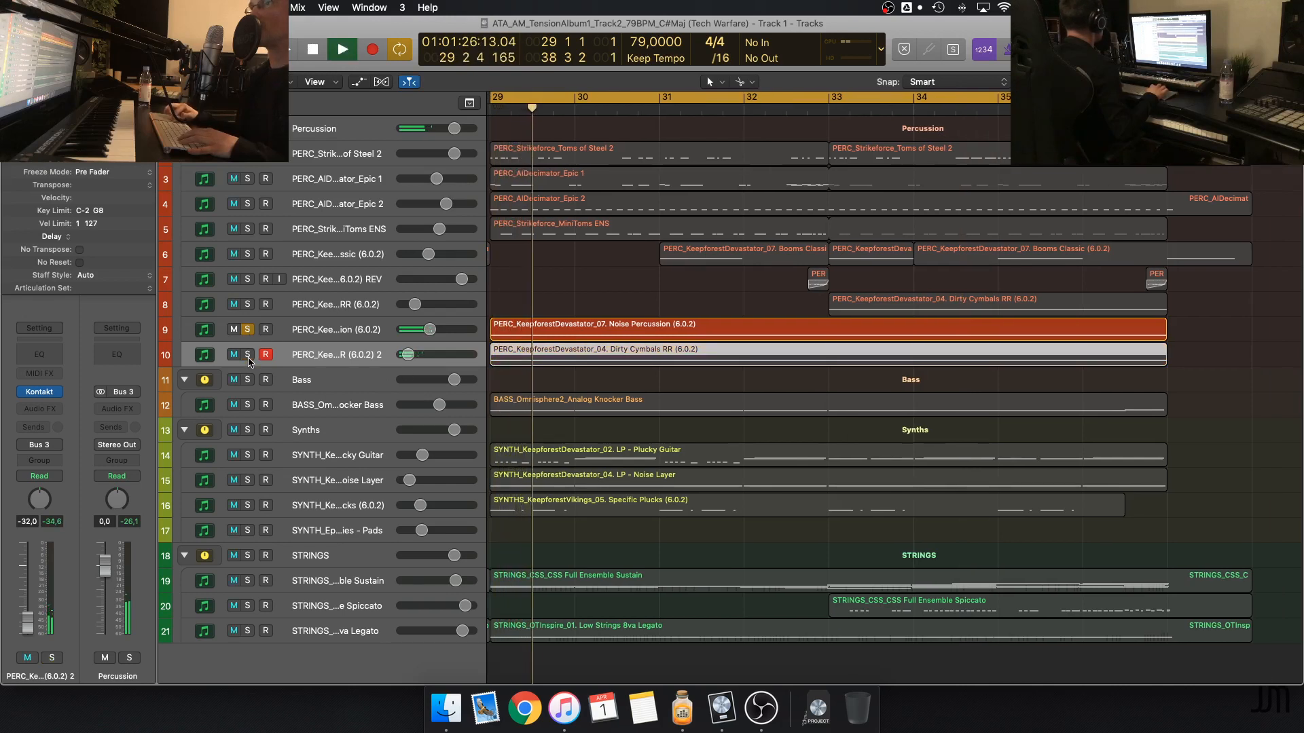
Examine the step sequencer and filter tables in the Noise Percussion track's Kontakt instrument, and close it and stop playback
left_click(282, 332)
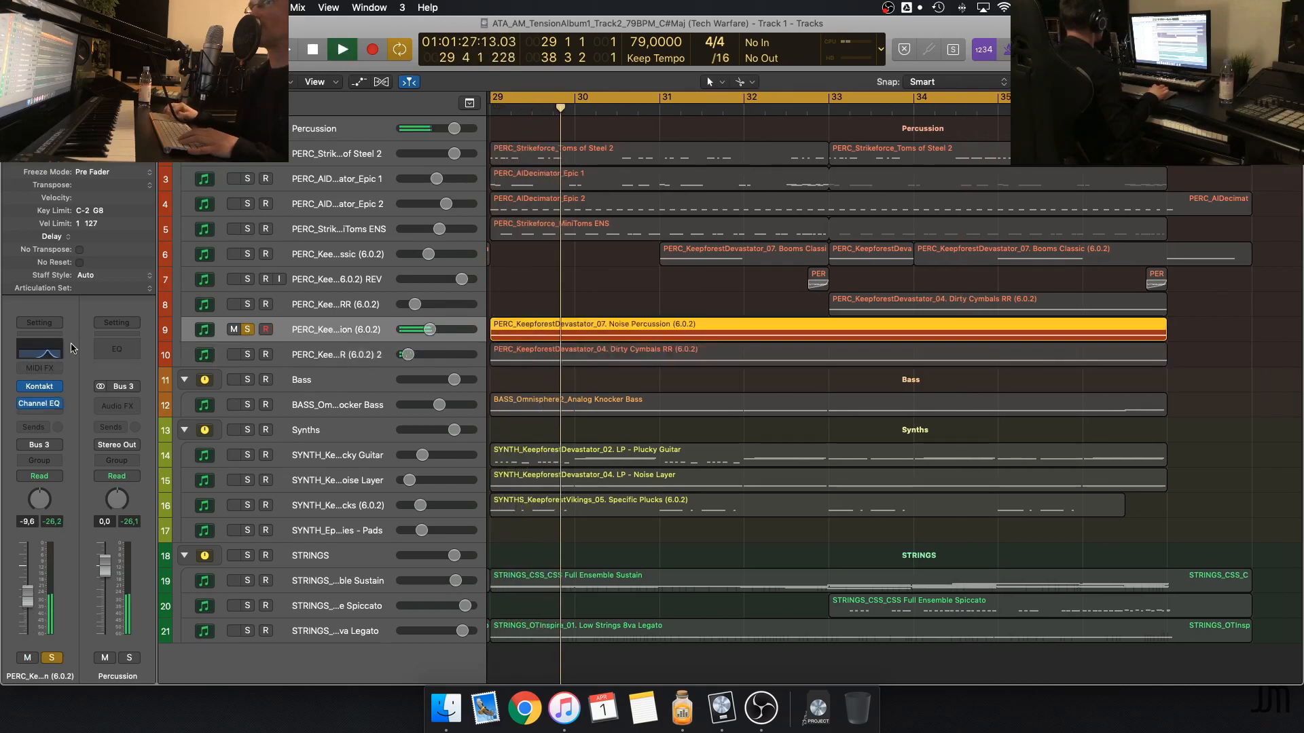
left_click(38, 387)
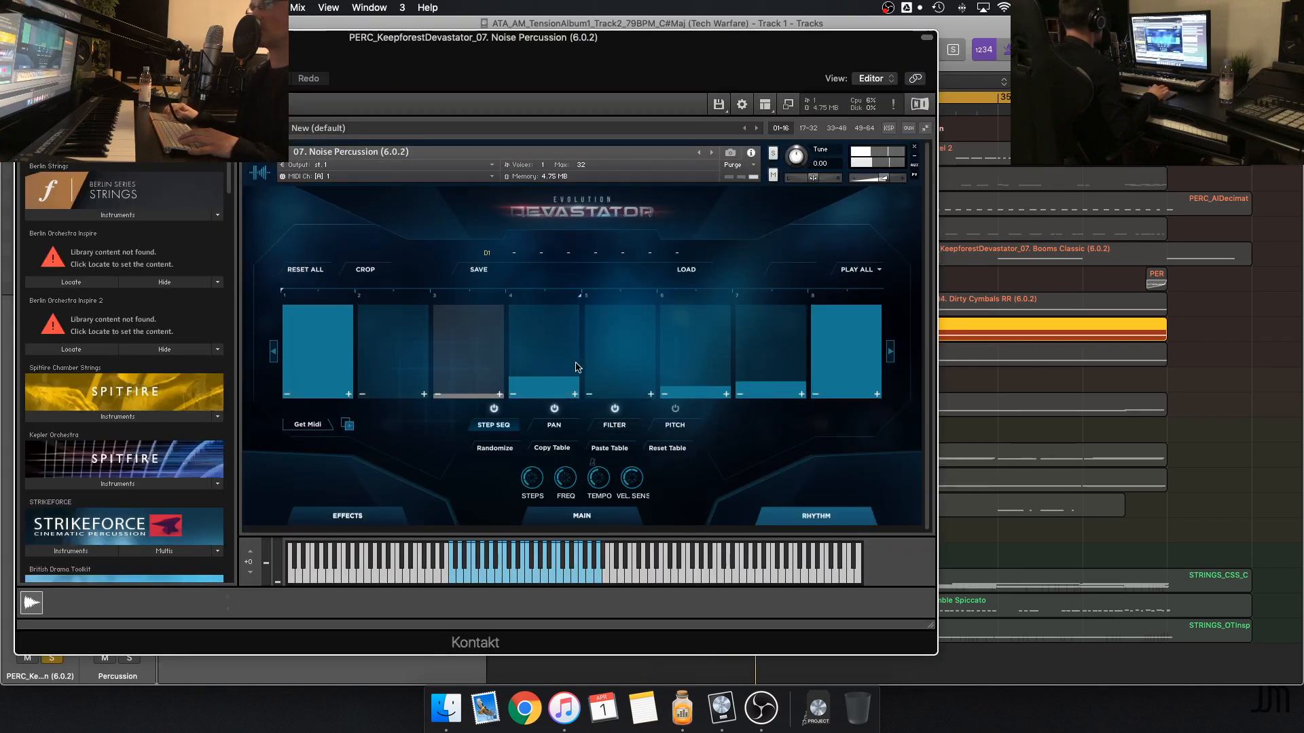
left_click(614, 427)
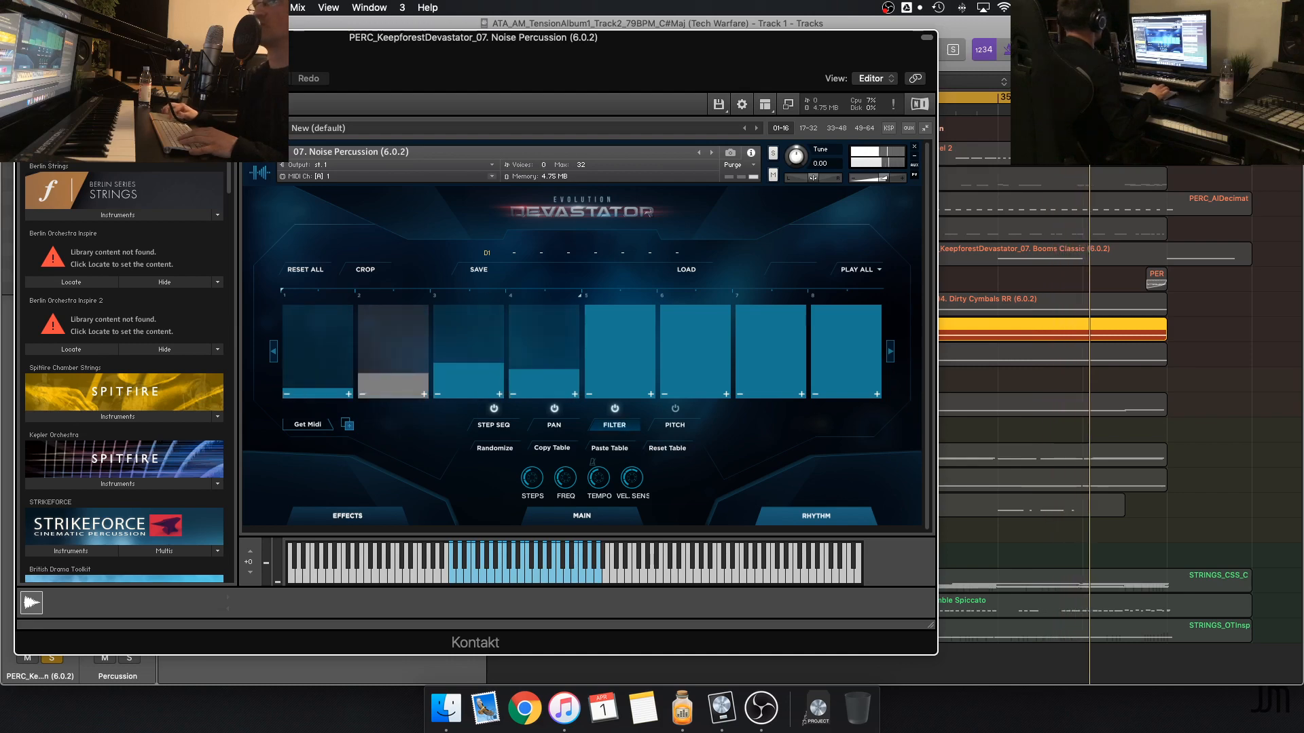
key("super+w")
scroll(610, 320, "left", 1)
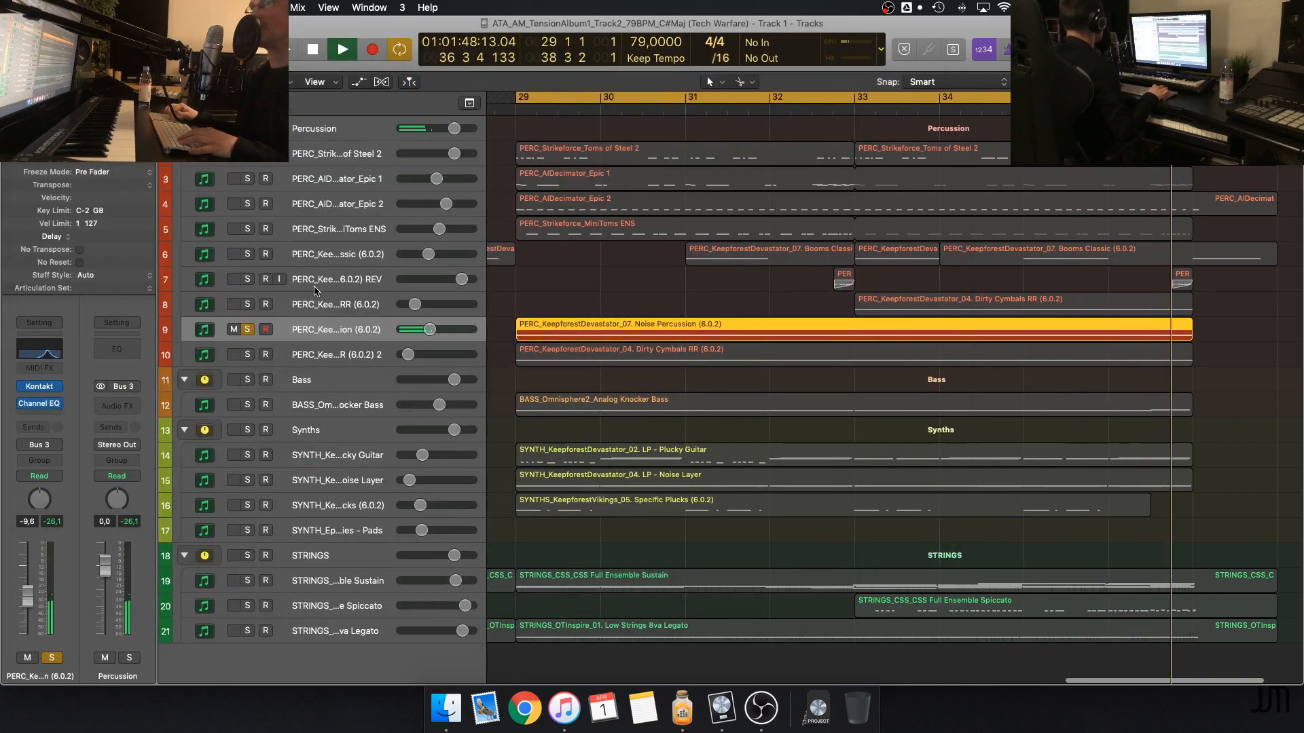
key("space")
Add the second Dirty Cymbals RR and MiniToms ENS tracks to the solo, play from bar 29 and stop
left_click(248, 356)
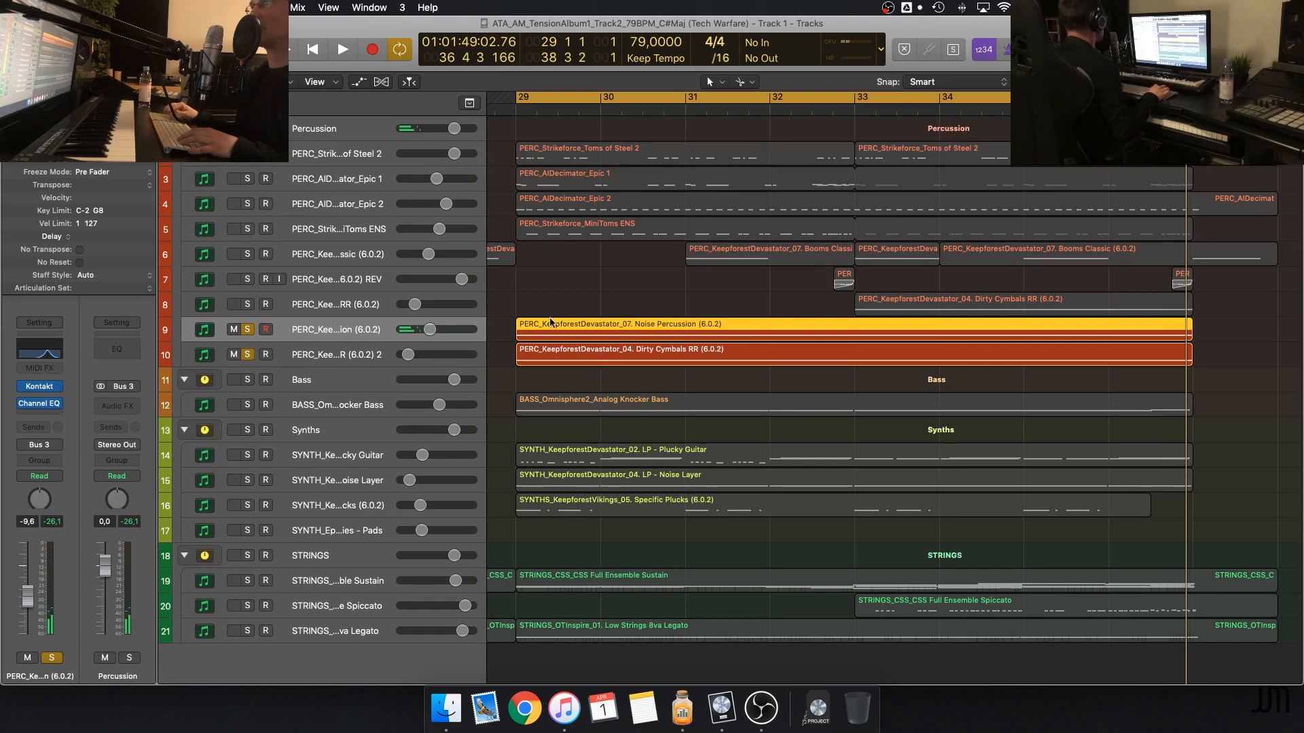
left_click(247, 229)
key("space")
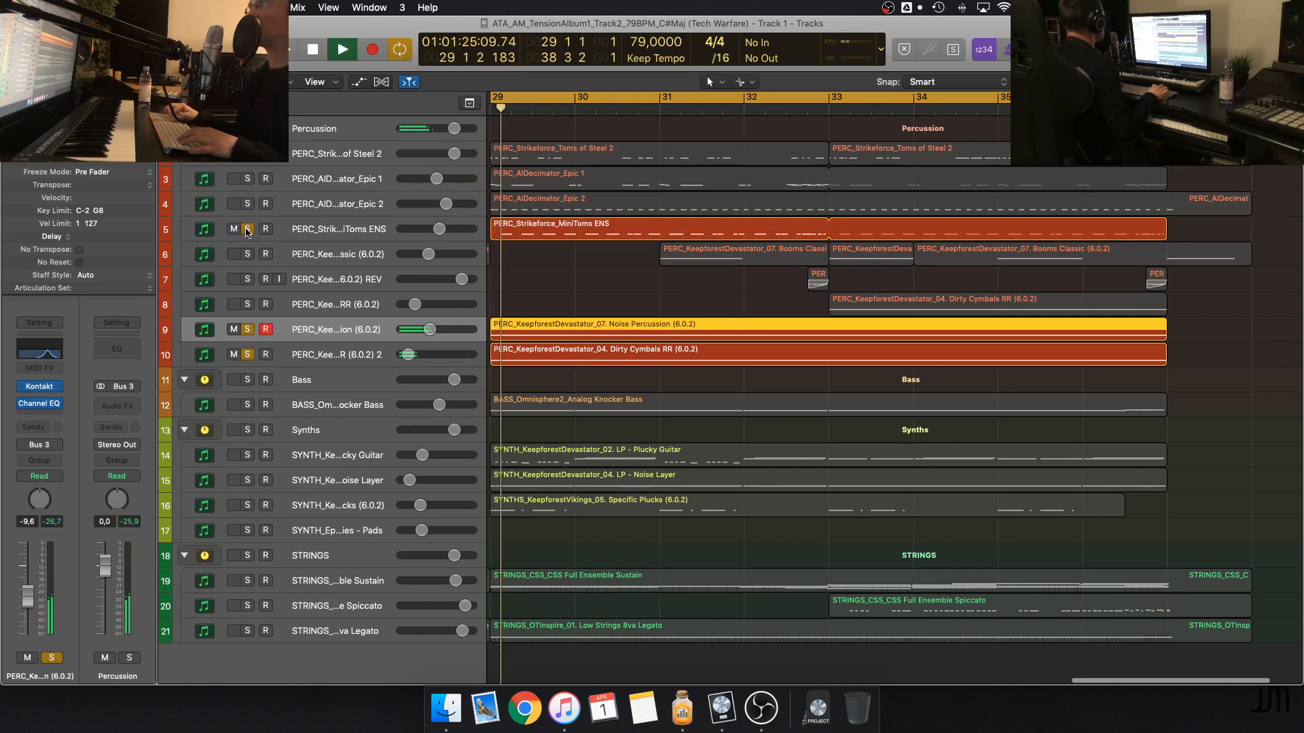
scroll(570, 326, "left", 2)
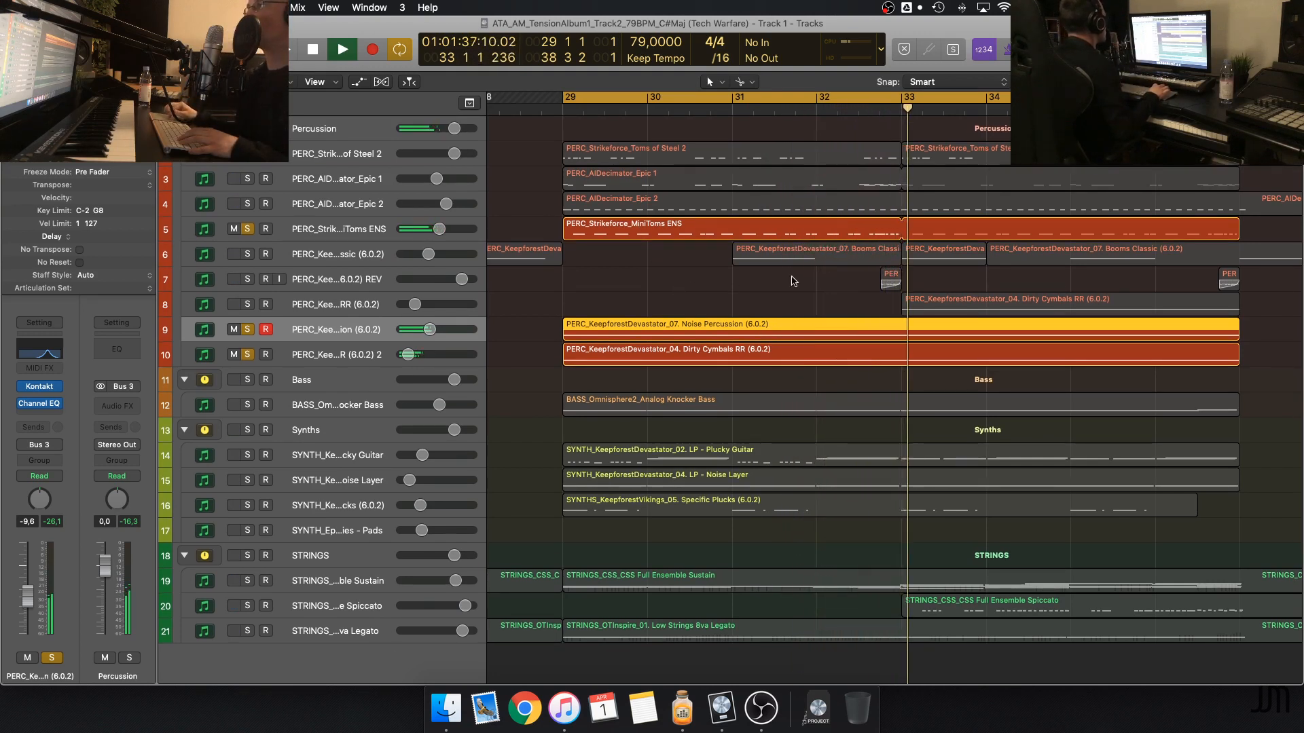
key("space")
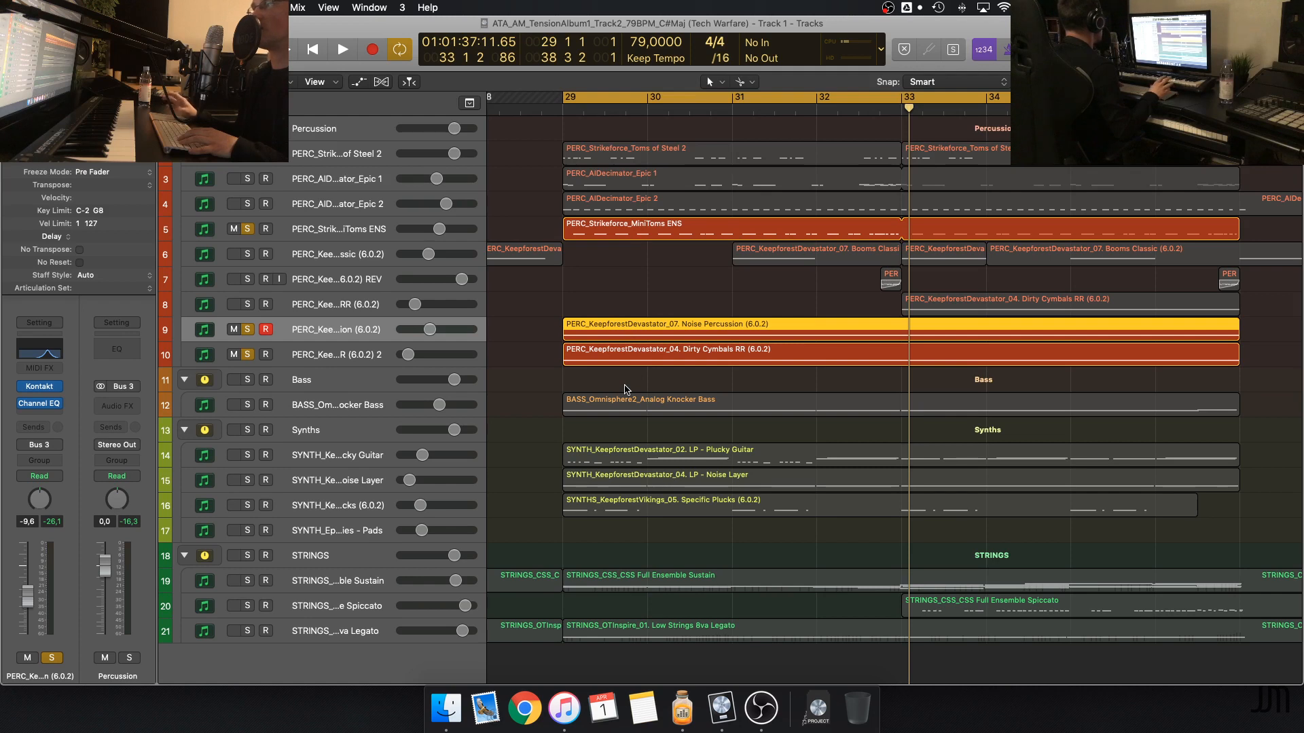
Solo AIDecimator Epic 2, play the full percussion stack, and select the Dirty Cymbals RR and Toms of Steel 2 tracks in turn
left_click(247, 204)
key("space")
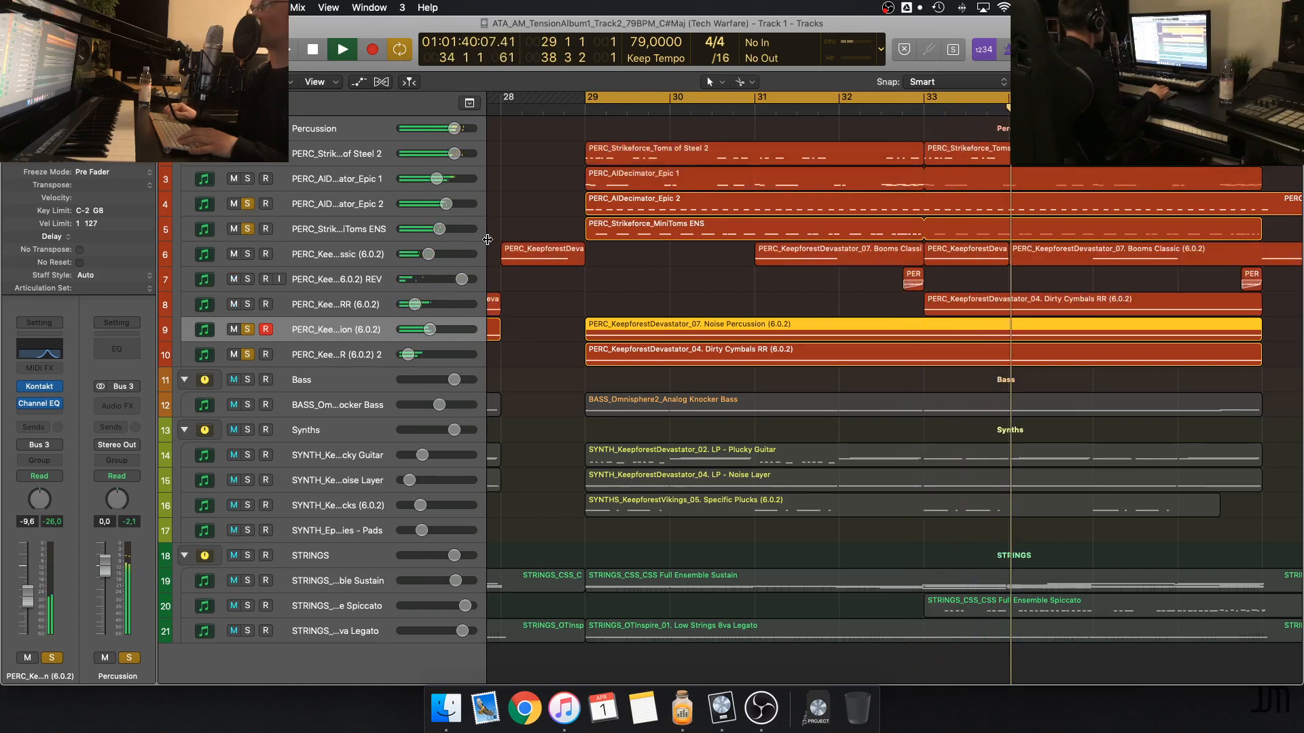
left_click(311, 309)
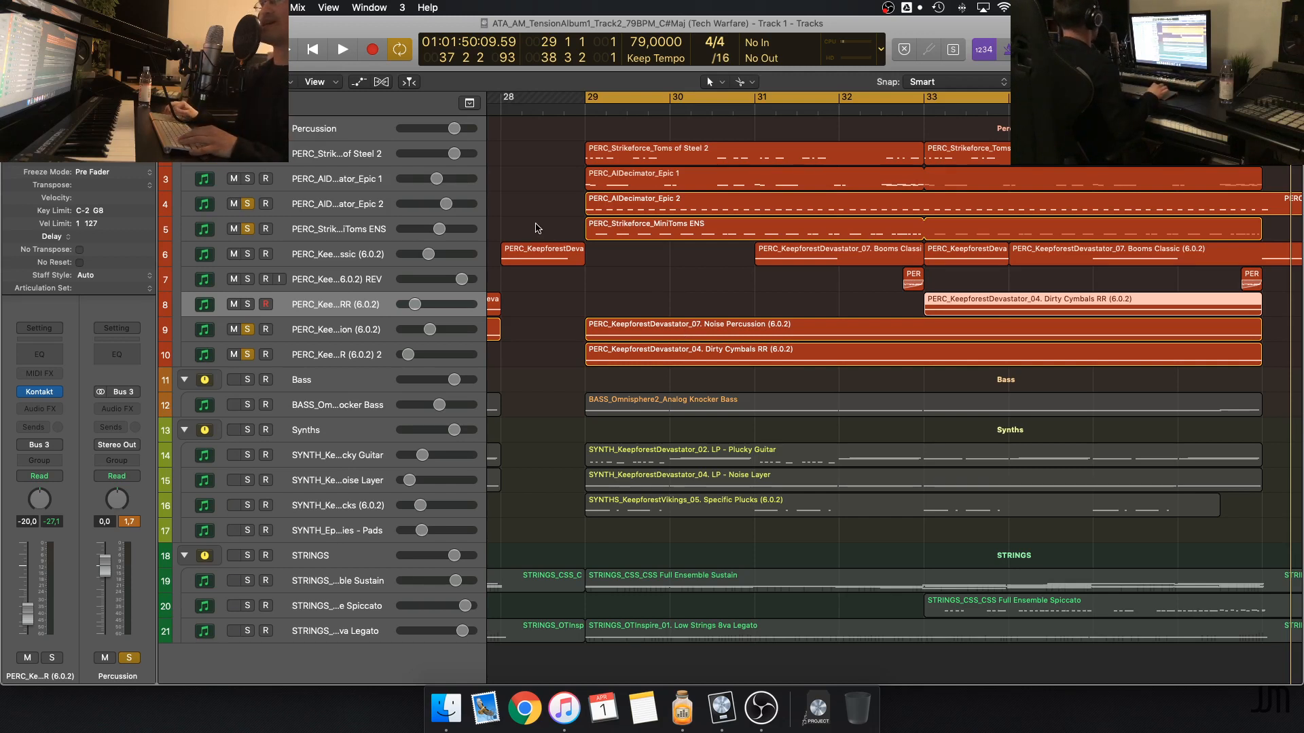
left_click(377, 158)
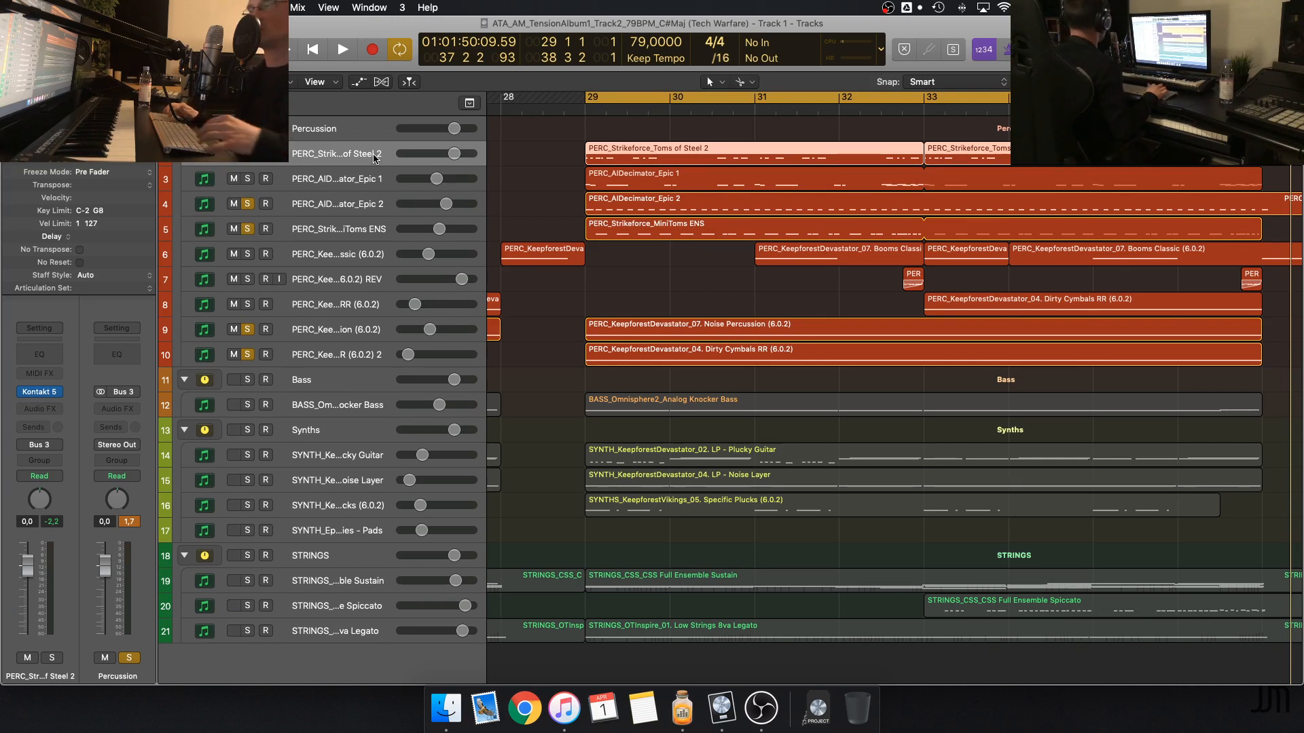
left_click(520, 182)
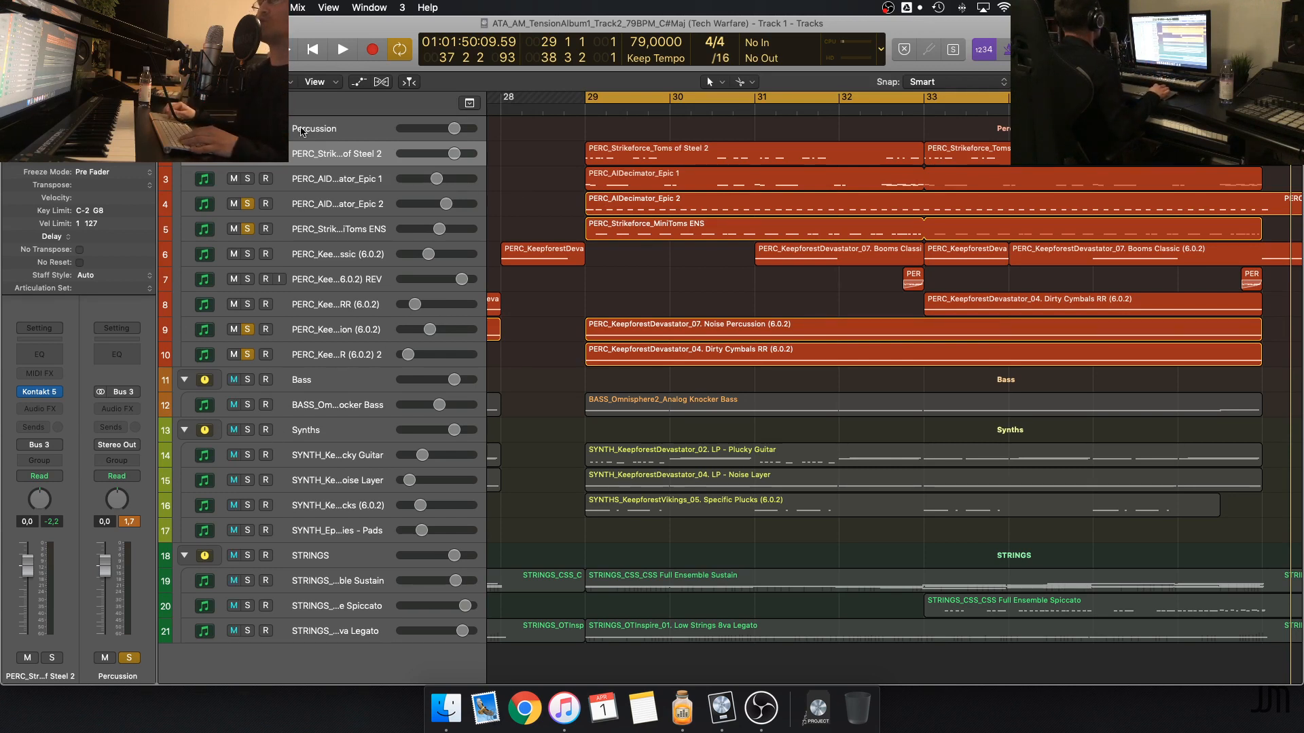
Clear the percussion solos, solo the STRINGS stack and play it from bar 29
left_click(247, 129)
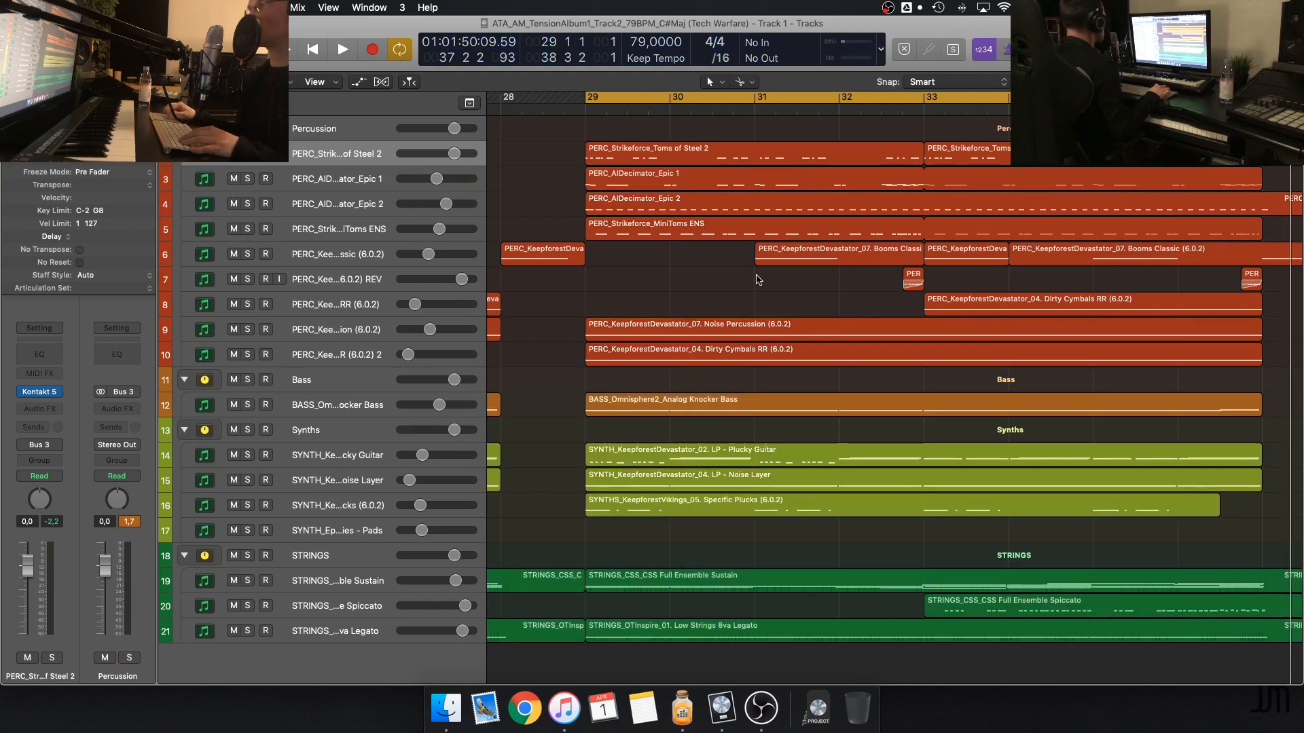
left_click(248, 557)
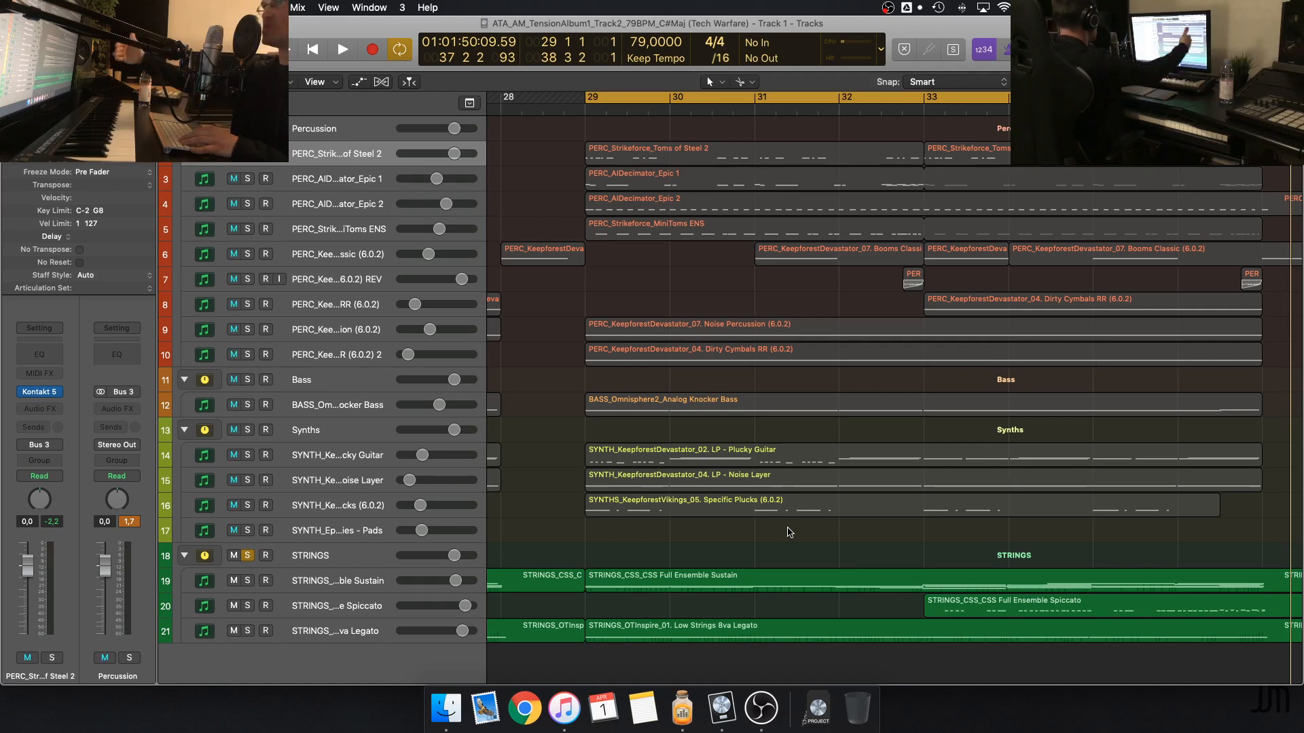
key("space")
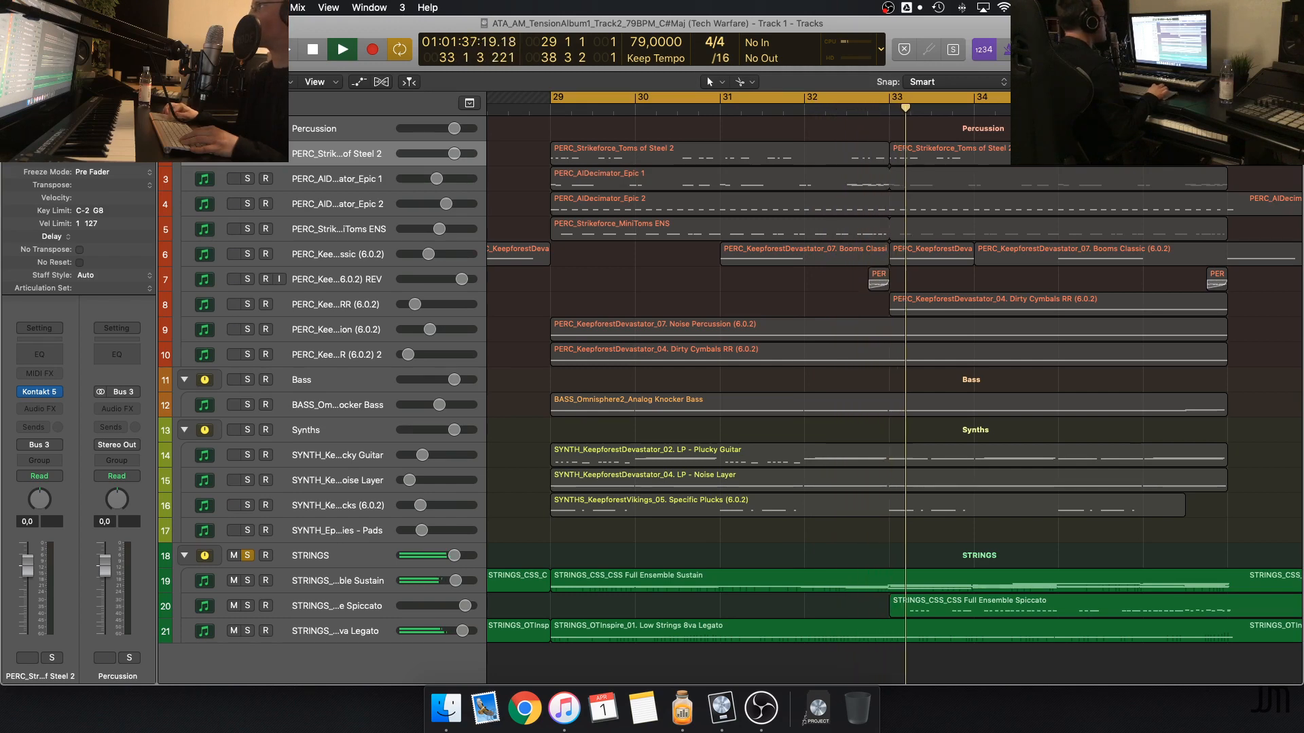
Enlarge the track heights, select the three strings regions and open them together in the Piano Roll
key("super+Down")
key("super+Down")
key("super+Down")
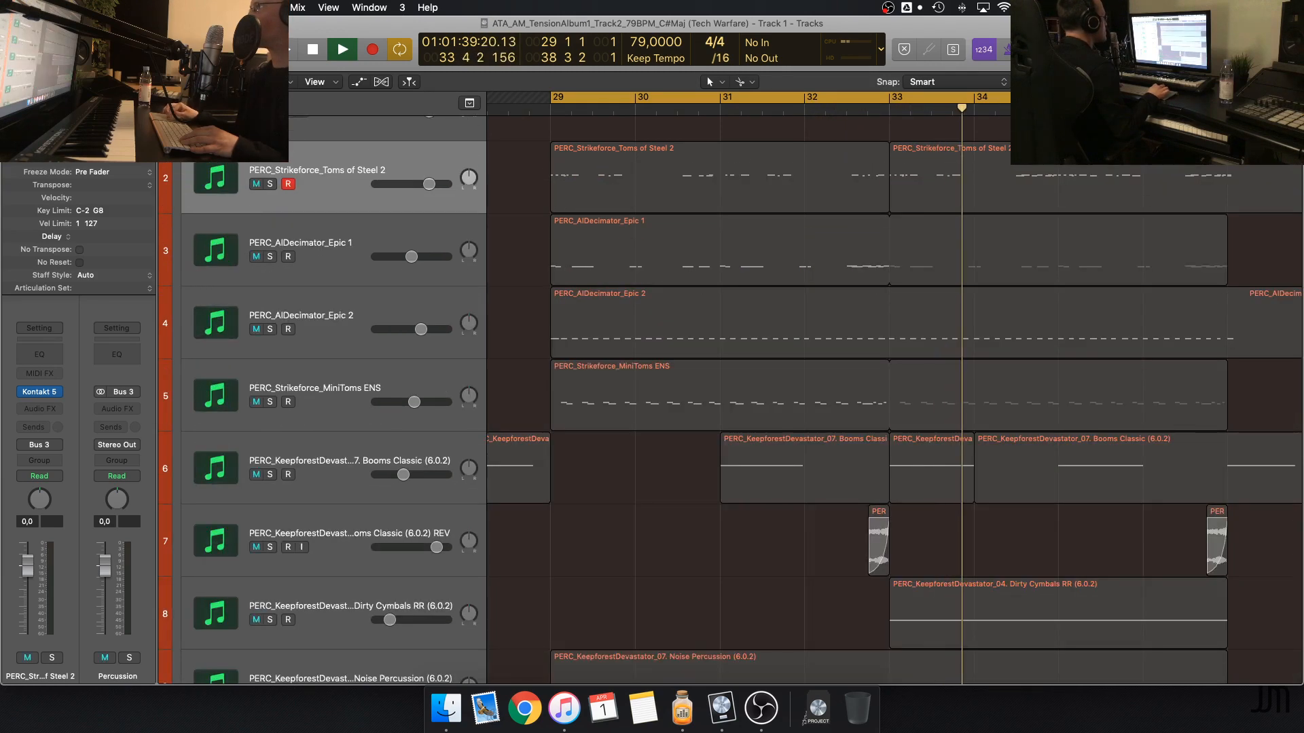
scroll(1076, 415, "down", 10)
scroll(1076, 414, "down", 10)
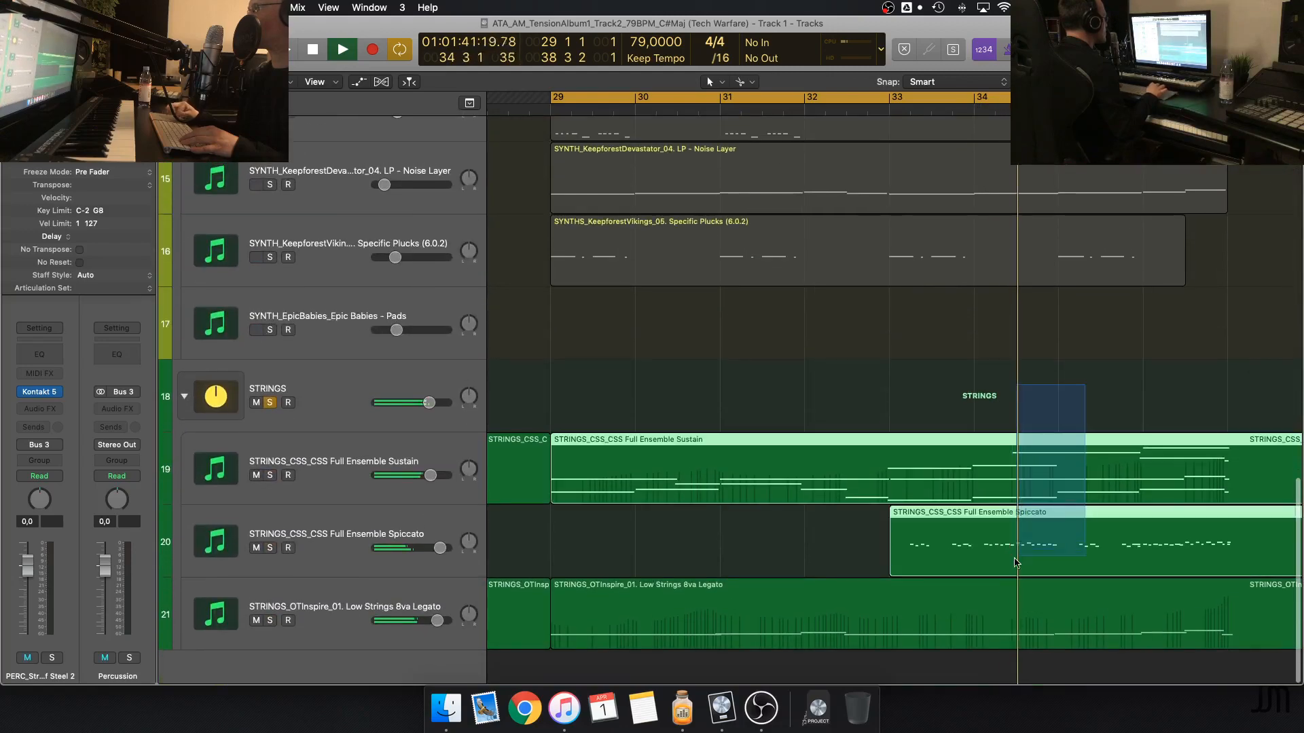
key("p")
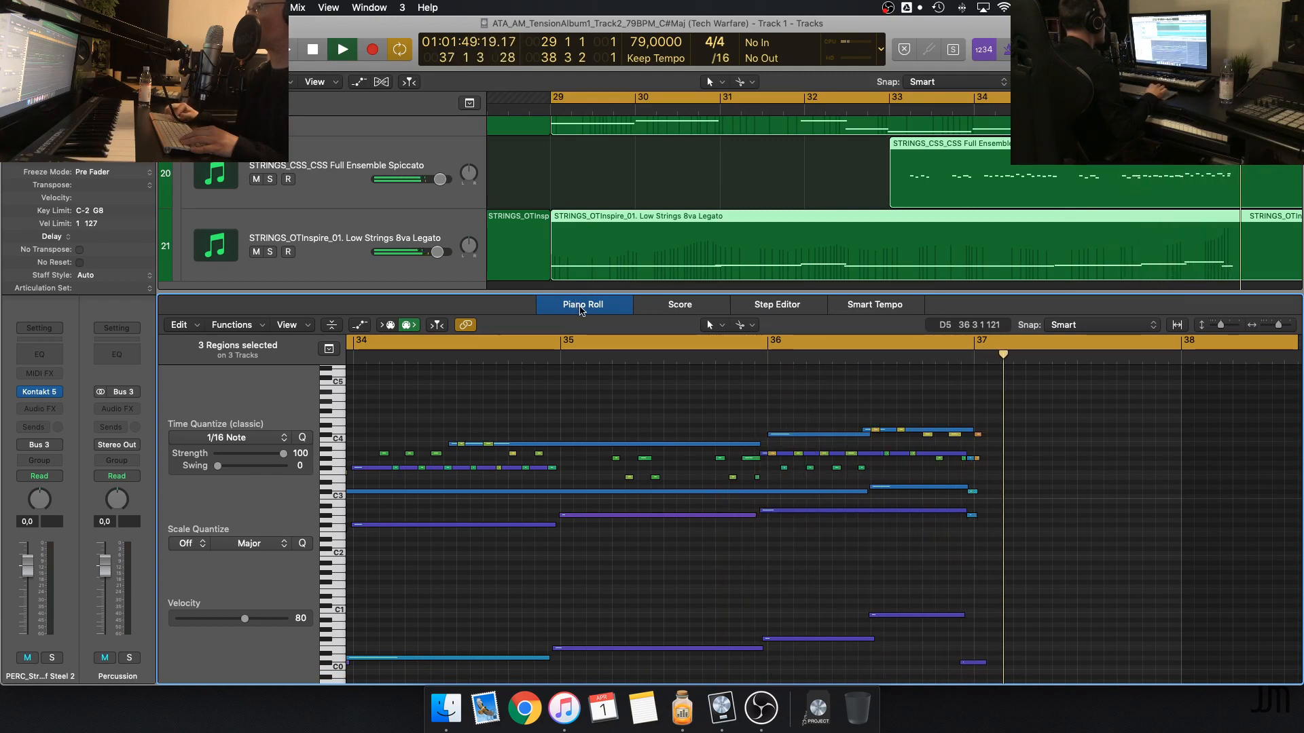
Close the Piano Roll, stop playback and deselect the strings regions
left_click(582, 307)
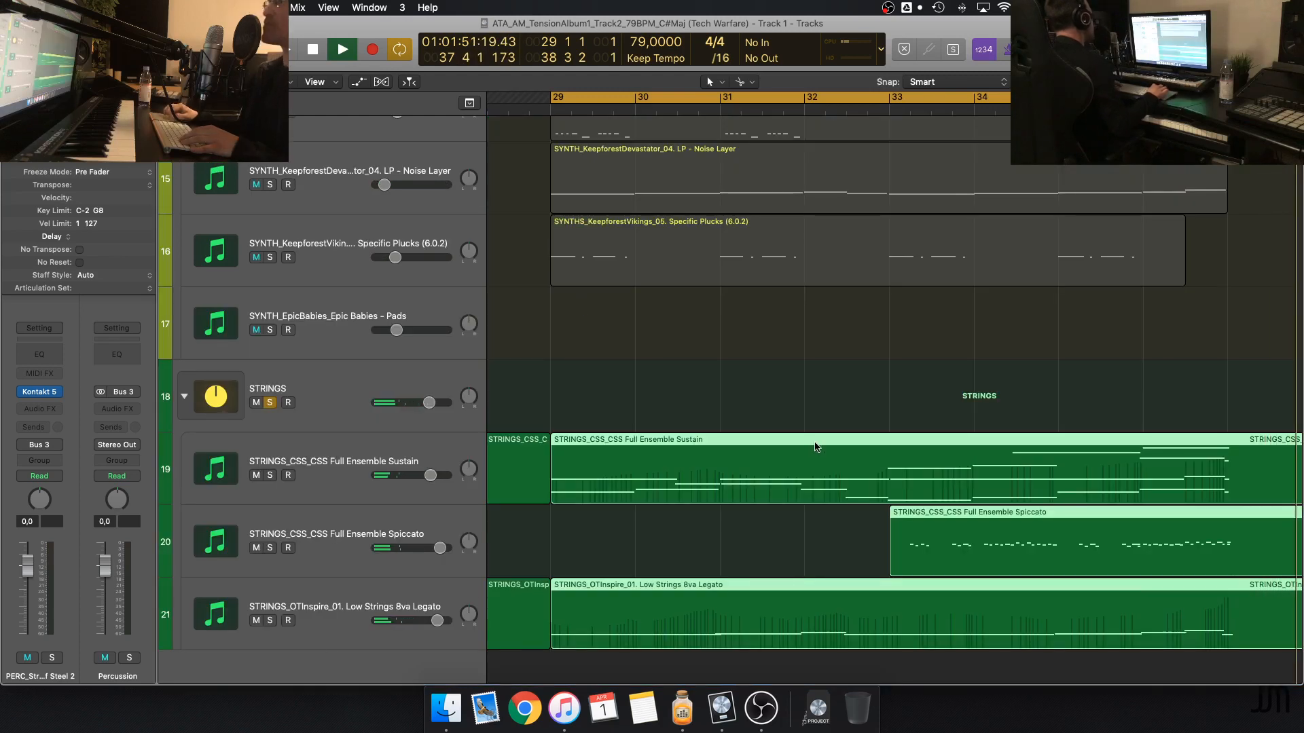
key("space")
left_click(841, 415)
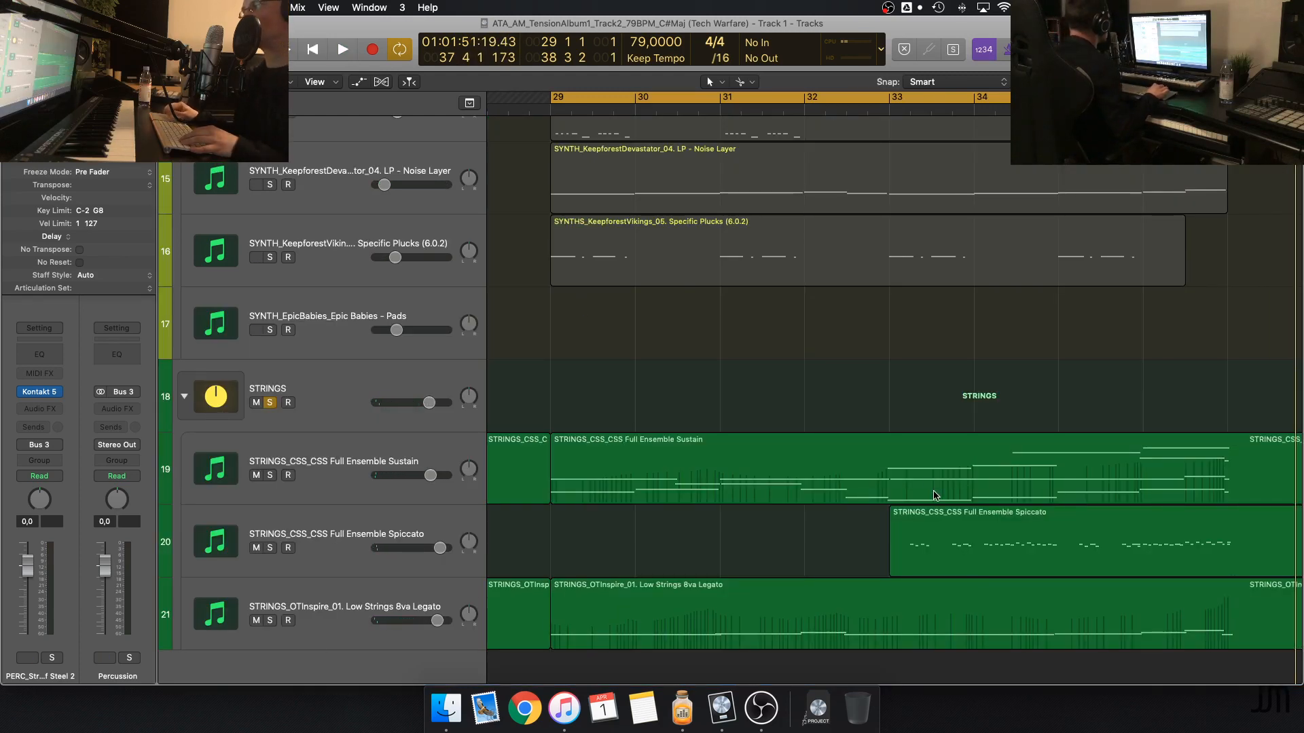
scroll(936, 496, "left", 3)
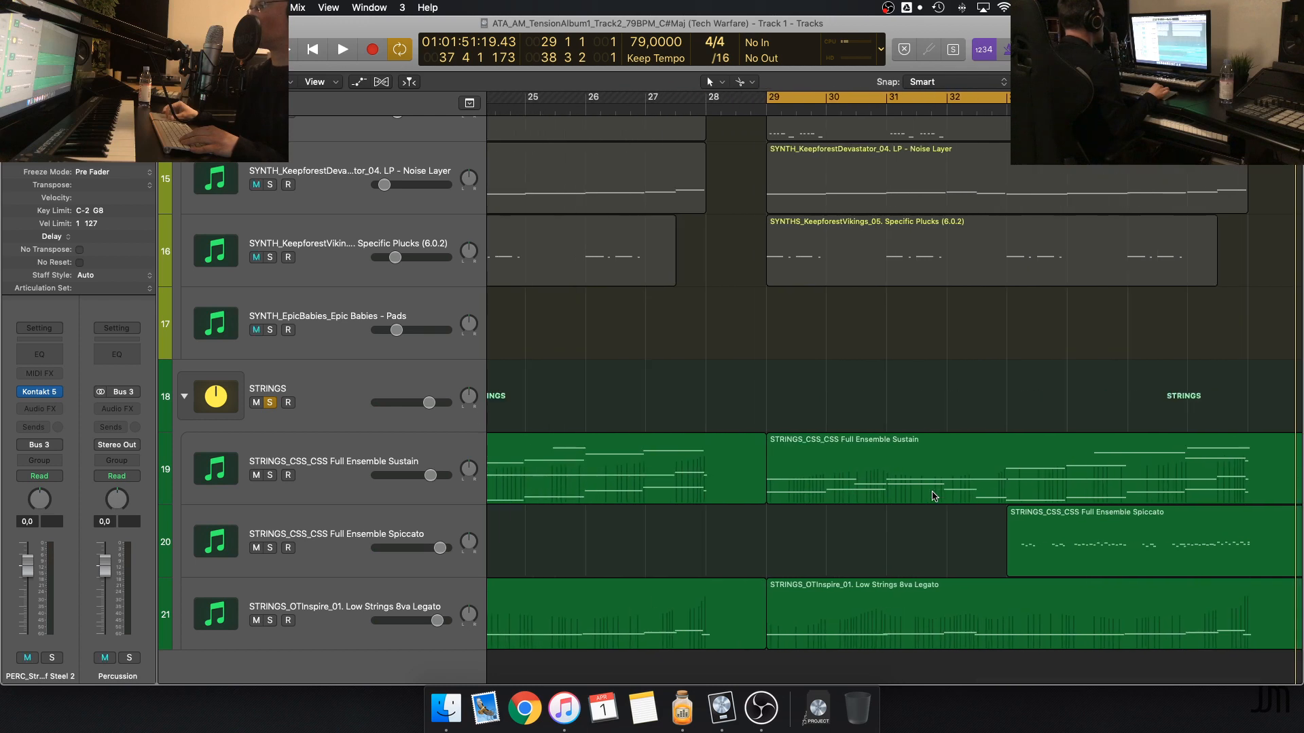
scroll(930, 496, "right", 3)
left_click(927, 494)
left_click(916, 368)
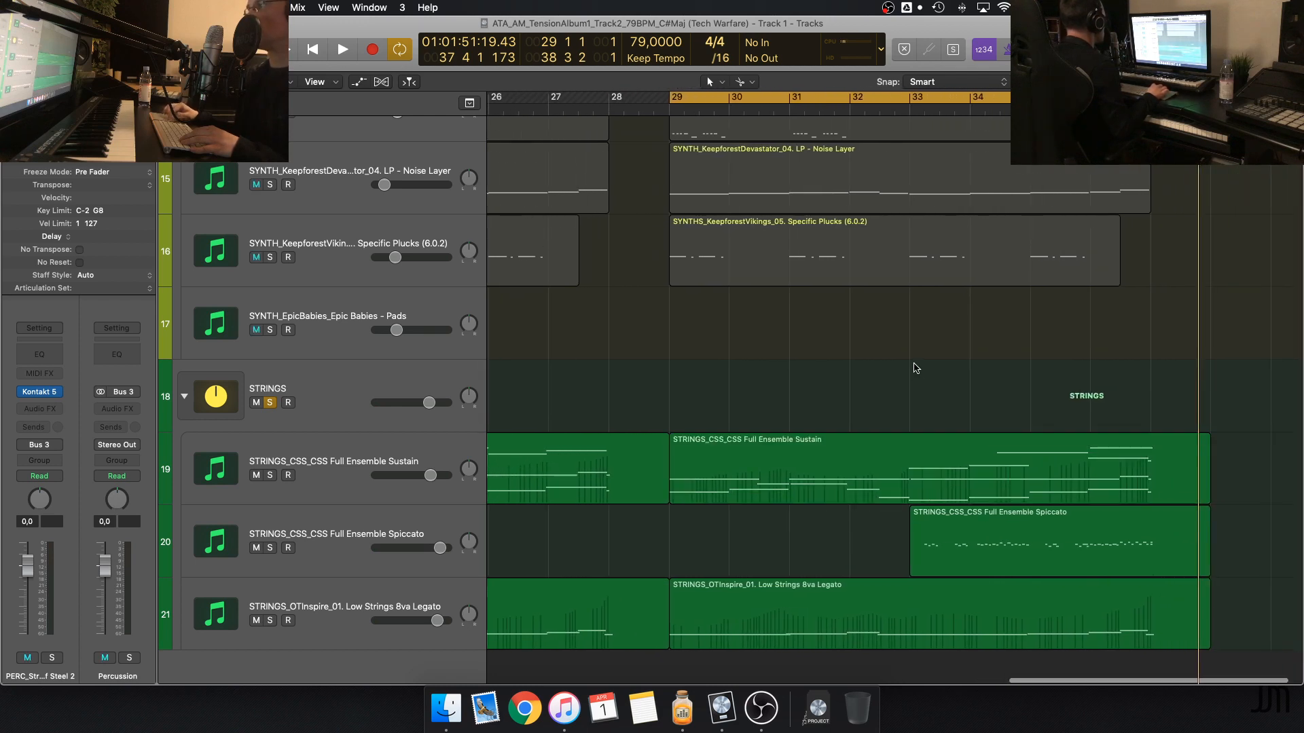
Select the Low Strings 8va Legato region starting at bar 29 and shrink the track heights to fit all tracks
left_click(802, 616)
left_click(818, 543)
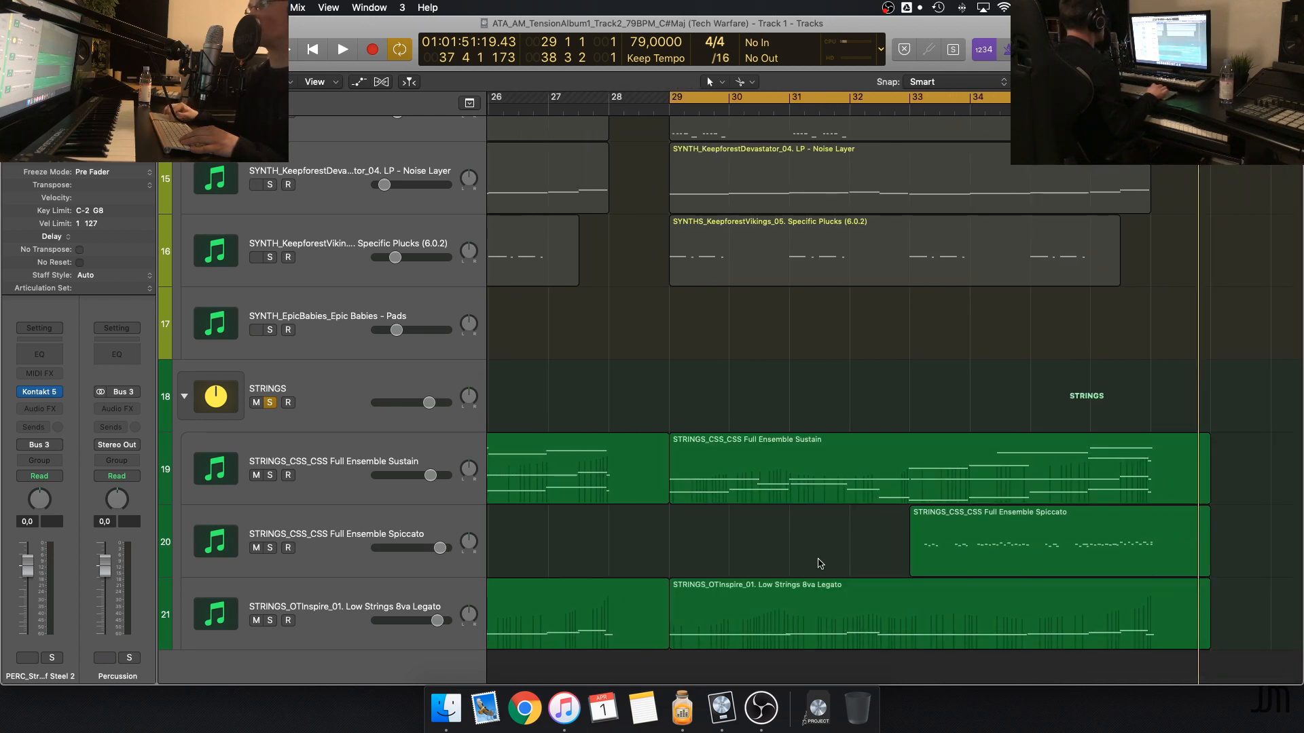
left_click(819, 599)
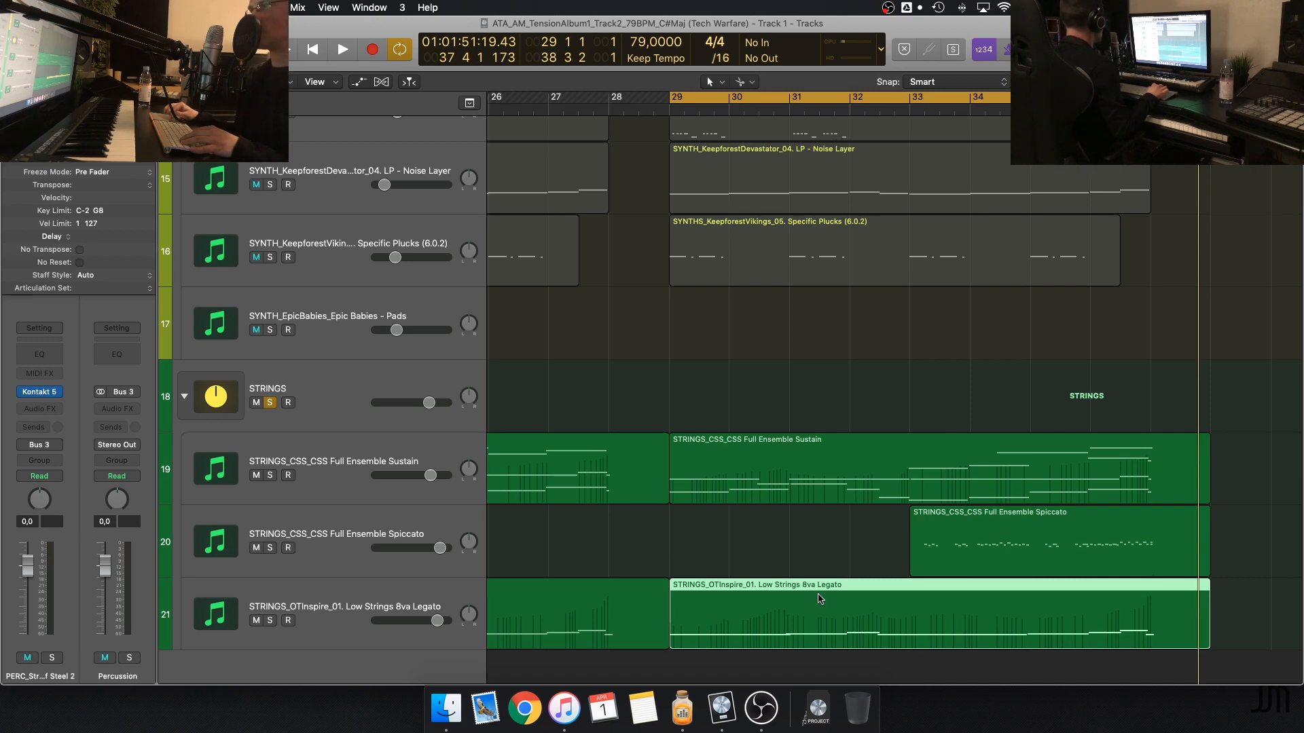
scroll(769, 351, "up", 10)
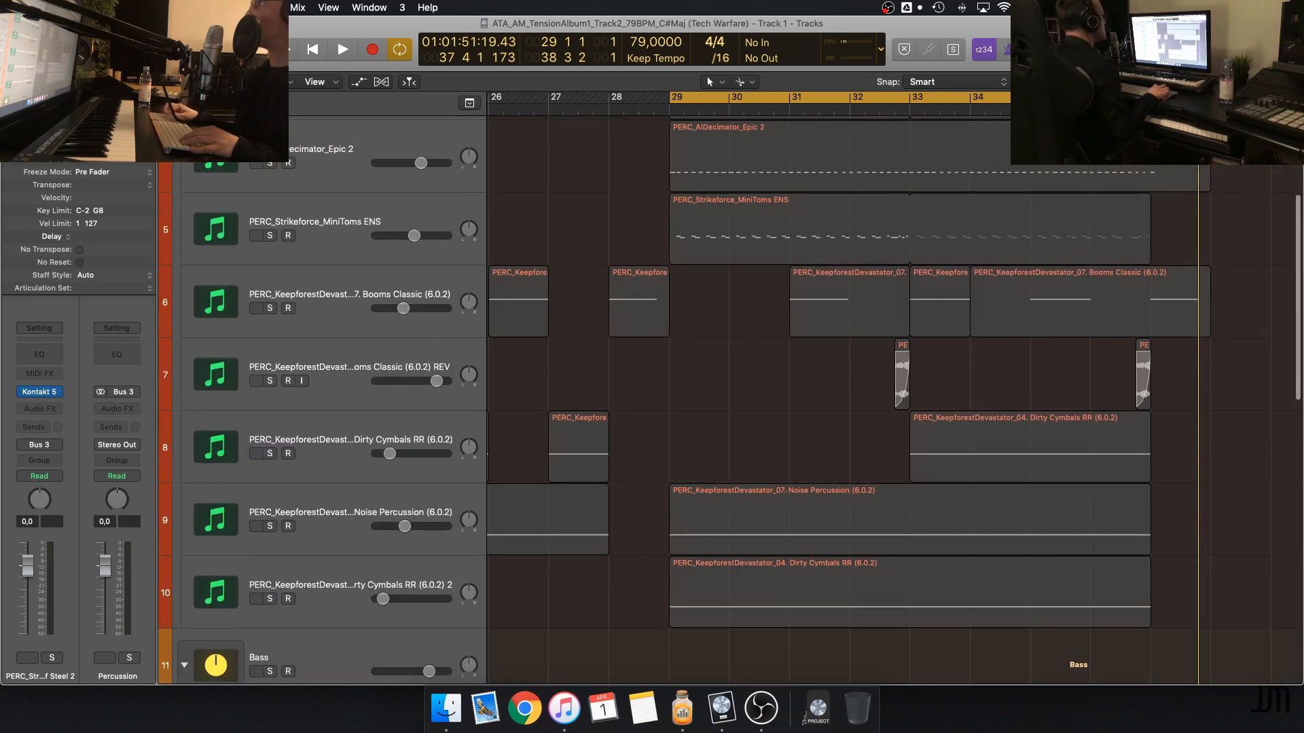
key("super+Up")
key("super+Up")
key("super+Up")
key("super+Up")
key("super+Up")
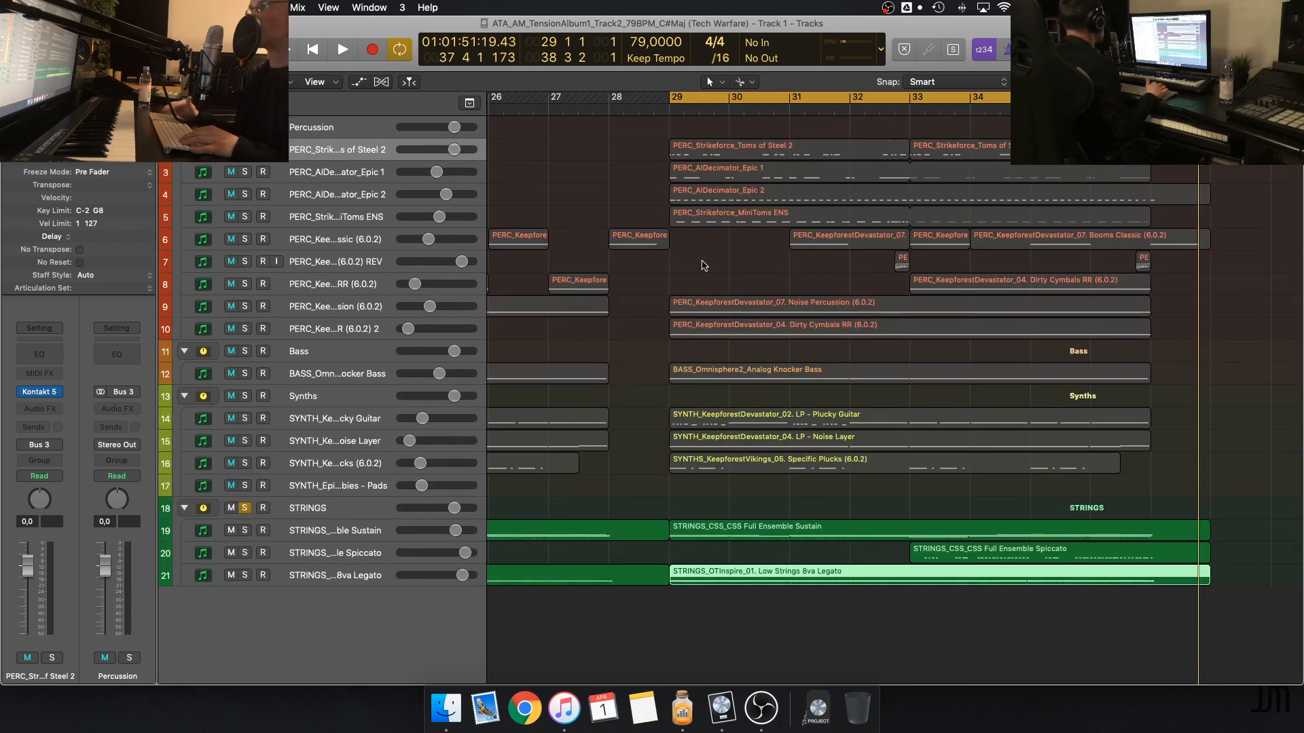
Play the soloed STRINGS stack from just before bar 33, clear the region selection and stop playback
left_click(895, 104)
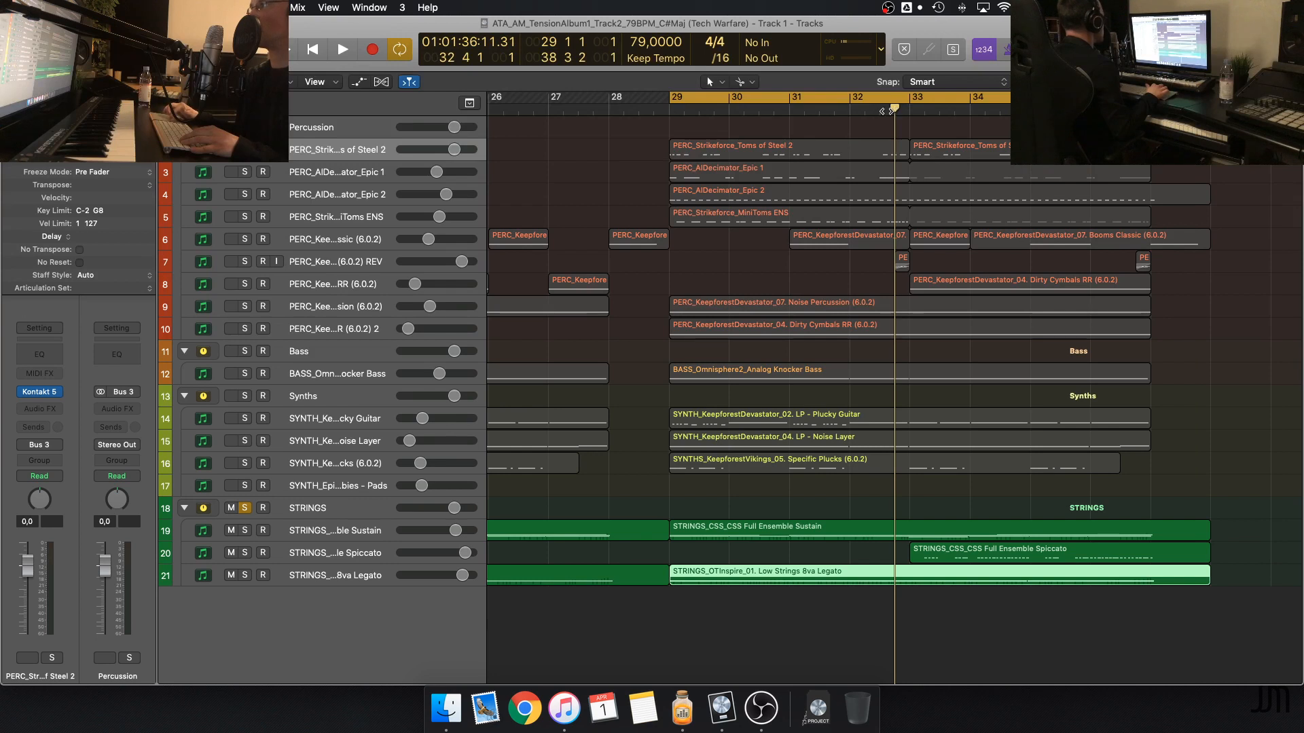
left_click_drag(892, 110, 887, 110)
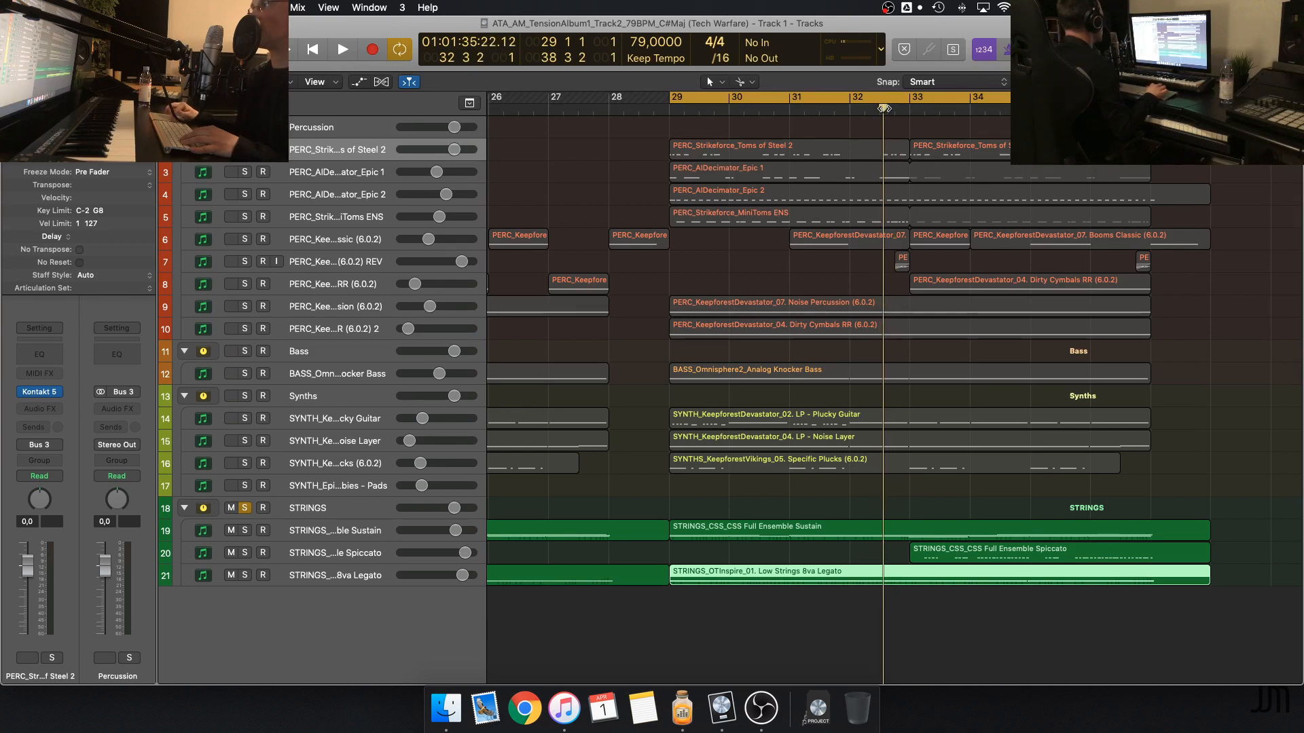
key("space")
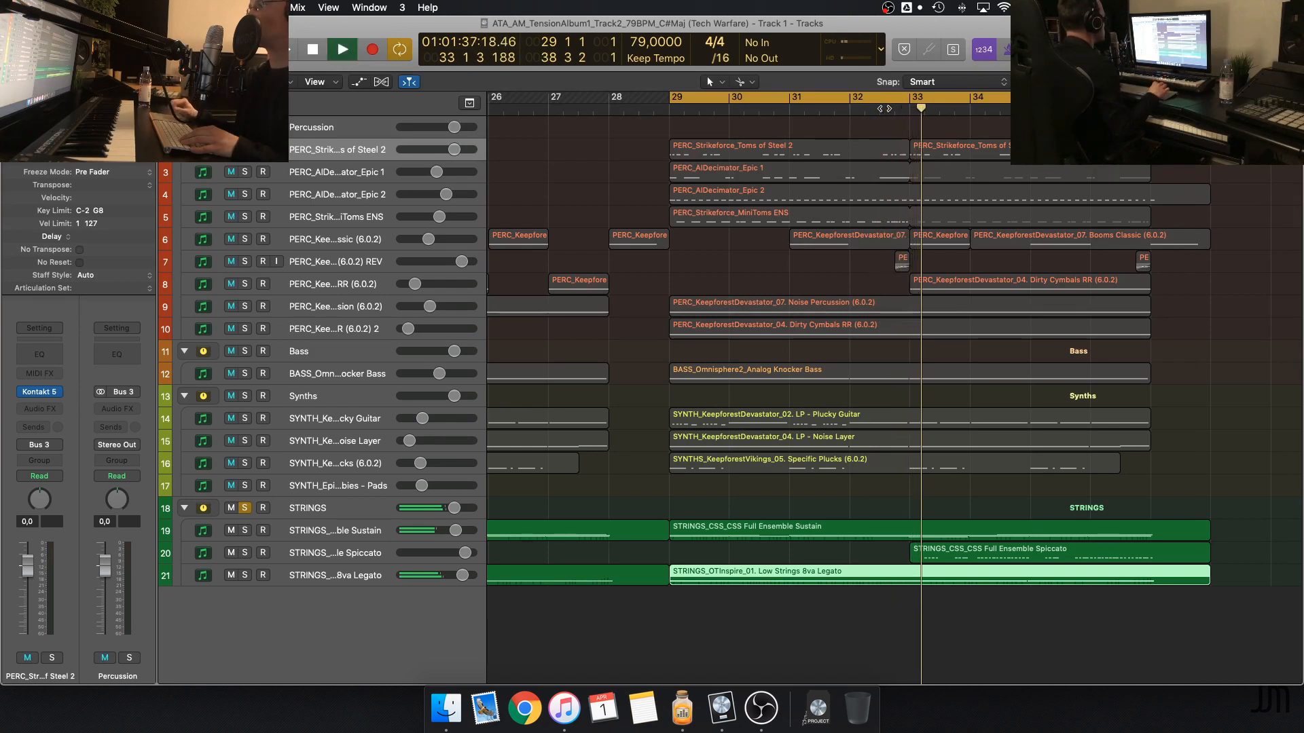
left_click(749, 490)
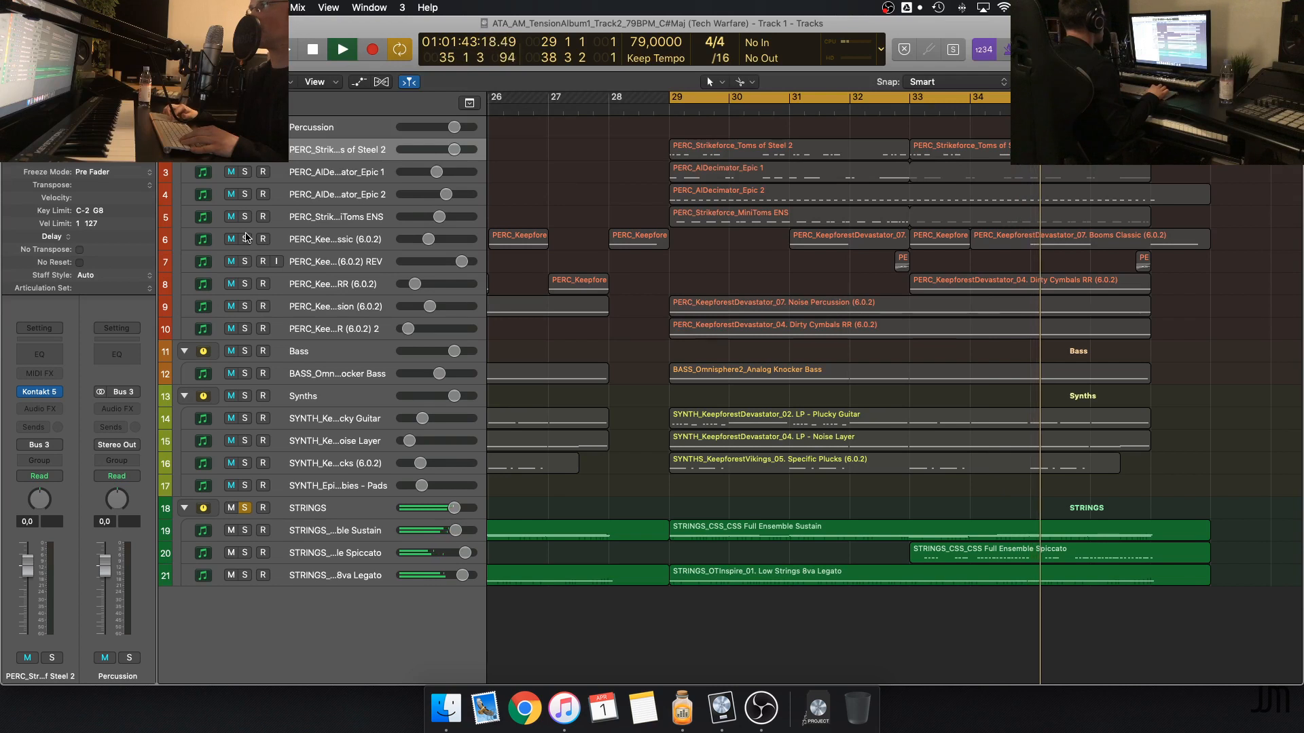
key("space")
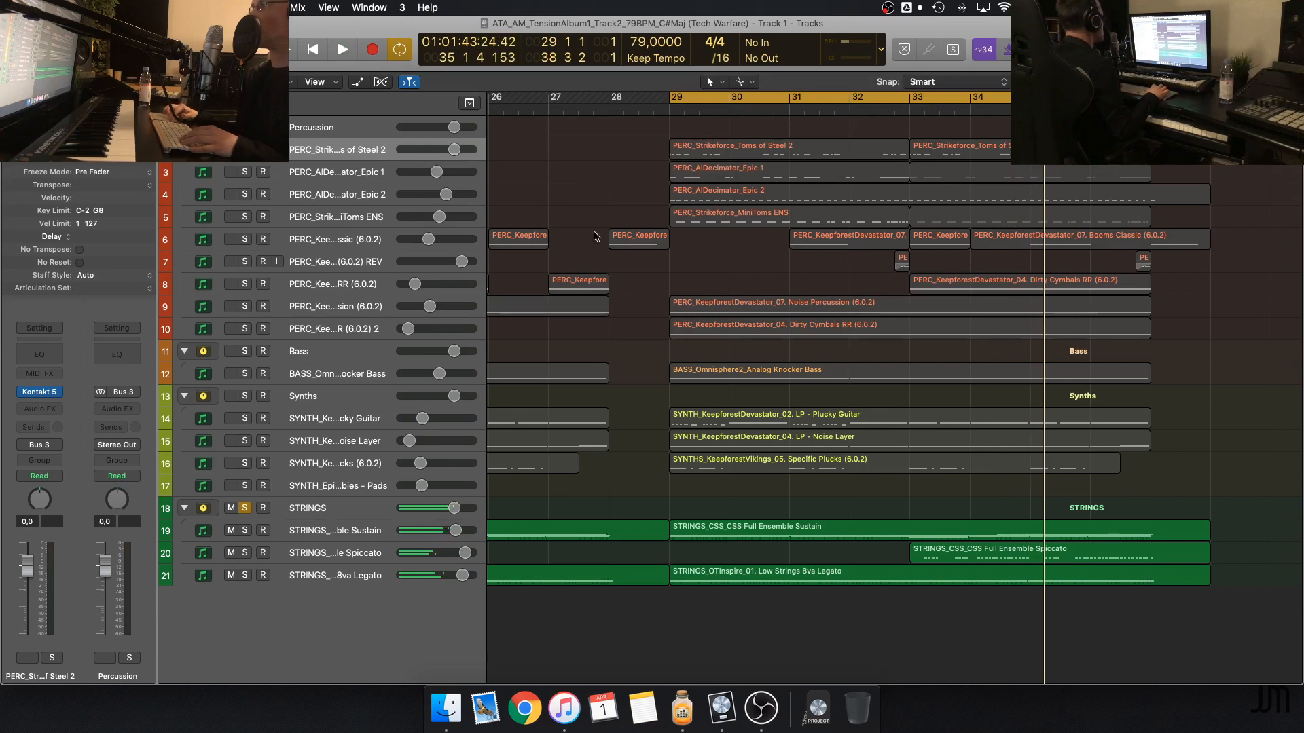
Add the Booms Classic and Booms Classic REV tracks to the solo, play from just before bar 33 and stop
left_click(243, 239)
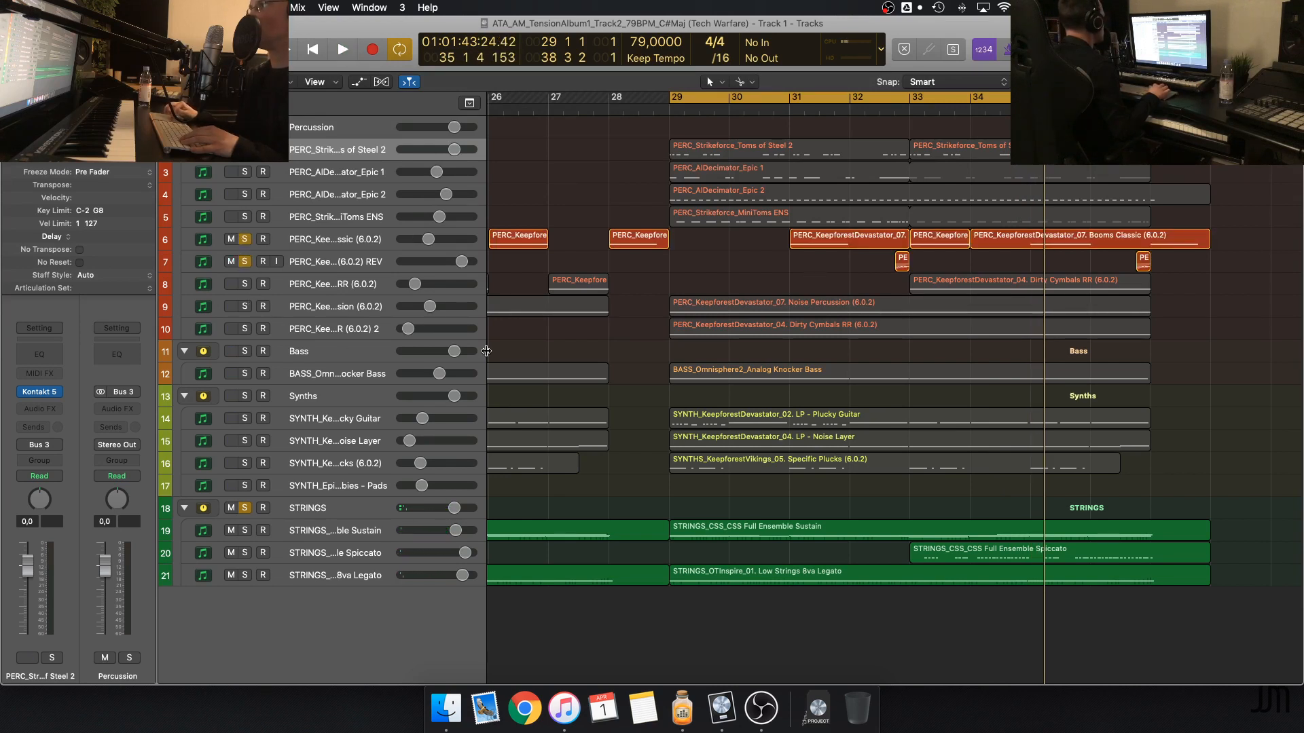
left_click(885, 102)
key("space")
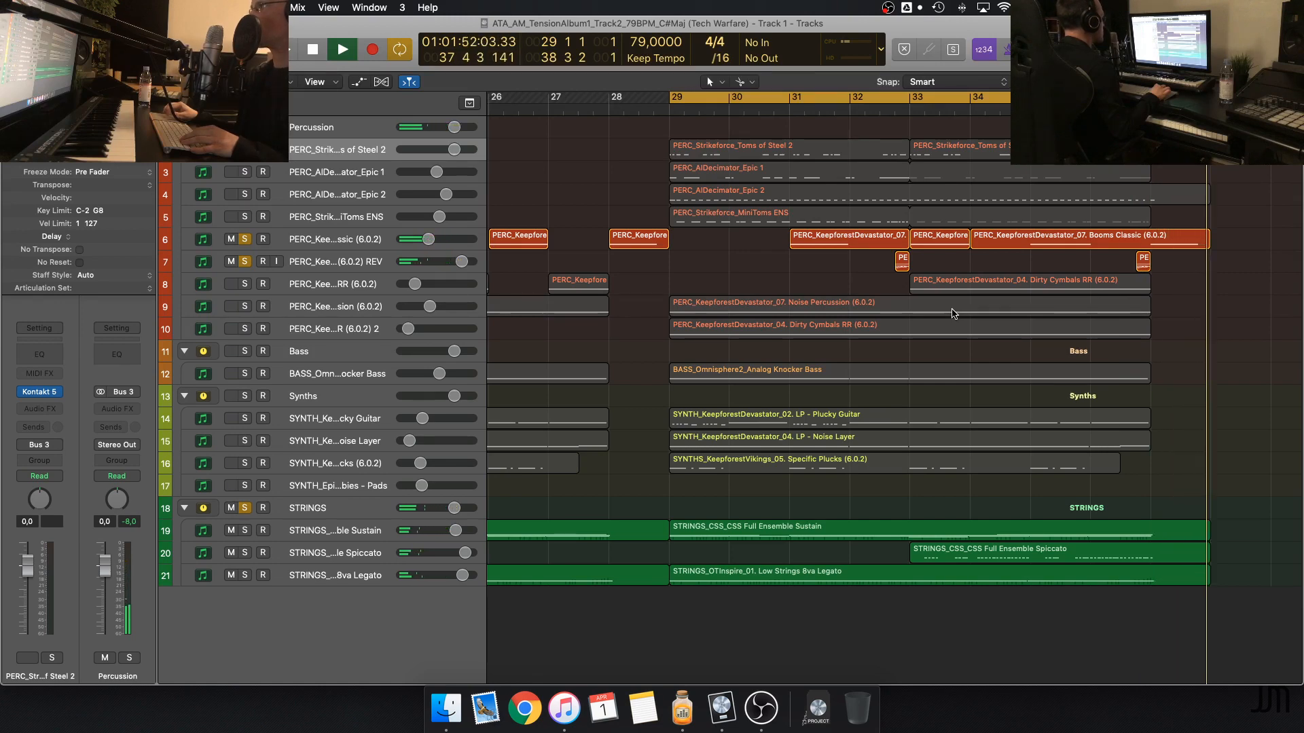
key("space")
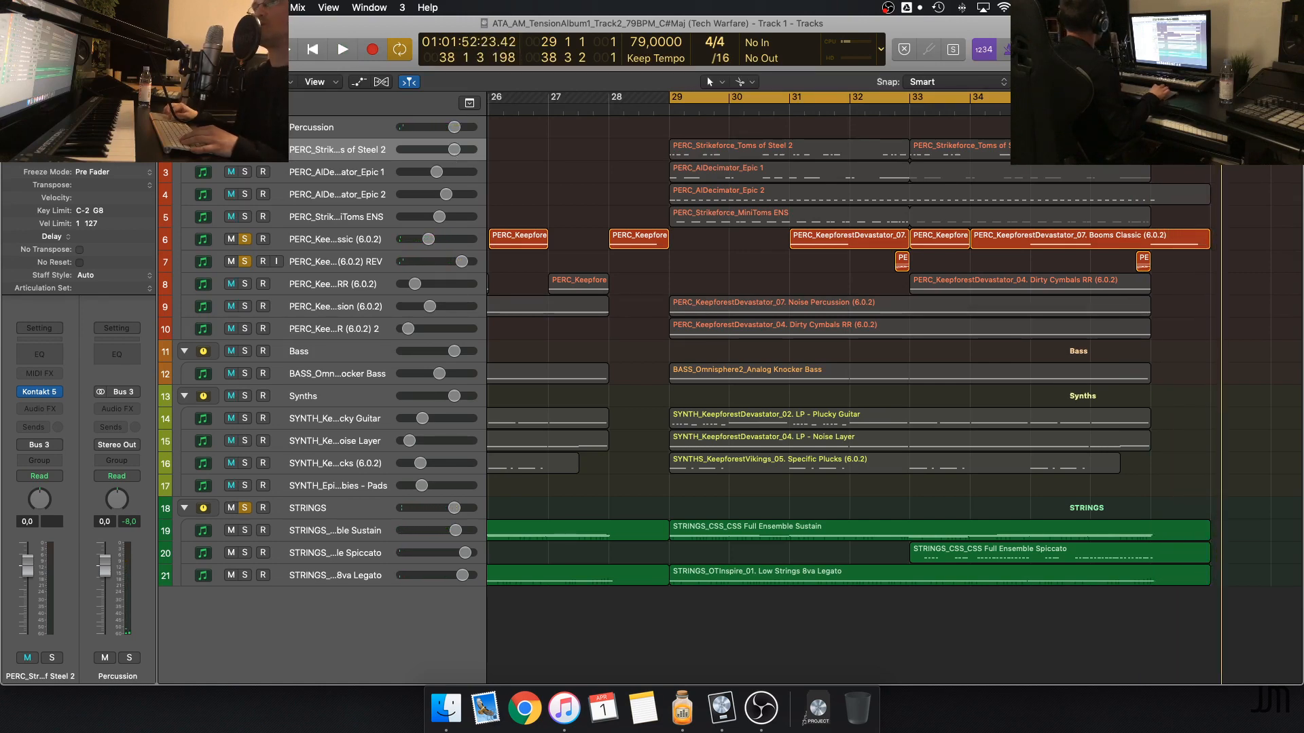
Clear all solos, turn off cycle mode, return the playhead to the start and show the section from bar 17
key("ctrl+alt+super+s")
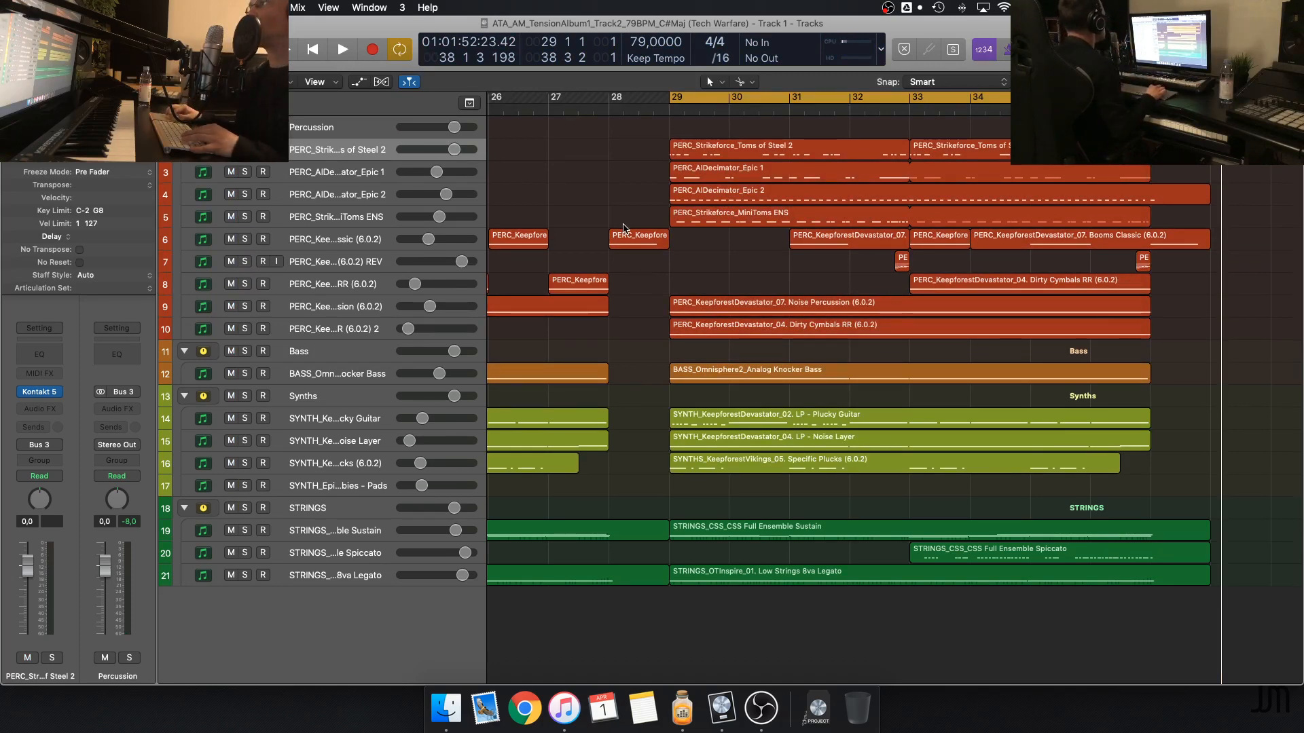
key("c")
key("Return")
scroll(619, 232, "left", 5)
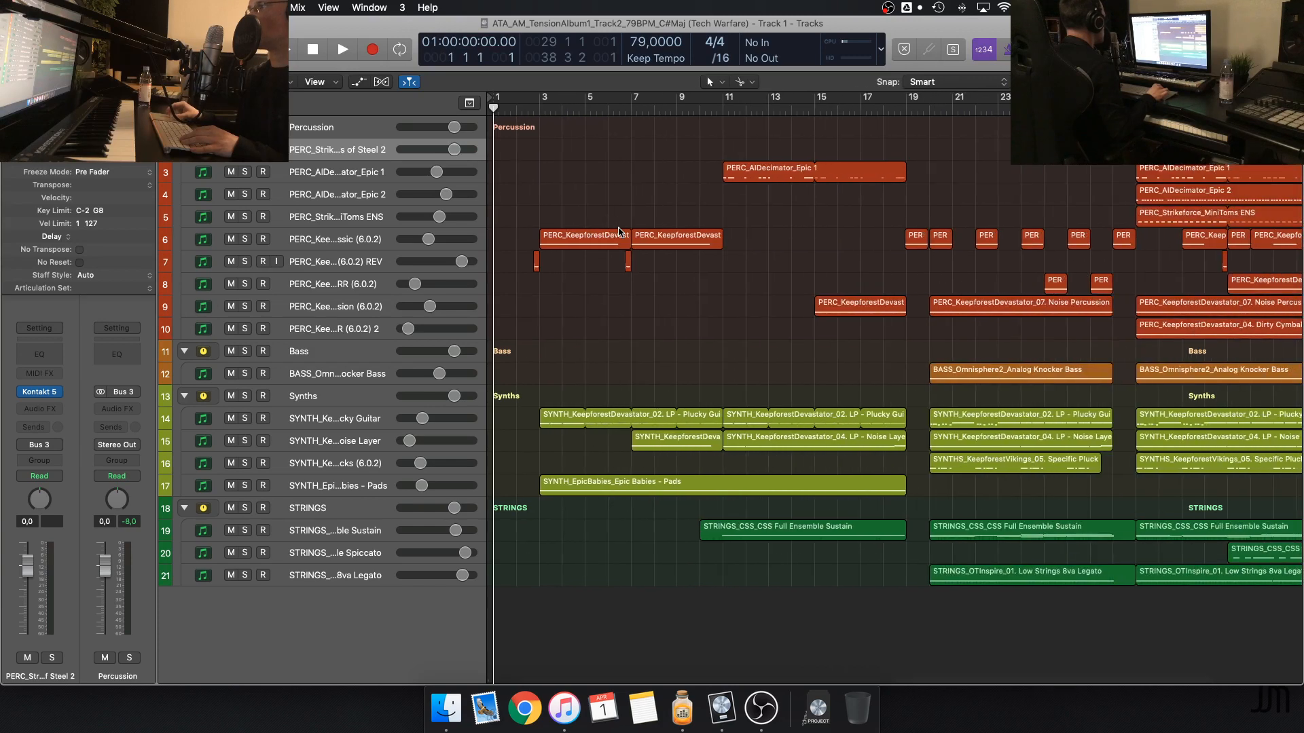
scroll(717, 228, "right", 3)
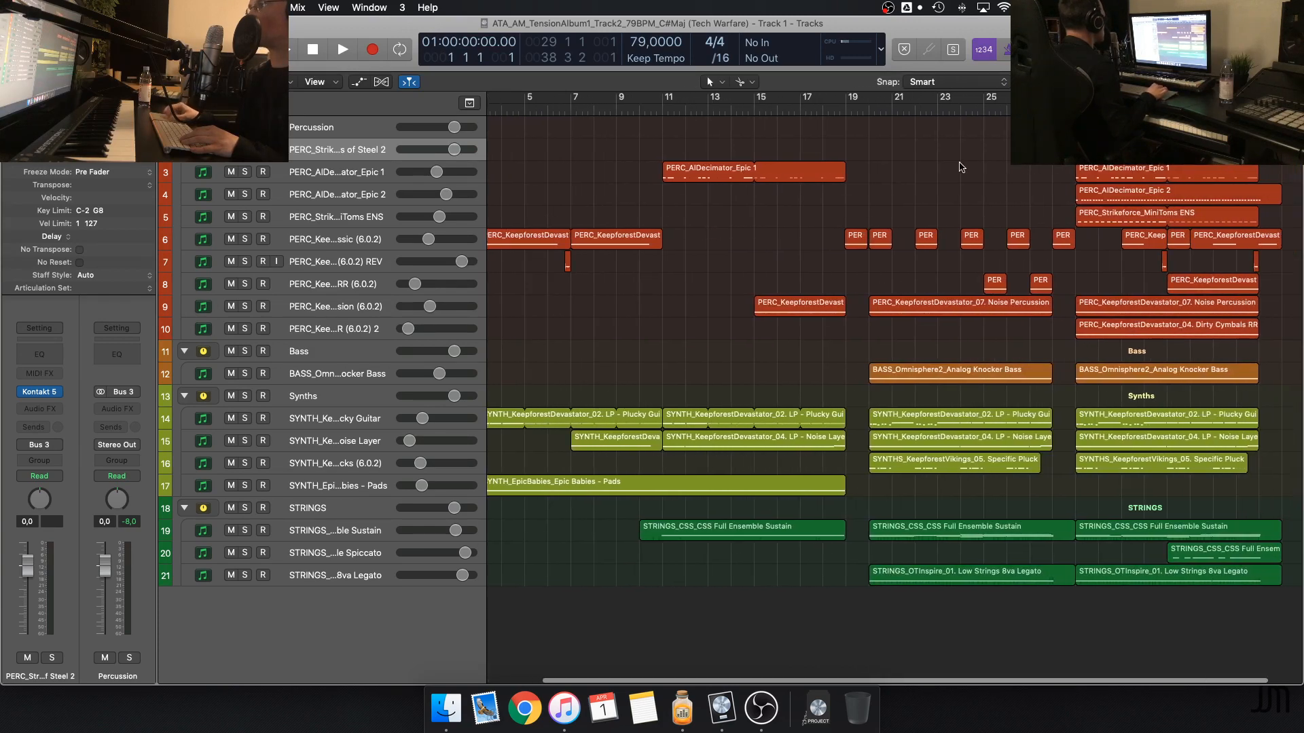
scroll(960, 167, "right", 3)
scroll(960, 167, "right", 5)
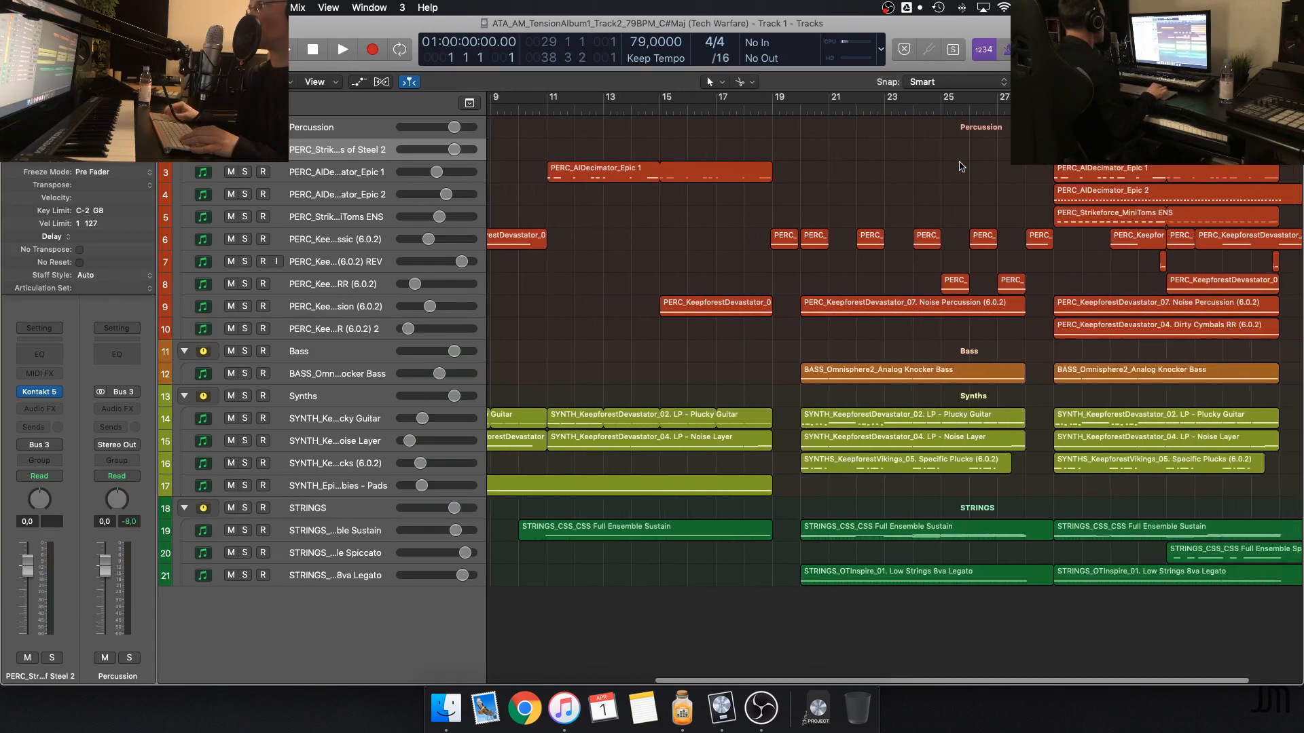
scroll(959, 164, "right", 4)
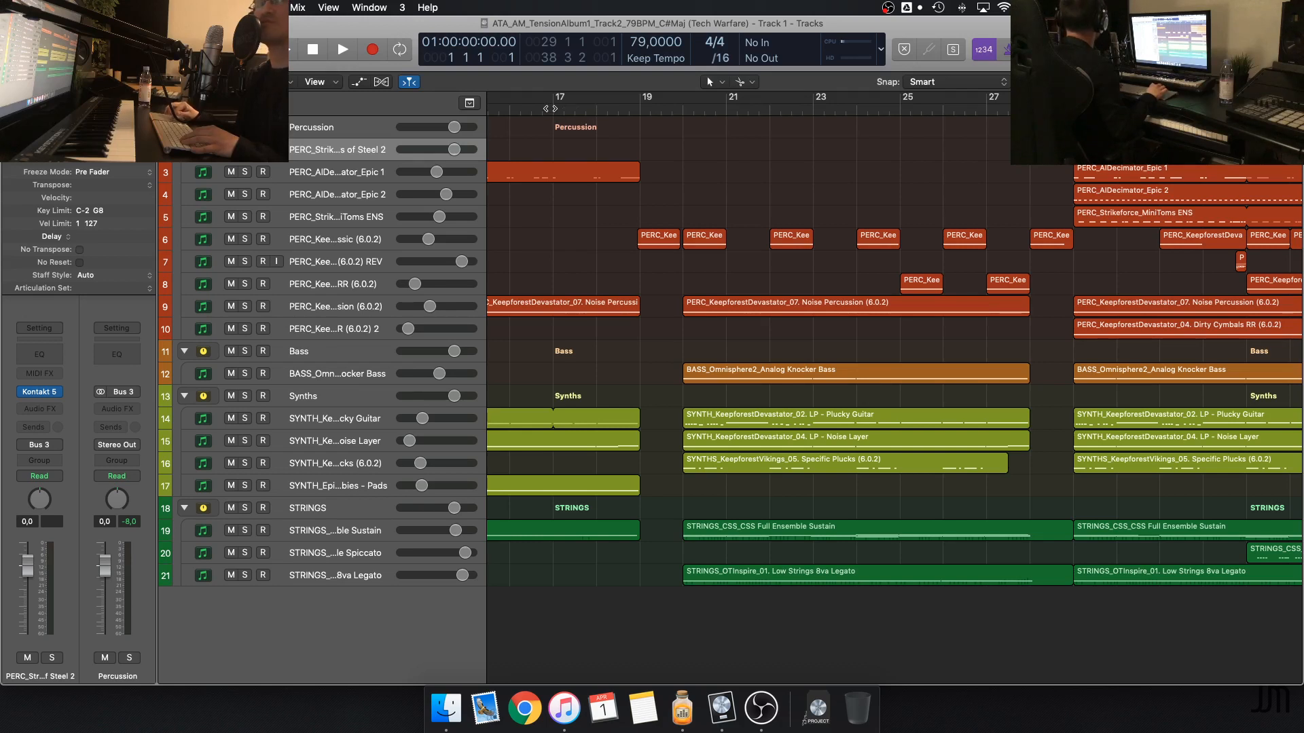
Play the full arrangement through the section after bar 20 and stop it at bar 24
key("space")
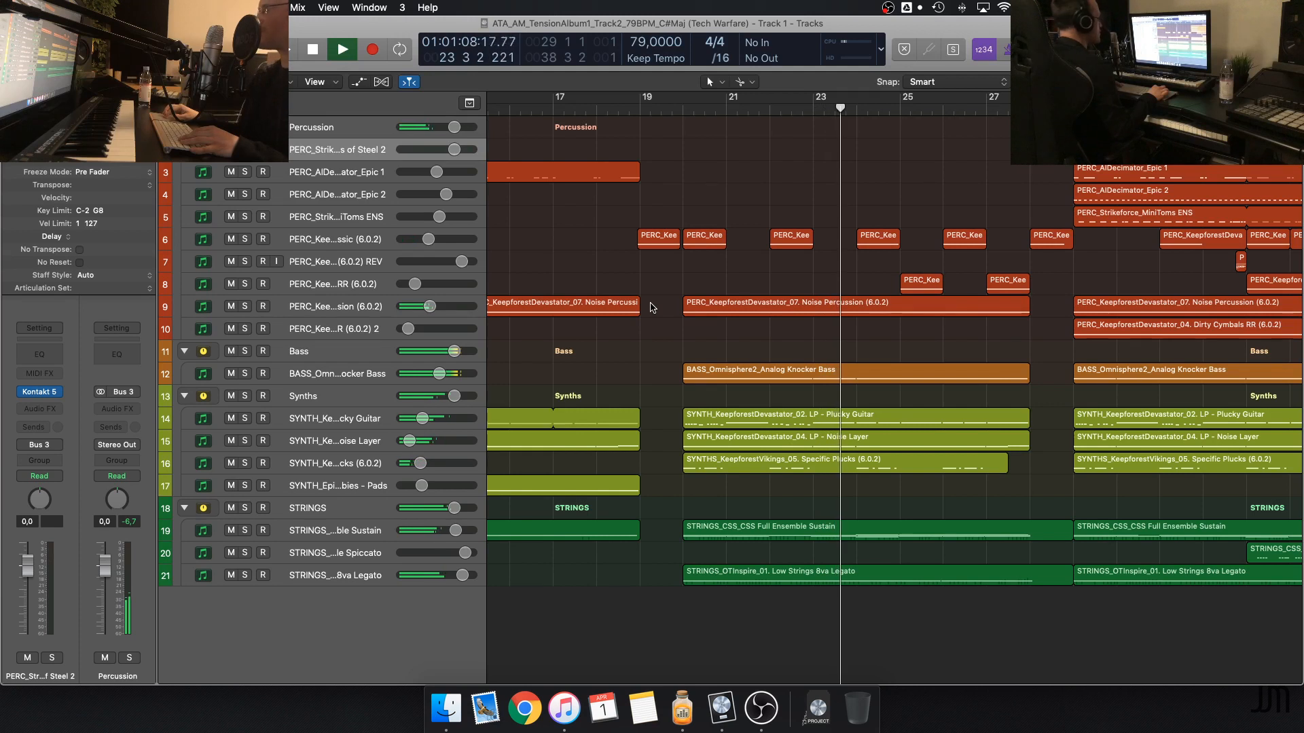
key("space")
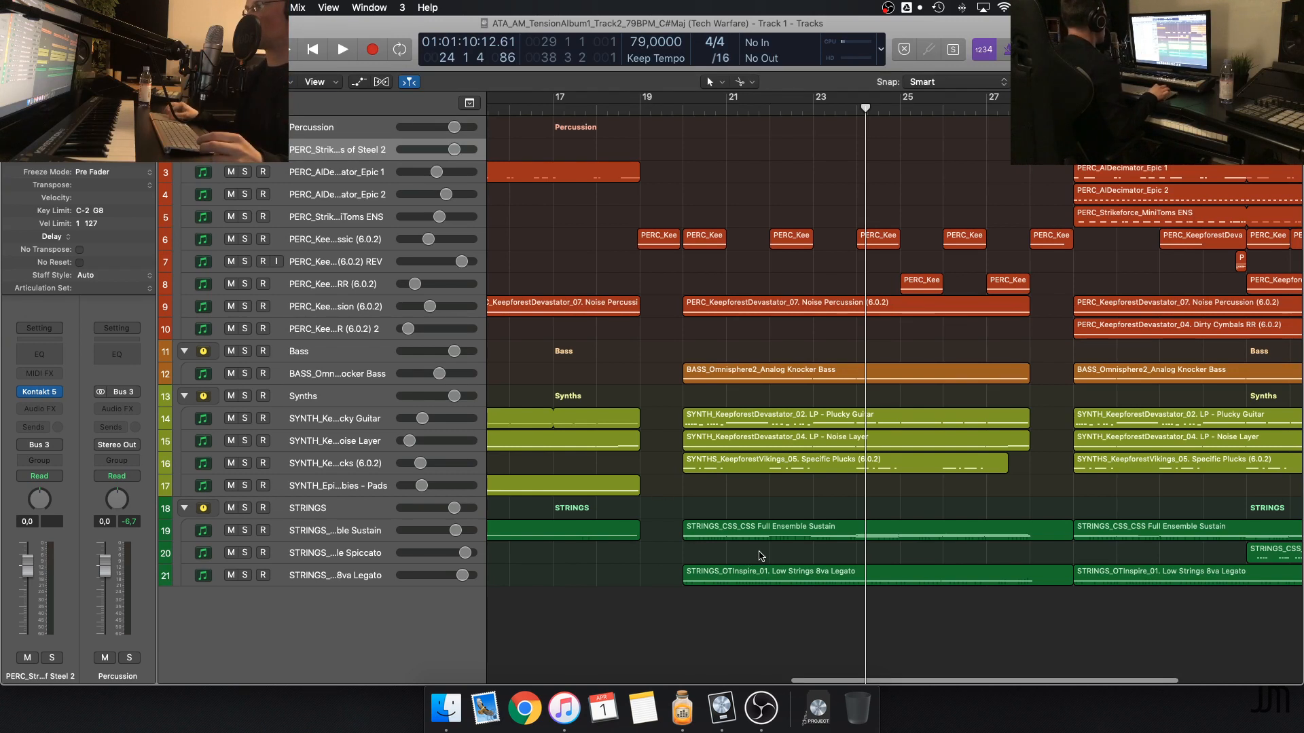
left_click(720, 585)
left_click(724, 553)
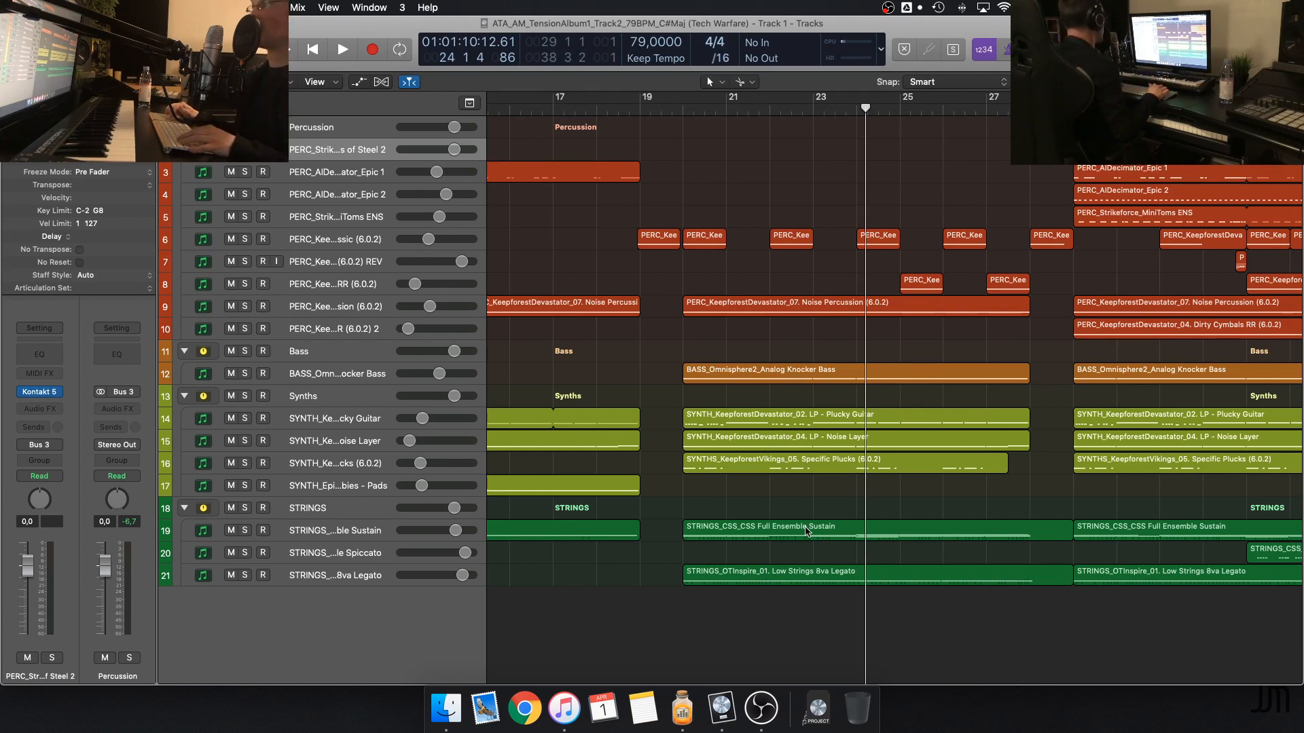
Solo the Low Strings 8va Legato track, play the climax and open its region from bar 29 in the Piano Roll
left_click(245, 576)
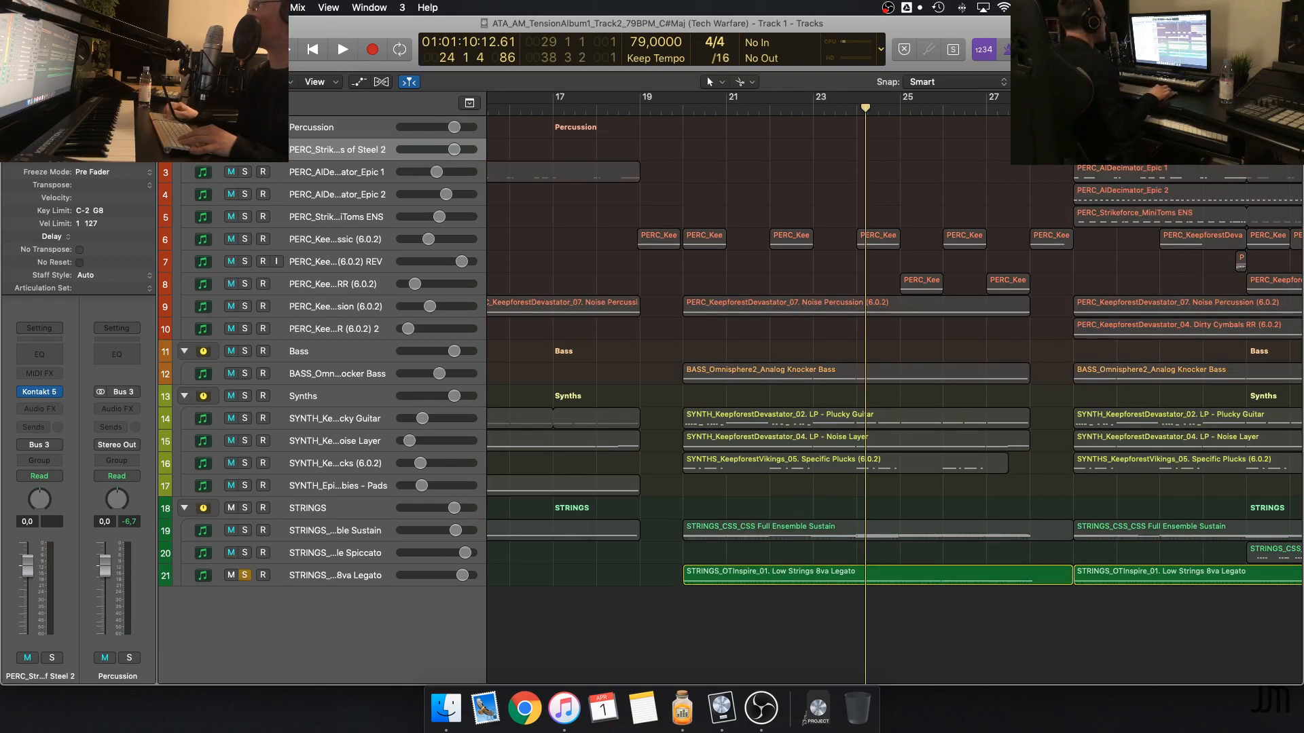
key("space")
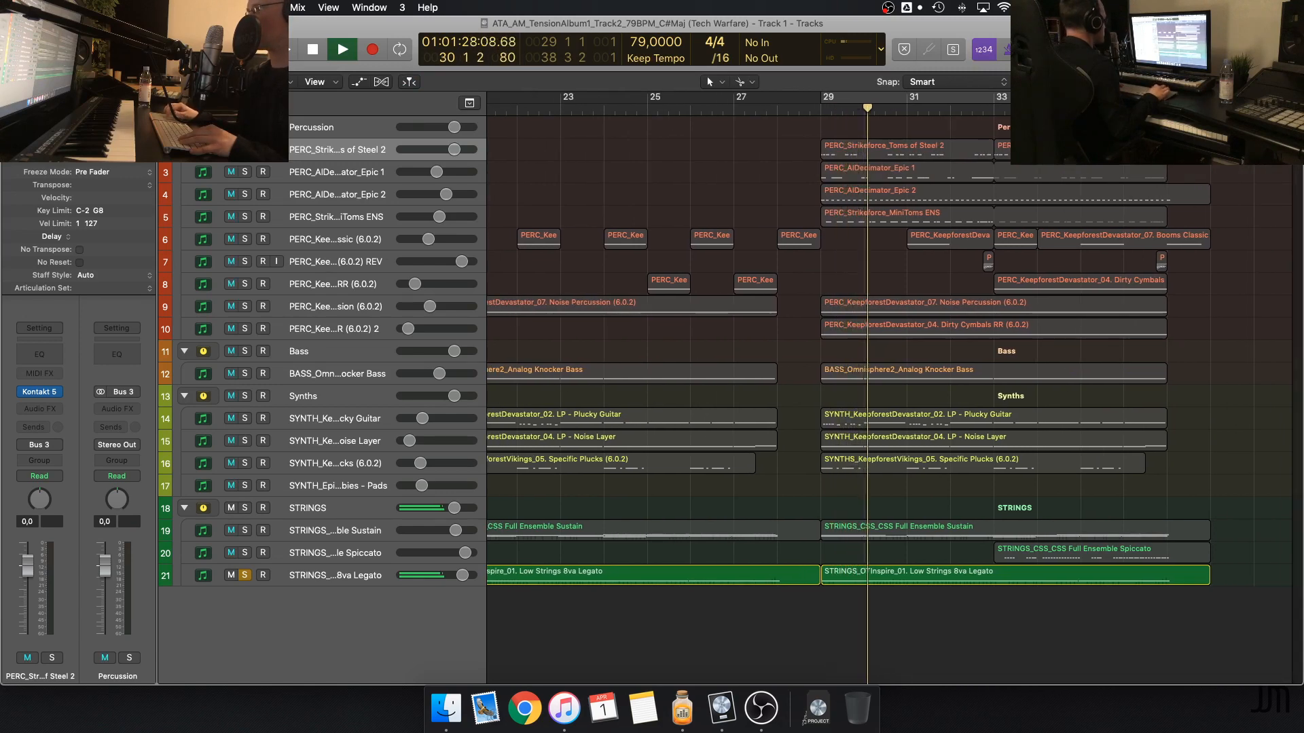
double_click(971, 574)
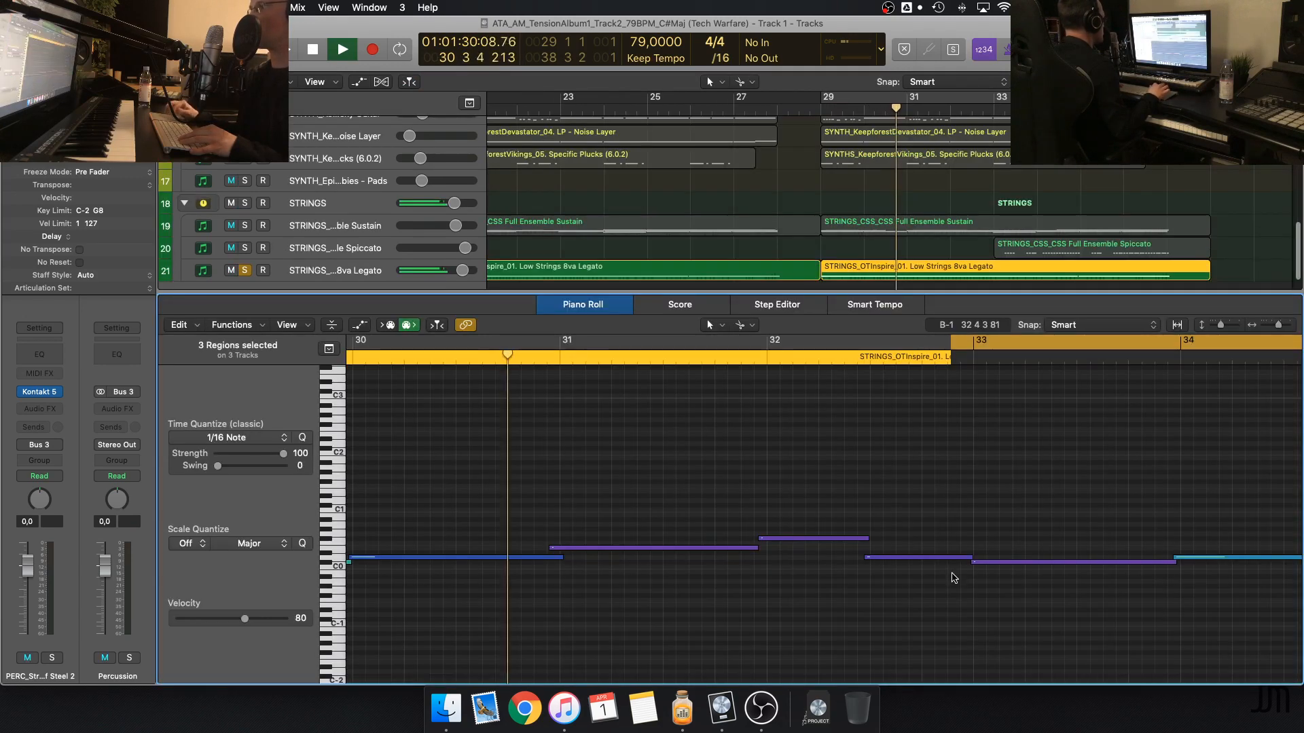
key("super+Left")
key("super+Left")
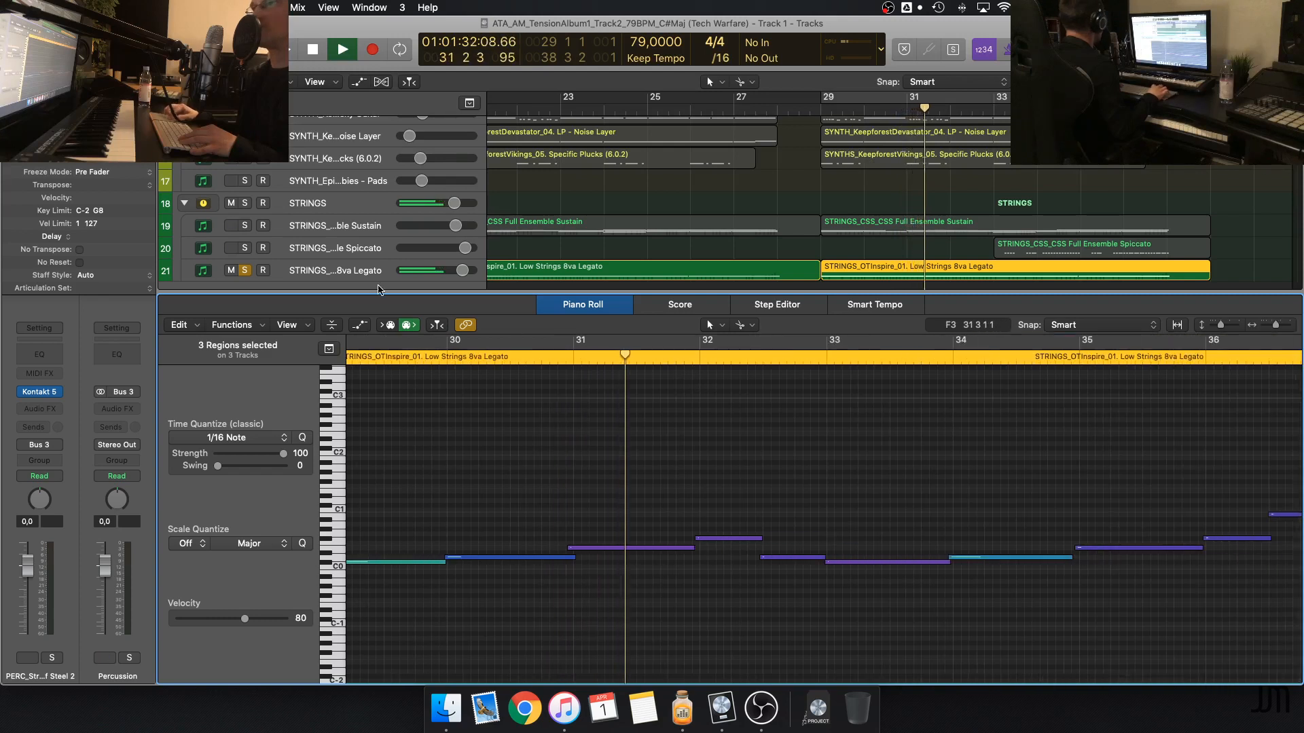
Show the Piano Roll's automation area for the Low Strings region and display its Ch. 1 Modulation curve
left_click(359, 325)
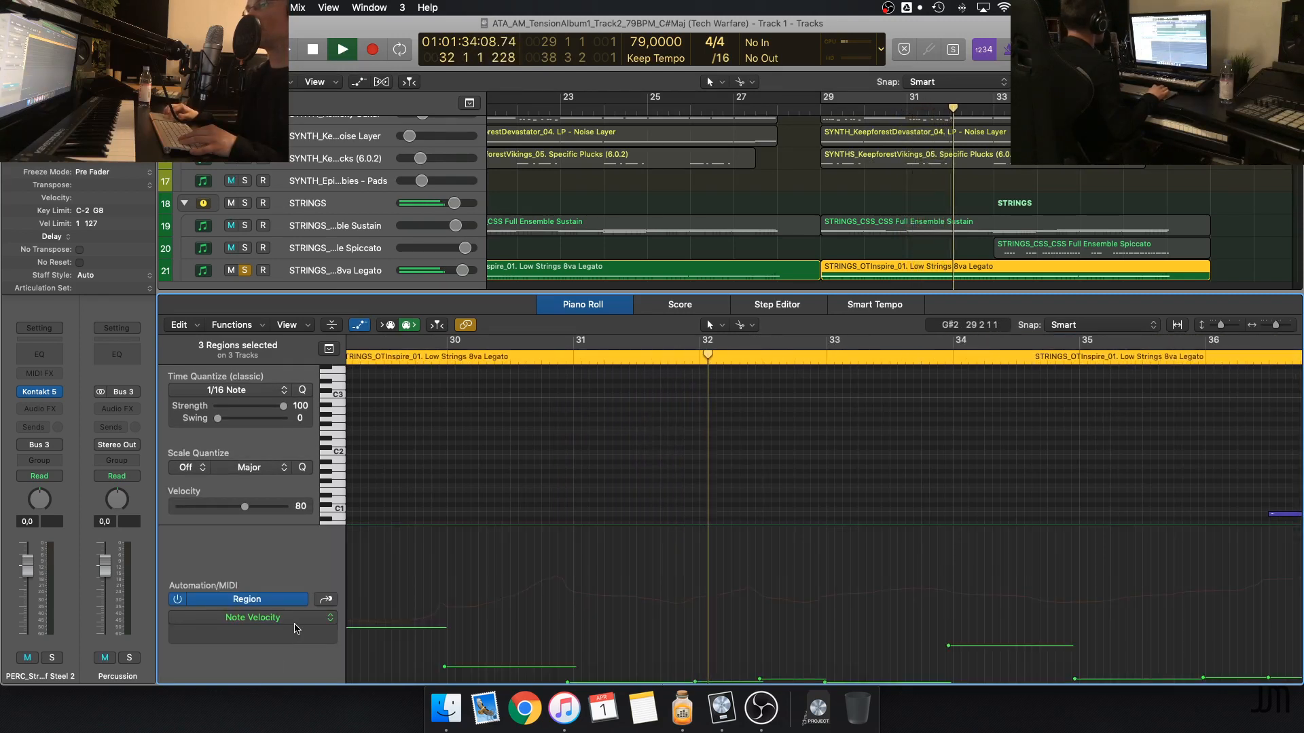
left_click(297, 619)
left_click(333, 663)
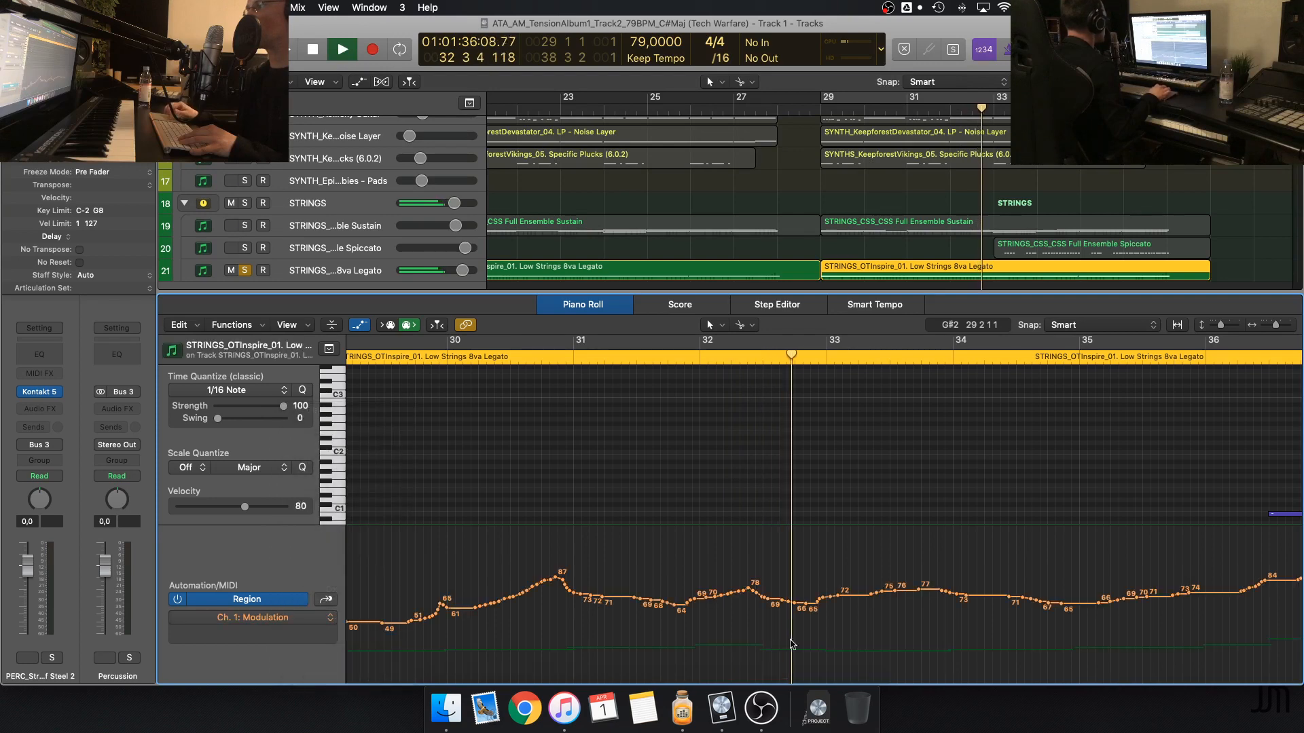
Add Full Ensemble Sustain to the solo, inspect its region together with the Low Strings region in the Piano Roll, and close the editor
left_click(244, 225)
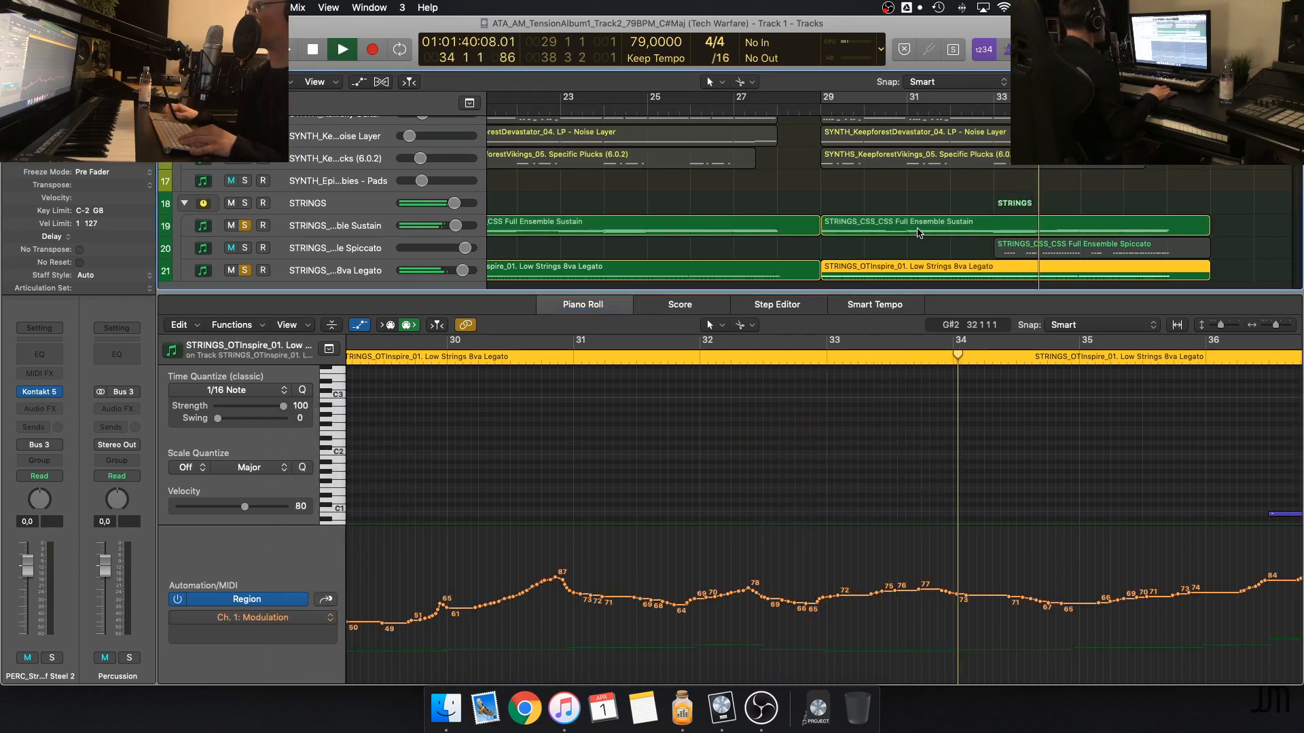
left_click(918, 232)
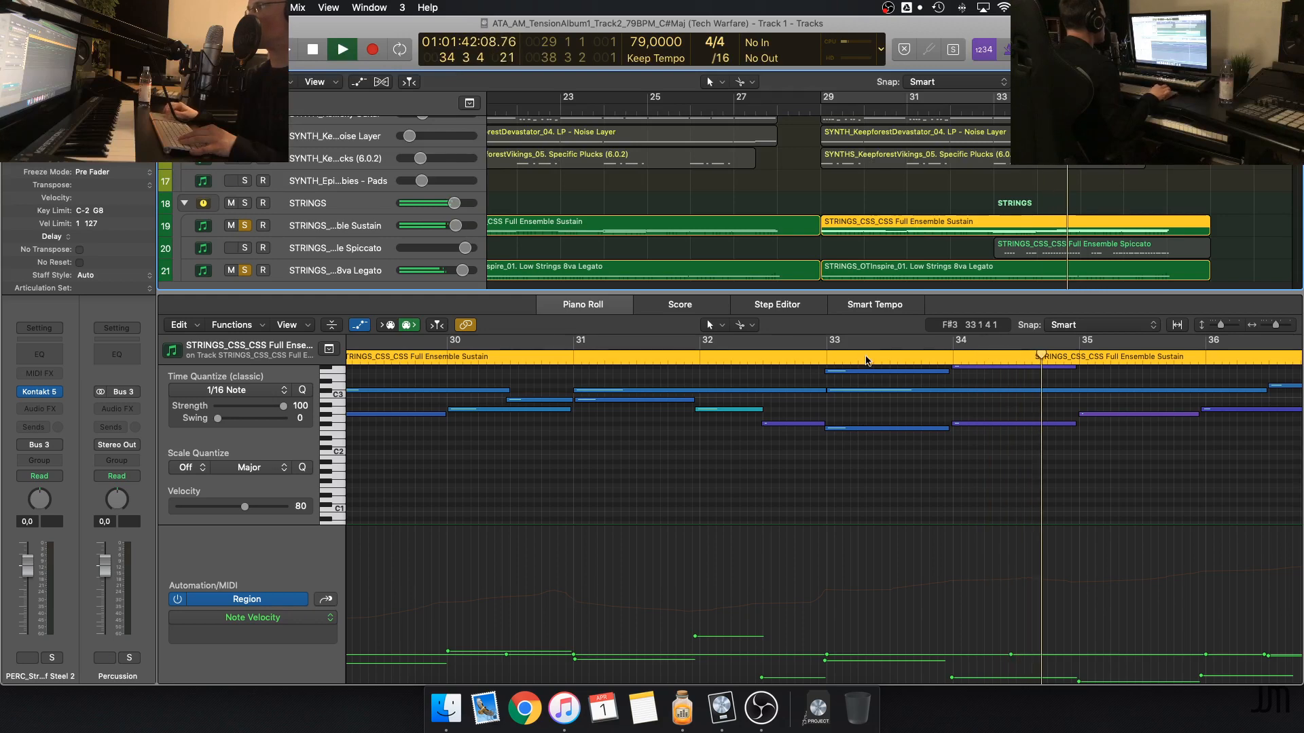
left_click(921, 275, "shift")
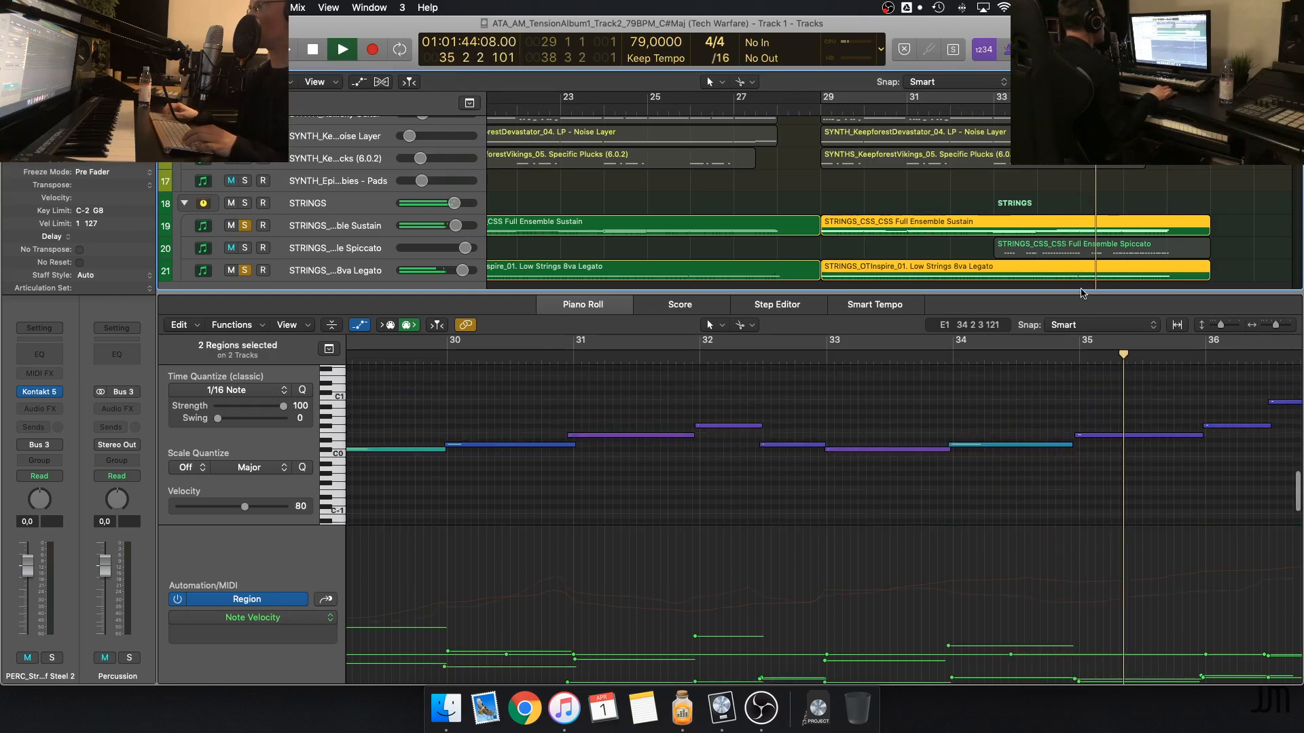
scroll(1036, 434, "down", 5)
scroll(1036, 434, "up", 4)
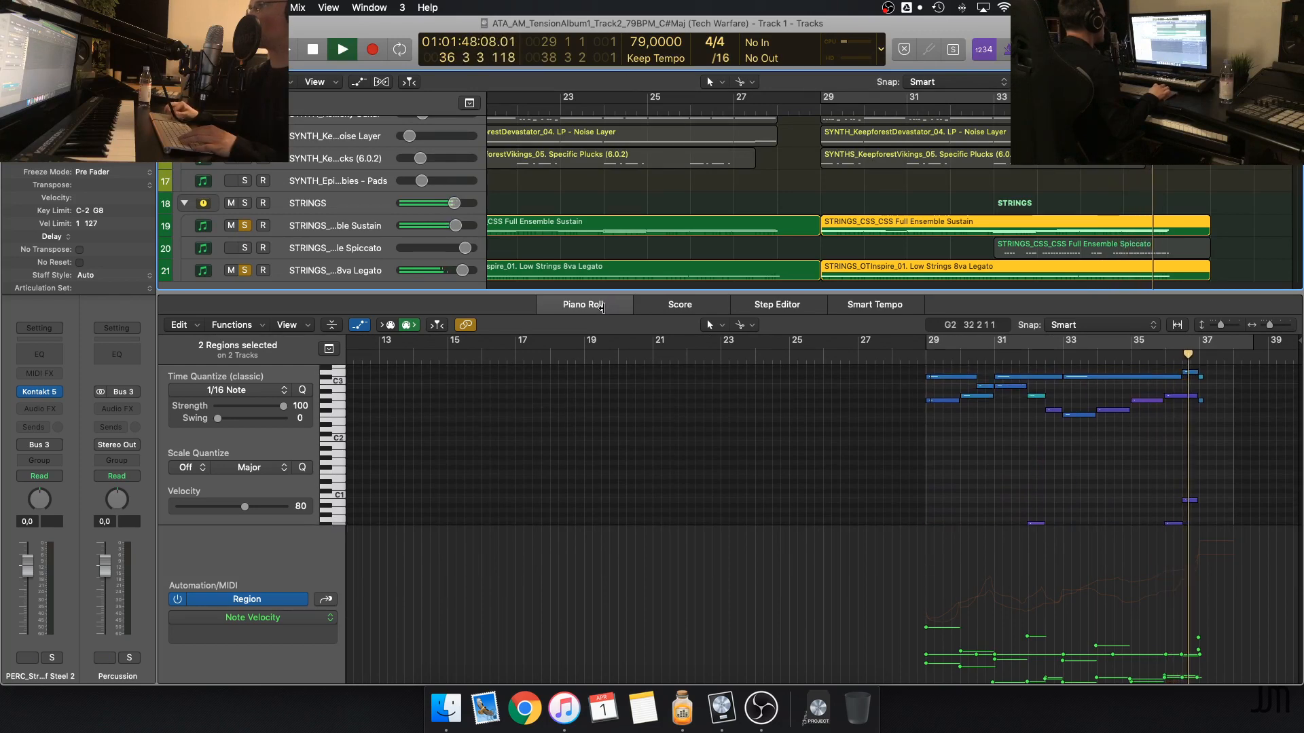
key("e")
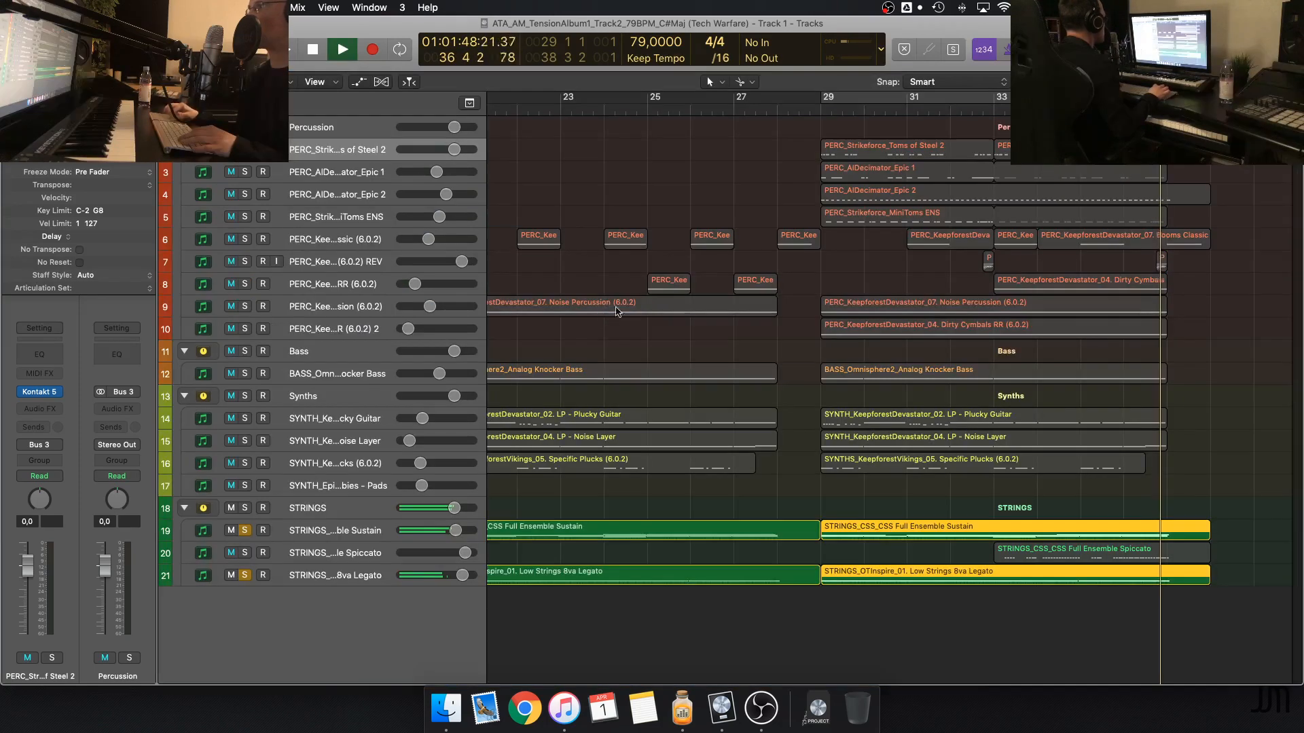
Stop playback and remove the solo from the Full Ensemble Sustain and Low Strings 8va Legato tracks
key("space")
left_click(808, 436)
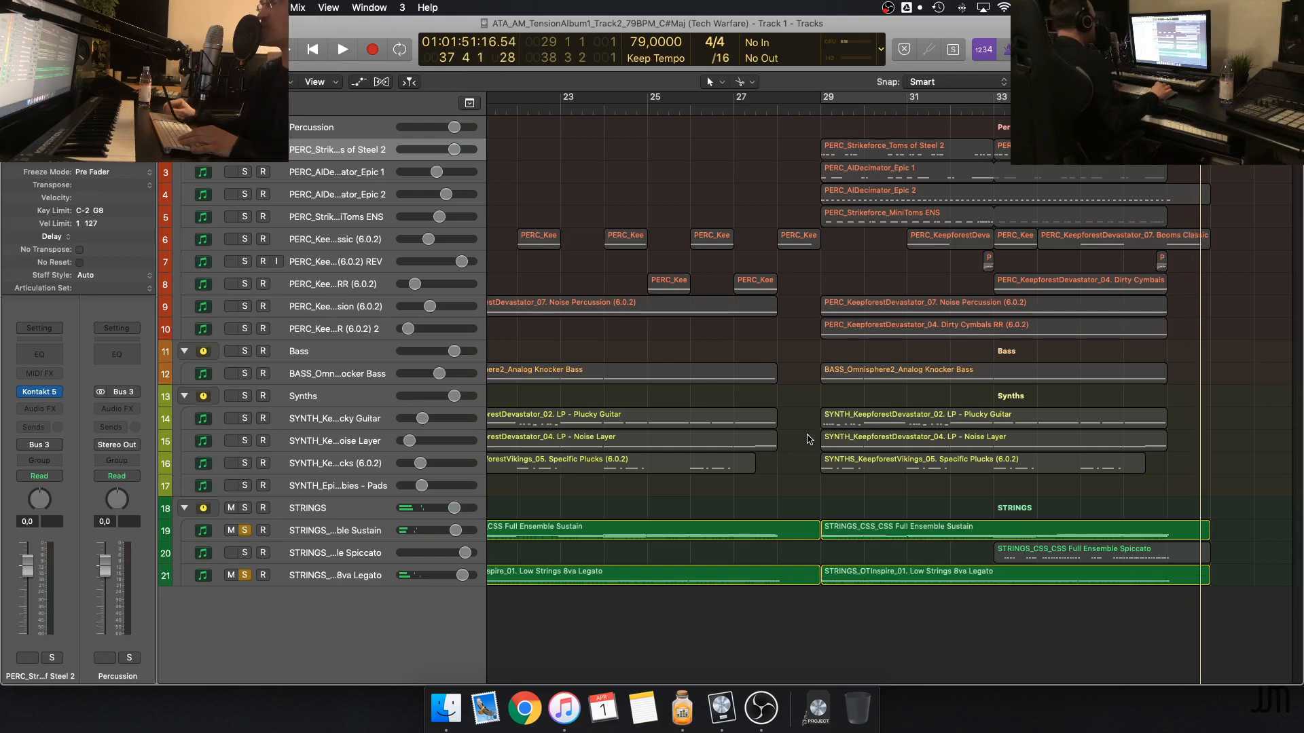
left_click(245, 530)
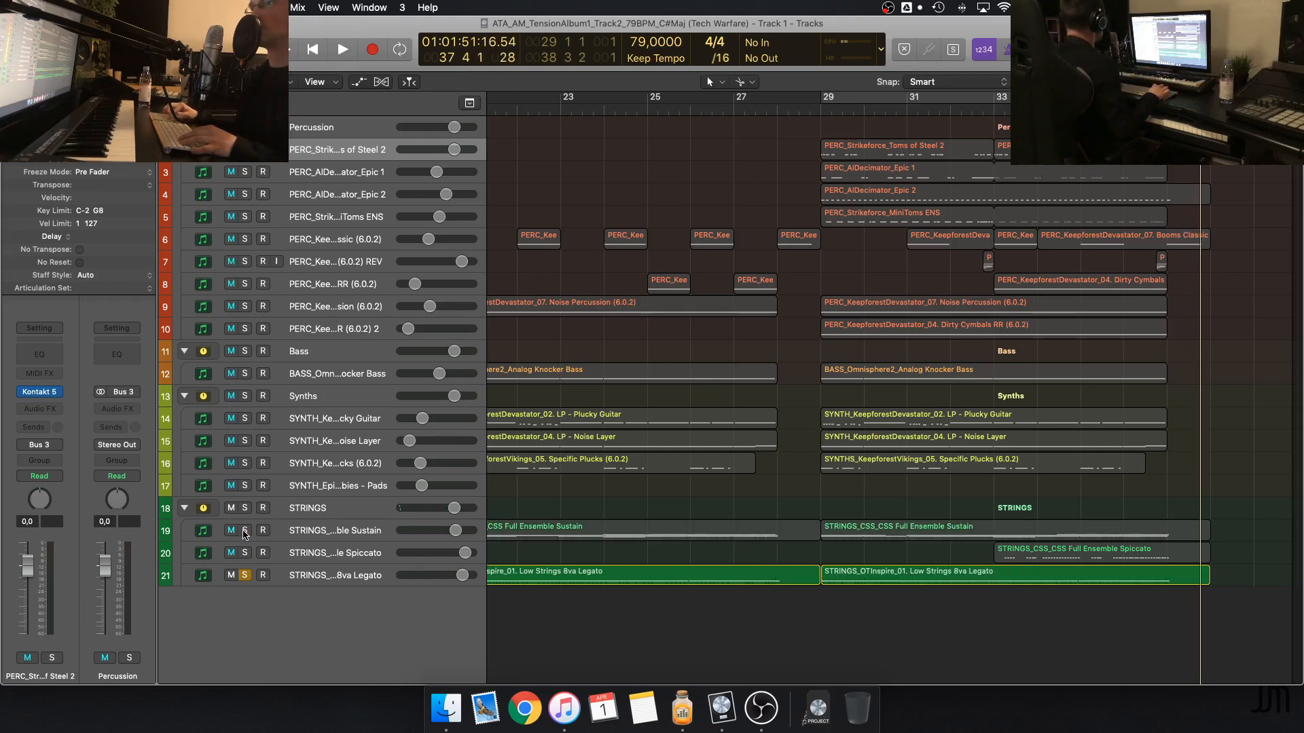
left_click(245, 575)
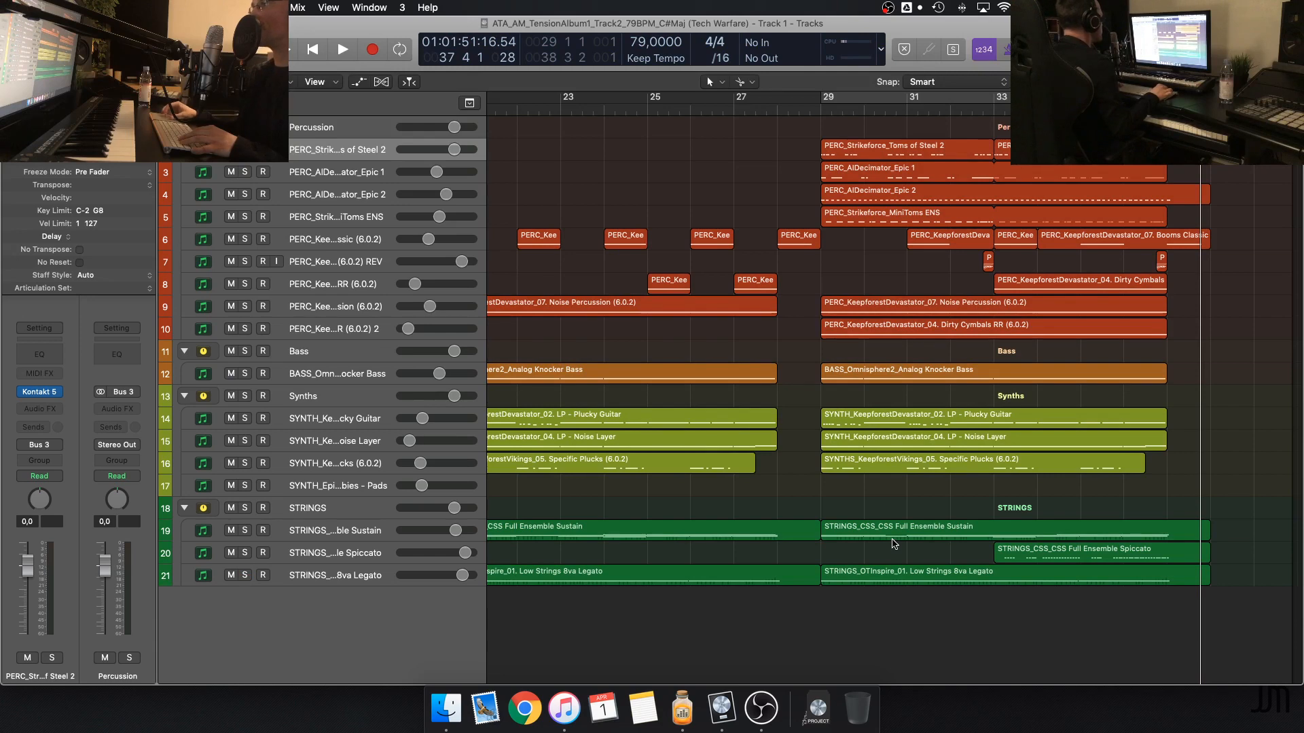
key("super+Right")
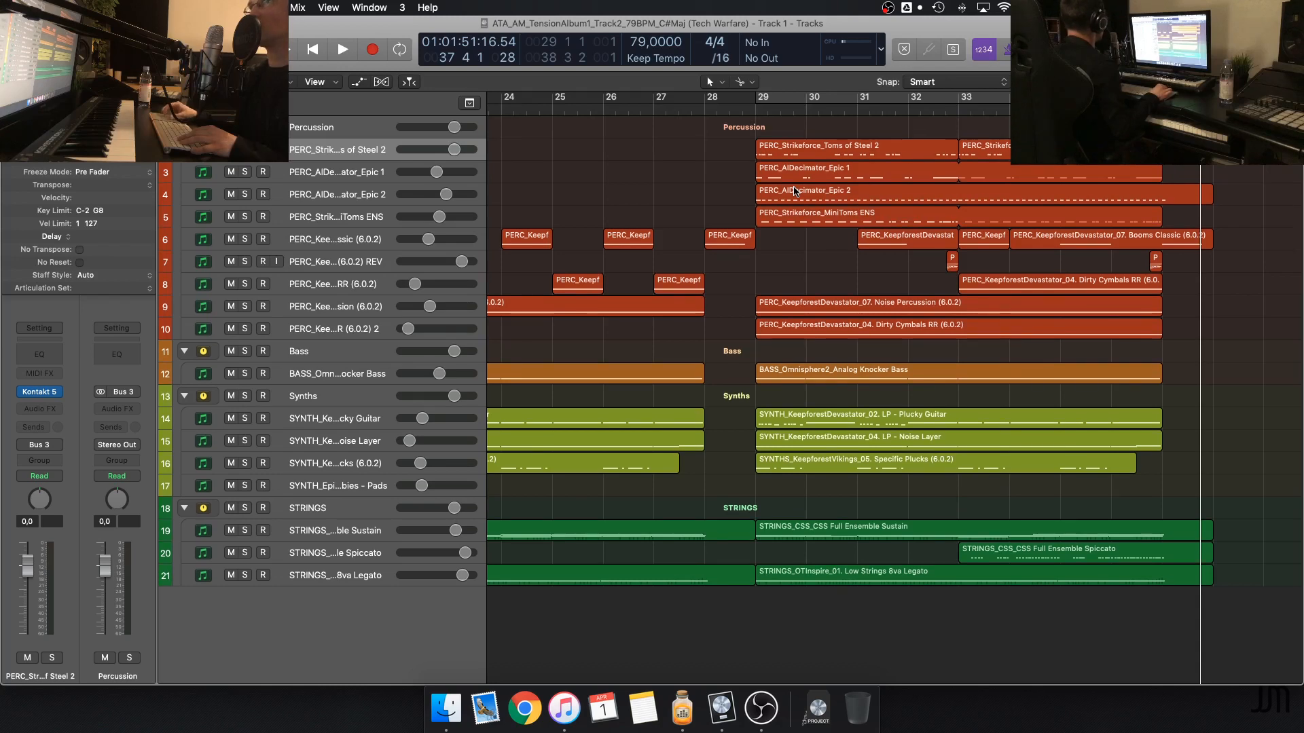
scroll(792, 189, "left", 5)
scroll(792, 189, "right", 1)
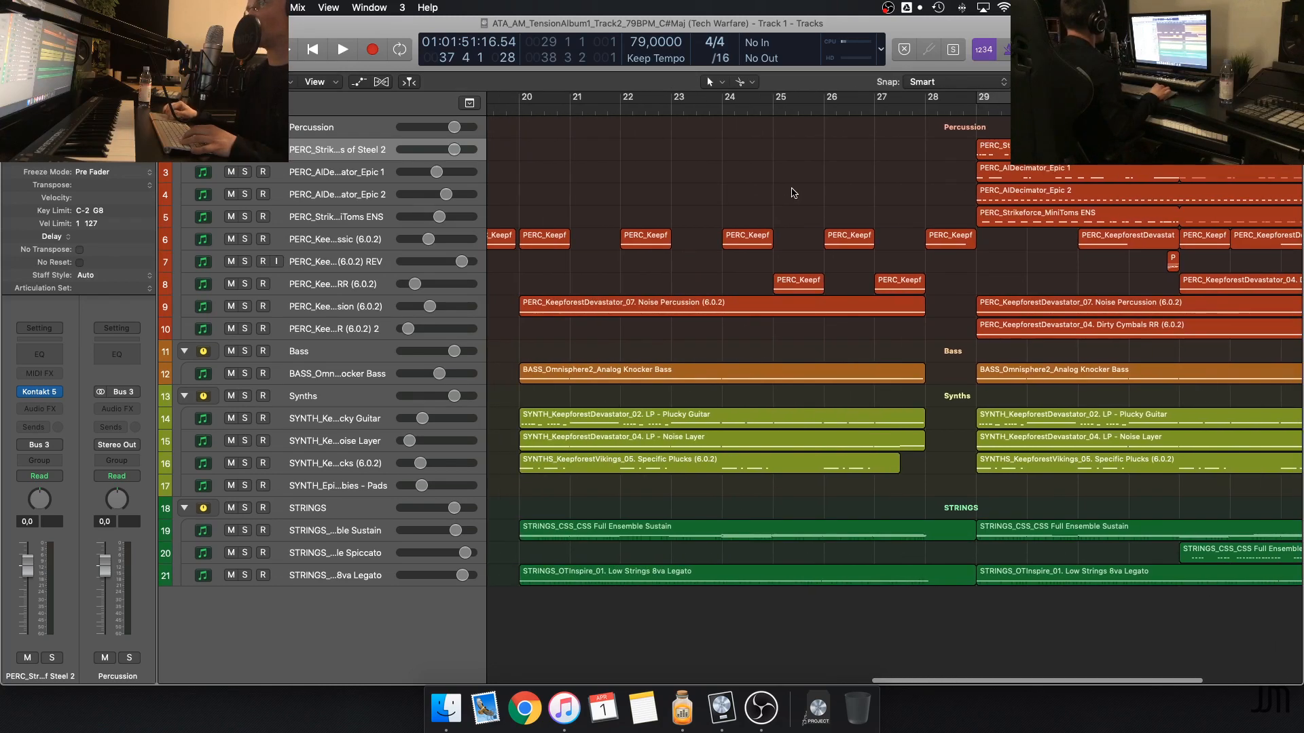
Close the Tech Warfare project and open the 3 Synths HH project
key("super+w")
left_click(607, 254)
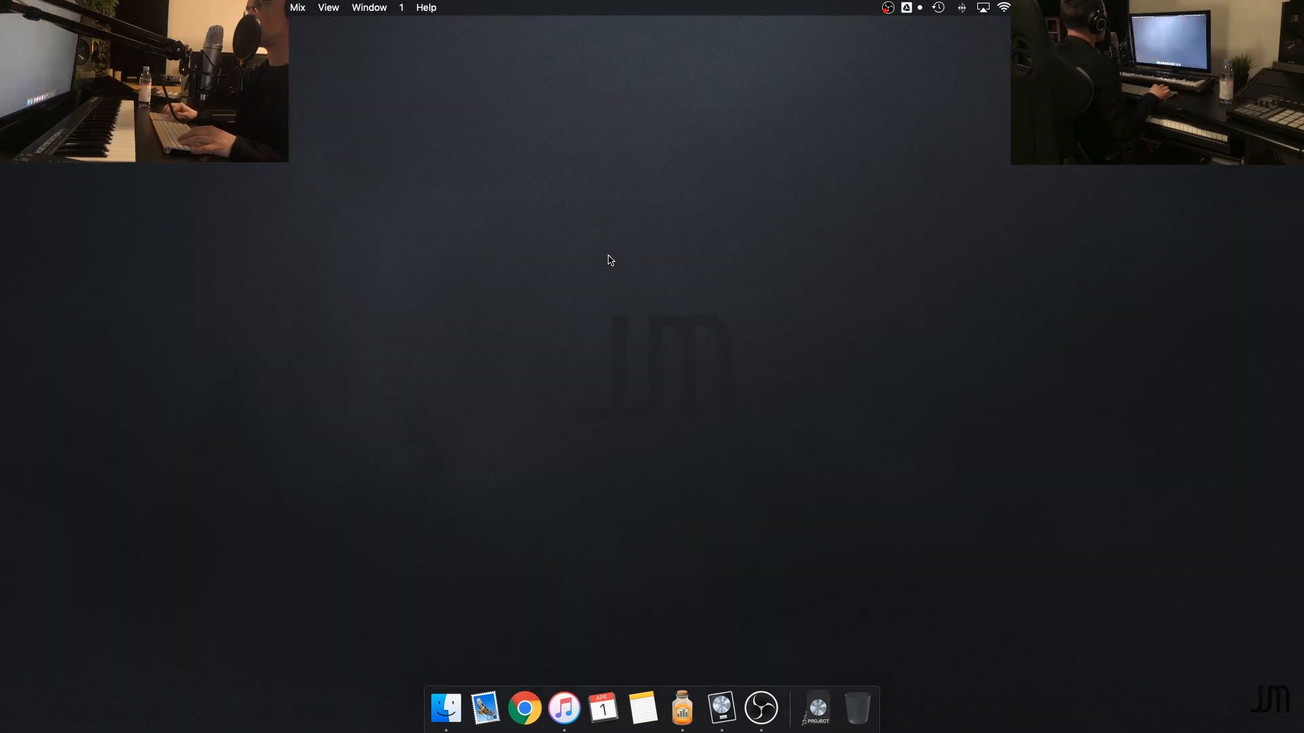
left_click(816, 710)
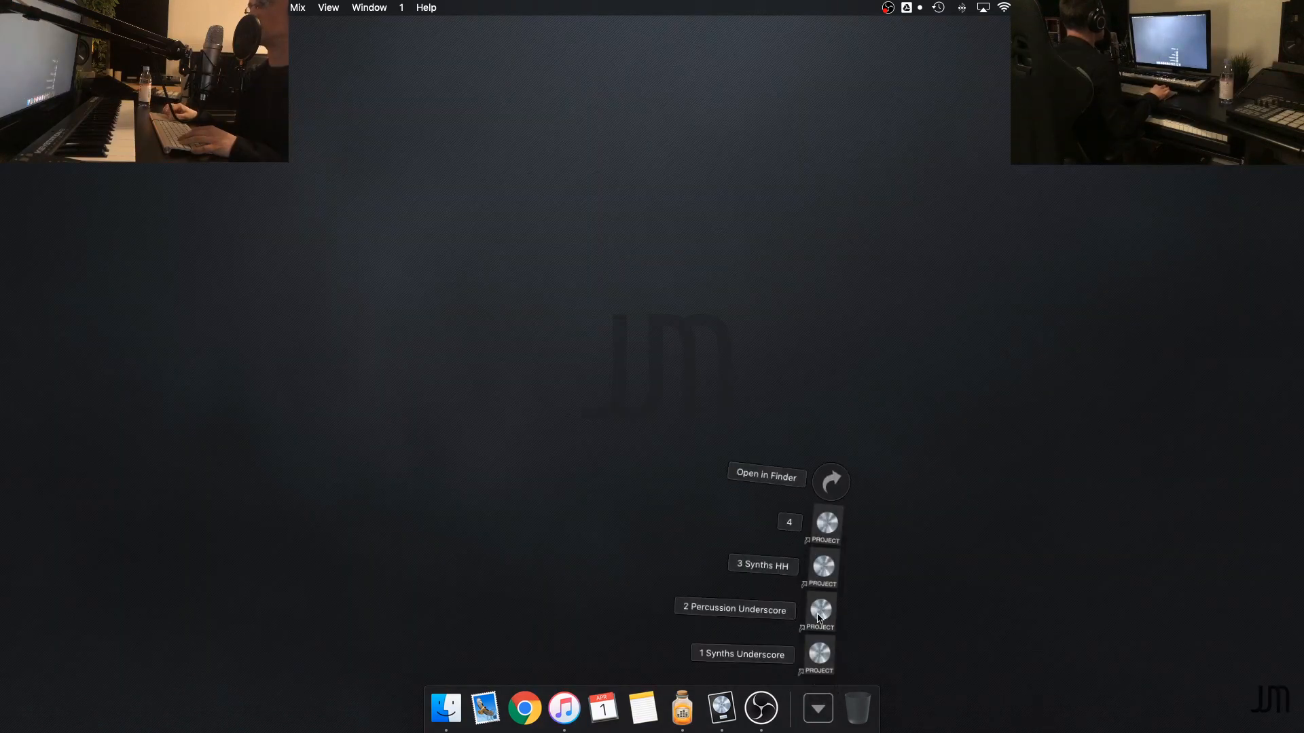
left_click(821, 569)
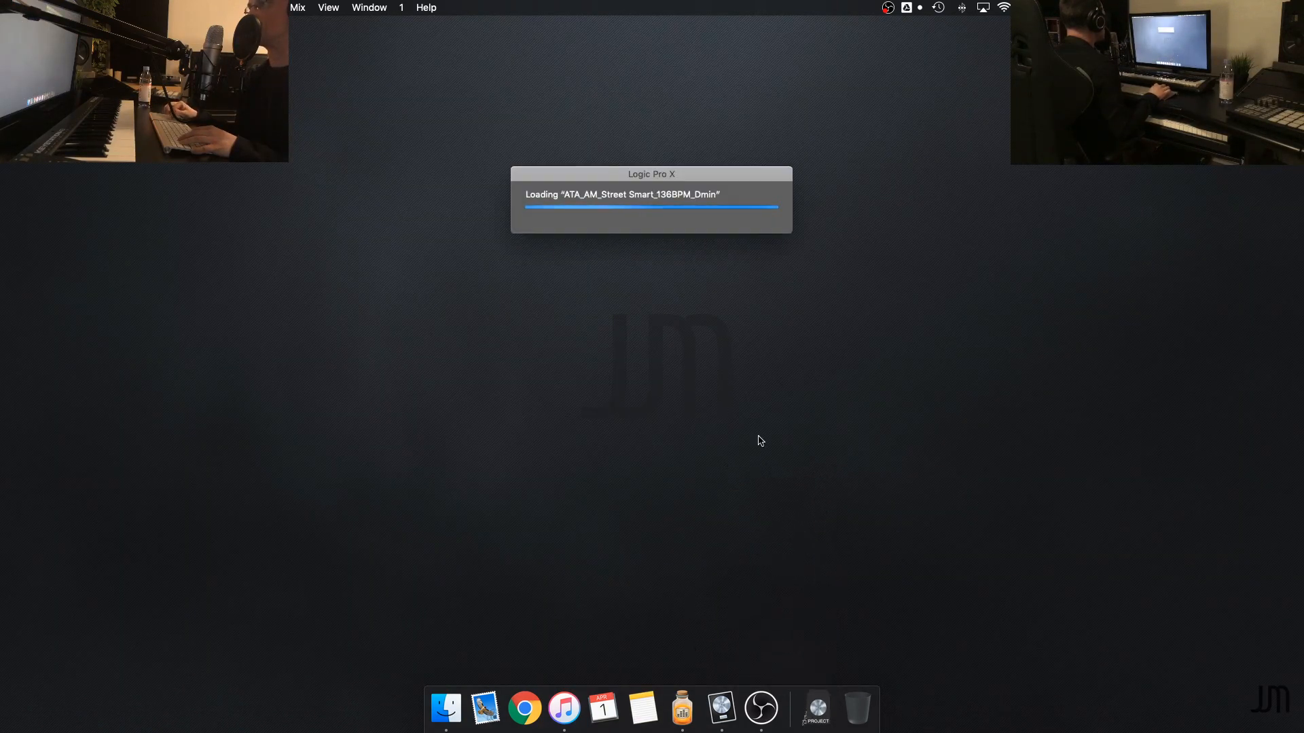
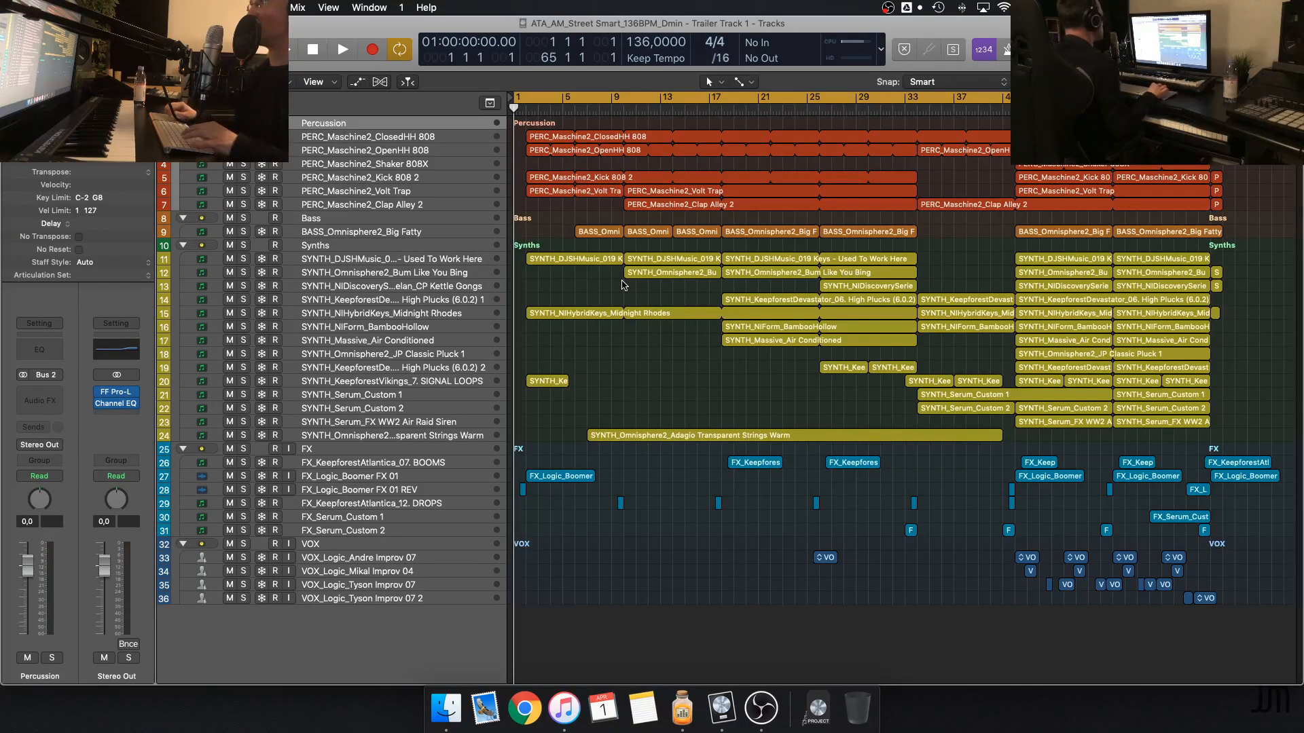
Turn off cycle mode and fit the whole Street Smart arrangement in the Tracks area
key("super+a")
left_click(623, 354)
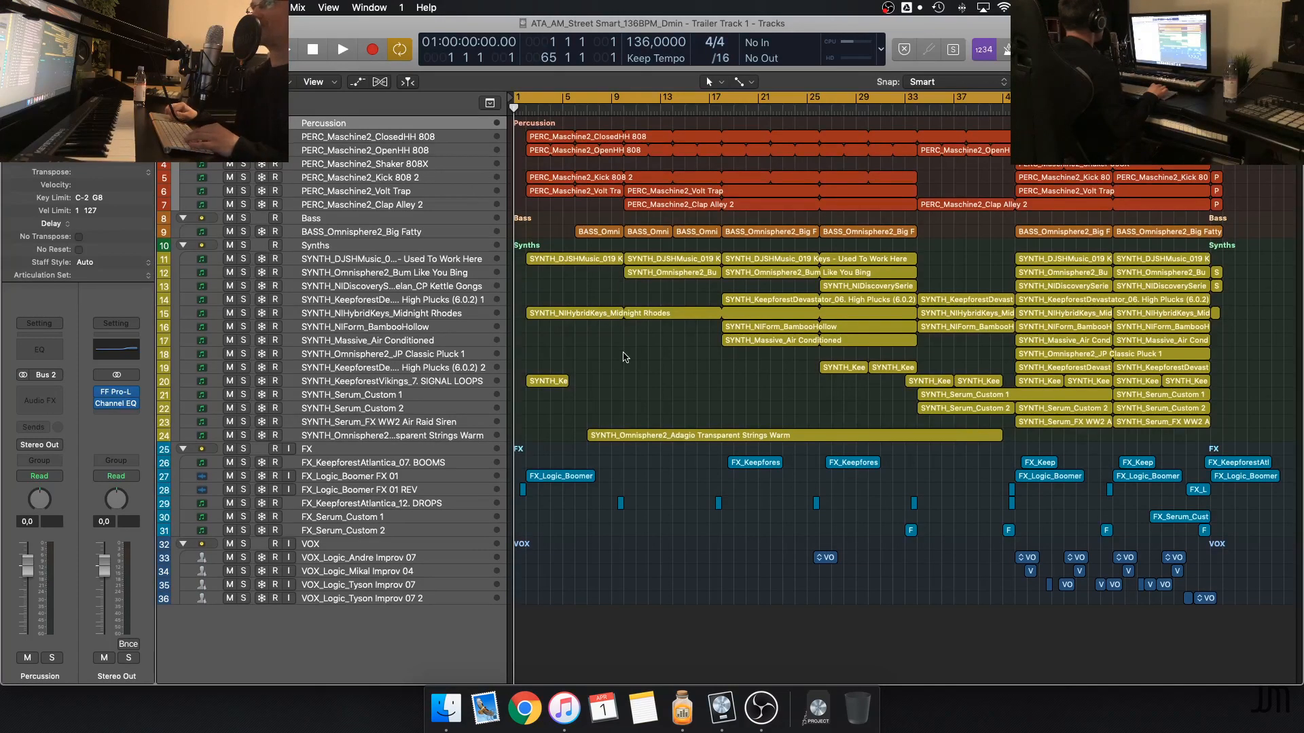
key("c")
key("z")
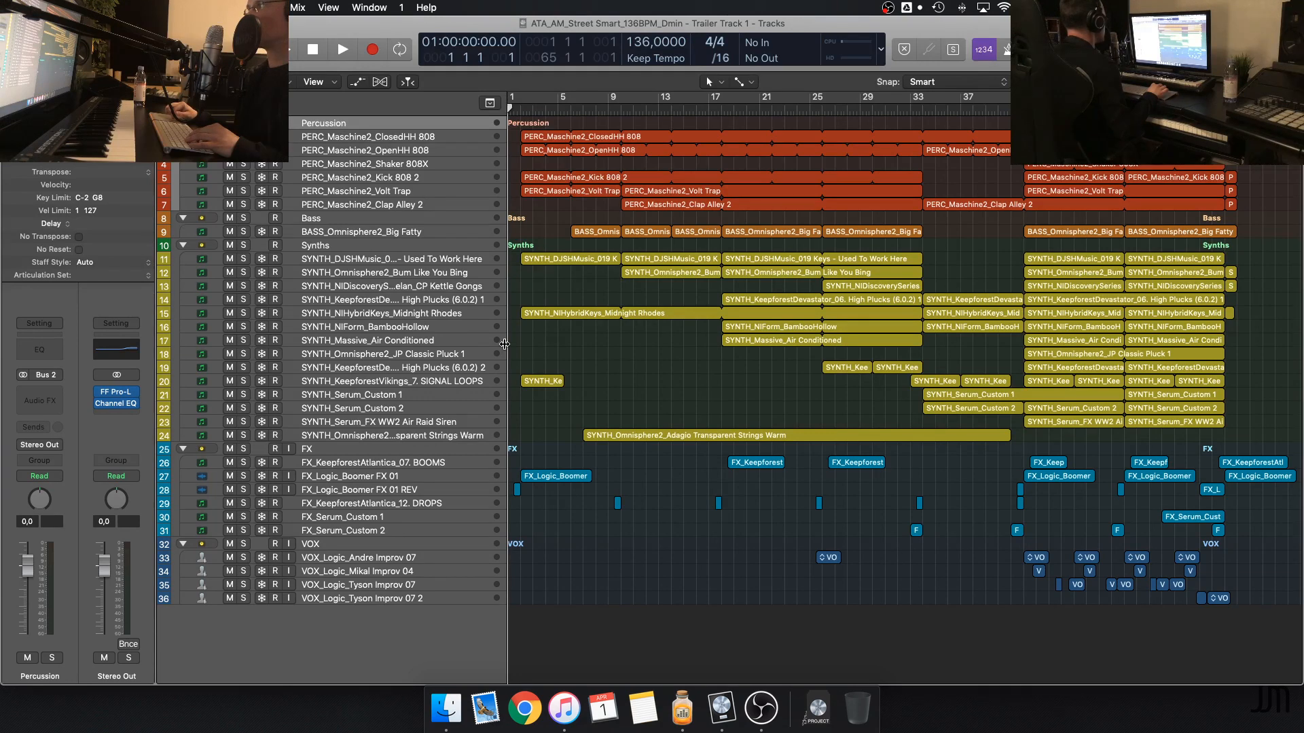
Inspect the PERC_Maschine2_ClosedHH 808 and SYNTH_Massive_Air Conditioned tracks and their place in the arrangement
left_click(364, 141)
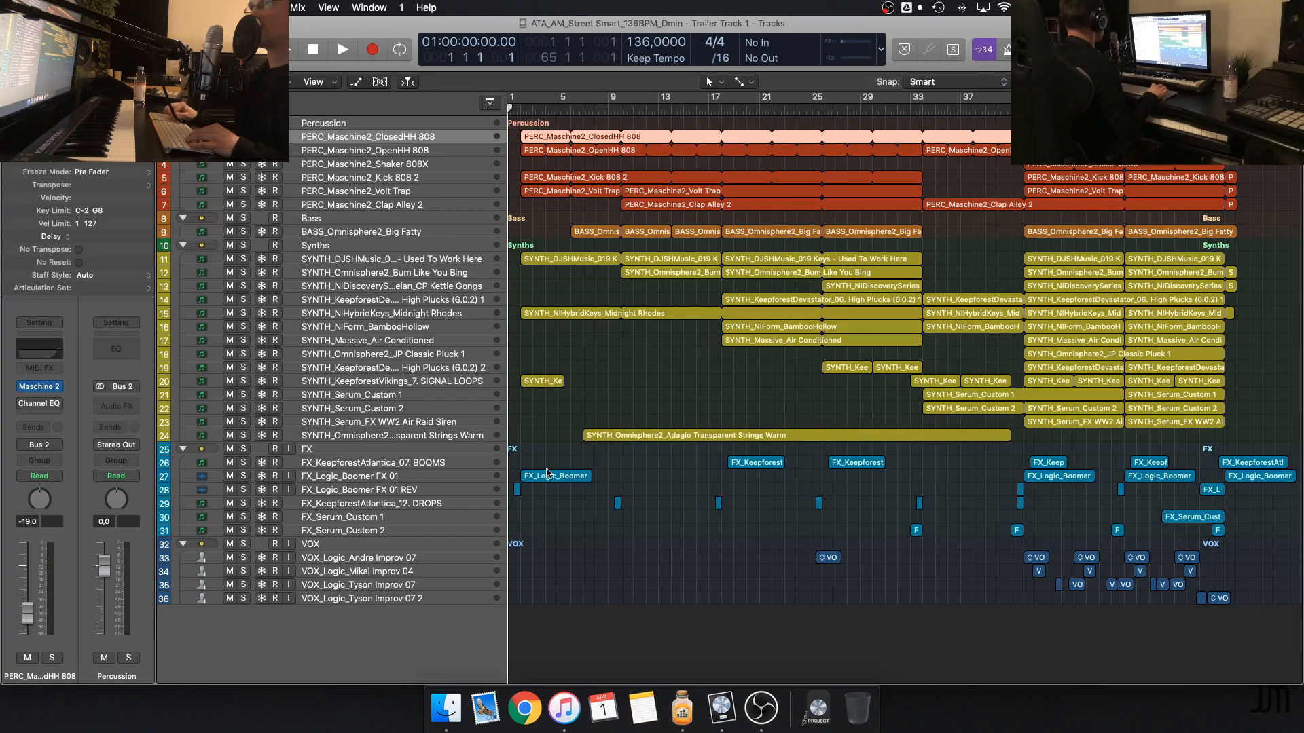
left_click(590, 364)
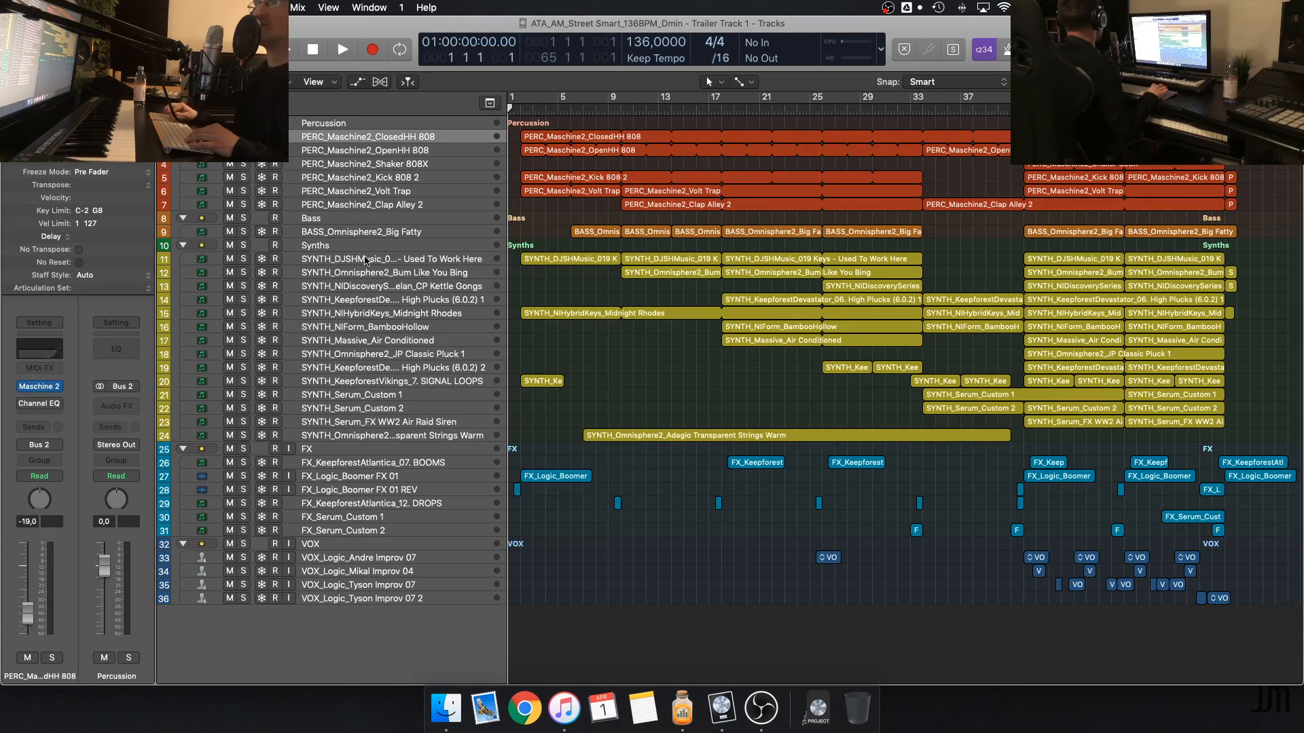
left_click(385, 342)
left_click(622, 373)
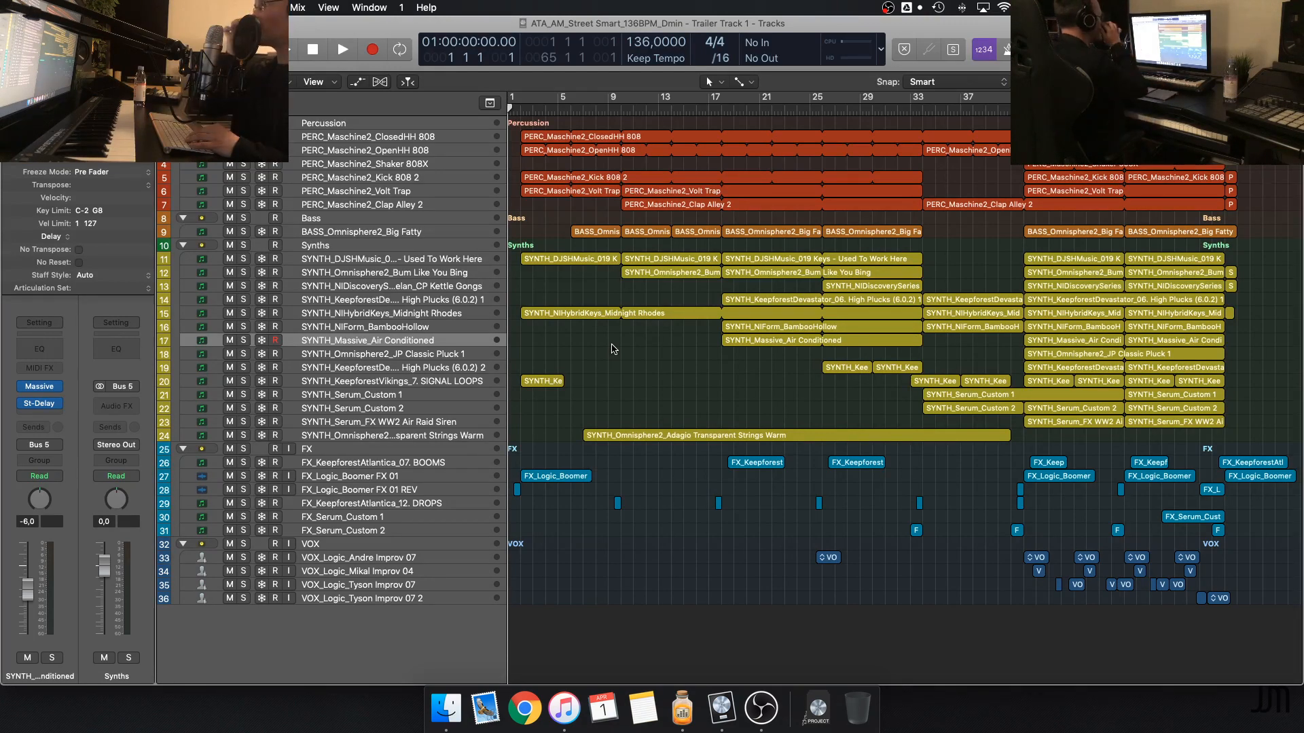
scroll(614, 349, "up", 10)
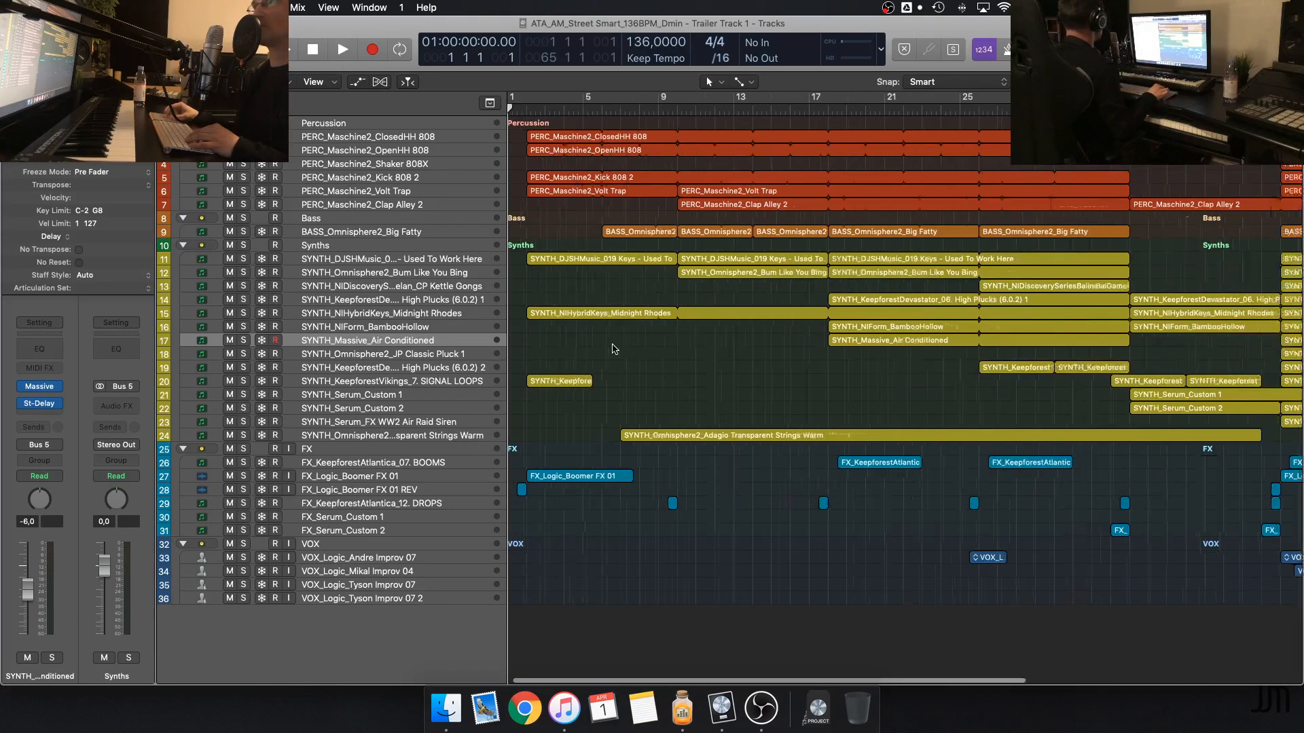
scroll(615, 349, "down", 3)
scroll(615, 349, "down", 4)
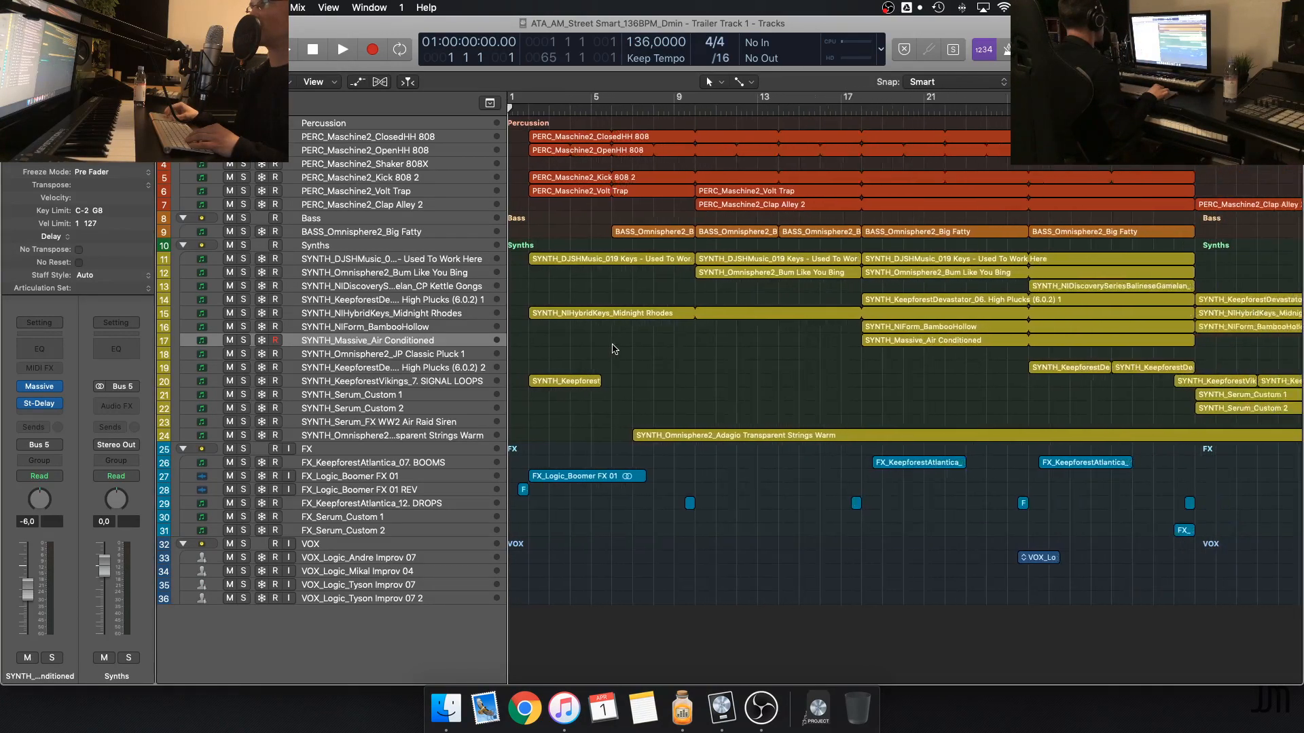
scroll(615, 349, "down", 4)
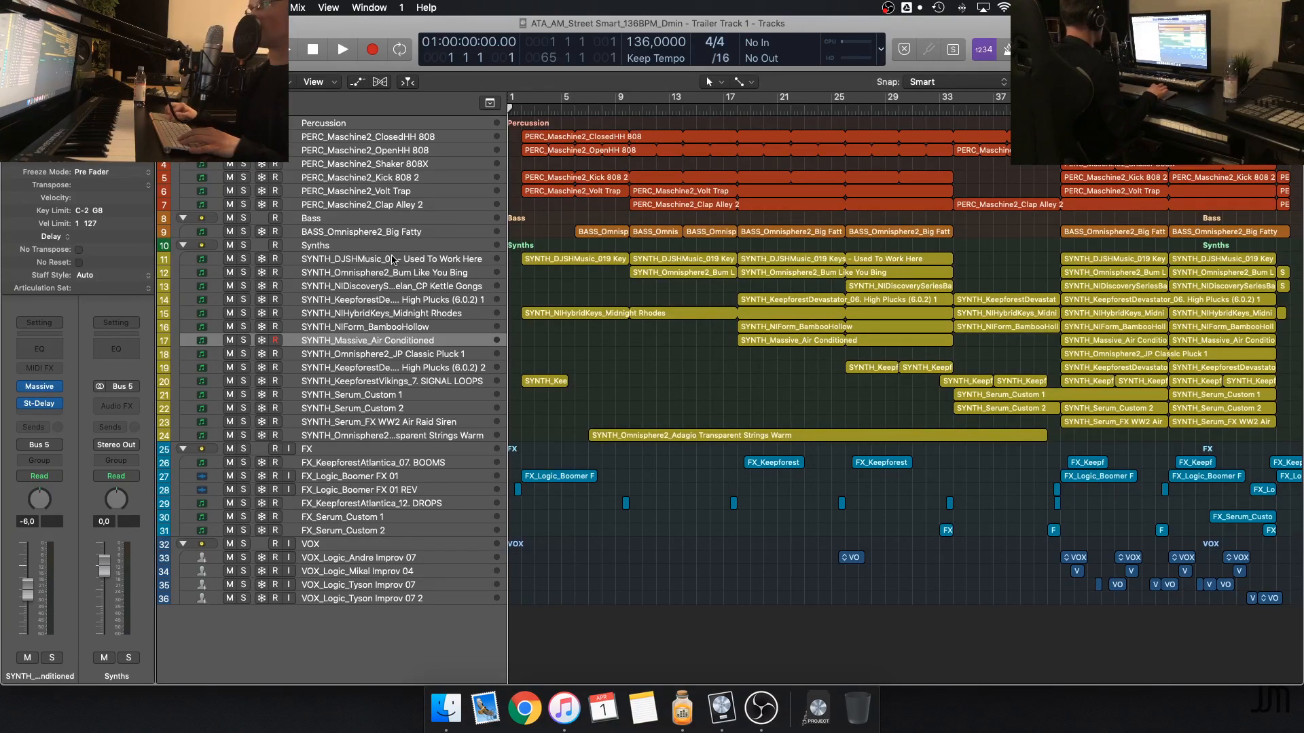
Select all synth tracks from SYNTH_DJSHMusic Used To Work Here down to Transparent Strings Warm, leaving their regions deselected
left_click(394, 261)
left_click(400, 436, "shift")
left_click(624, 396)
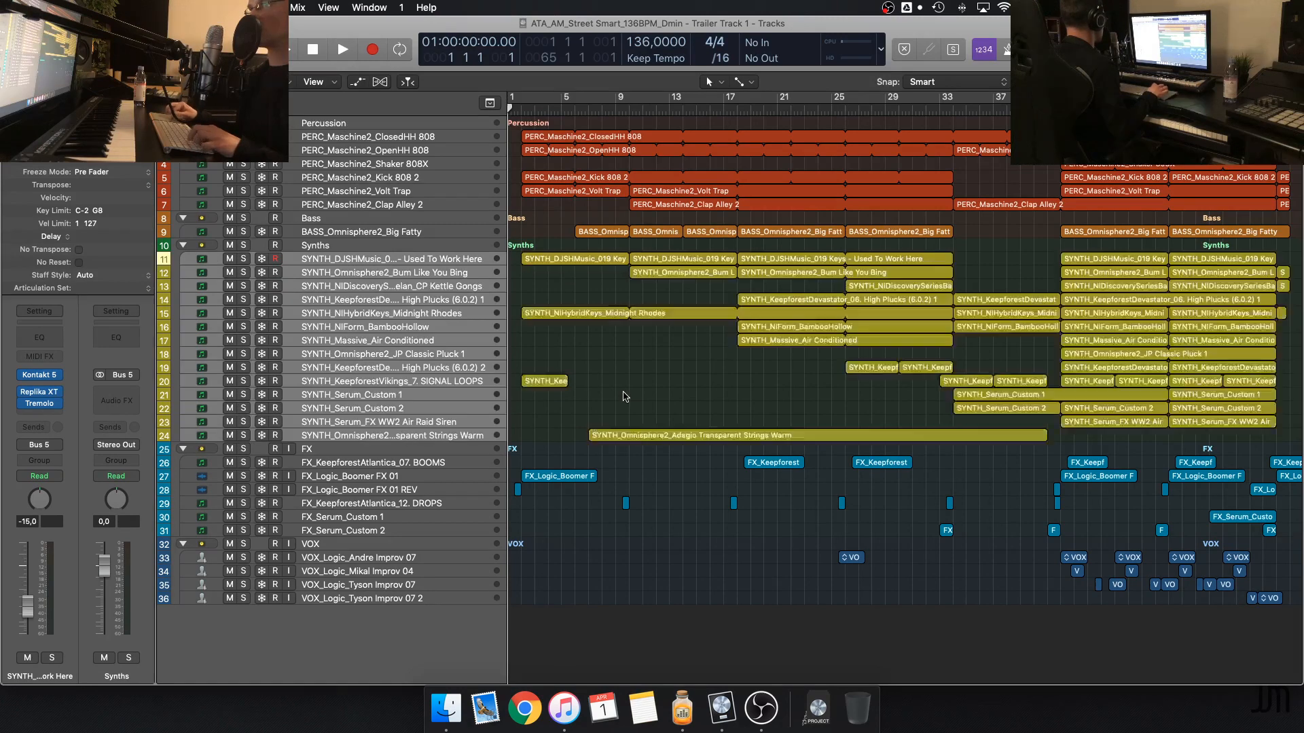
Play the track from the start and select the SYNTH_DJSHMusic Used To Work Here track with its regions deselected
left_click(475, 313)
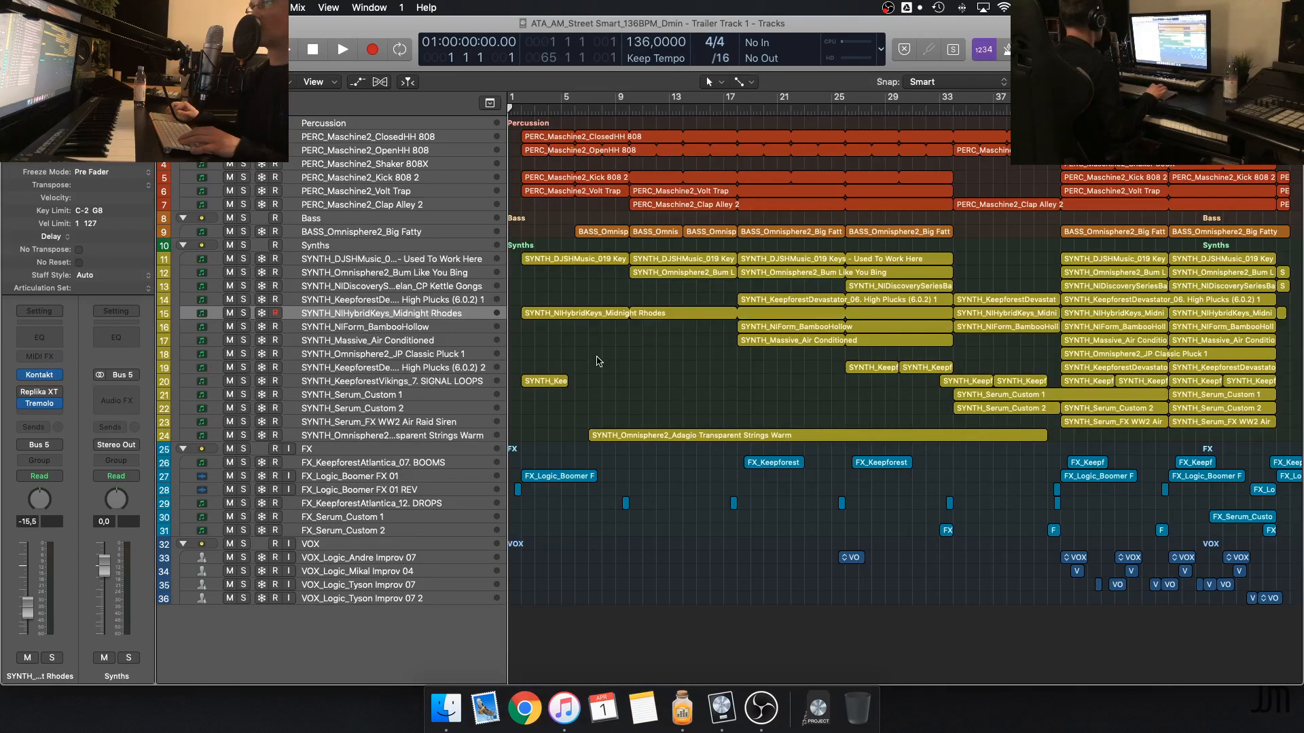
key("space")
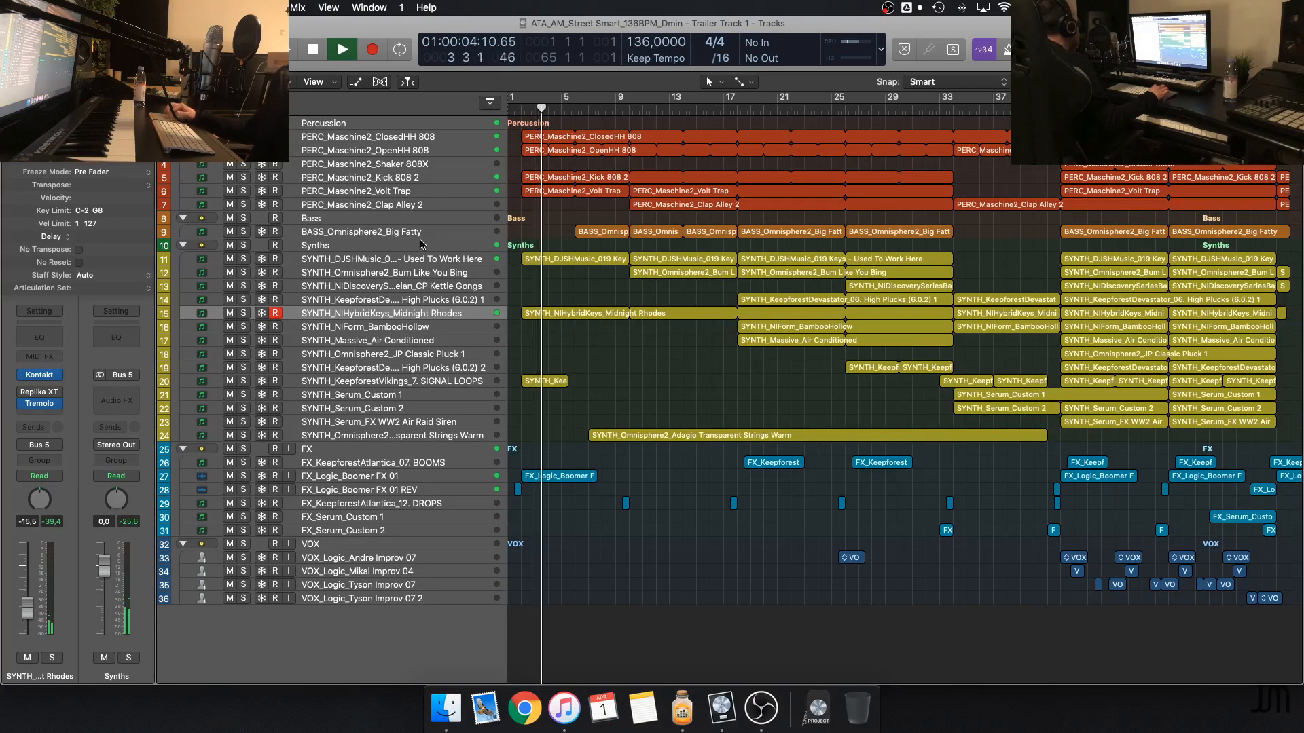
left_click(474, 246)
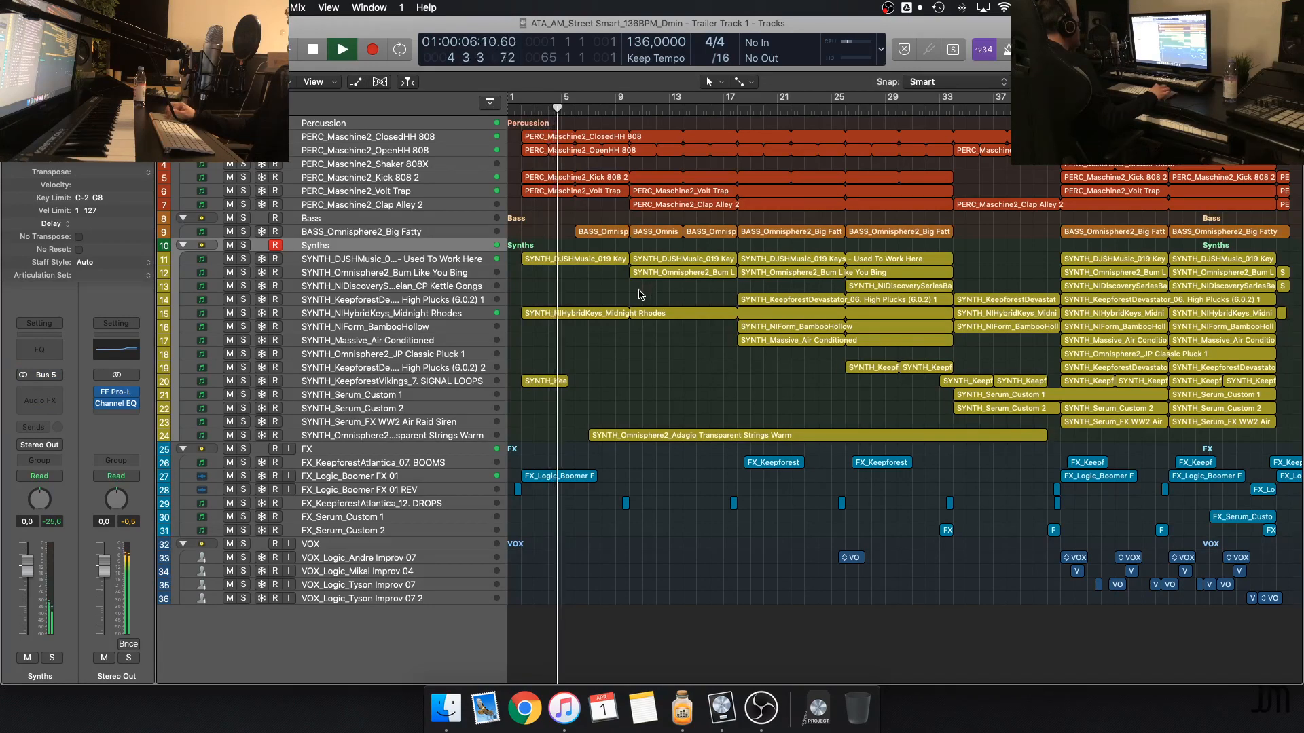
left_click(459, 259)
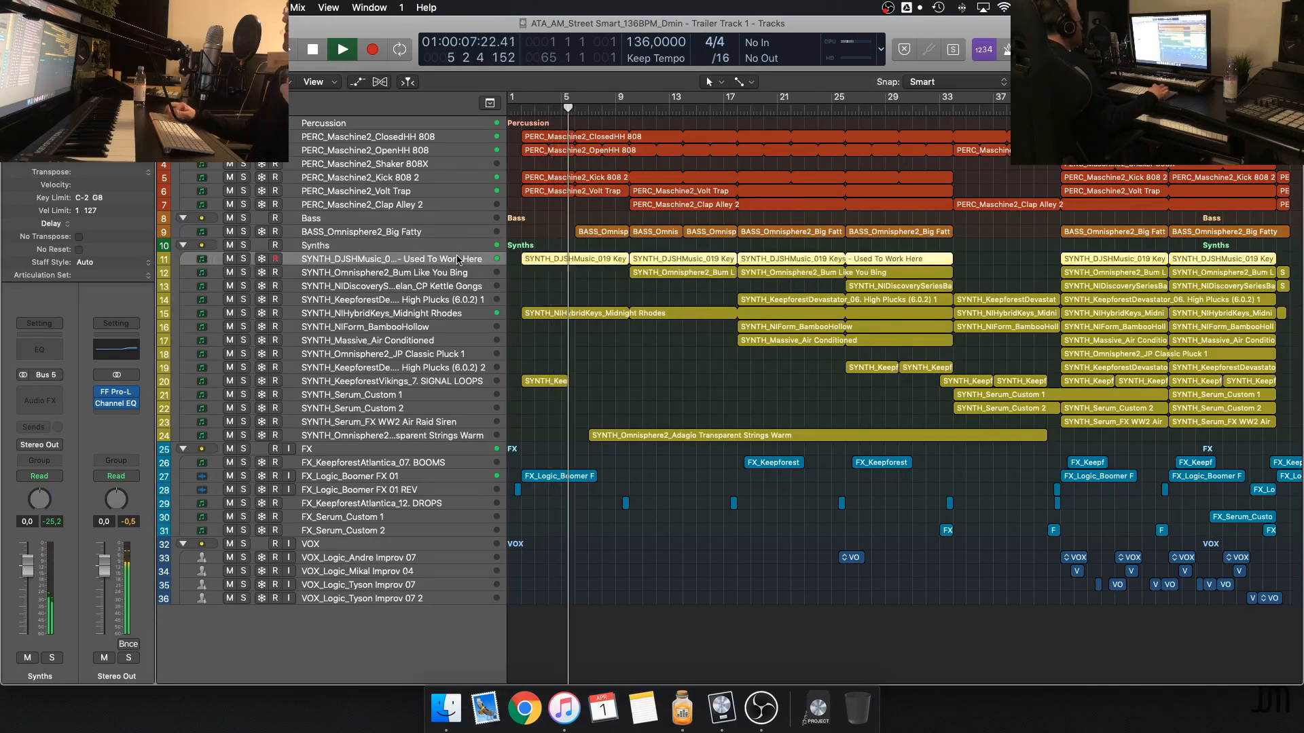
left_click(556, 280)
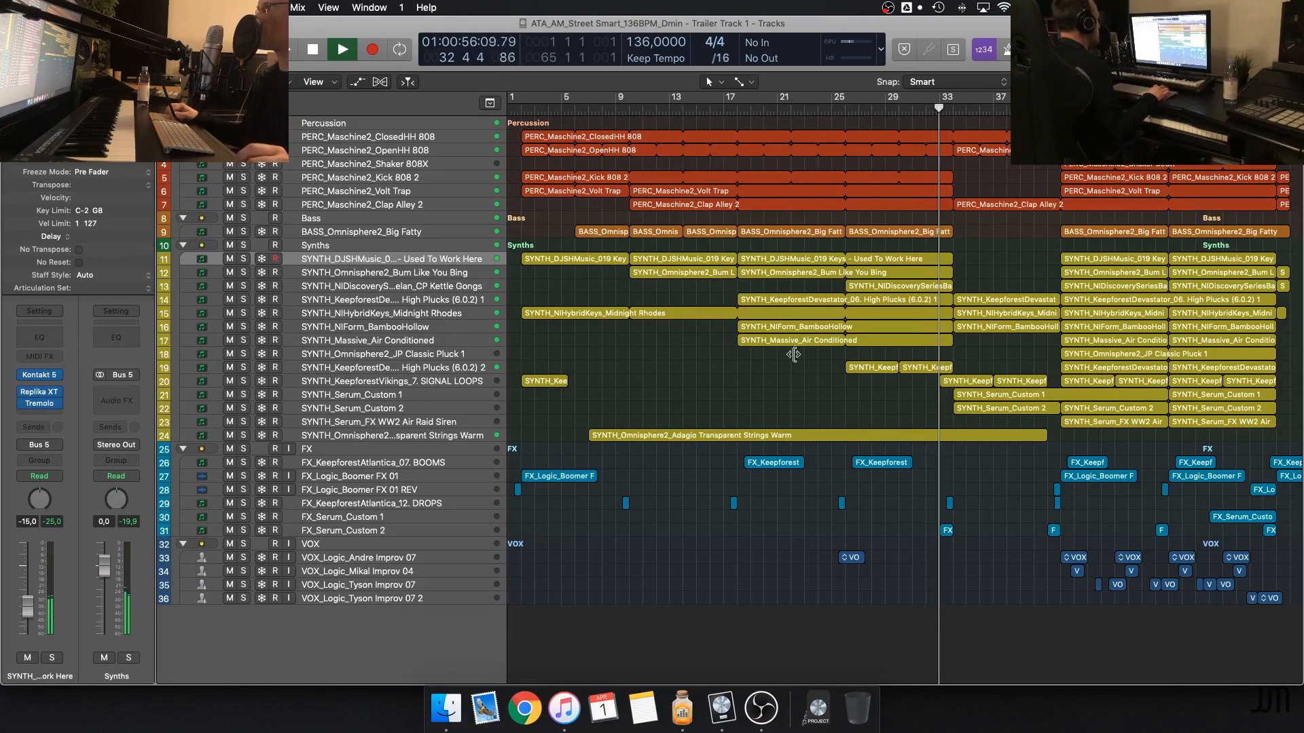
Follow the playback through the climax from bar 42 to the track's ending, and stop it there
scroll(827, 373, "up", 6)
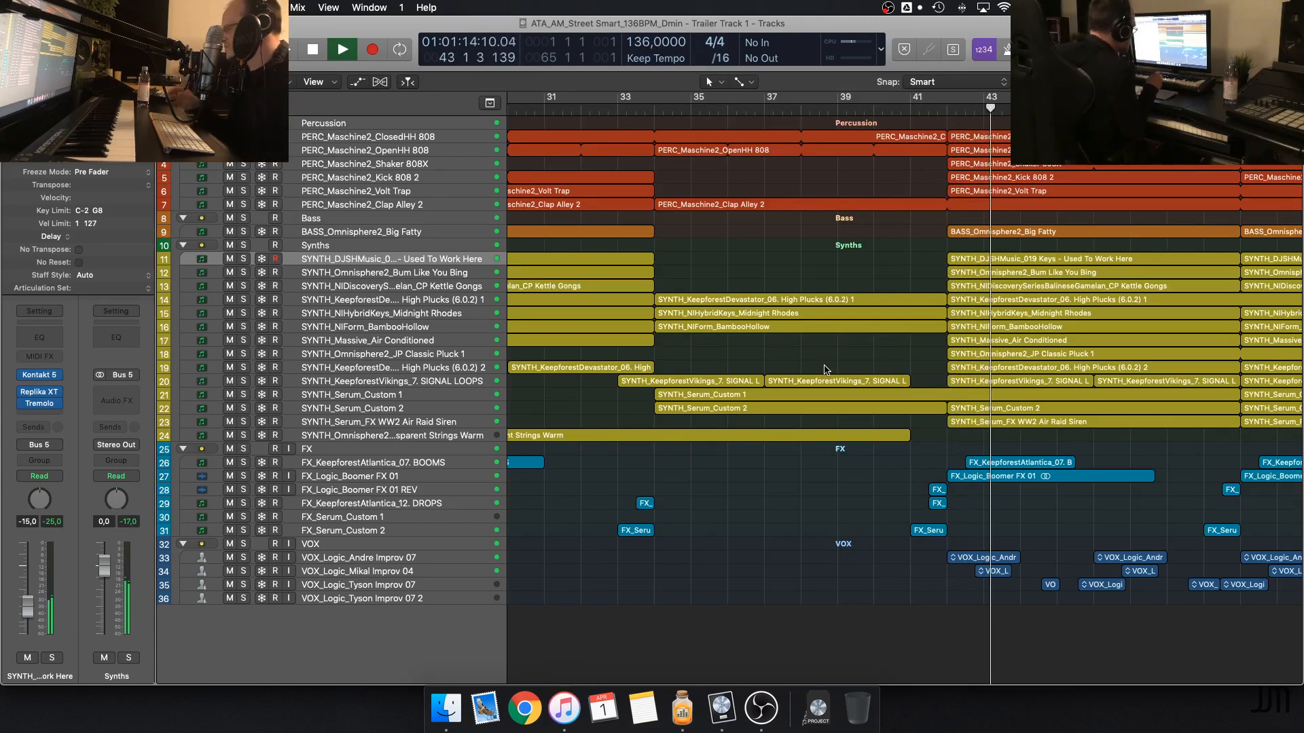
scroll(826, 371, "right", 10)
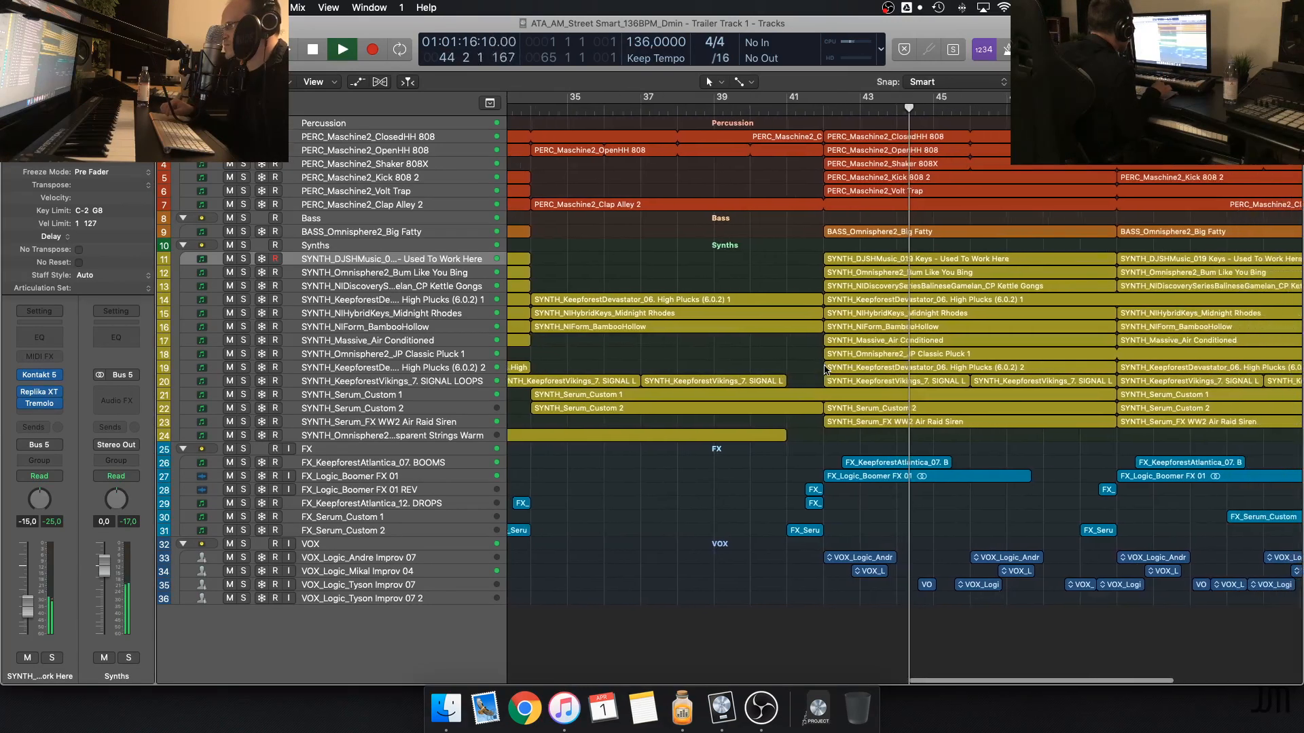
scroll(825, 370, "right", 4)
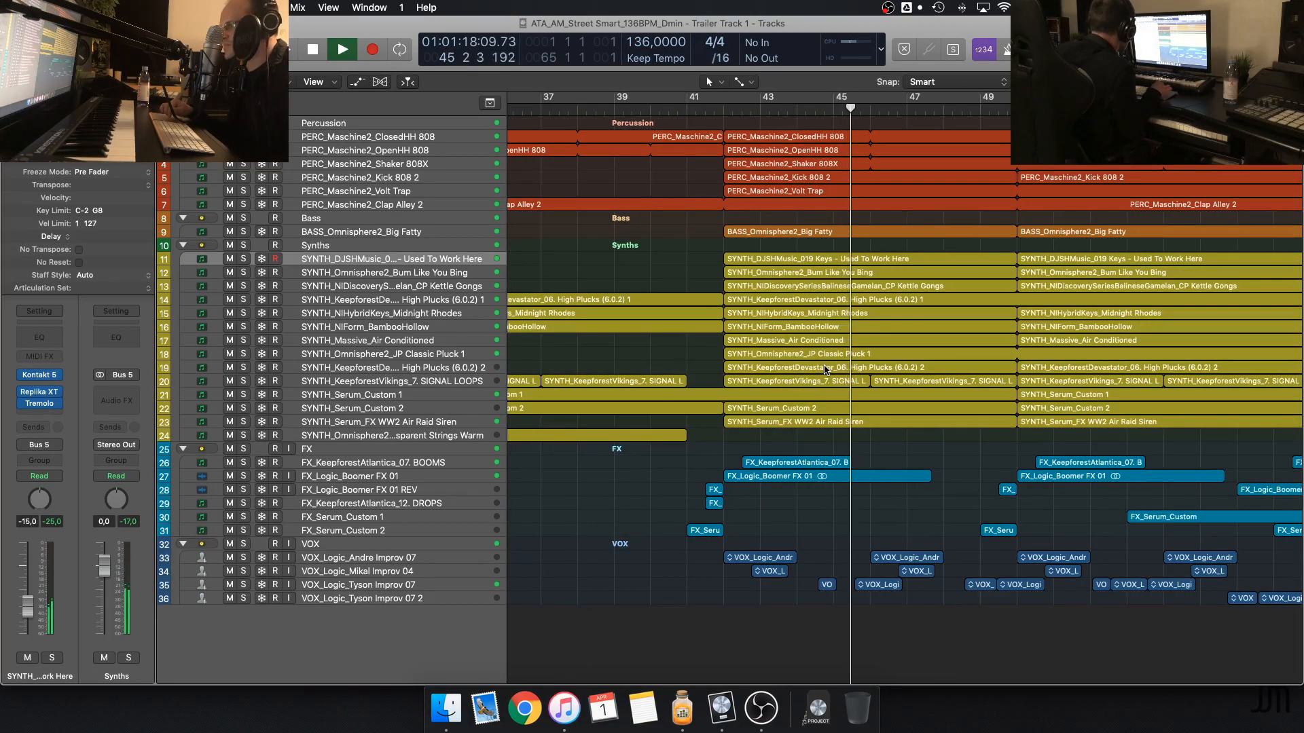
scroll(825, 370, "right", 4)
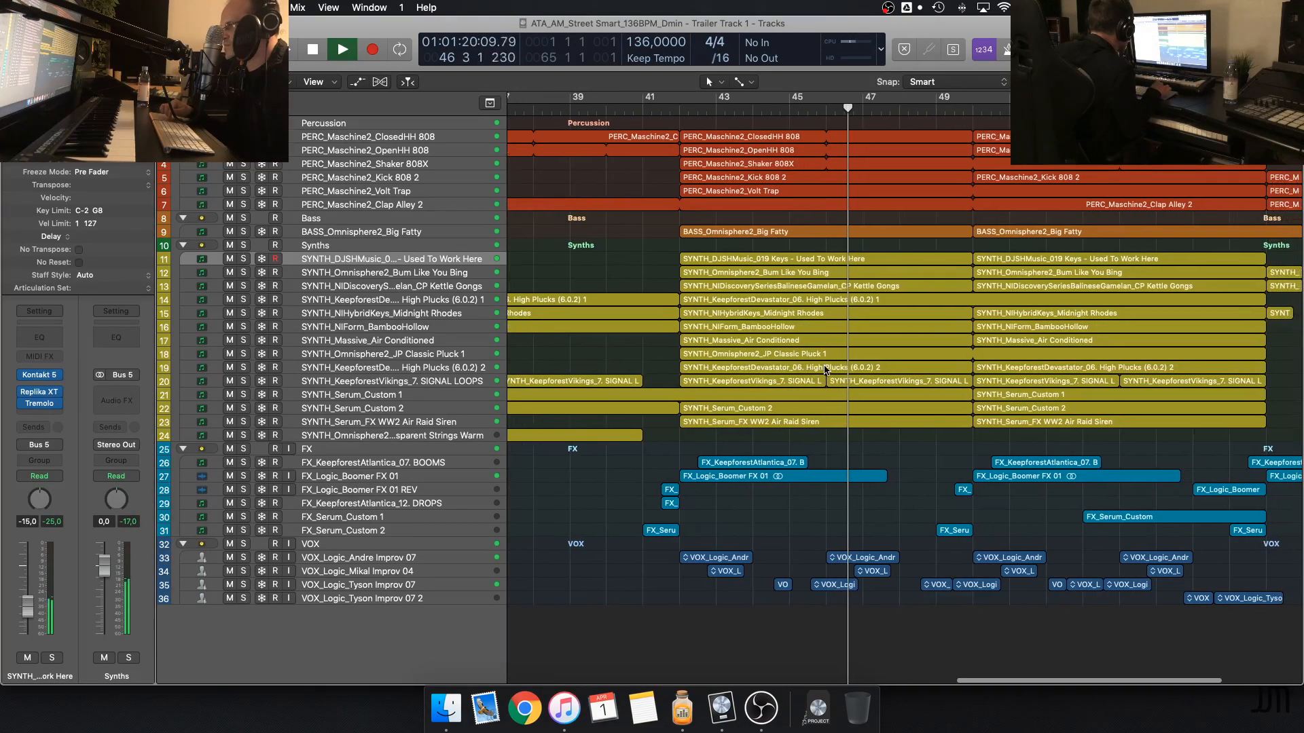
scroll(826, 371, "right", 2)
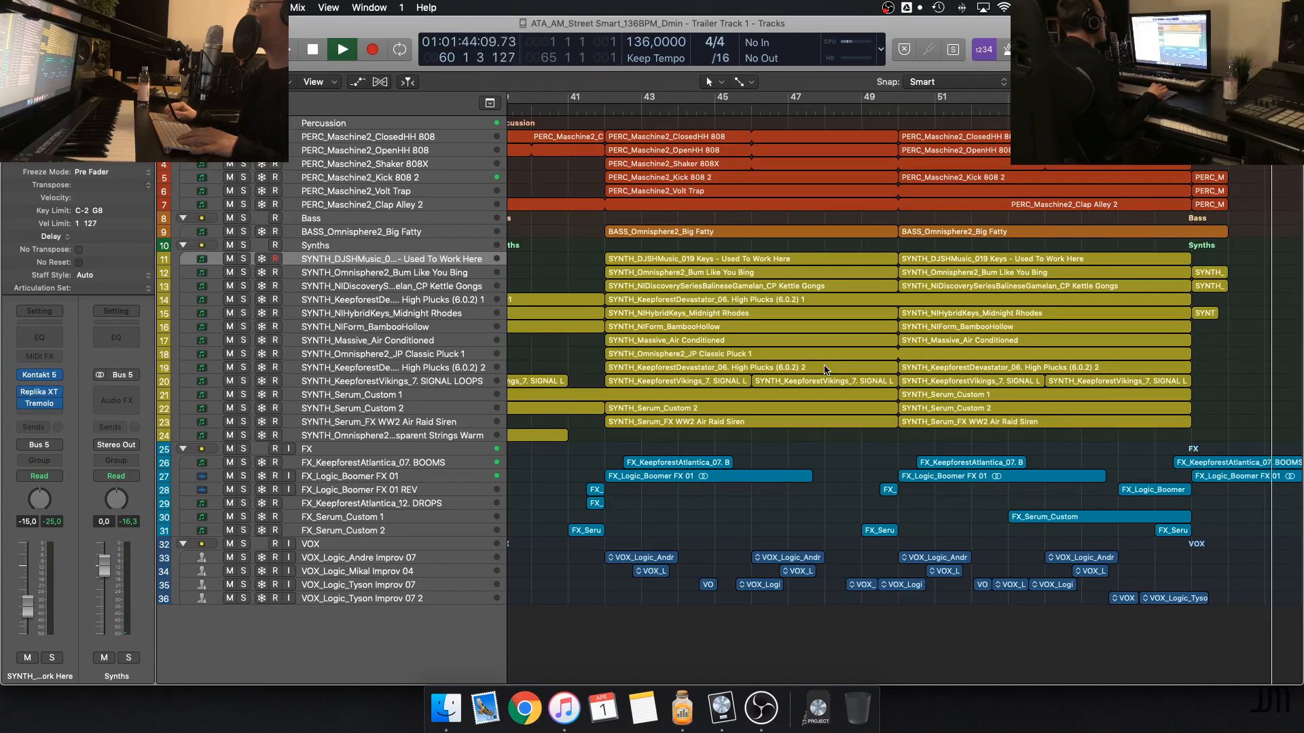
key("space")
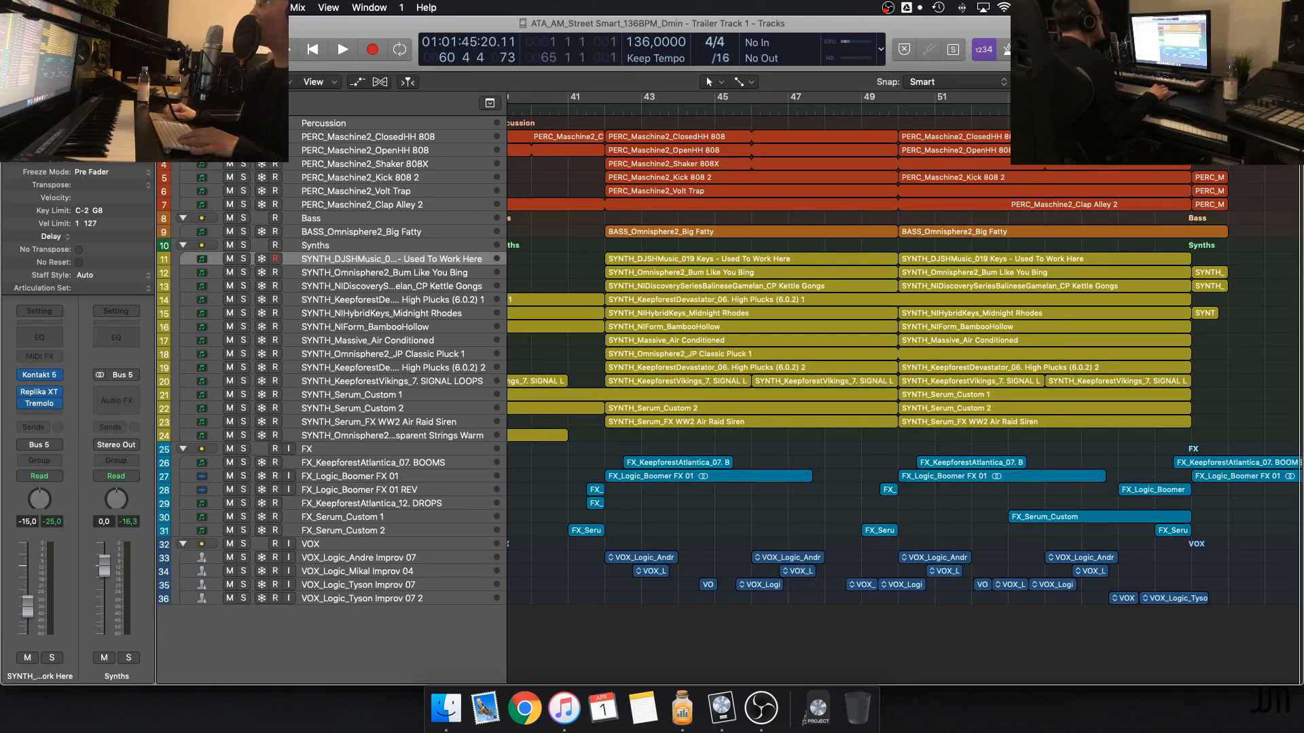
Increase the track height in the arrangement and show the tracks from the Percussion stack downward
key("super+Down")
key("super+Down")
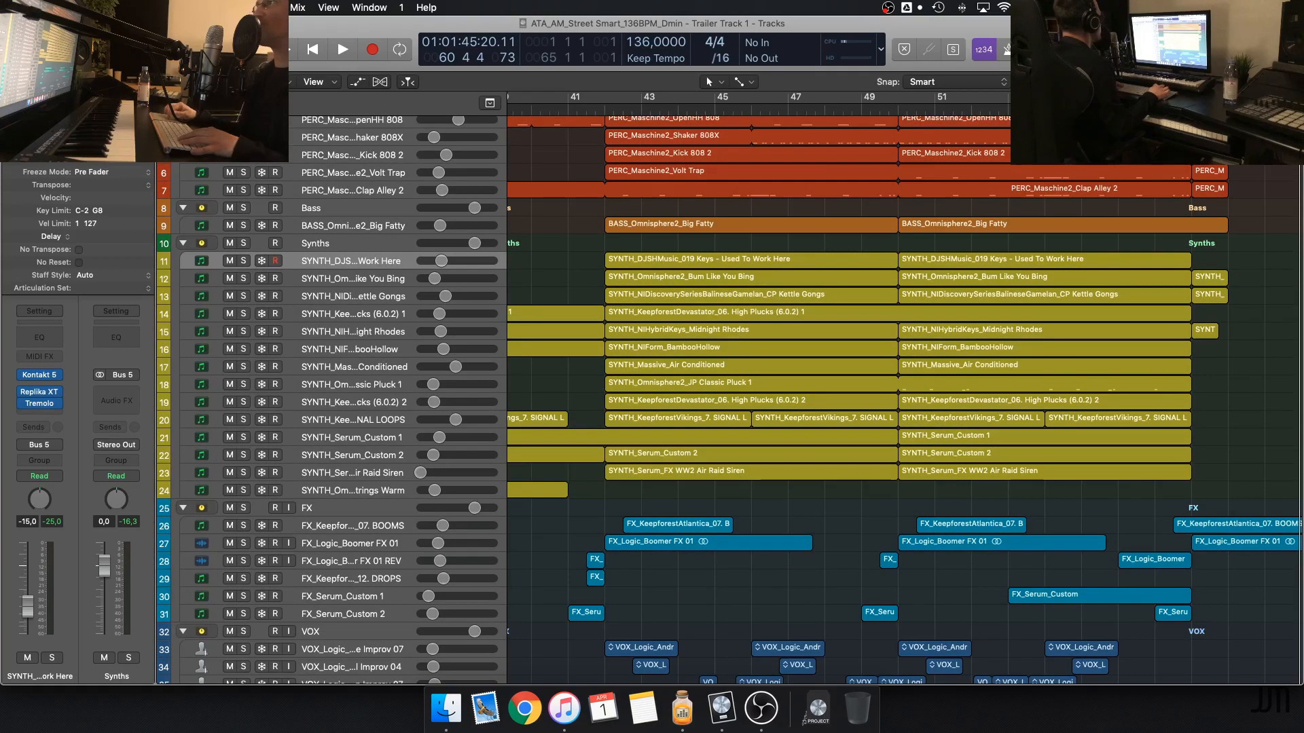
scroll(967, 287, "up", 3)
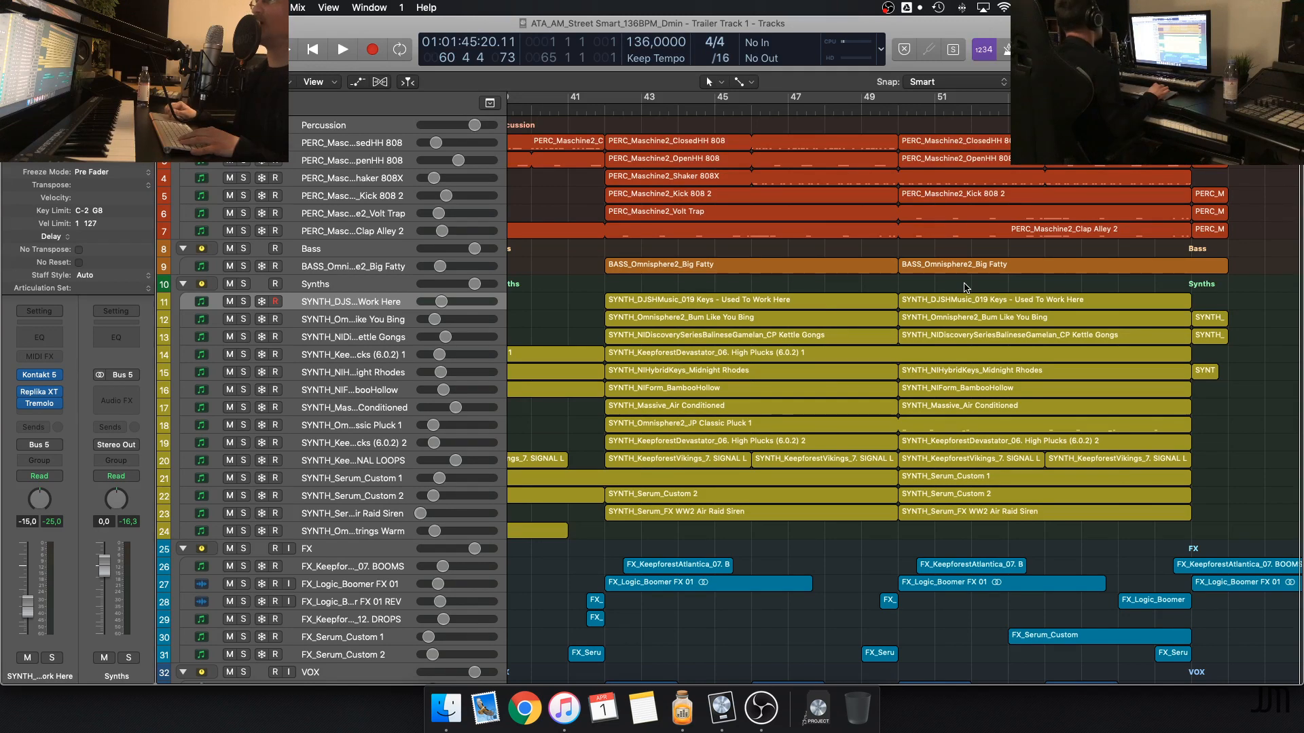
Move the playhead to bar 41 and set a cycle range over the climax from 41 3 3 to bar 59
left_click(568, 108)
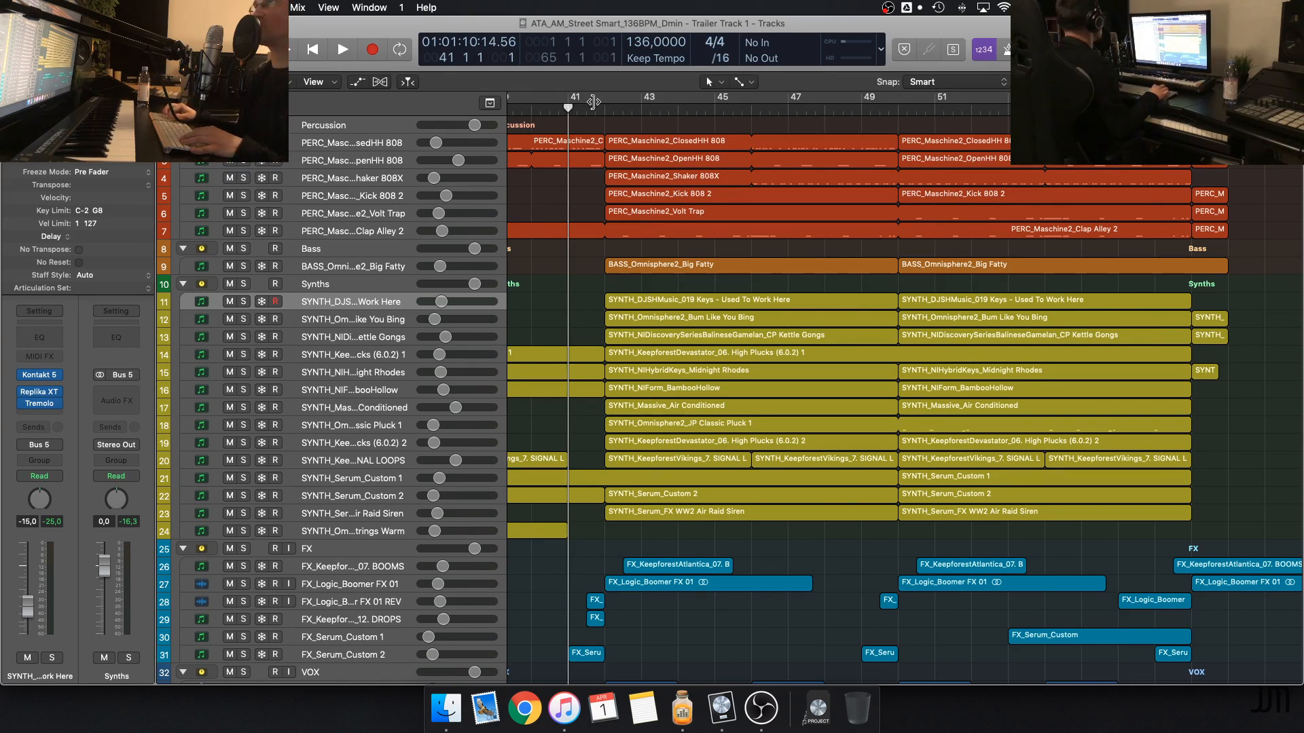
left_click(592, 102)
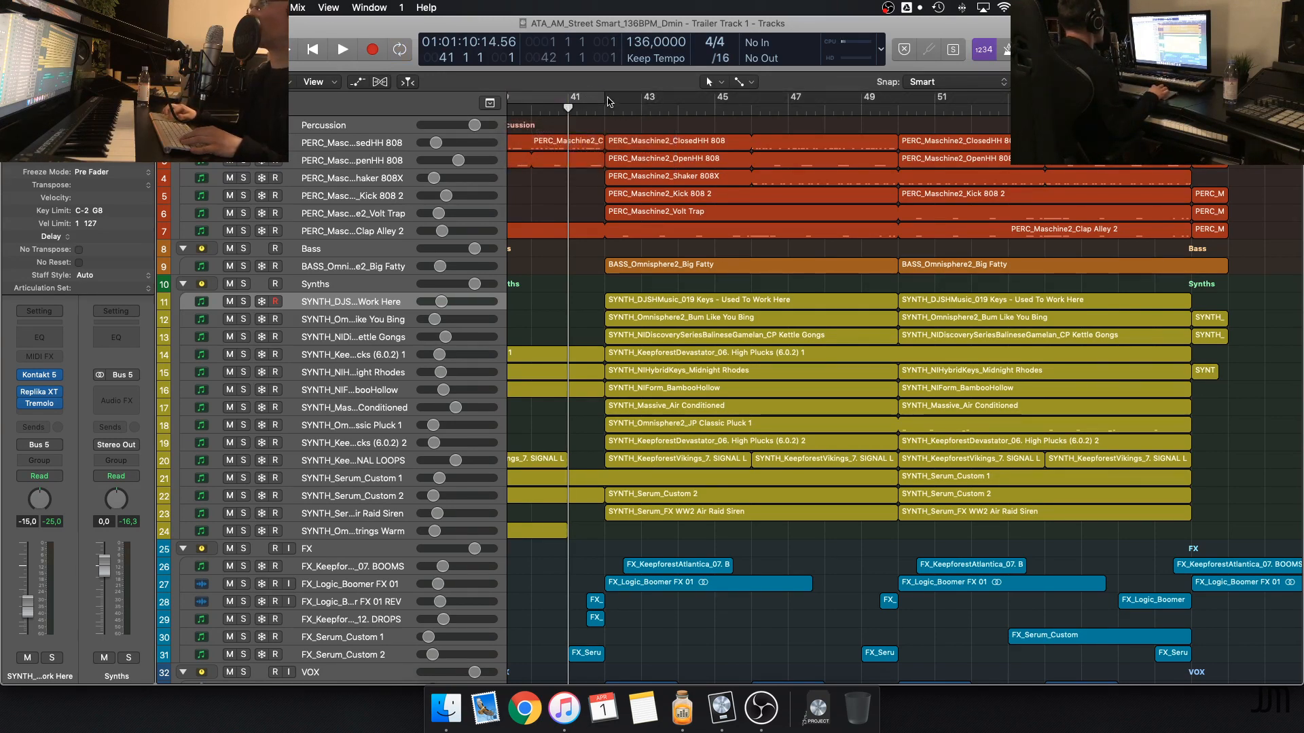
left_click_drag(608, 99, 1228, 100)
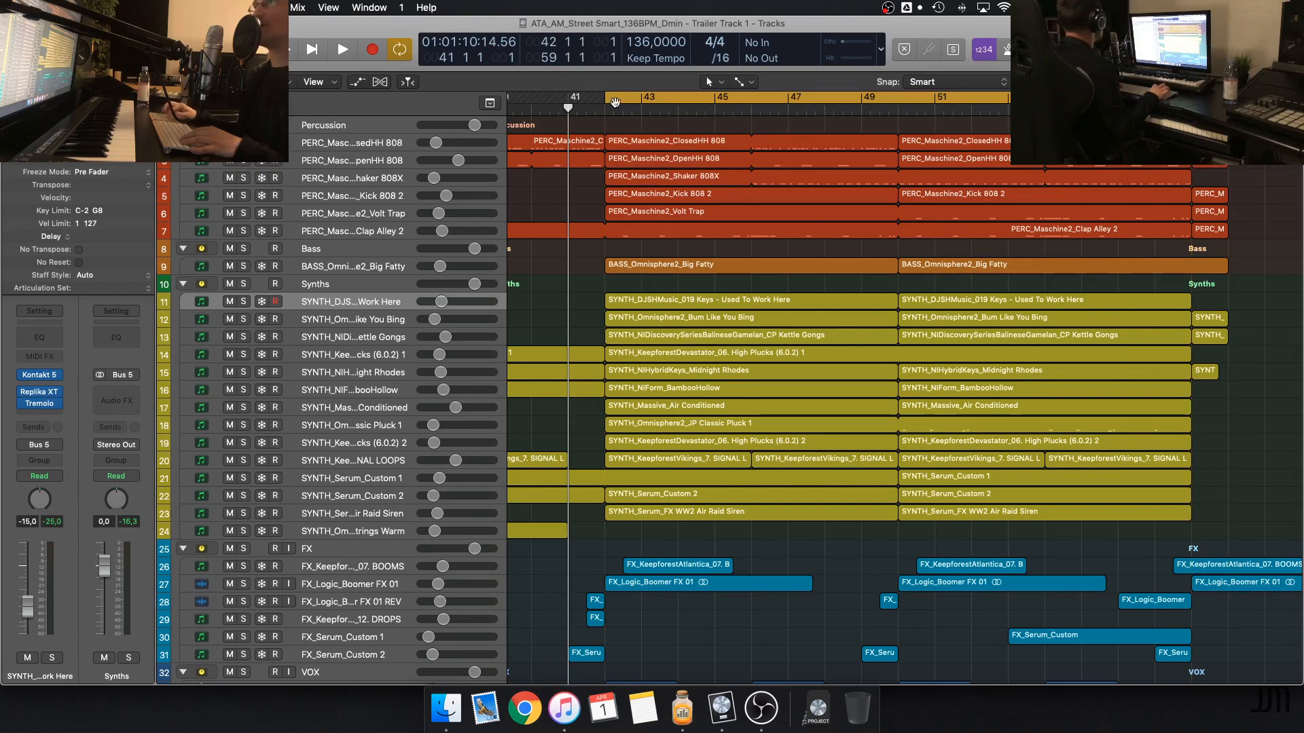
left_click_drag(607, 101, 591, 101)
left_click(569, 707)
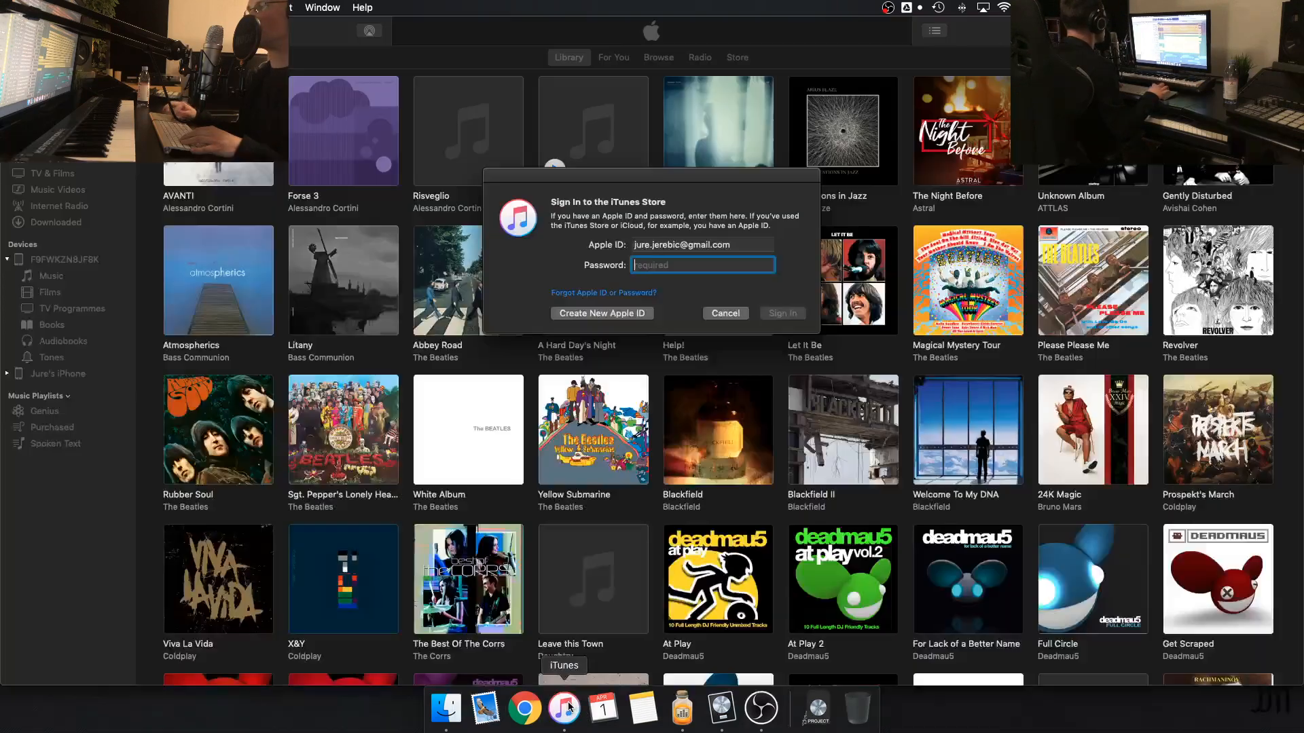
left_click(724, 312)
key("super+Tab")
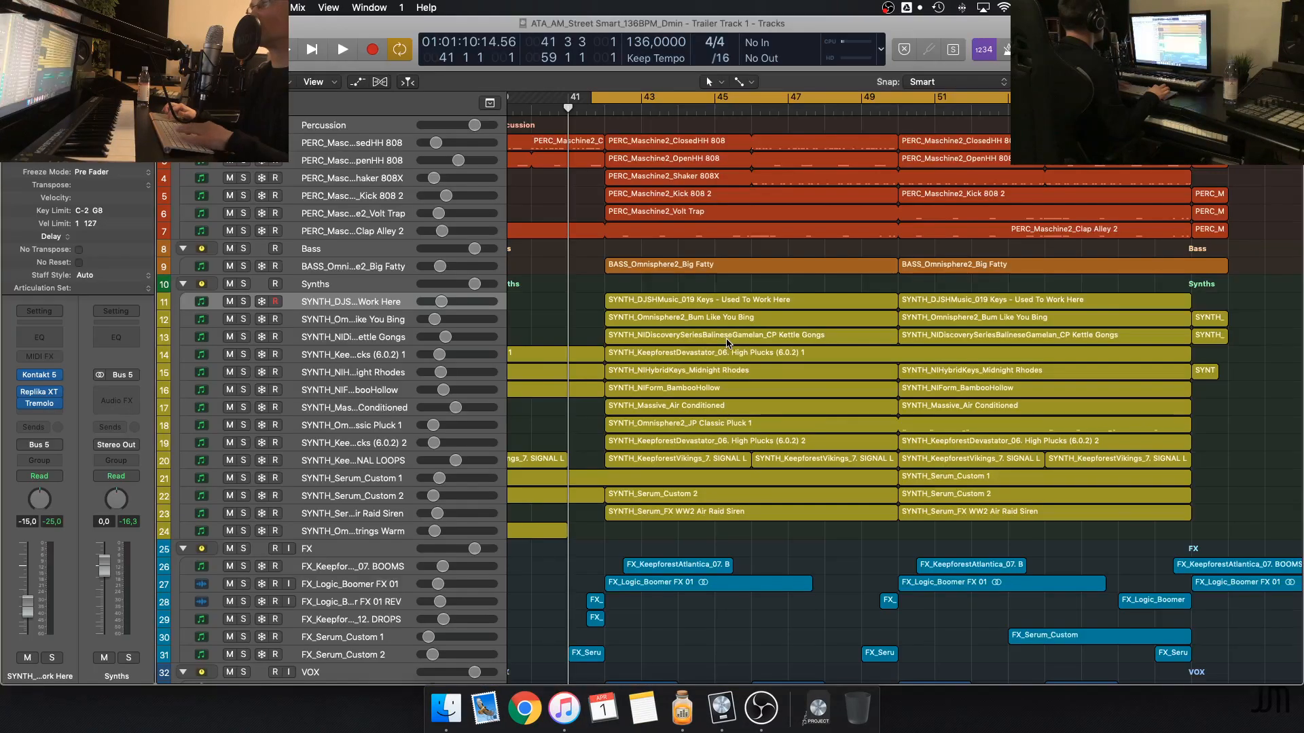
Play the cycled climax with the Percussion stack soloed
key("space")
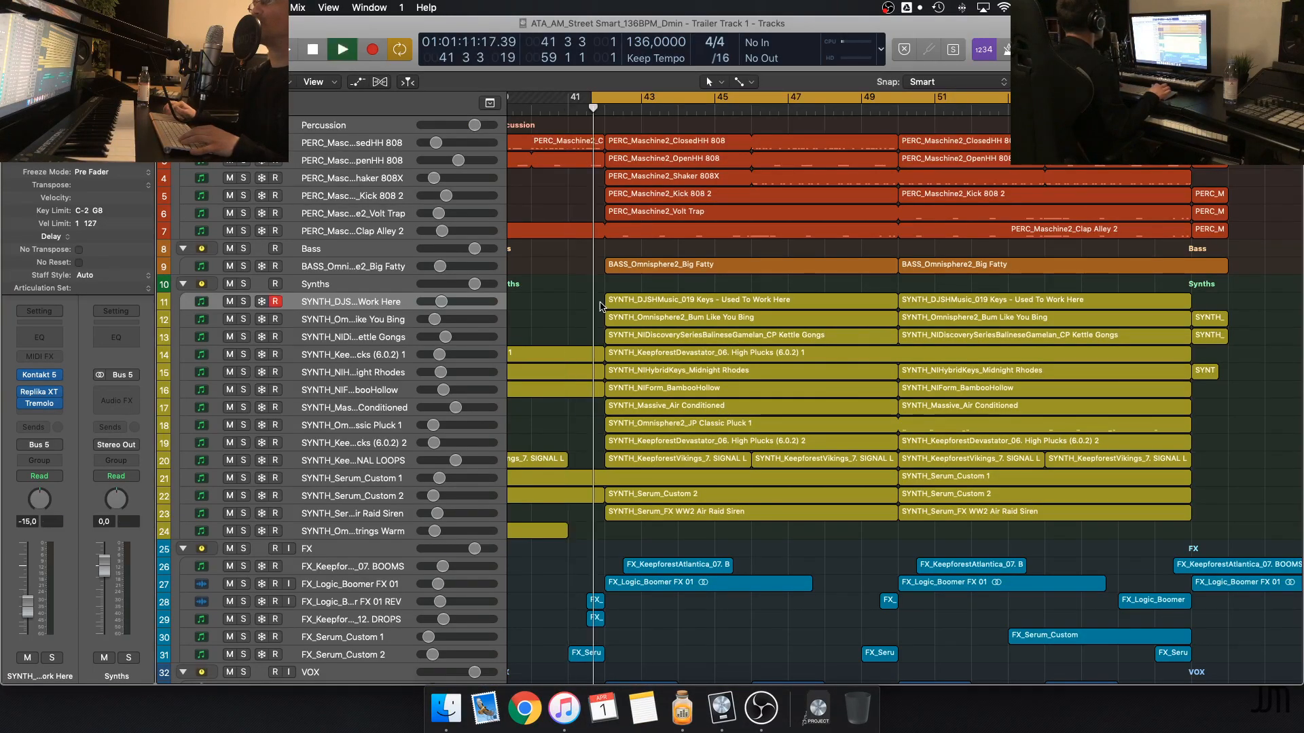
left_click(243, 125)
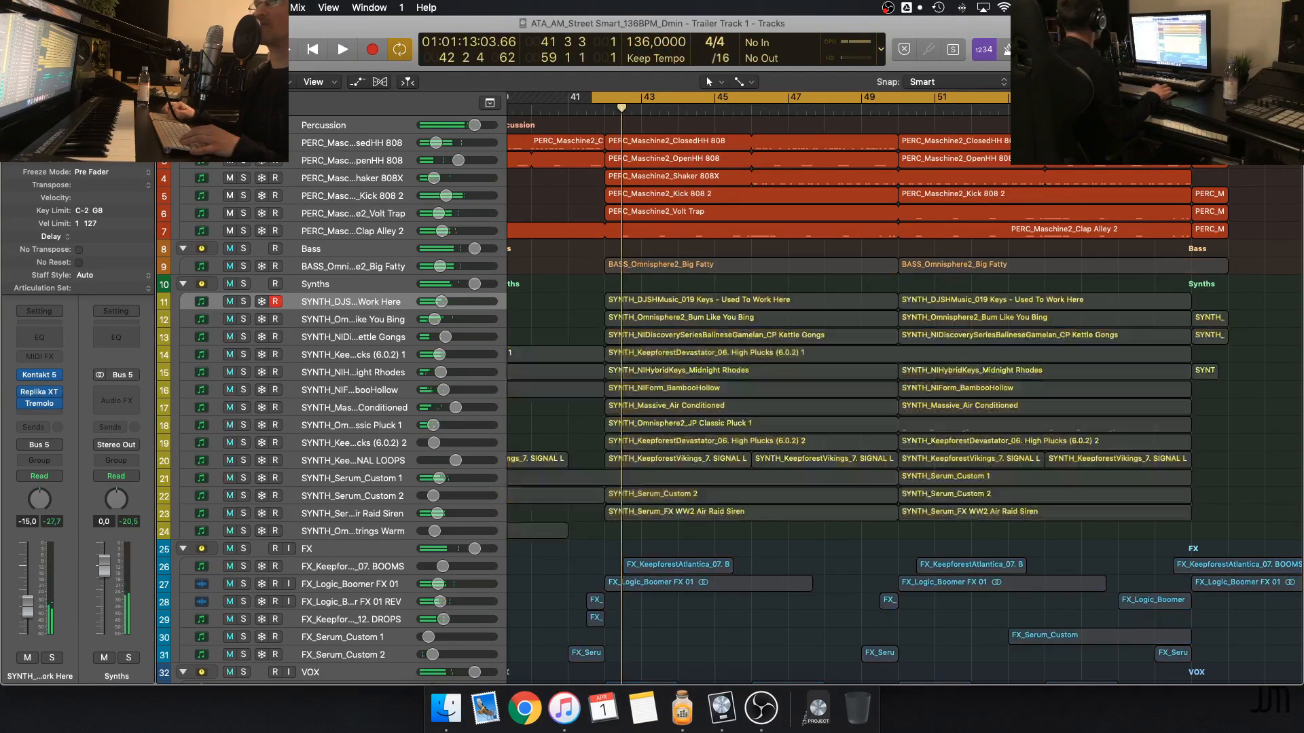
key("space")
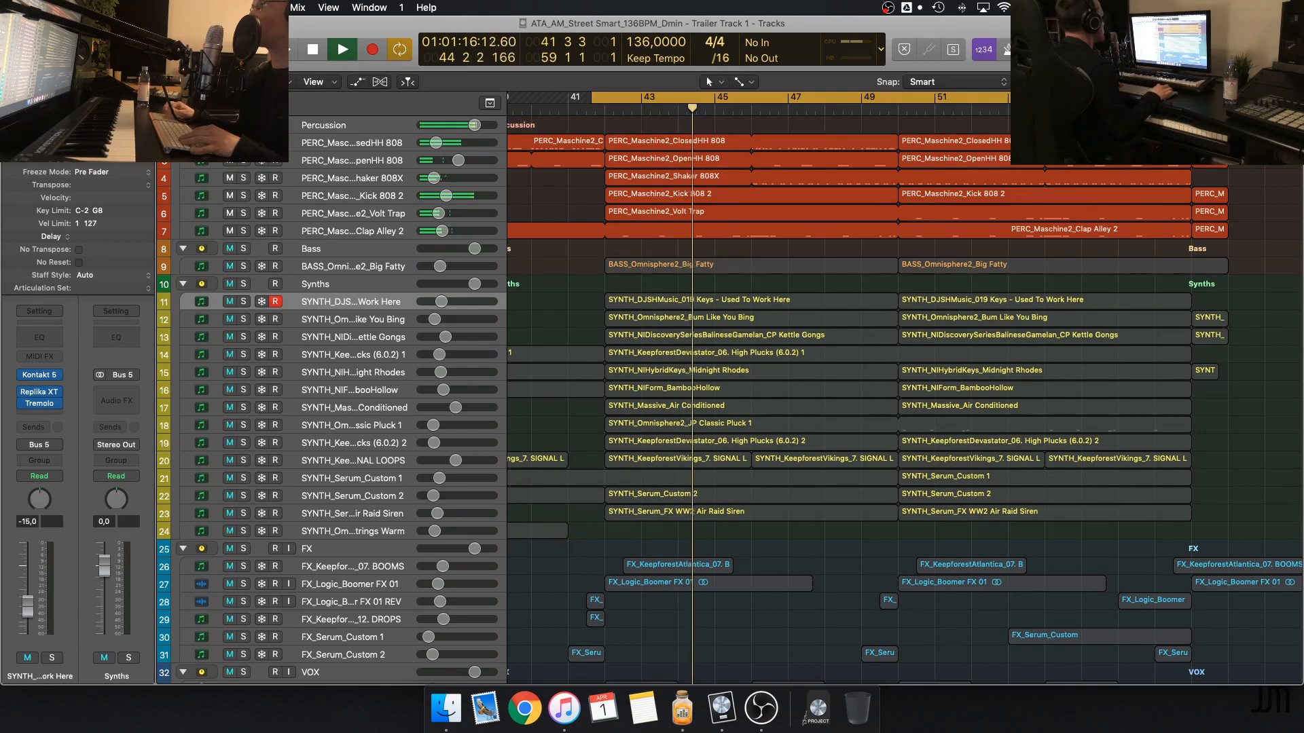
Enlarge the tracks further to show the notes in the percussion regions, and stop playback
key("super+Down")
key("super+Down")
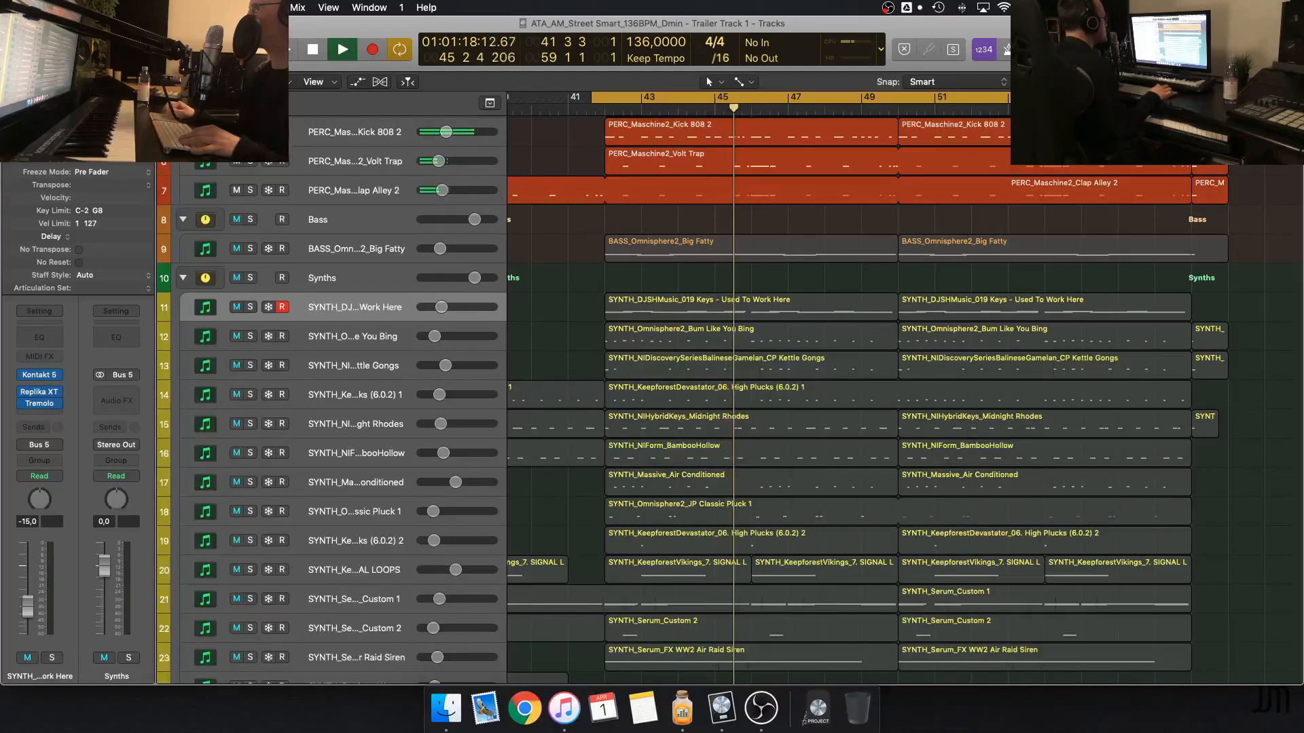
scroll(1069, 273, "up", 5)
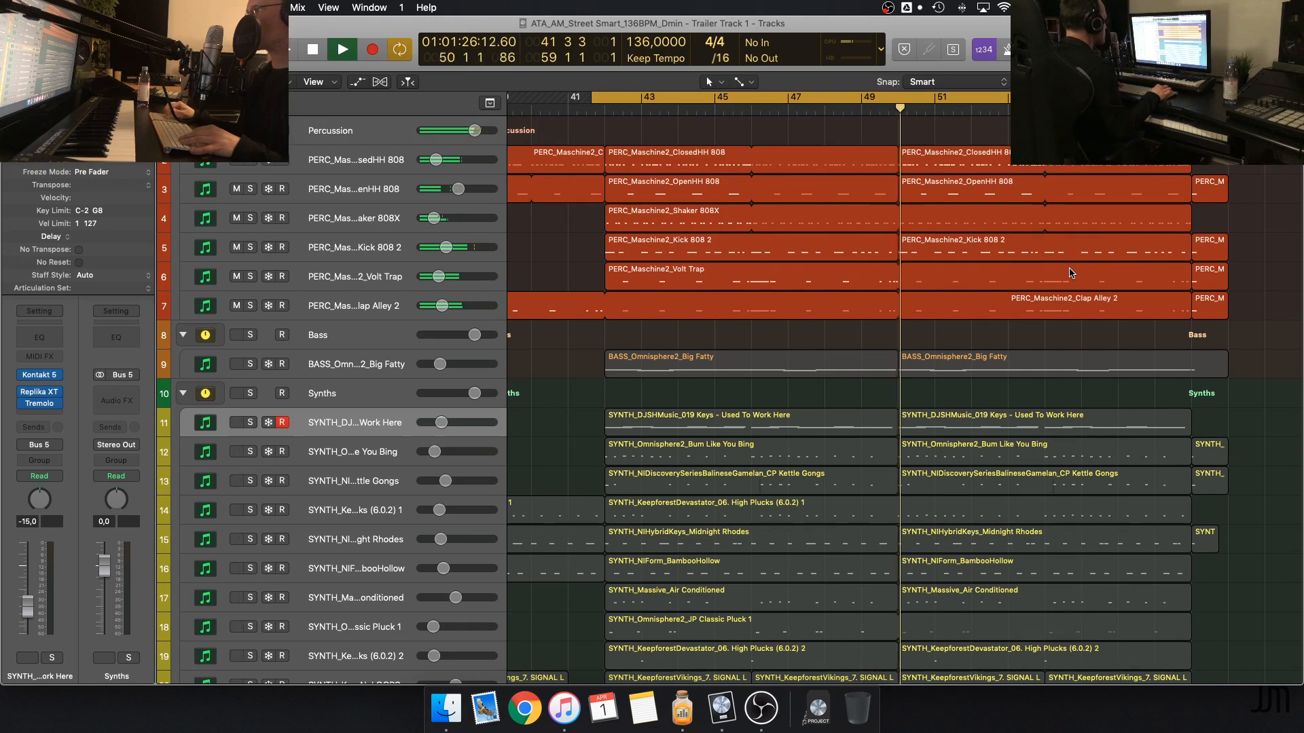
key("space")
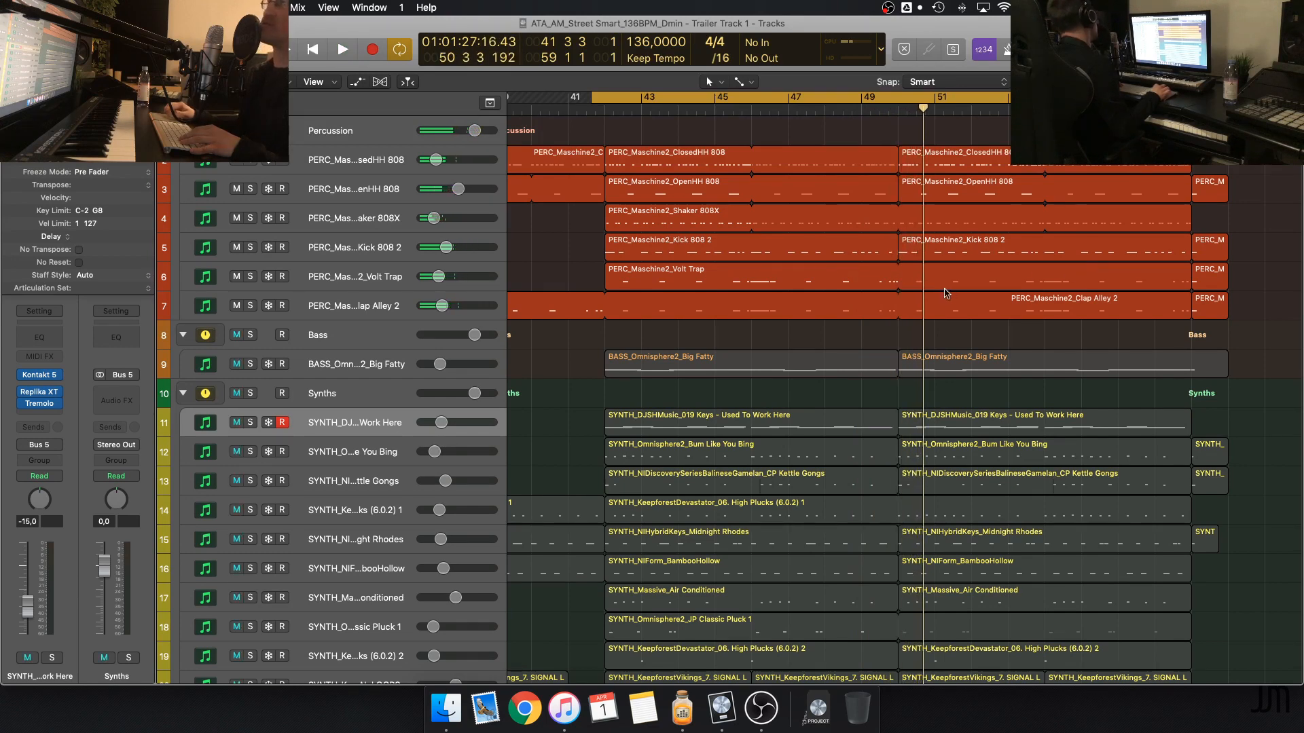
Add the BASS_Omnisphere2_Big Fatty track to the solo alongside the percussion
left_click(709, 225)
left_click(570, 238)
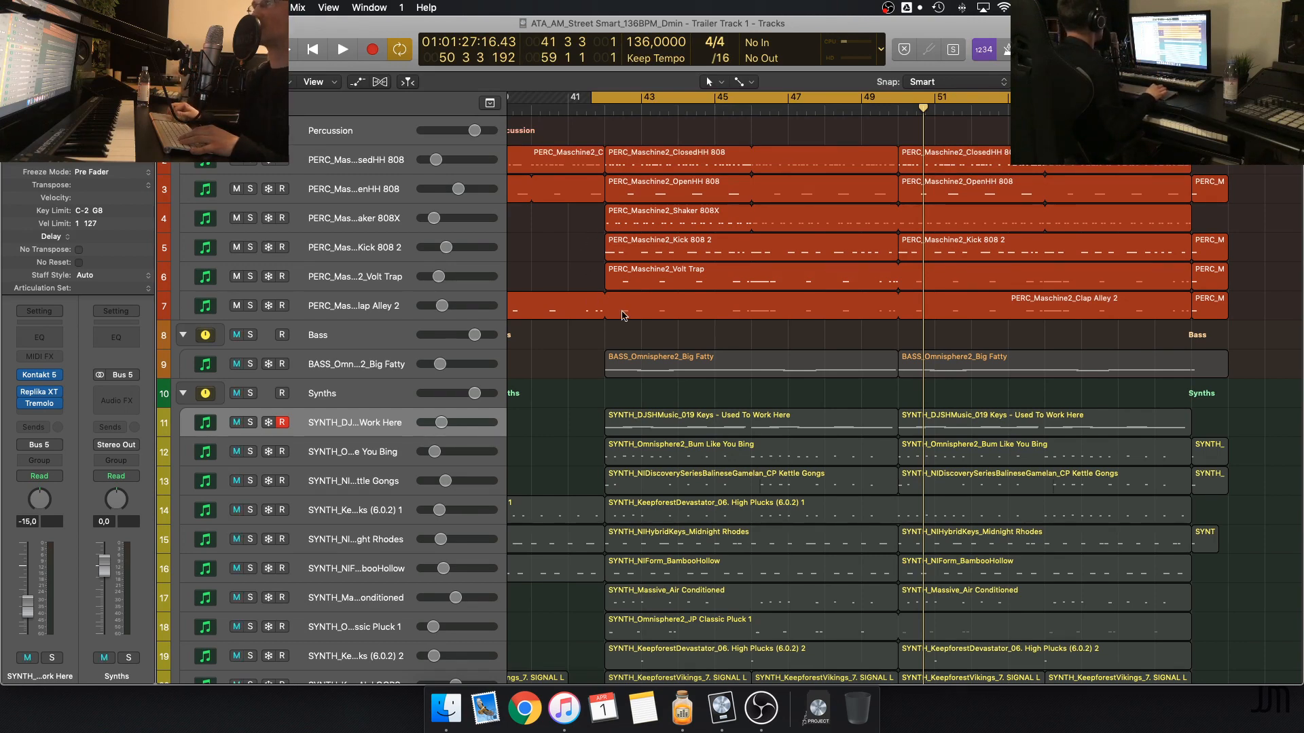
left_click(251, 365)
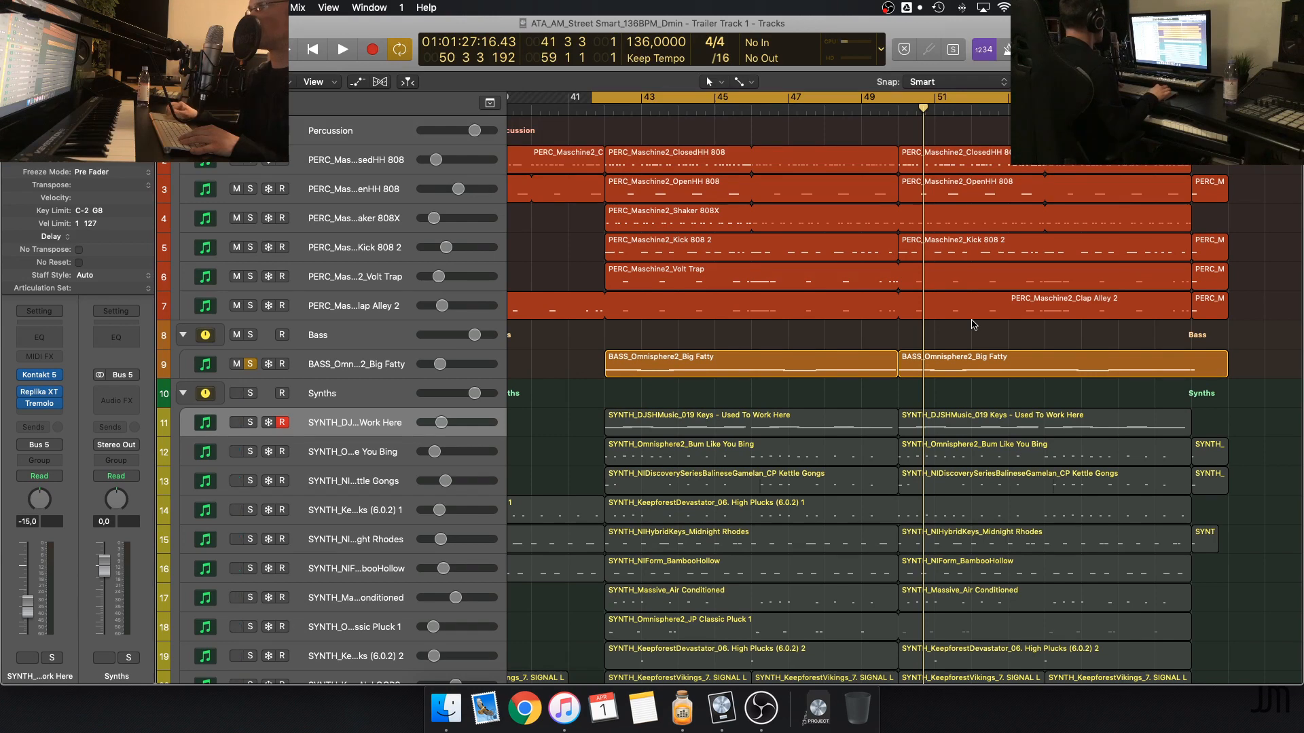
Open the LFOTool plug-in on the BASS_Omnisphere2_Big Fatty track and move its window into full view
left_click(379, 364)
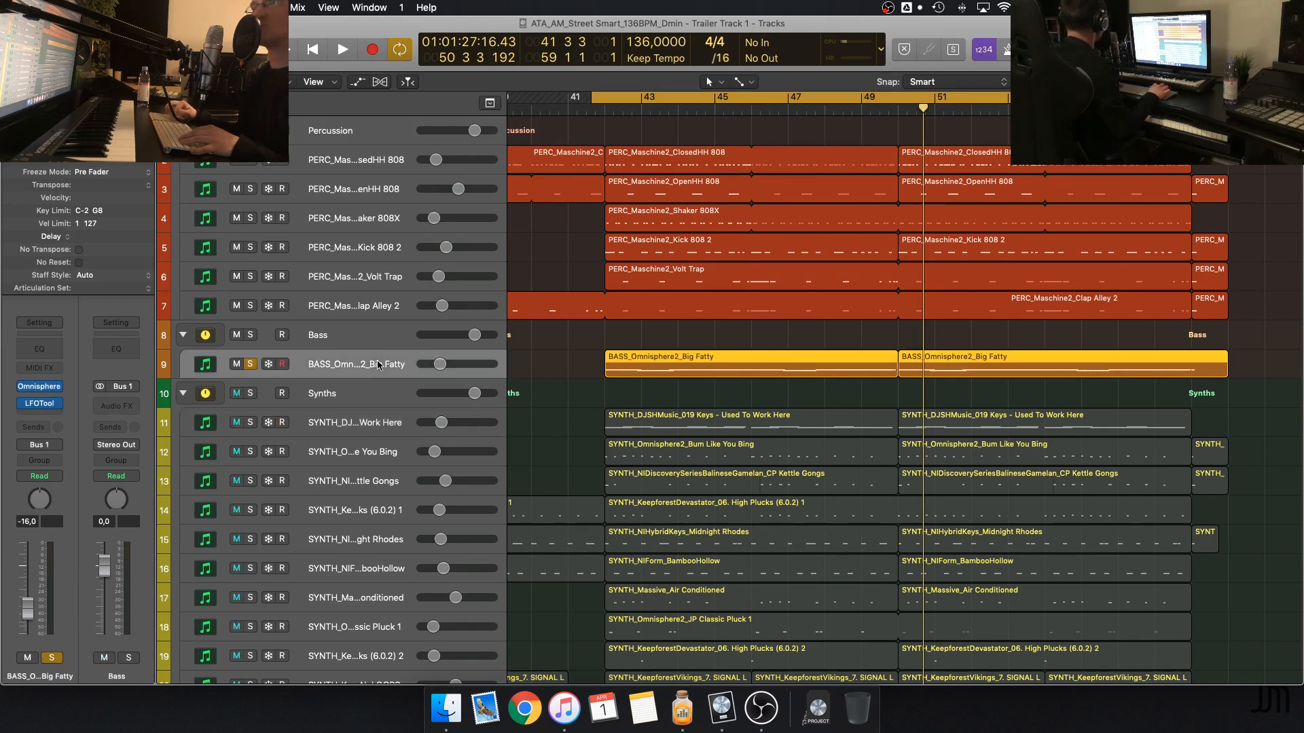
left_click(40, 404)
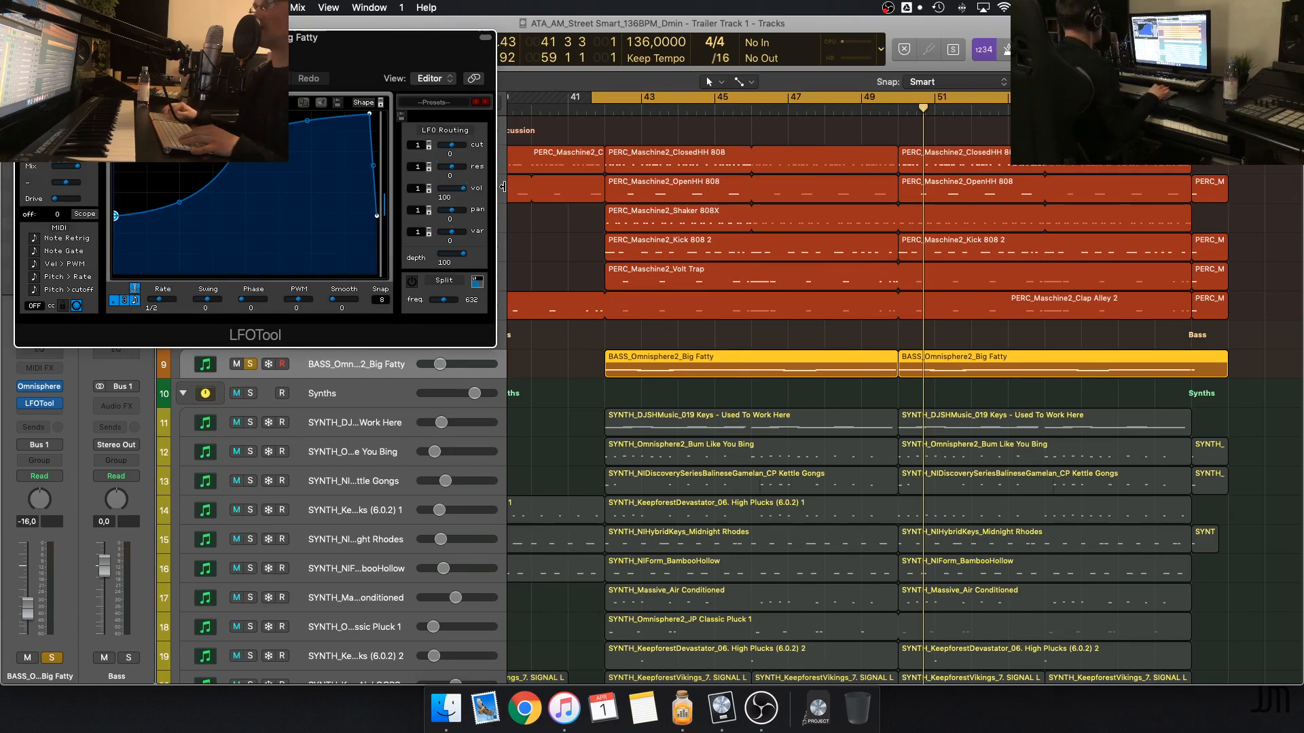
left_click_drag(442, 41, 548, 218)
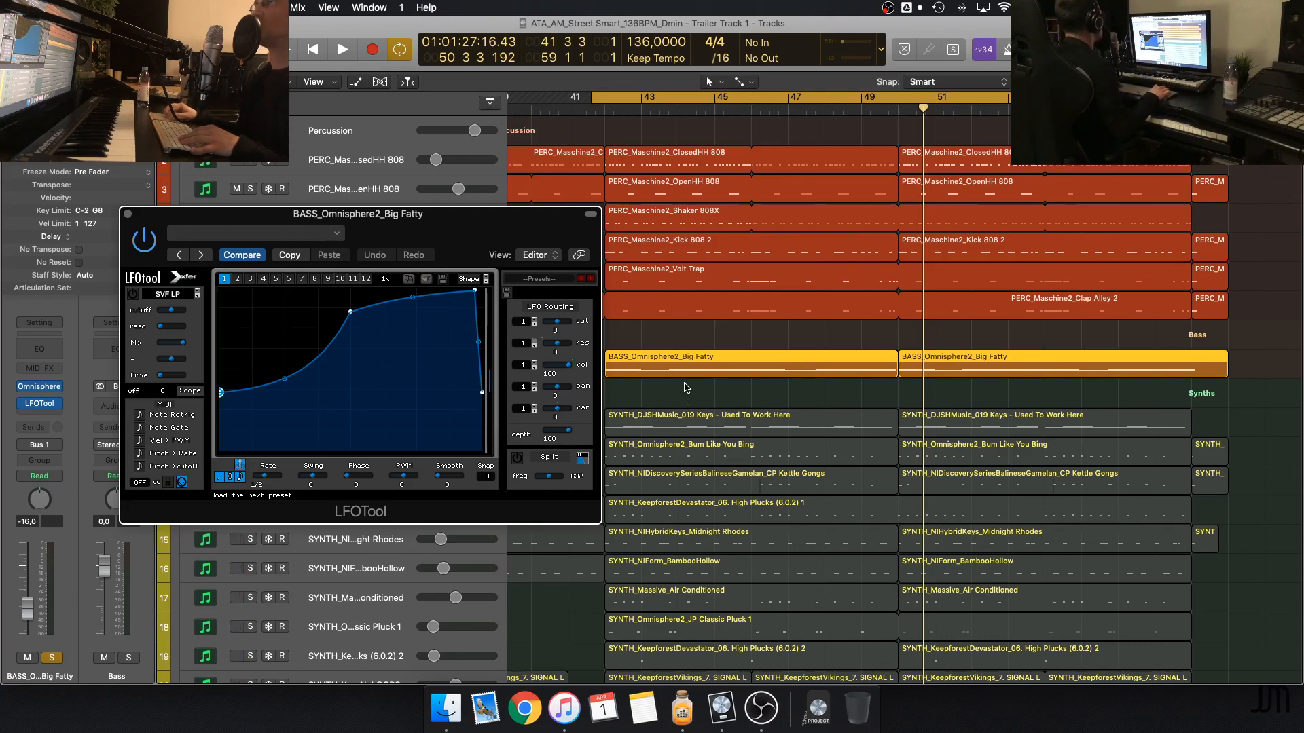
Play the soloed percussion and bass with the LFOTool curve in view, and close the plug-in after stopping playback
key("space")
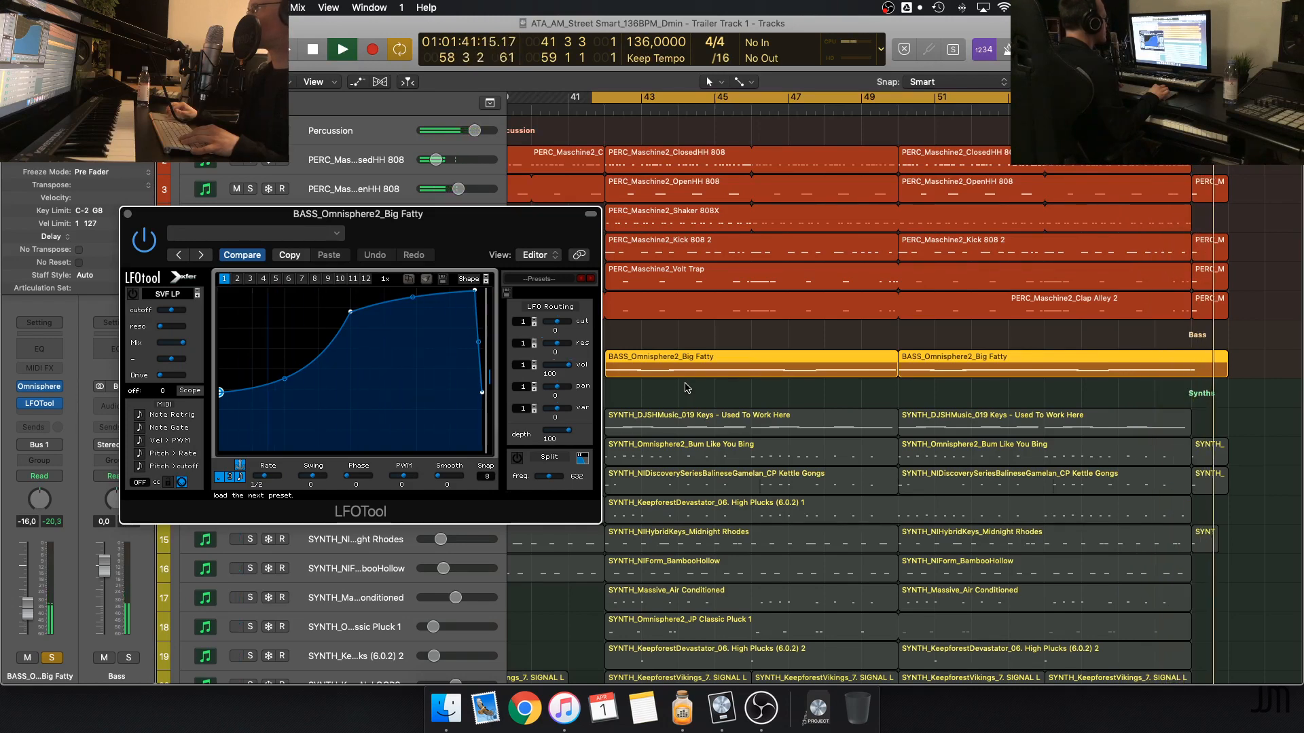
key("space")
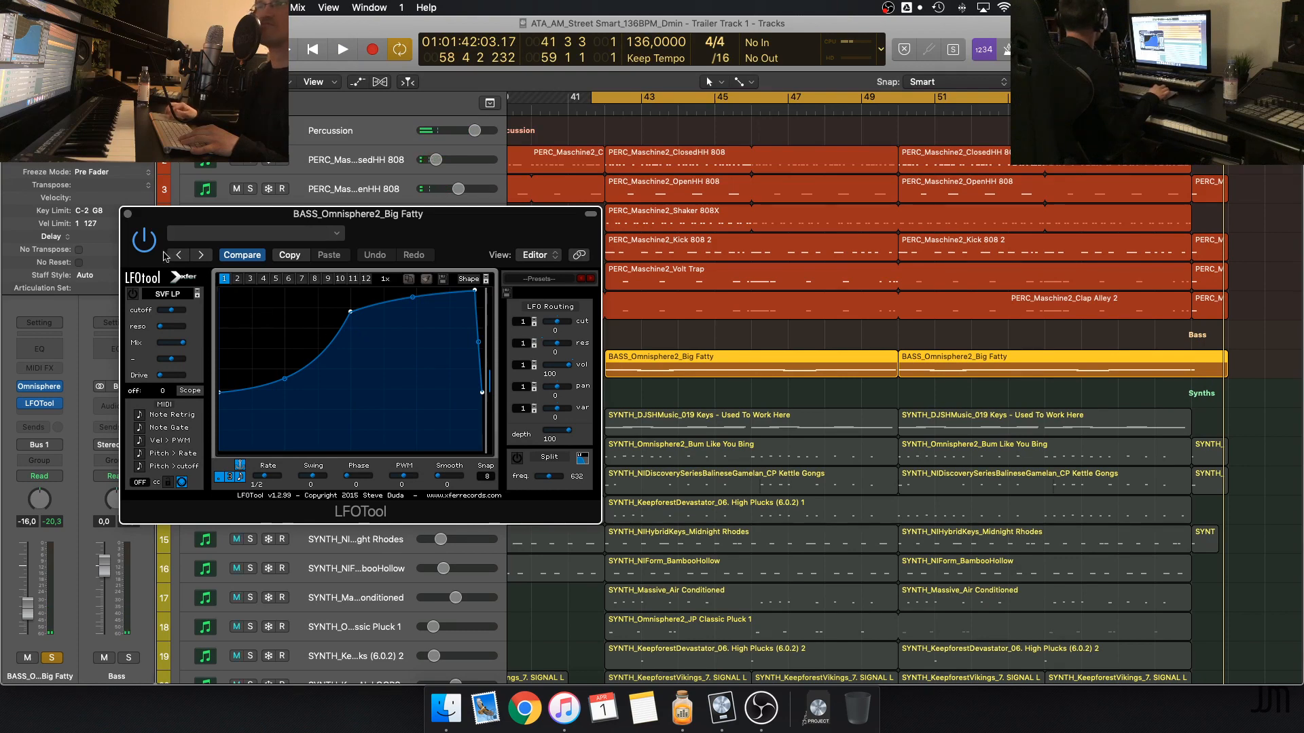
left_click(128, 215)
left_click(674, 399)
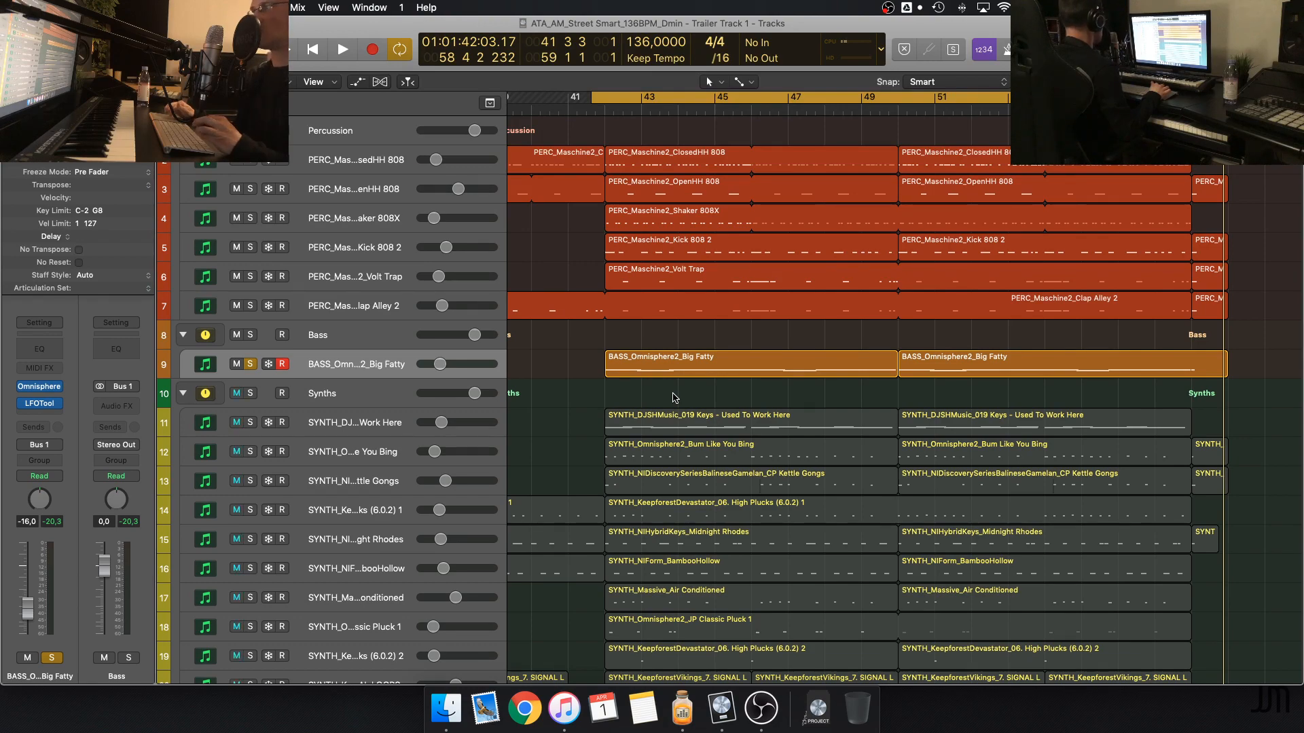
Clear the solo on the percussion and bass tracks
scroll(674, 398, "down", 8)
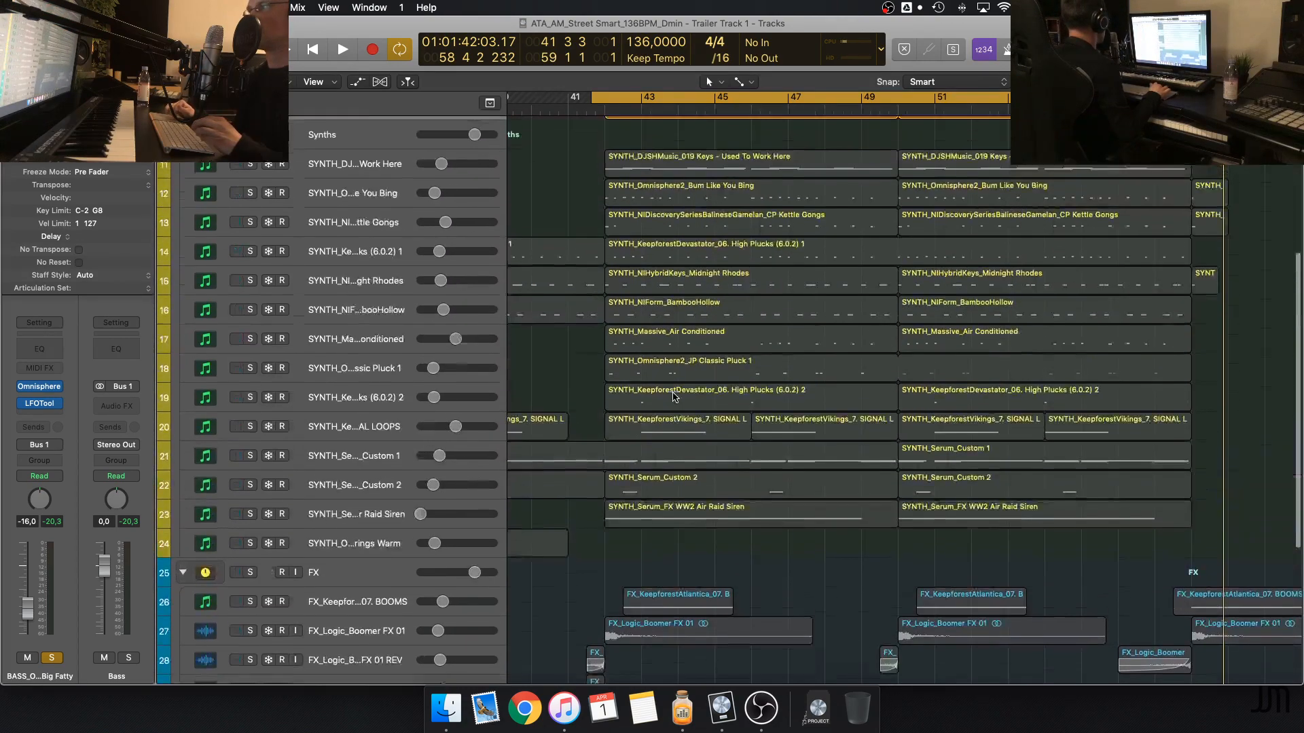
scroll(674, 398, "up", 8)
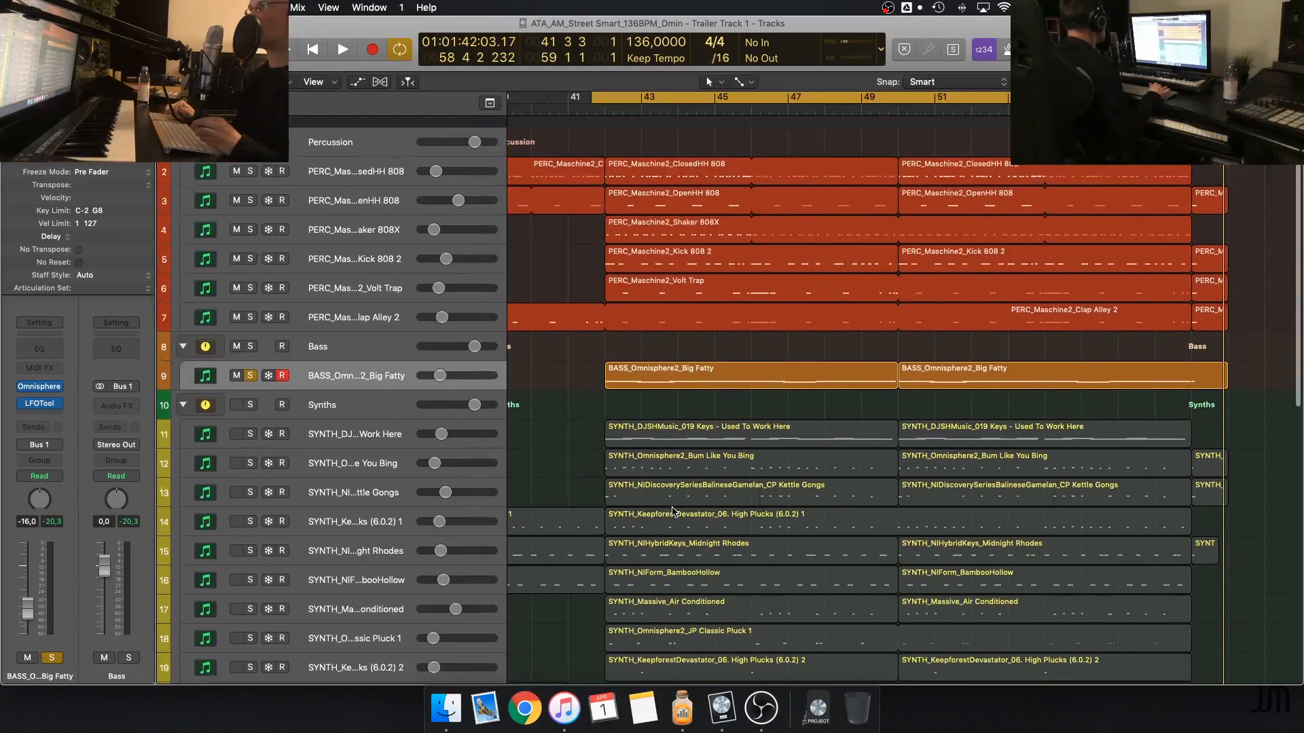
scroll(674, 510, "down", 1)
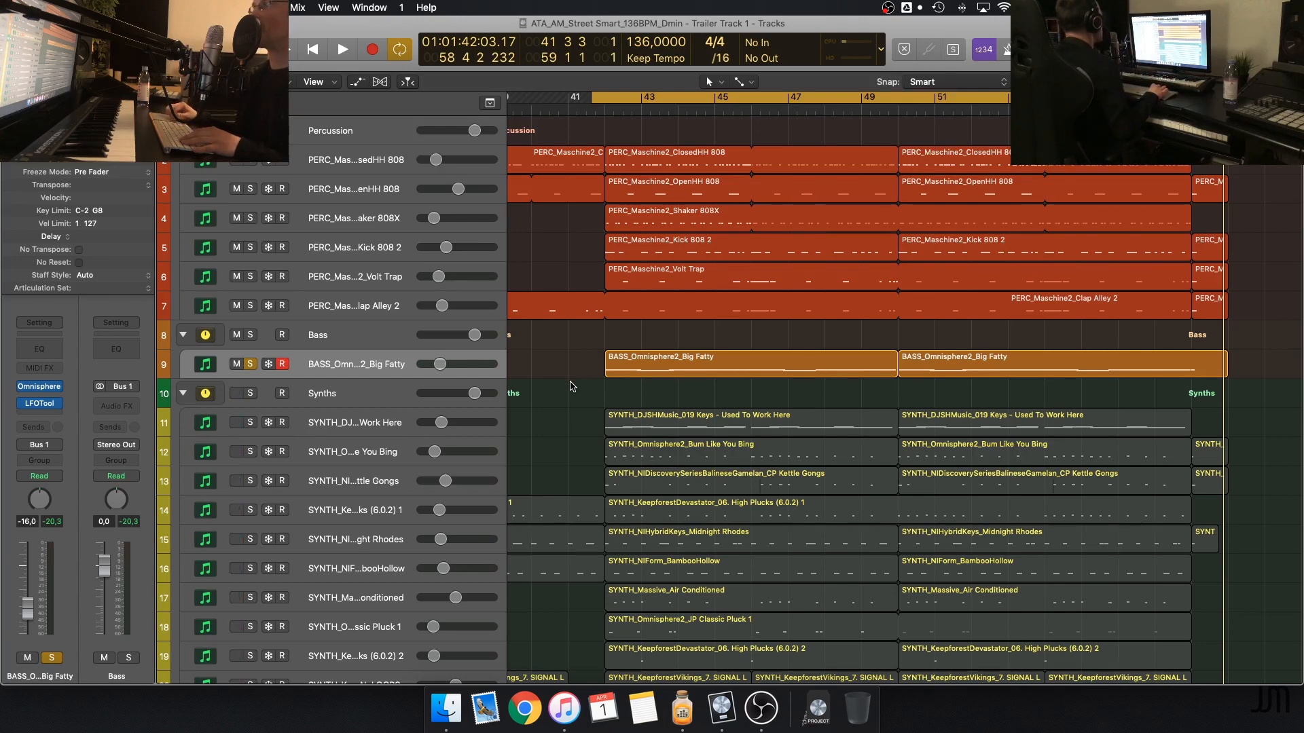
scroll(570, 386, "down", 4)
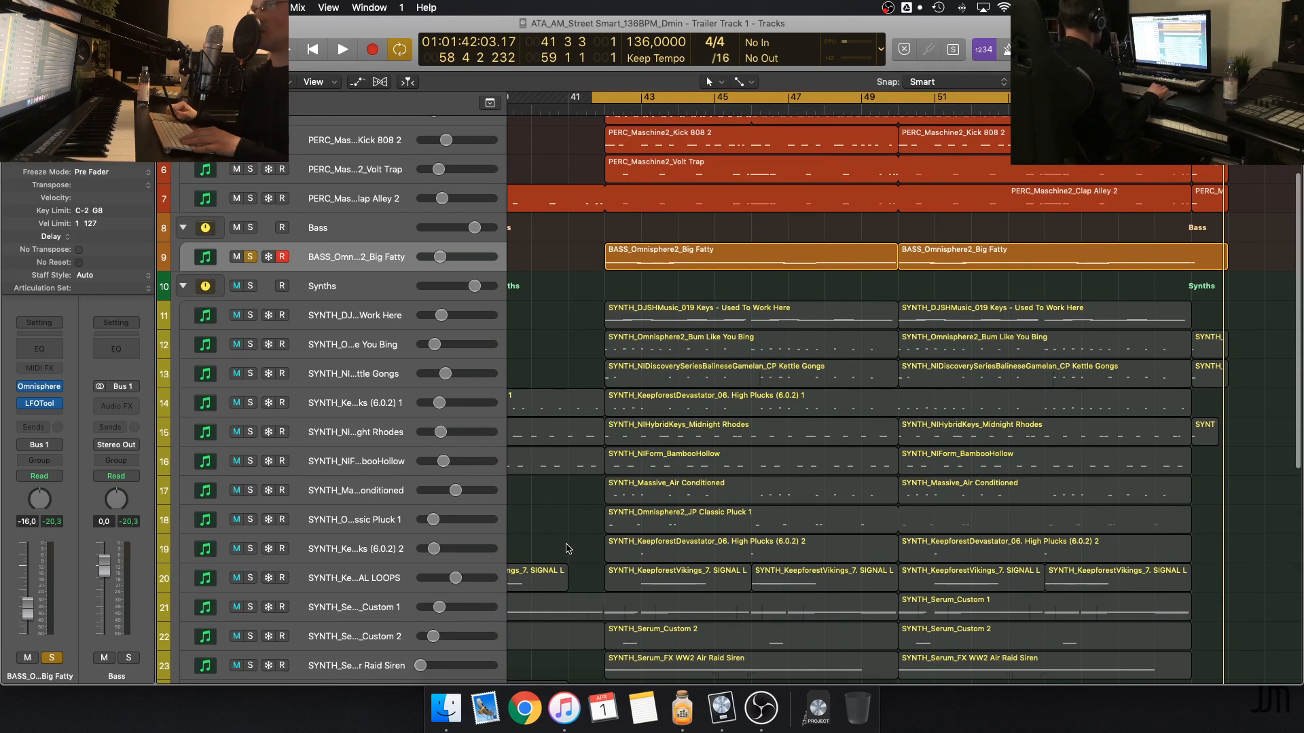
scroll(556, 503, "up", 4)
left_click(553, 489)
key("s")
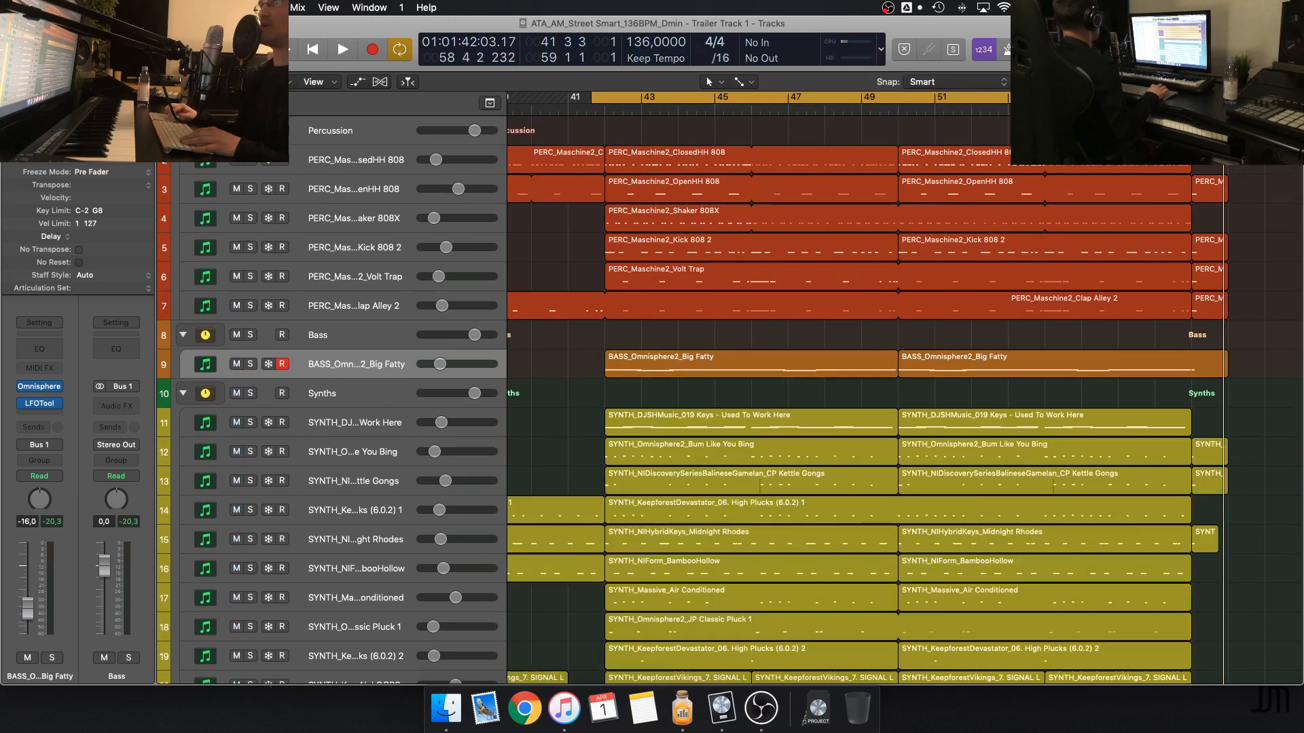
Solo and select the SYNTH_DJSHMusic_019 Keys - Used To Work Here track and start playing it
scroll(308, 436, "down", 5)
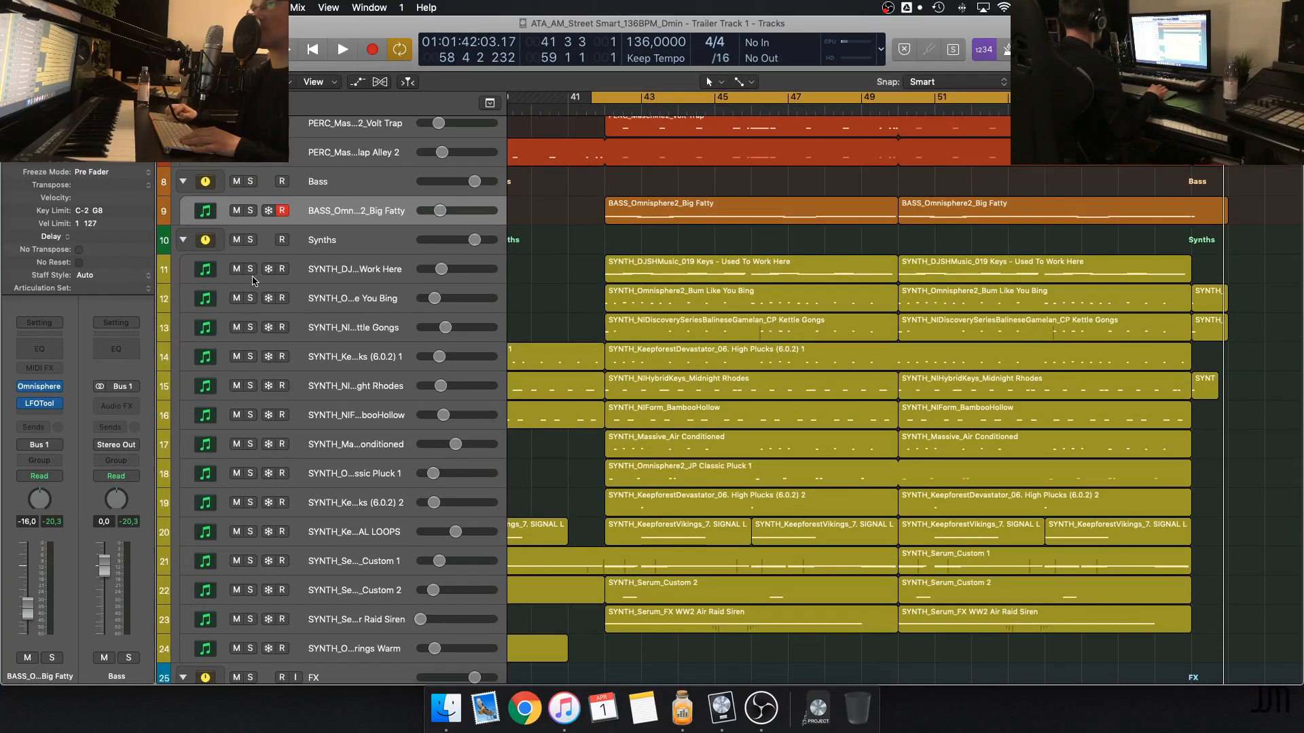
left_click(251, 270)
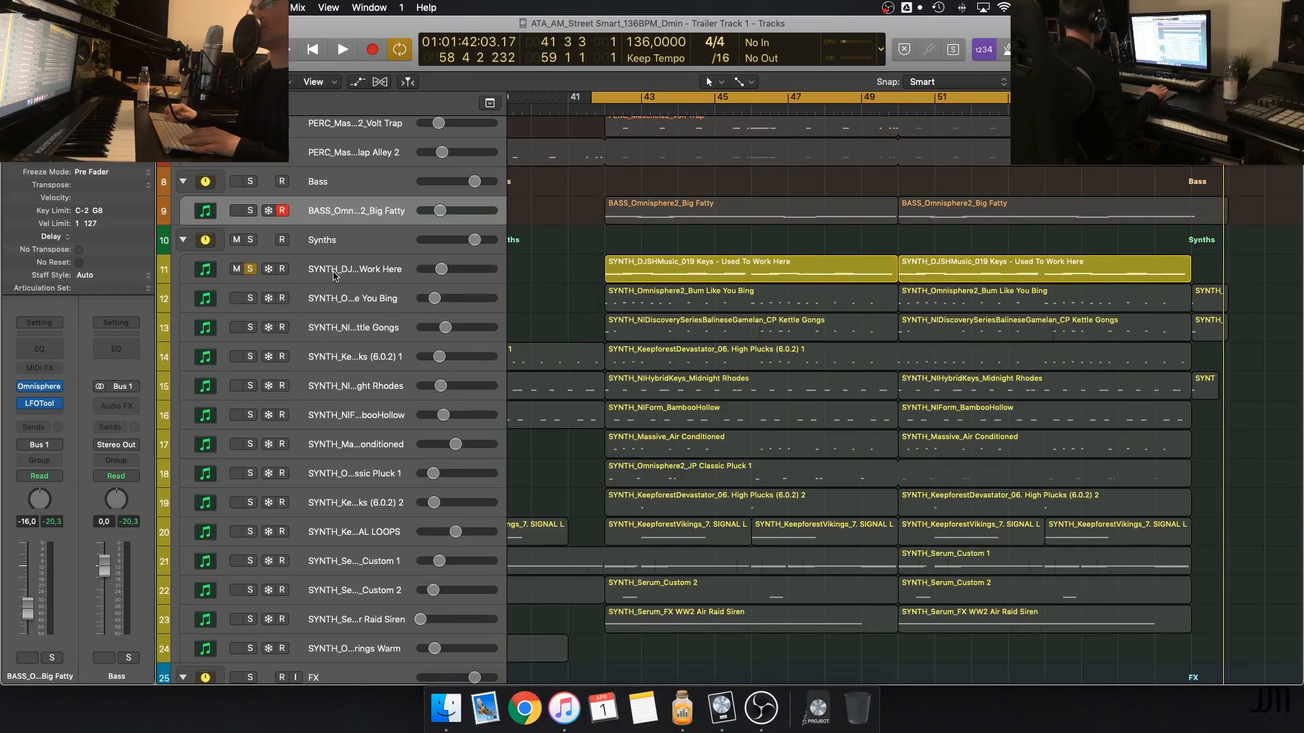
left_click(353, 275)
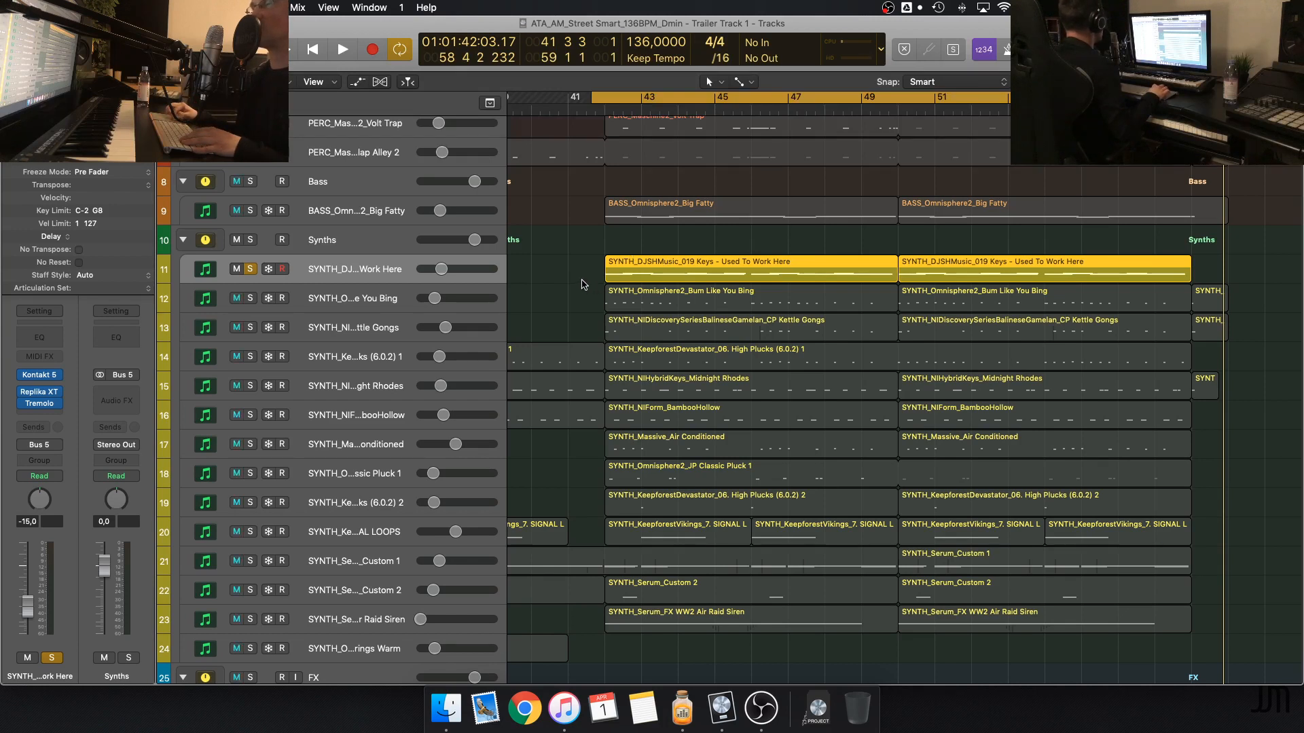
key("space")
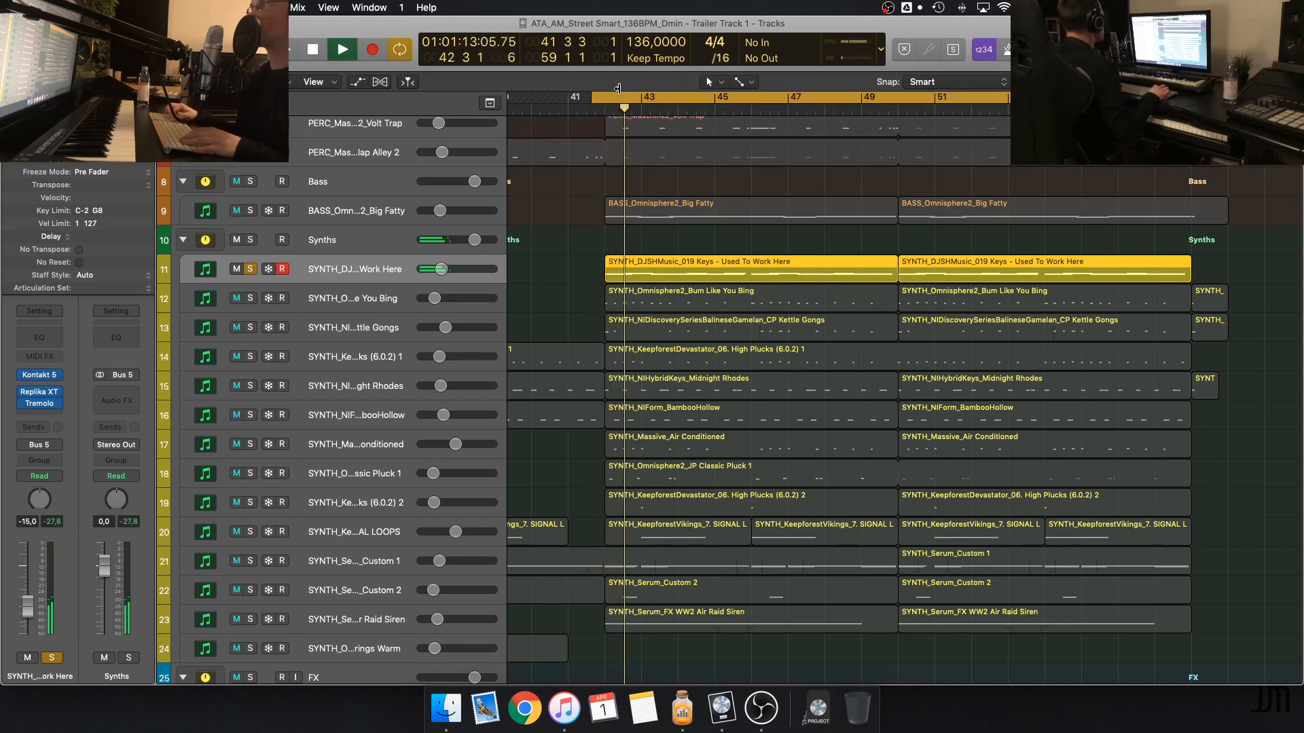
Set the cycle range from bar 42 to bar 50 and enlarge the timeline around it during playback
left_click_drag(605, 99, 899, 110)
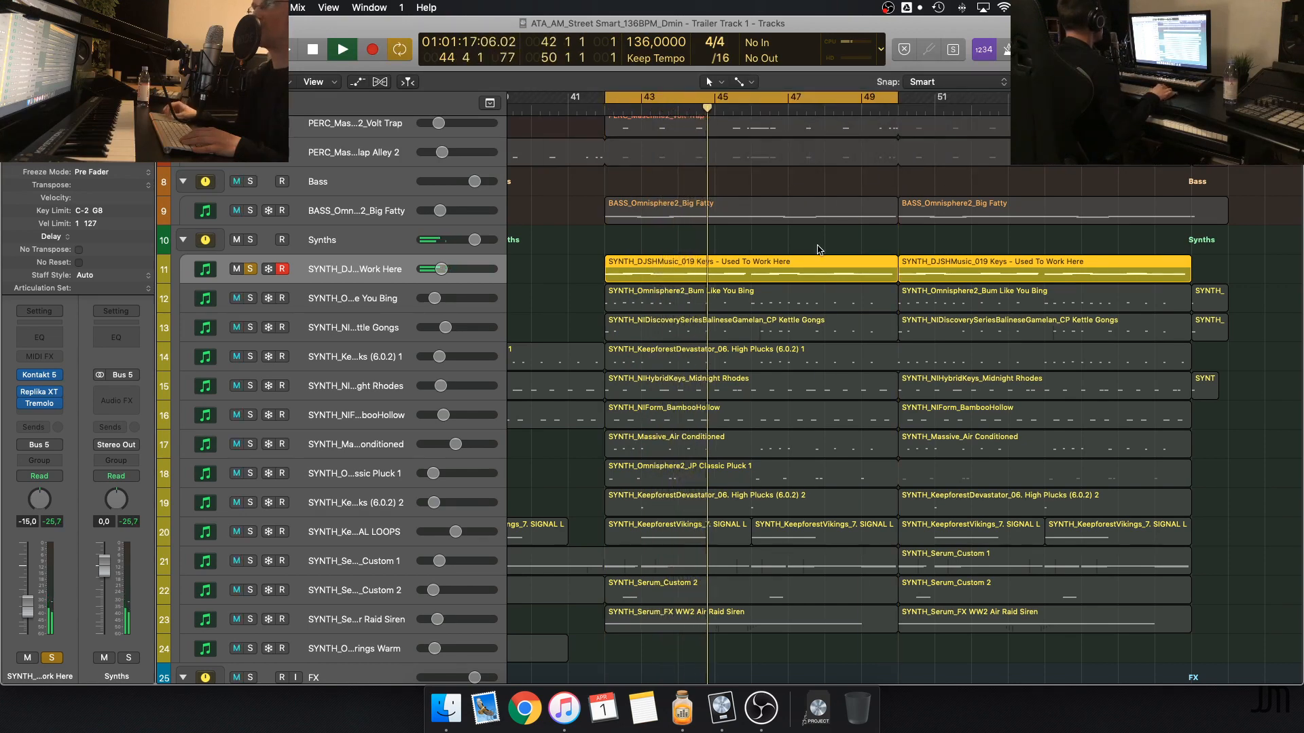
key("super+Right")
key("super+Right")
key("super+Left")
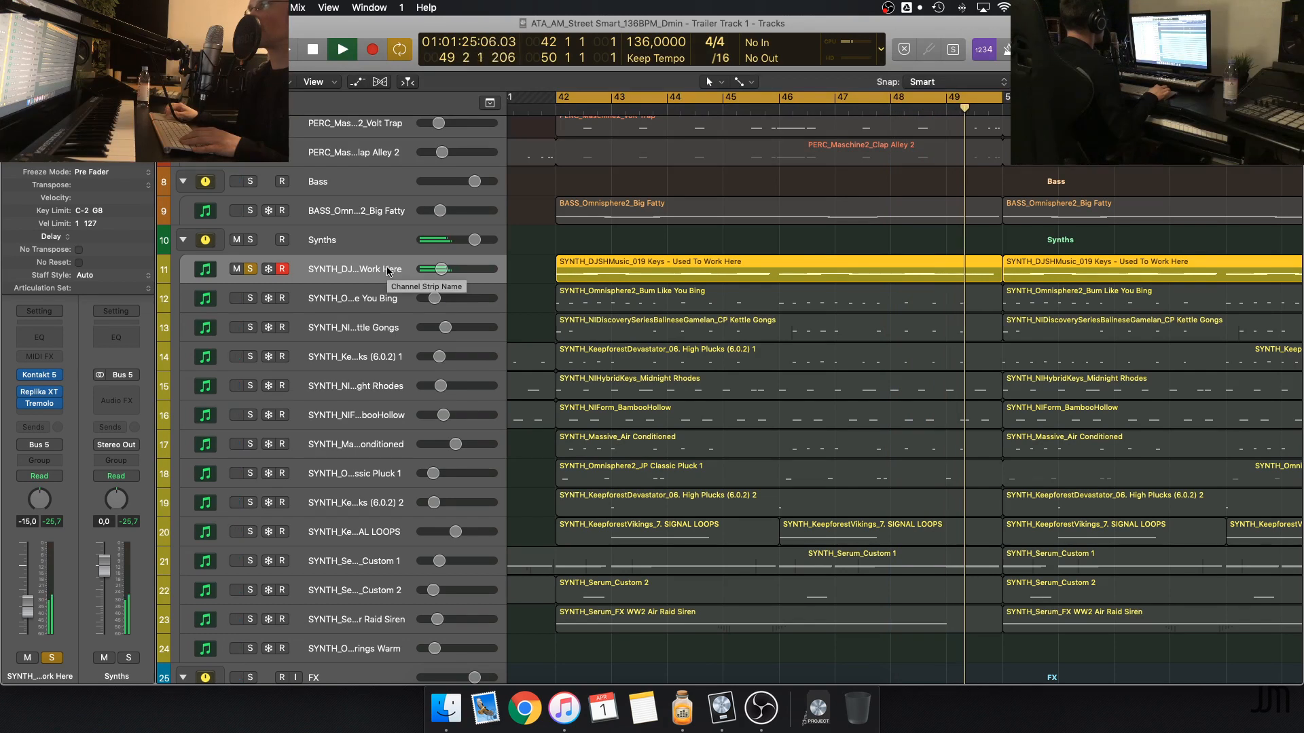
Examine the keys track's Replika XT delay, and play the track with Replika XT and Tremolo bypassed
key("space")
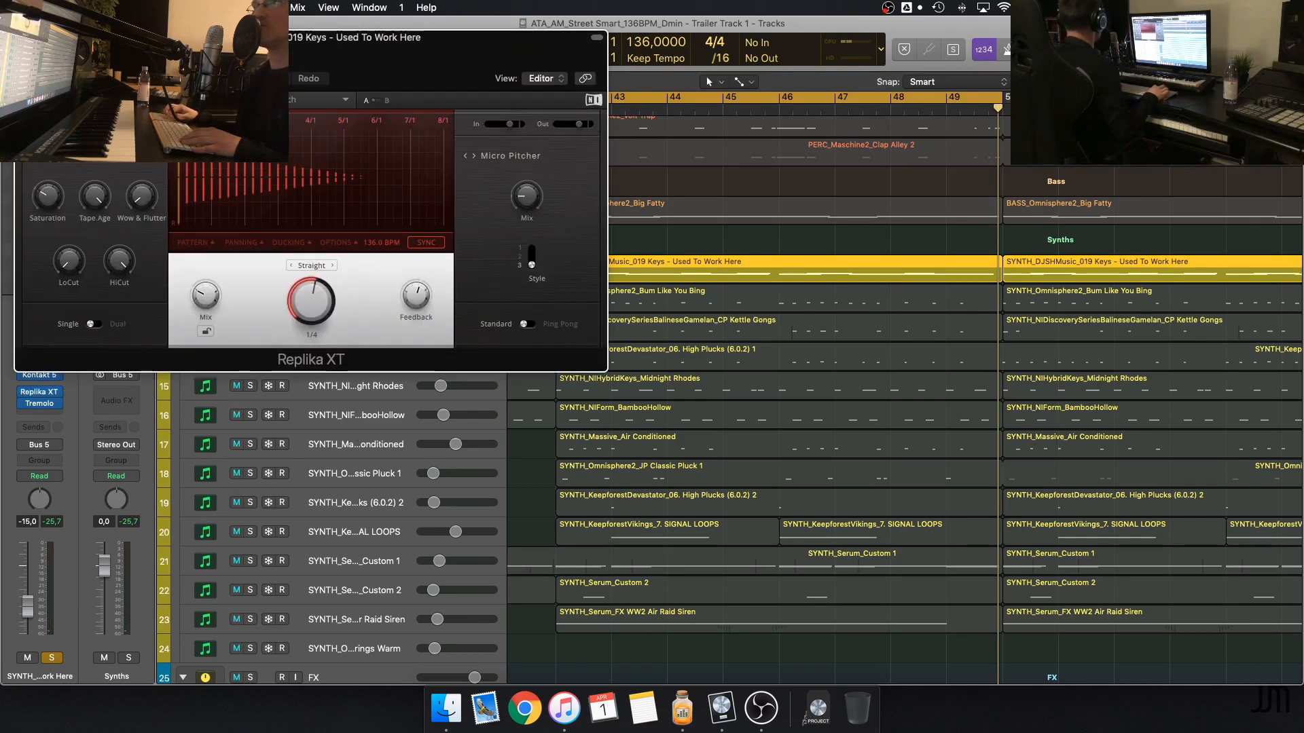
left_click_drag(62, 40, 294, 98)
key("super+w")
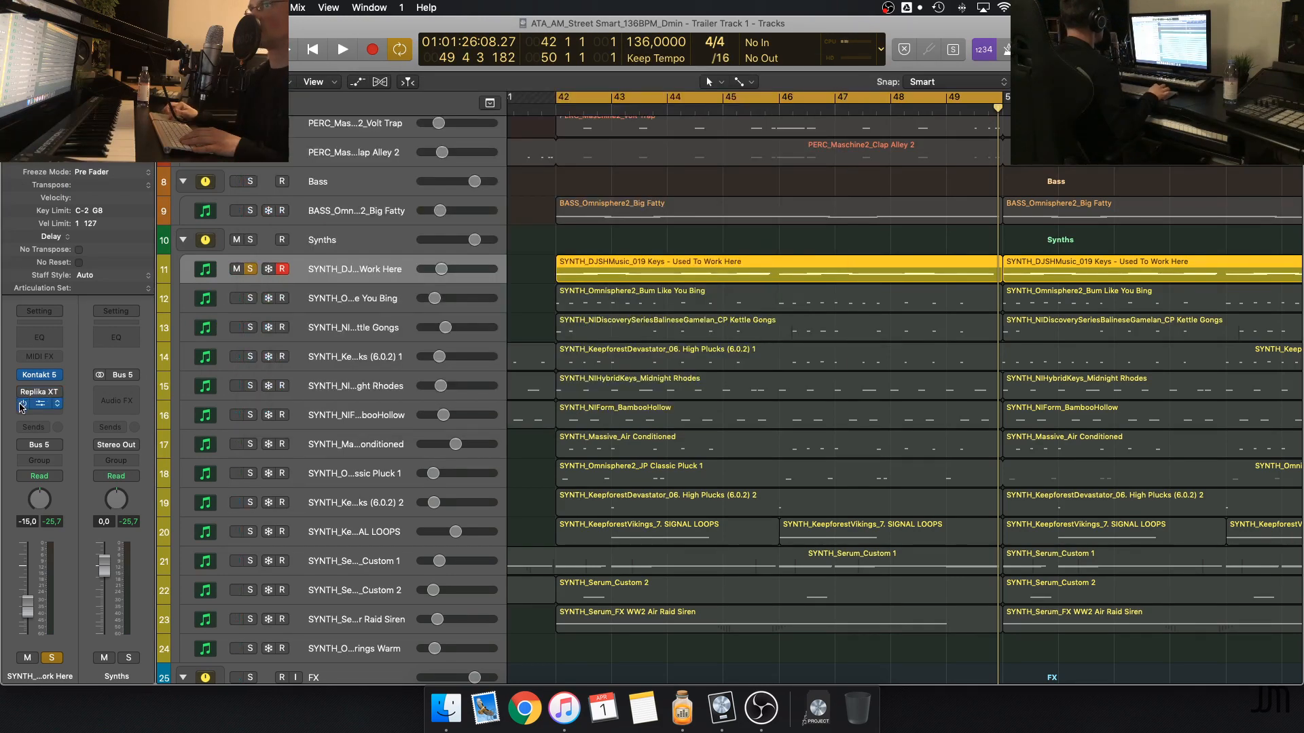
key("space")
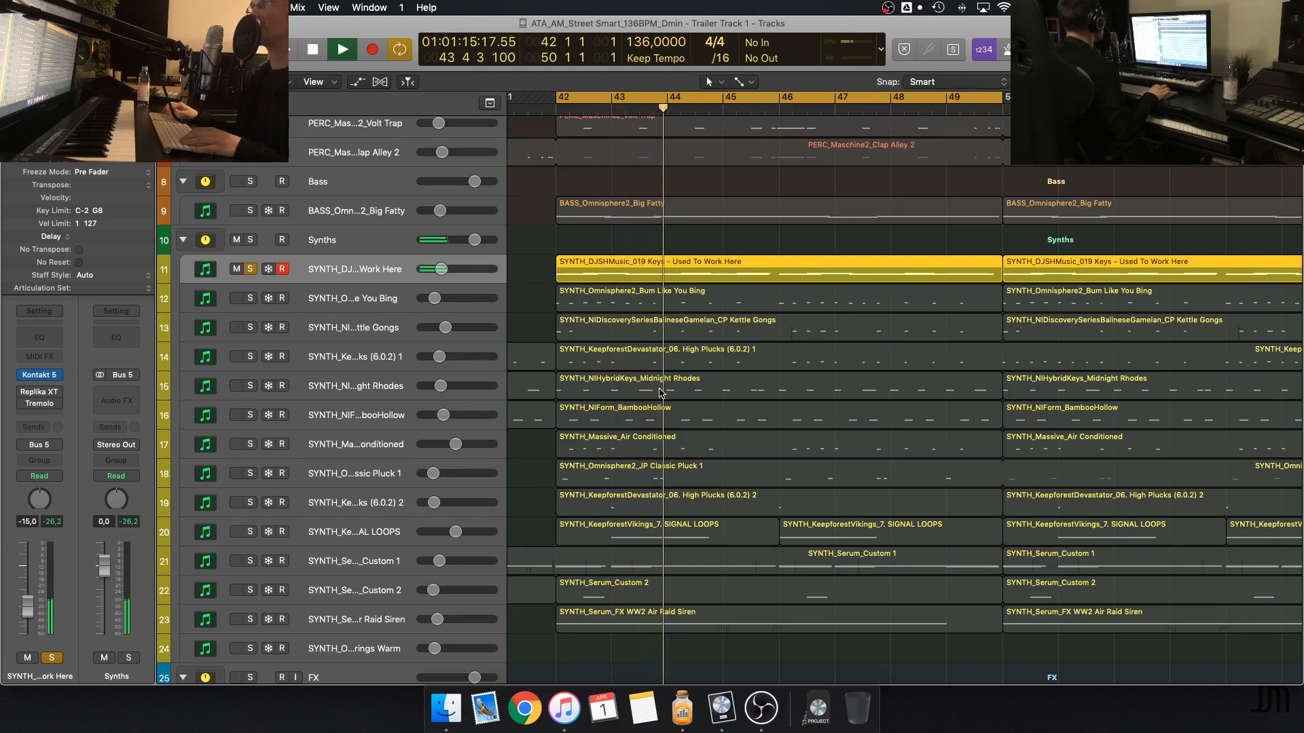
key("space")
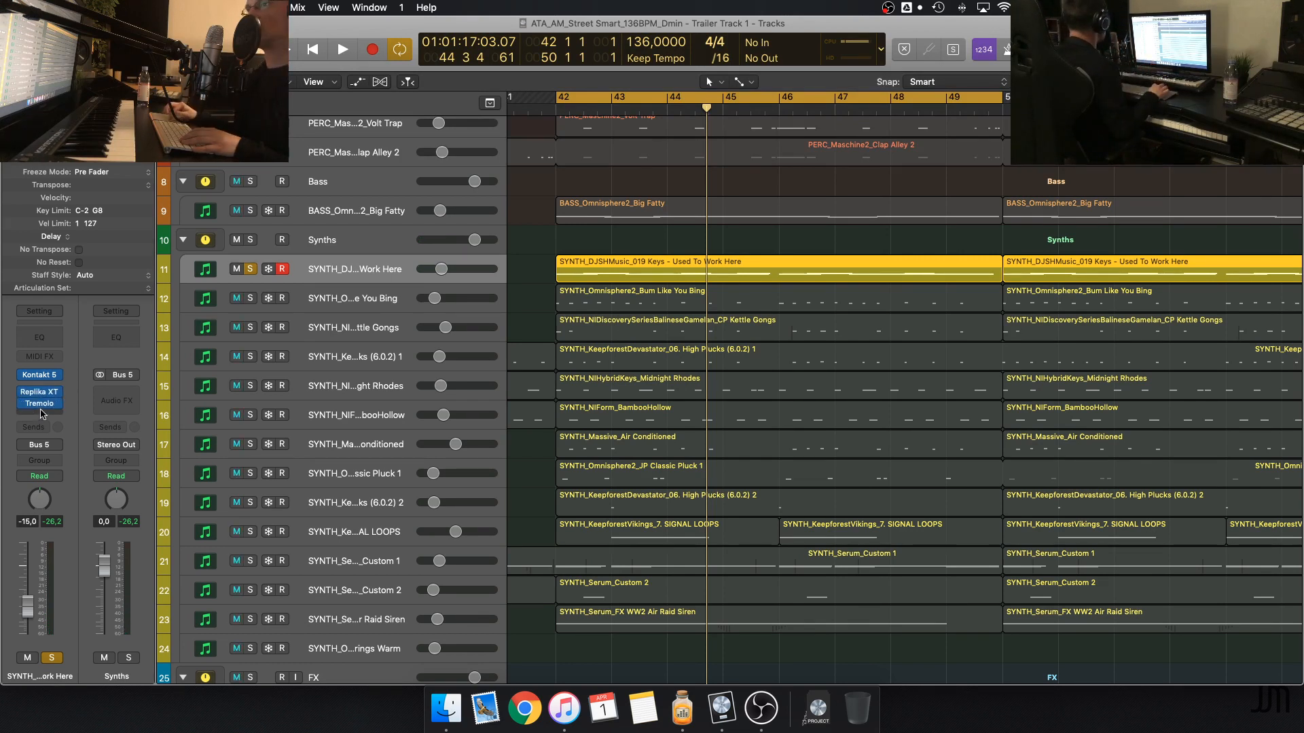
Play the keys track with its effects enabled, and open its Tremolo plug-in in full view
left_click(44, 405)
key("space")
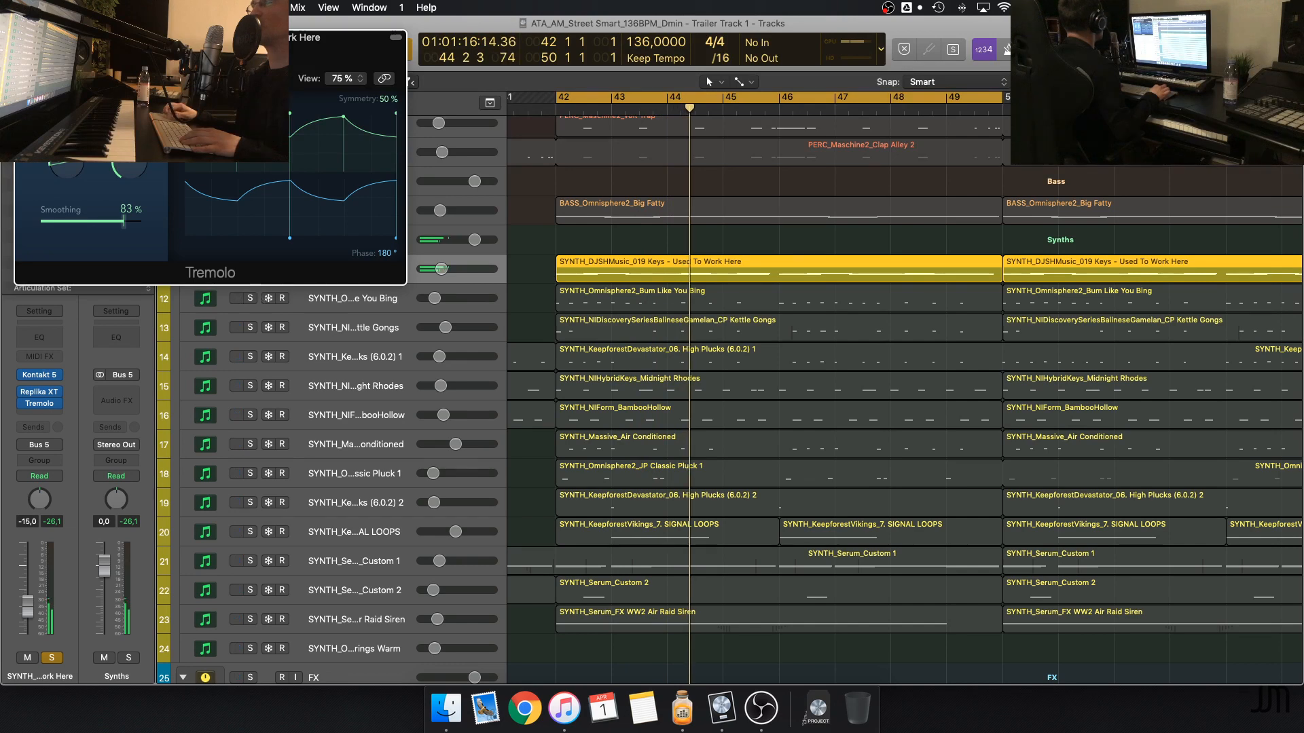
left_click_drag(153, 37, 418, 271)
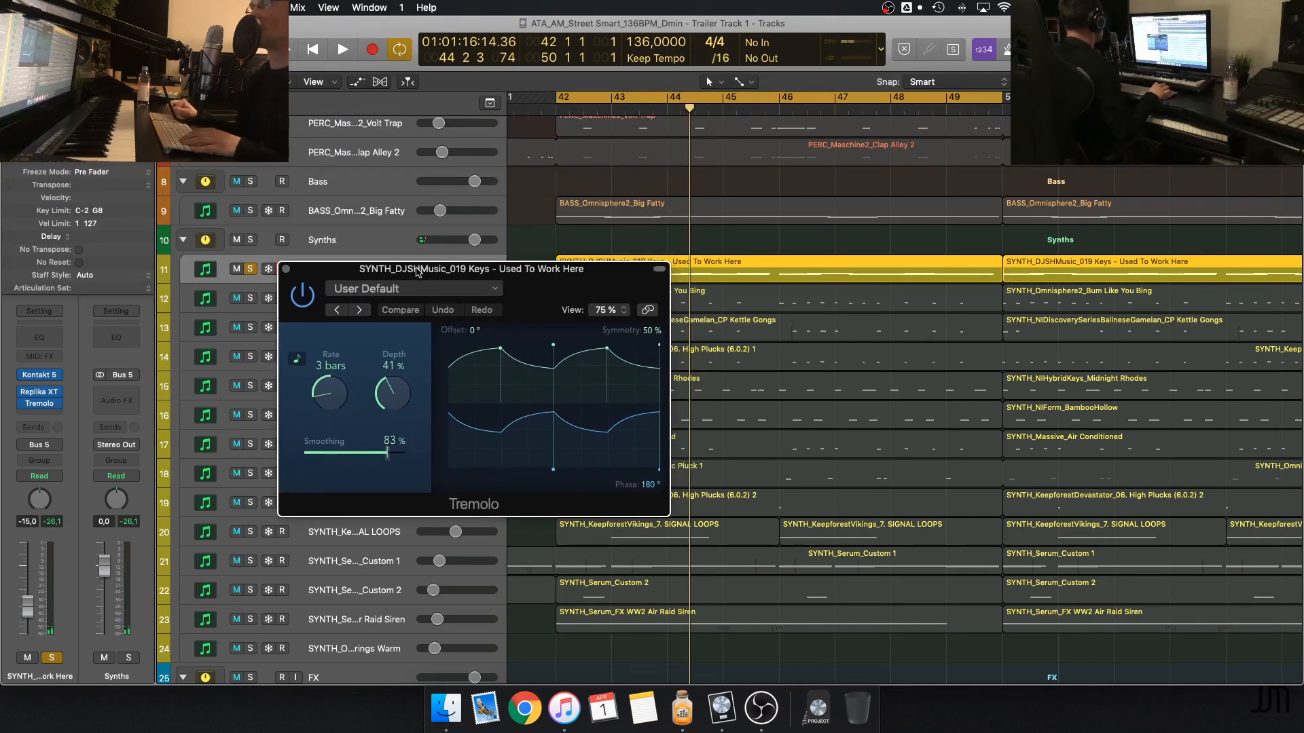
Set the Tremolo depth to 100 % and play the keys track to hear the exaggerated effect
left_click_drag(401, 403, 486, 5)
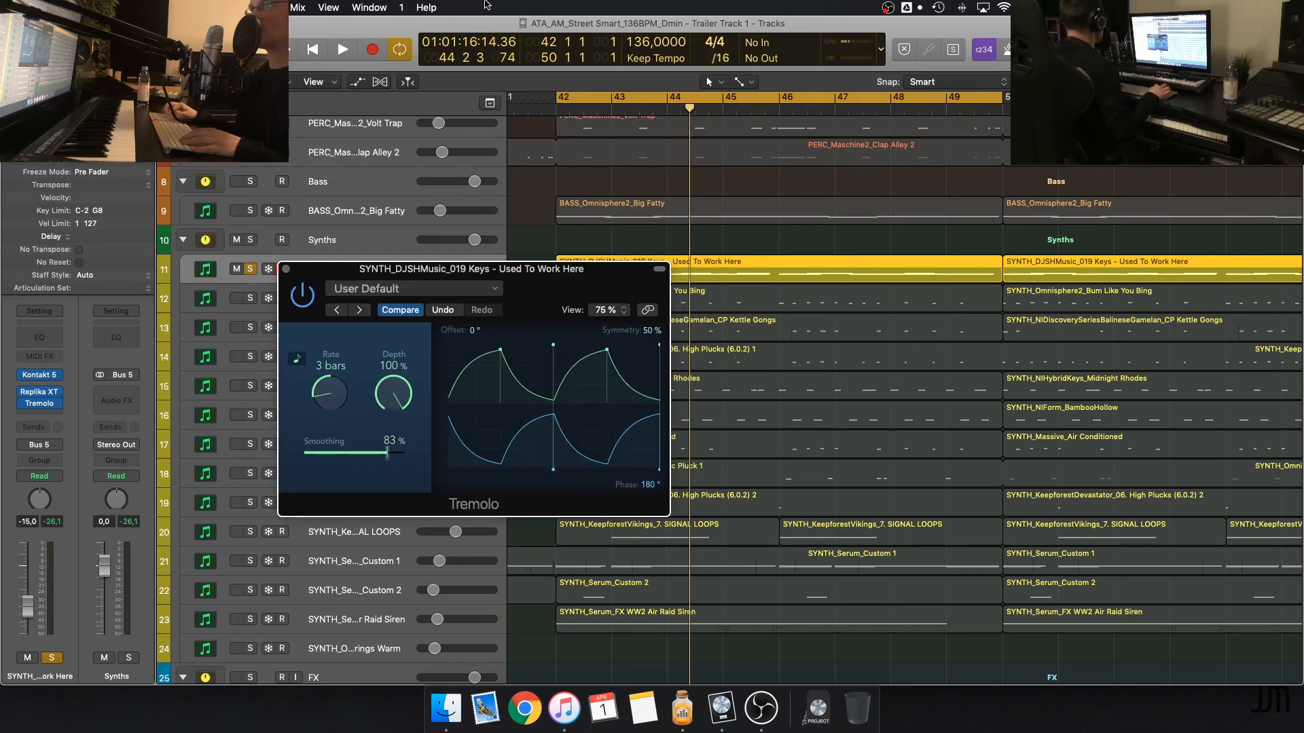
key("space")
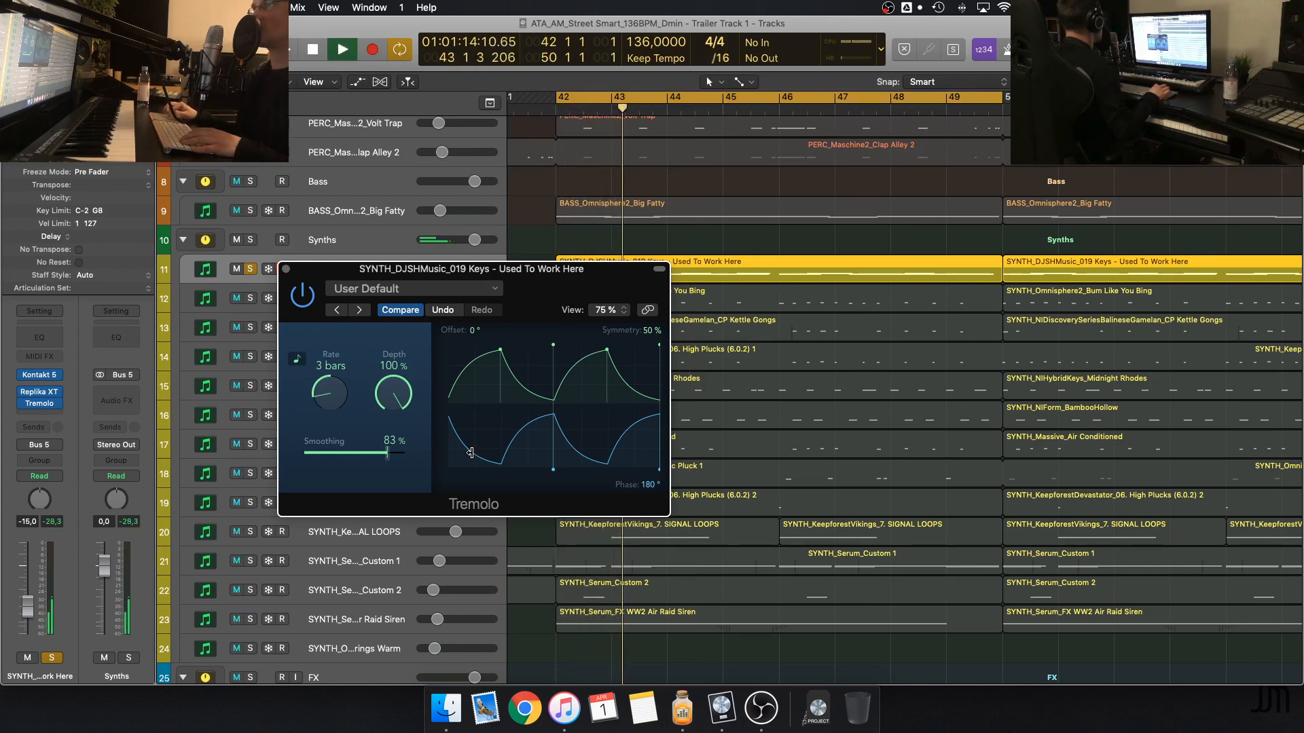
key("space")
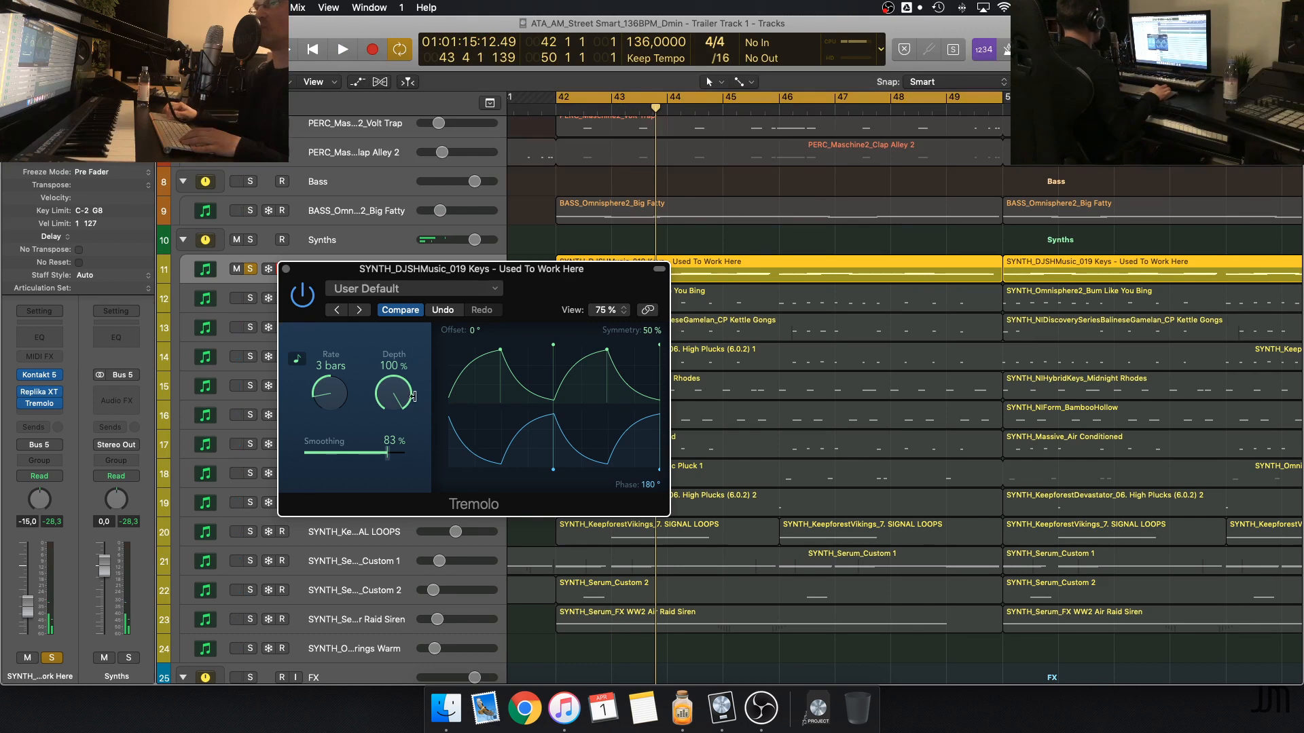
Restore the Tremolo depth to 41 % and close the plug-in
left_click_drag(413, 396, 395, 504)
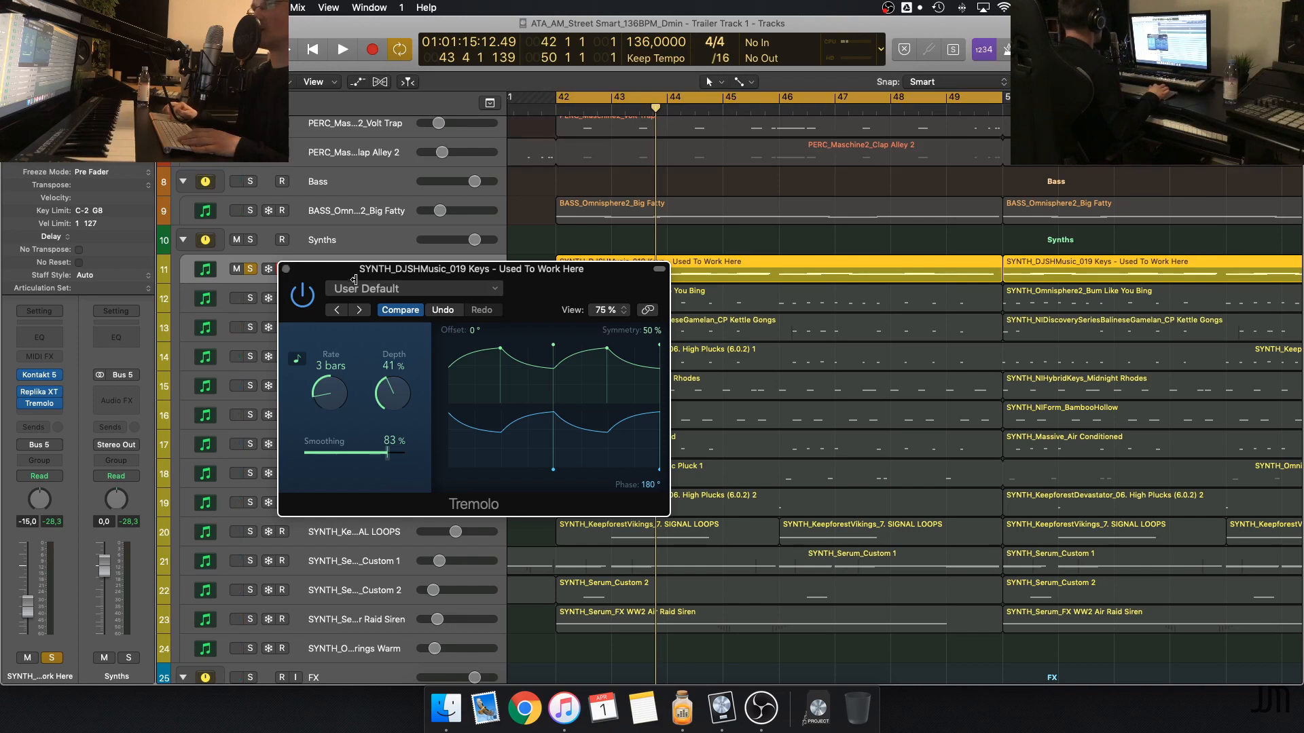
left_click_drag(334, 271, 371, 302)
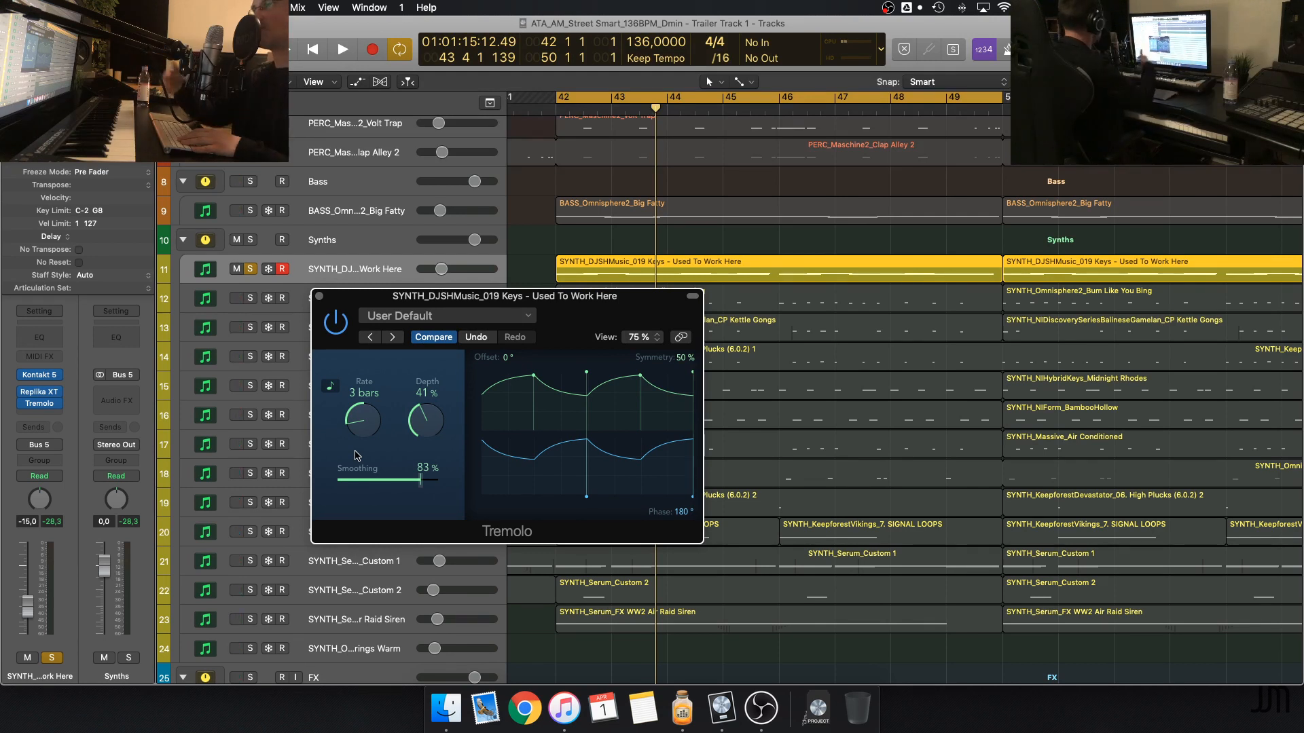
left_click(320, 297)
Add the SYNTH_Omnisphere2_Bum Like You Bing track to the solo and play it together with the keys
scroll(522, 297, "up", 5)
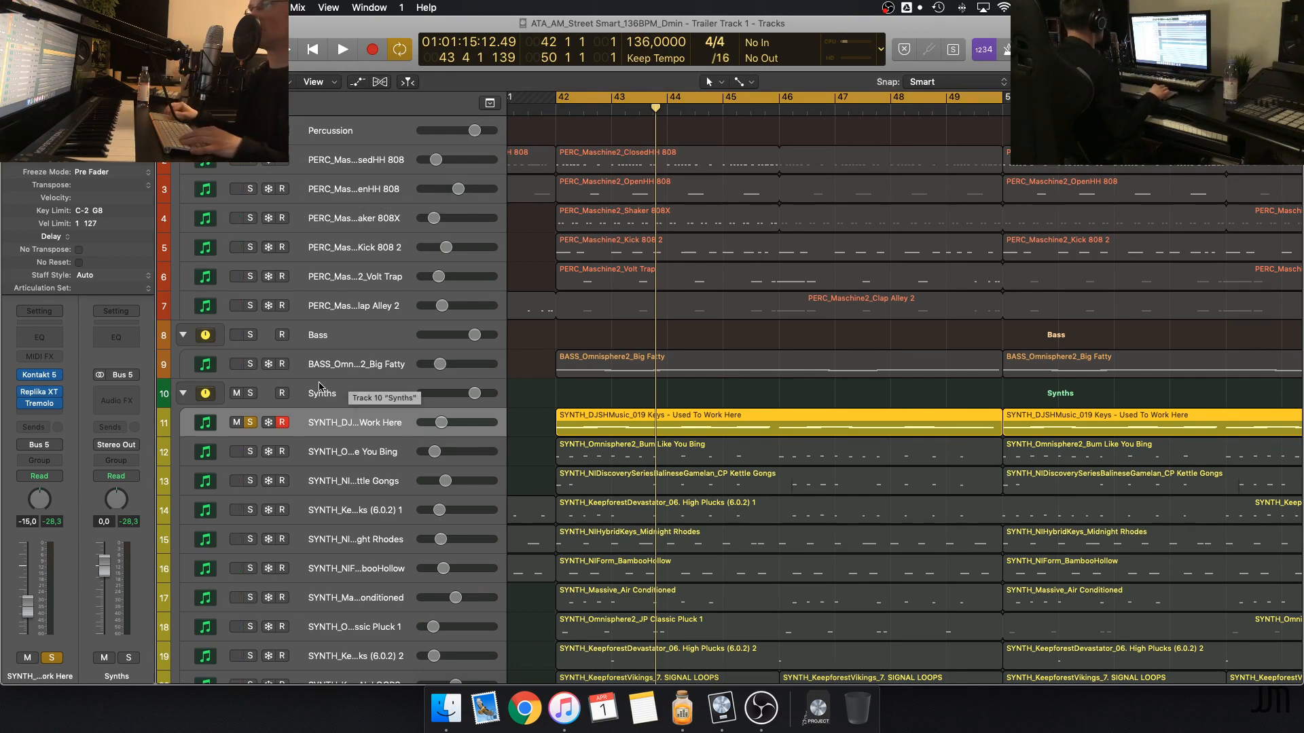
left_click(252, 451)
scroll(545, 415, "down", 3)
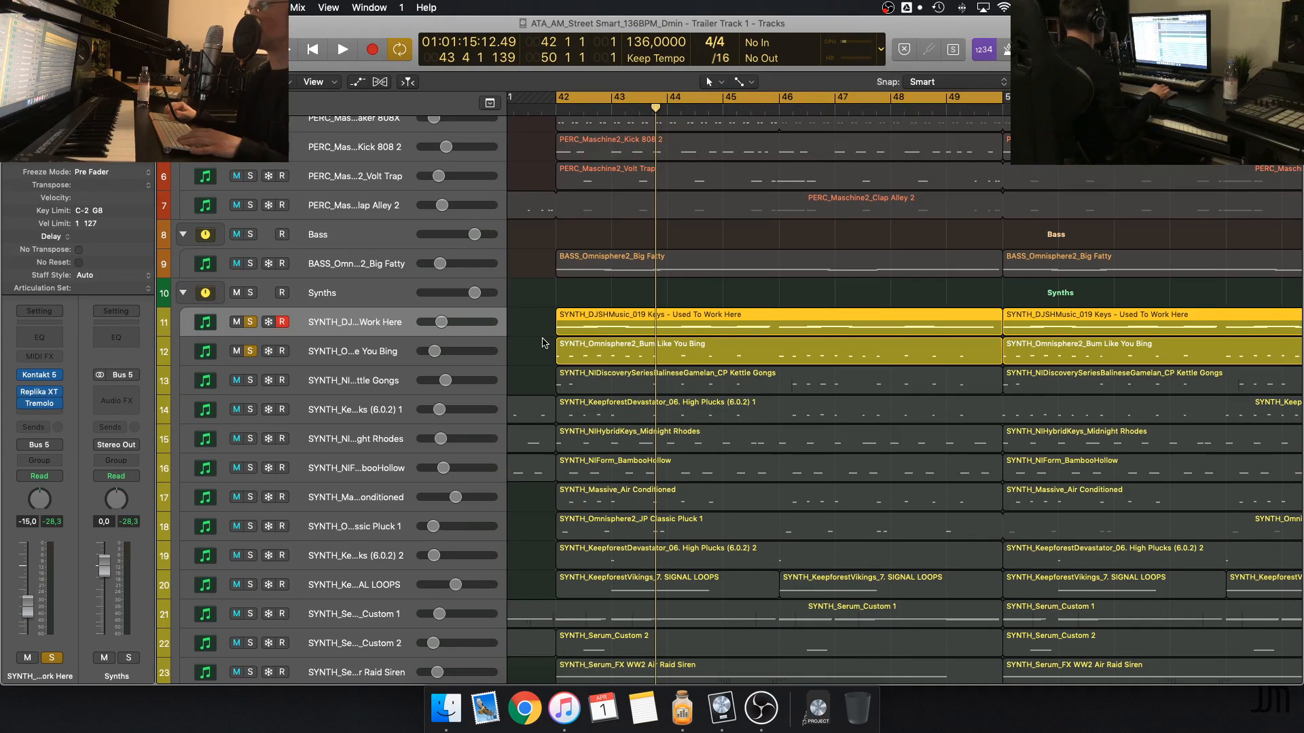
key("space")
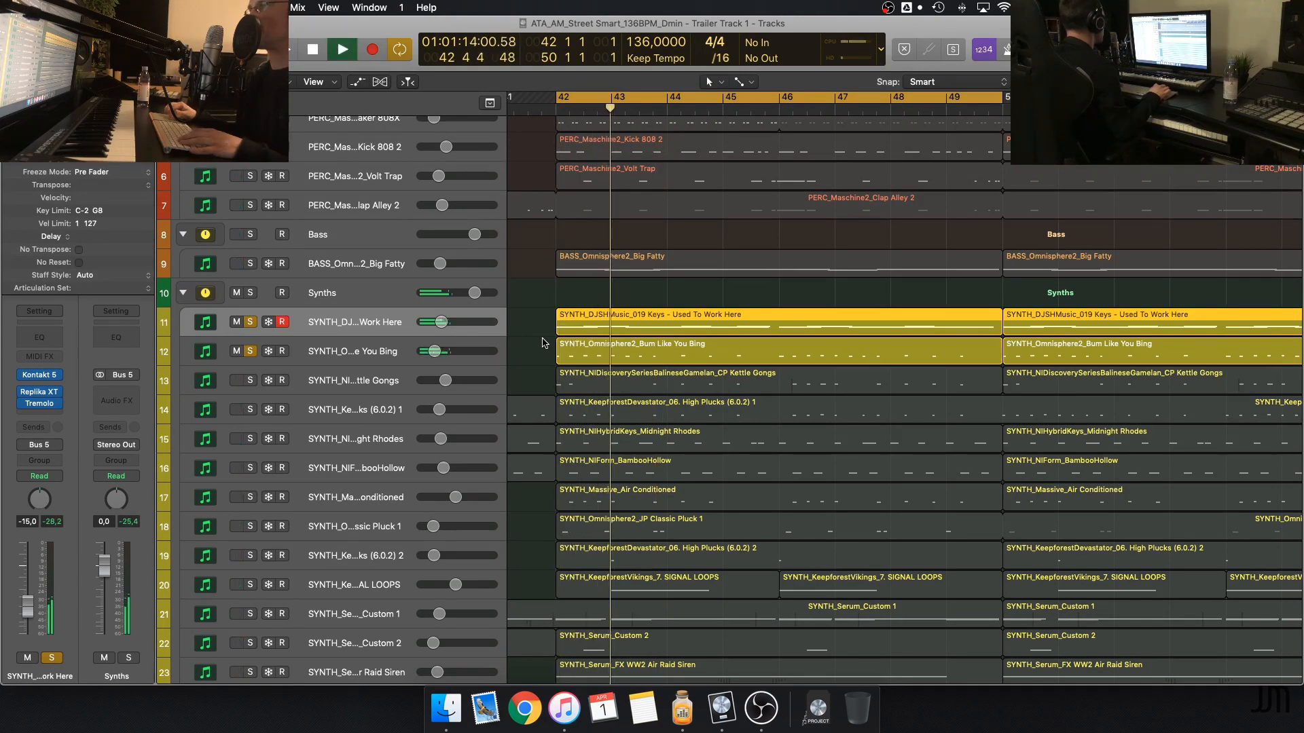
key("space")
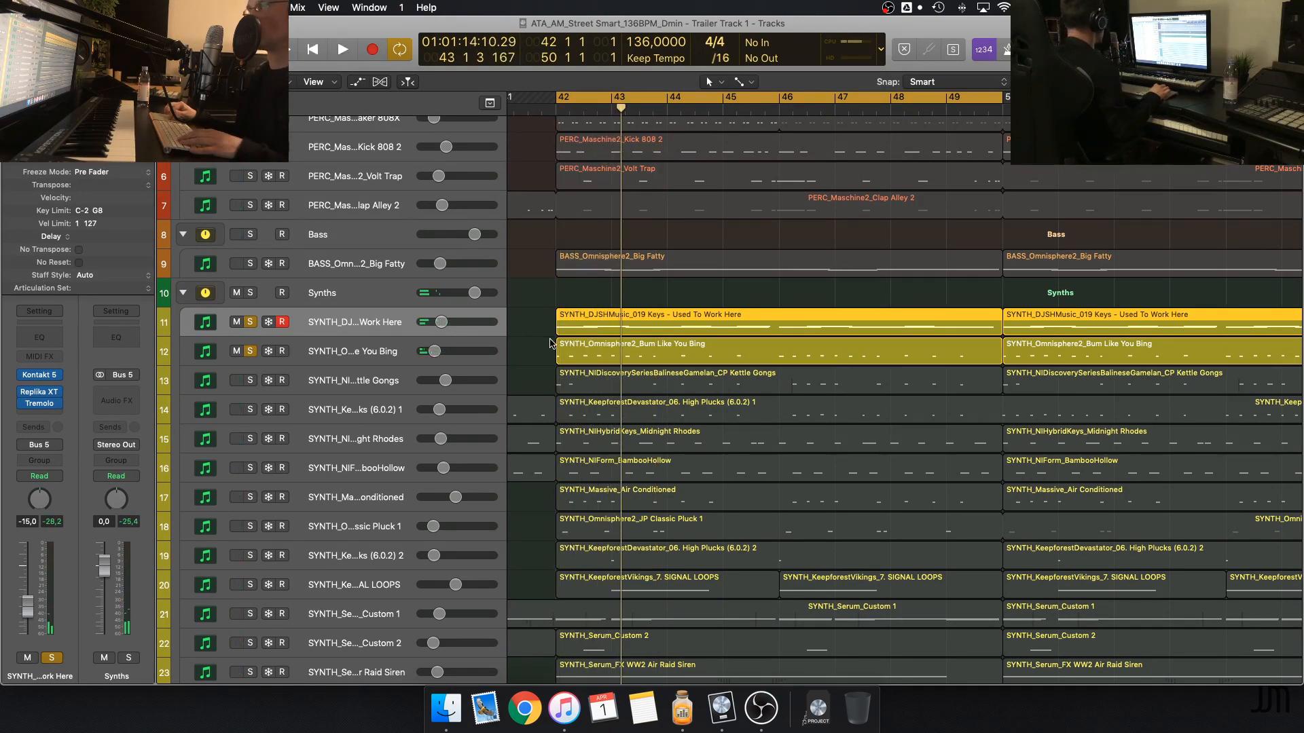
key("space")
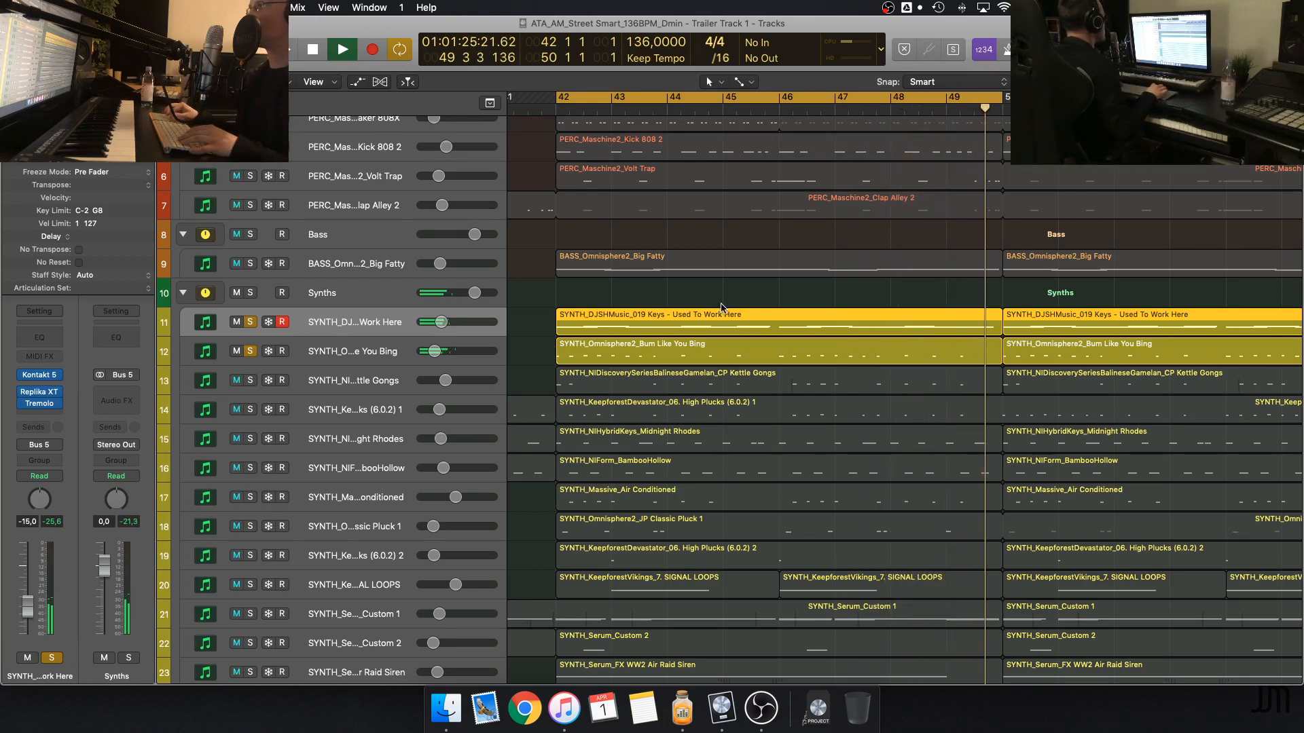
key("space")
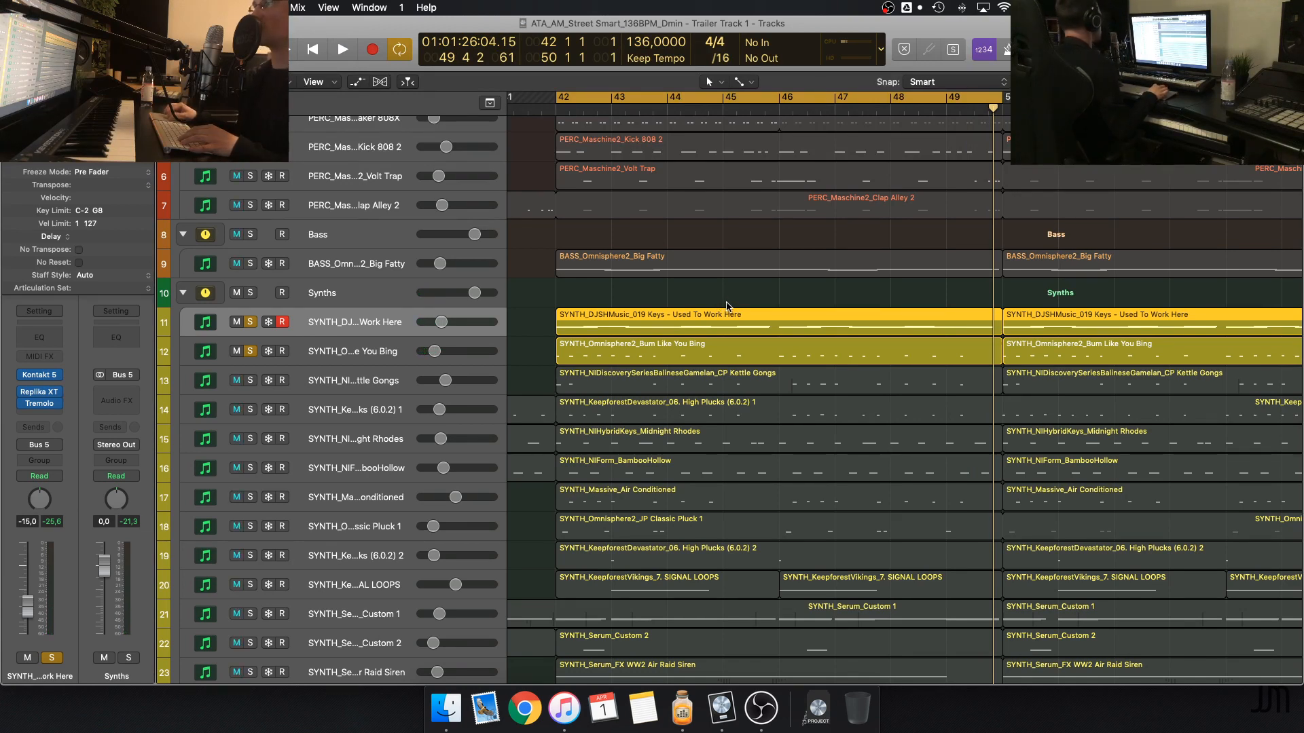
Add the SYNTH_NIDiscoverySeriesBalineseGamelan_CP Kettle Gongs track to the solo and play it with the keys and Bum Like You Bing
left_click(356, 378)
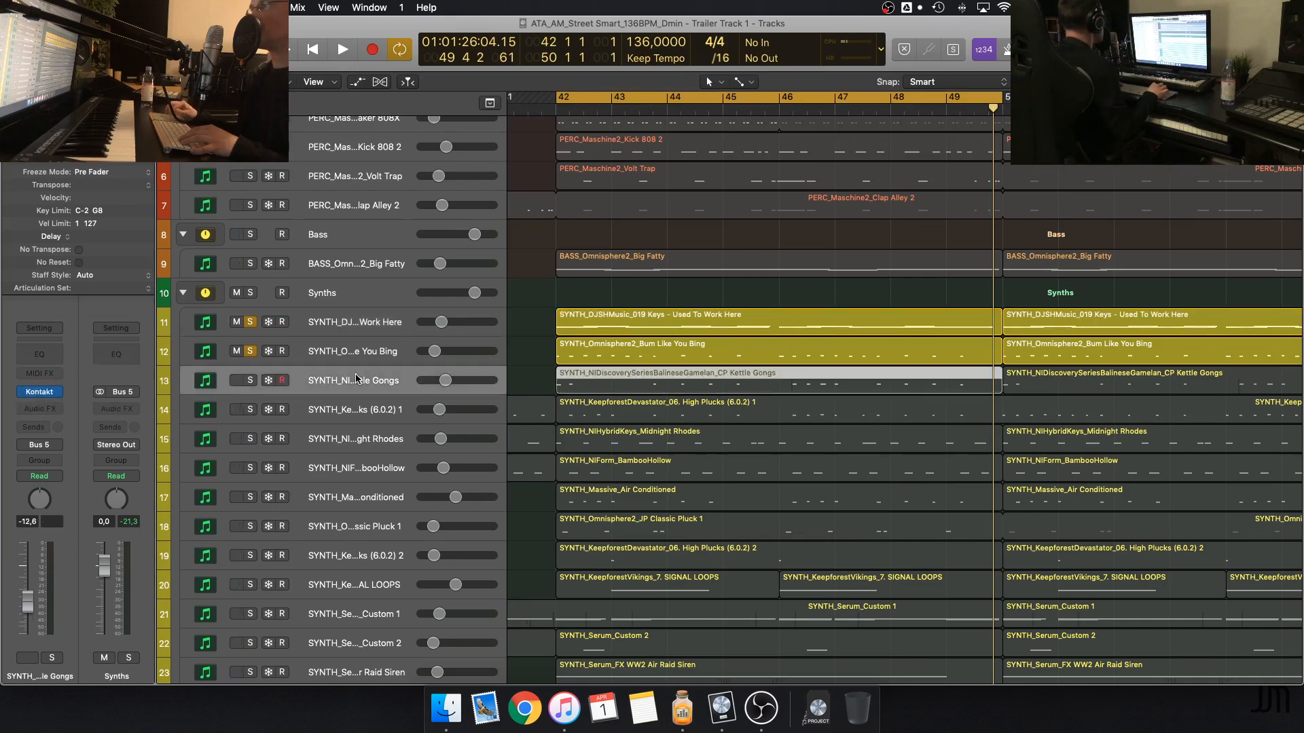
left_click(250, 381)
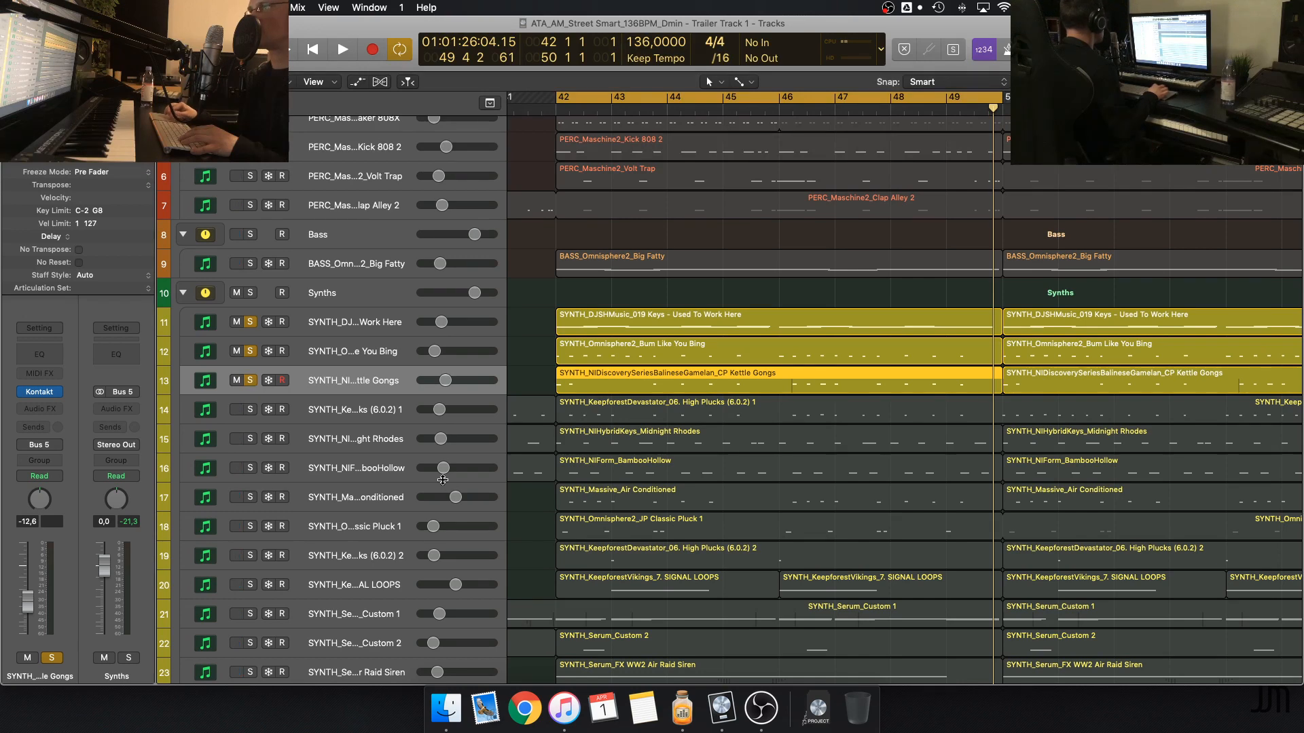
key("space")
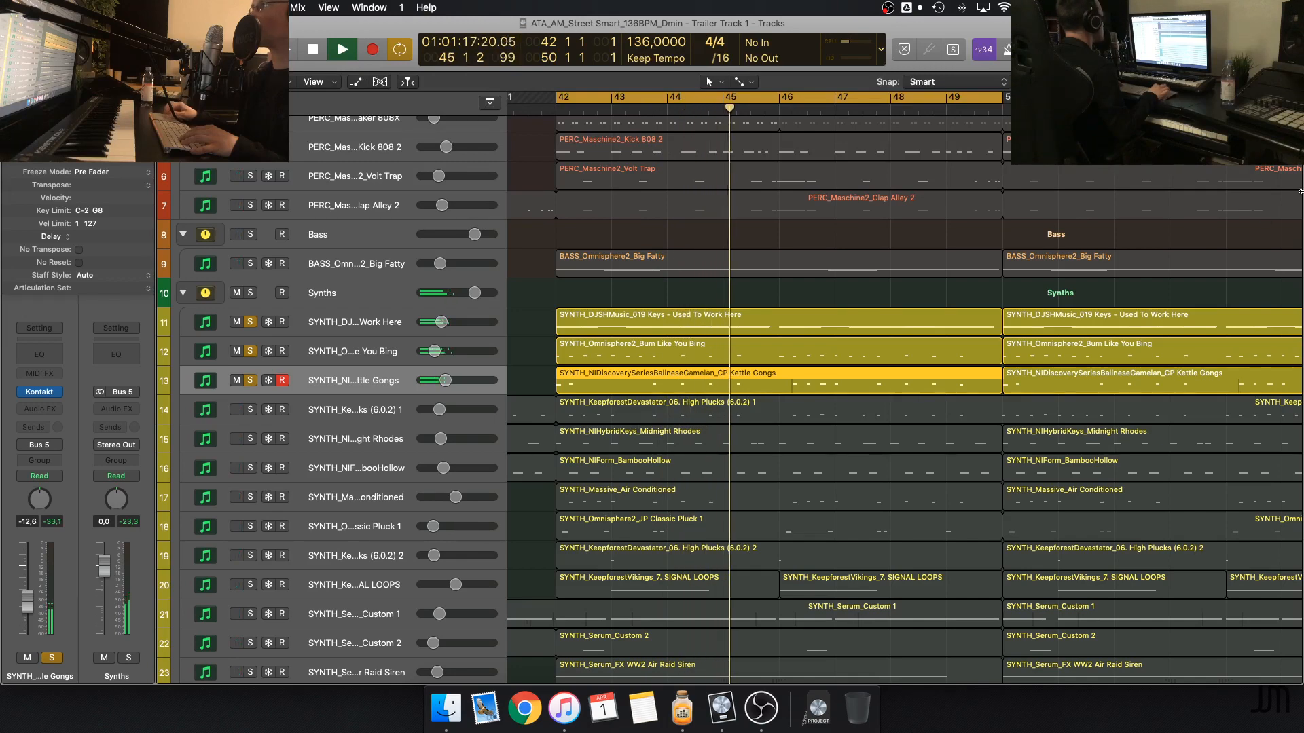
key("space")
Enlarge the tracks vertically and horizontally, clear the region selection, and play the keys, Bum Like You Bing and Kettle Gongs again
key("super+Down")
key("super+Down")
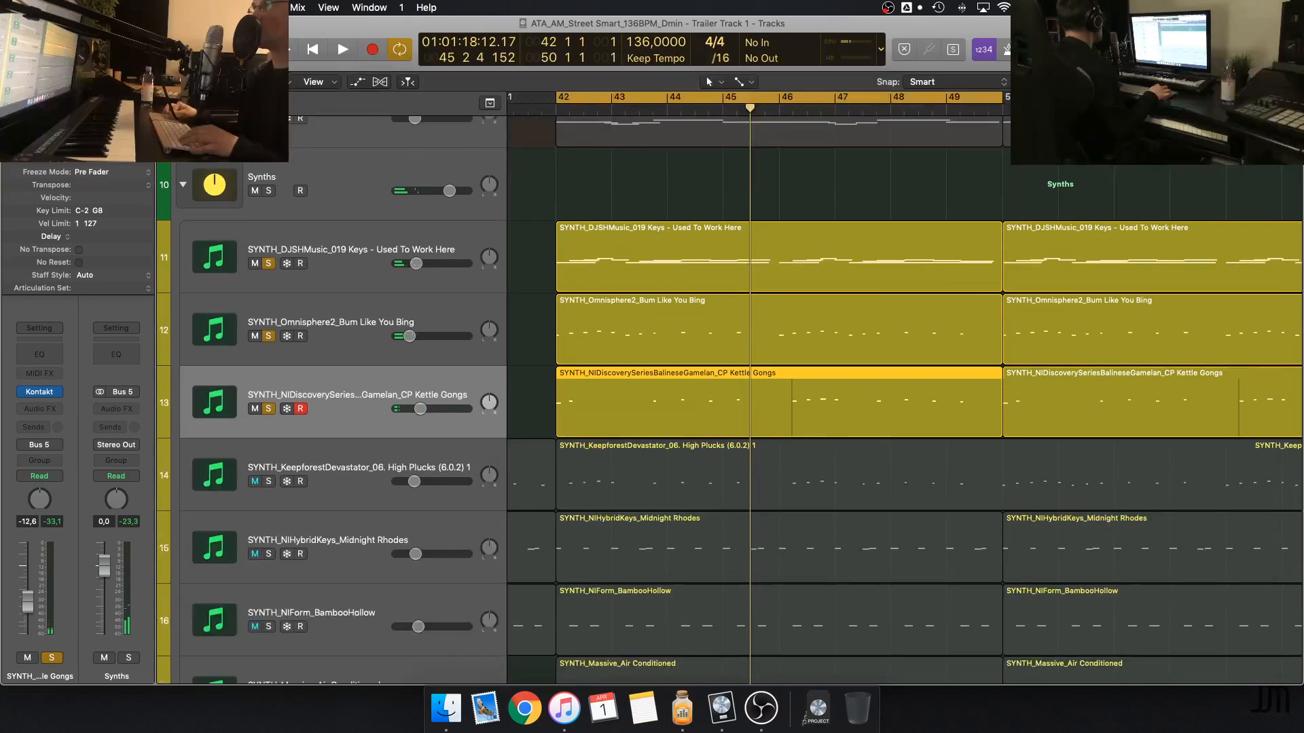
key("super+Right")
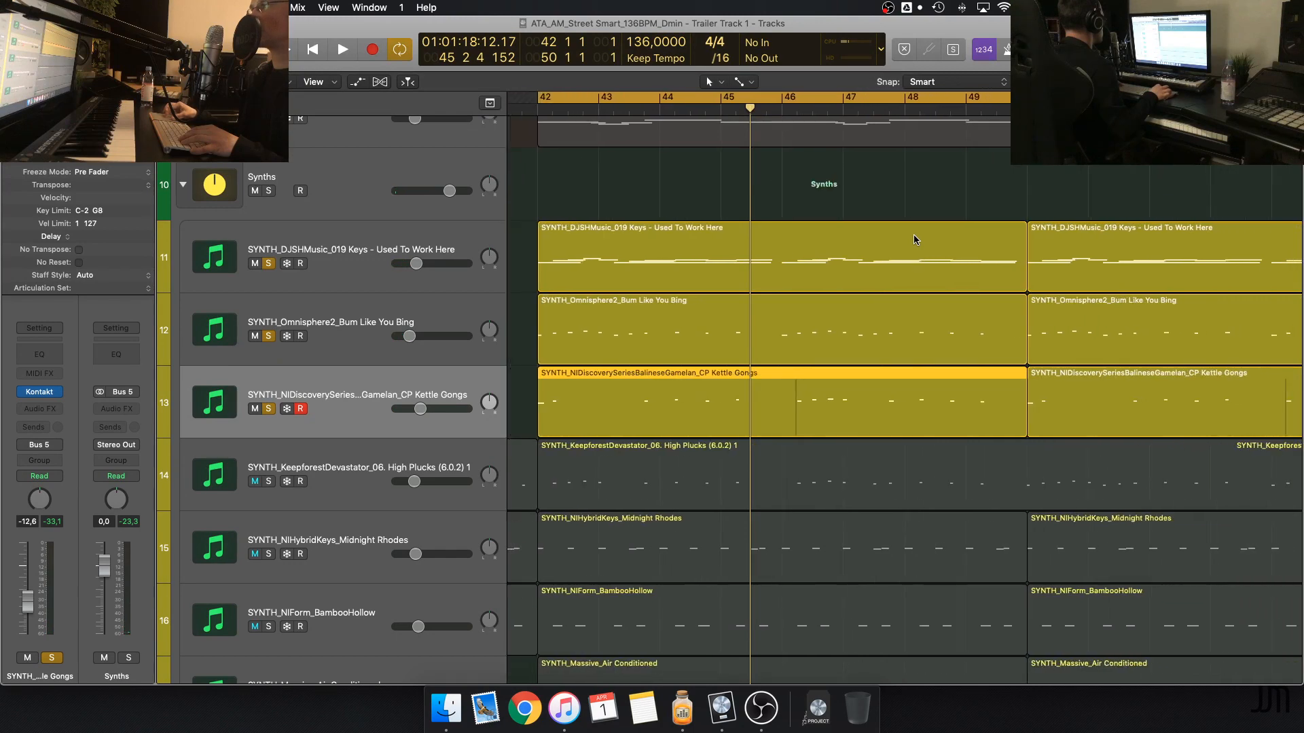
left_click(546, 332)
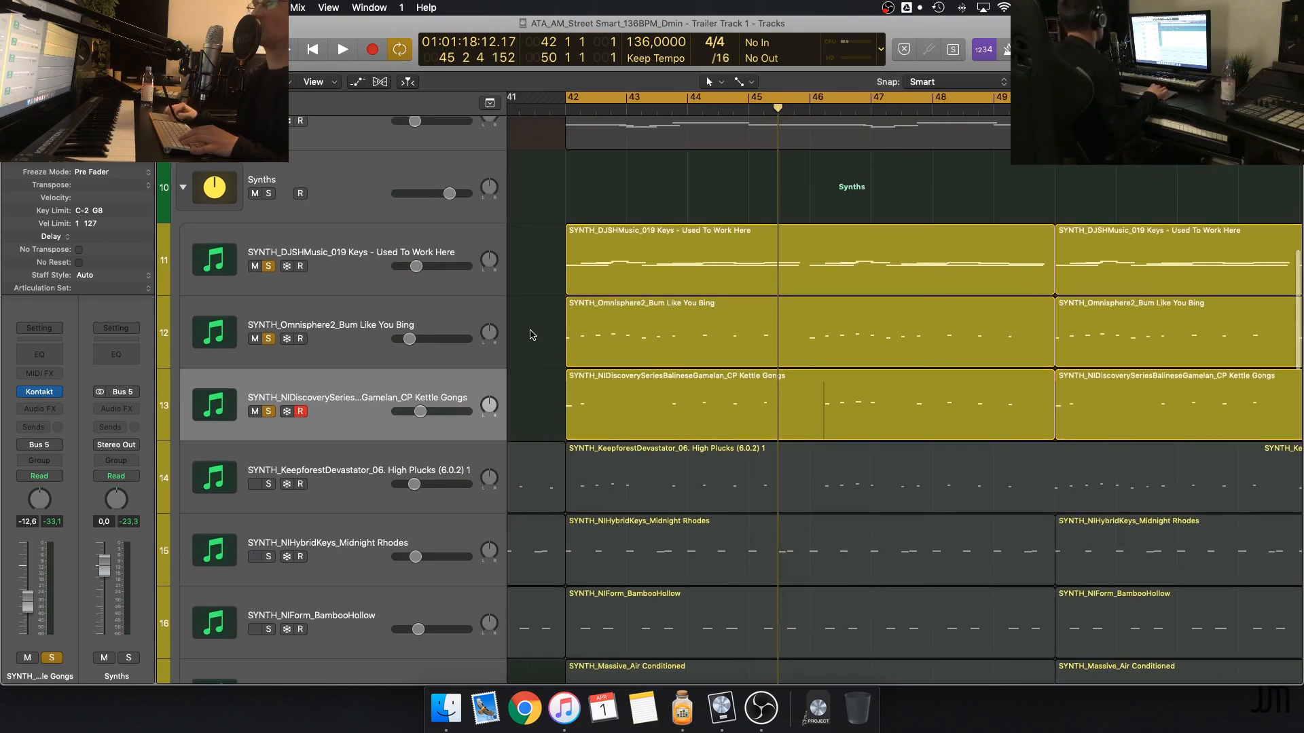
scroll(532, 334, "up", 2)
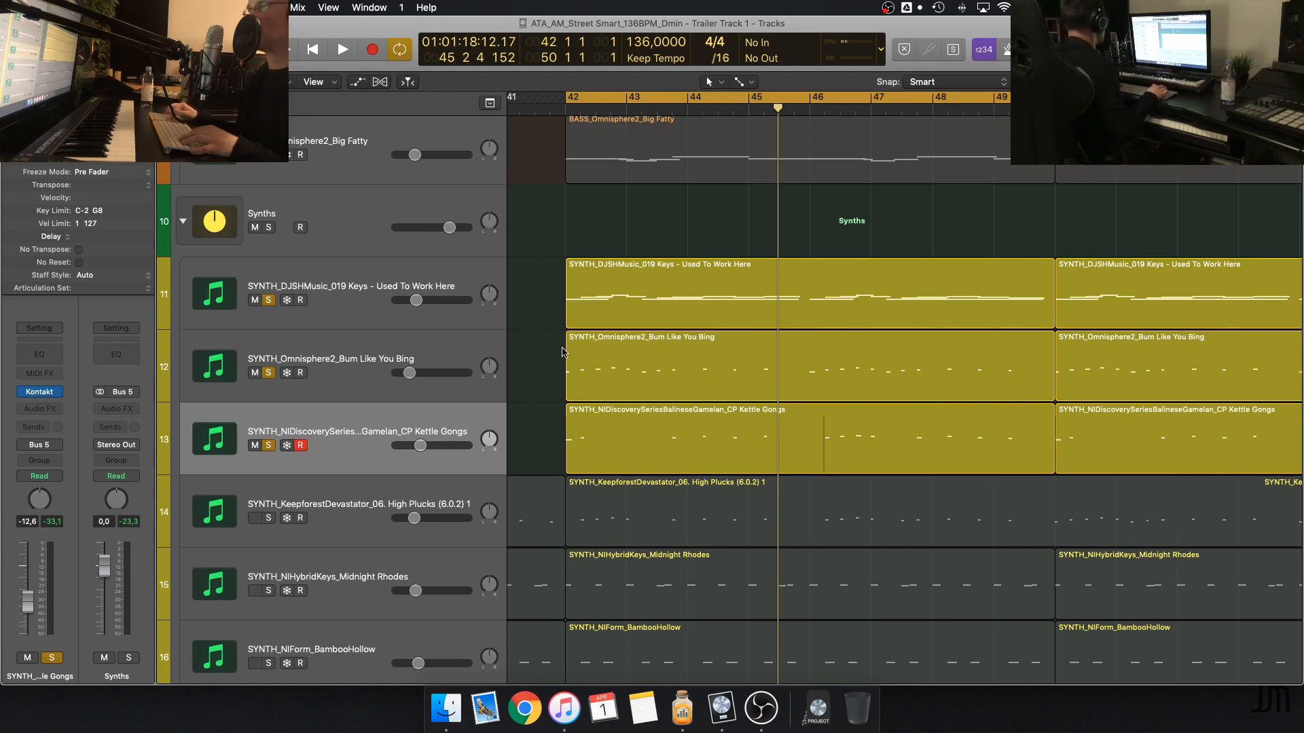
key("space")
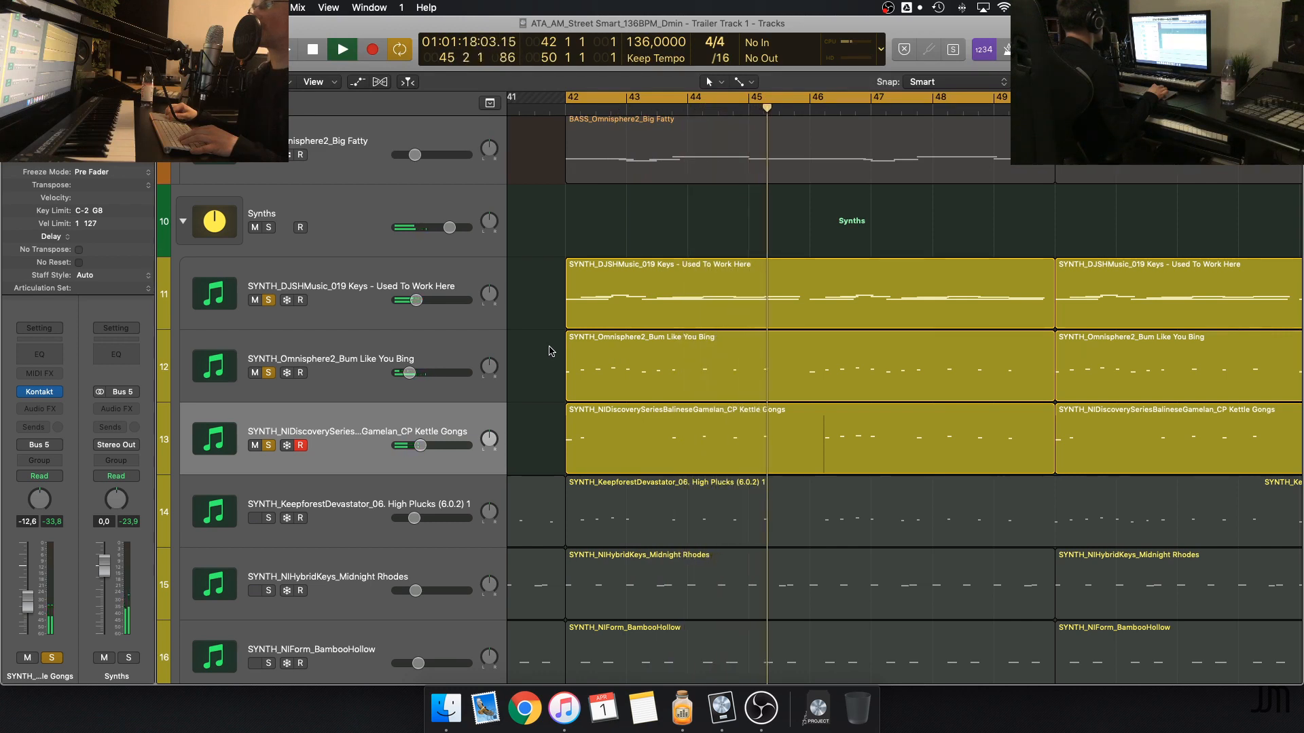
key("space")
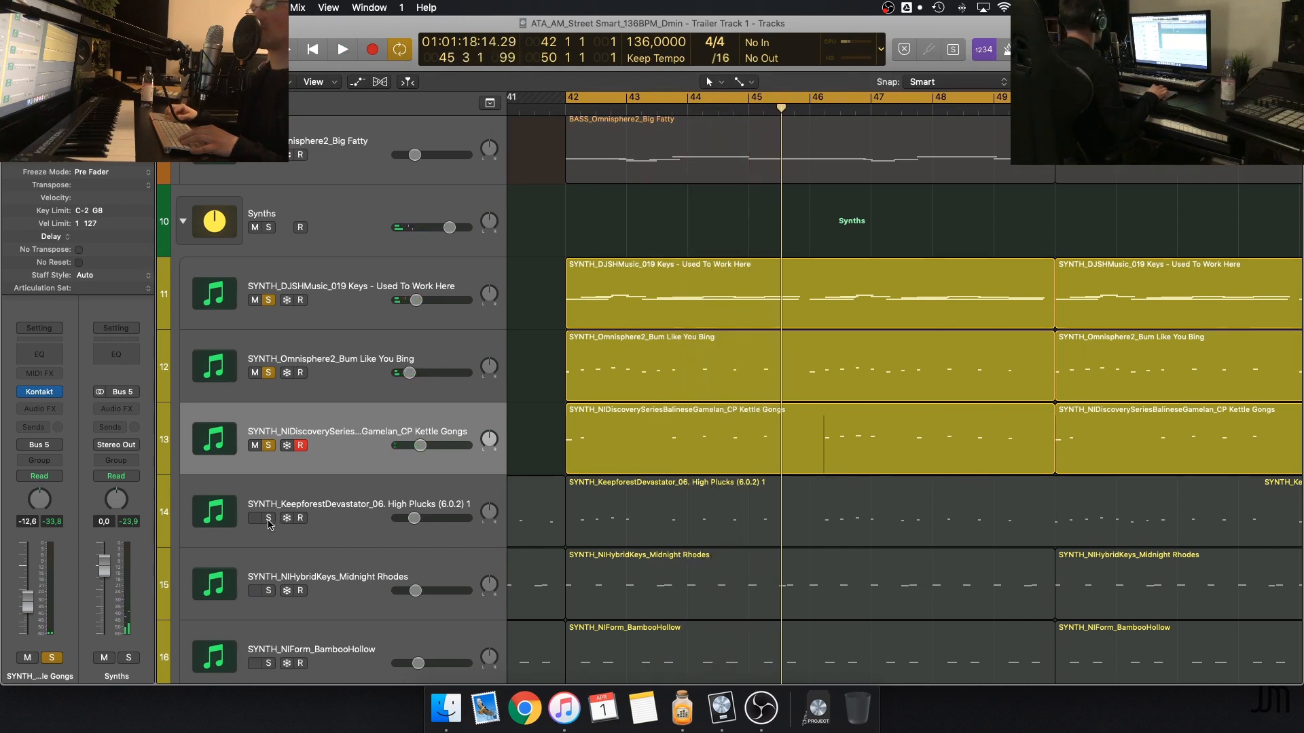
Add the SYNTH_KeepforestDevastator_06. High Plucks (6.0.2) 1 track to the solo and play the four synths together
left_click(268, 519)
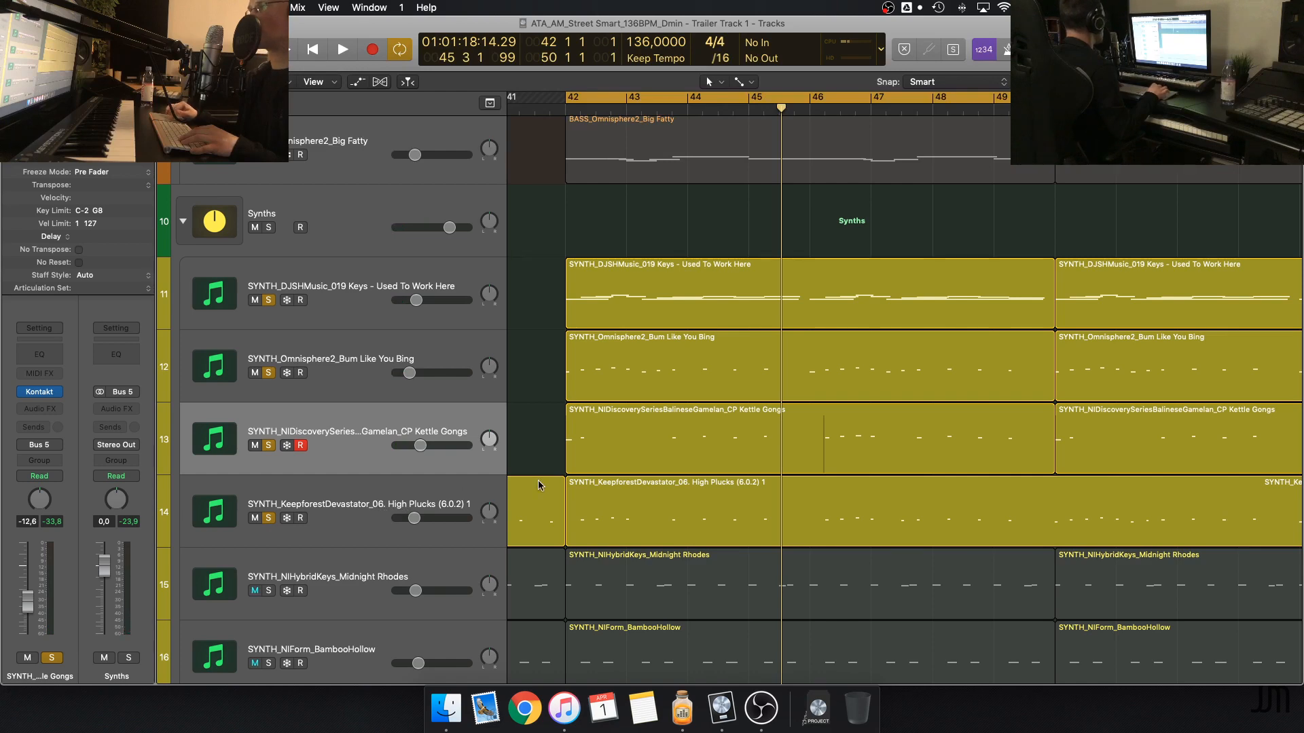
scroll(538, 485, "down", 3)
scroll(539, 485, "down", 3)
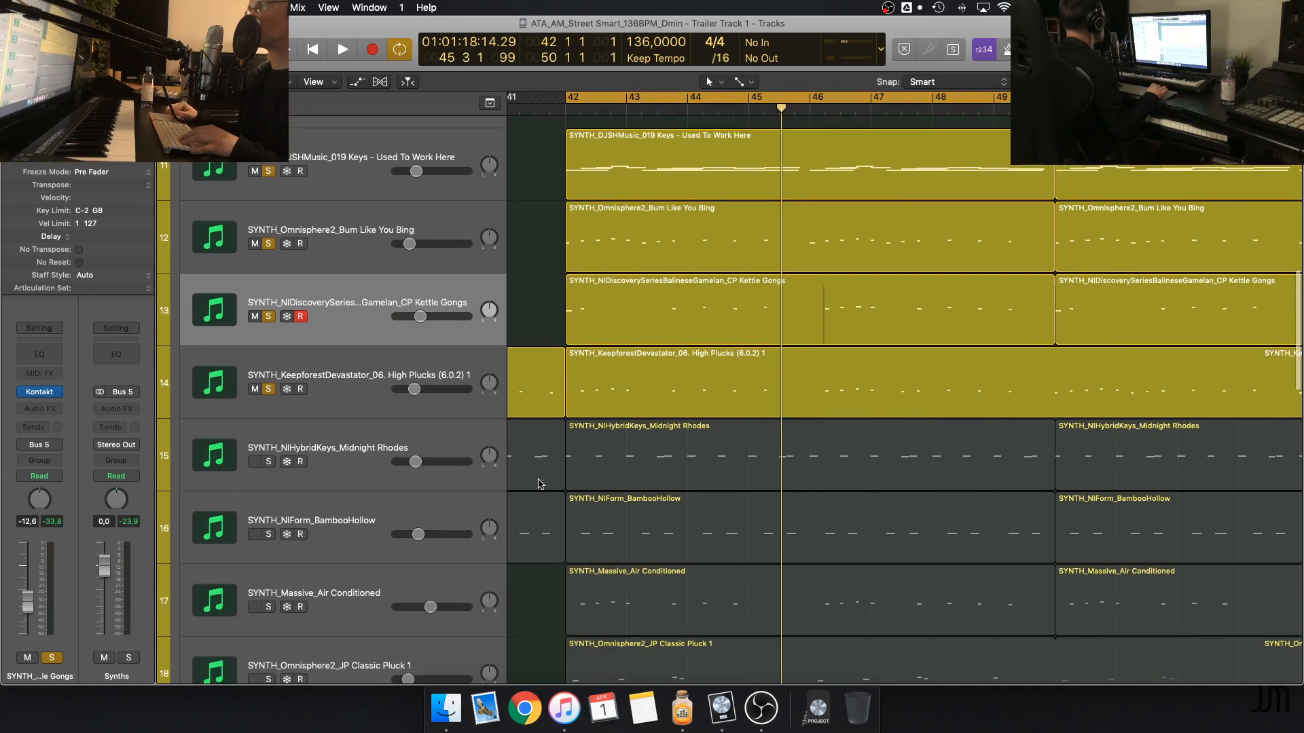
key("space")
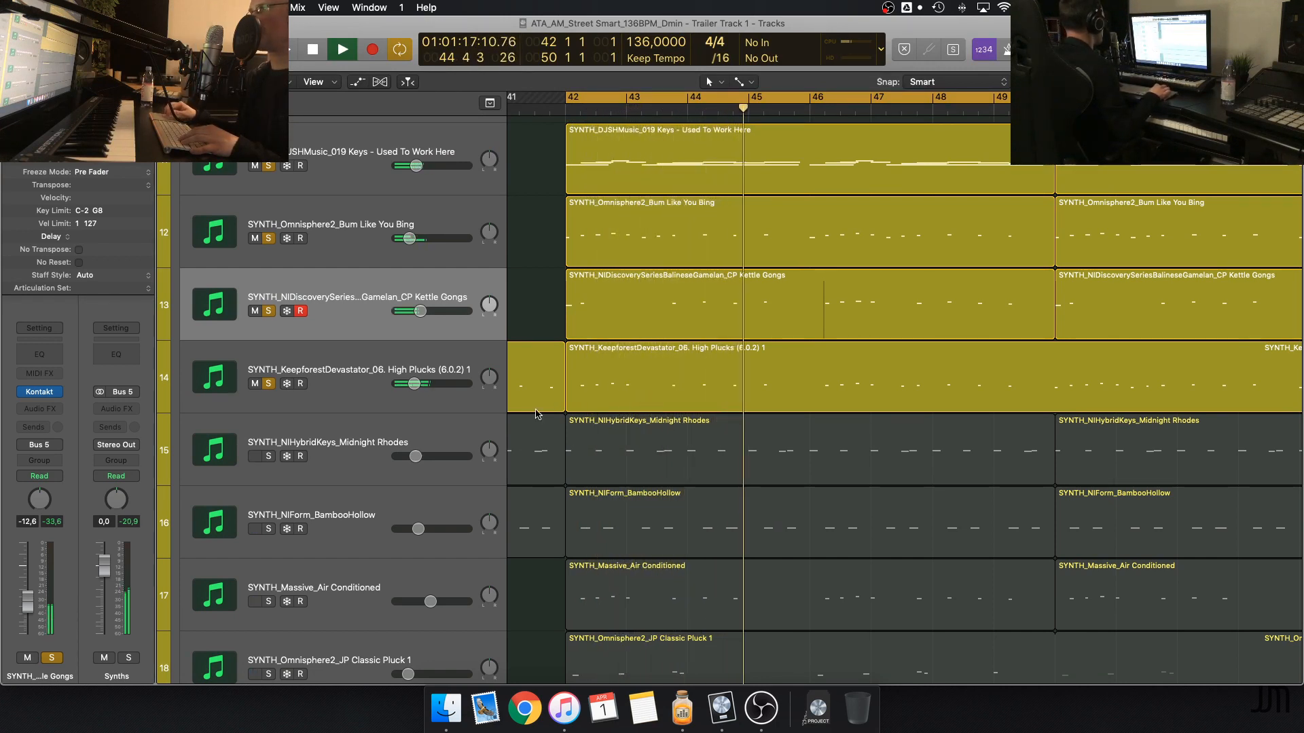
key("space")
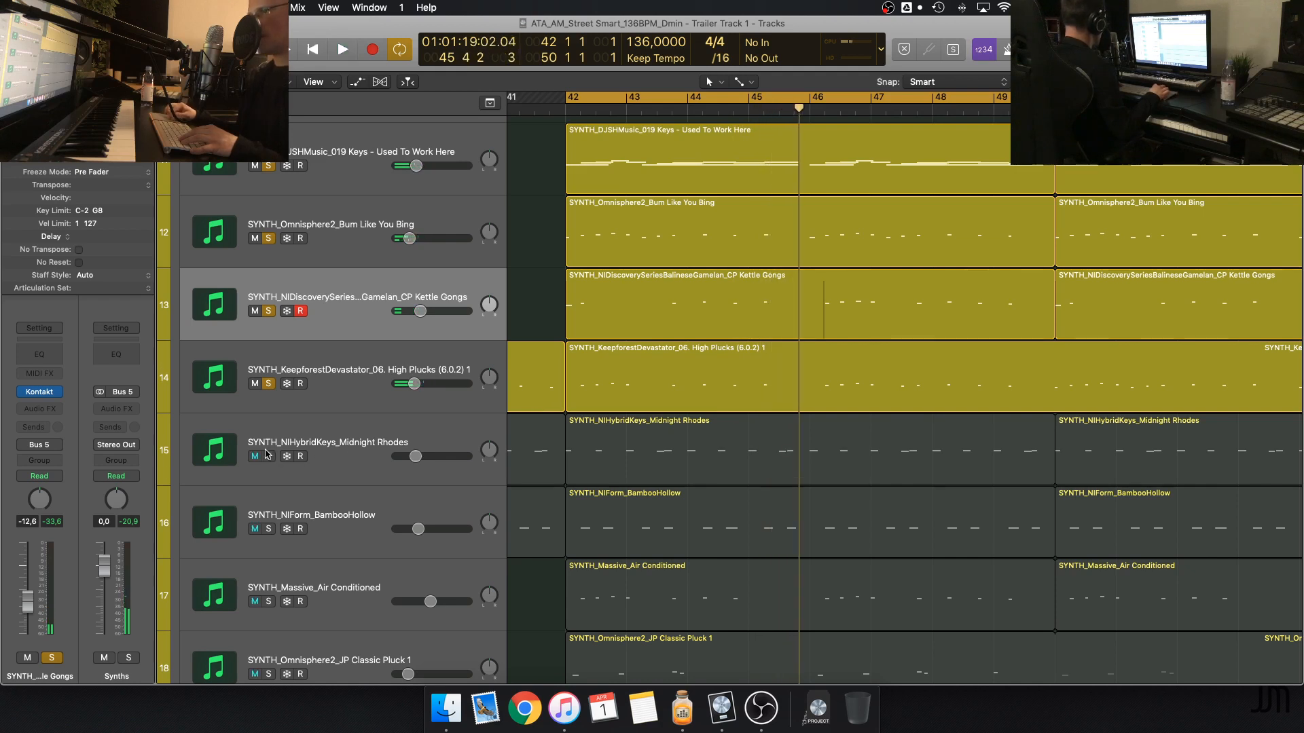
Add the SYNTH_NIHybridKeys_Midnight Rhodes track to the solo and play it with the other soloed synths
left_click(268, 457)
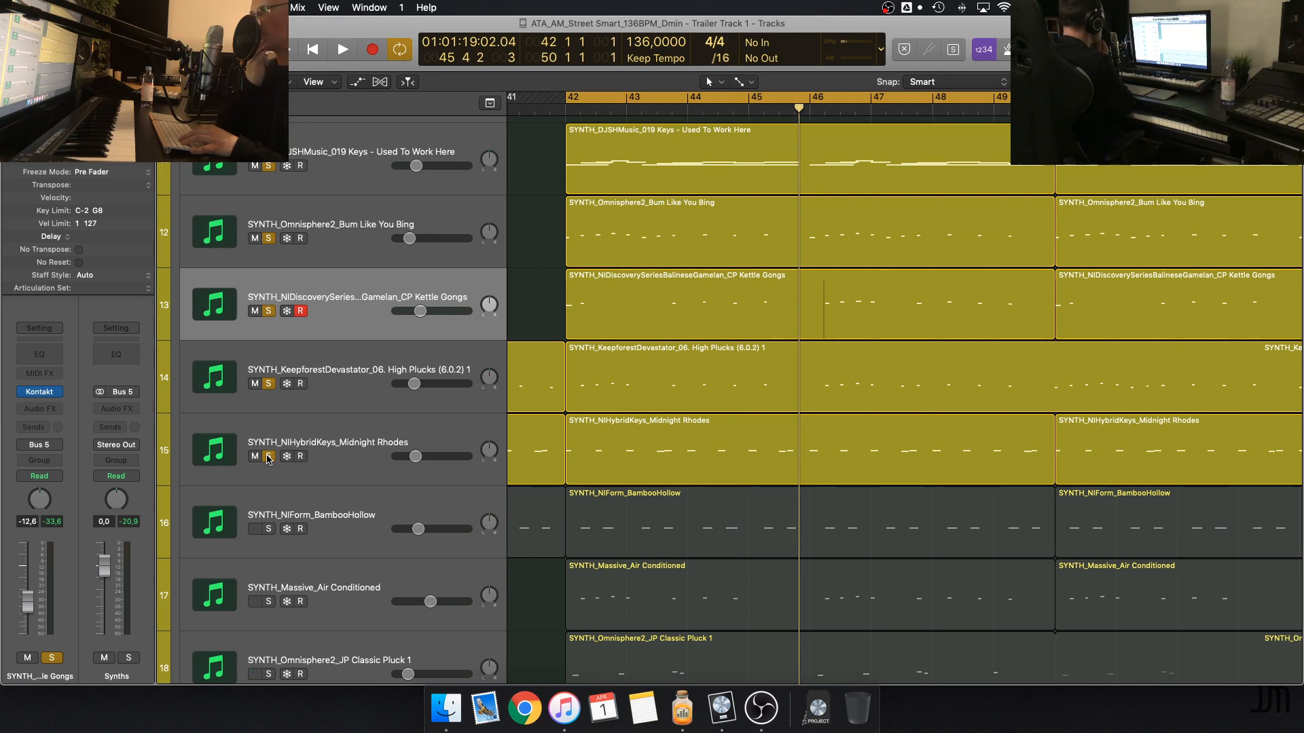
key("space")
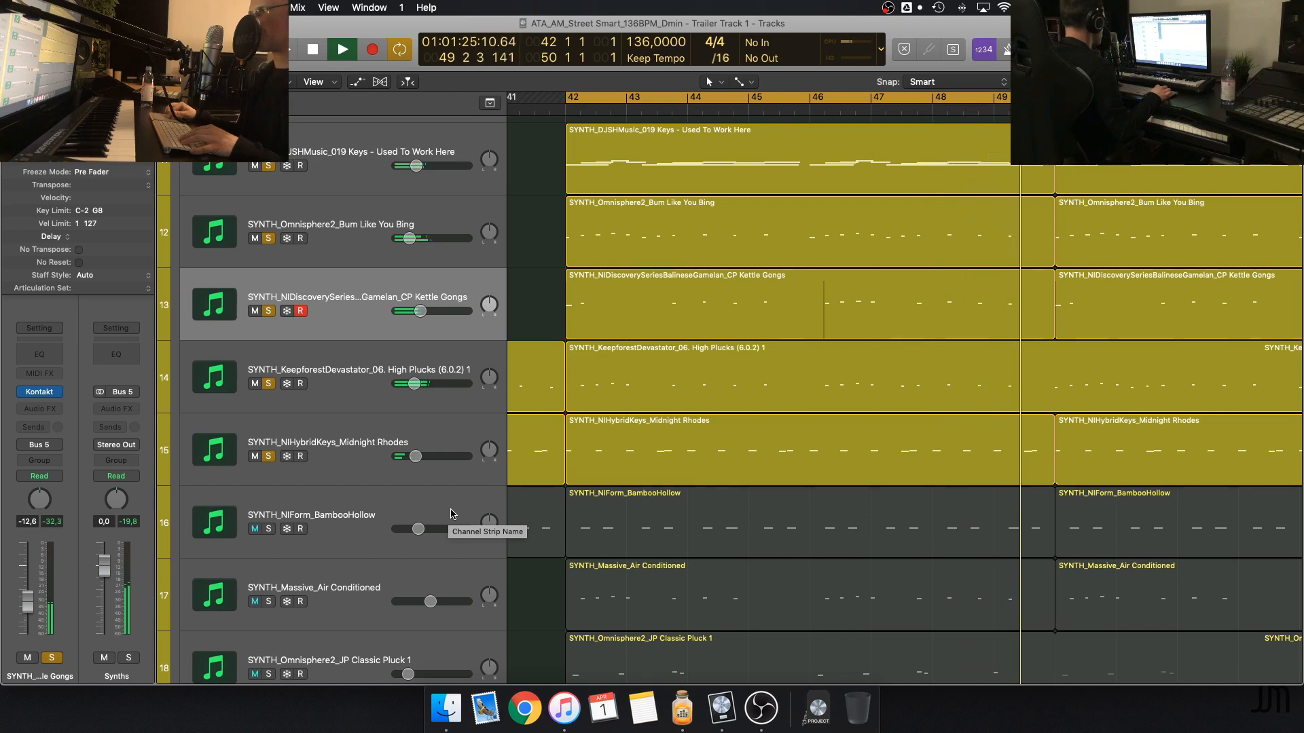
key("space")
Take Midnight Rhodes out of the solo and select the bar 42 regions of the four synth tracks above it
left_click(261, 455)
scroll(467, 345, "up", 3)
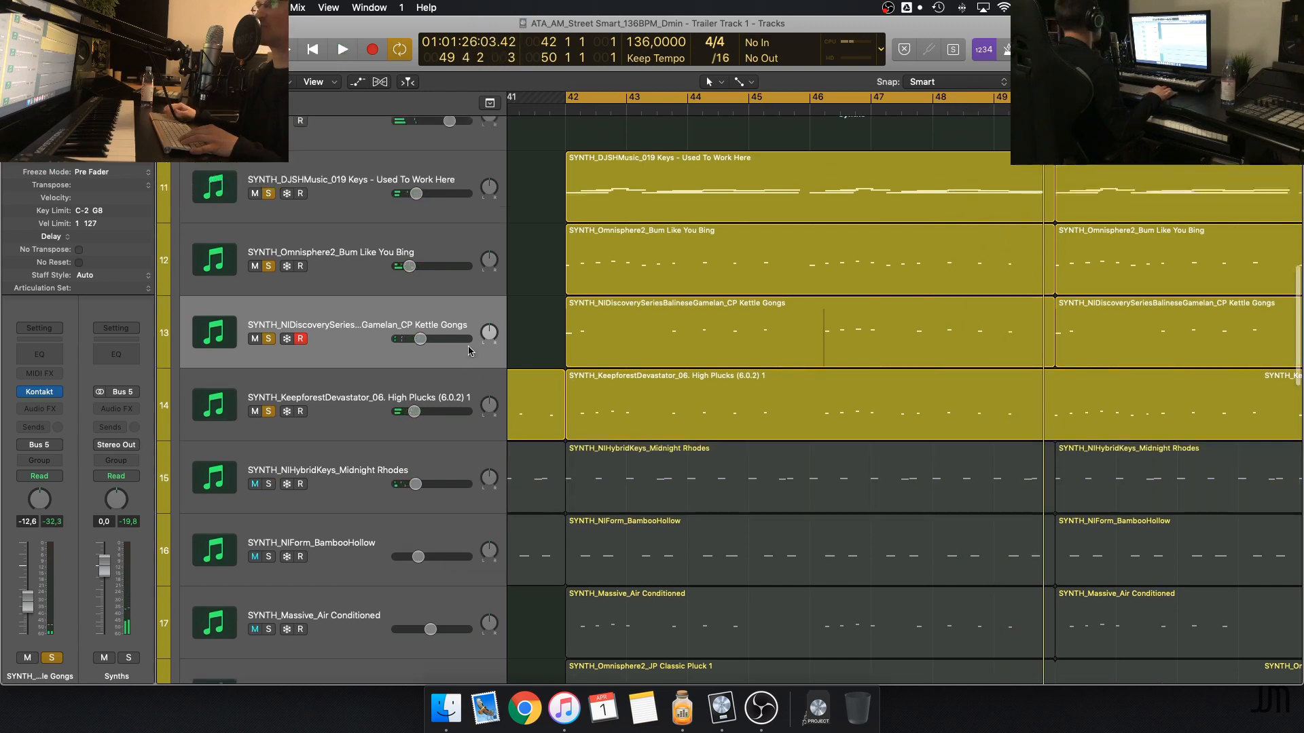
left_click_drag(541, 219, 714, 481)
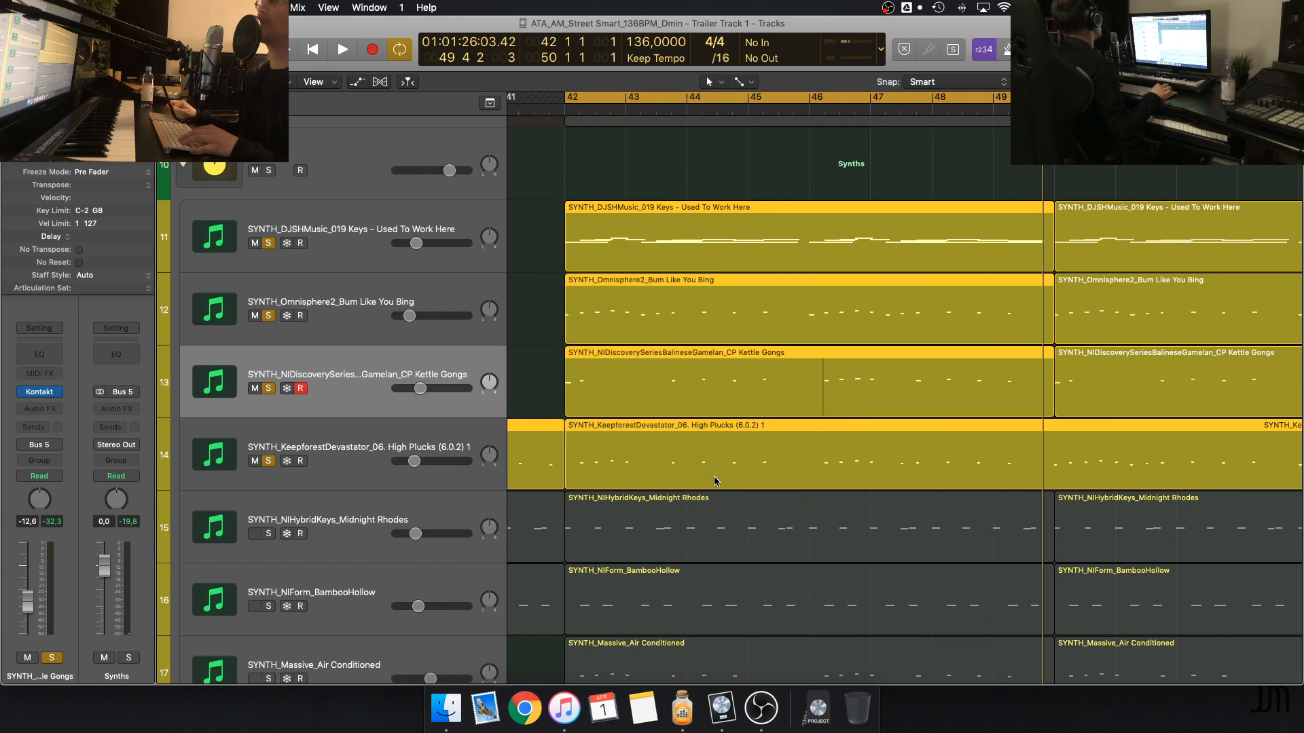
left_click(567, 264)
left_click_drag(614, 189, 959, 462)
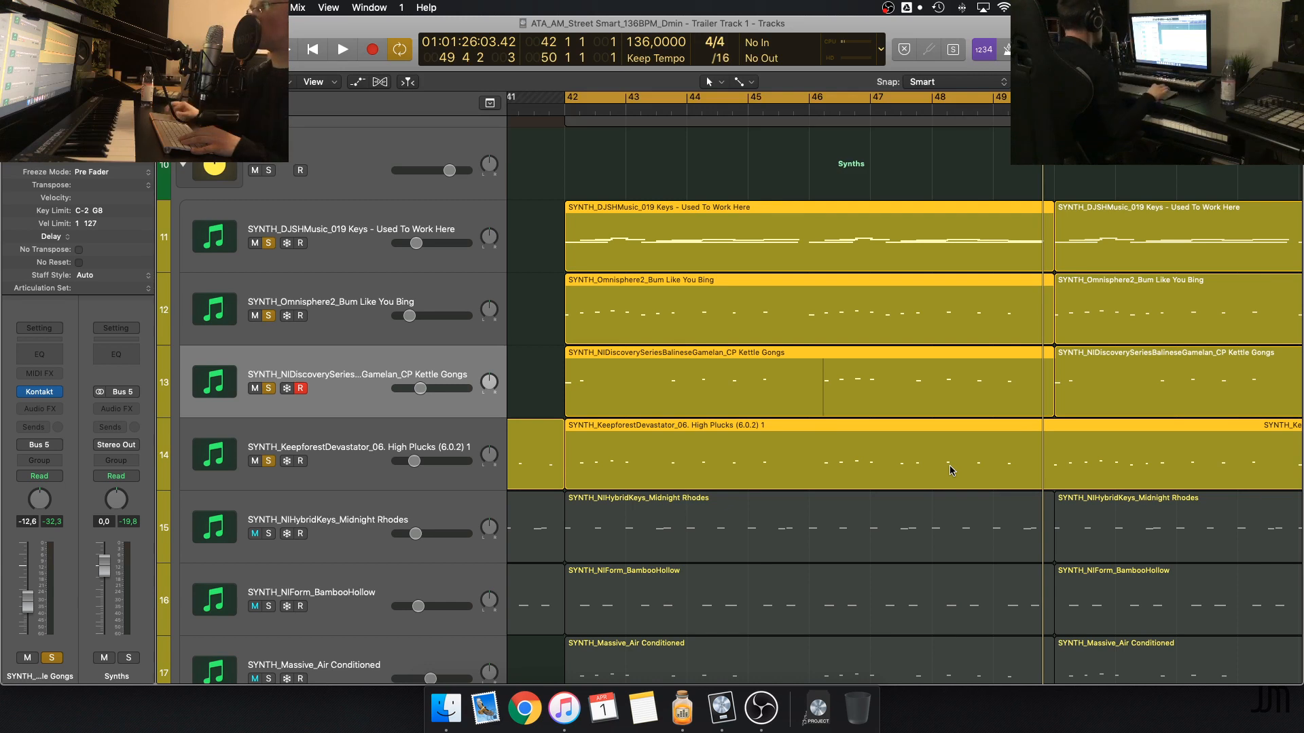
Solo Midnight Rhodes again, highlight and deselect the four synth regions above it, and play all five tracks together
left_click(269, 533)
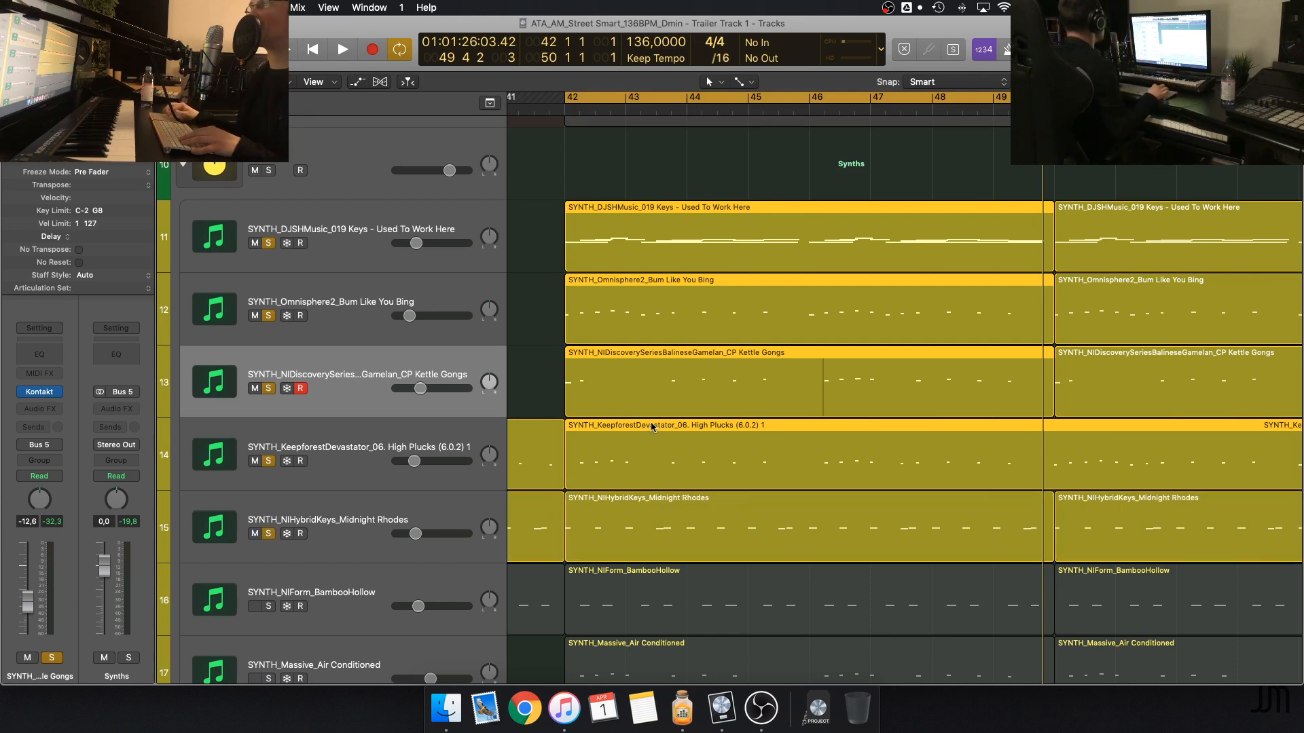
left_click(545, 356)
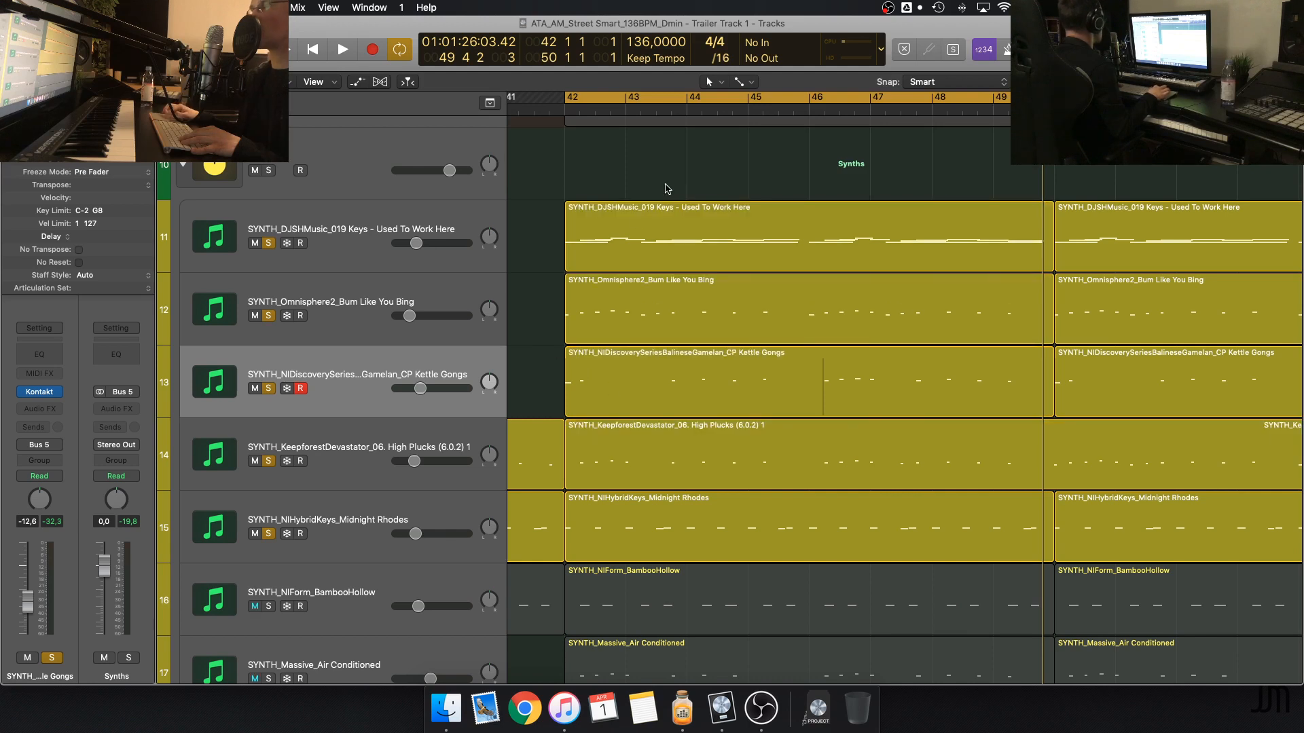
left_click_drag(665, 189, 922, 484)
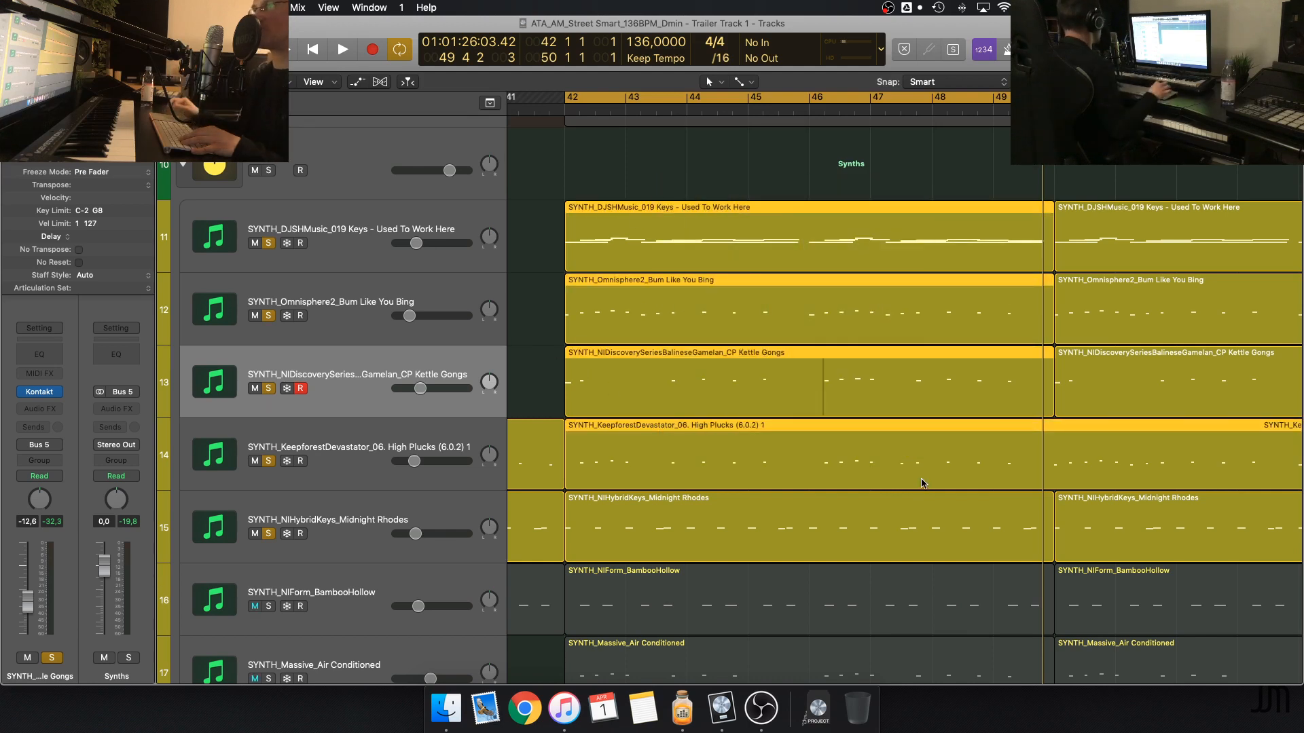
left_click(779, 549)
left_click(545, 334)
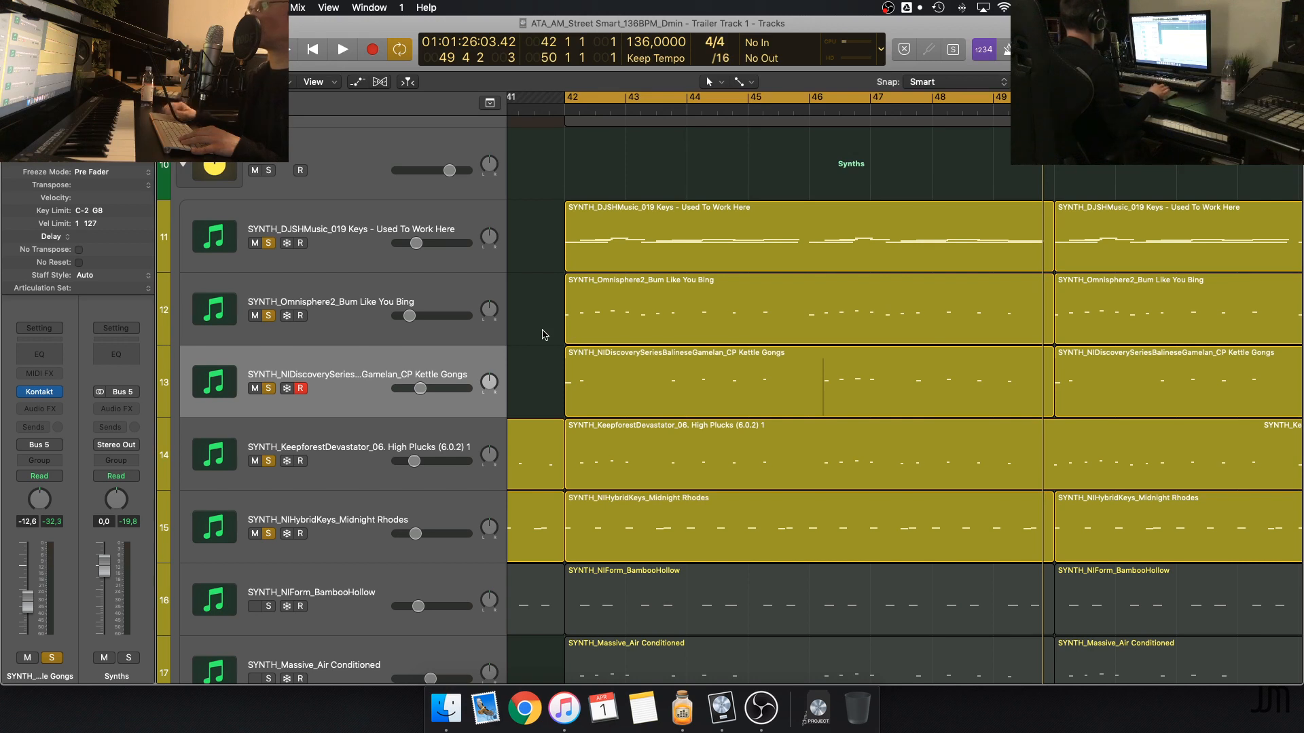
key("space")
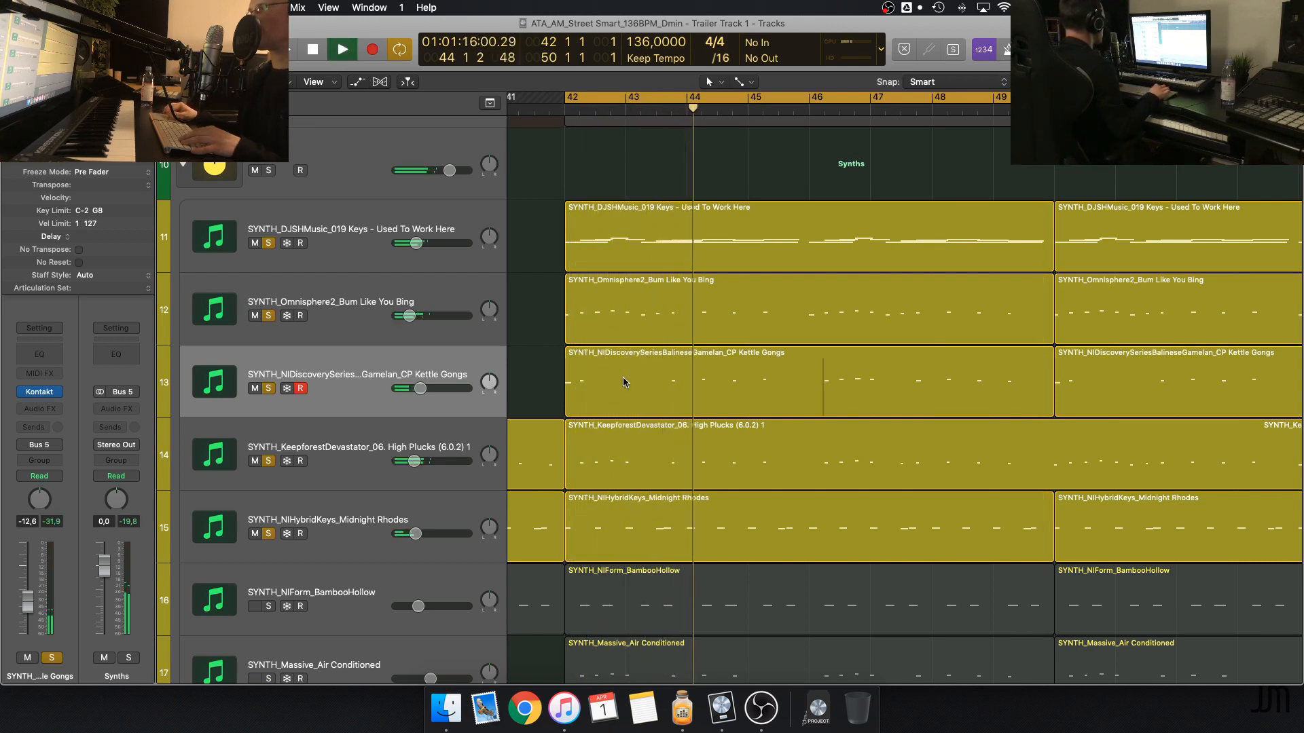
key("space")
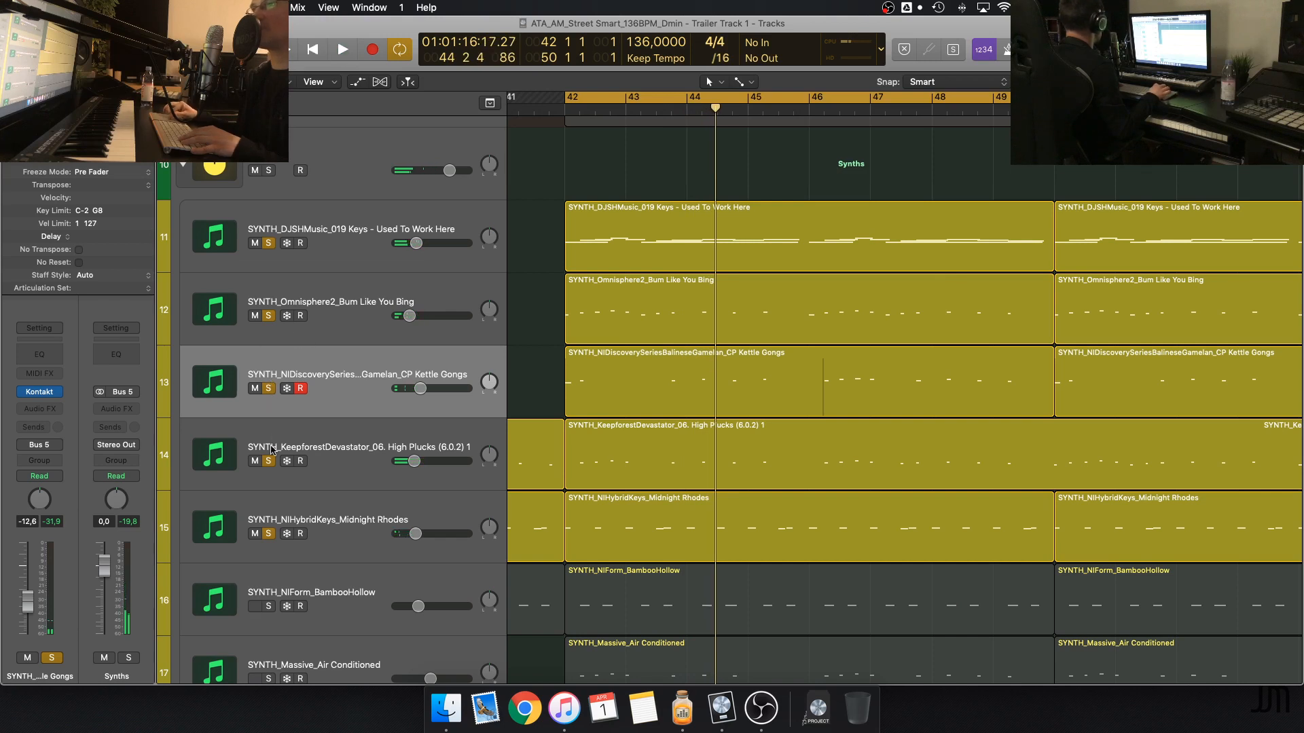
Take High Plucks 1 and Bum Like You Bing out of the solo and play the remaining keys, Kettle Gongs and Midnight Rhodes
left_click(269, 461)
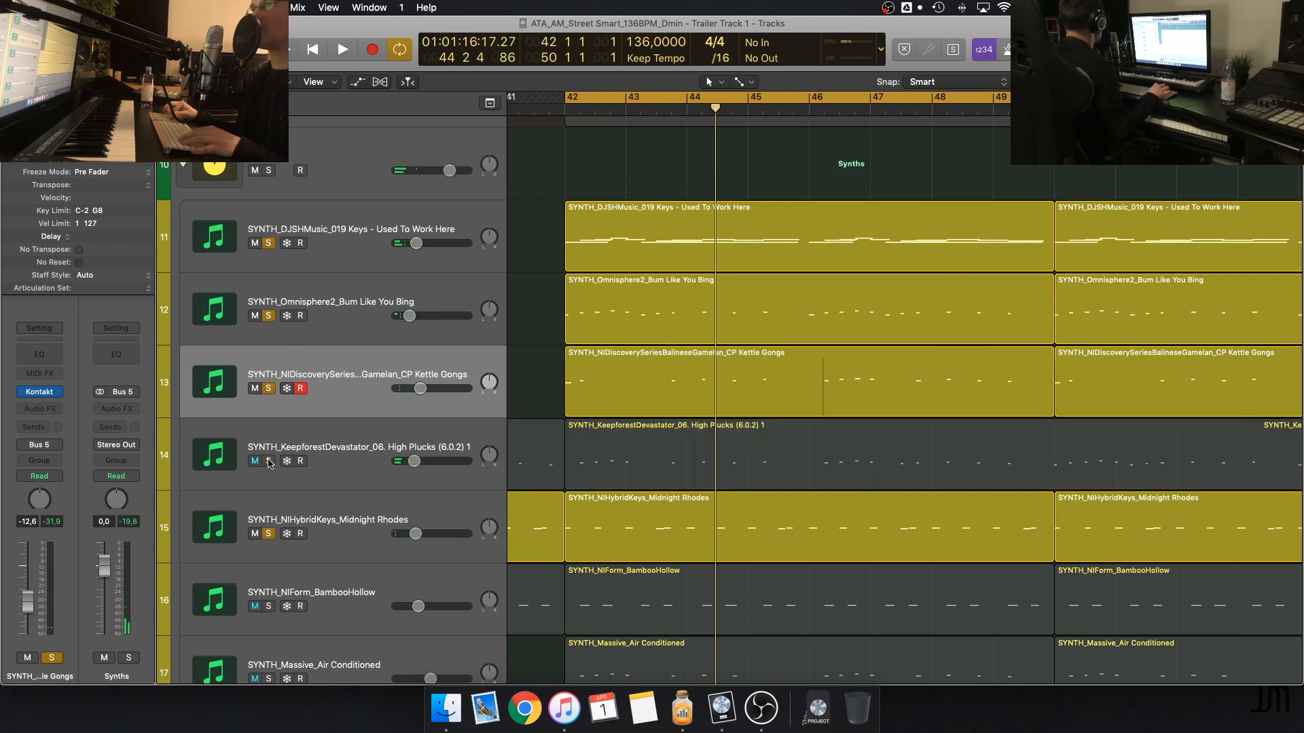
left_click(269, 317)
key("space")
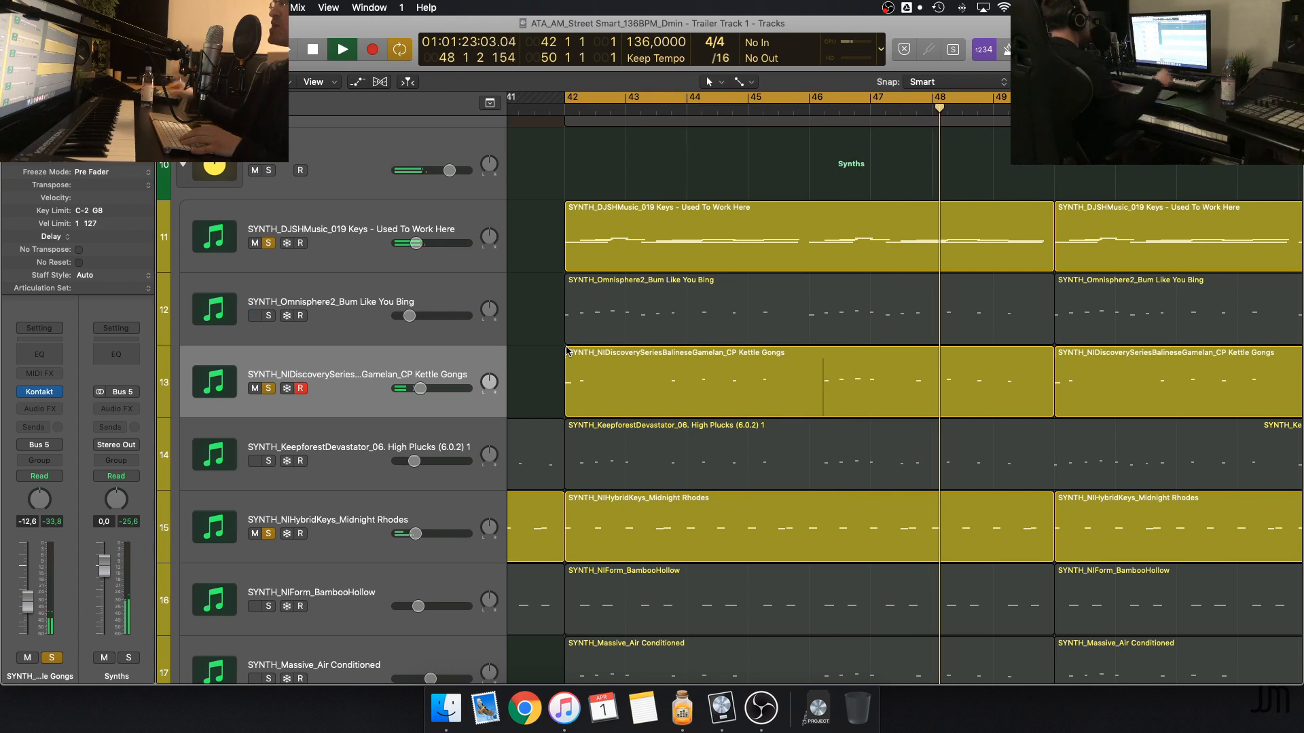
key("space")
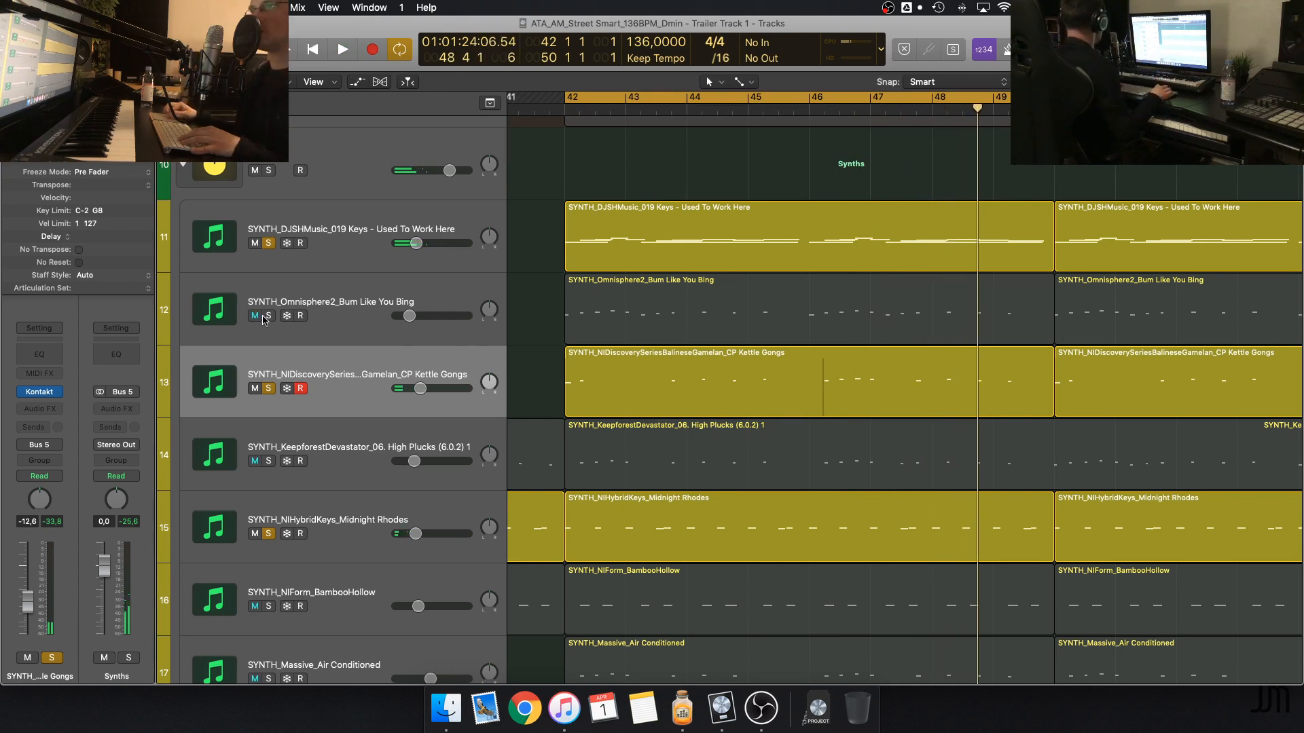
Solo Bum Like You Bing and High Plucks 1 again, add SYNTH_NIForm_BambooHollow, and play the six synths together
left_click(267, 318)
left_click(269, 461)
scroll(552, 458, "down", 4)
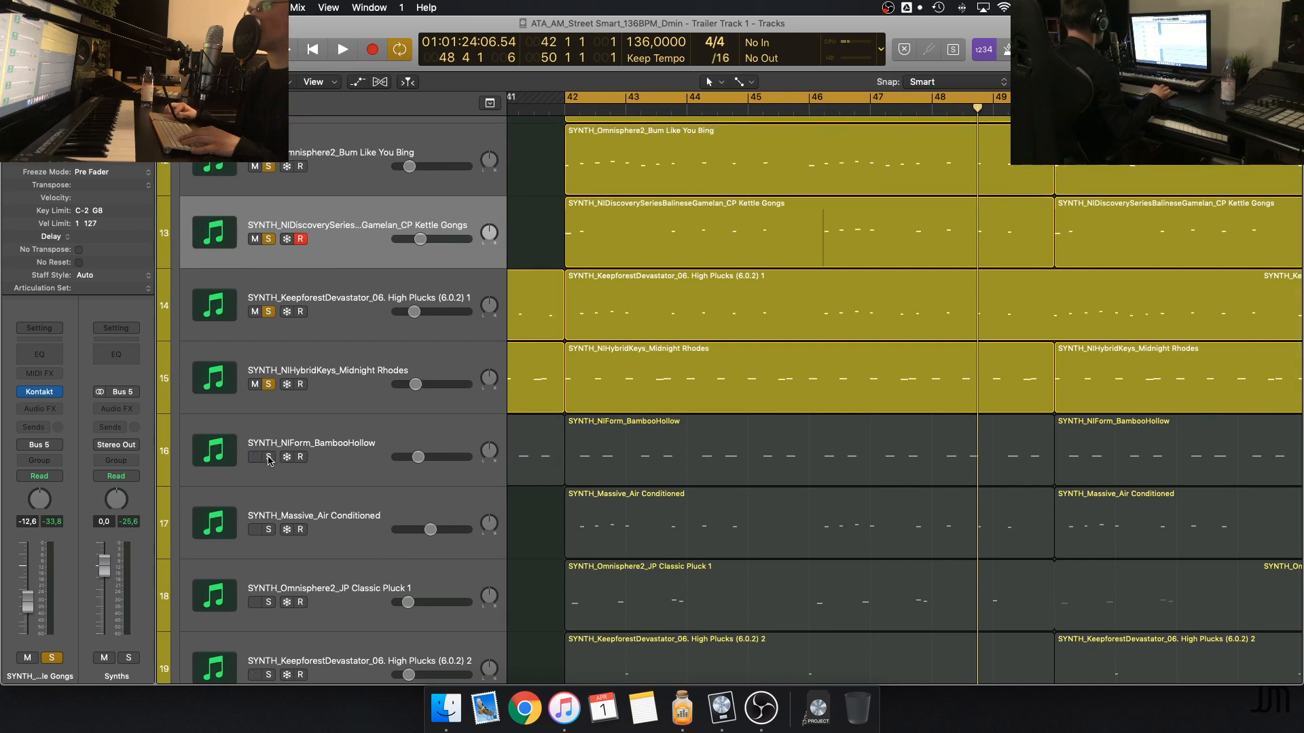
left_click(268, 457)
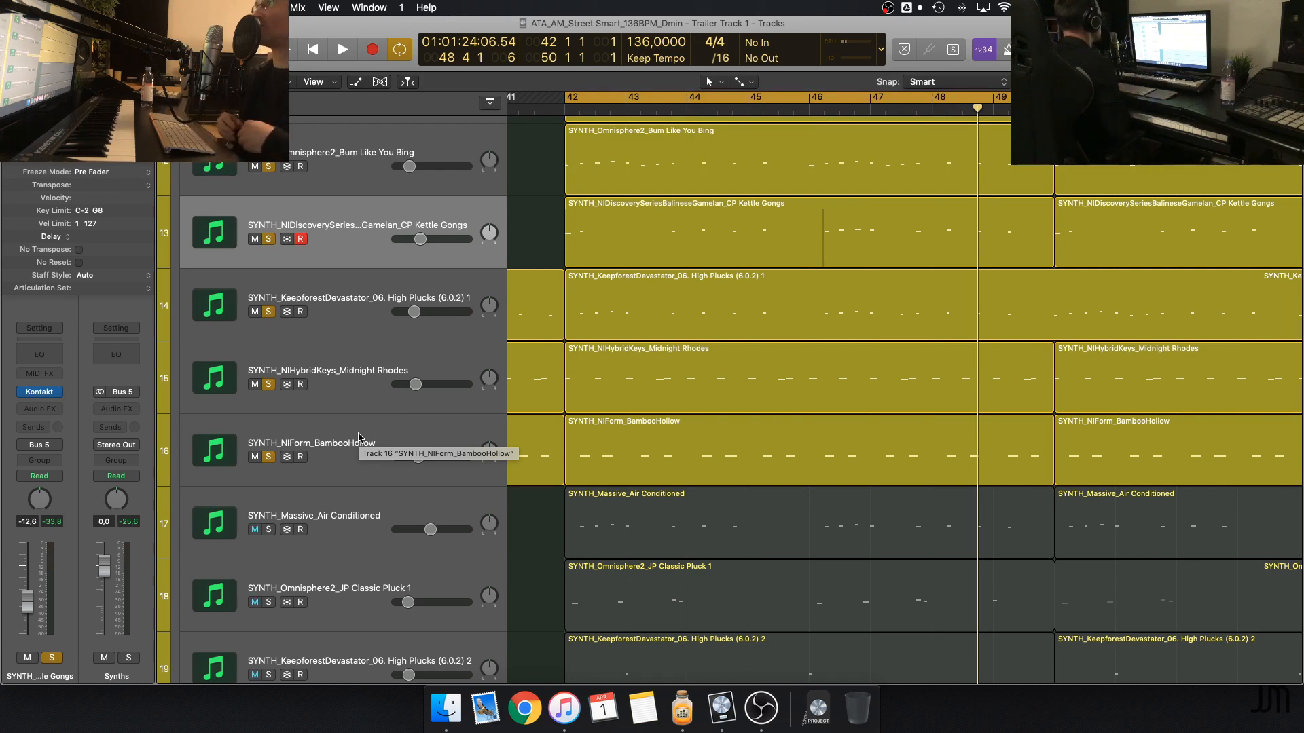
key("space")
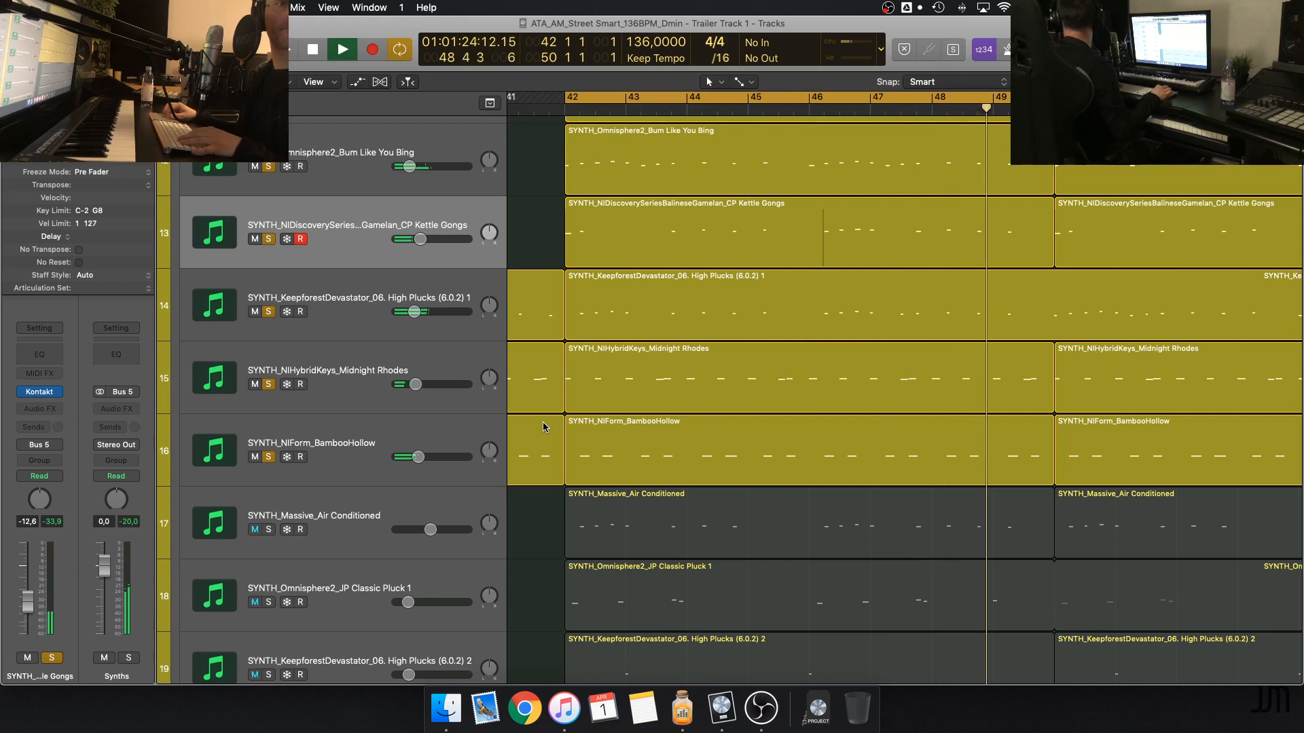
key("space")
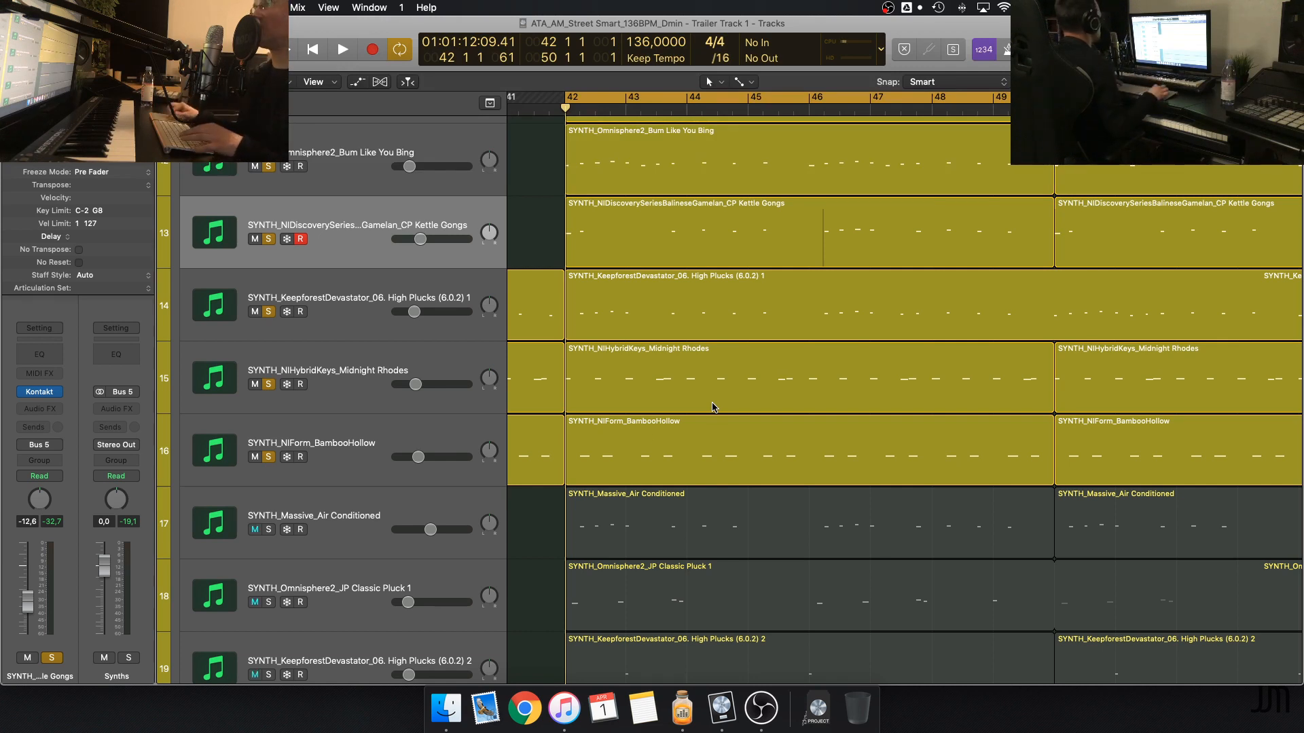
Add SYNTH_Massive_Air Conditioned to the solo, start playback, and bring in JP Classic Pluck 1 and High Plucks (6.0.2) 2 while it plays
left_click(269, 530)
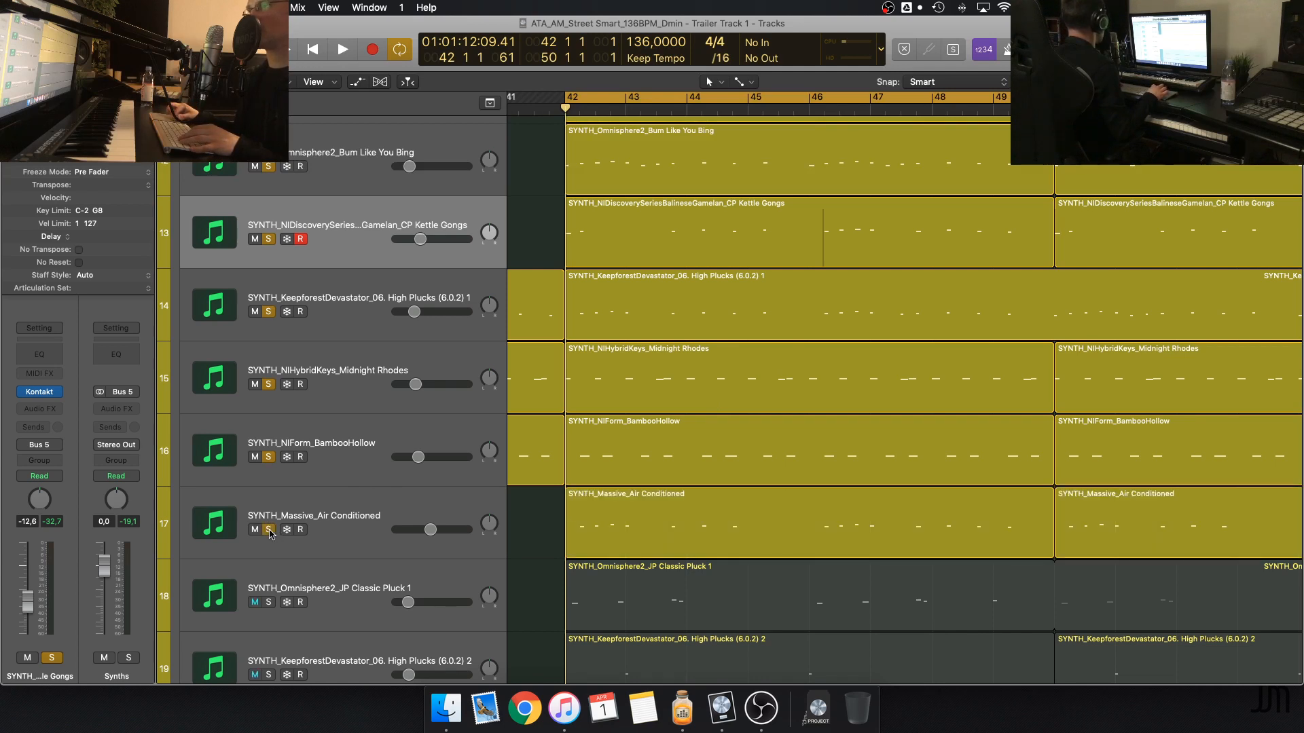
scroll(555, 535, "down", 5)
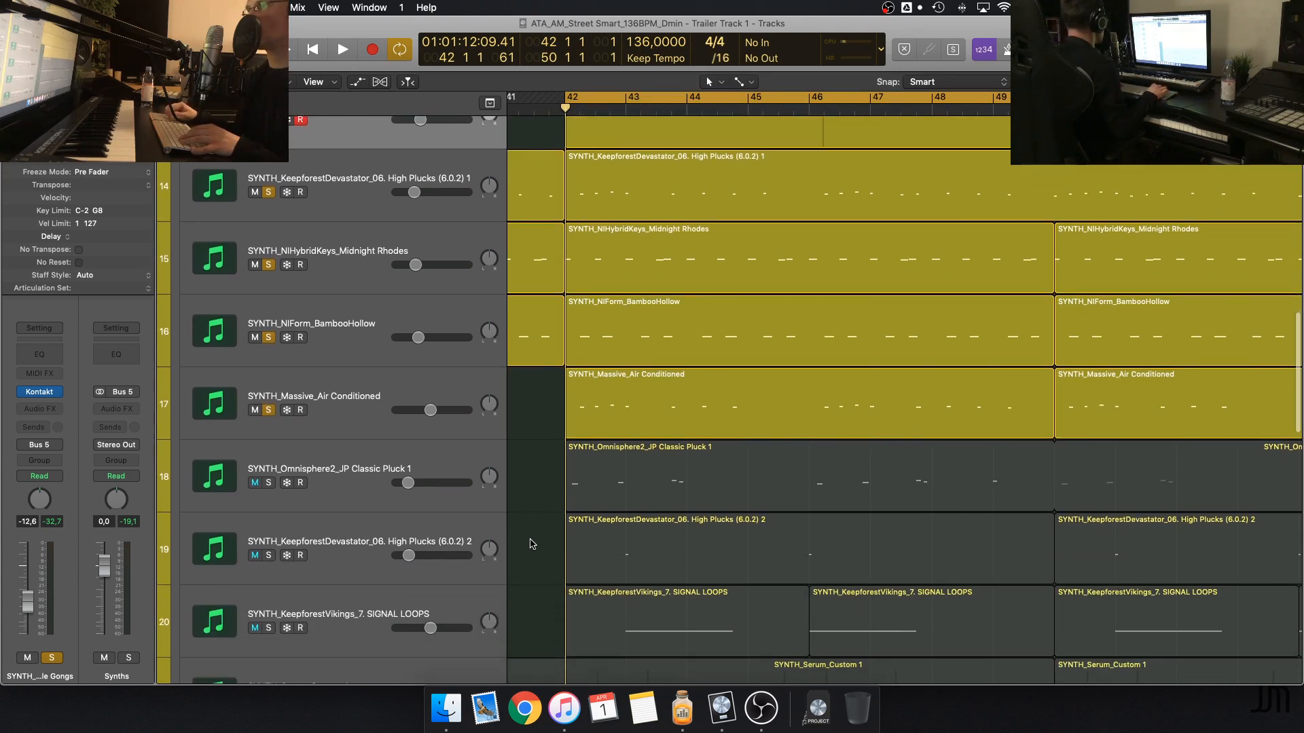
key("space")
left_click(268, 483)
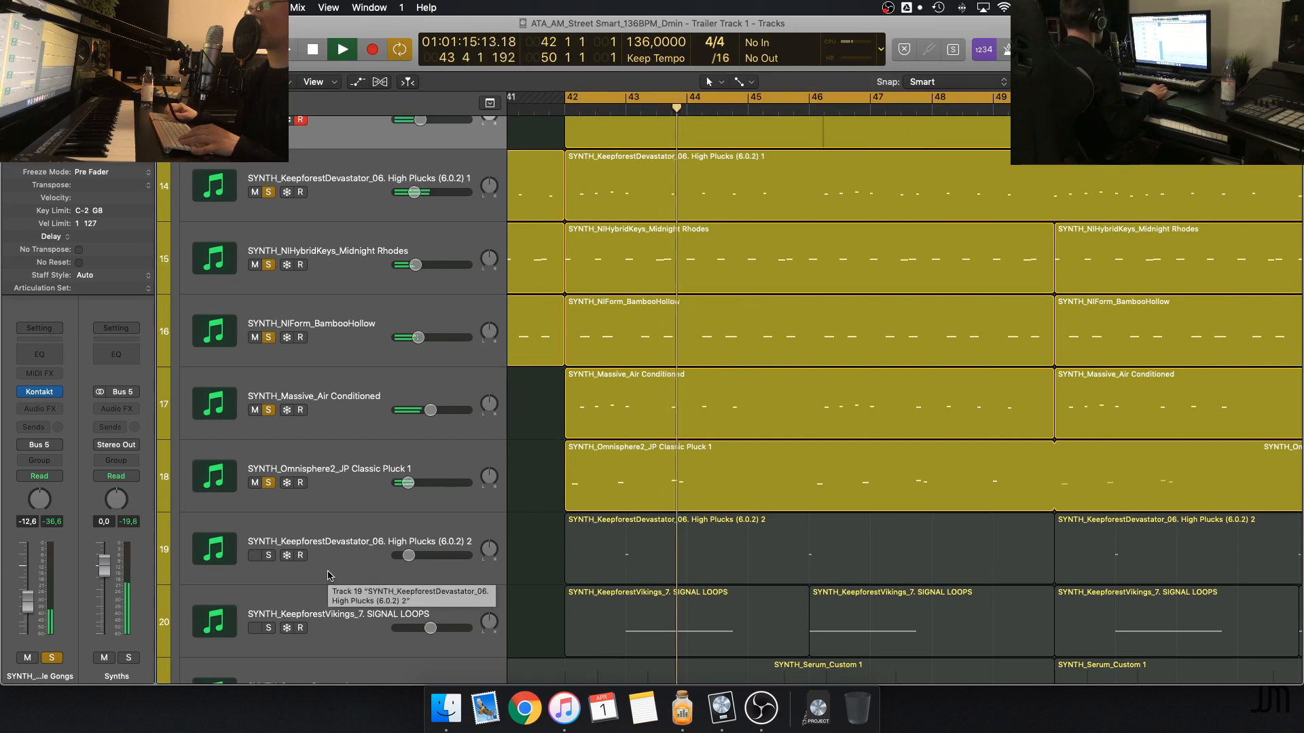
left_click(269, 556)
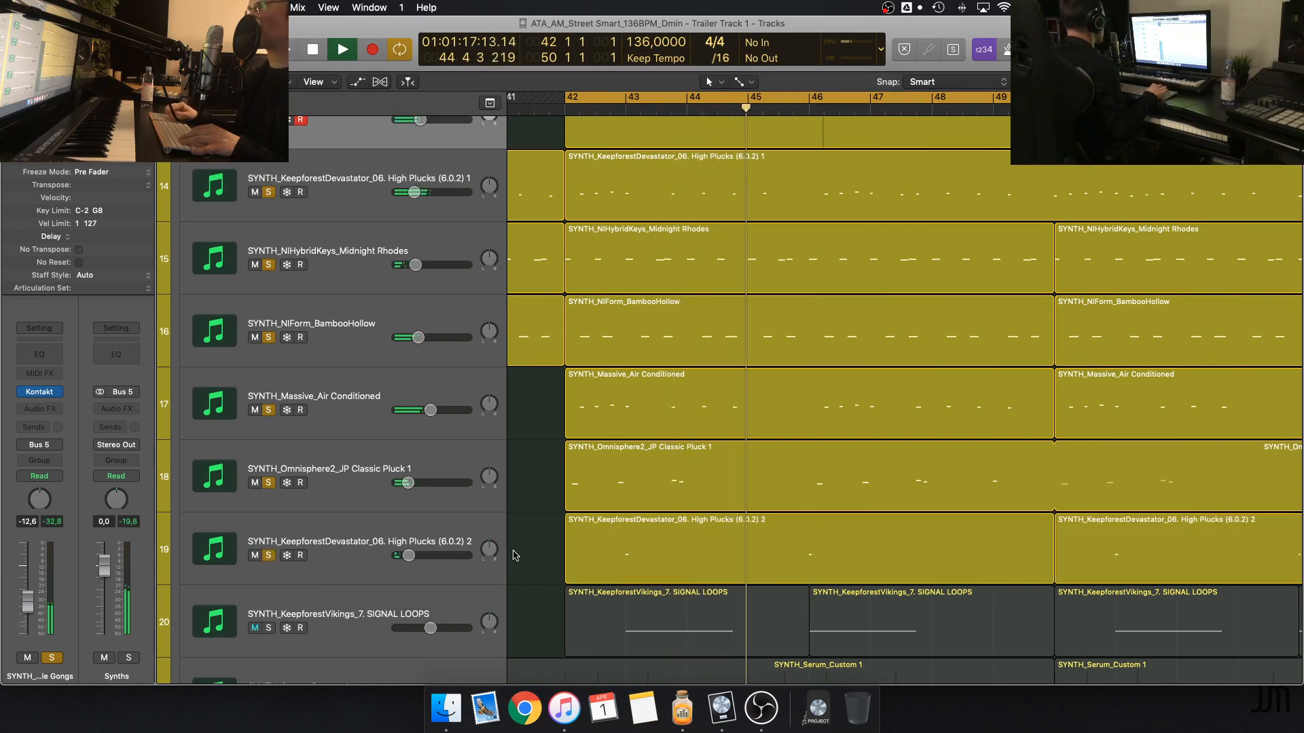
Let the soloed synths play on to bar 49 while looking over the tracks below them, and stop playback
scroll(514, 555, "down", 6)
scroll(514, 555, "up", 4)
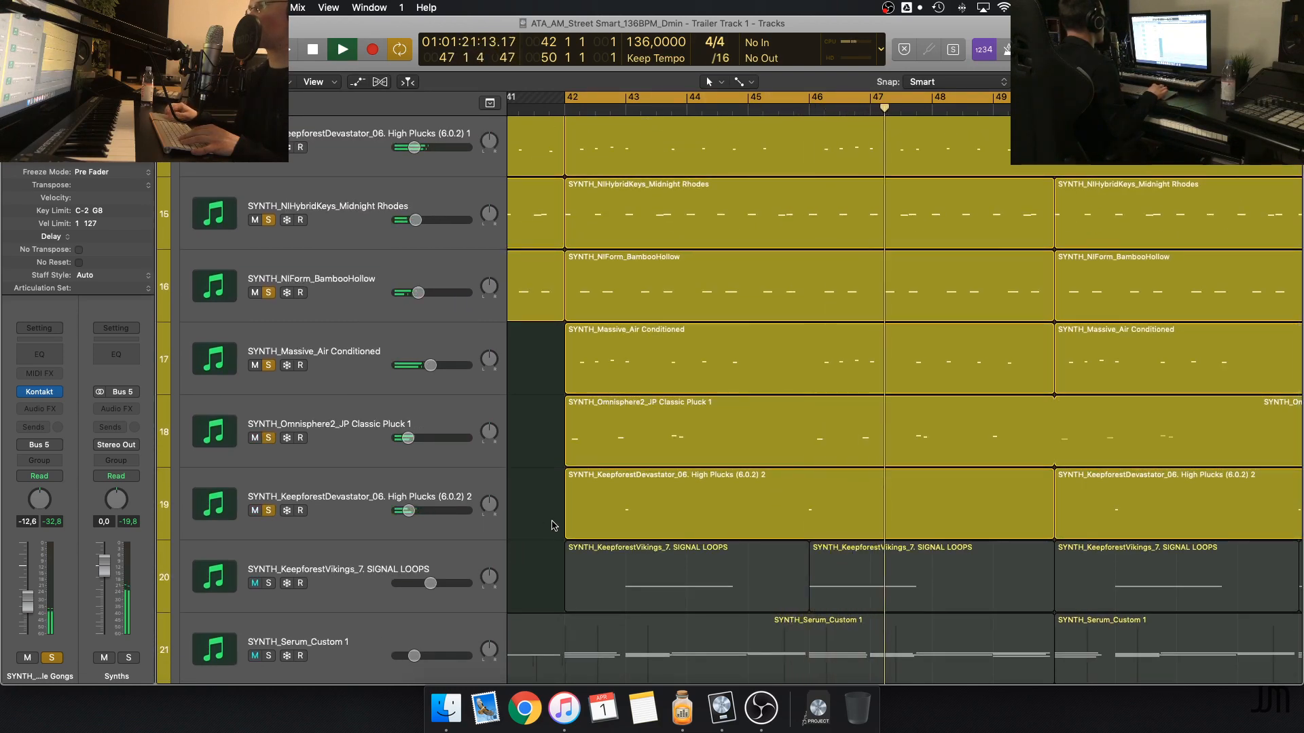
scroll(554, 524, "down", 1)
scroll(555, 525, "down", 4)
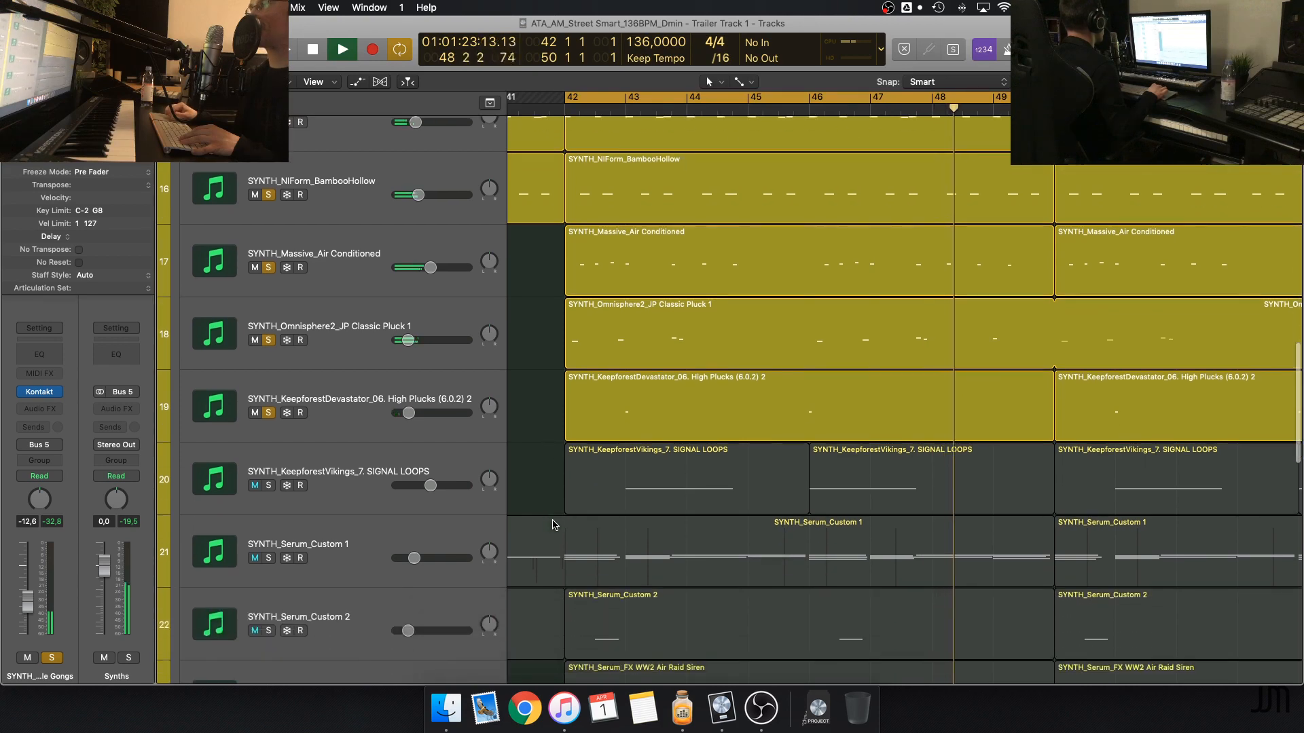
scroll(555, 525, "down", 4)
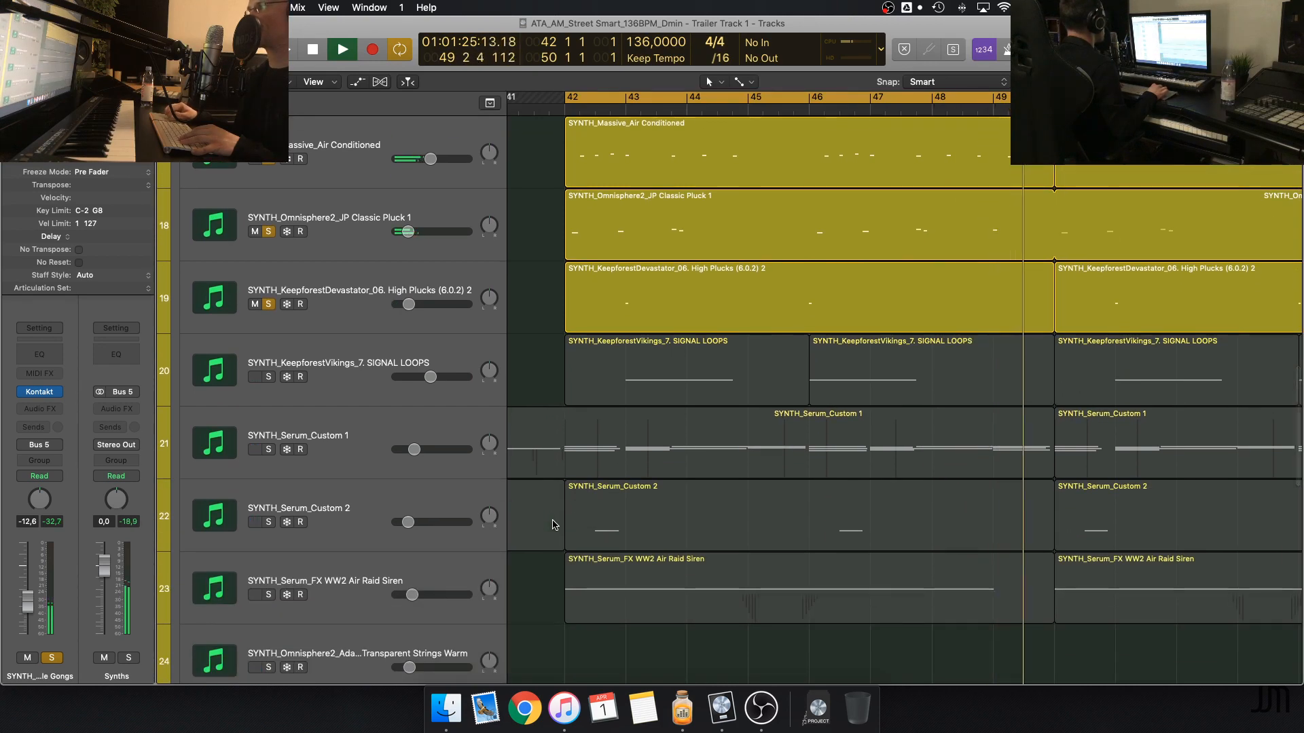
scroll(554, 525, "up", 3)
key("space")
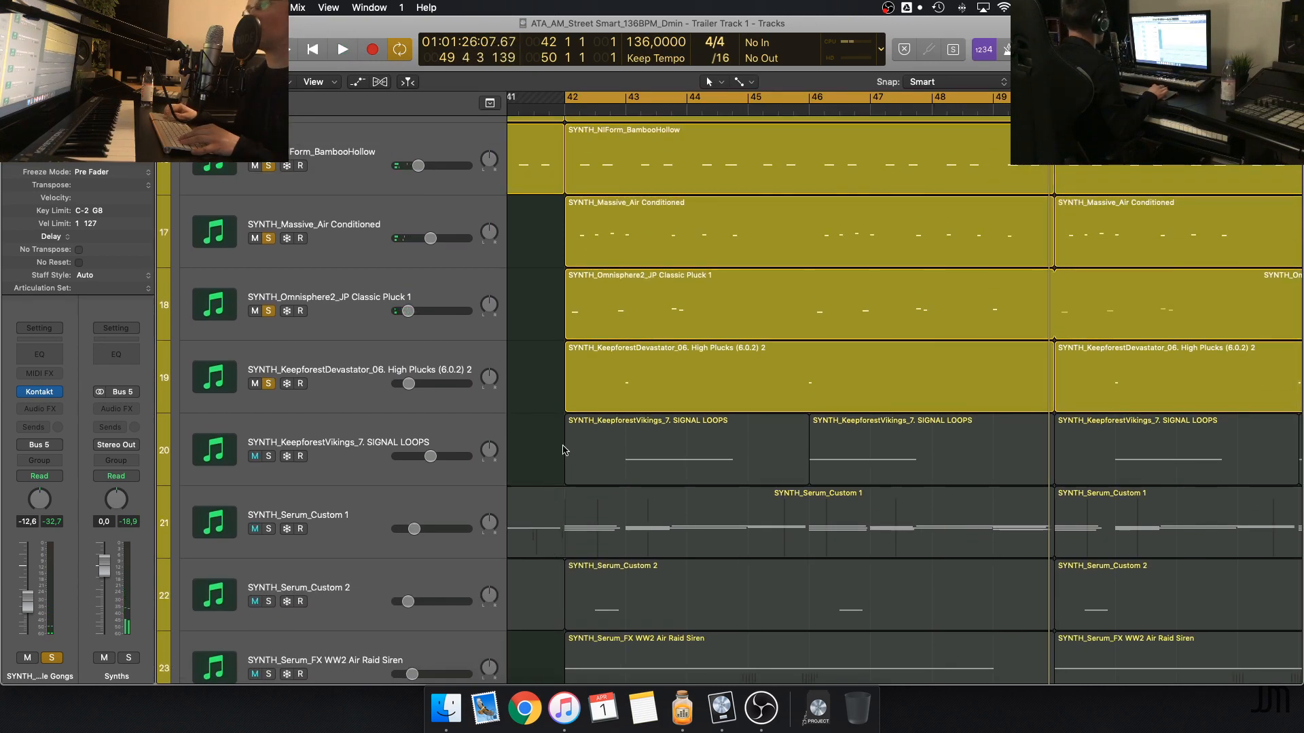
Review the soloed synth regions from High Plucks (6.0.2) 2 back up to Kettle Gongs
scroll(555, 413, "up", 5)
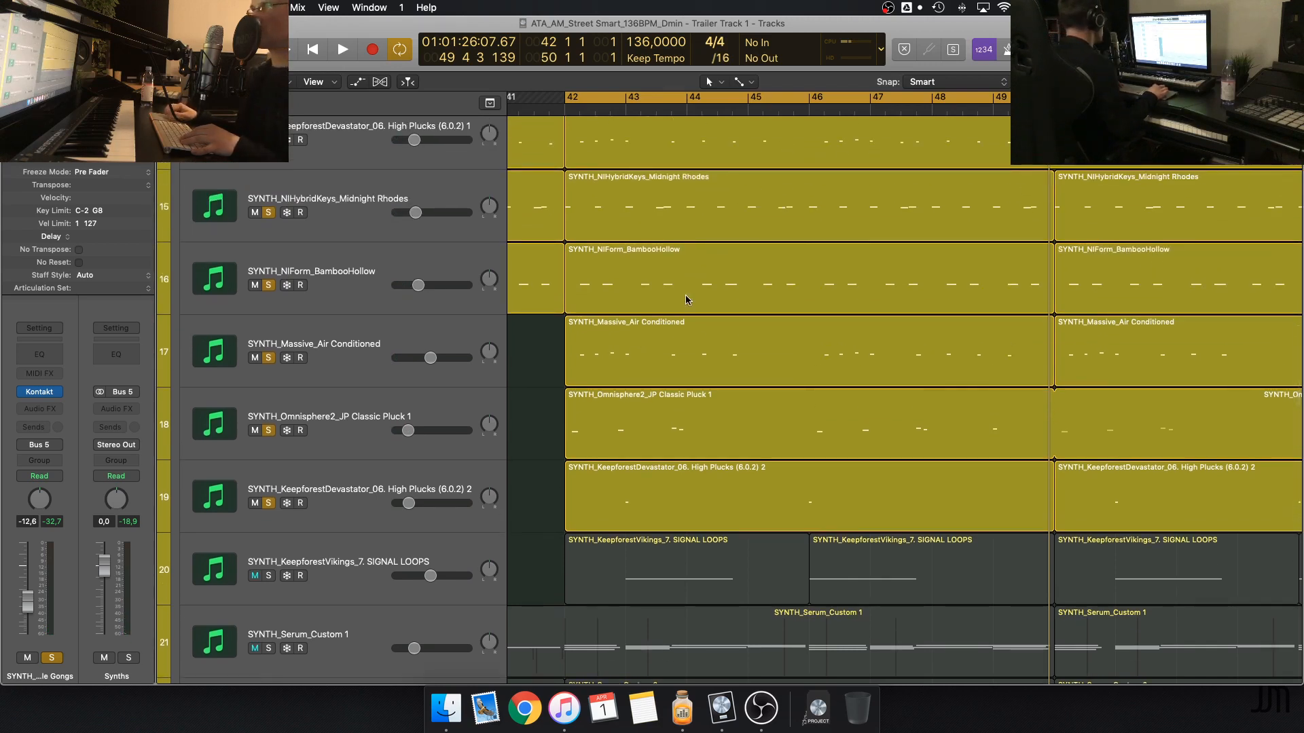
scroll(686, 299, "up", 2)
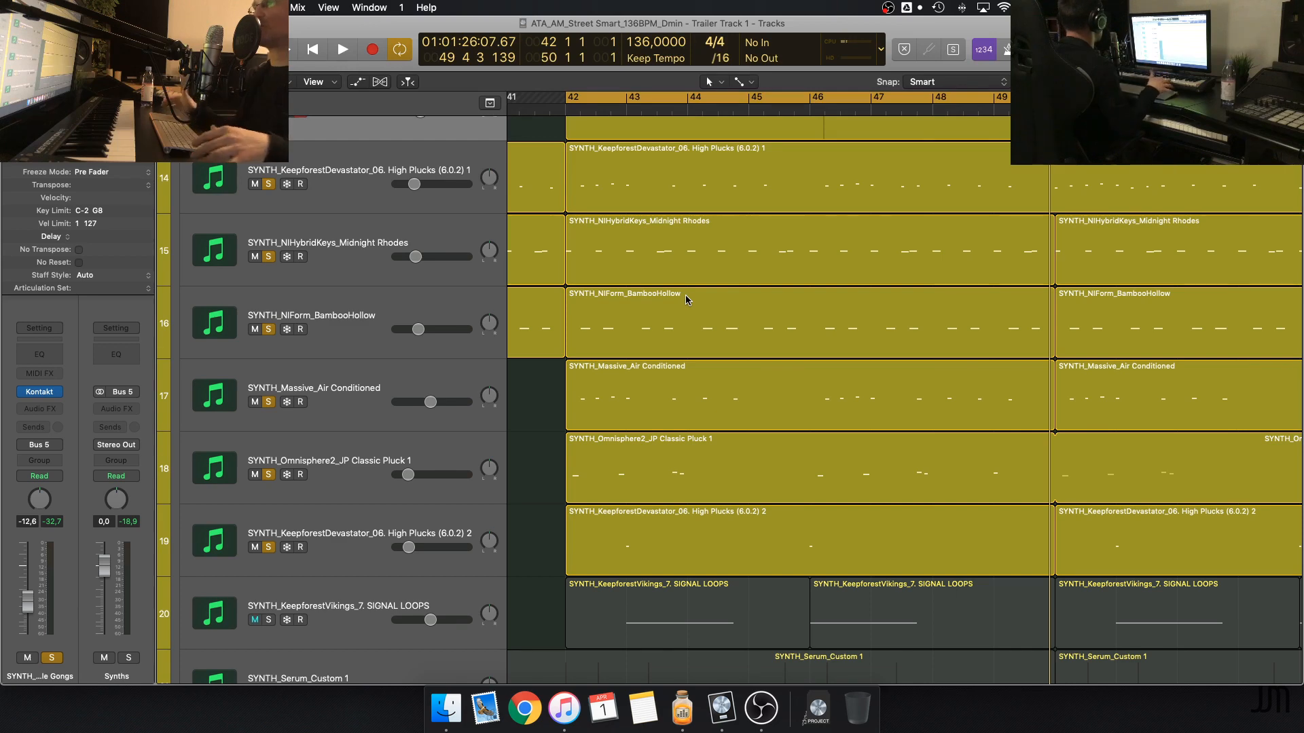
scroll(686, 300, "up", 3)
scroll(685, 300, "up", 2)
scroll(685, 299, "down", 8)
scroll(686, 300, "up", 10)
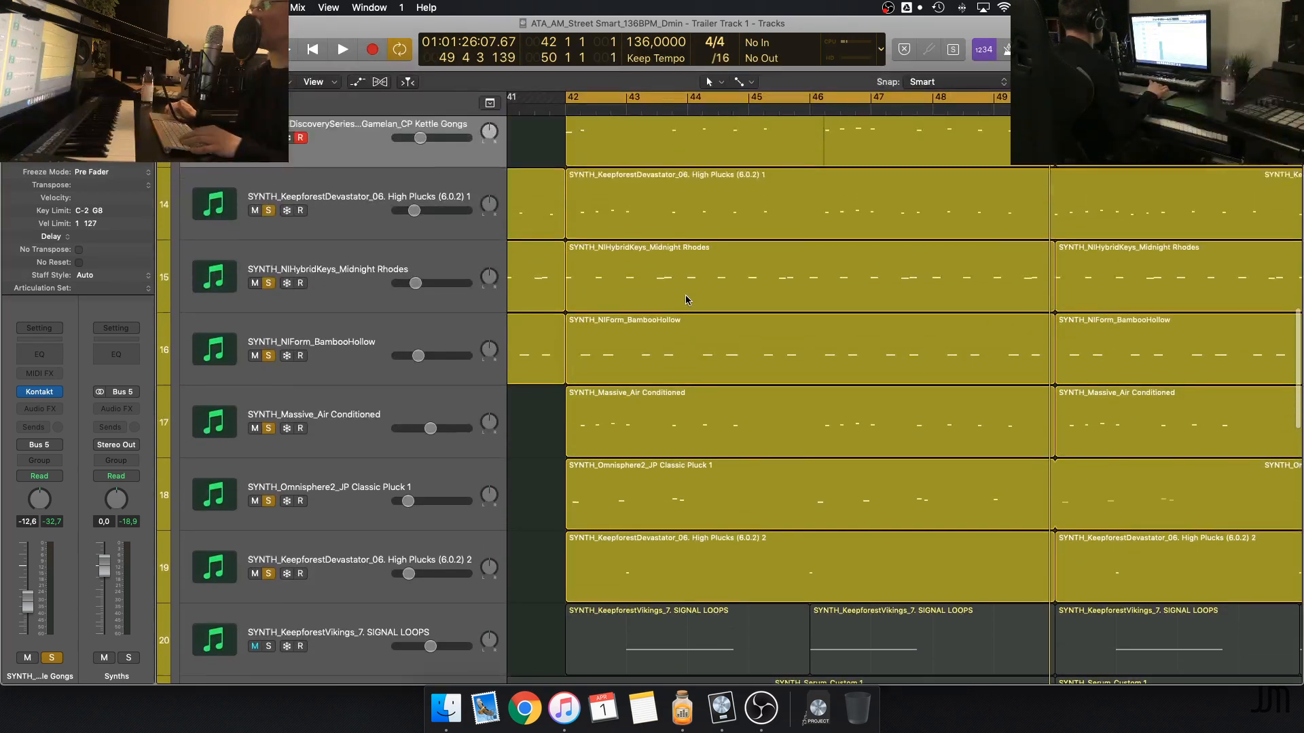
scroll(686, 299, "up", 2)
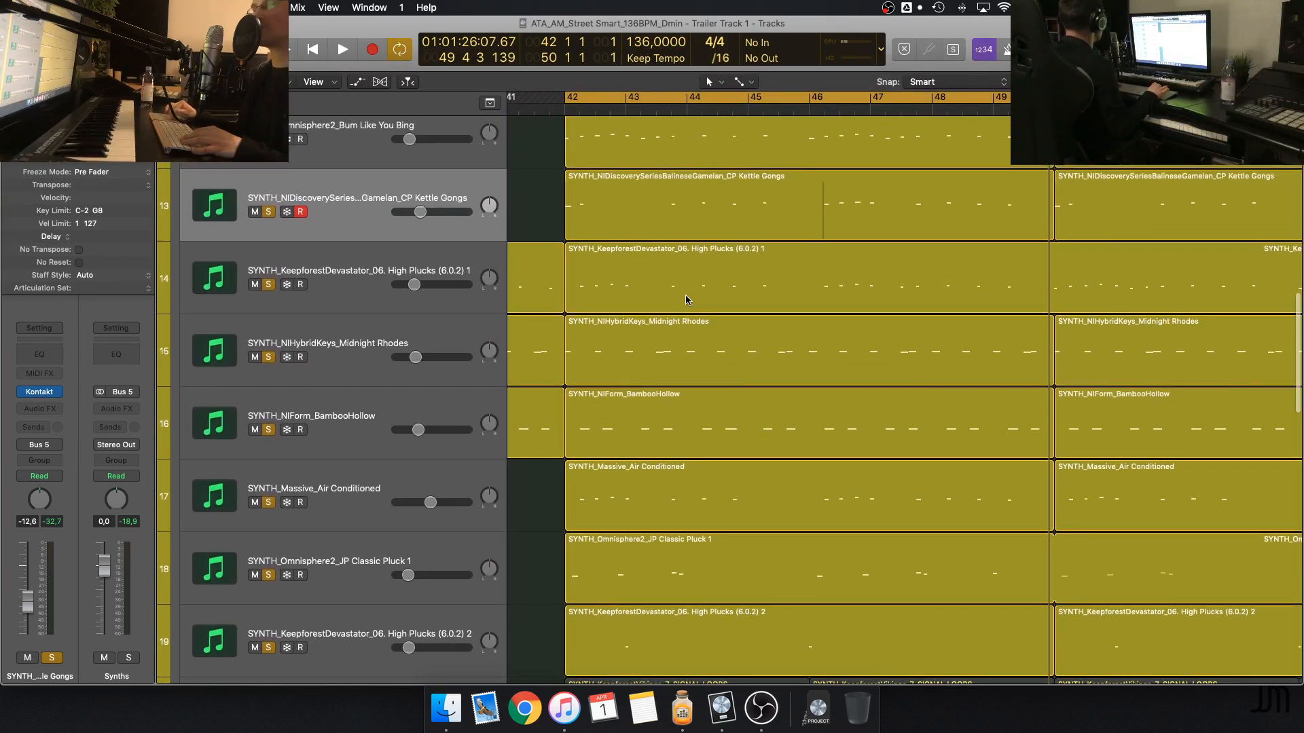
Add SYNTH_KeepforestVikings_7. SIGNAL LOOPS and SYNTH_Serum_FX WW2 Air Raid Siren to the solo
scroll(686, 300, "down", 12)
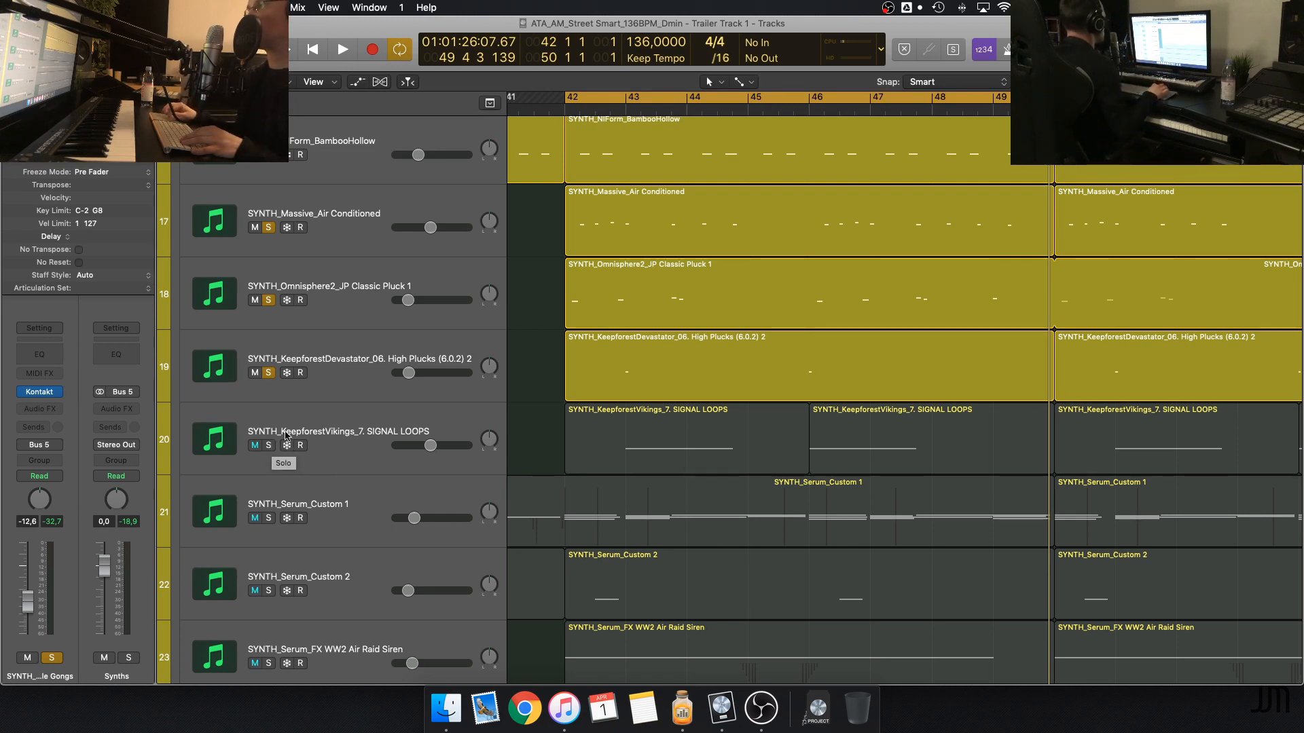
left_click(269, 446)
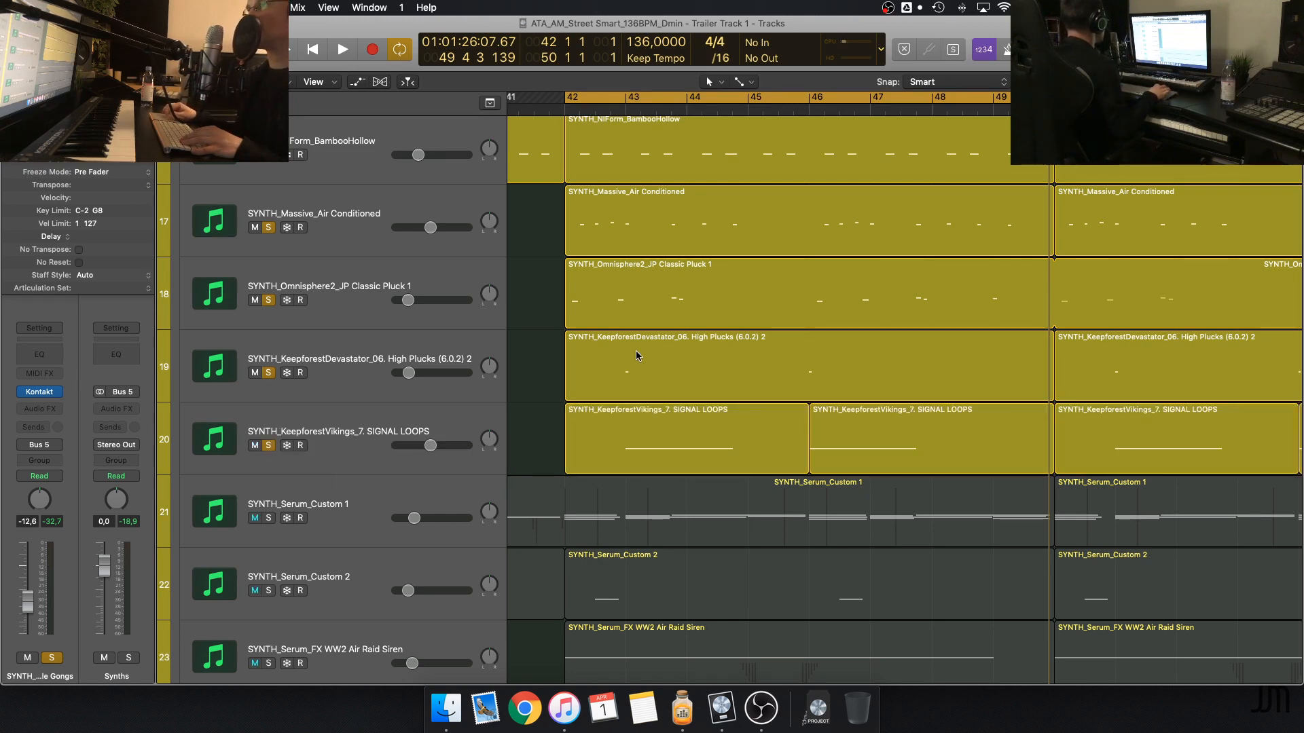
scroll(544, 415, "down", 7)
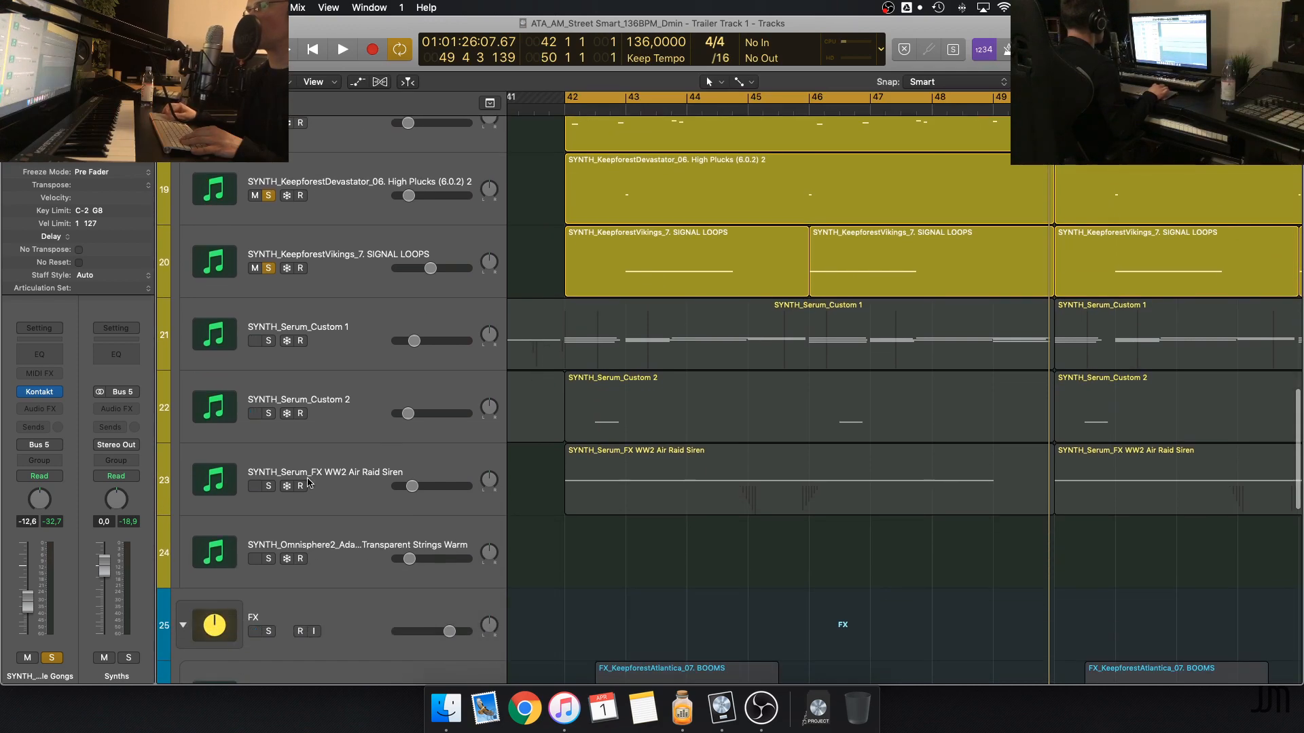
left_click(269, 487)
Take the nine synth tracks from Used To Work Here through High Plucks (6.0.2) 2 out of the solo
scroll(395, 516, "up", 8)
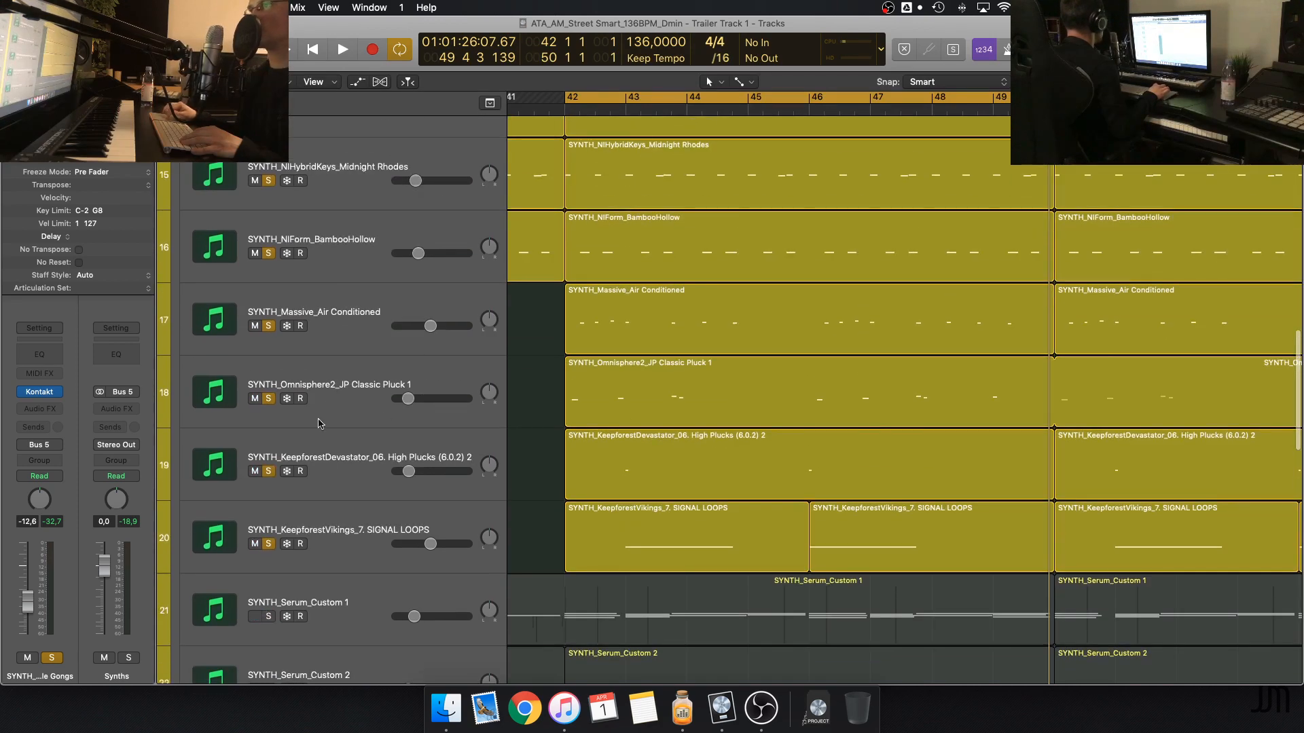
left_click_drag(275, 474, 271, 194)
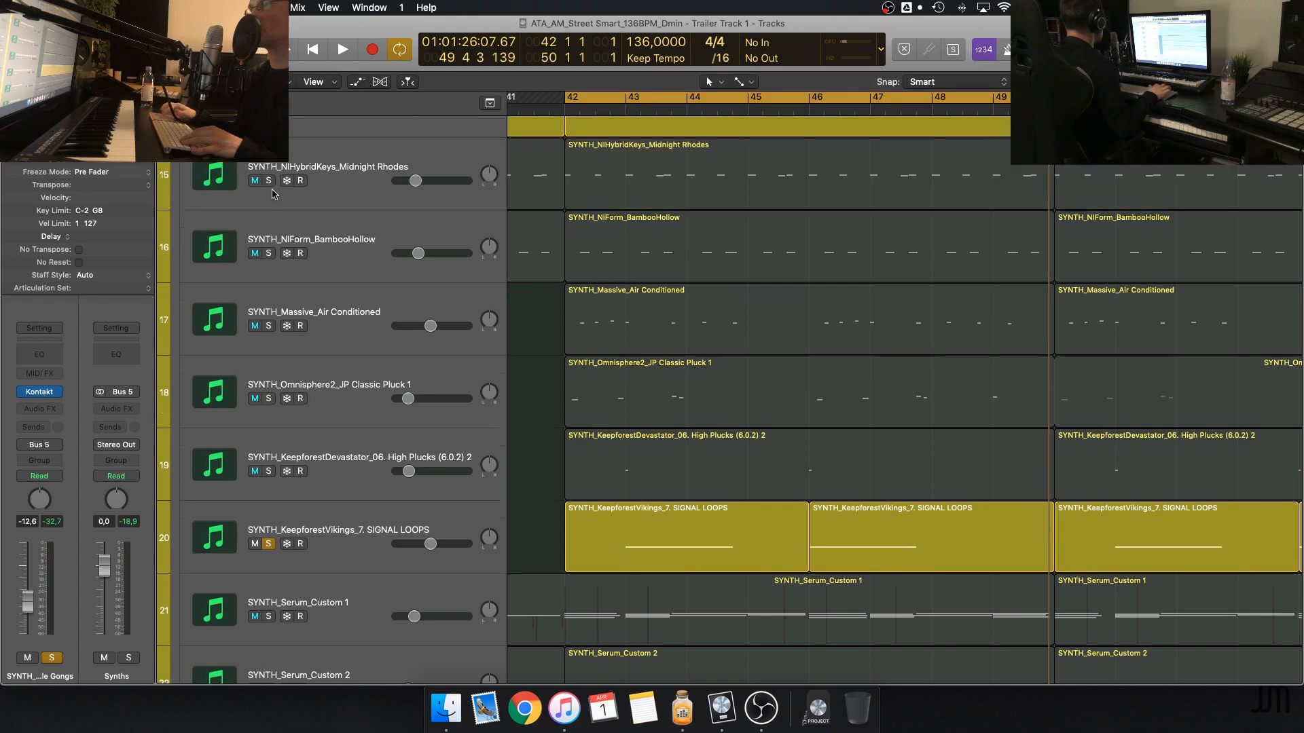
scroll(272, 195, "up", 5)
scroll(271, 194, "up", 3)
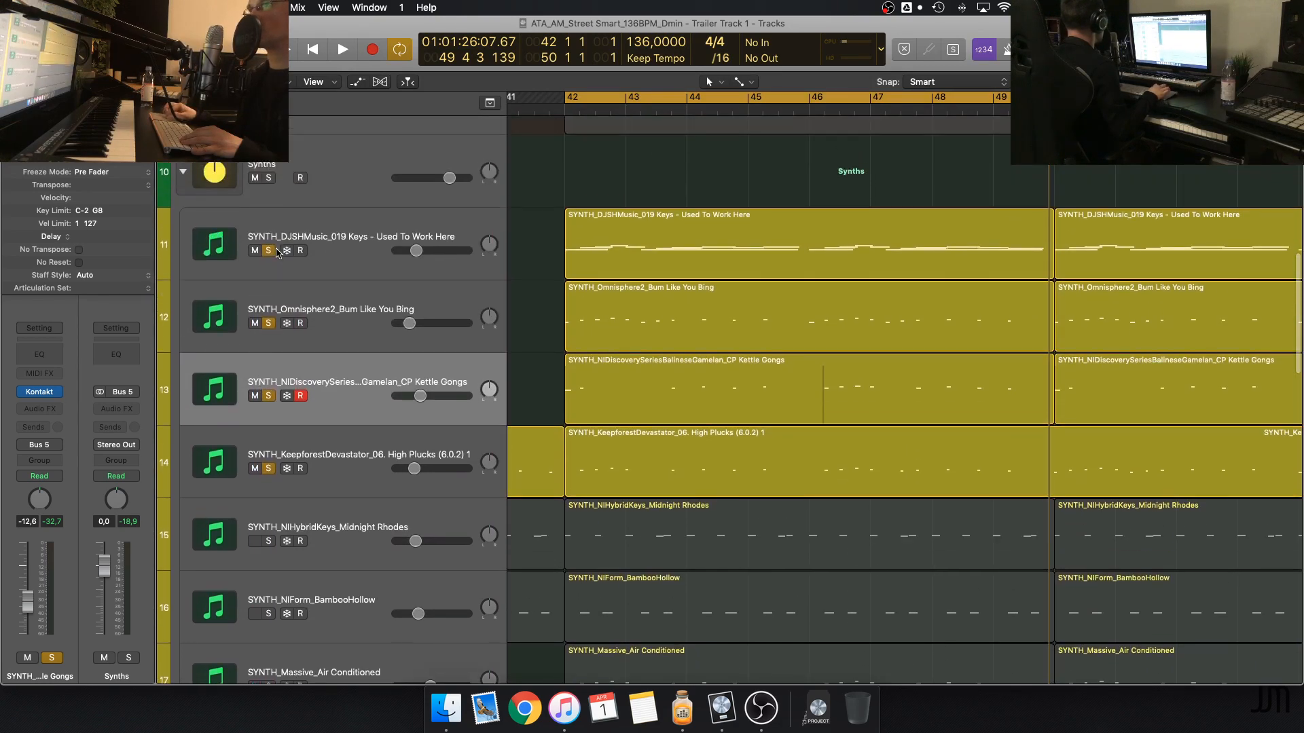
left_click_drag(277, 252, 270, 469)
scroll(503, 468, "down", 10)
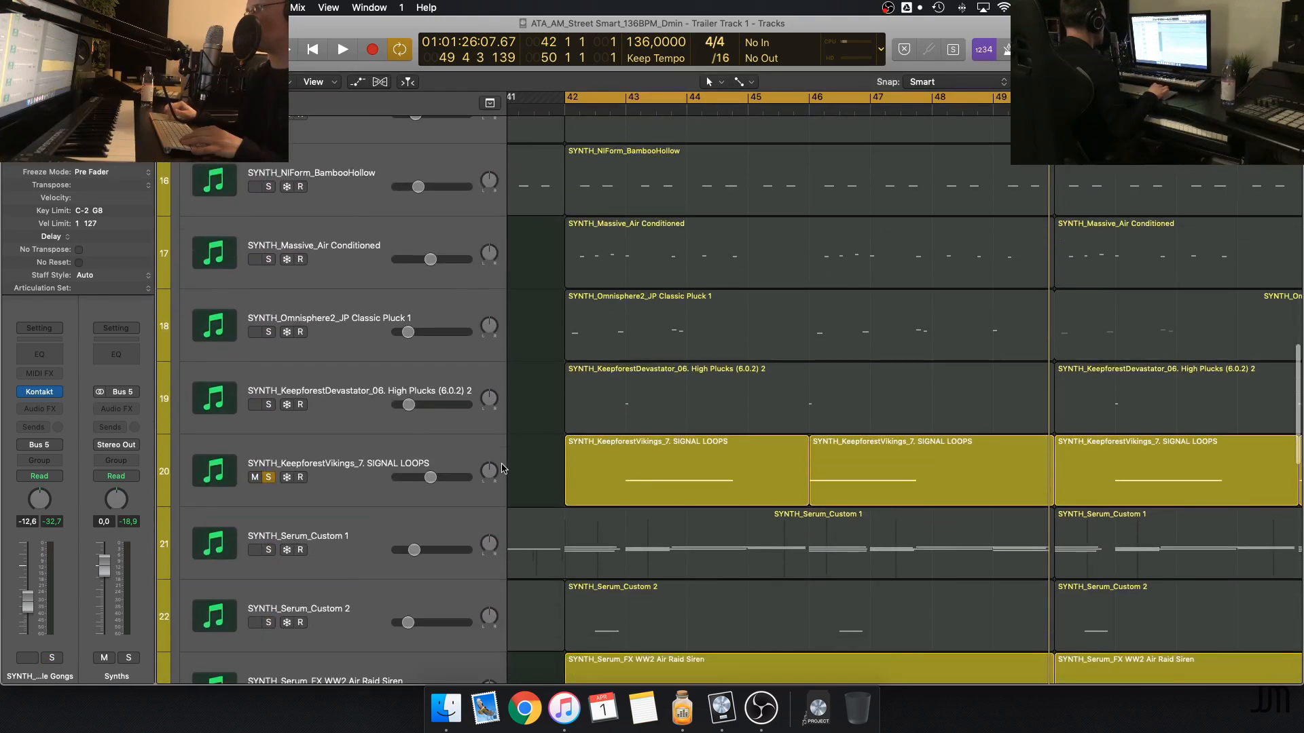
Select the WW2 Air Raid Siren track and play it together with SIGNAL LOOPS
scroll(489, 512, "down", 4)
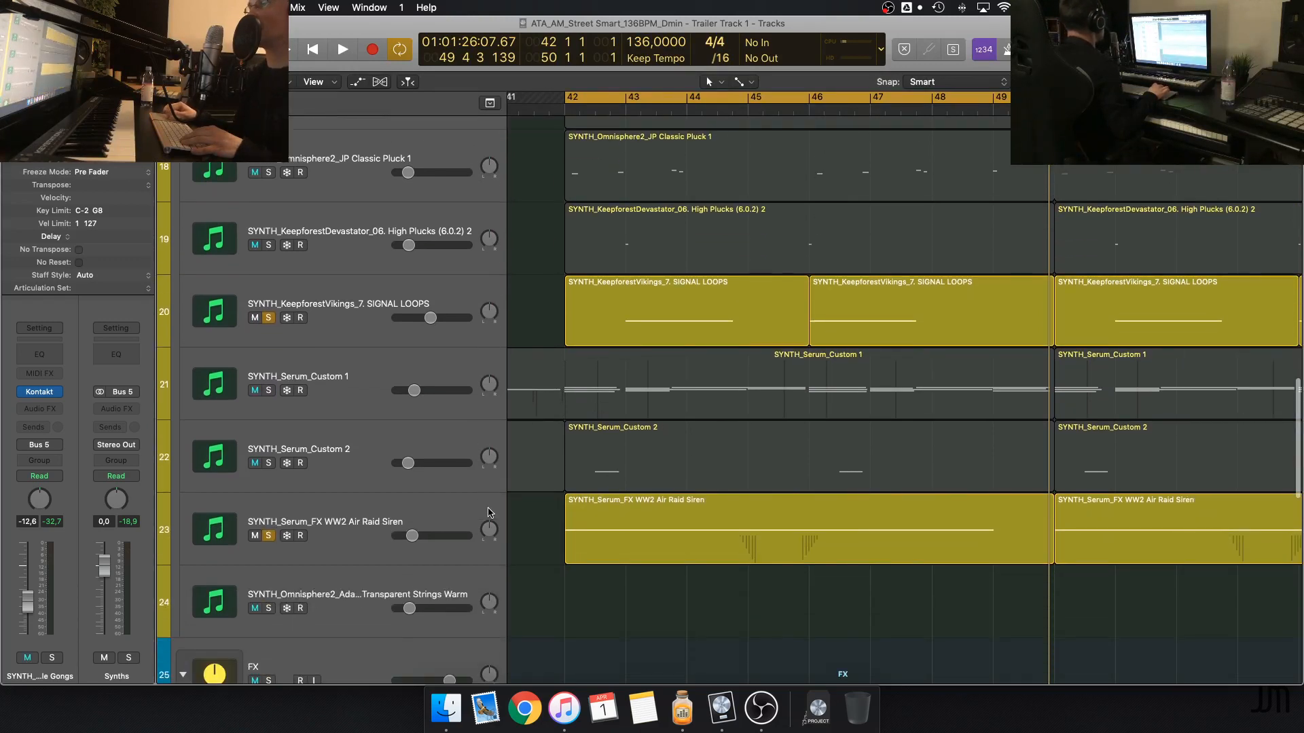
left_click(449, 512)
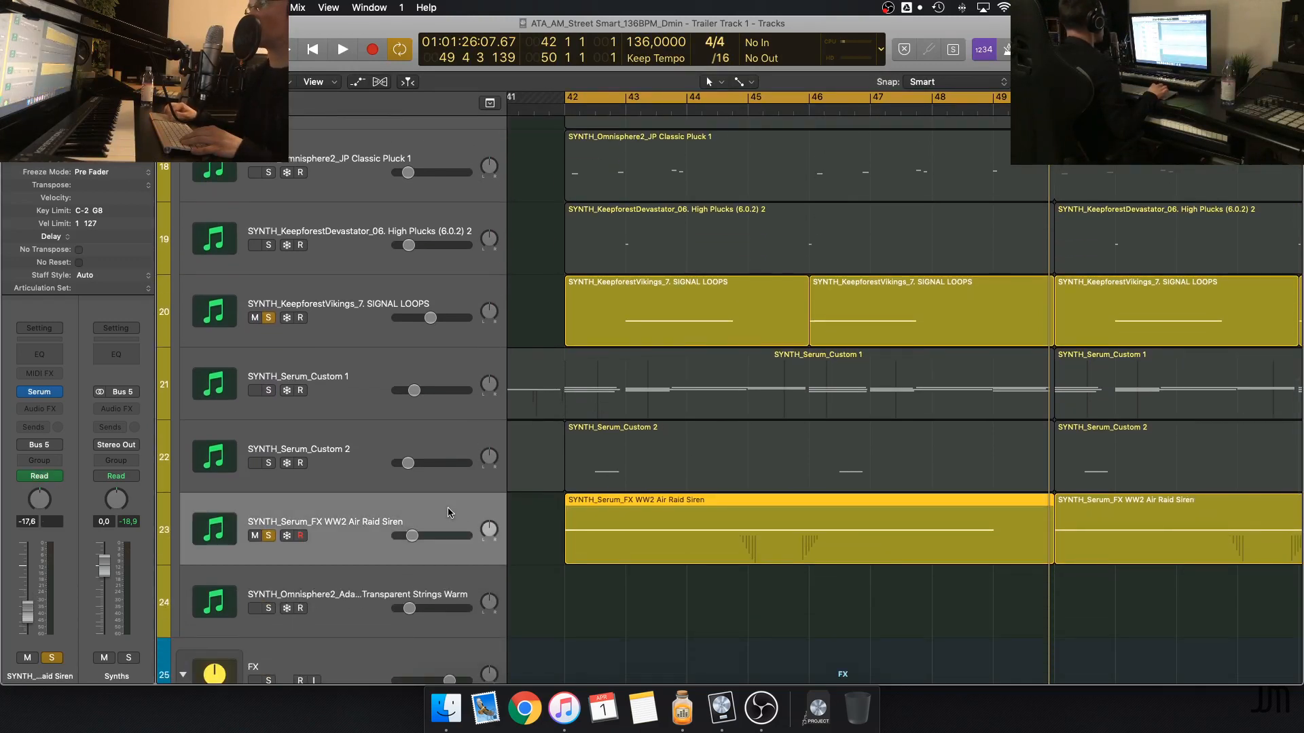
left_click(555, 506)
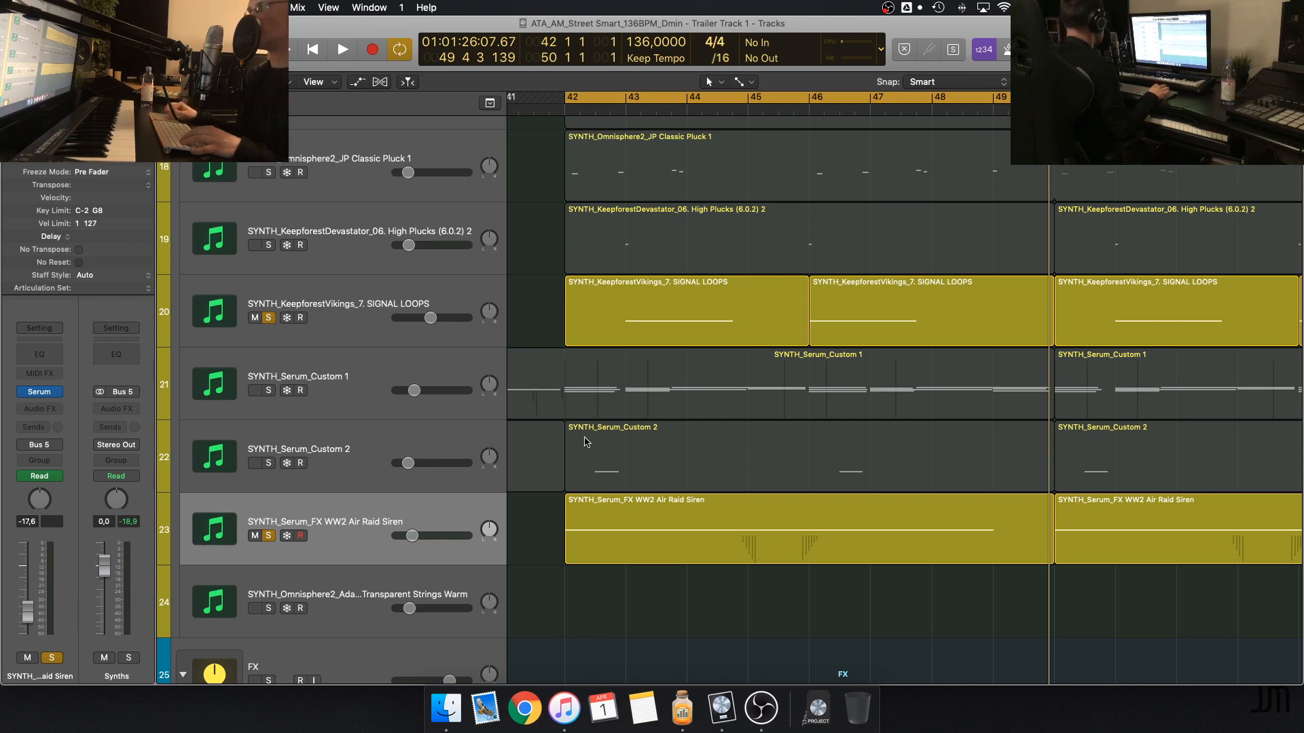
key("space")
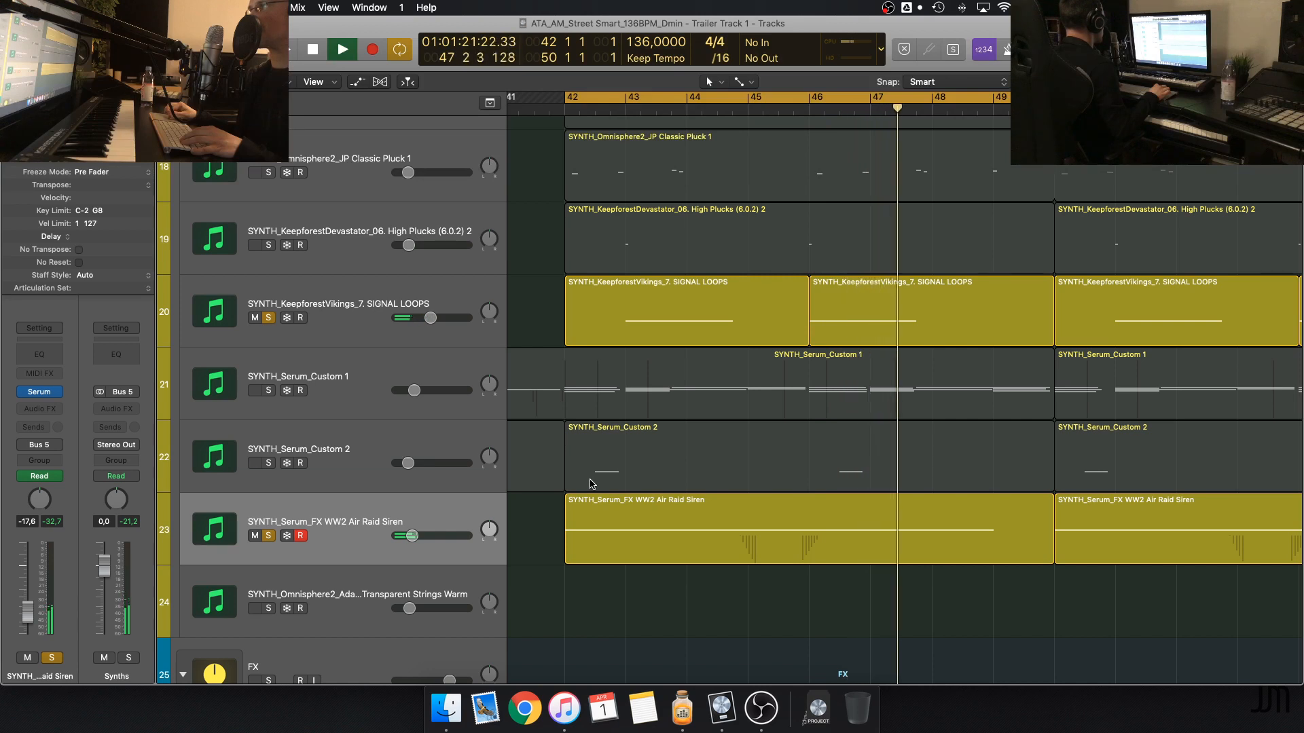
key("space")
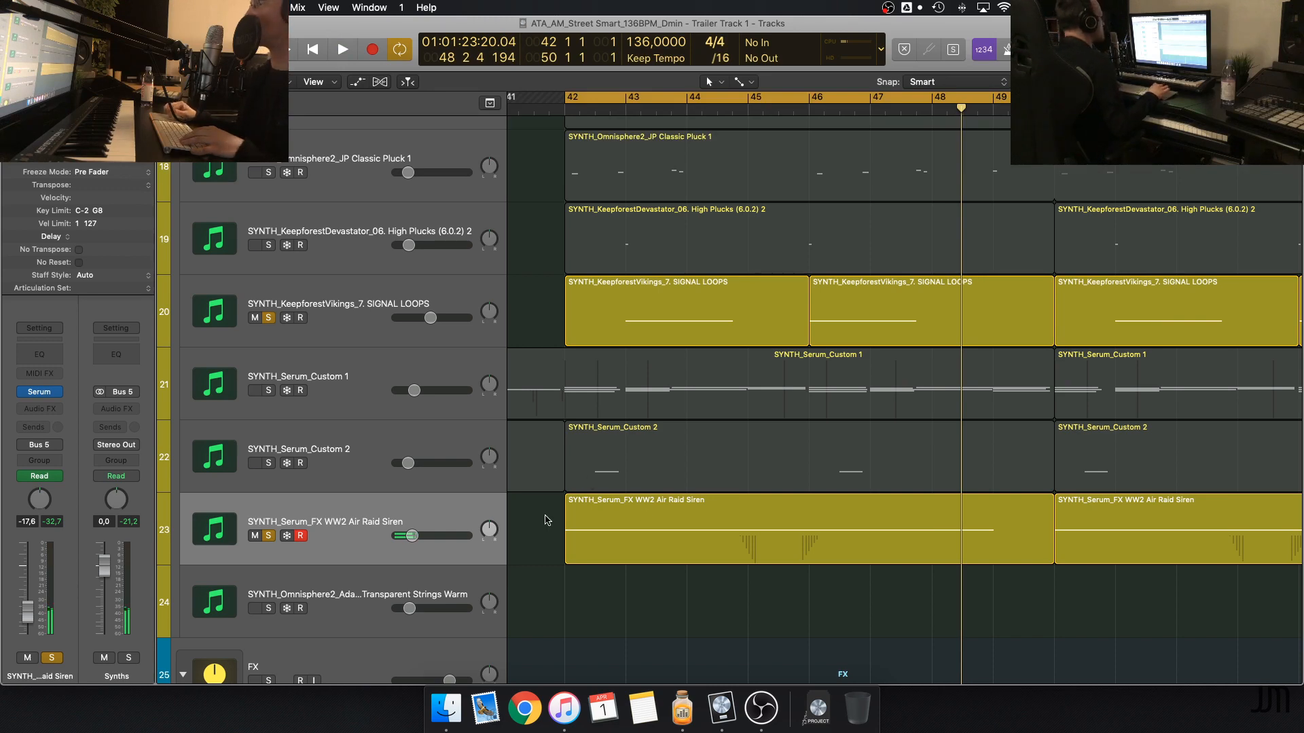
Add SYNTH_Serum_Custom 2 and High Plucks (6.0.2) 2 to the solo and play the four effect layers together
scroll(545, 520, "up", 3)
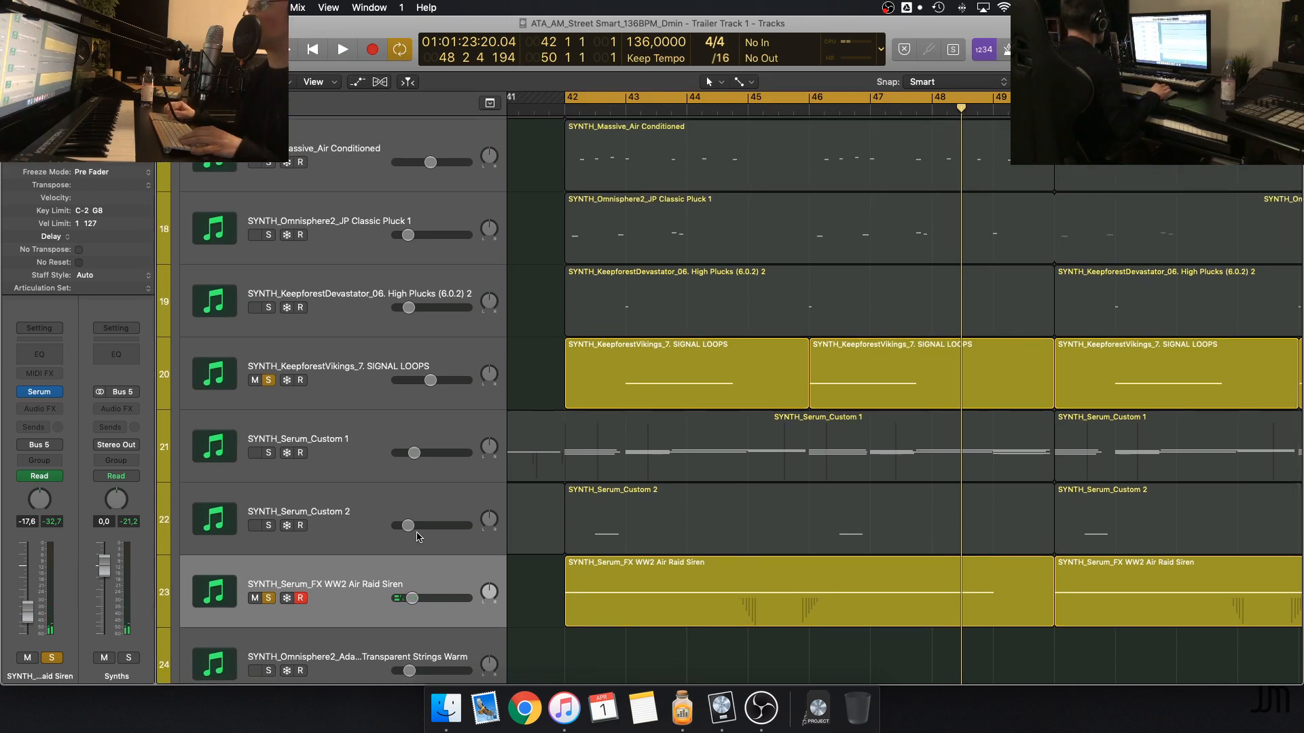
left_click(269, 525)
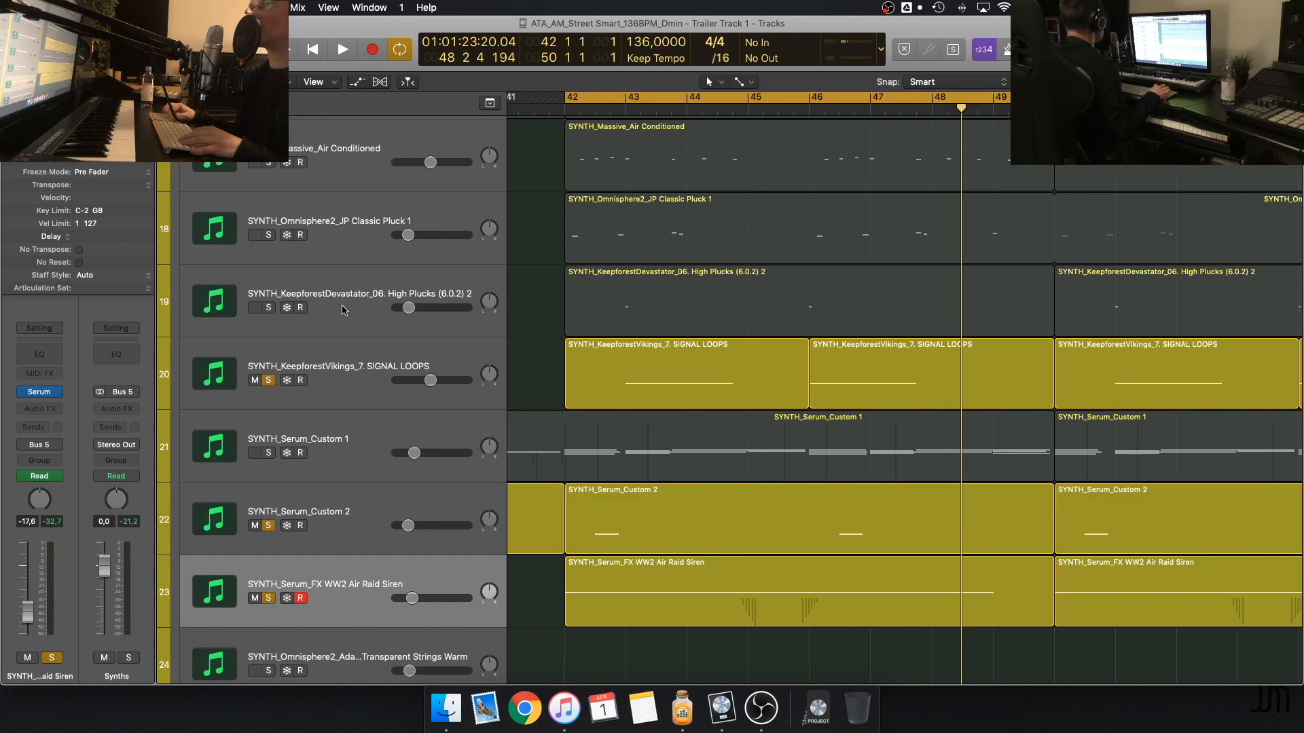
left_click(269, 308)
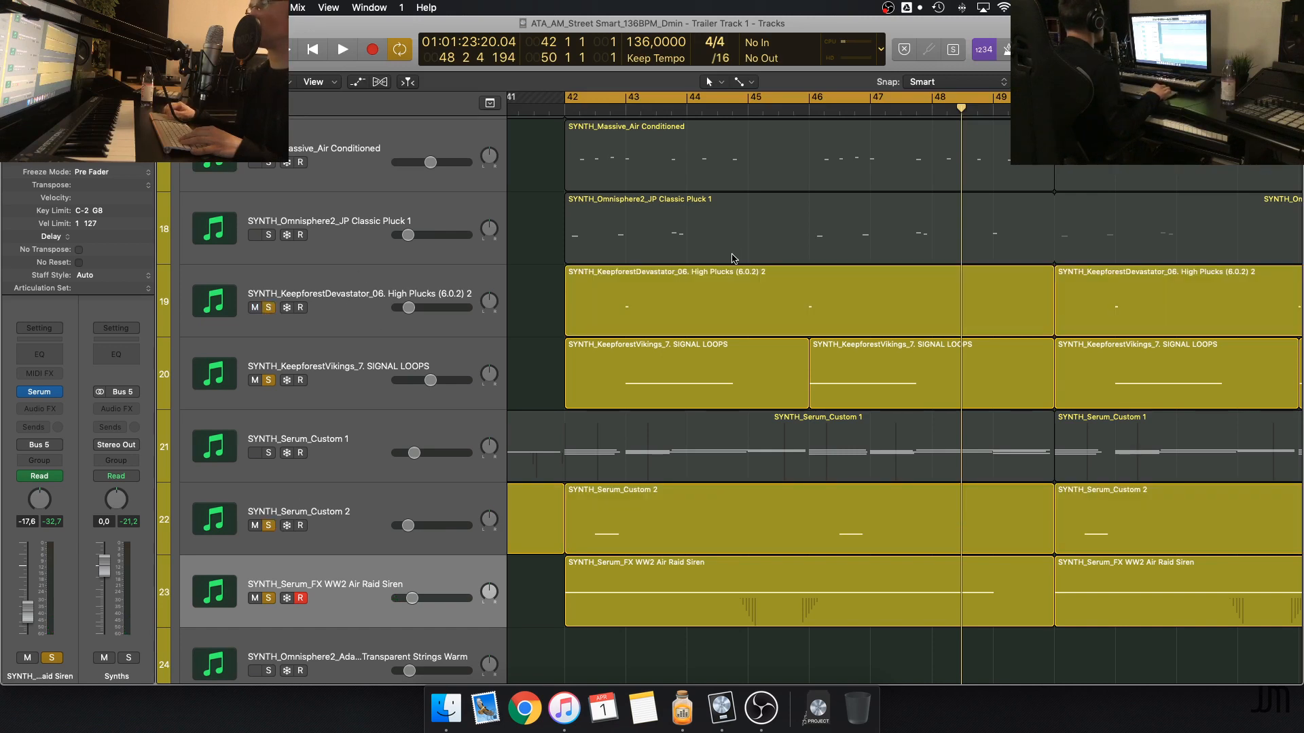
key("space")
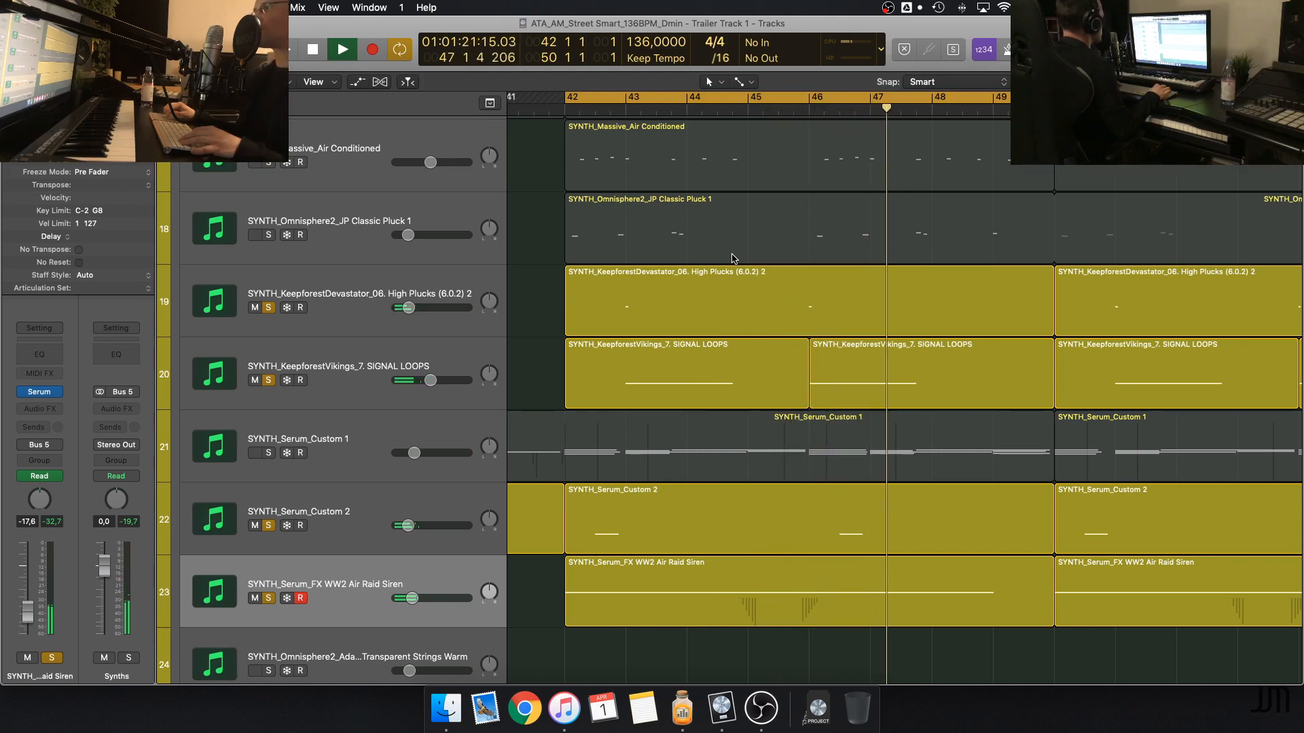
key("space")
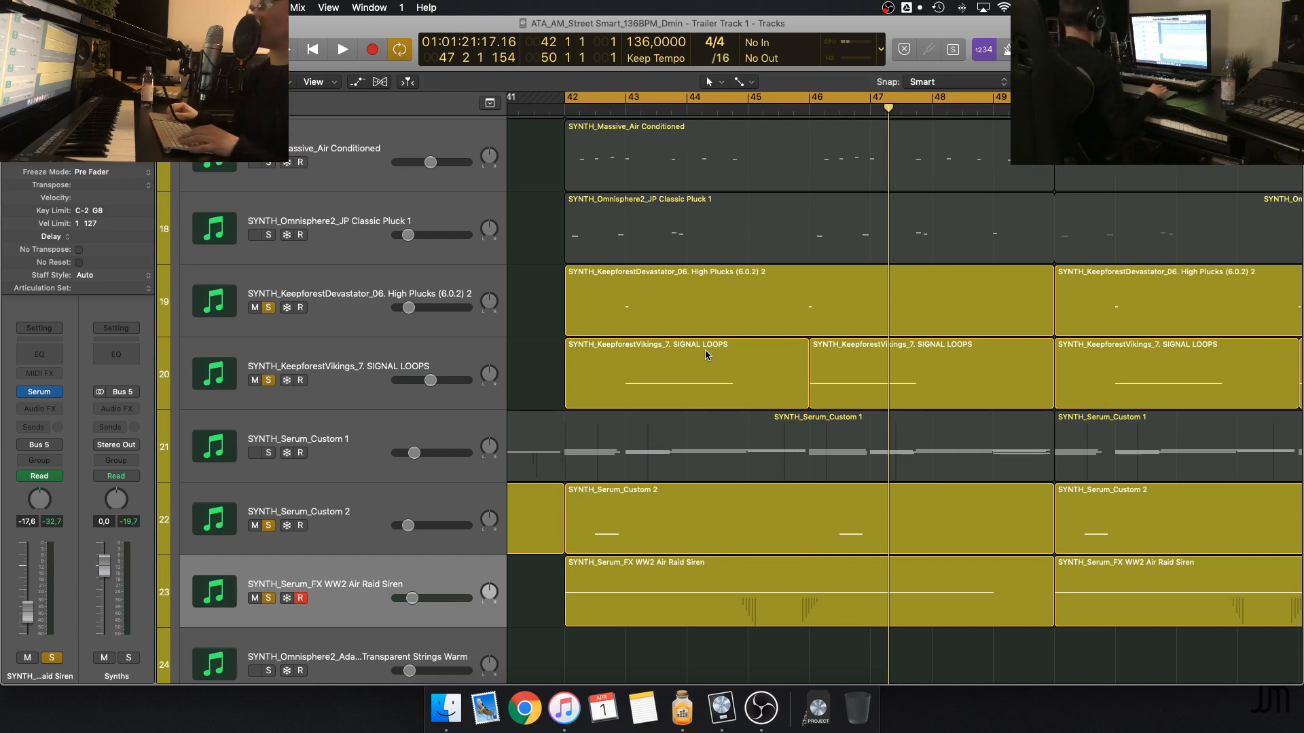
Solo only SYNTH_Serum_Custom 1, taking SIGNAL LOOPS, High Plucks (6.0.2) 2, Air Raid Siren and Serum_Custom 2 out of the solo
scroll(705, 349, "left", 2)
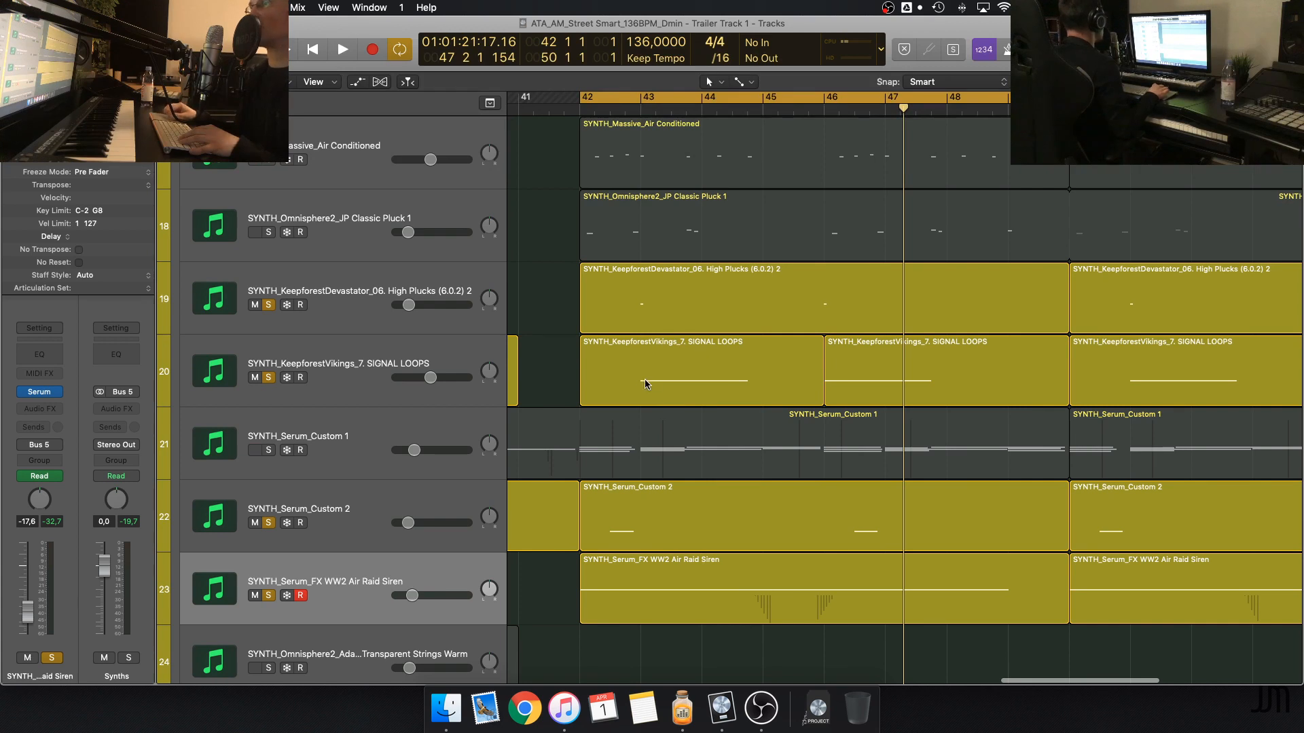
scroll(435, 461, "up", 2)
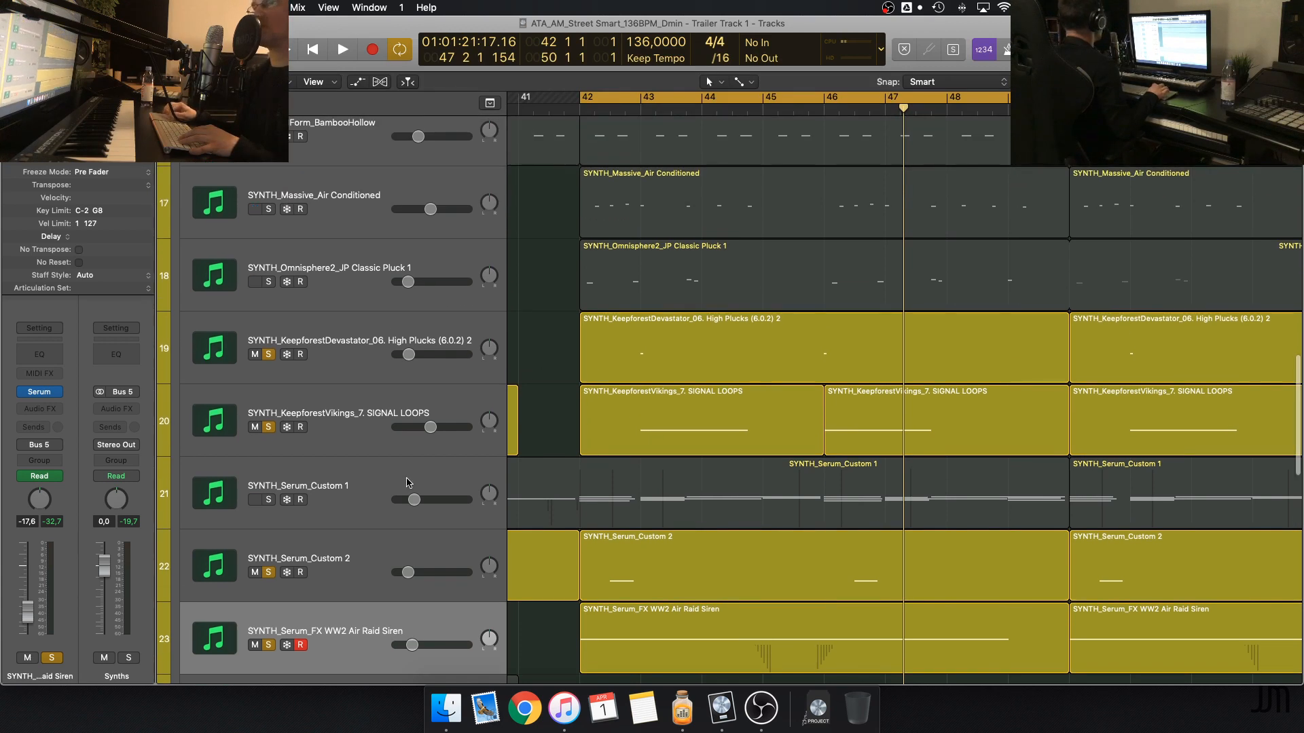
left_click(268, 500)
left_click(268, 427)
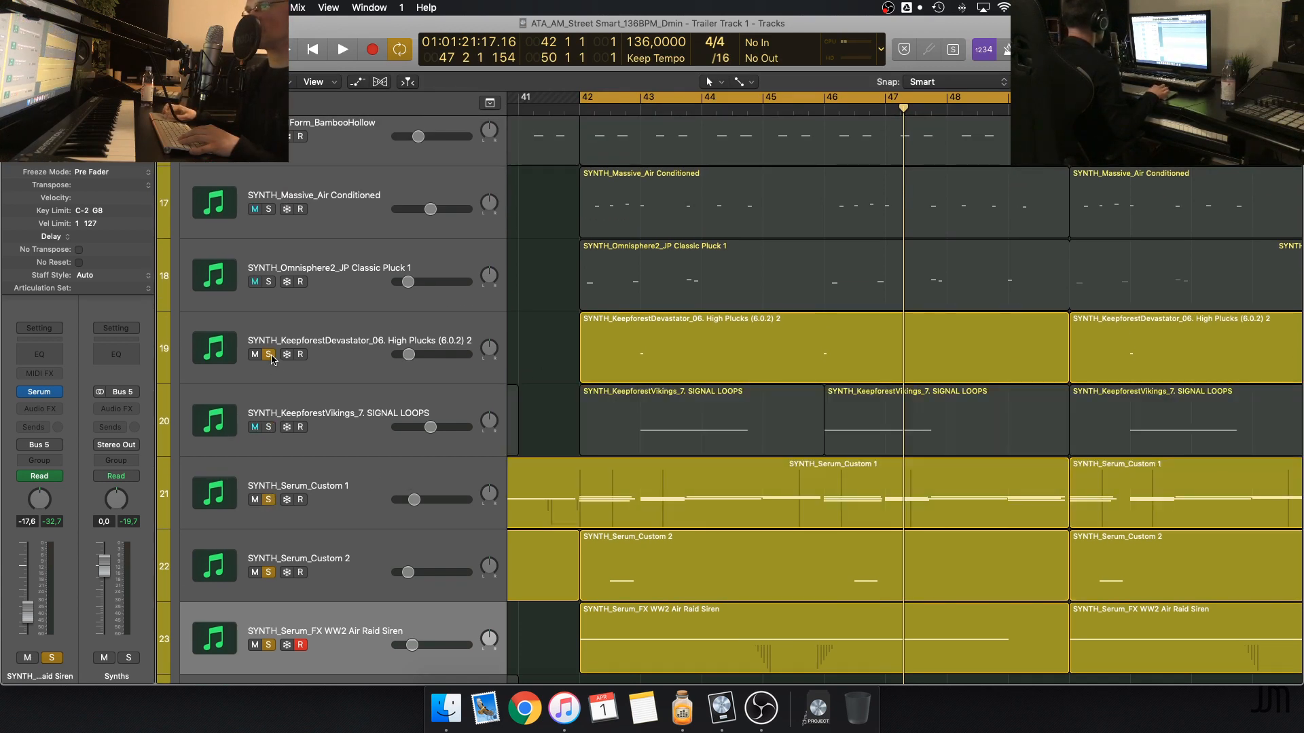
left_click(270, 356)
left_click(269, 645)
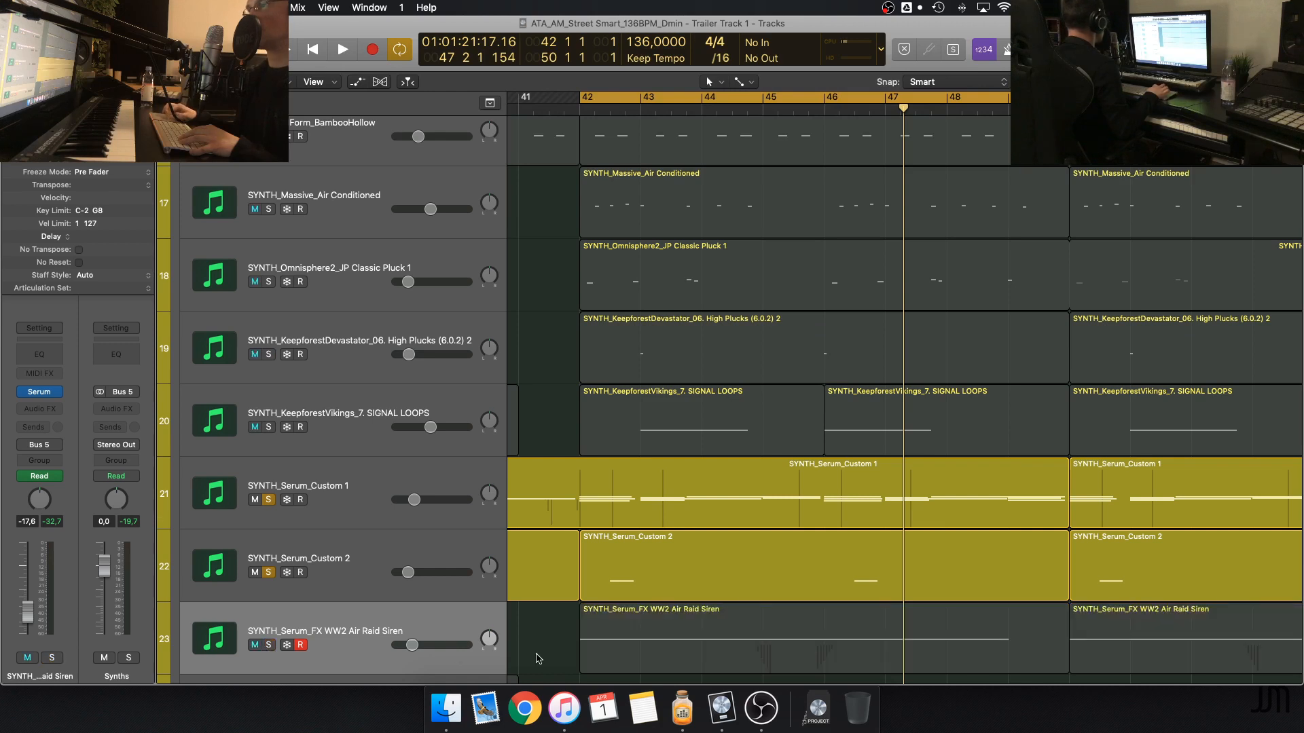
left_click(268, 572)
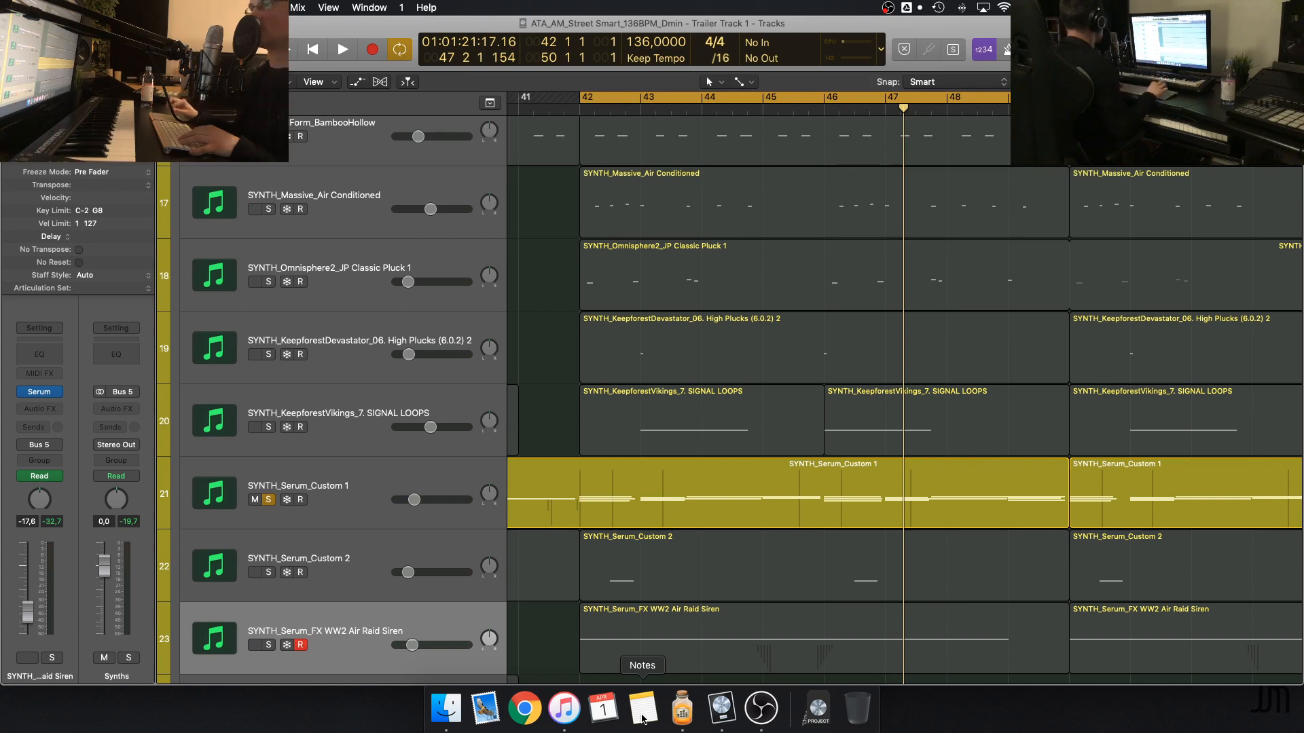
Play SYNTH_Serum_Custom 1 on its own through the loop and select its track during playback
key("space")
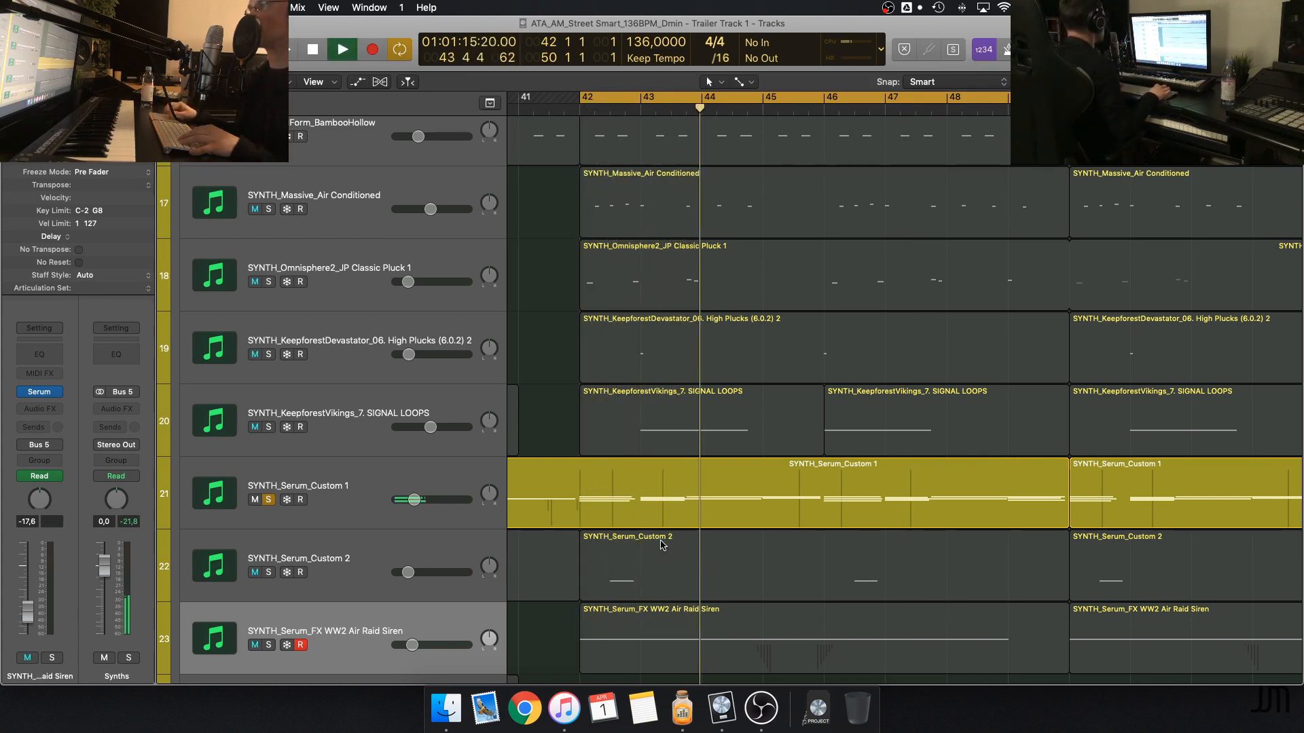
left_click(413, 477)
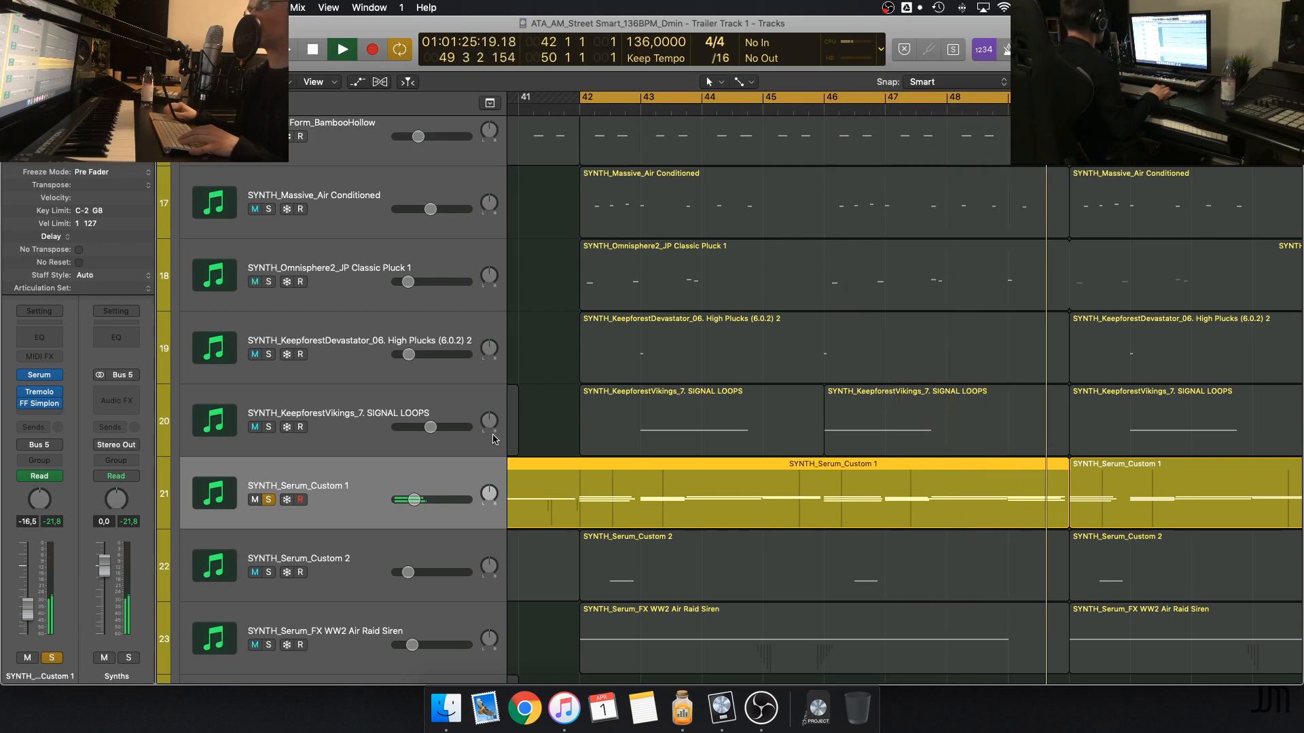
key("space")
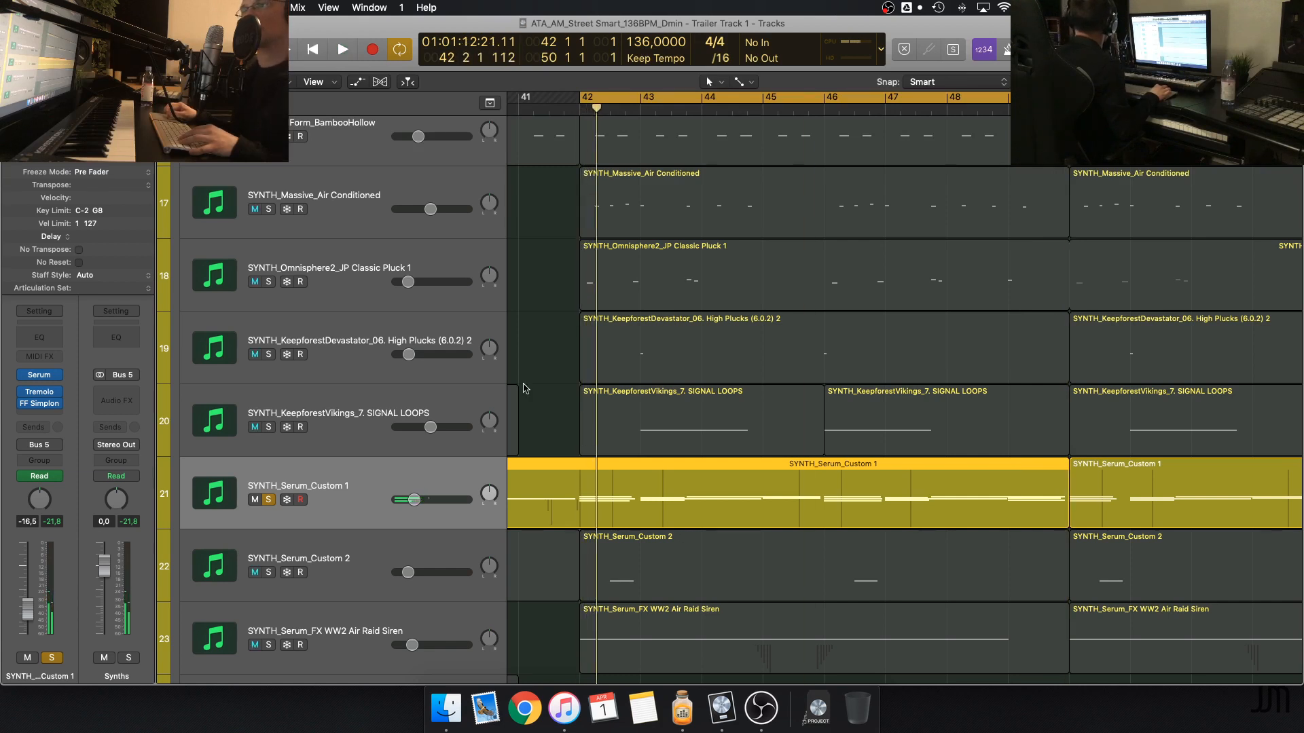
Play SYNTH_Serum_Custom 1 briefly once more and open its Serum instrument
key("space")
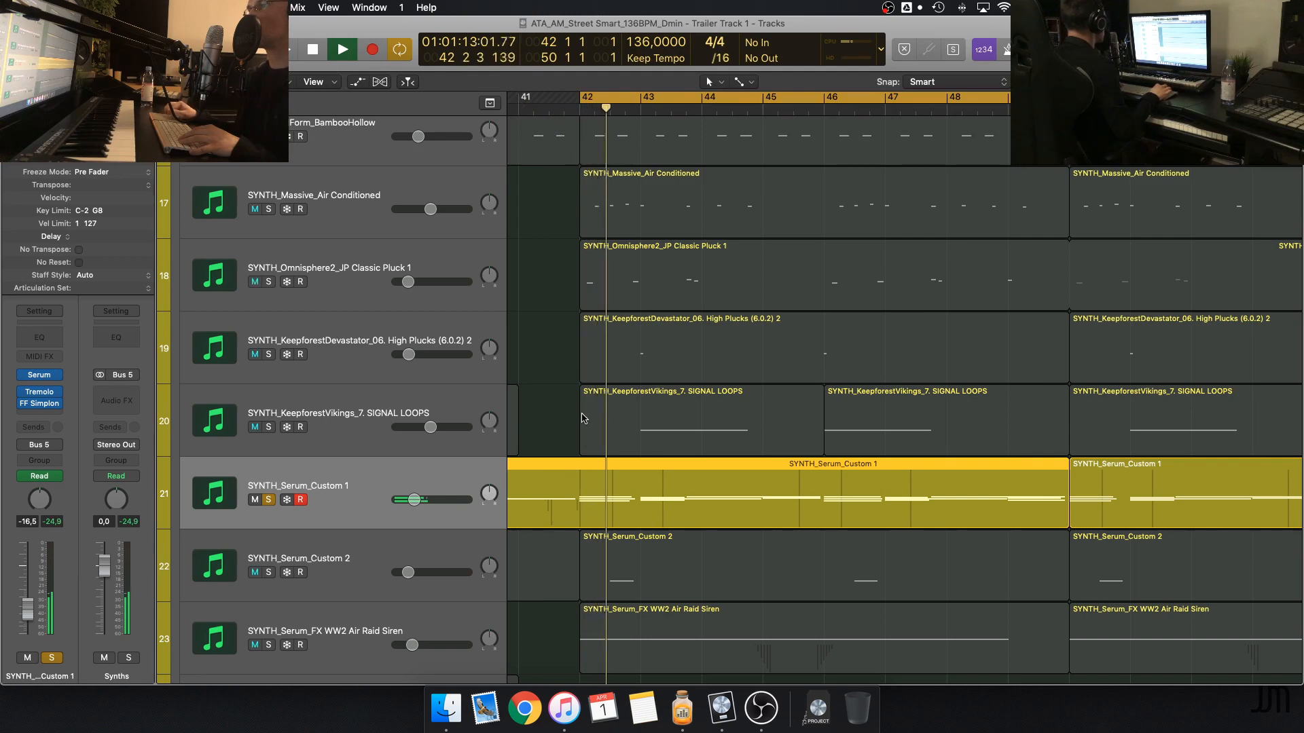
key("space")
left_click(42, 379)
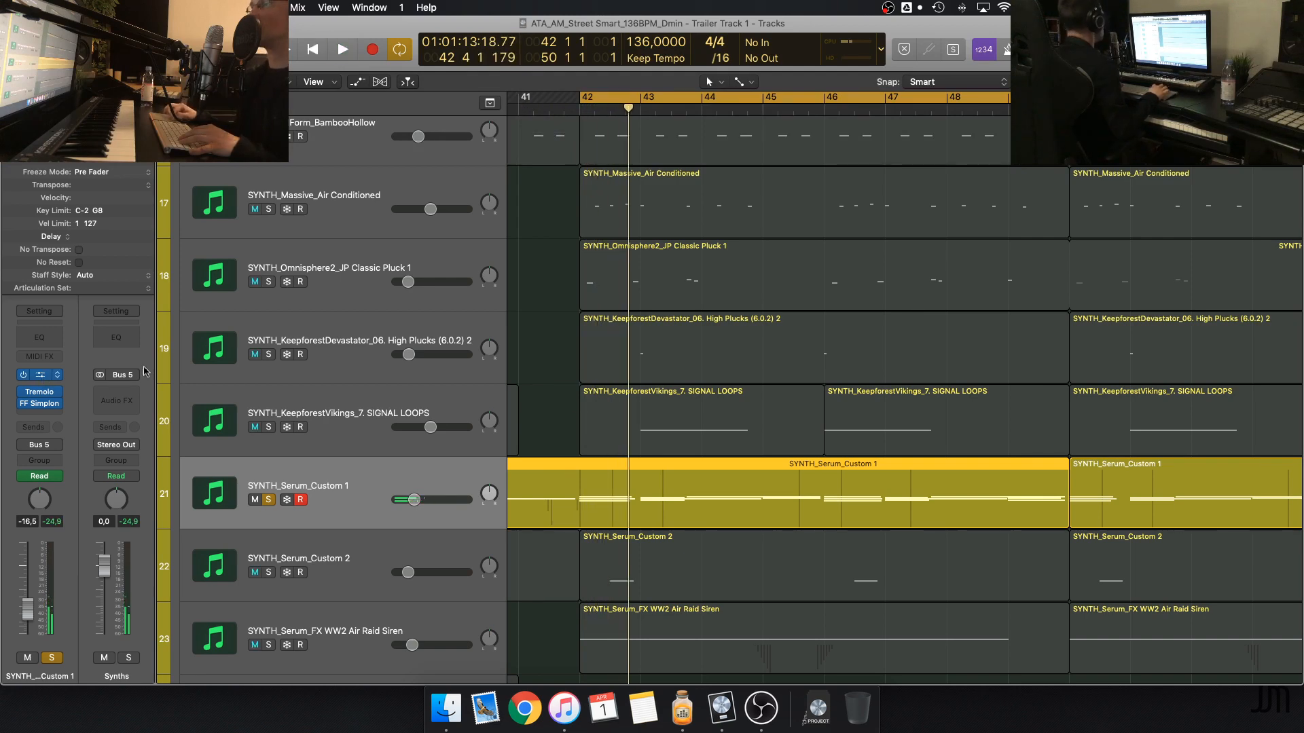
Move the Serum window of SYNTH_Serum_Custom 1 clear and look through LFO 2 and LFO 3 before returning to LFO 1
left_click_drag(410, 49, 761, 99)
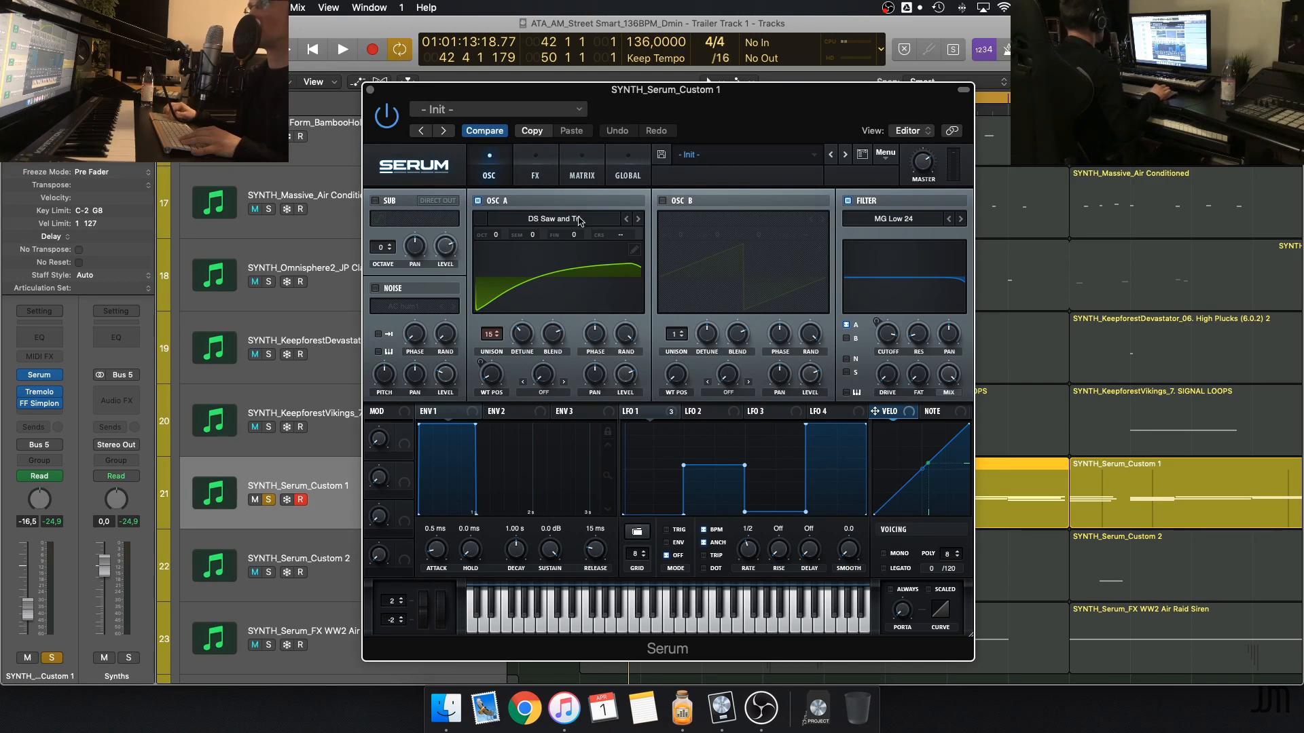
left_click_drag(598, 87, 600, 89)
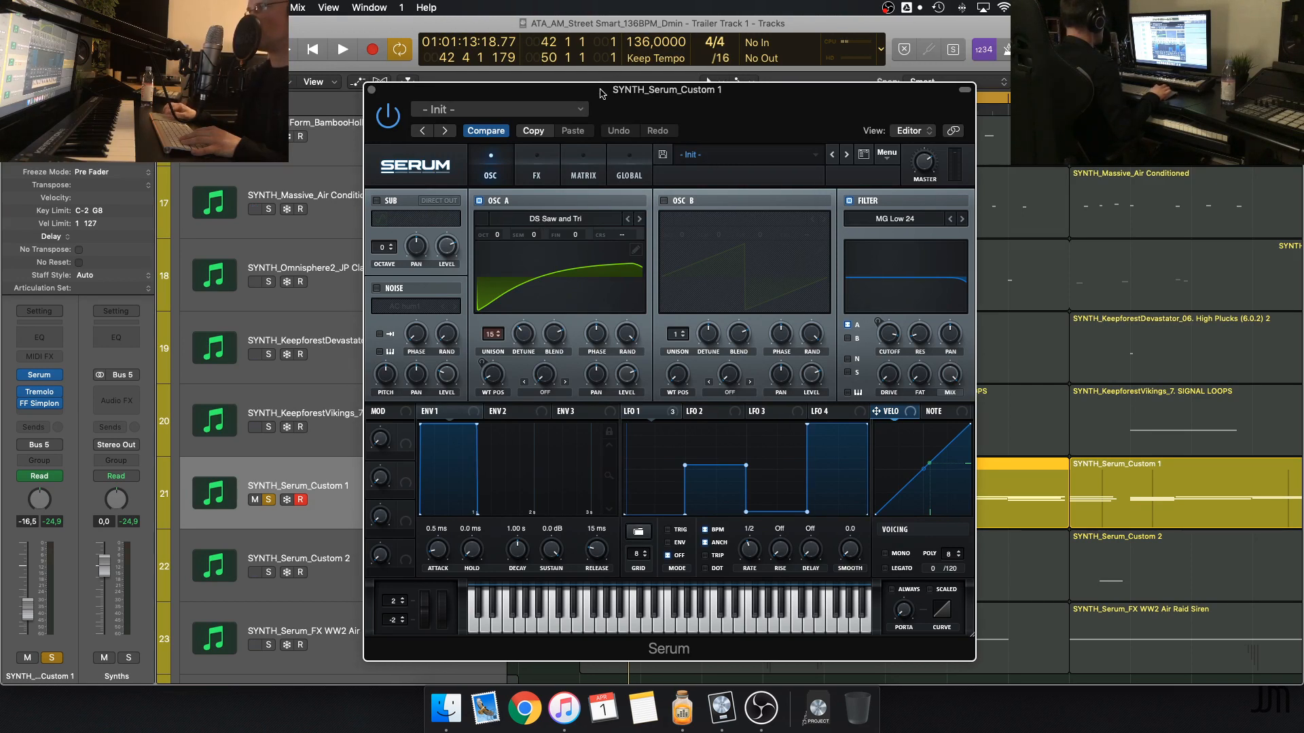
left_click(713, 413)
left_click(768, 415)
left_click(723, 415)
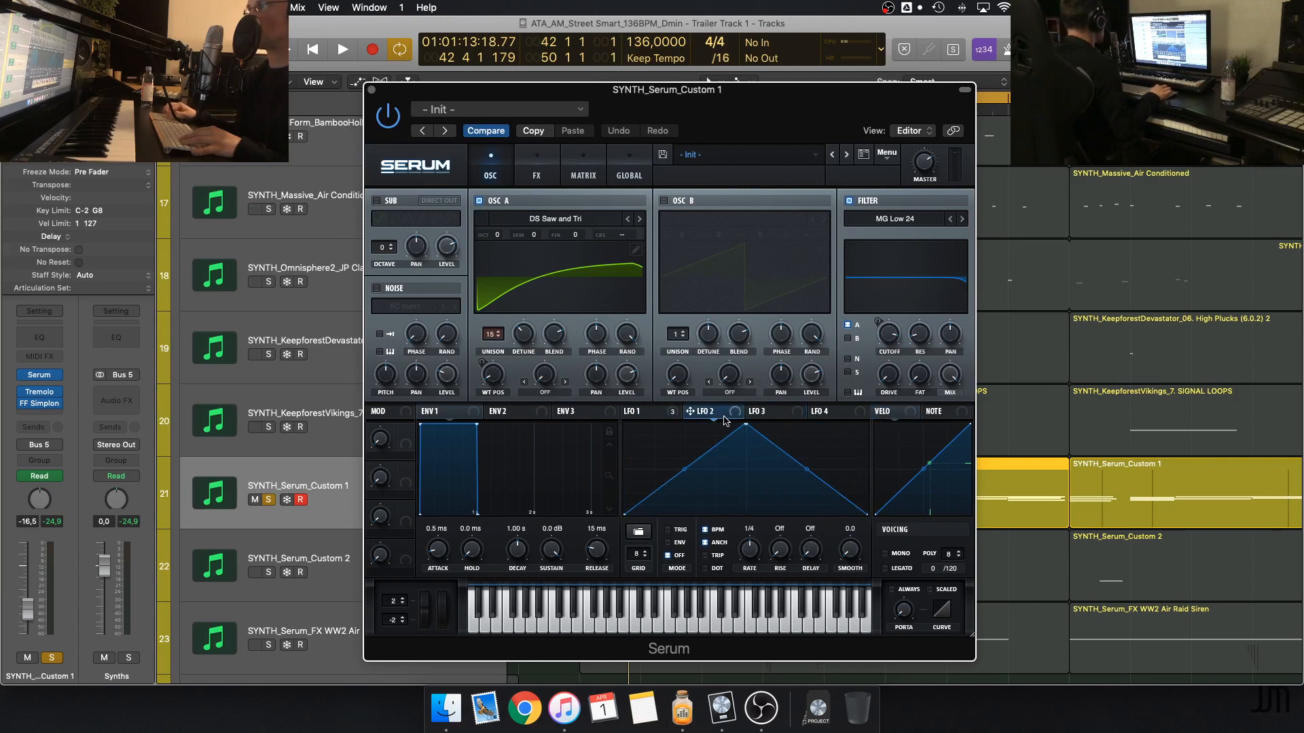
left_click(675, 415)
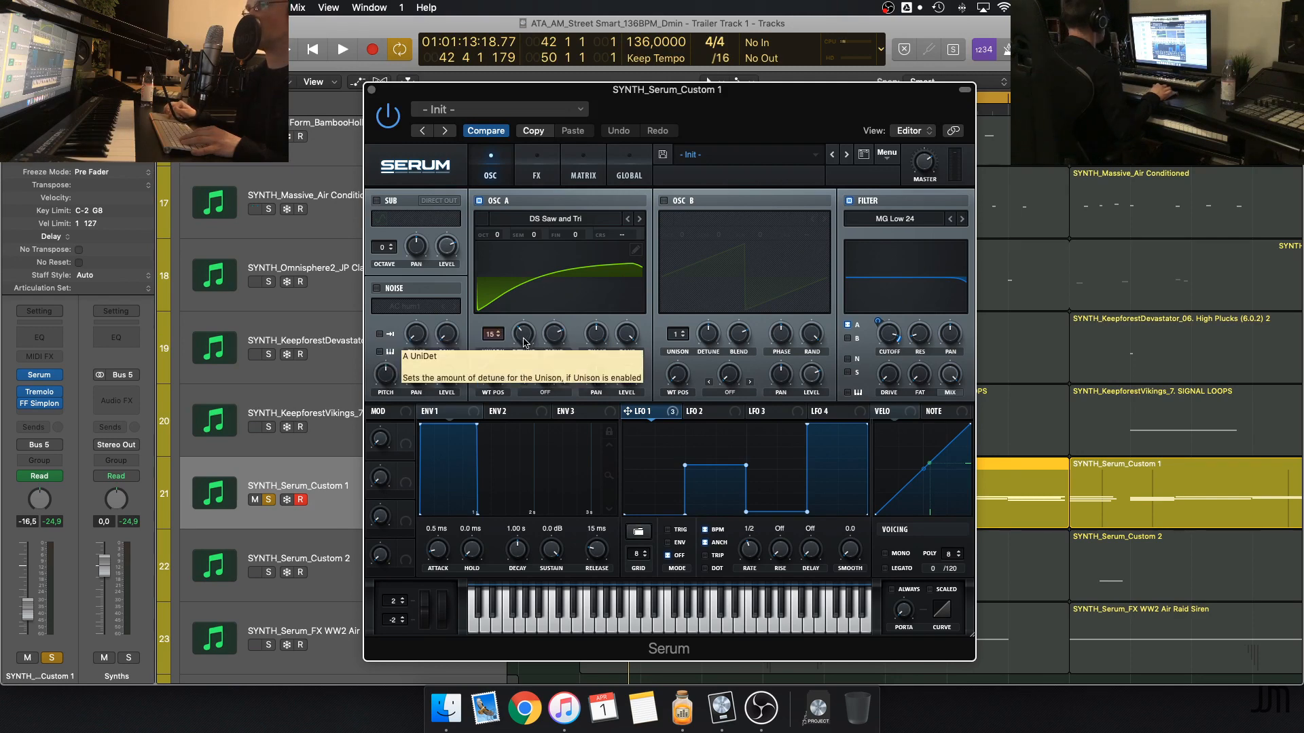
Play the loop with Serum open to watch LFO 1 modulate oscillator A's wavetable, and stop playback
key("space")
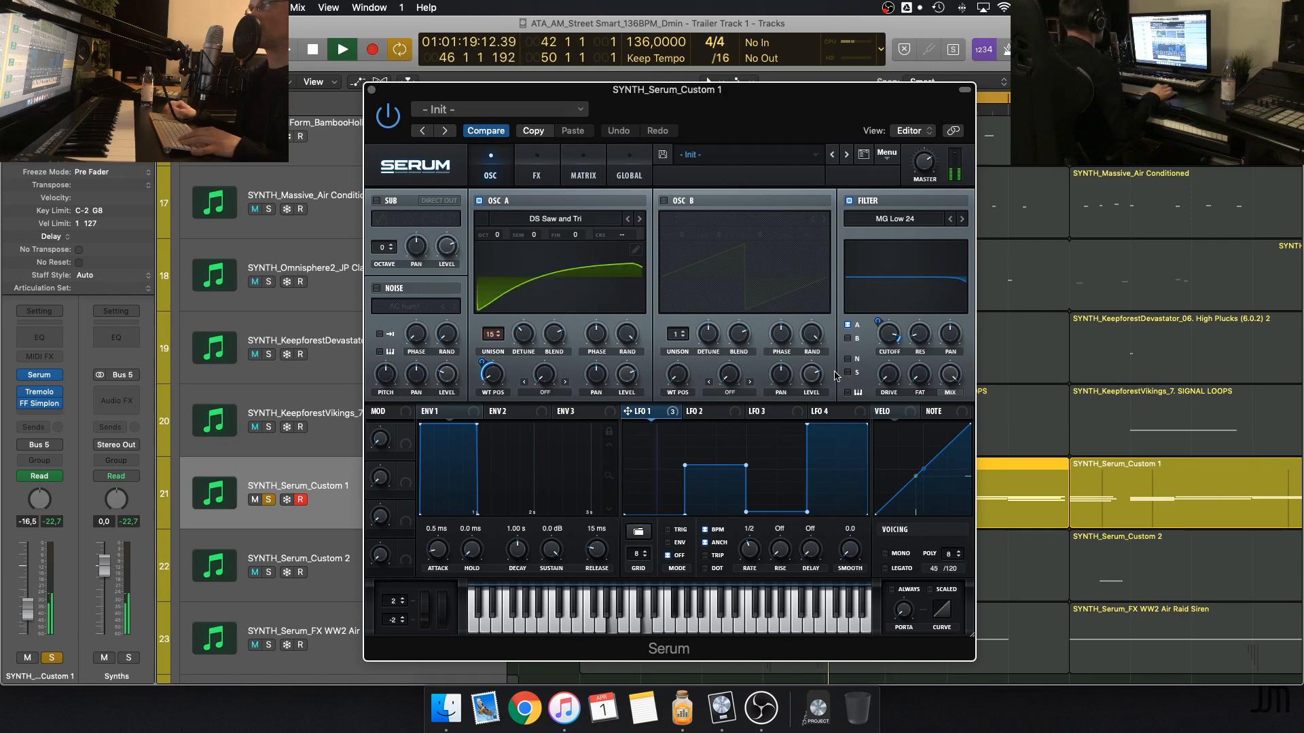
mouse_move(57, 391)
key("space")
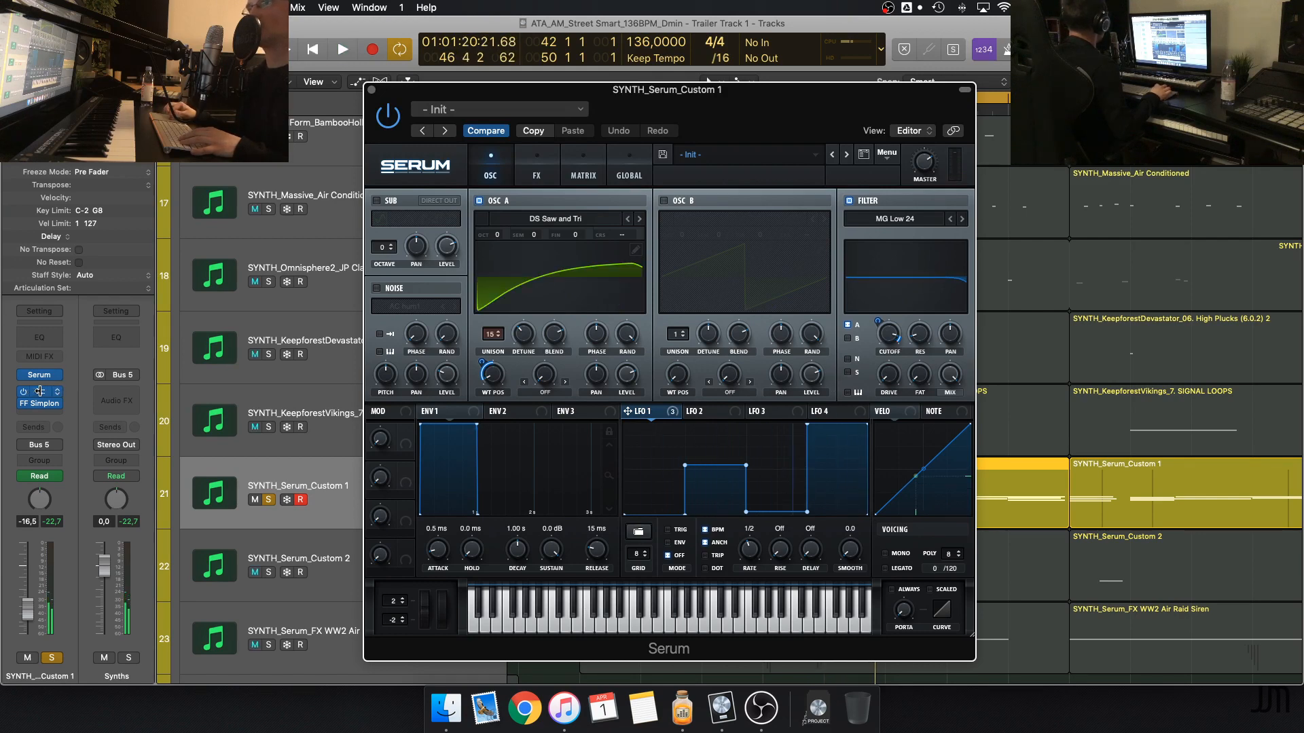
Open the Tremolo effect on SYNTH_Serum_Custom 1, play the loop, and close the Tremolo and Serum windows before stopping playback
left_click(42, 392)
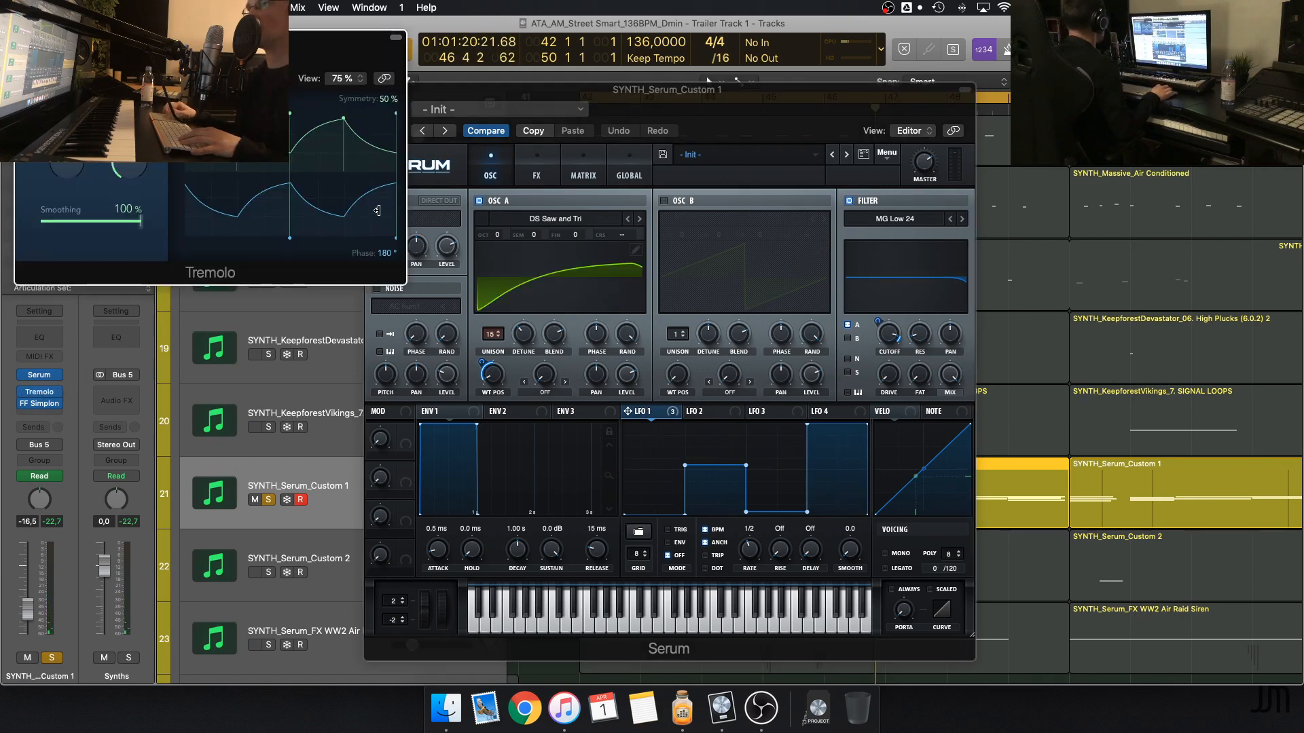
key("space")
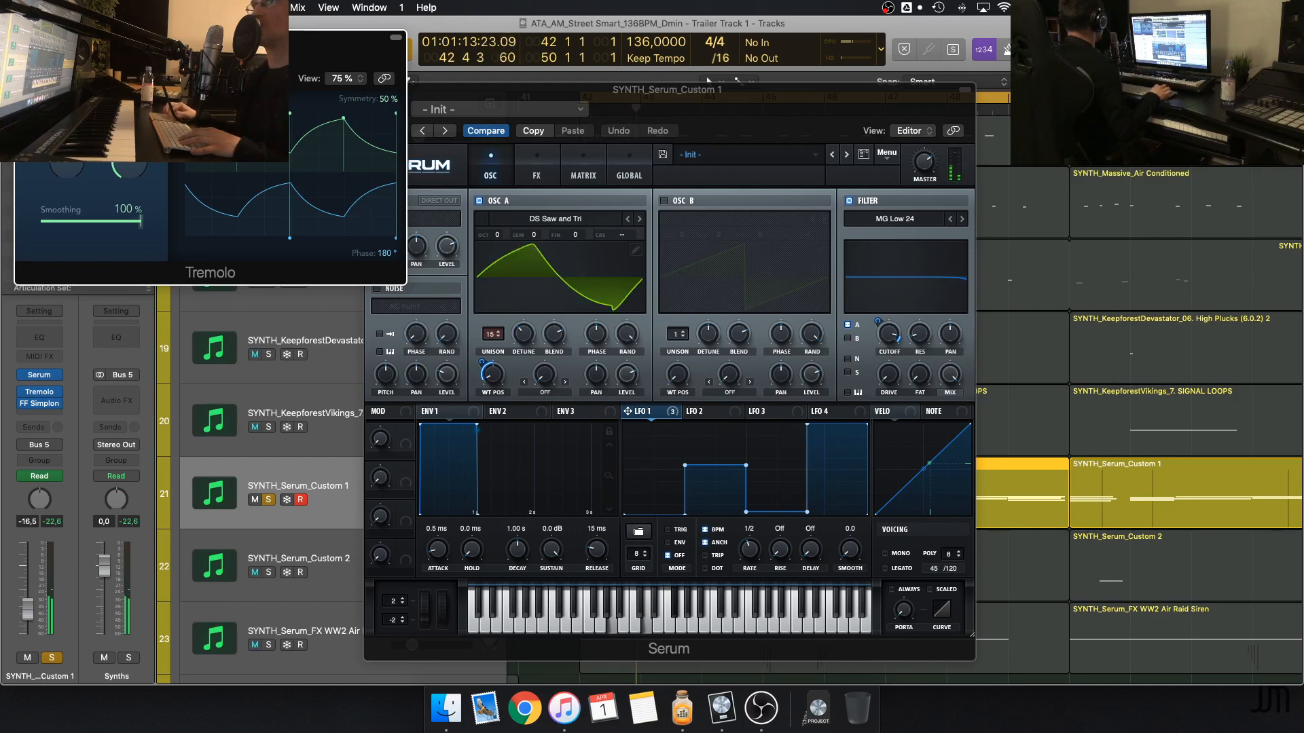
left_click(22, 37)
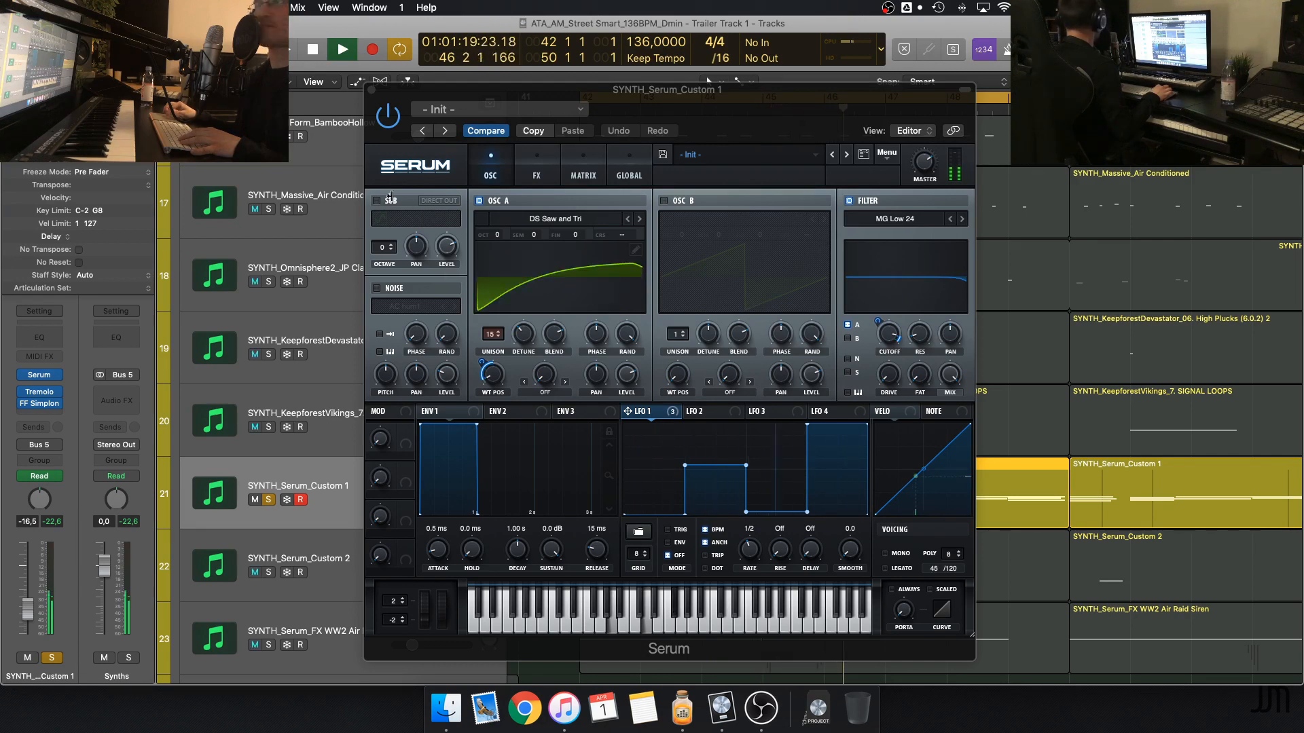
left_click(371, 90)
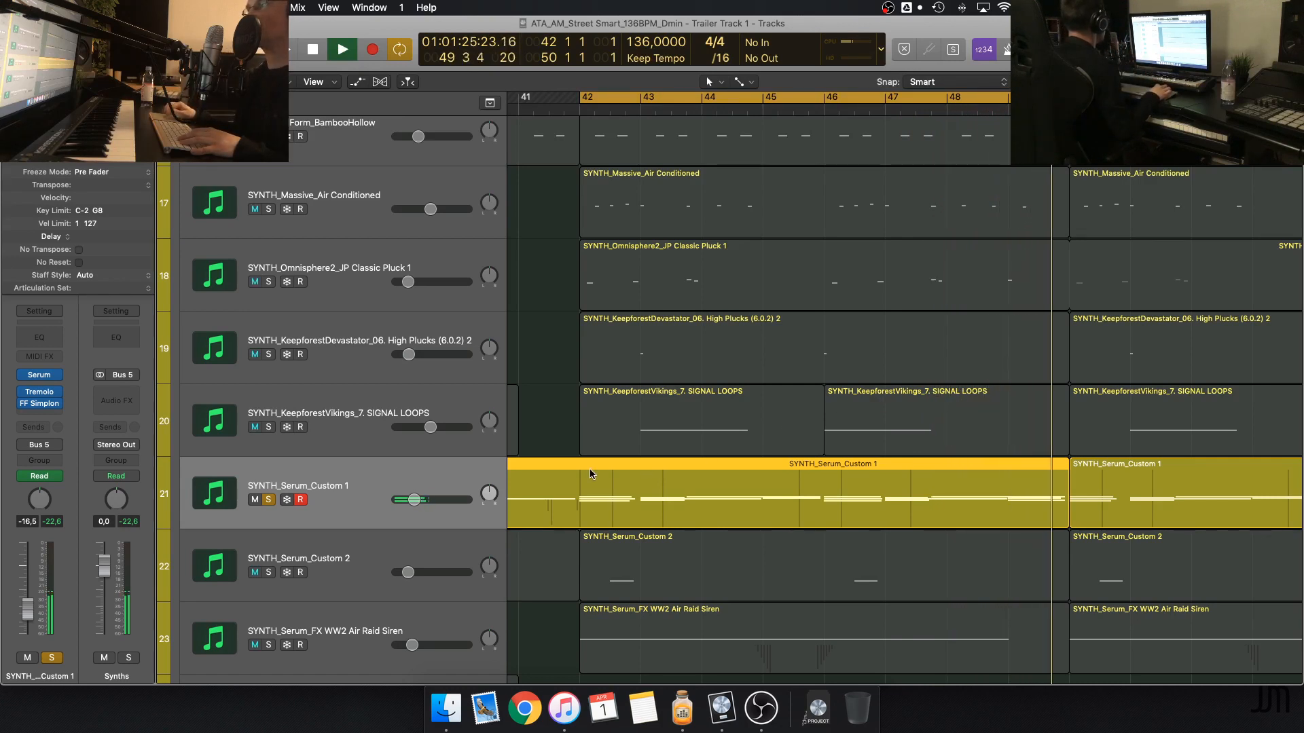
key("space")
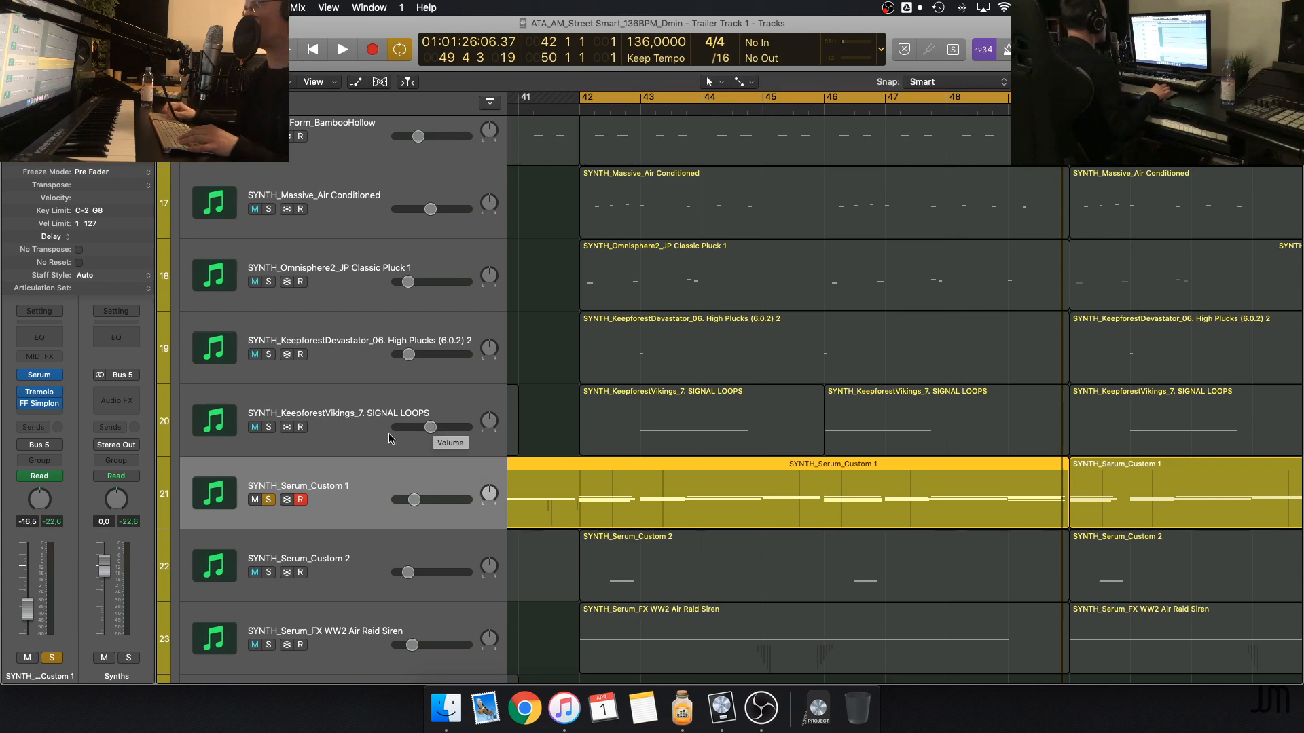
Take SYNTH_Serum_Custom 1 out of the solo and open the Serum instrument of SYNTH_Serum_FX WW2 Air Raid Siren
left_click(269, 500)
scroll(270, 503, "down", 5)
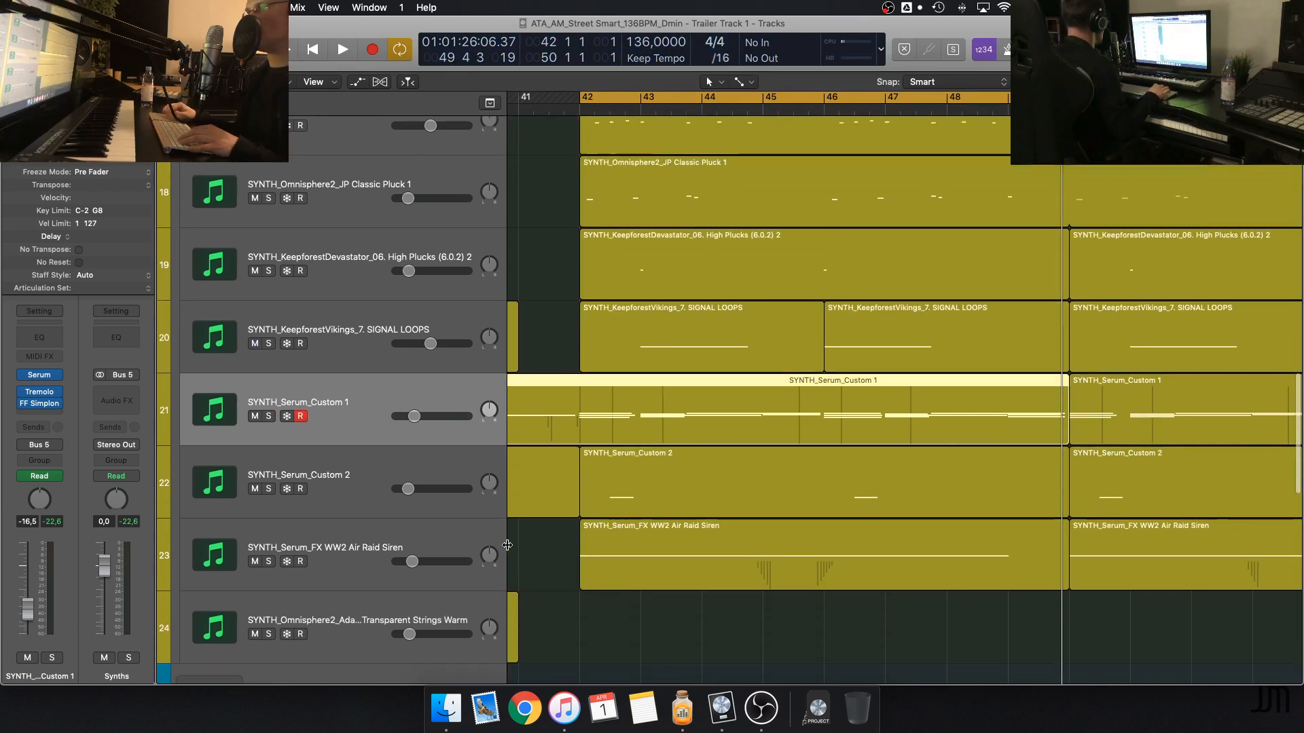
left_click(270, 503)
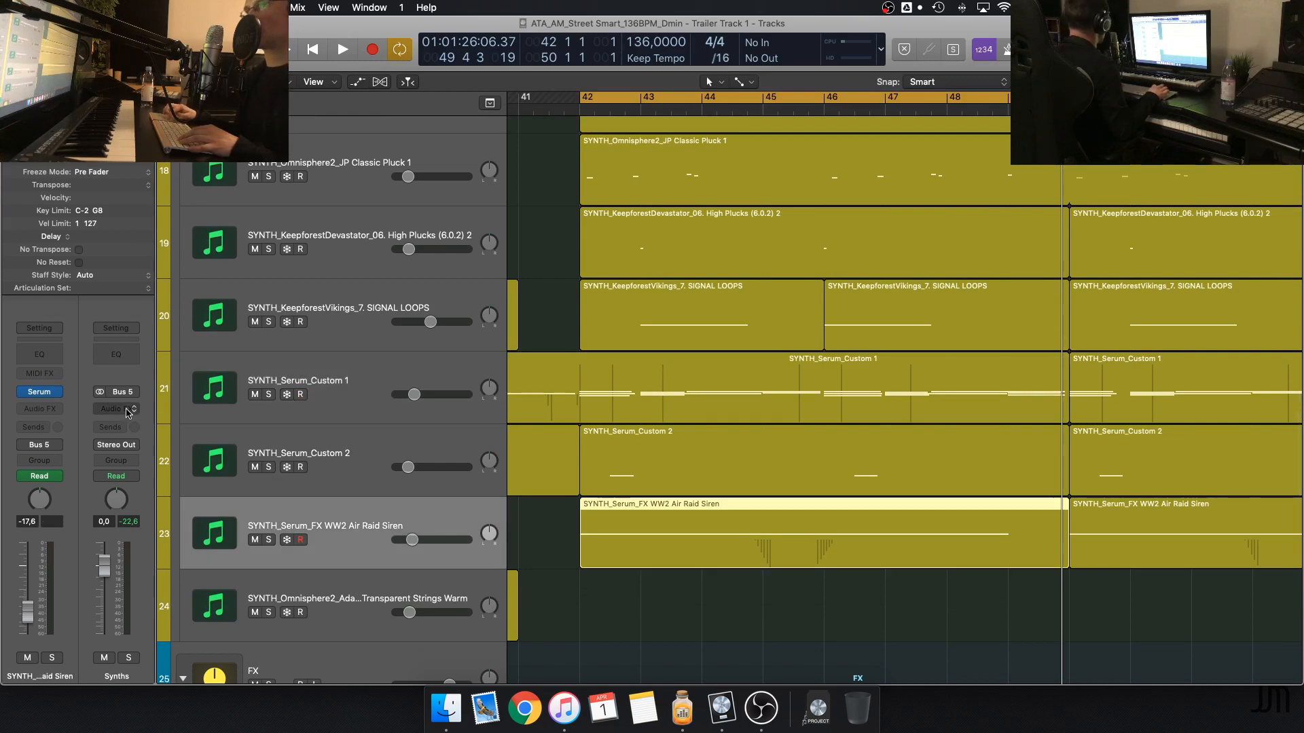
left_click(41, 394)
left_click_drag(402, 41, 578, 56)
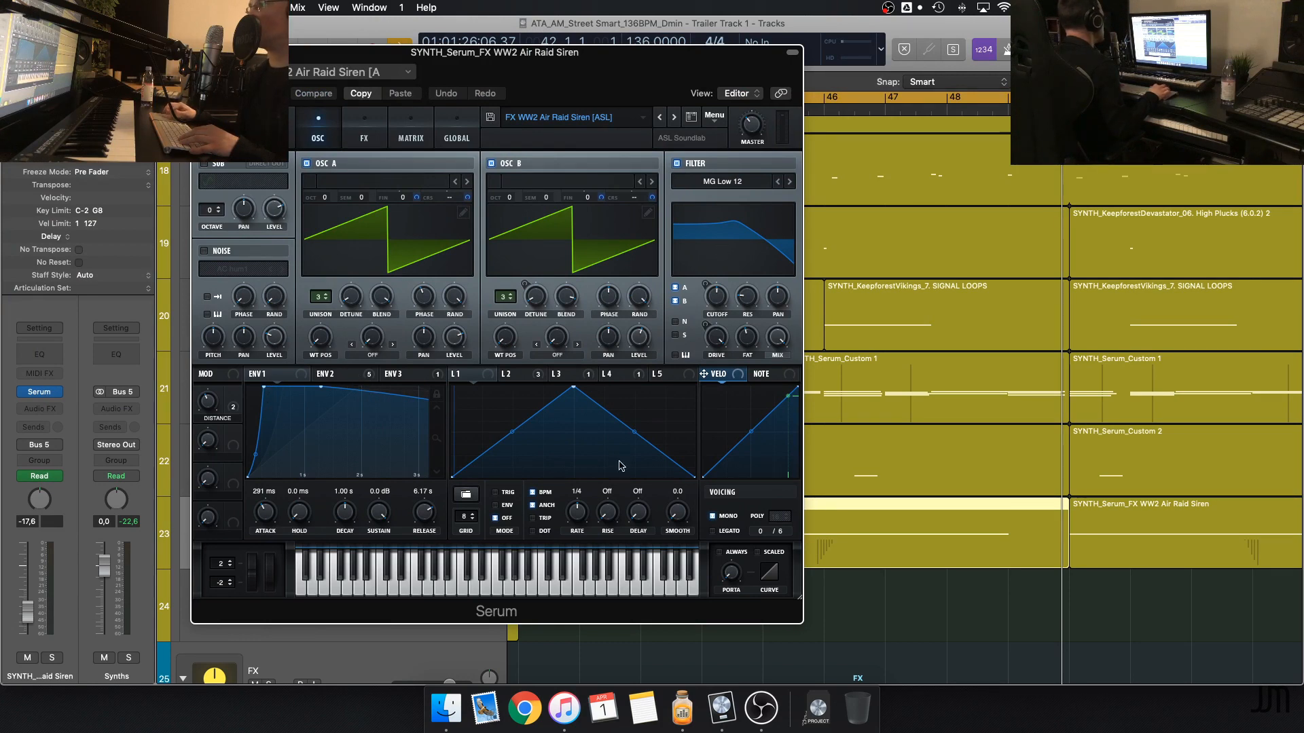
left_click_drag(362, 61, 620, 59)
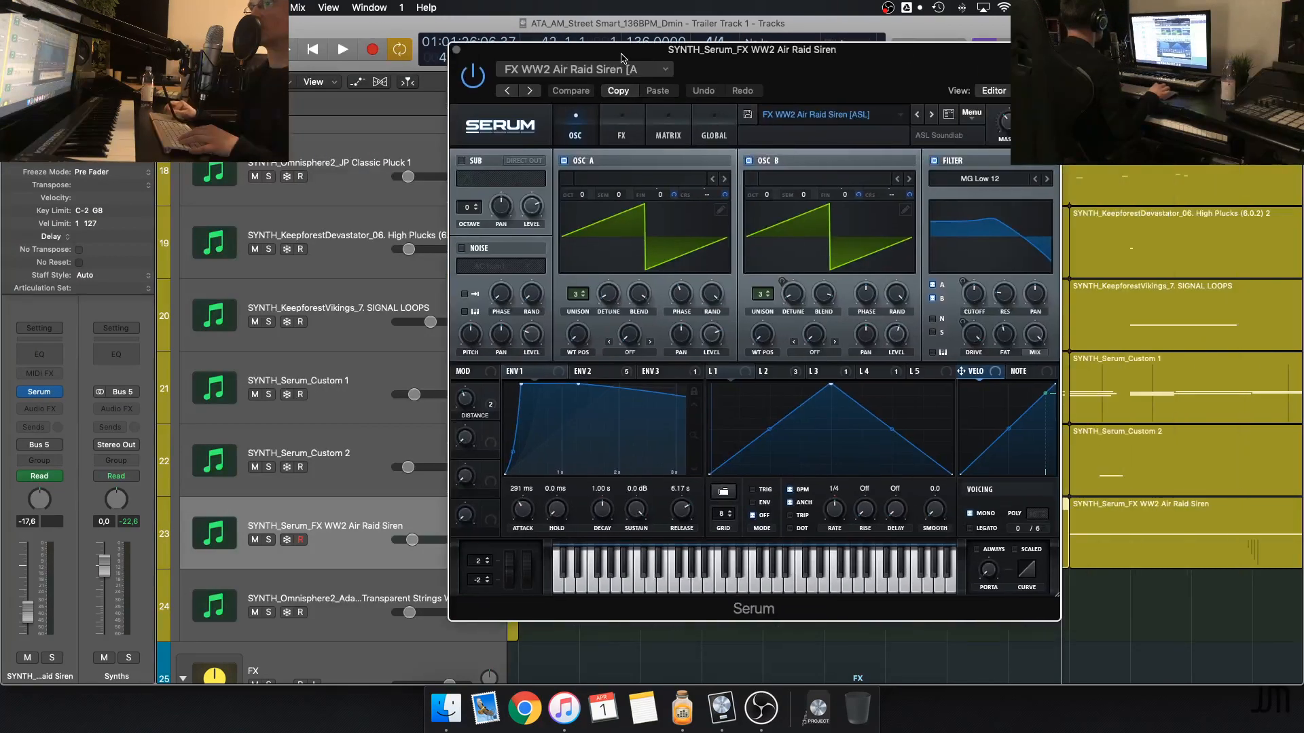
Solo the WW2 Air Raid Siren track and play it while inspecting its LFO 3 and LFO 1 in Serum
key("s")
key("space")
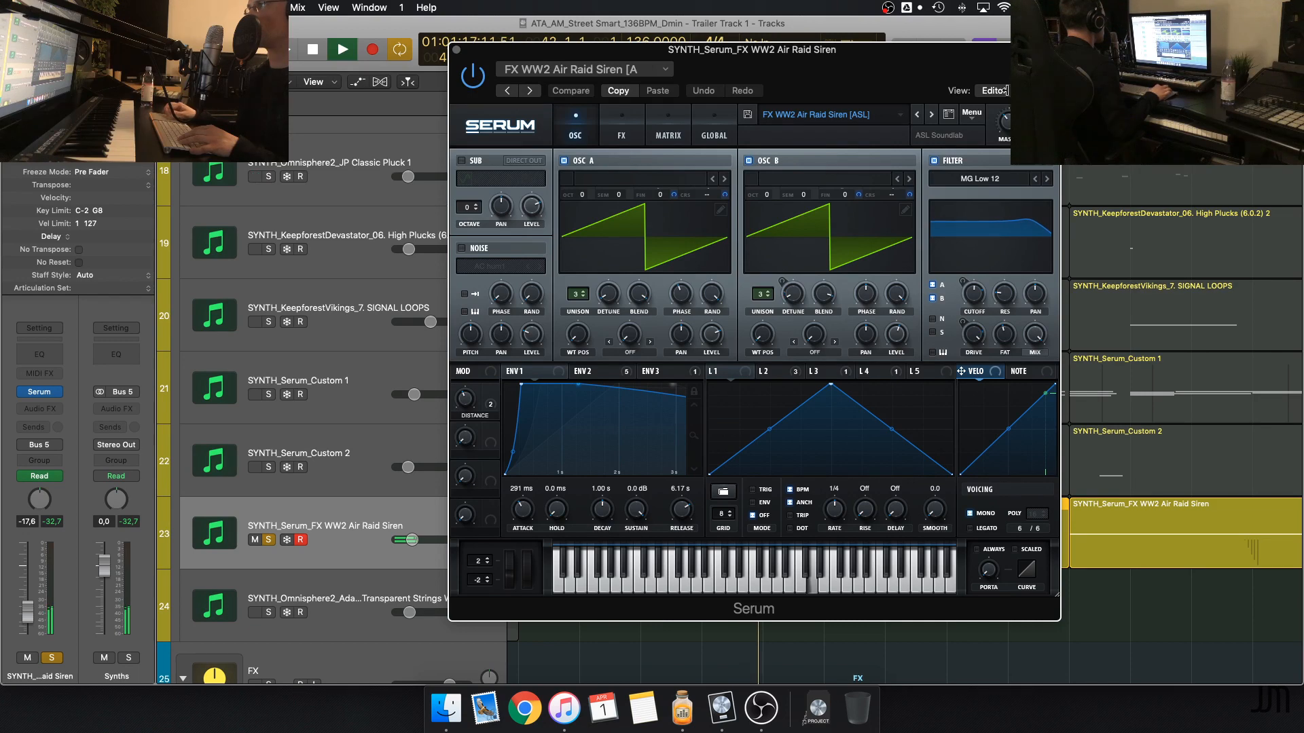
left_click_drag(951, 53, 921, 75)
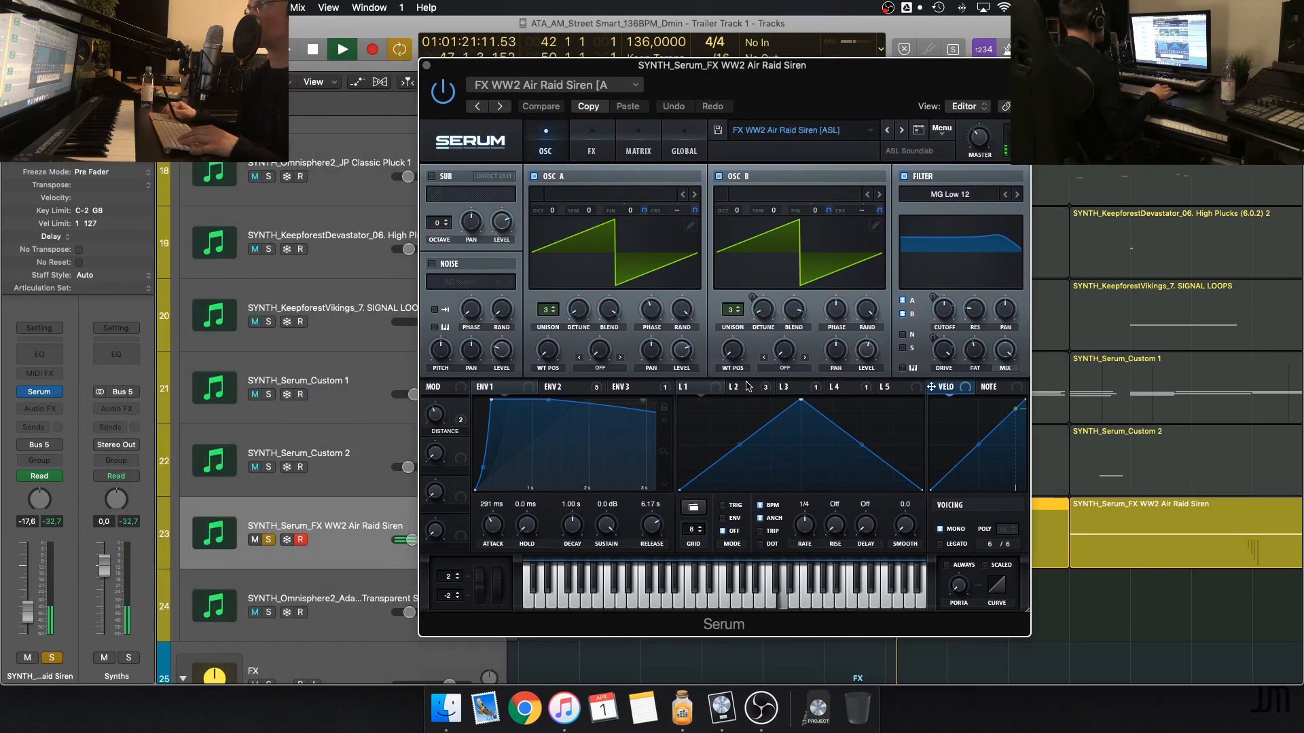
left_click(786, 386)
left_click(684, 386)
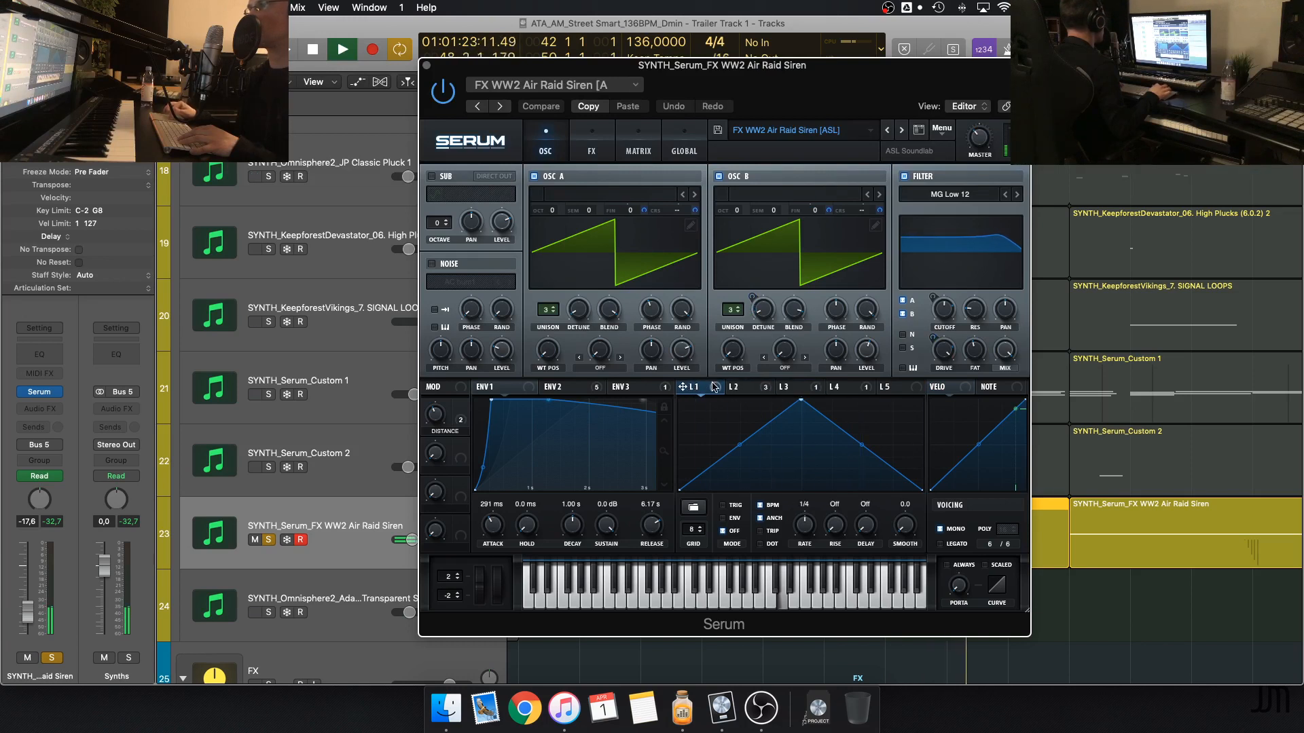
key("space")
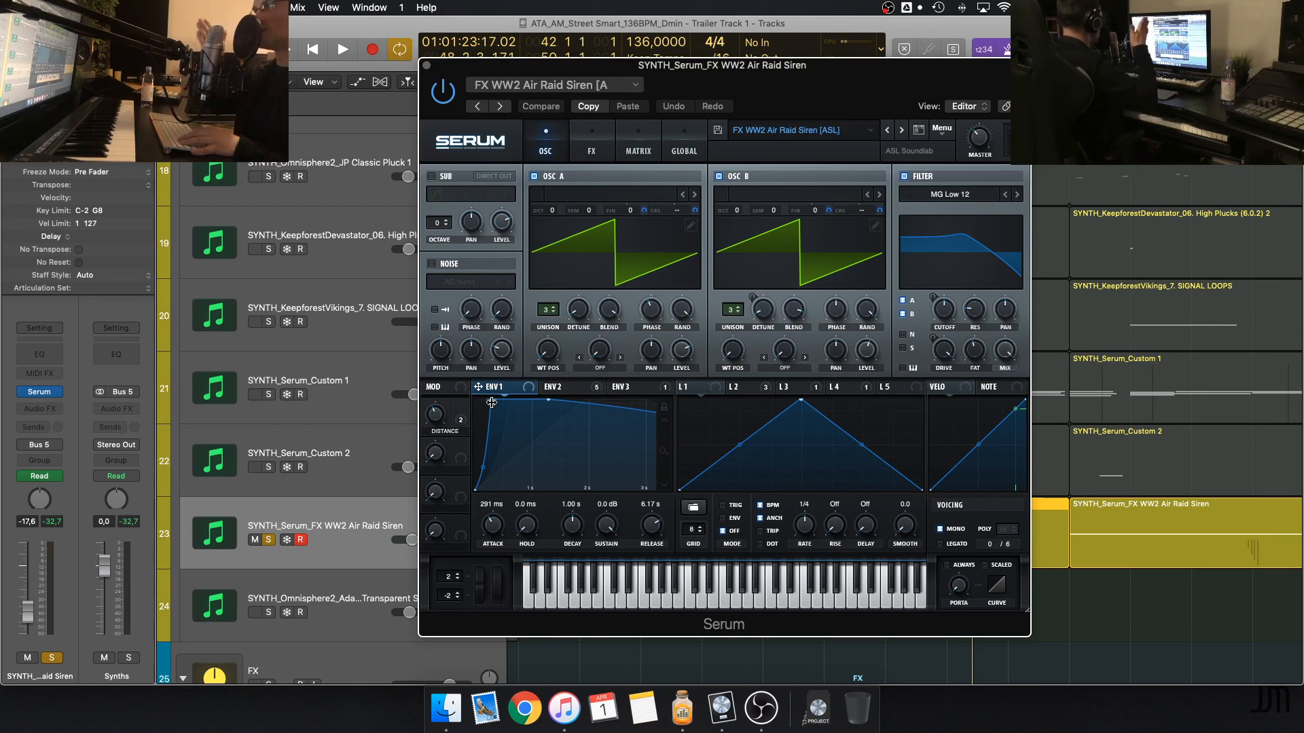
Play short passages of the siren while examining envelope 2 in Serum, and close the instrument window
key("space")
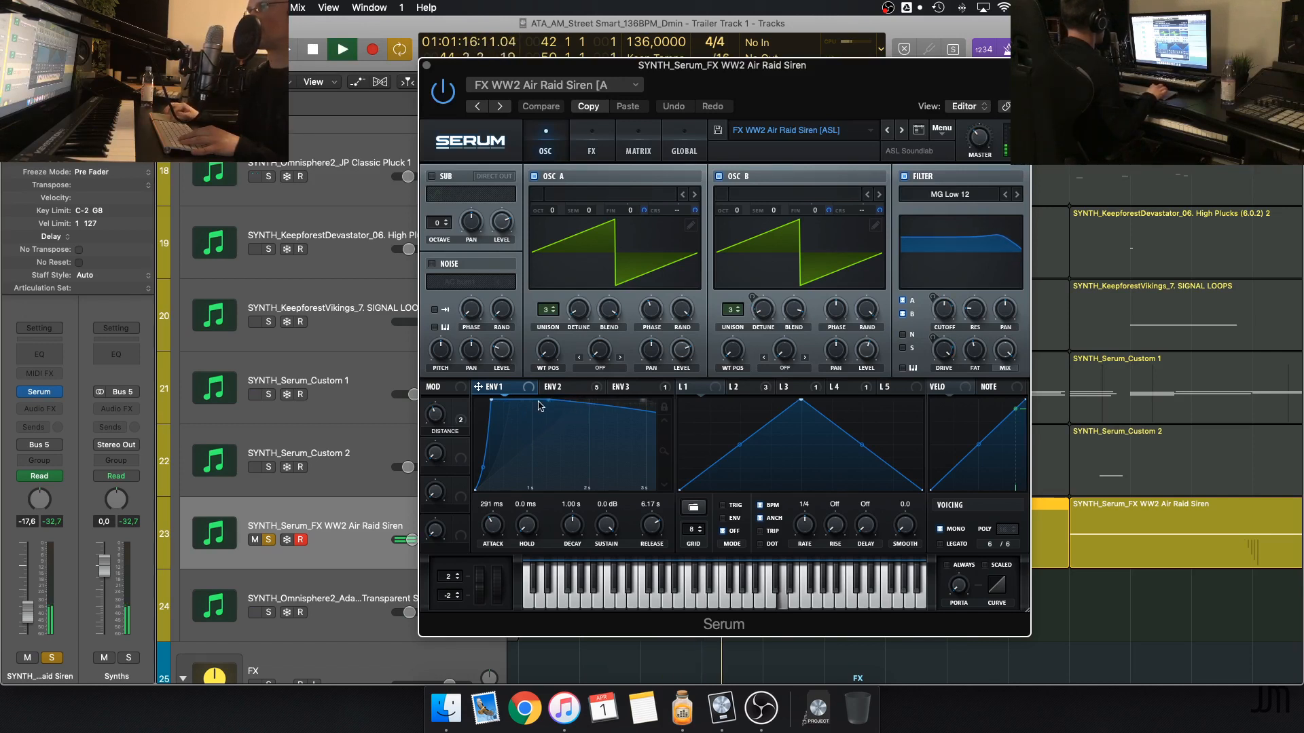
left_click(576, 392)
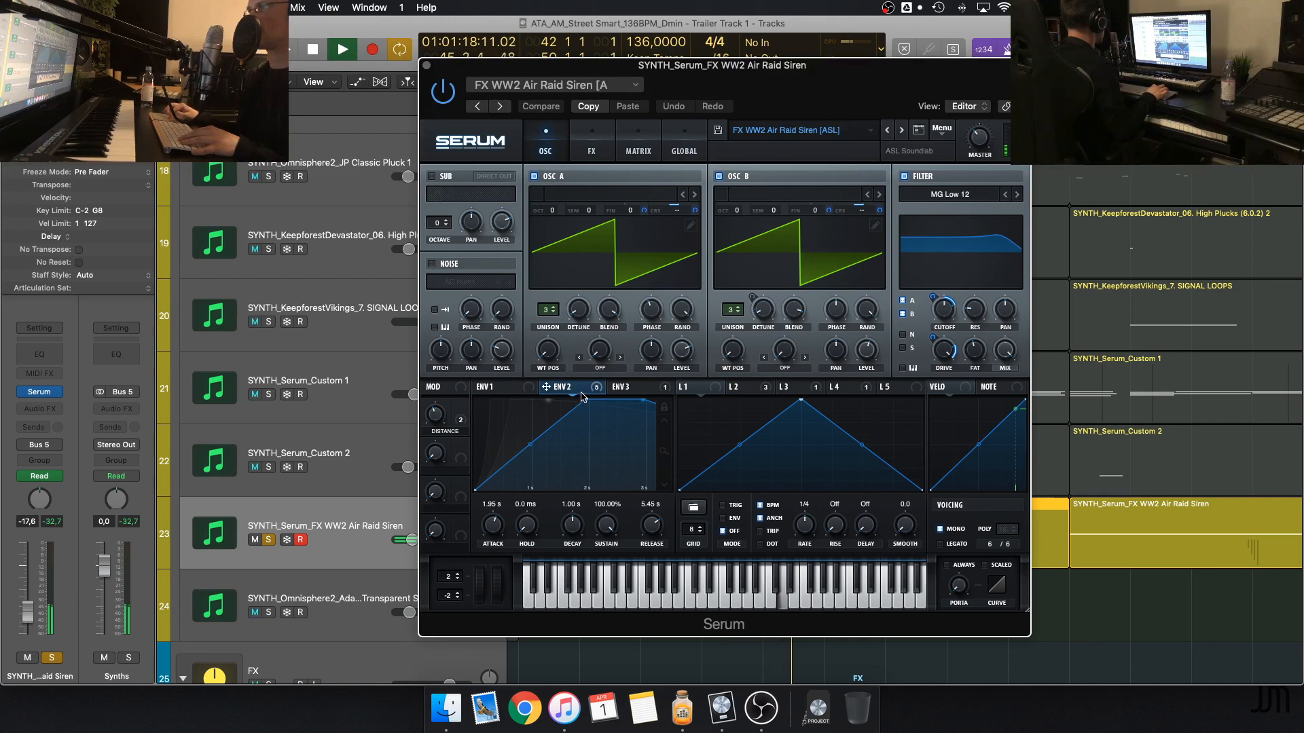
key("space")
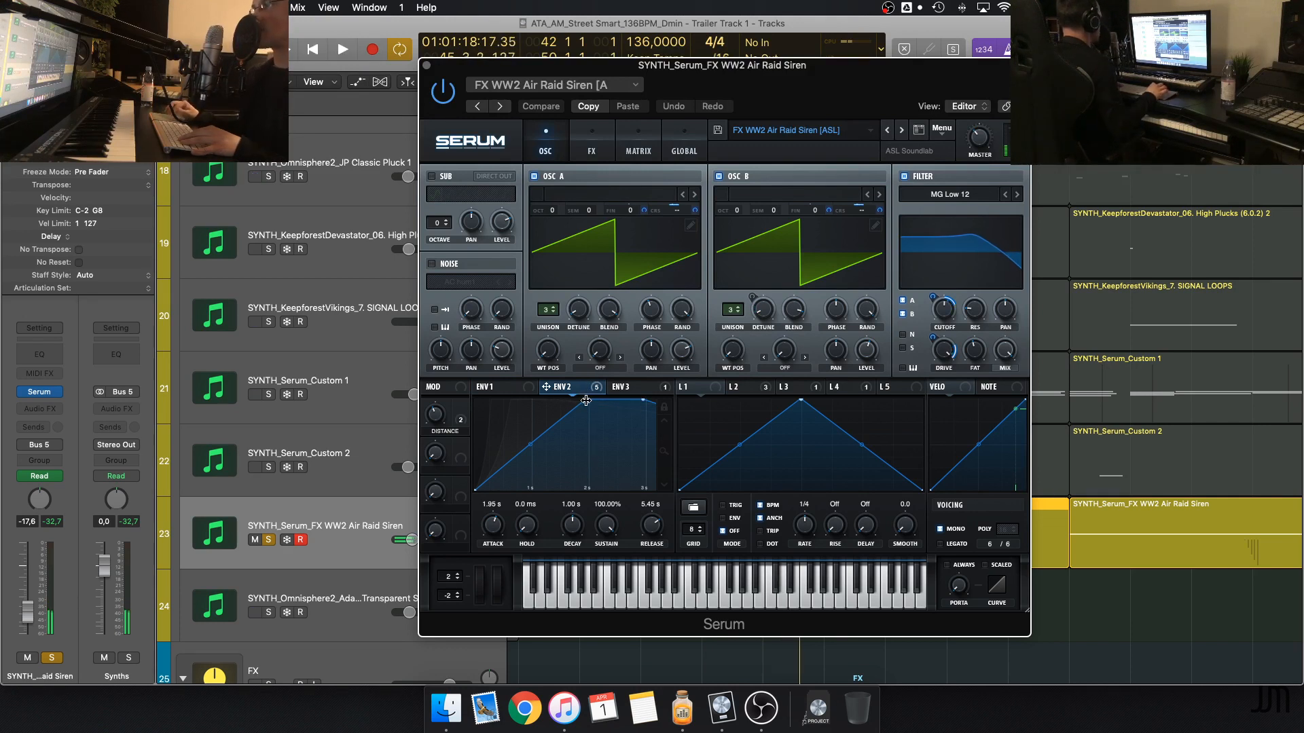
key("space")
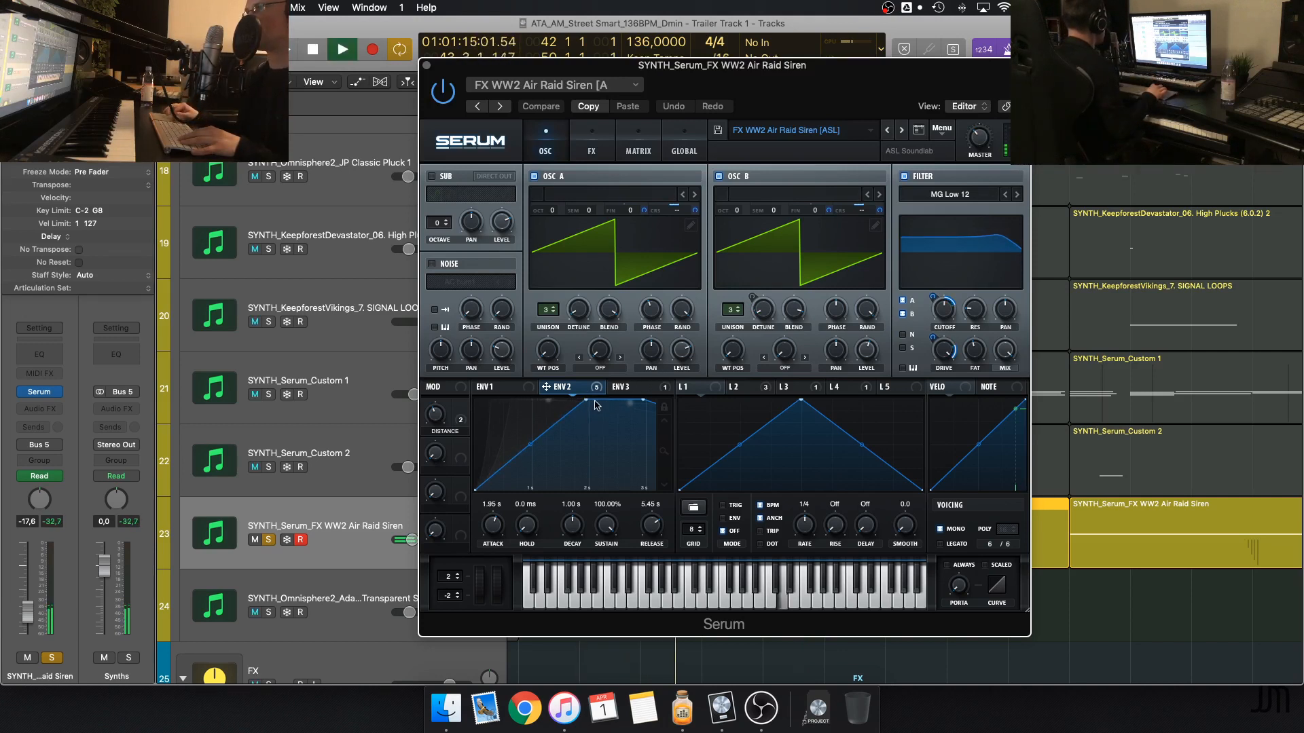
key("space")
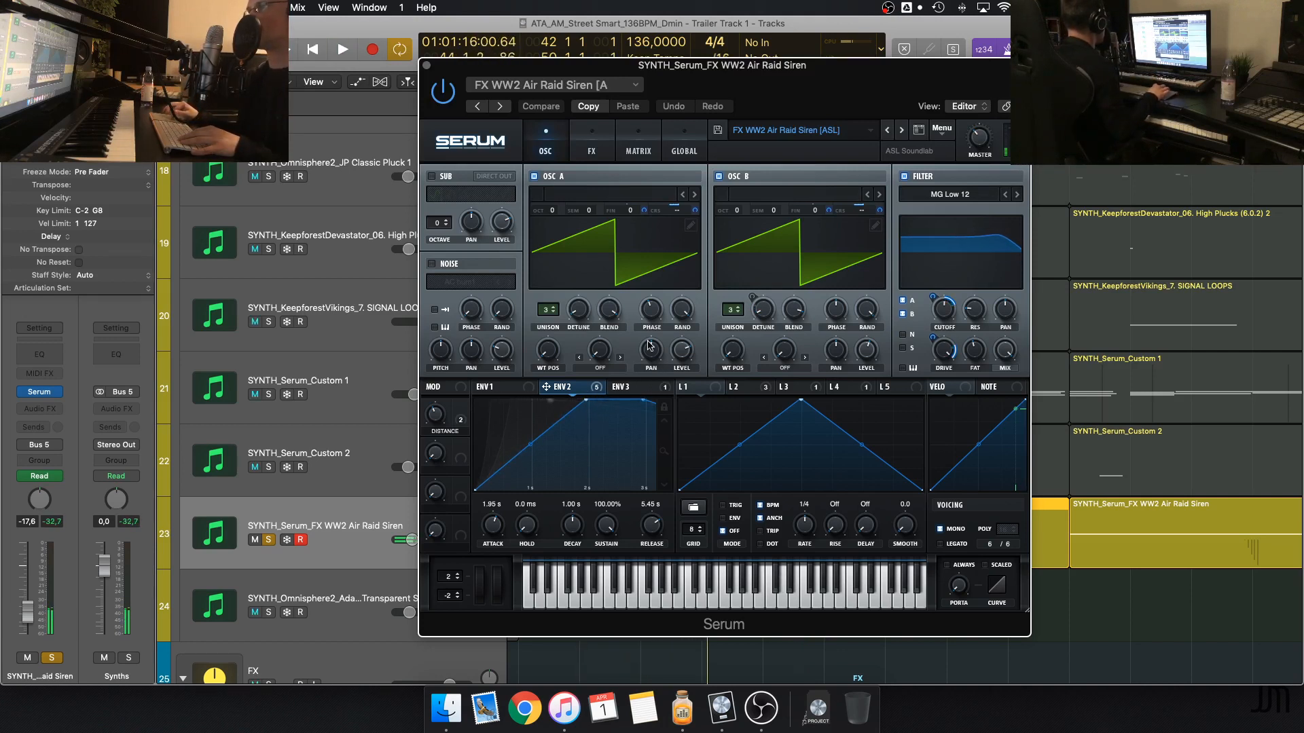
left_click(425, 66)
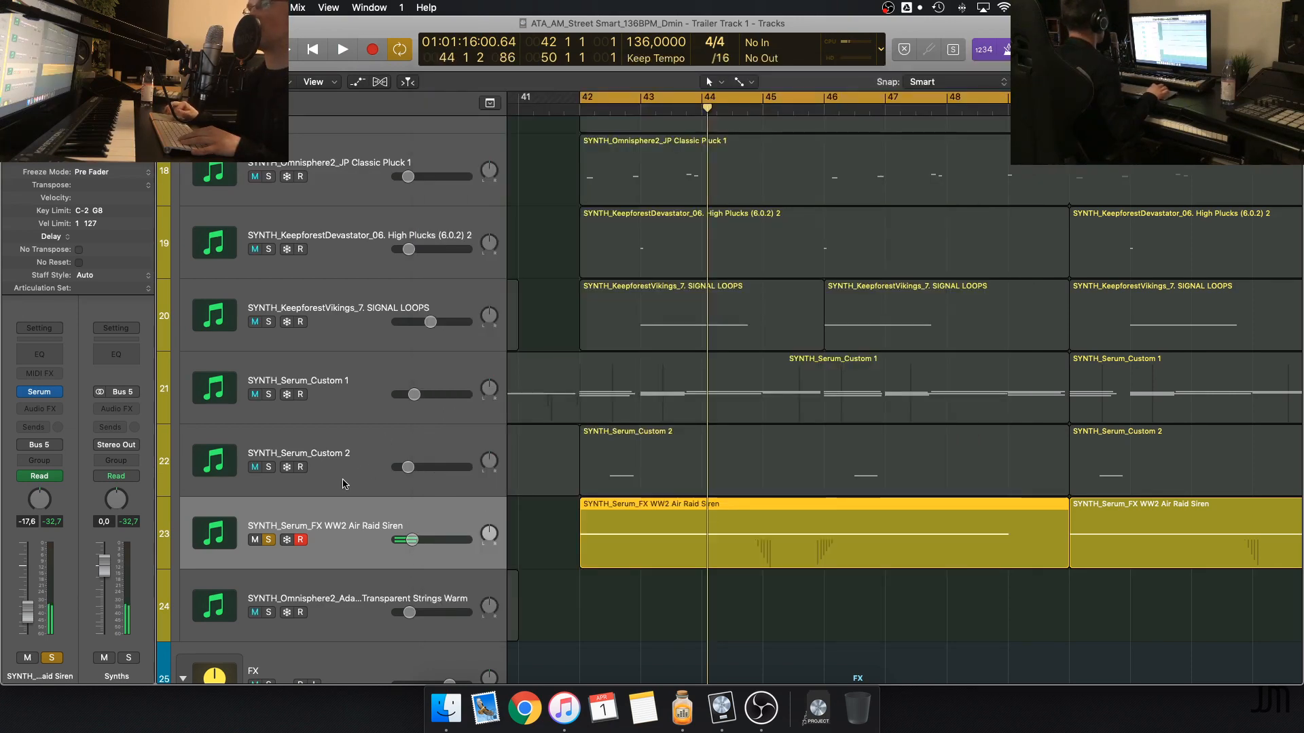
Solo SYNTH_Serum_Custom 2 in place of the Air Raid Siren and open its Serum instrument
left_click(365, 470)
left_click(268, 467)
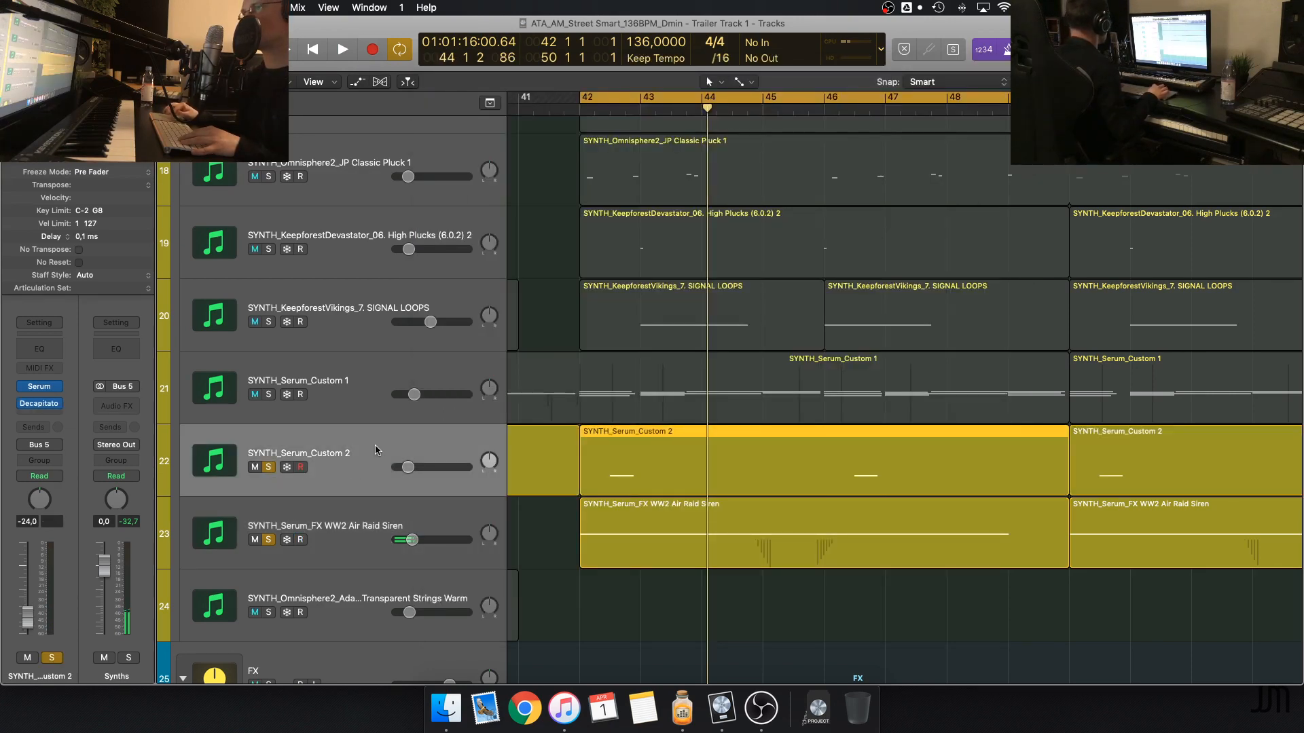
left_click(41, 403)
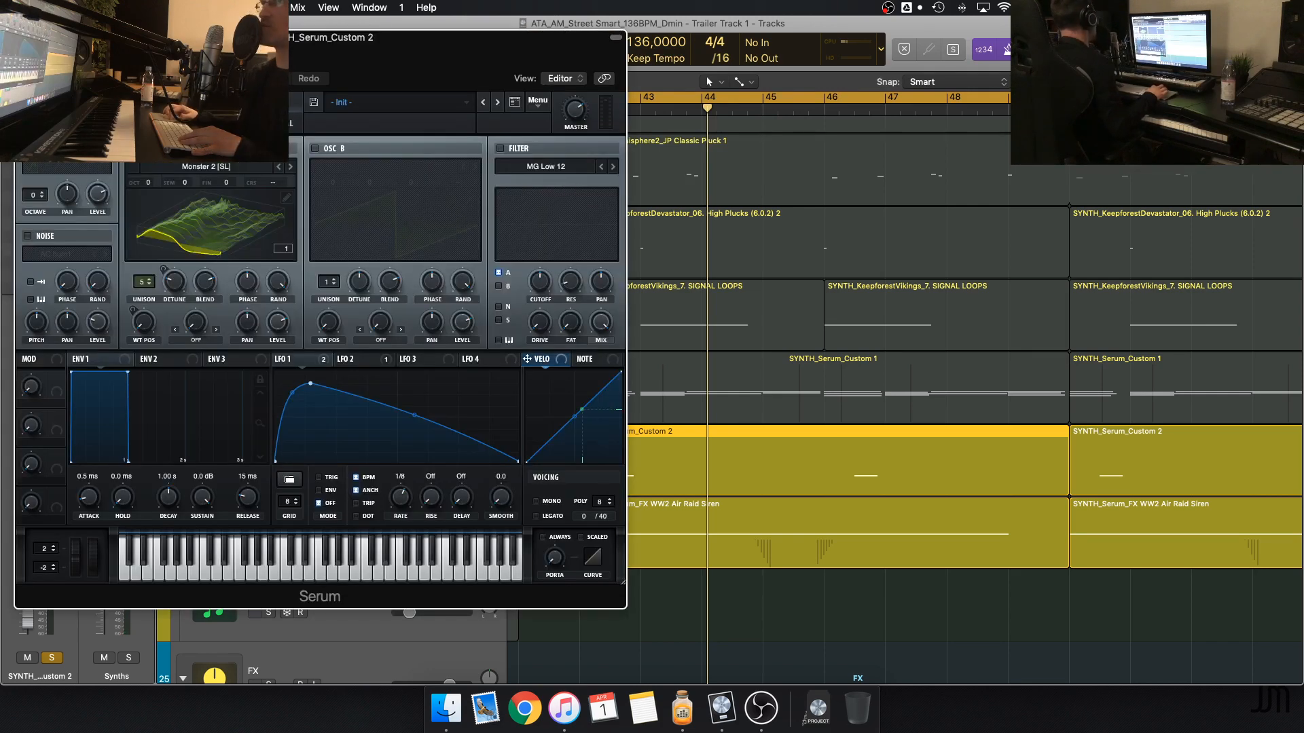
left_click_drag(146, 38, 704, 40)
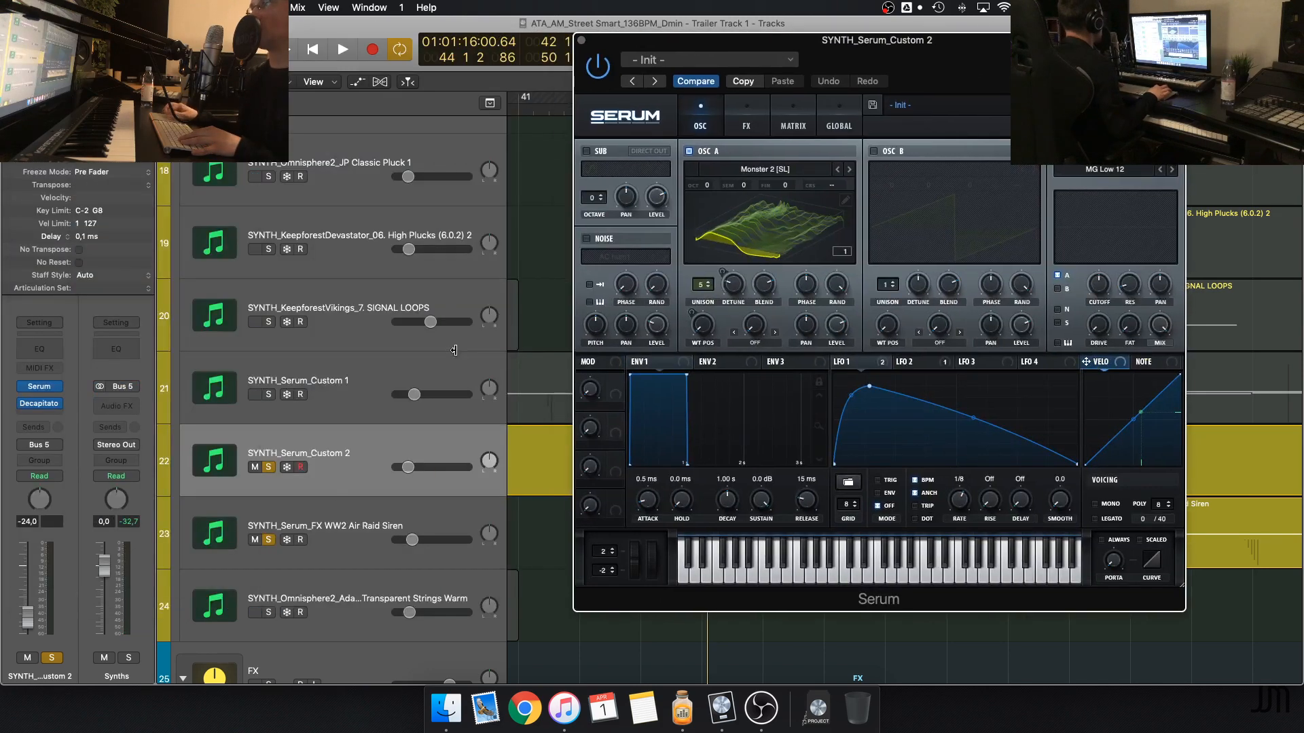
left_click(270, 540)
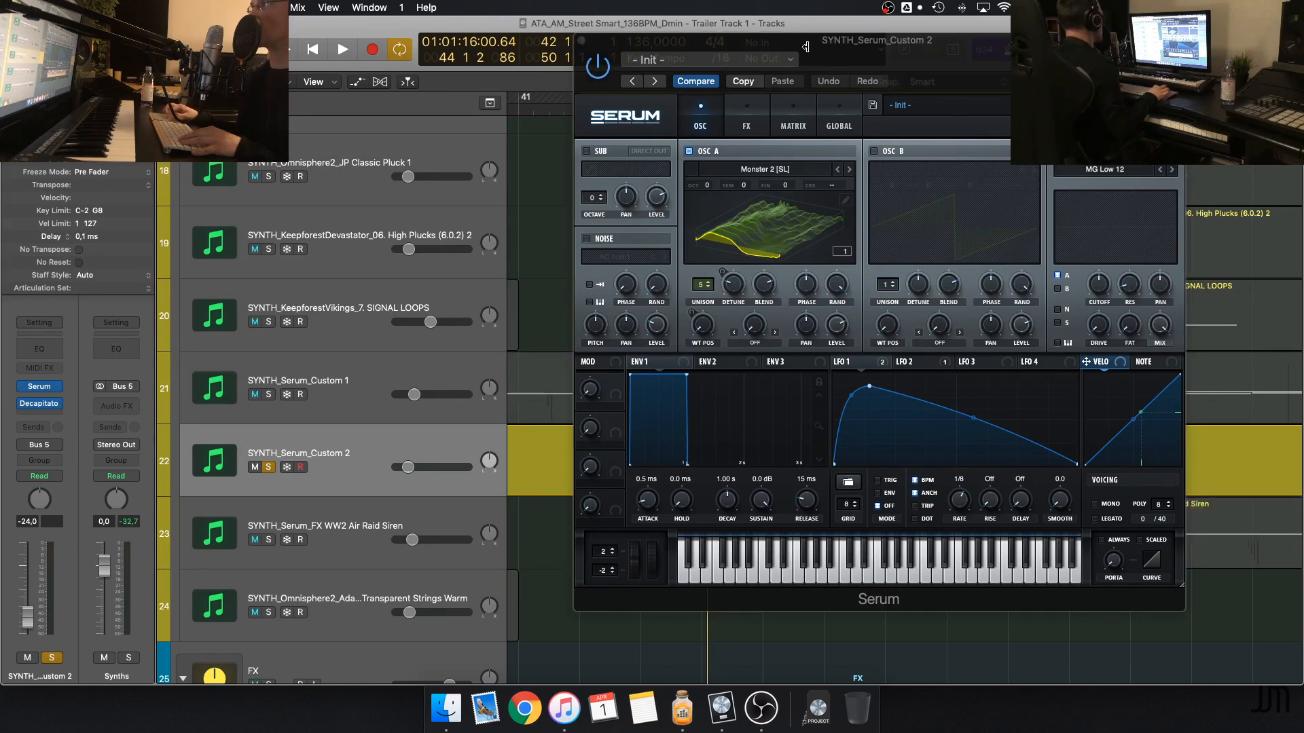
left_click_drag(805, 47, 702, 79)
Play SYNTH_Serum_Custom 2 on its own with Serum open, close the instrument window and stop playback
key("space")
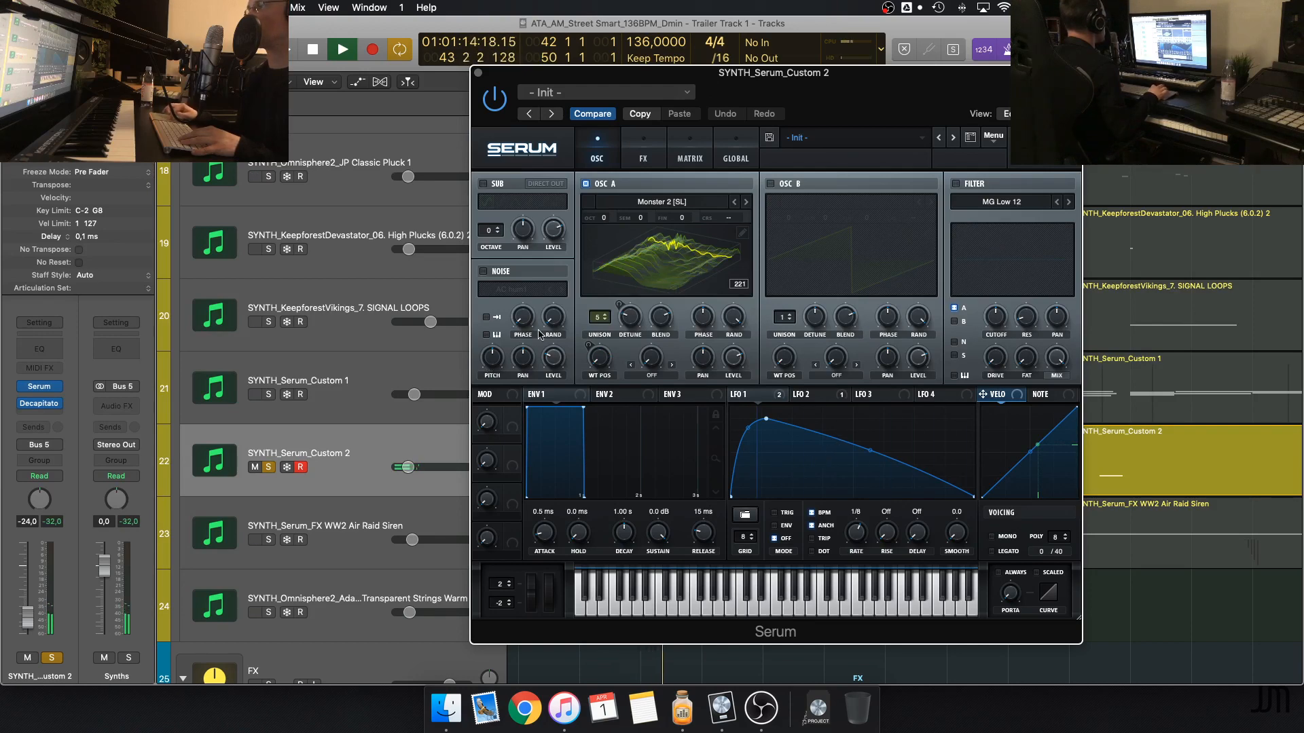
key("space")
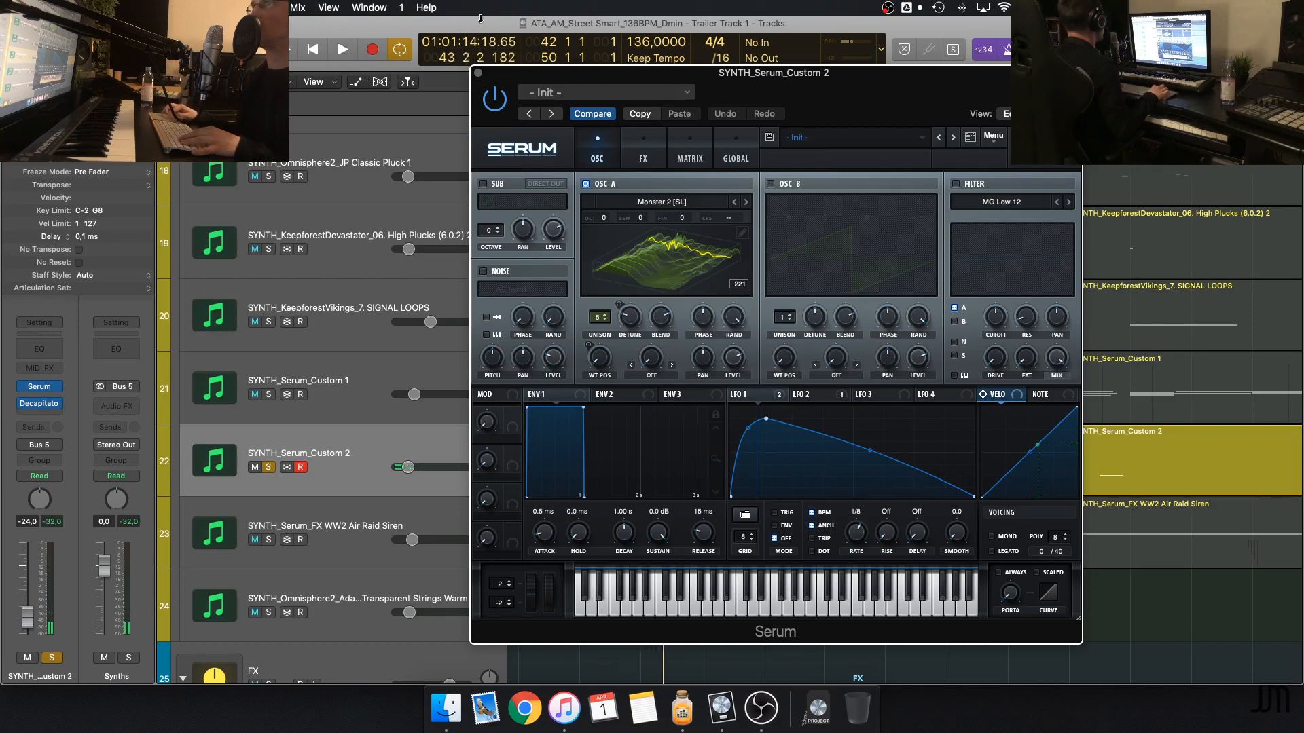
left_click(478, 73)
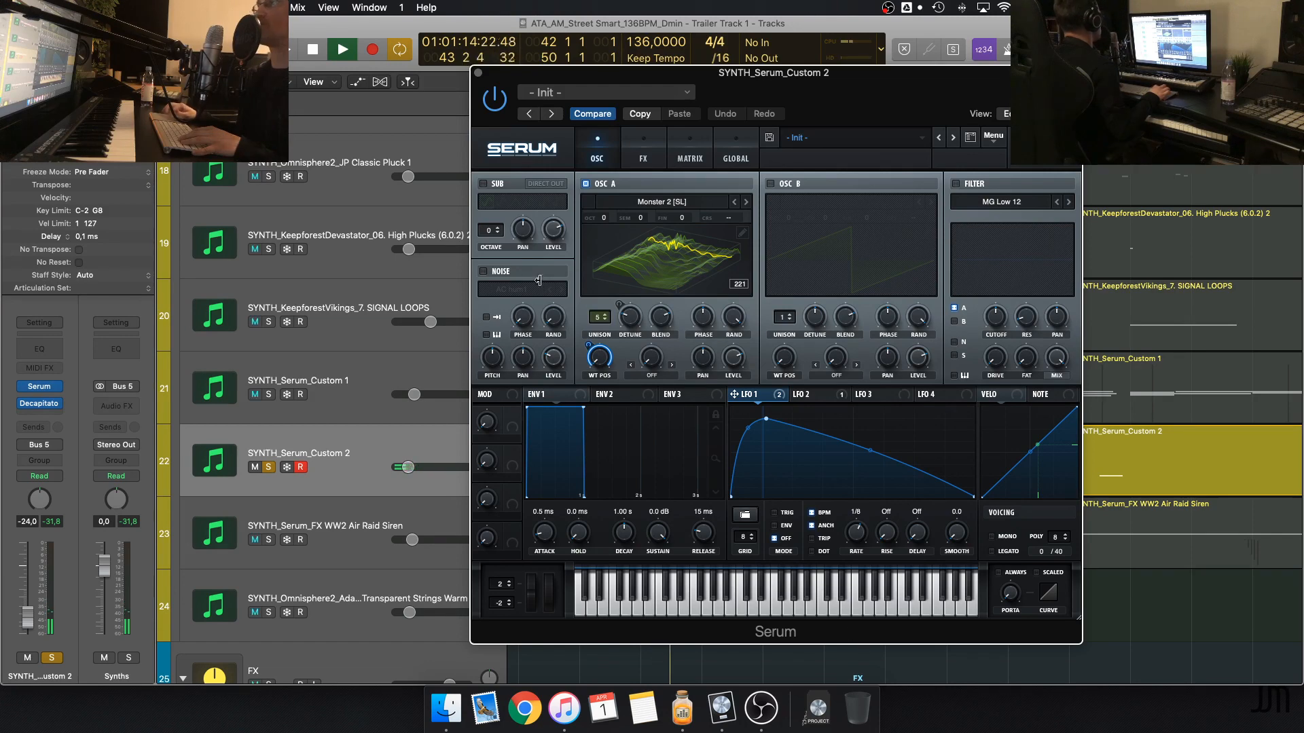
left_click(476, 72)
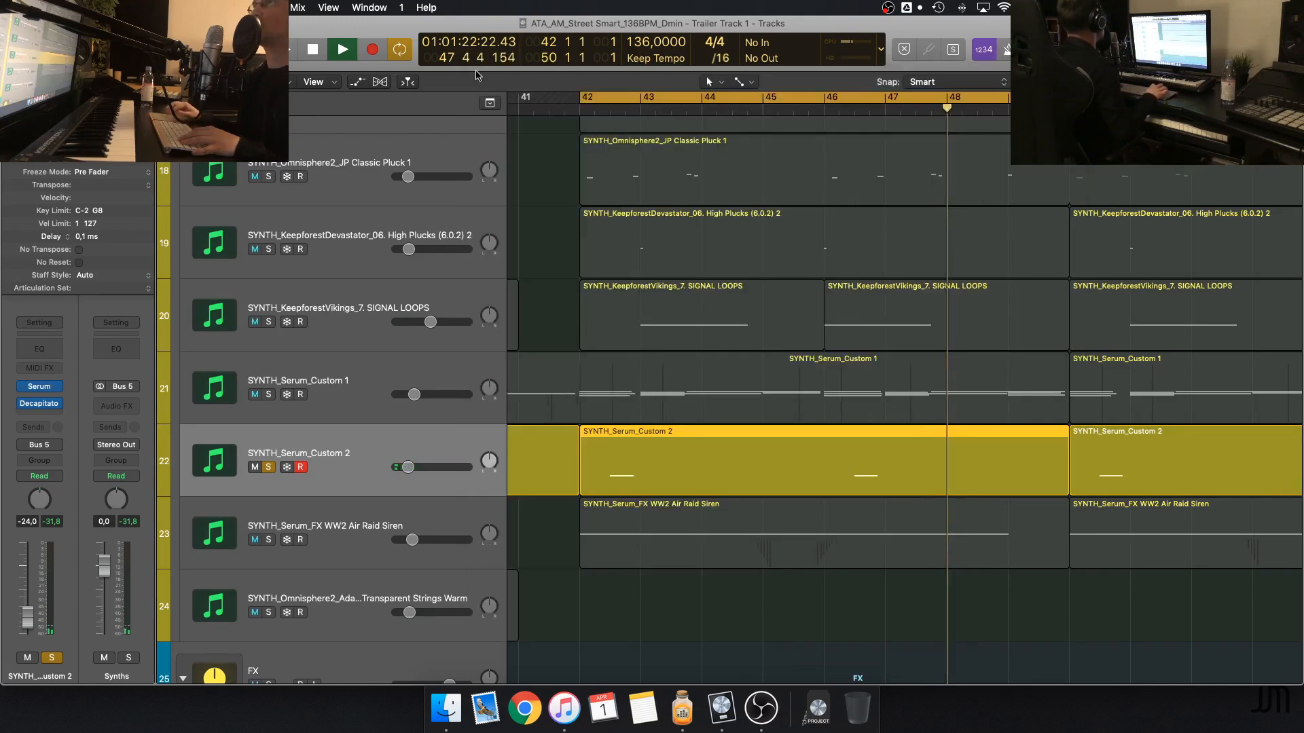
key("space")
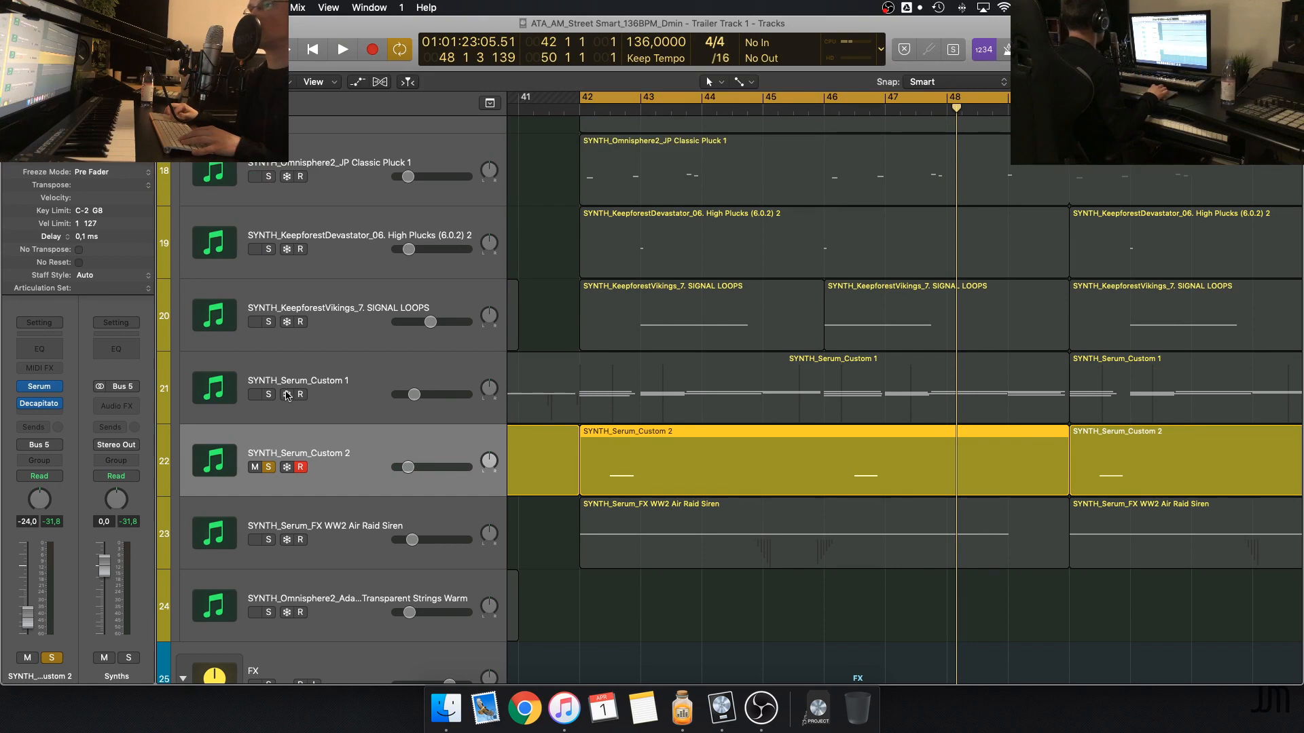
Add SYNTH_Serum_Custom 1, the WW2 Air Raid Siren, SIGNAL LOOPS and High Plucks (6.0.2) 2 to the soloed tracks
left_click(270, 395)
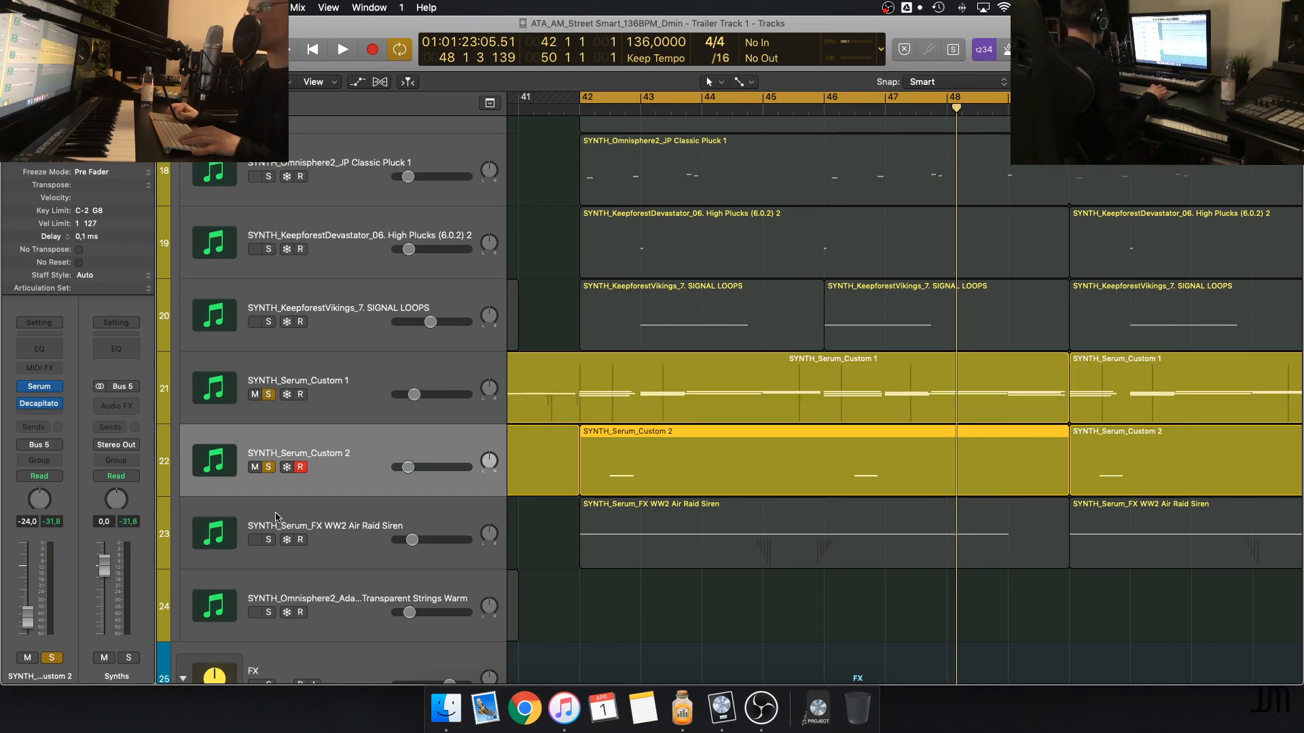
left_click(269, 539)
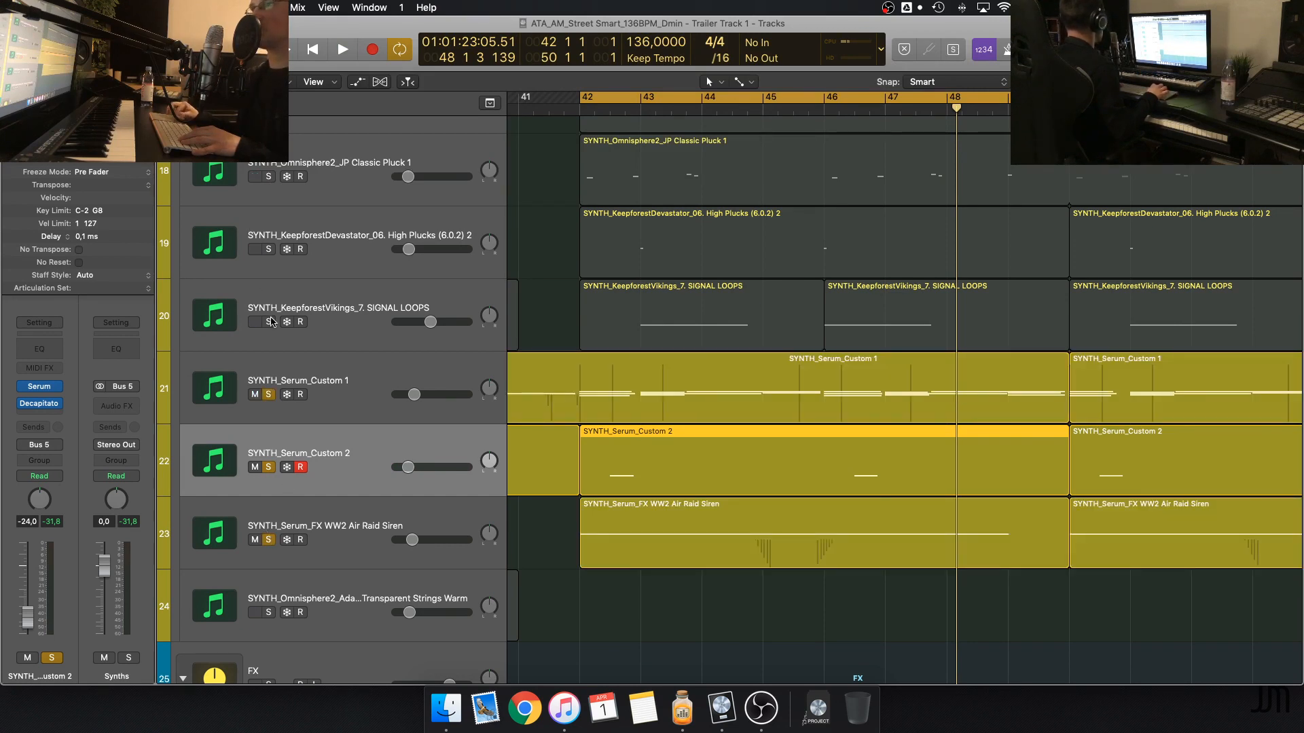
left_click(270, 322)
left_click(269, 250)
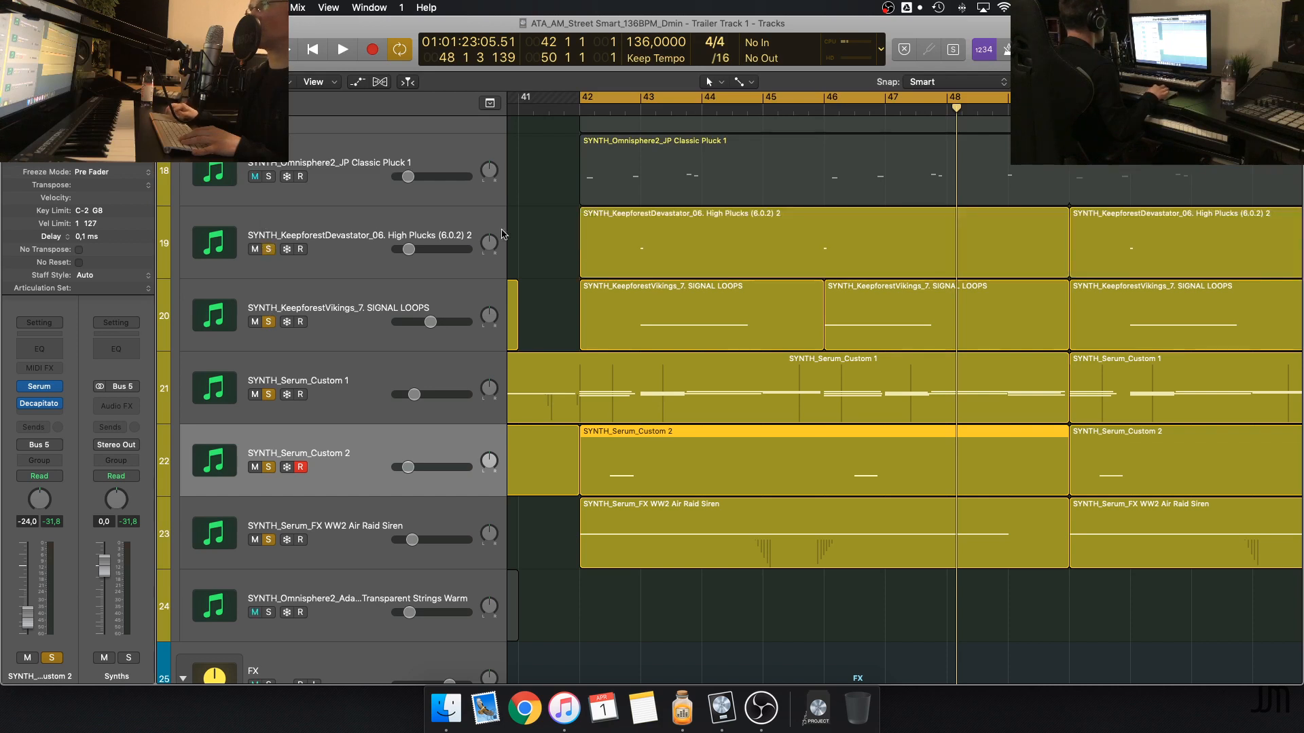
Play the soloed synth layers together from the start of the cycle at bar 42, pausing once and resuming playback
scroll(538, 228, "up", 1)
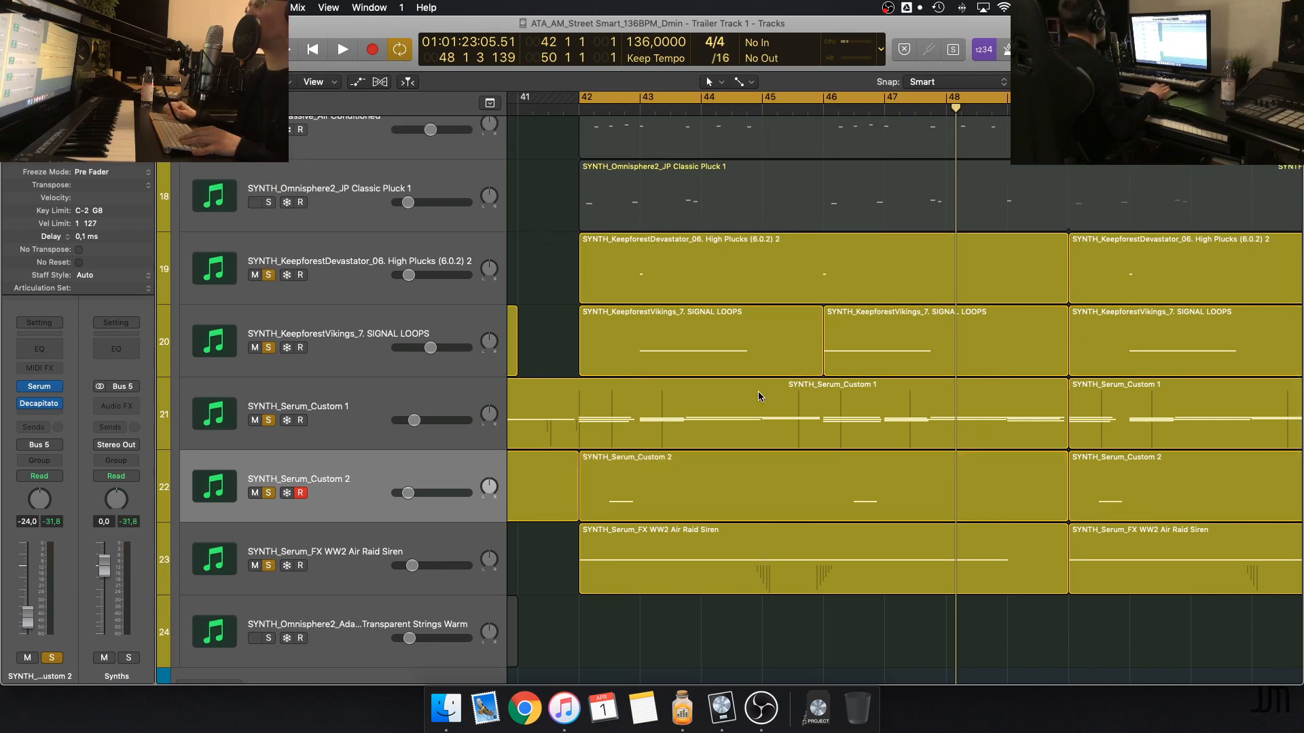
key("space")
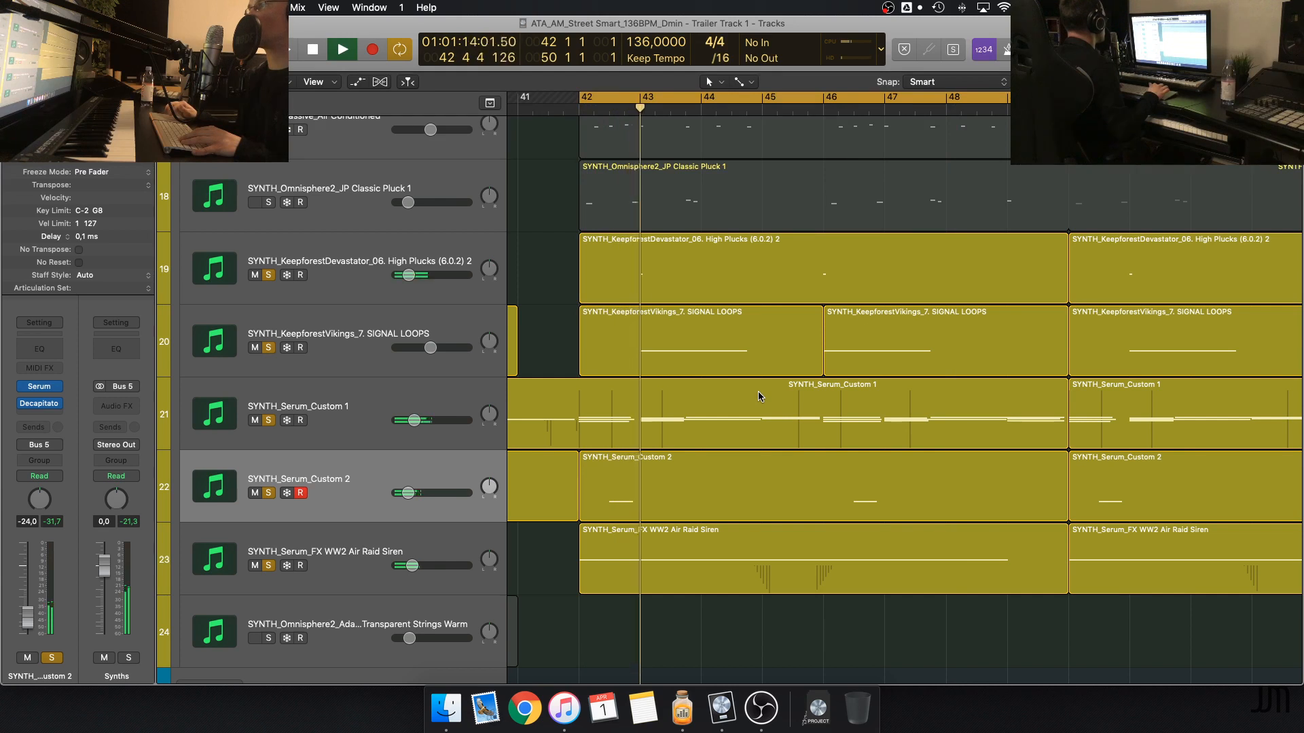
key("space")
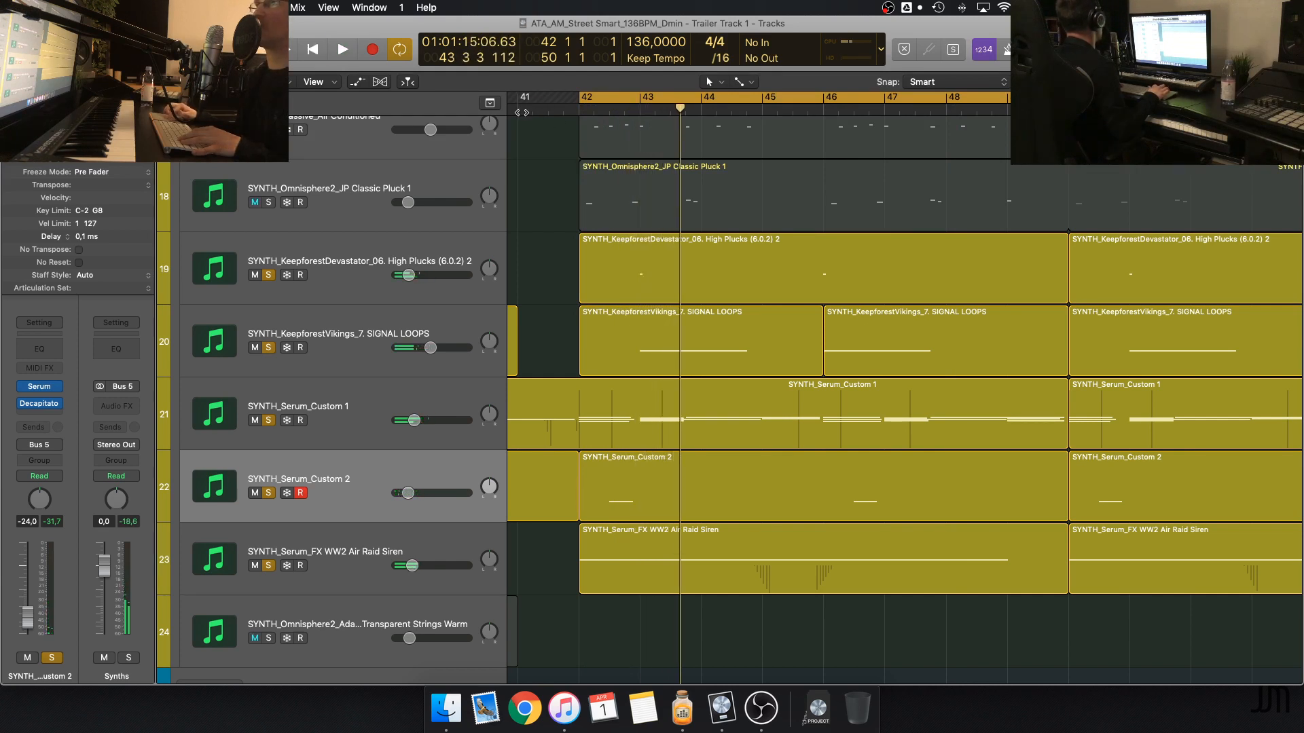
key("space")
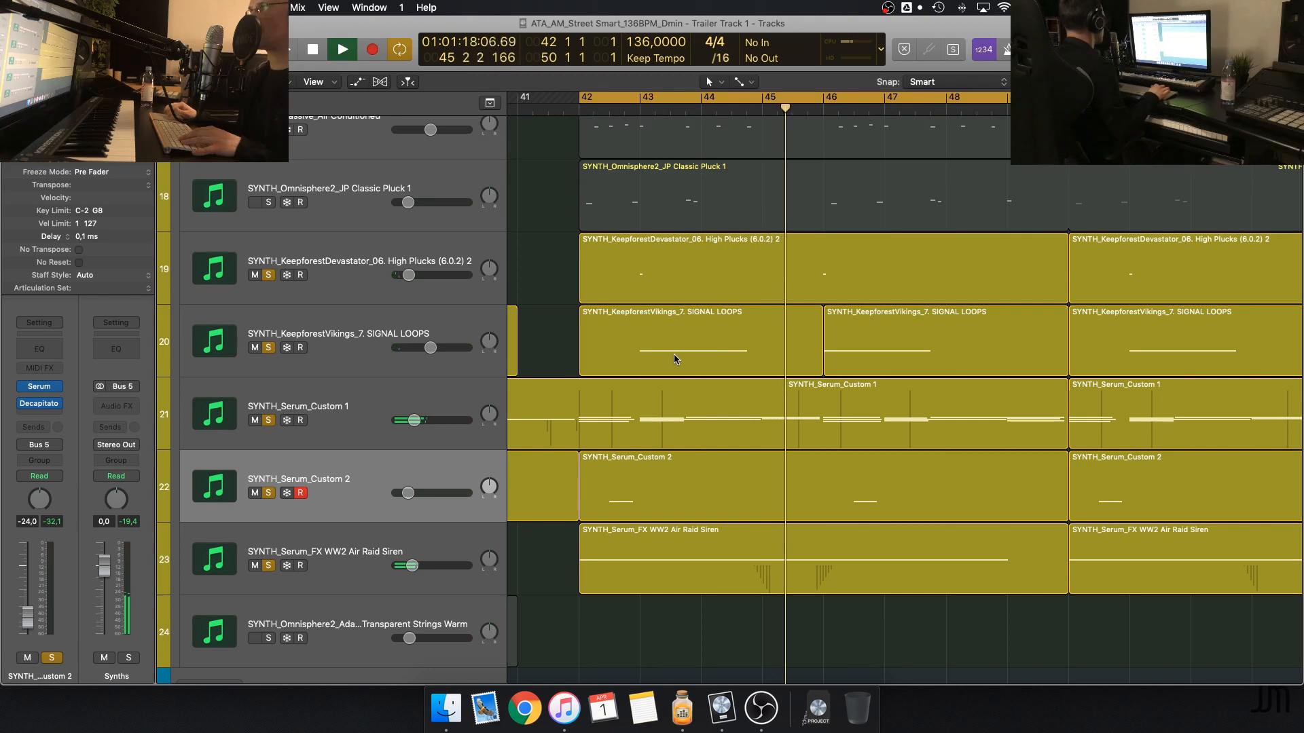
Solo the entire Synths group during playback and look over all its layers while listening
scroll(674, 359, "up", 5)
scroll(673, 360, "down", 6)
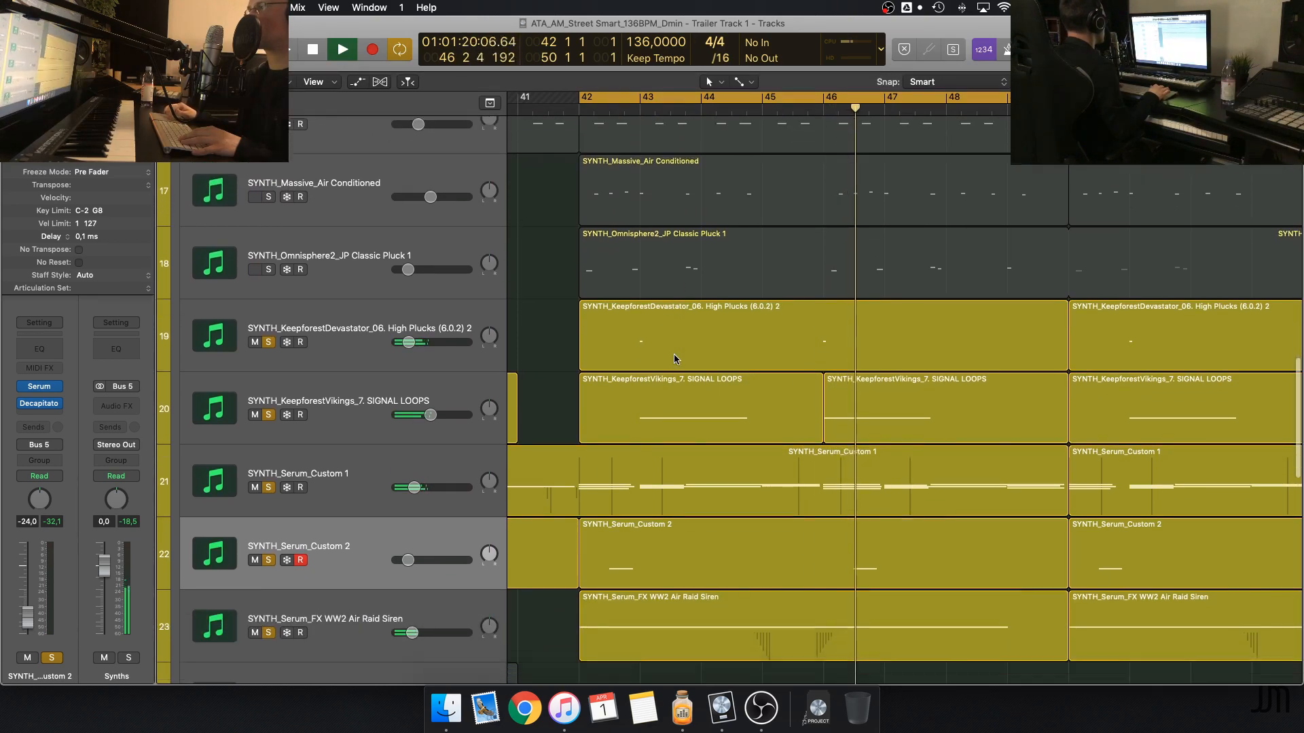
scroll(673, 359, "up", 7)
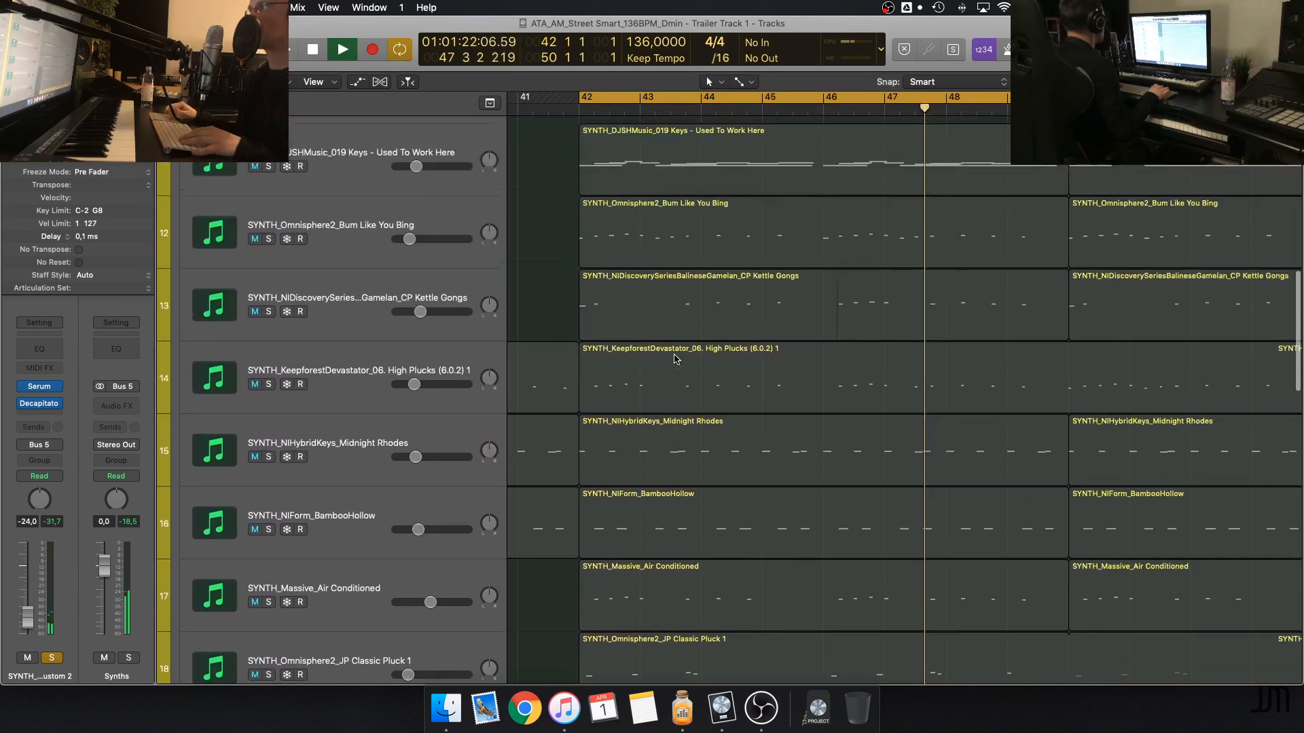
scroll(674, 359, "down", 3)
scroll(238, 348, "up", 9)
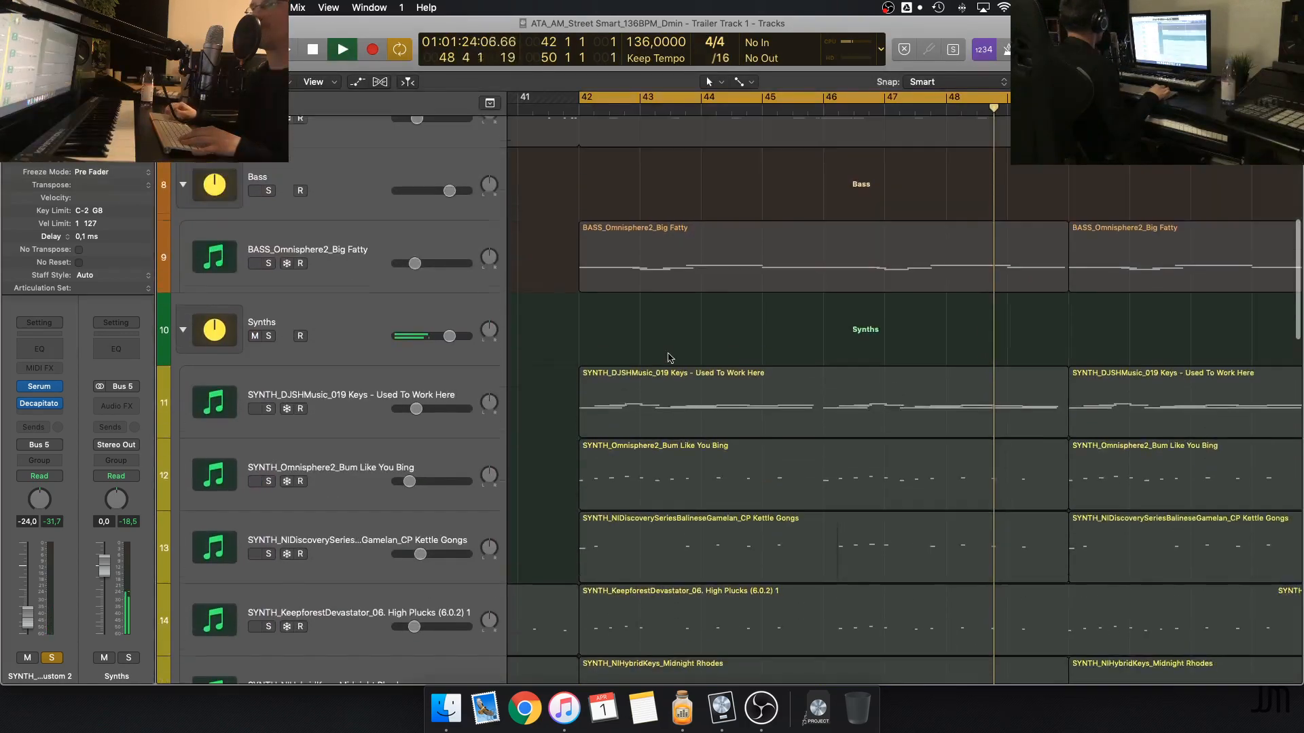
left_click(269, 336)
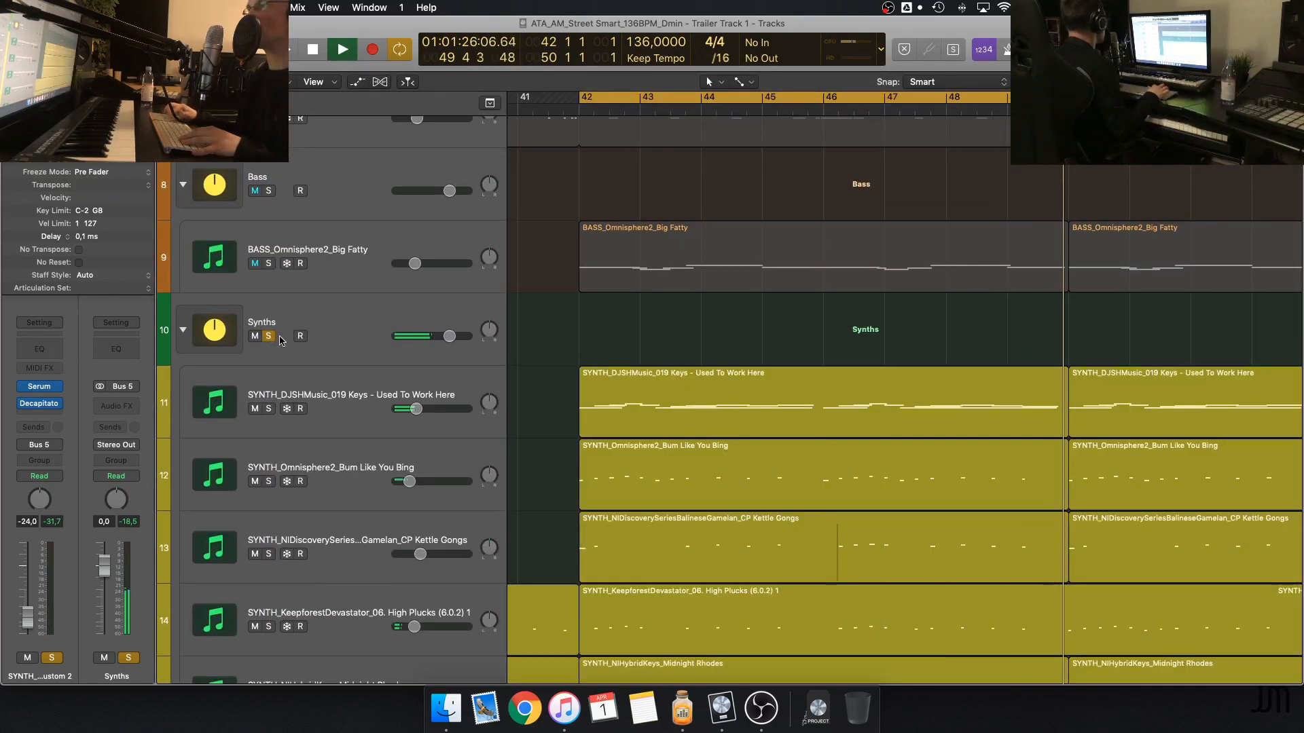
scroll(645, 372, "down", 5)
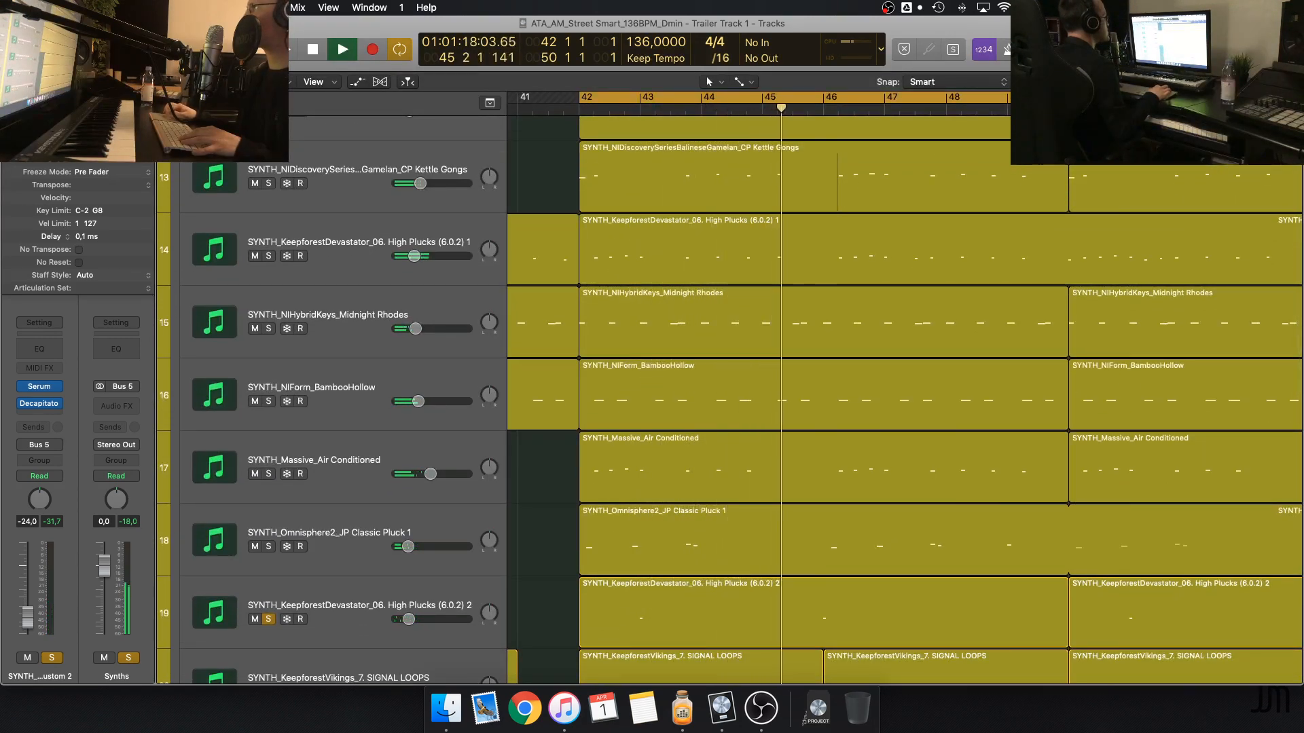
key("super+Up")
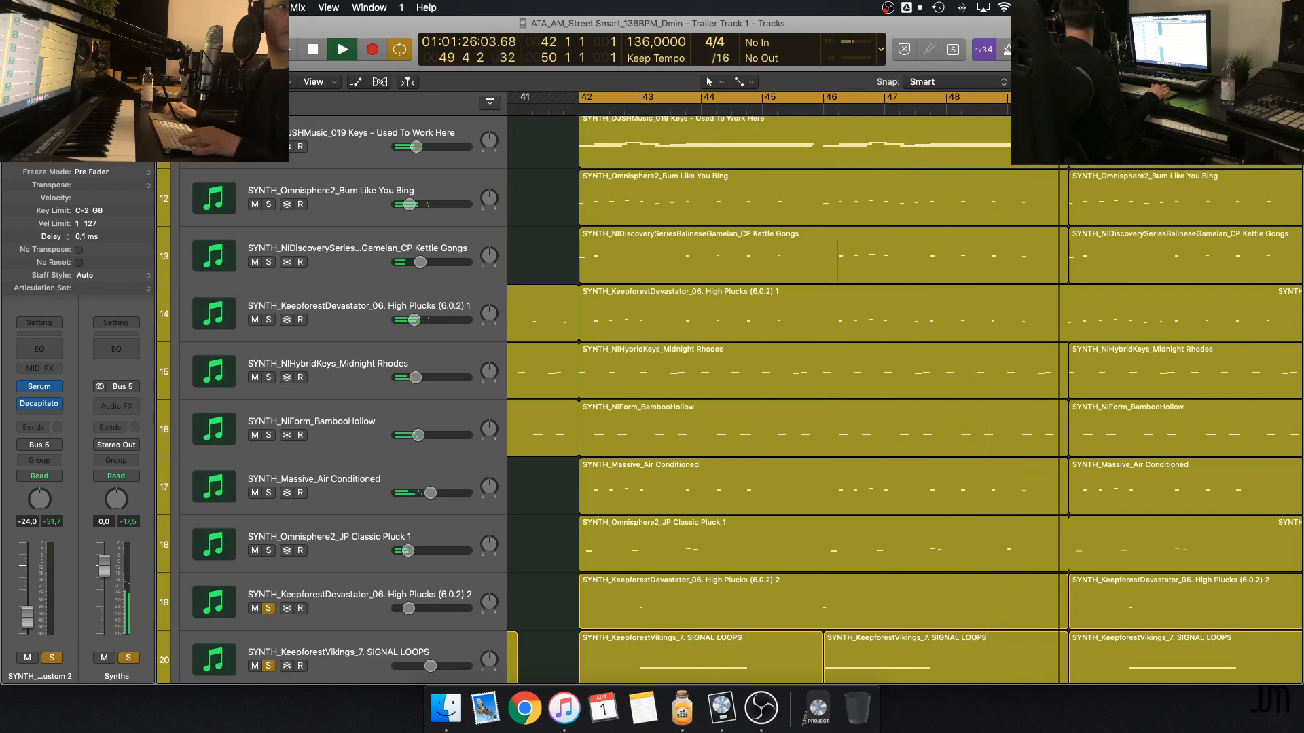
Add the BASS_Omnisphere2_Big Fatty track to the solo and listen to it together with the synths
scroll(533, 293, "up", 8)
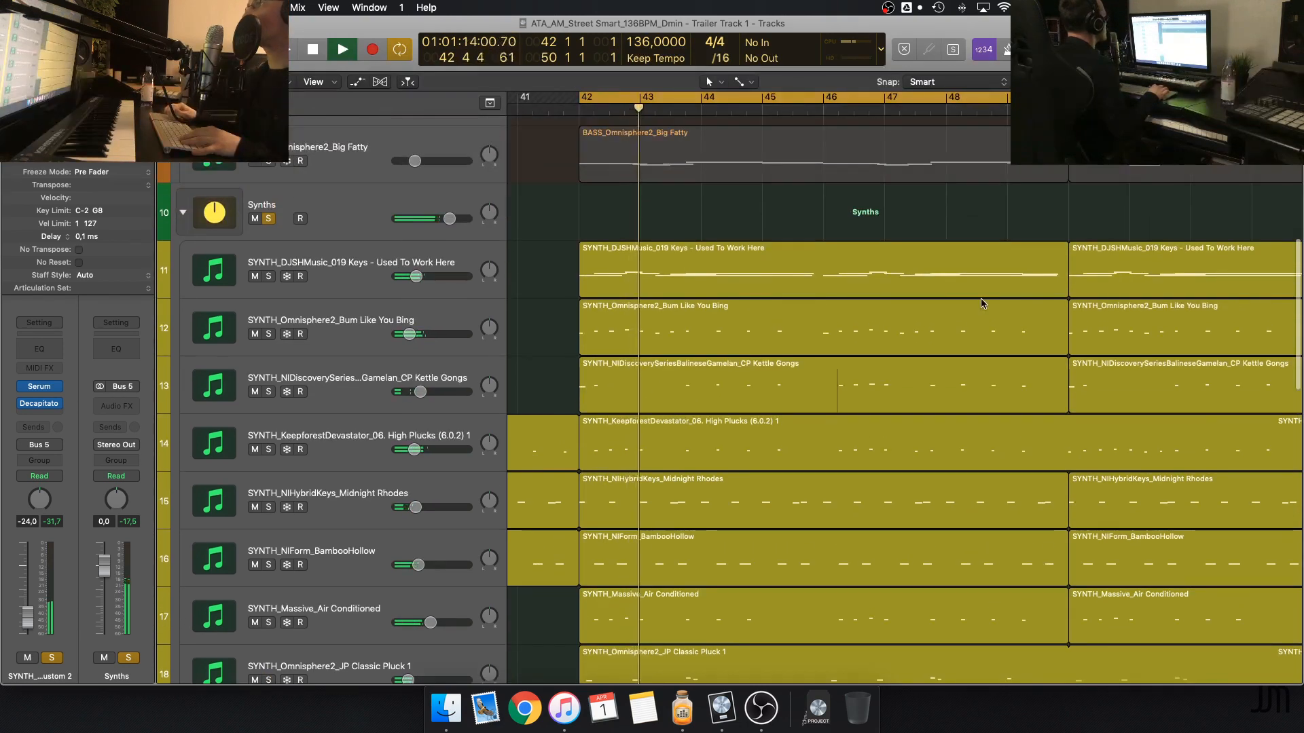
left_click(269, 316)
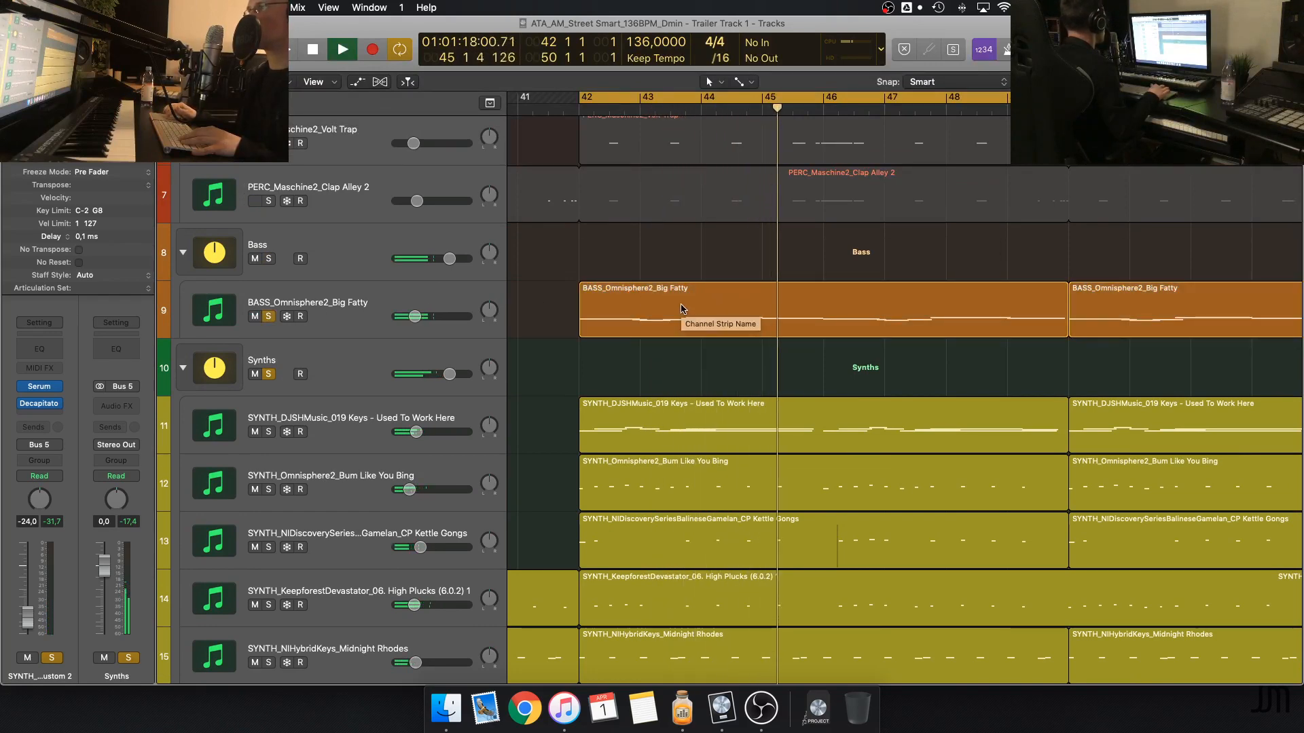
scroll(681, 309, "up", 5)
scroll(681, 309, "down", 15)
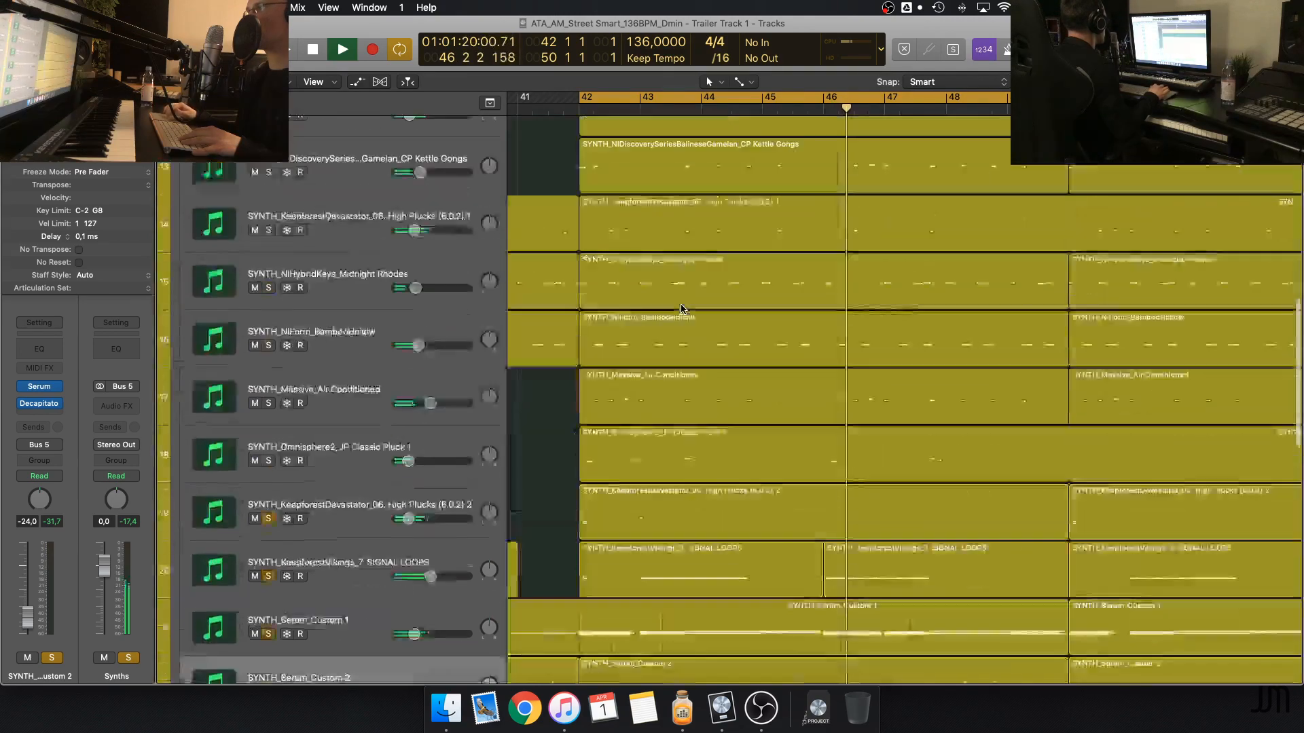
scroll(681, 309, "down", 10)
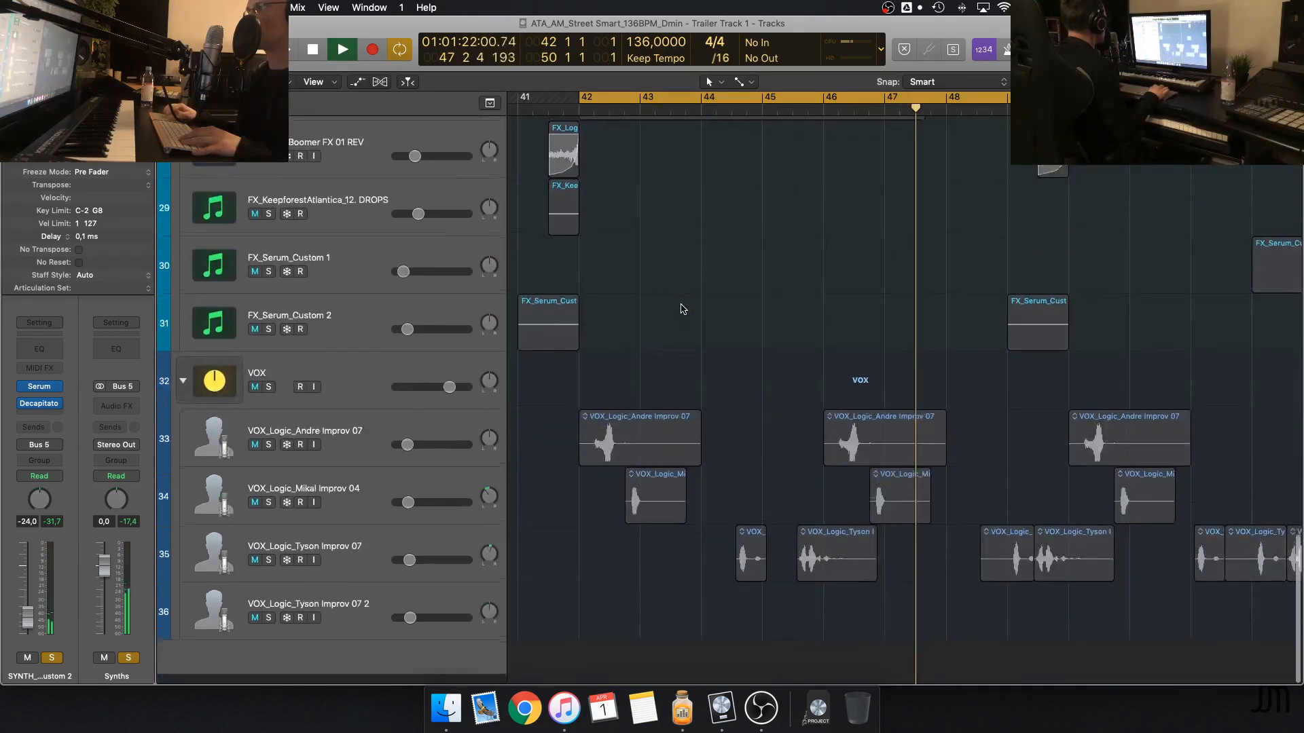
scroll(681, 308, "up", 15)
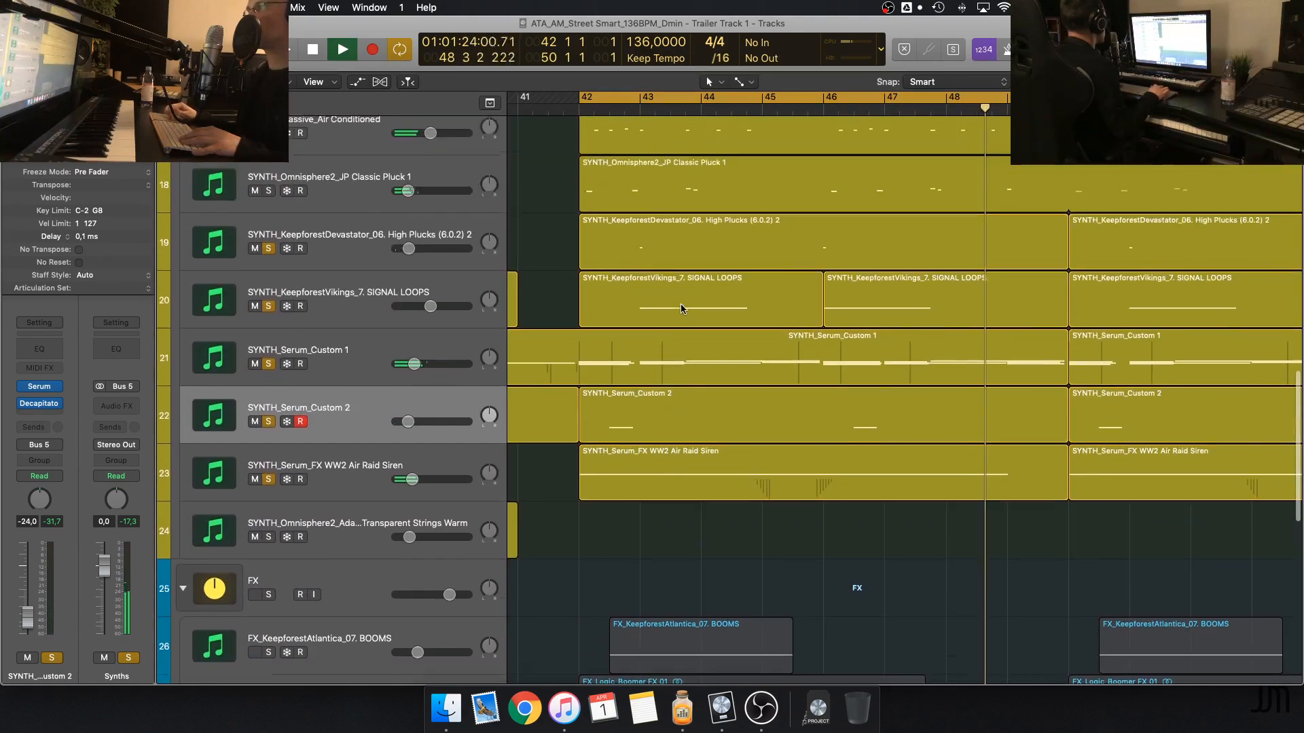
scroll(681, 309, "up", 10)
scroll(645, 408, "down", 6)
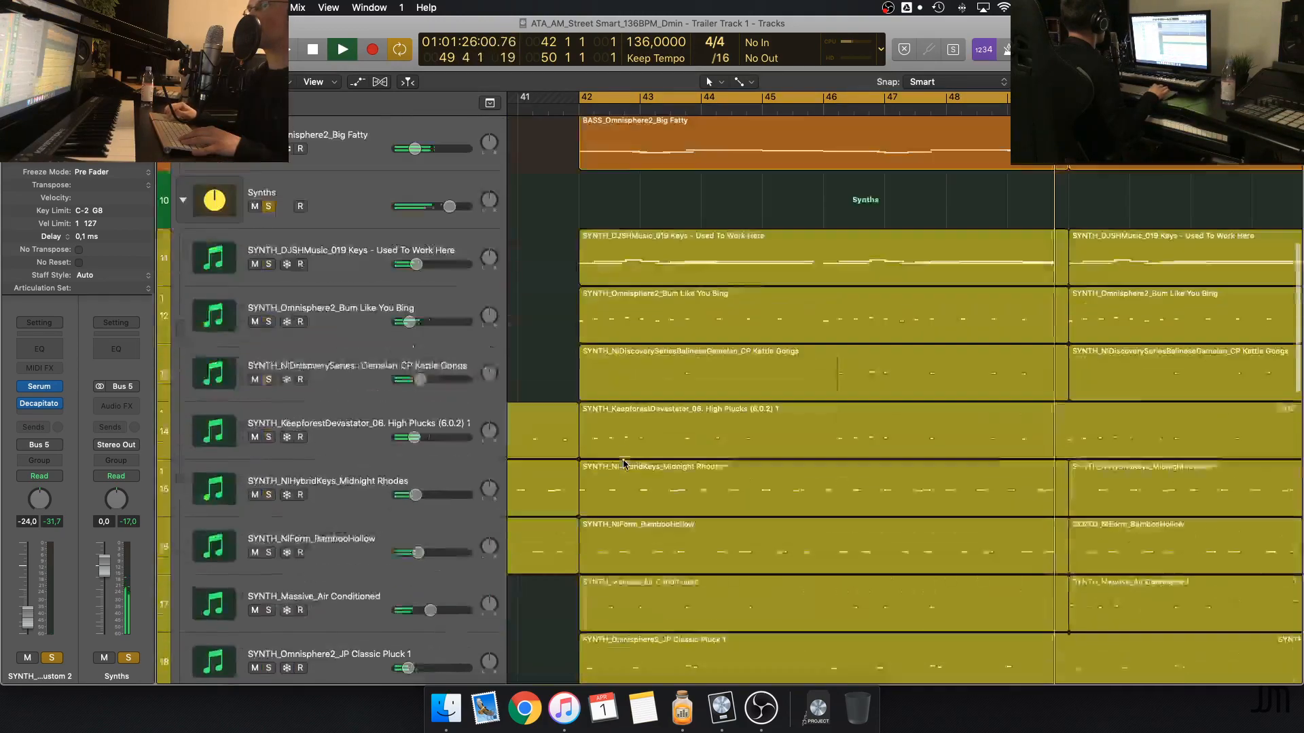
Stop playback, add the FX group to the solo and restart the cycle from bar 42
key("space")
scroll(598, 476, "down", 10)
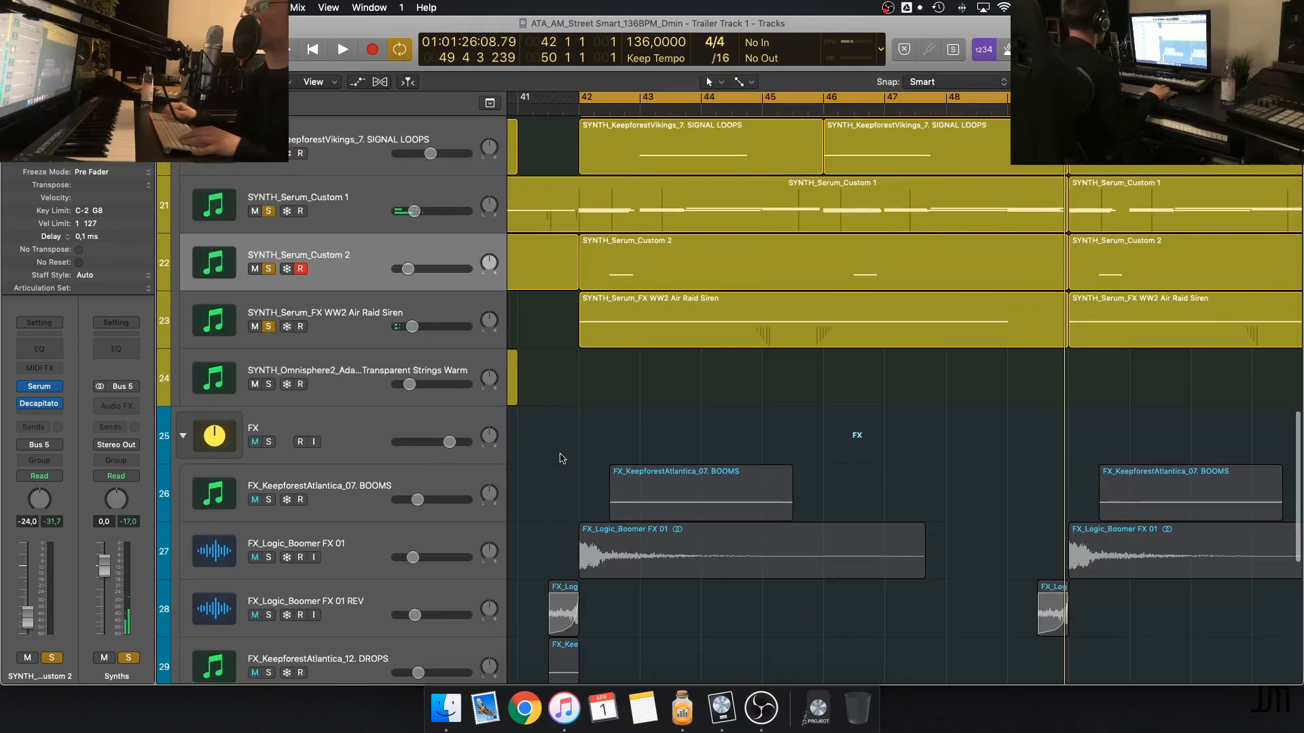
left_click(271, 443)
key("space")
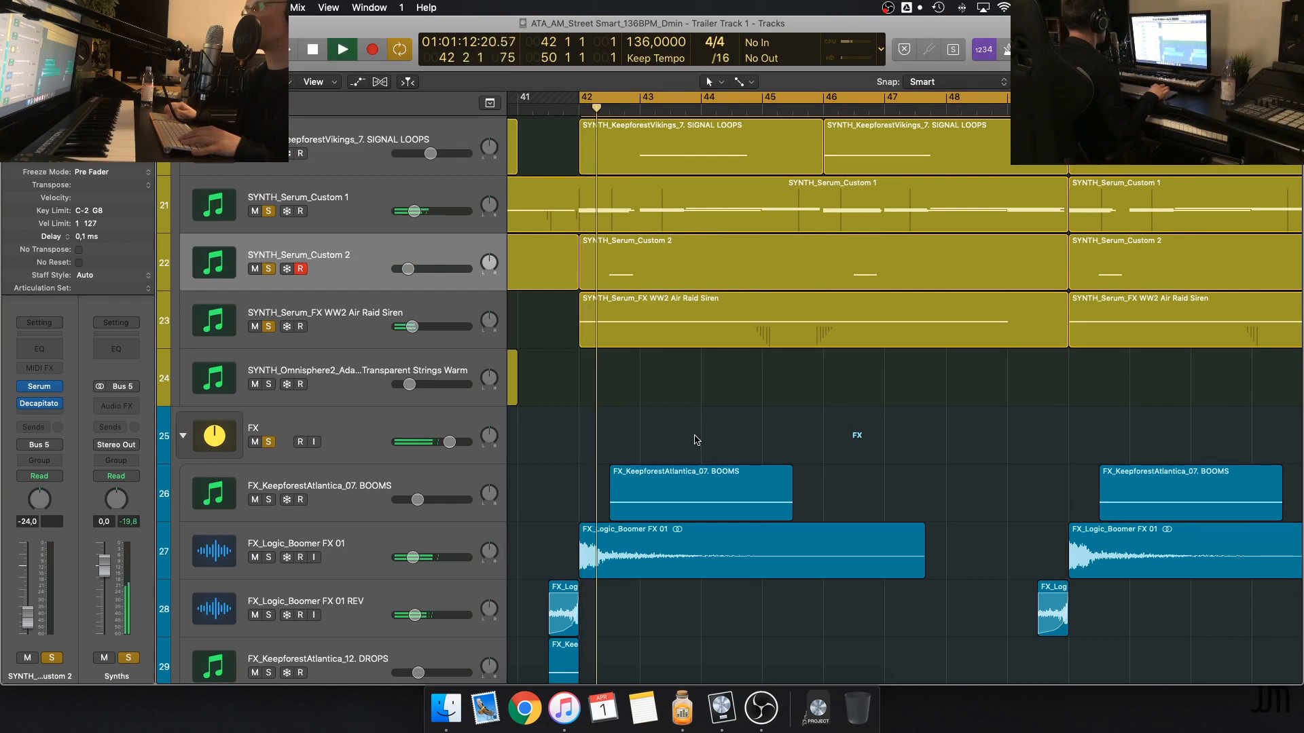
key("space")
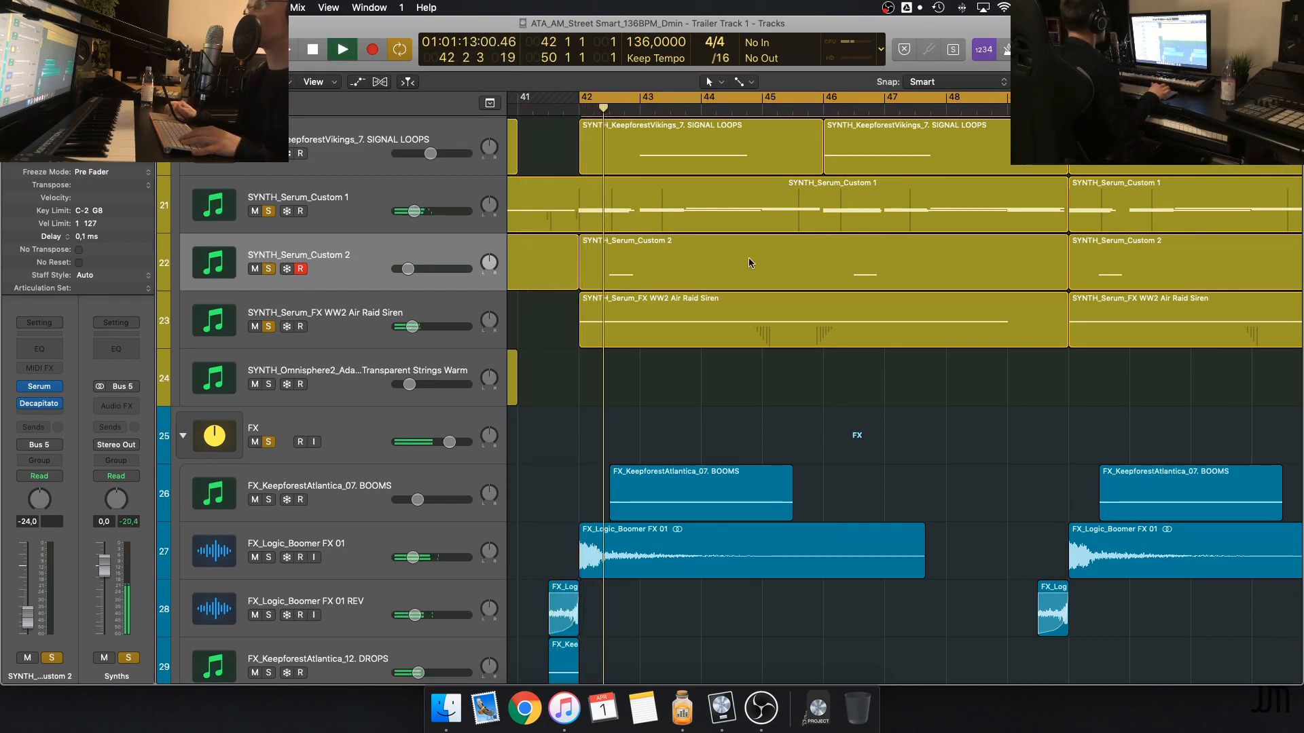
Listen to the soloed bass, synths and FX while looking over the FX tracks, and stop playback
scroll(765, 328, "down", 4)
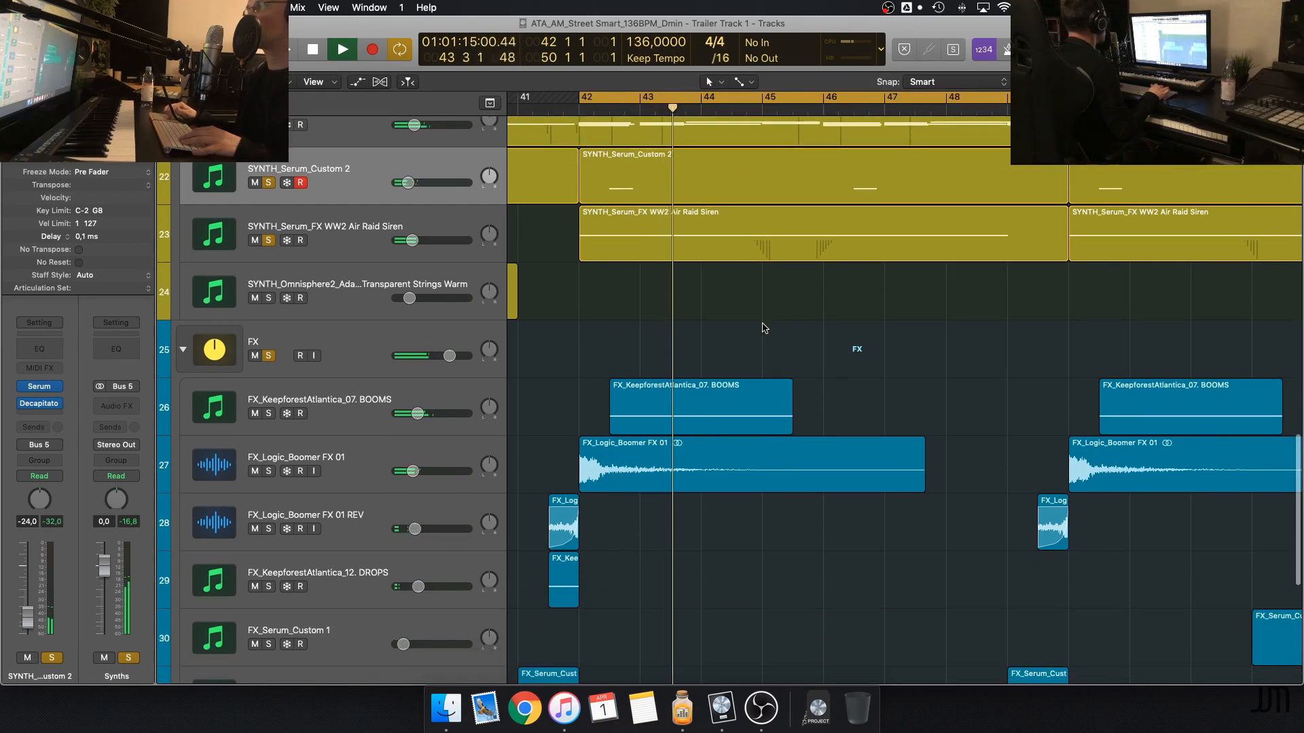
scroll(765, 328, "down", 2)
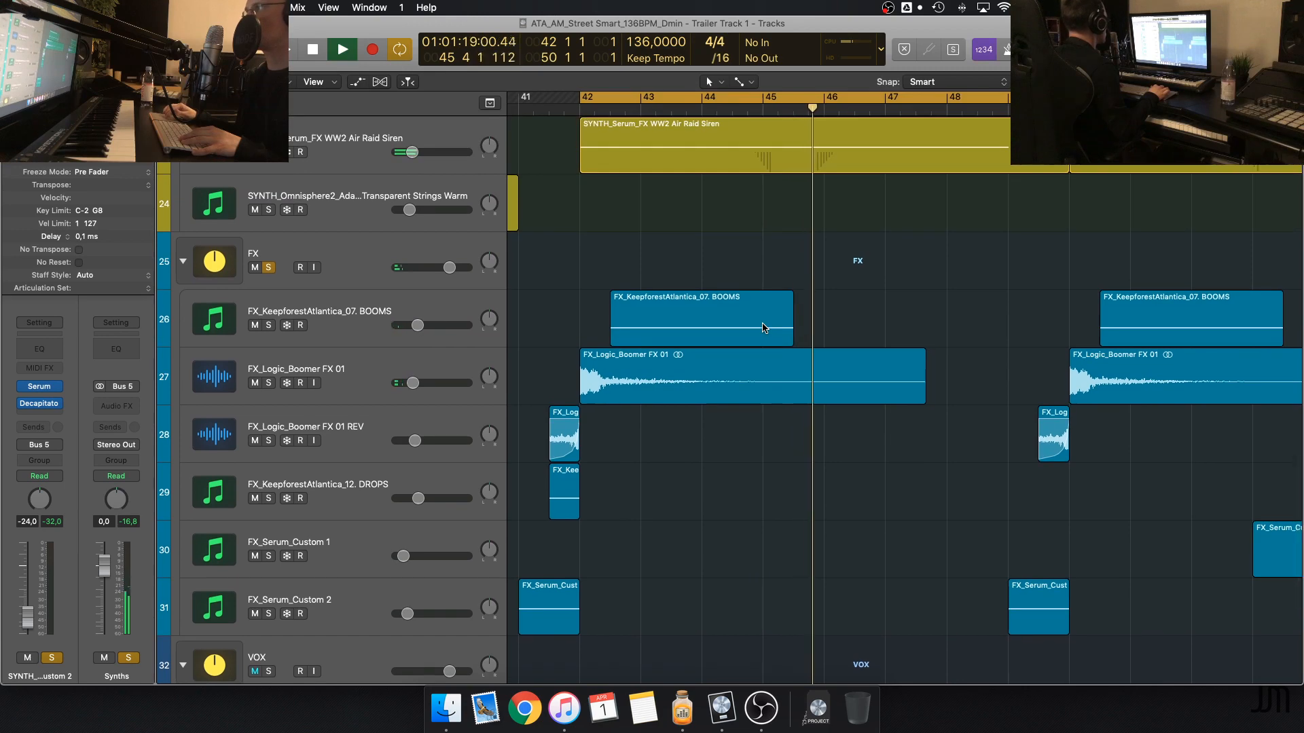
scroll(763, 328, "up", 20)
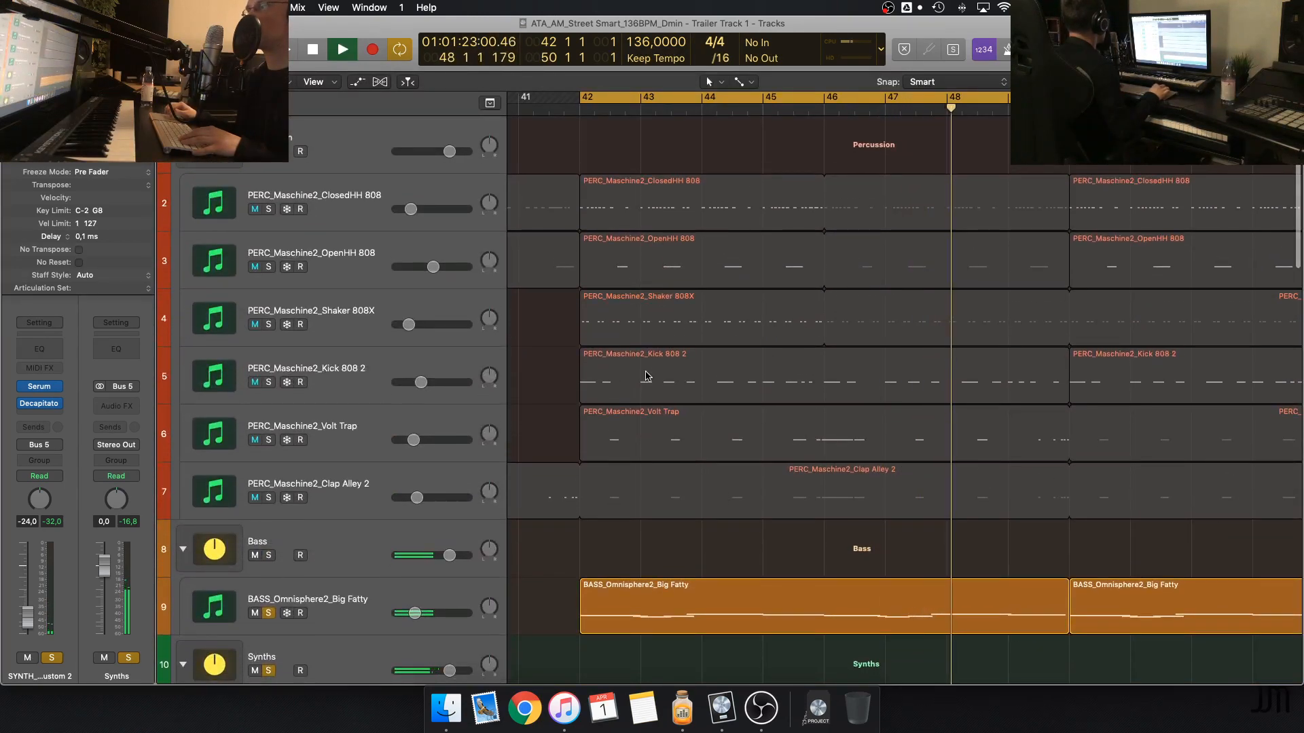
key("space")
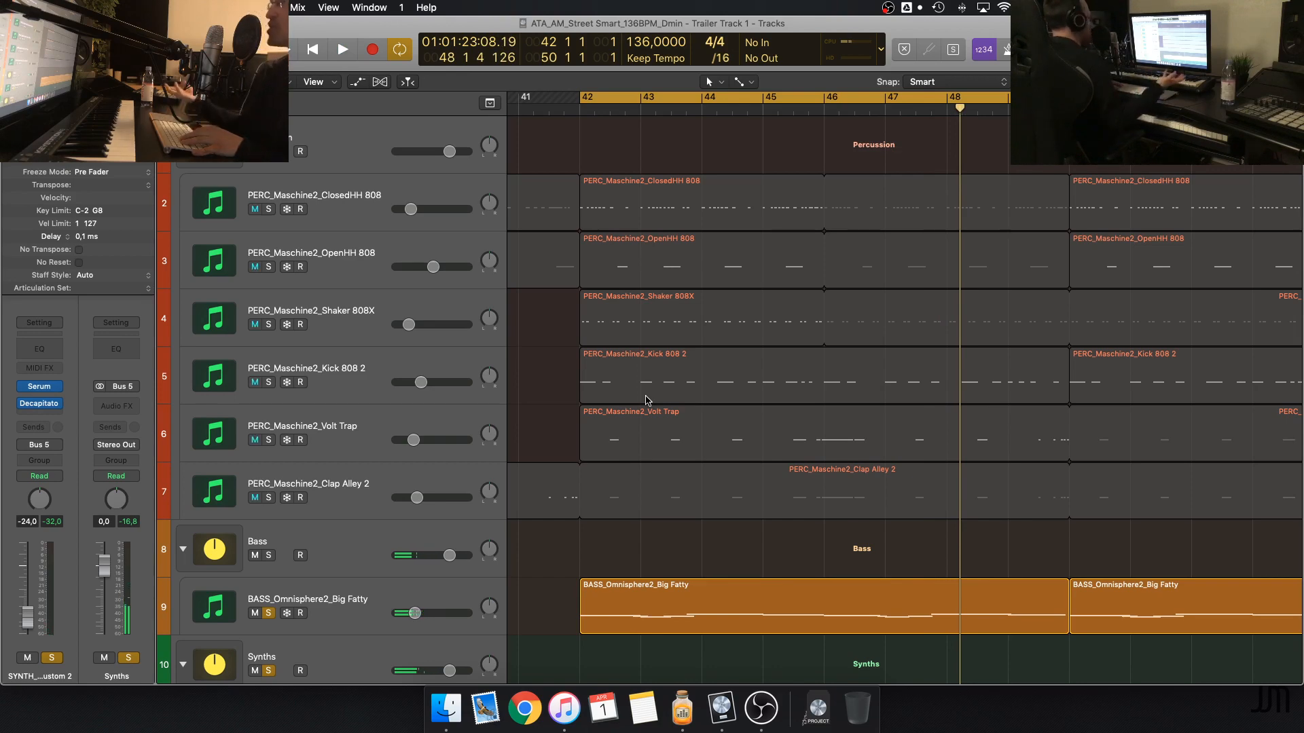
Reduce the height of the tracks in the arrangement and clear all solos in the project
scroll(679, 459, "down", 3)
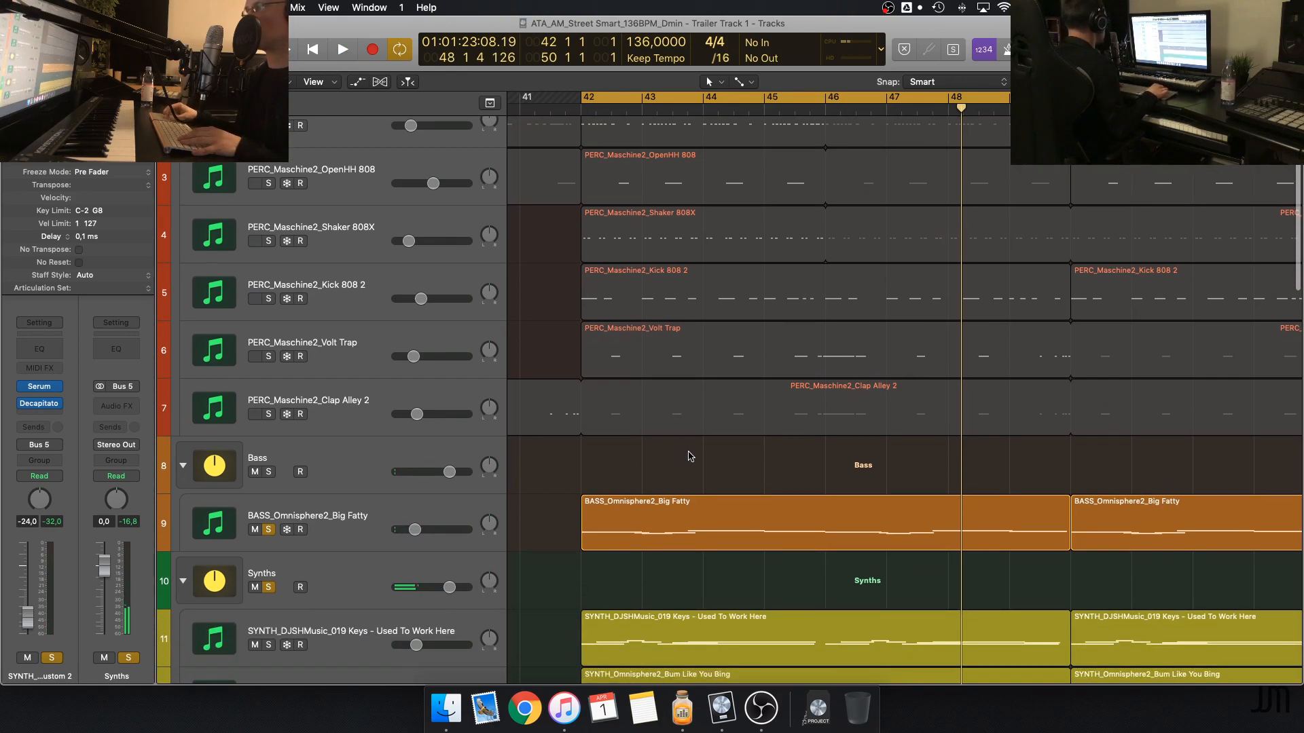
scroll(692, 455, "down", 8)
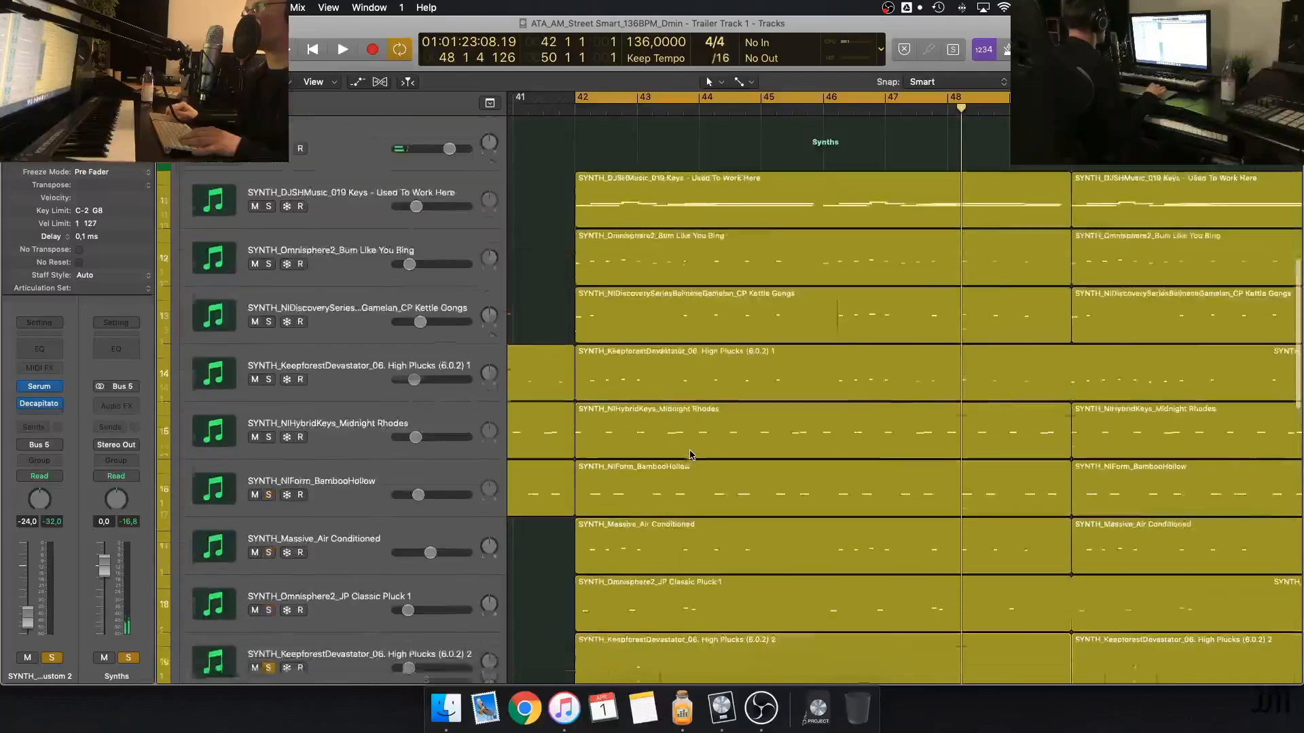
scroll(691, 455, "up", 2)
key("super+Up")
key("super+Up")
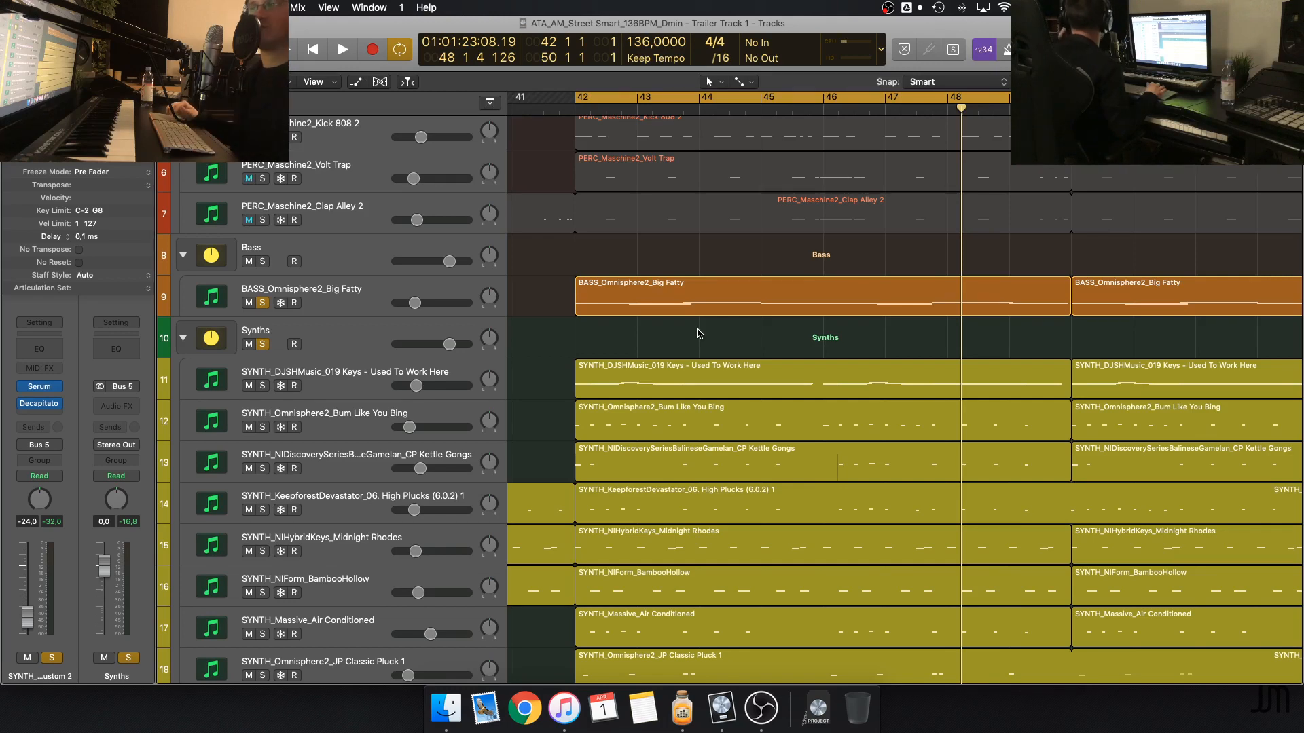
scroll(699, 334, "up", 5)
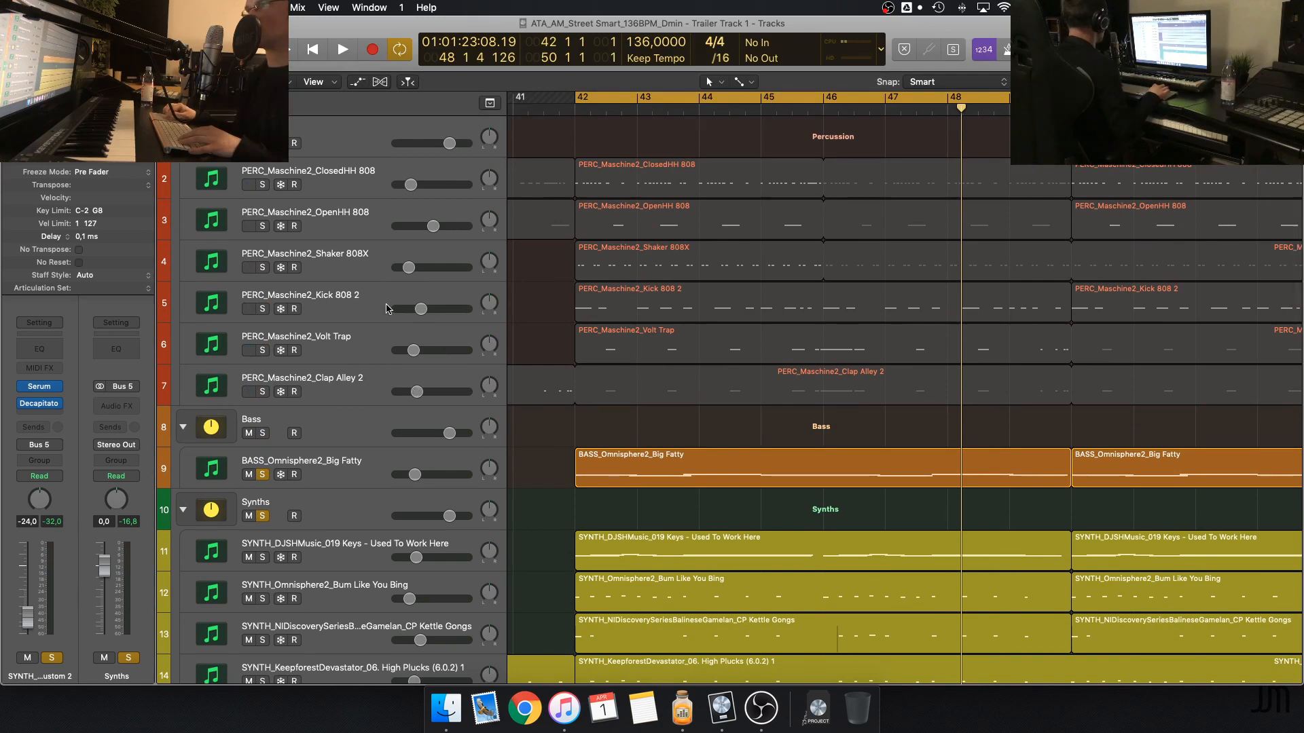
key("ctrl+alt+super+s")
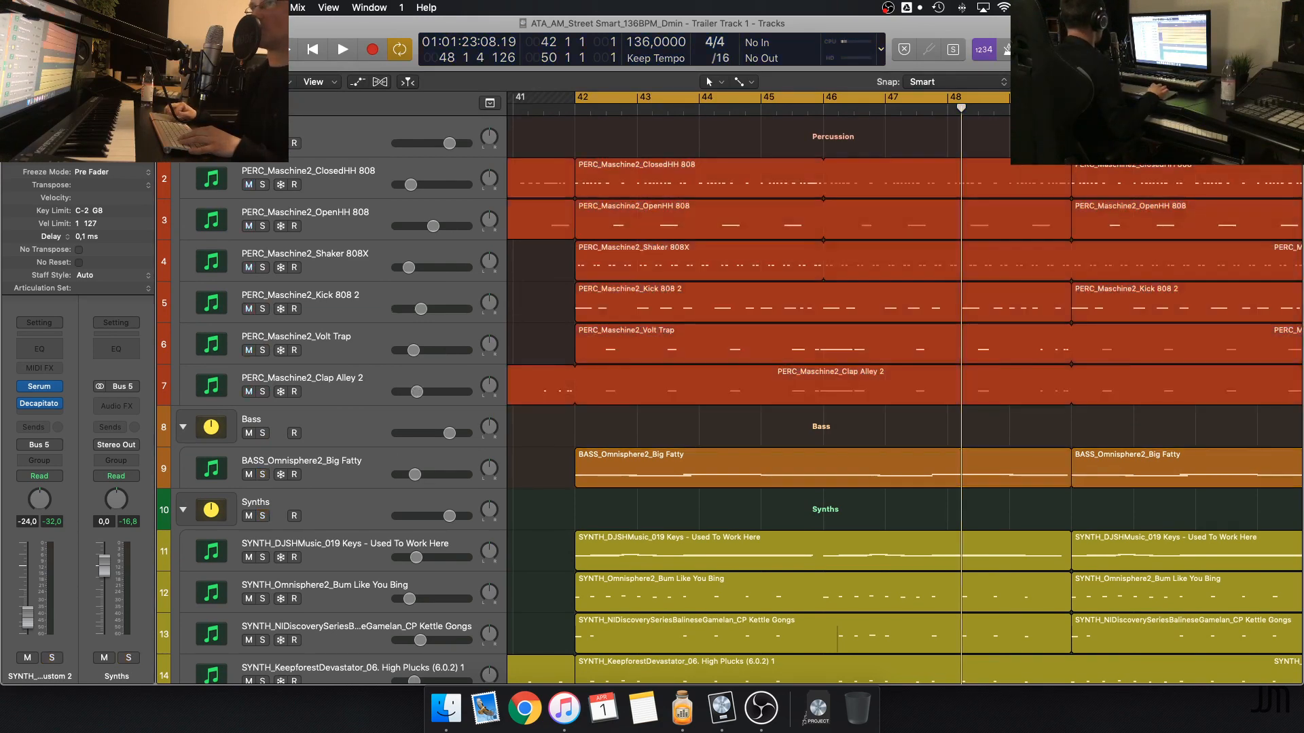
Solo the Percussion and Bass groups and play the climax with only these two groups
left_click(262, 143)
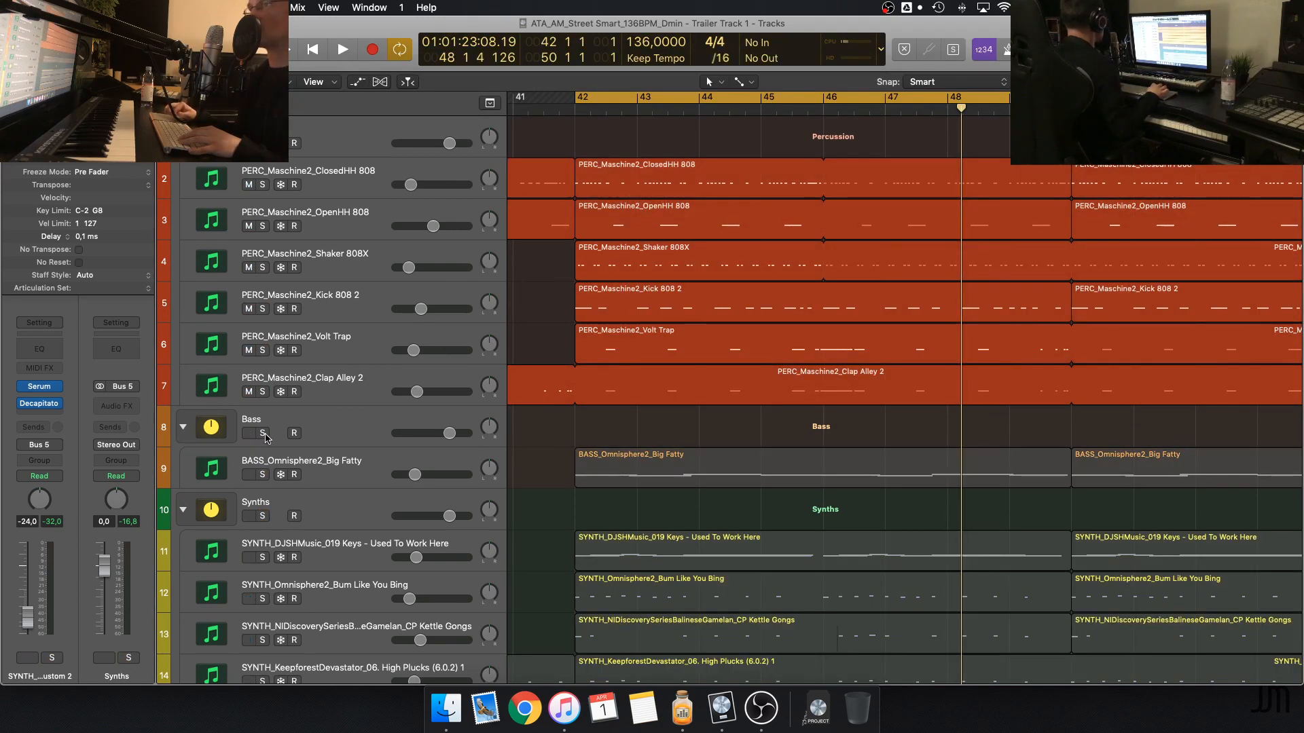
left_click(263, 434)
key("space")
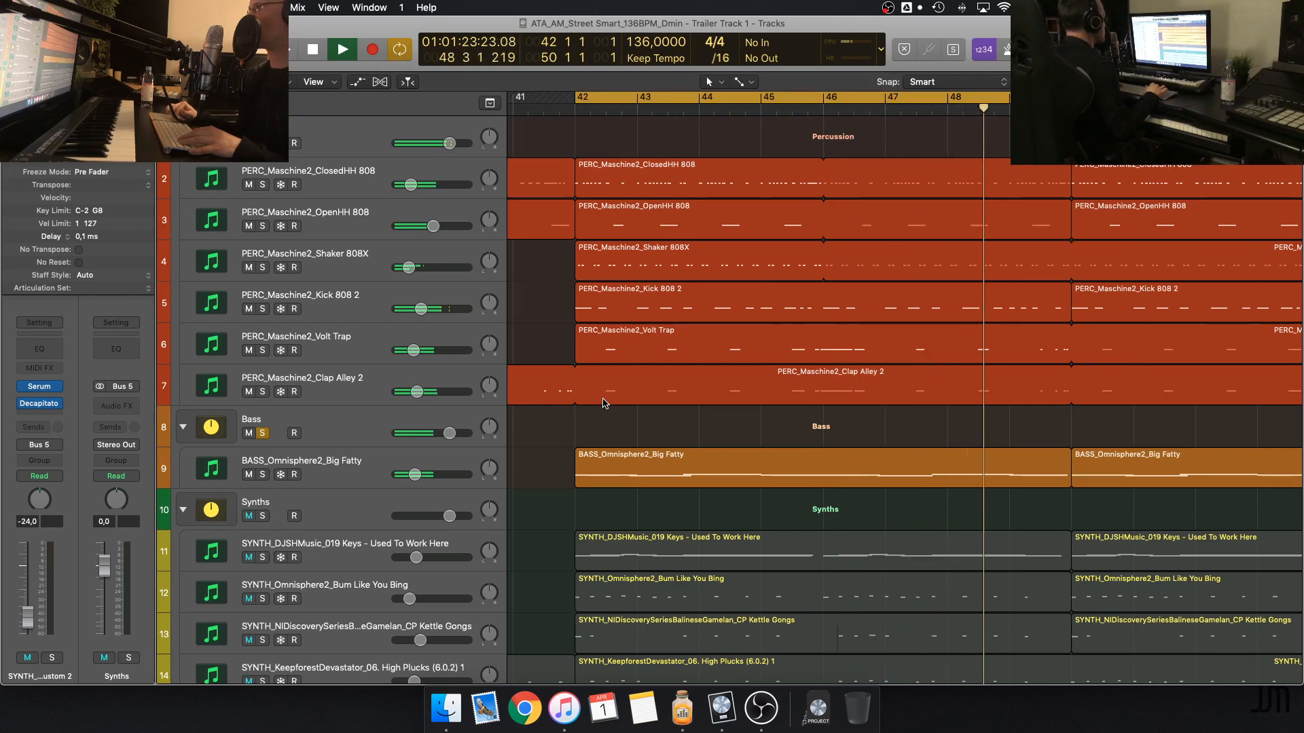
scroll(603, 403, "down", 10)
scroll(603, 403, "down", 6)
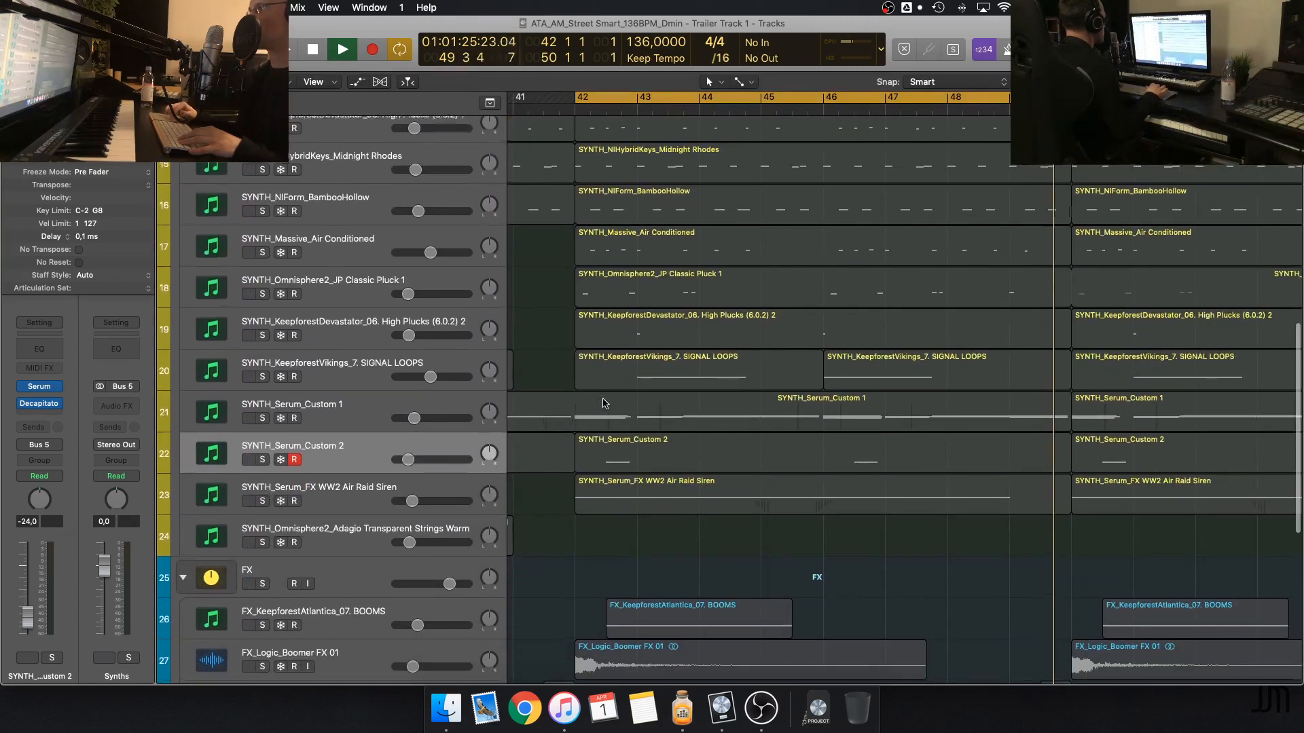
scroll(603, 403, "up", 15)
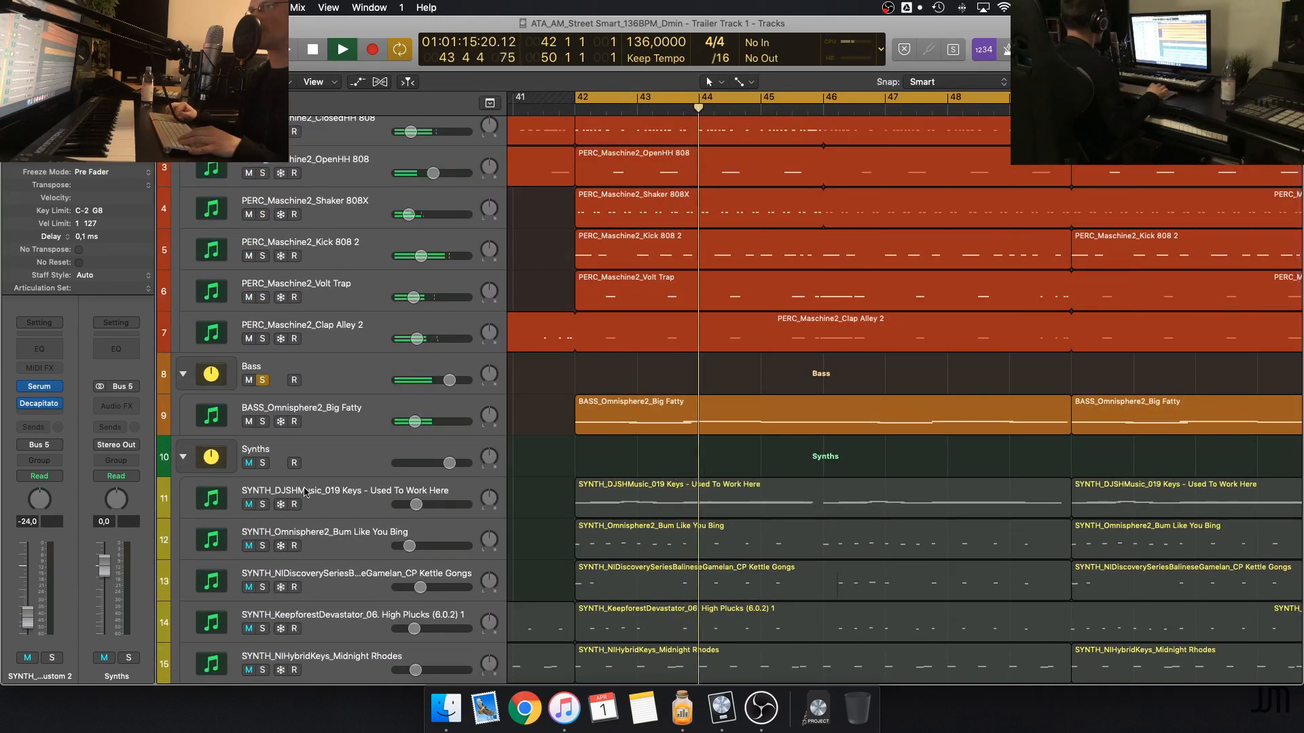
Clear all solos in the project and switch off cycle mode
key("ctrl+alt+super+s")
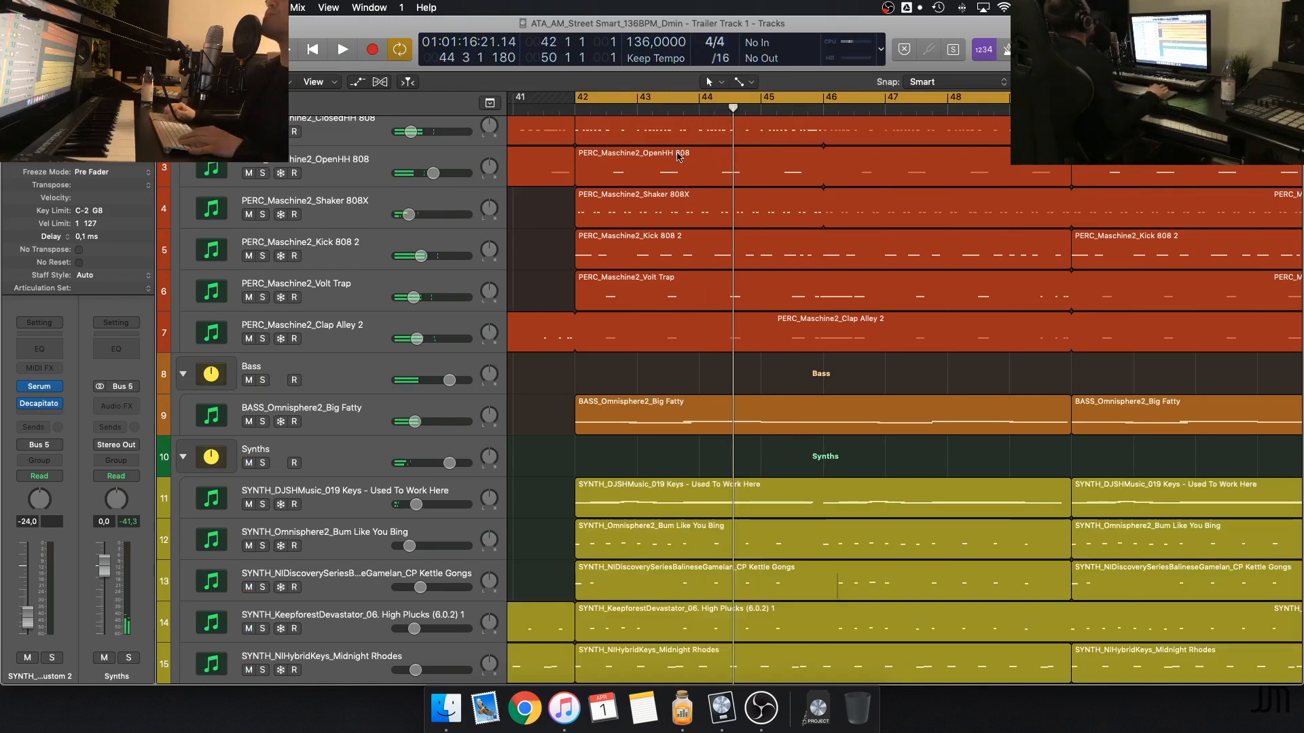
key("c")
scroll(681, 108, "left", 6)
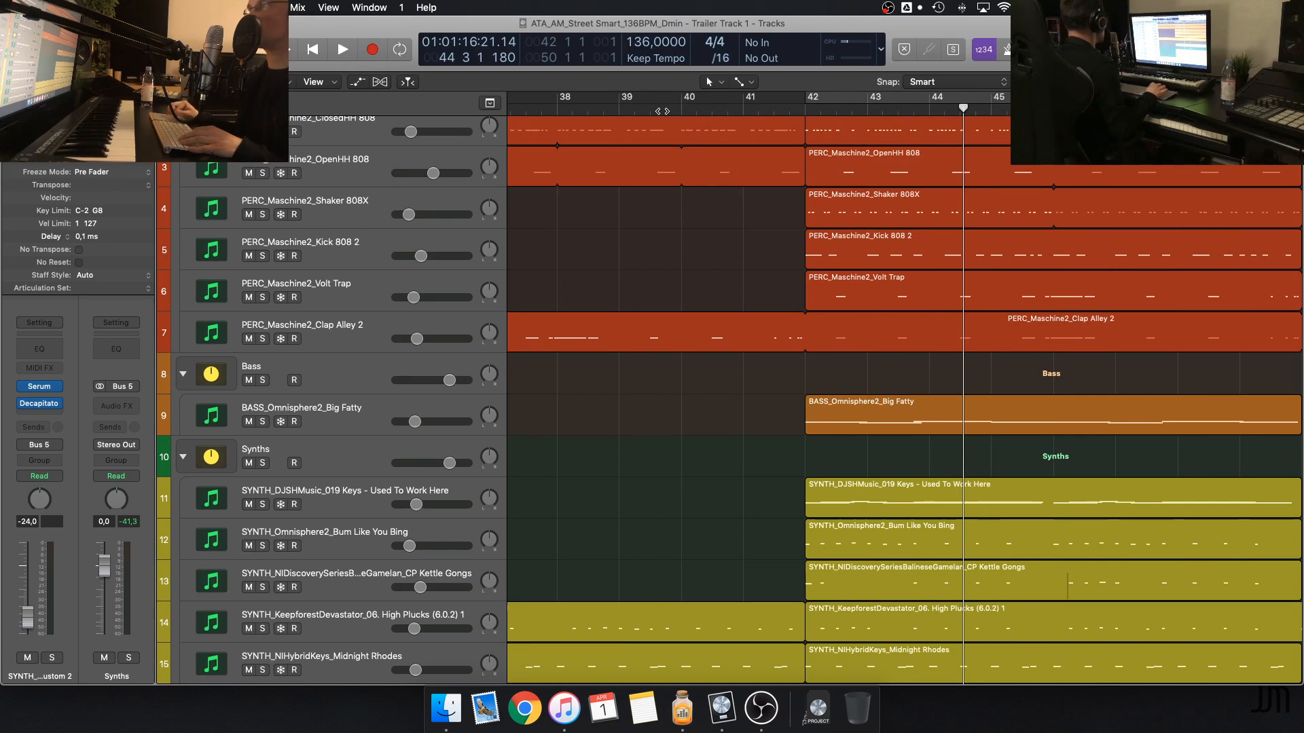
Play the full arrangement from shortly before bar 41 and adjust the track height to show the region contents
key("super+Up")
key("super+Up")
key("super+Up")
key("super+Up")
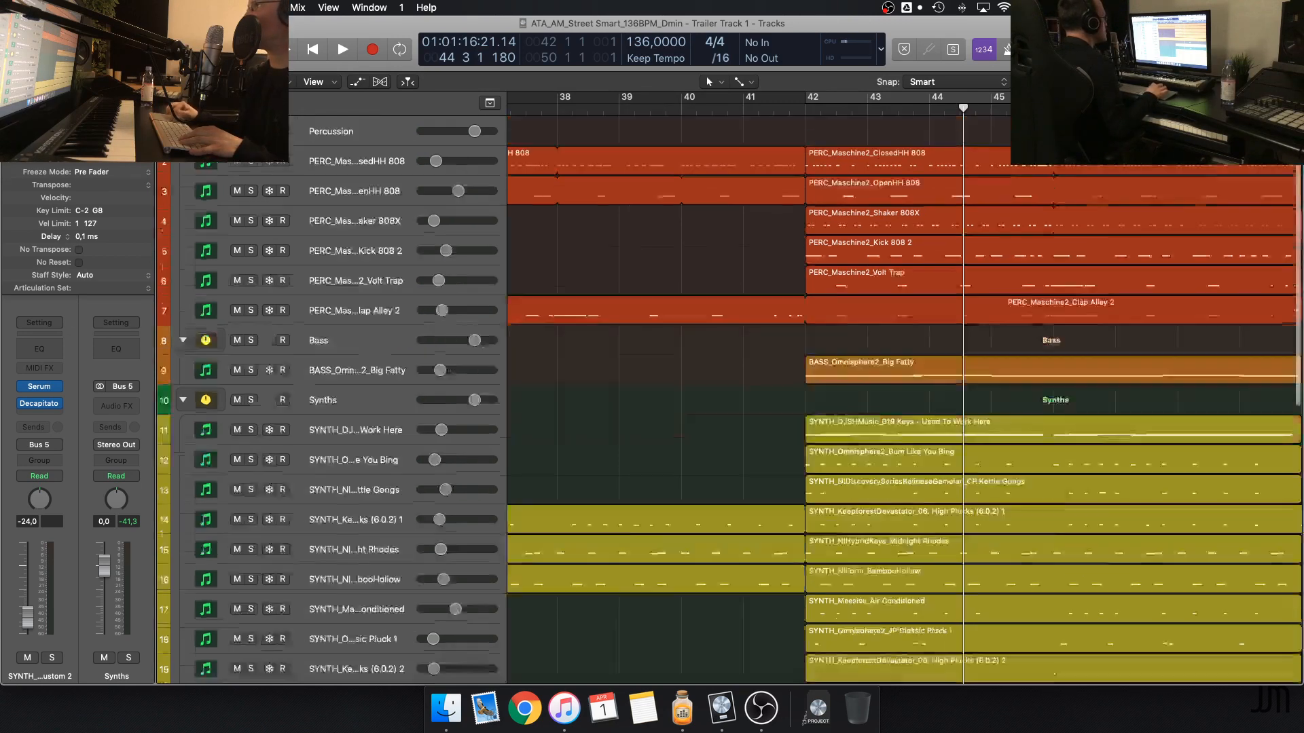
double_click(730, 114)
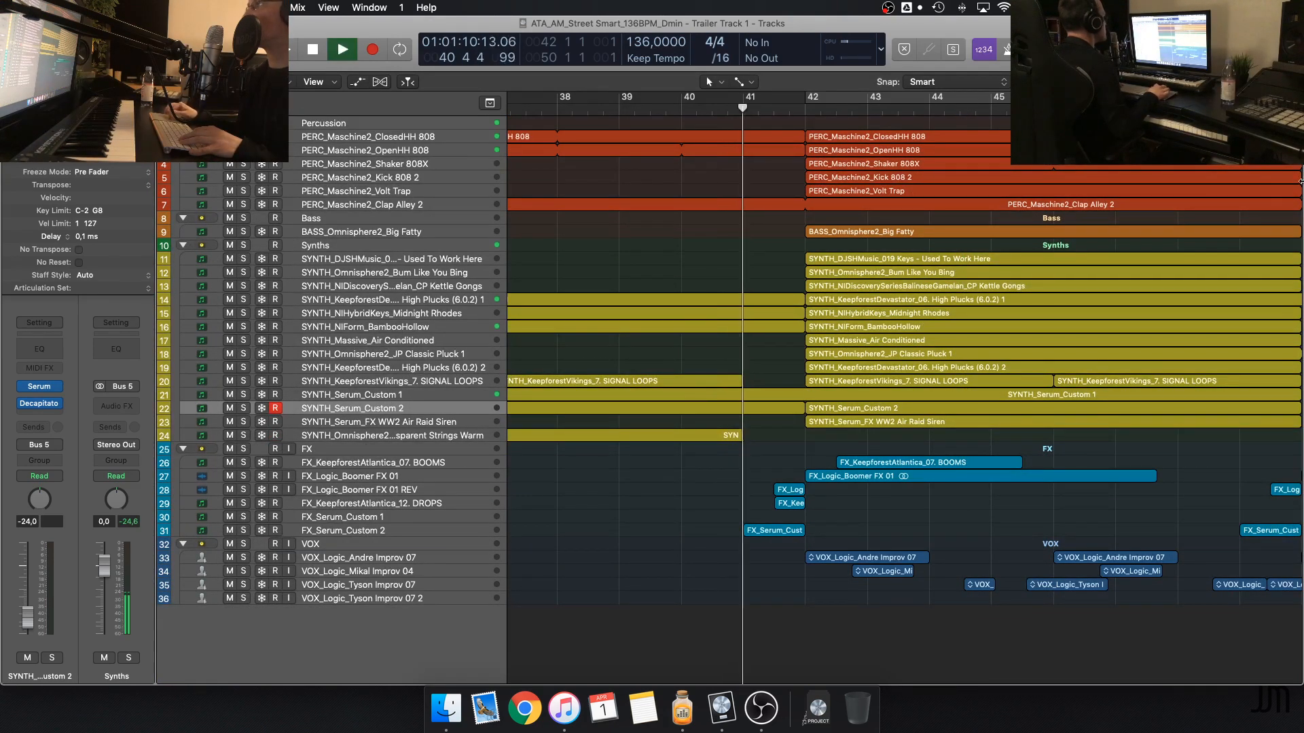
key("super+Down")
key("super+Down")
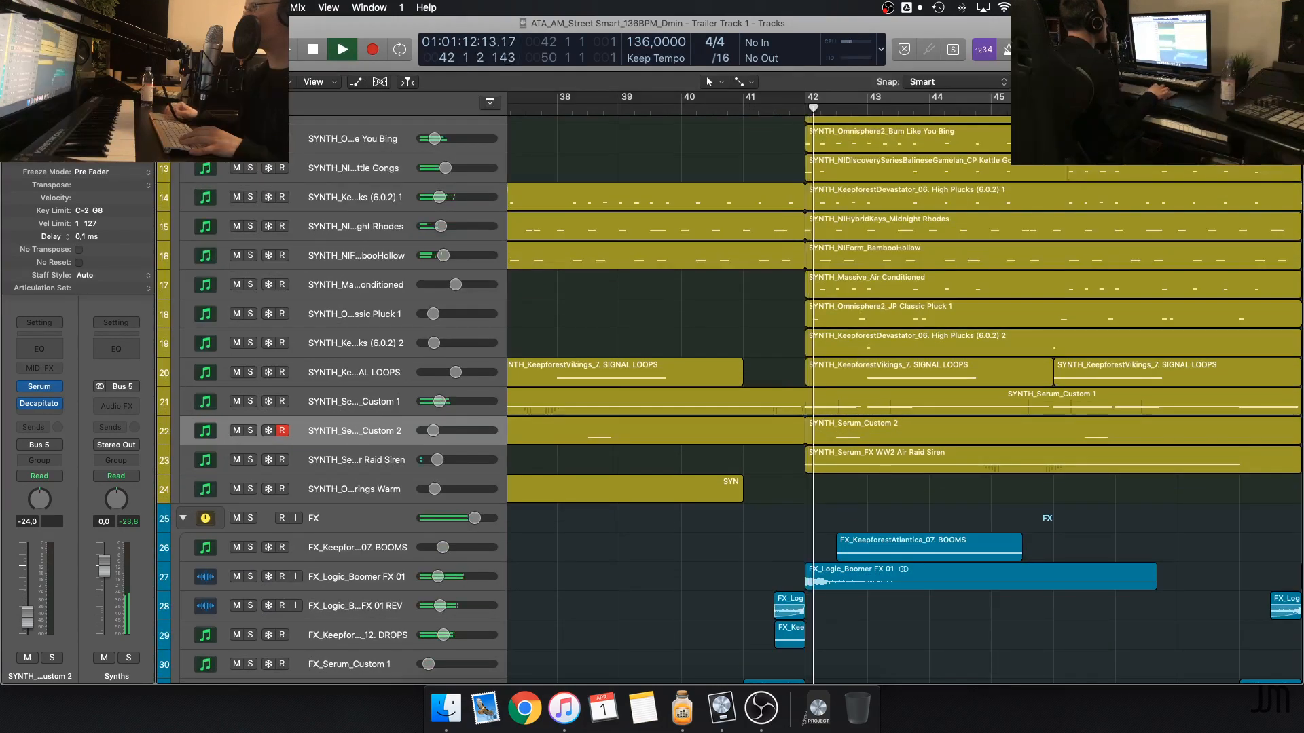
Listen to the complete climax while looking over the percussion, bass and synth tracks up to the ending, and stop playback
scroll(1090, 217, "right", 5)
scroll(1090, 218, "left", 3)
scroll(1090, 218, "up", 10)
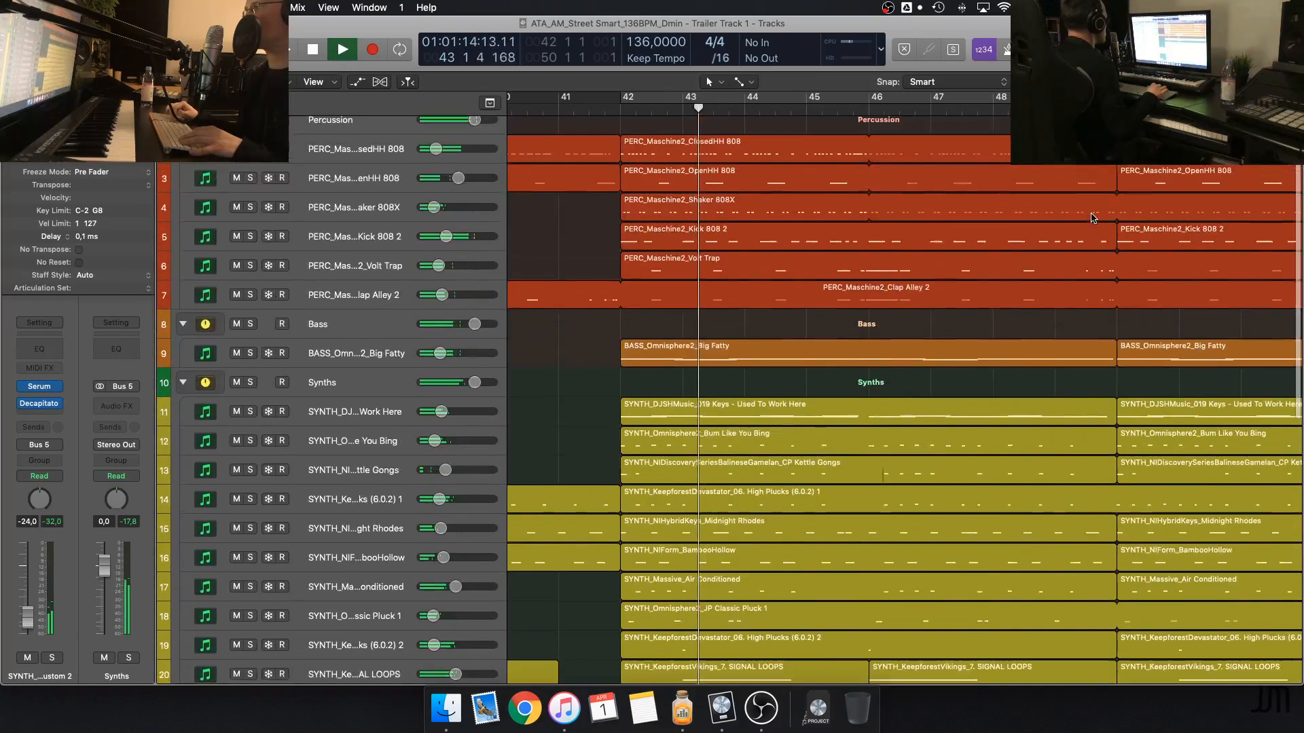
scroll(1092, 217, "down", 7)
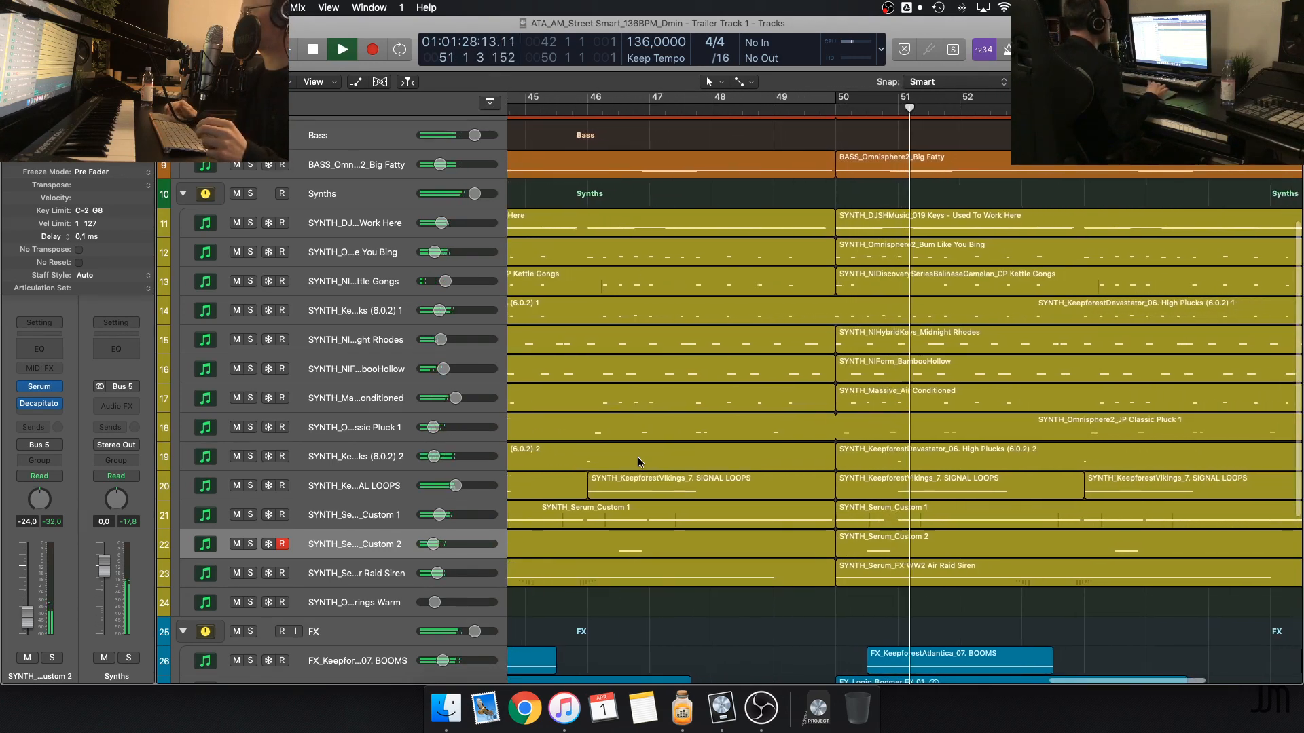
scroll(638, 458, "left", 3)
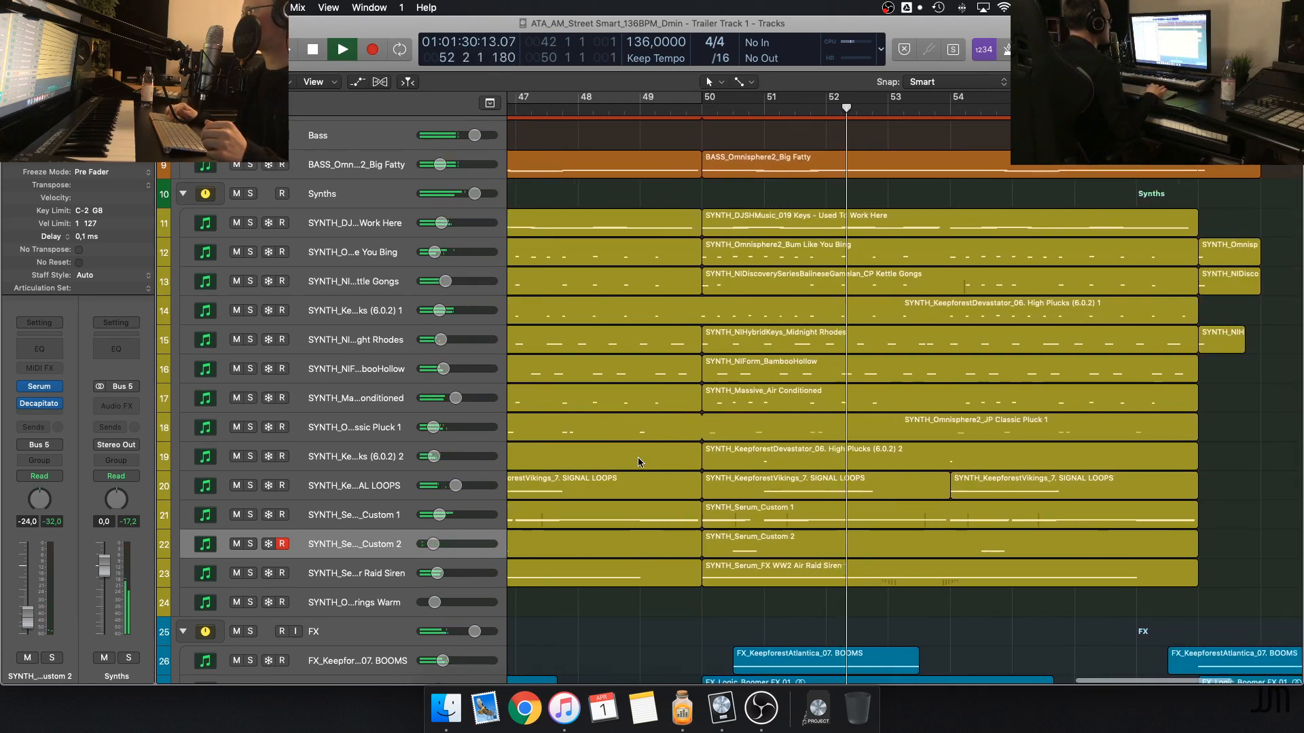
scroll(638, 459, "up", 1)
scroll(638, 458, "right", 1)
scroll(638, 457, "up", 2)
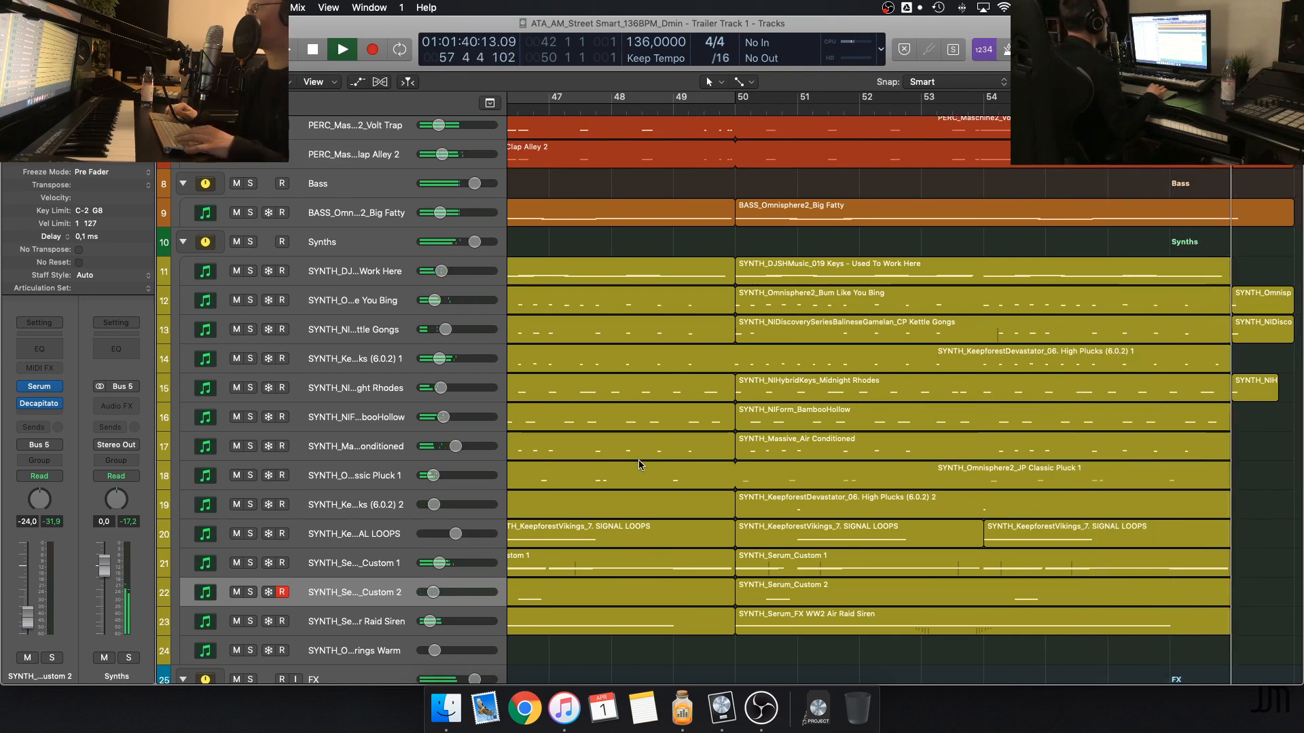
key("super+Left")
key("super+Left")
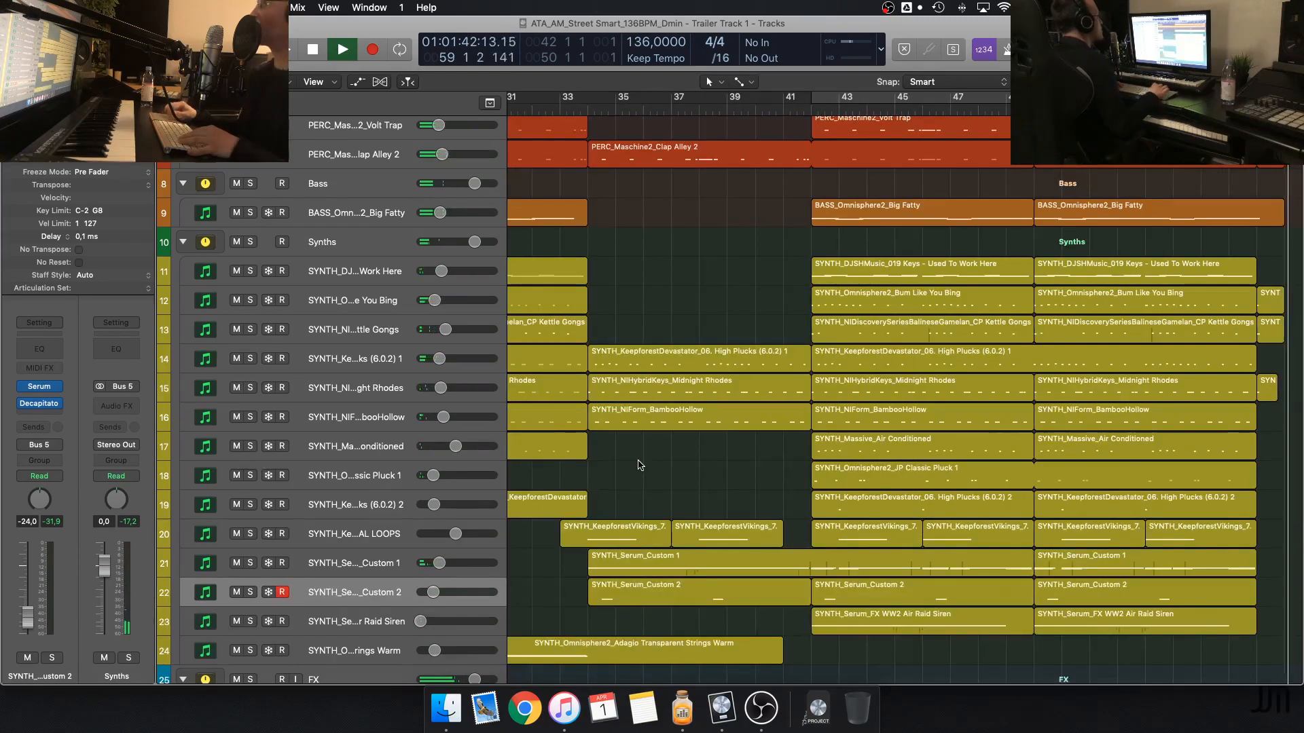
scroll(637, 465, "up", 5)
scroll(637, 466, "right", 5)
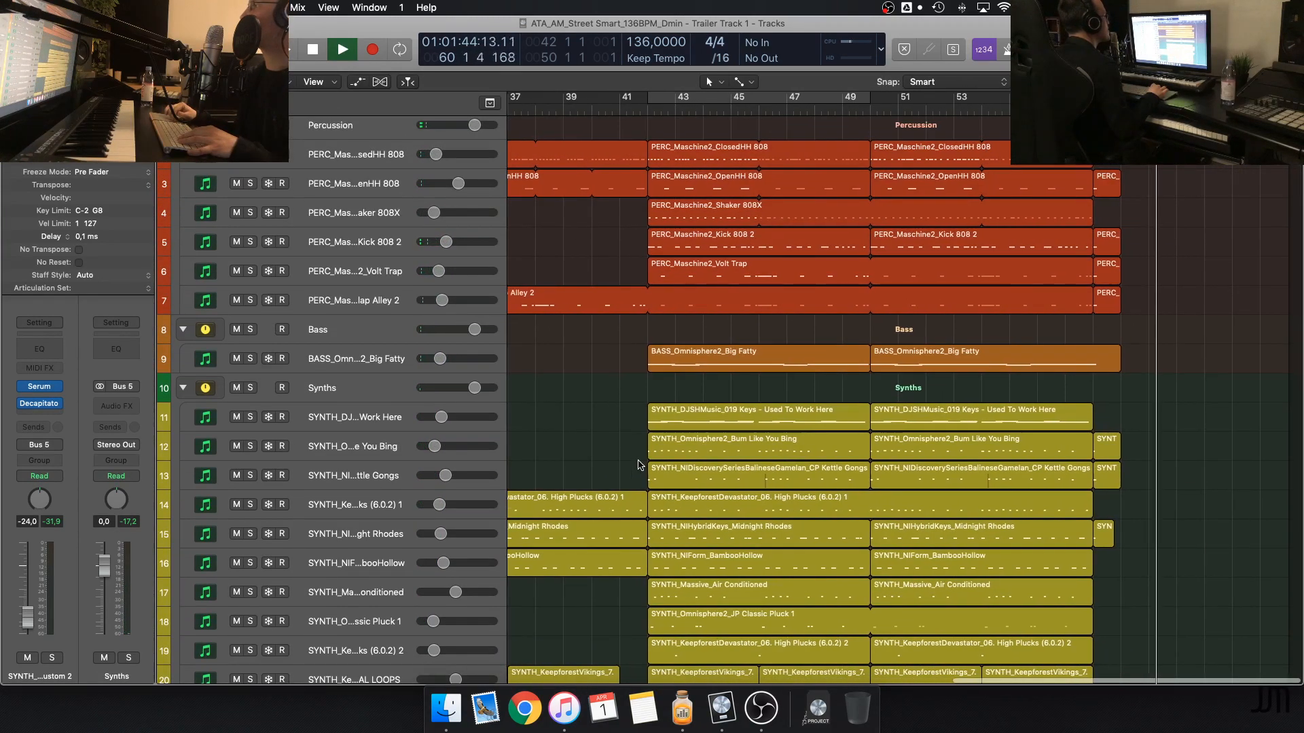
scroll(638, 465, "left", 2)
key("space")
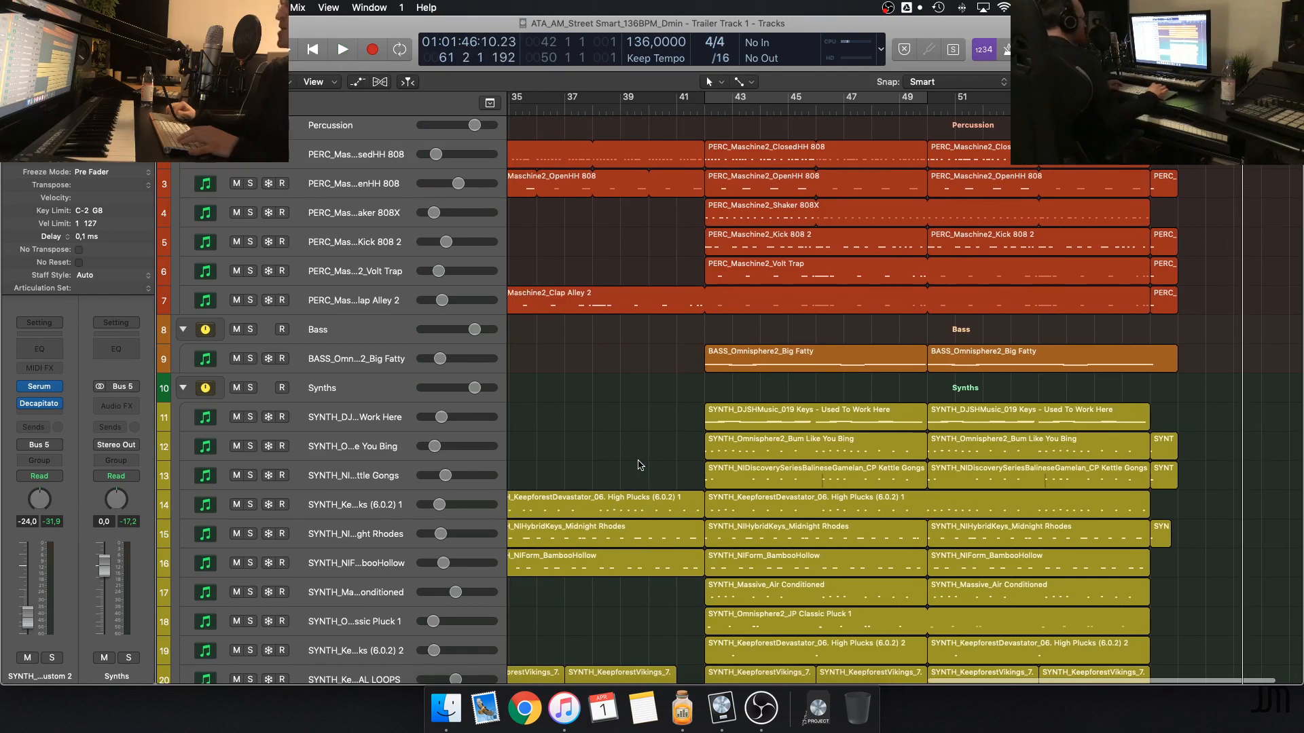
Examine how the regions are arranged across the whole track and how the percussion, bass, synth and FX layers stack up in the climax
key("super+Up")
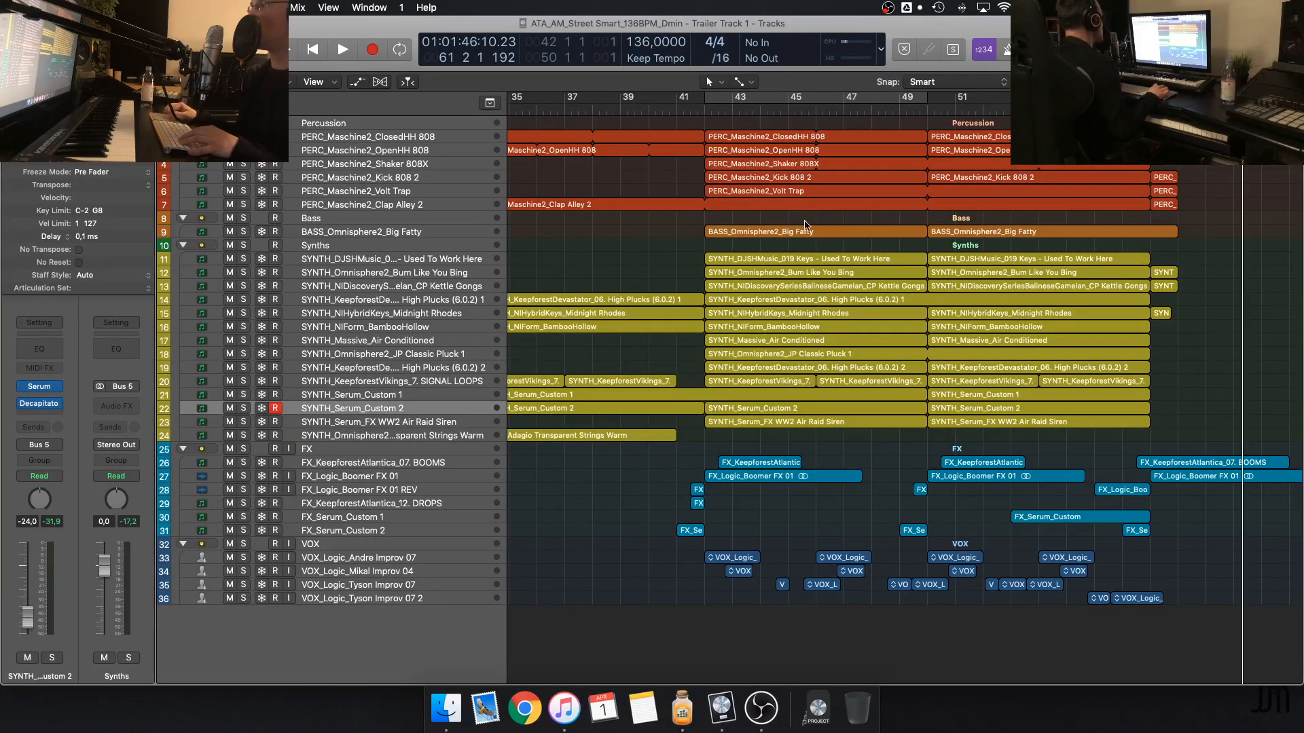
scroll(676, 113, "left", 15)
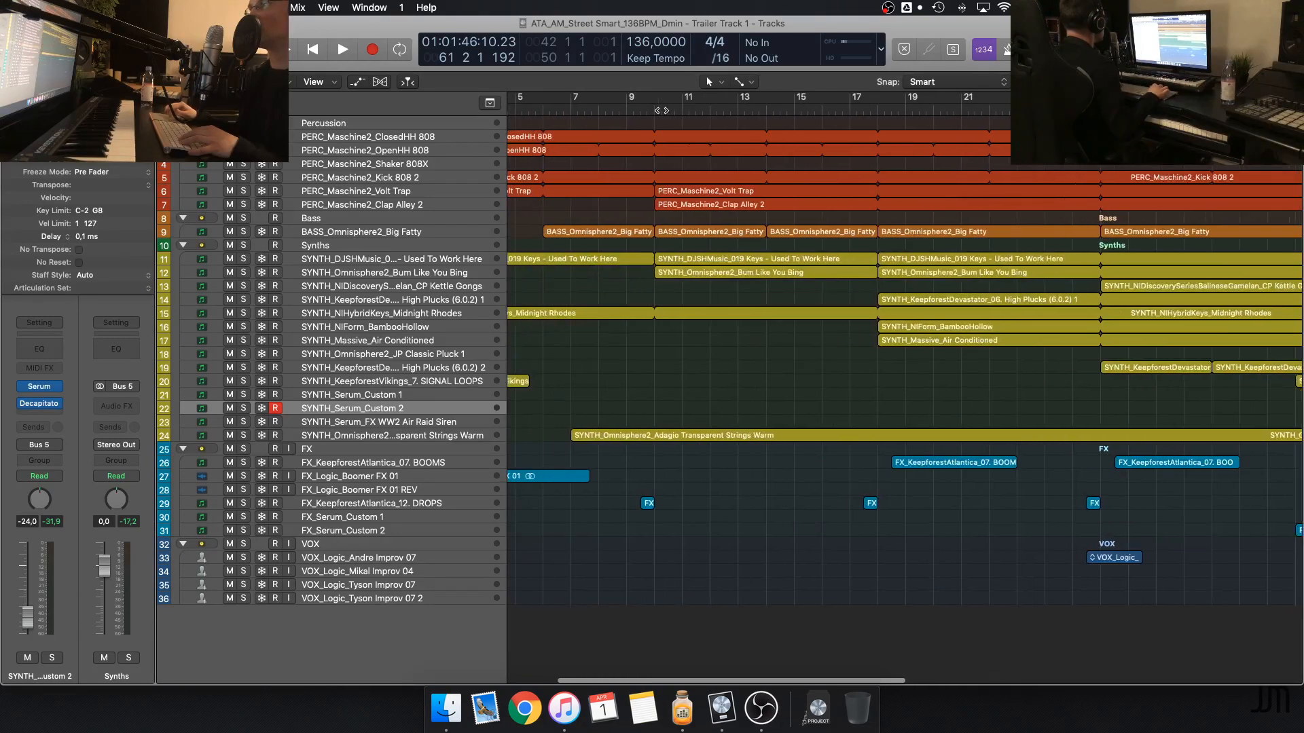
key("super+Left")
key("super+Left")
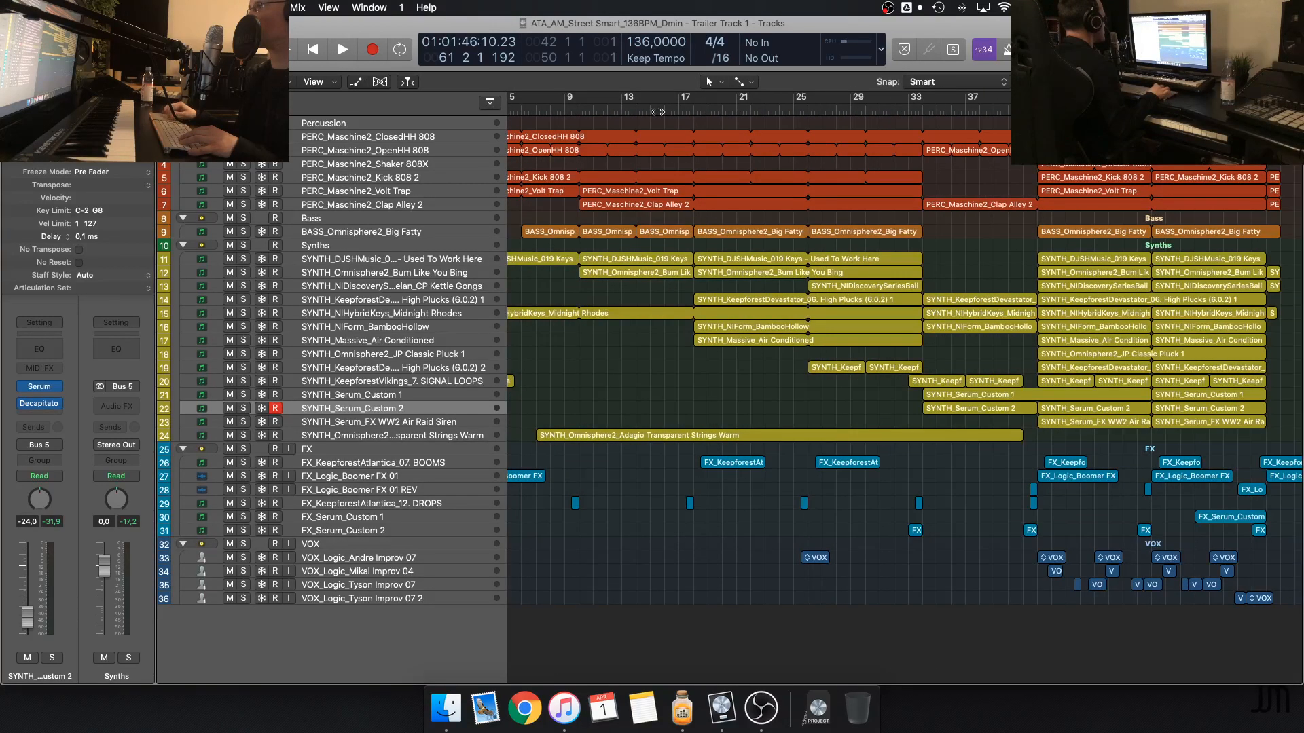
scroll(658, 112, "right", 3)
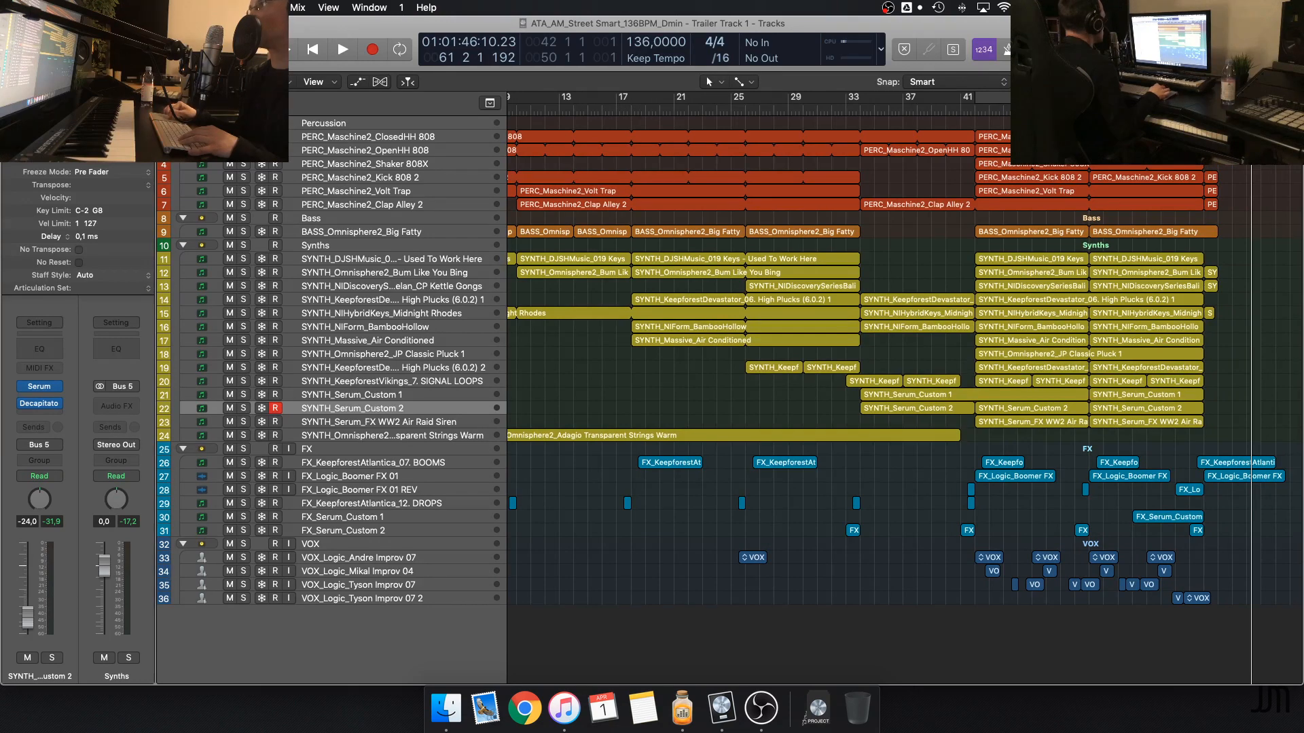
key("super+Right")
key("super+Right")
key("super+Right")
key("super+Right")
key("super+Right")
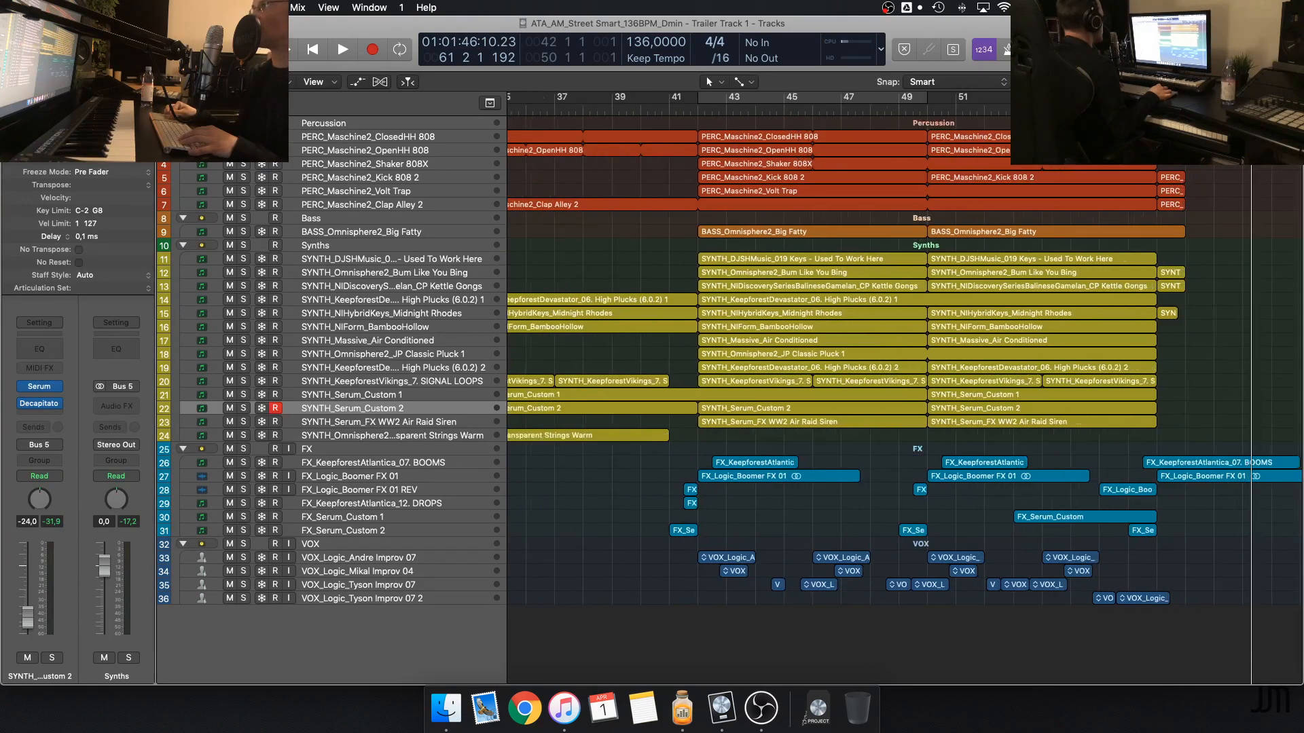
key("super+Right")
key("super+Right")
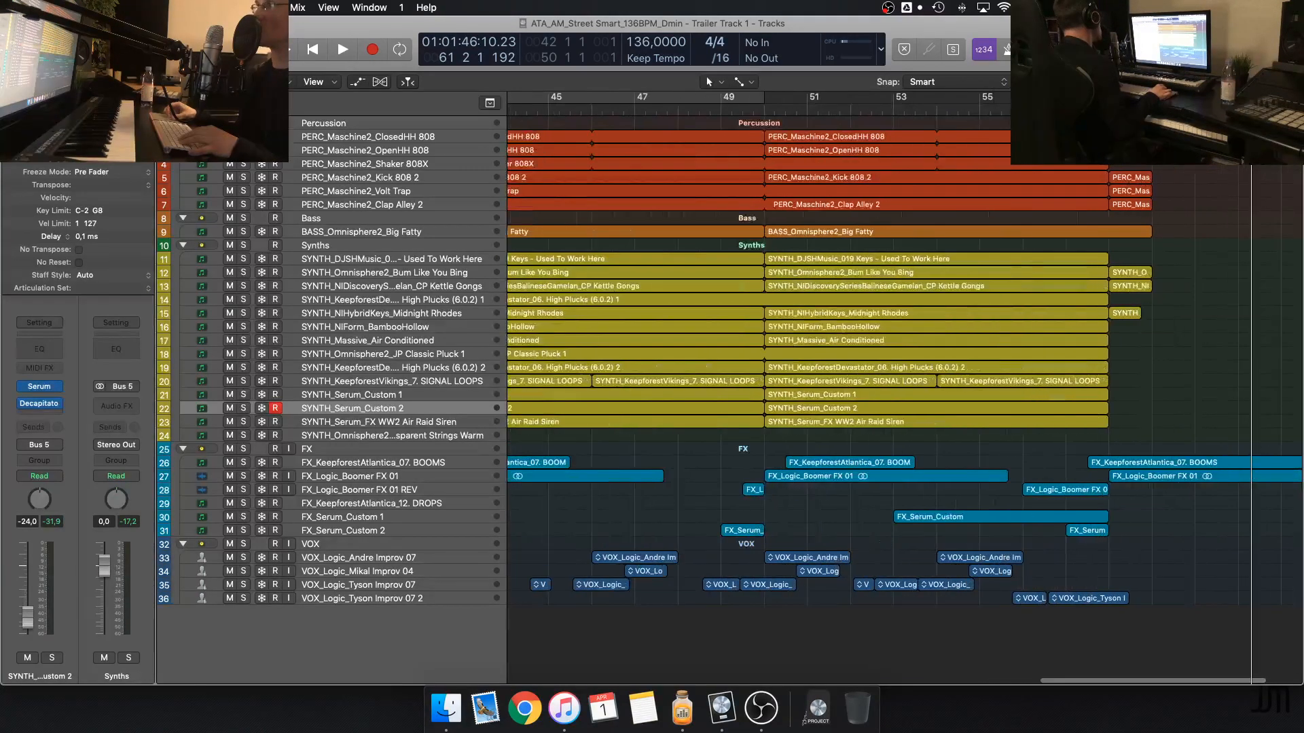
key("super+Left")
key("super+Left")
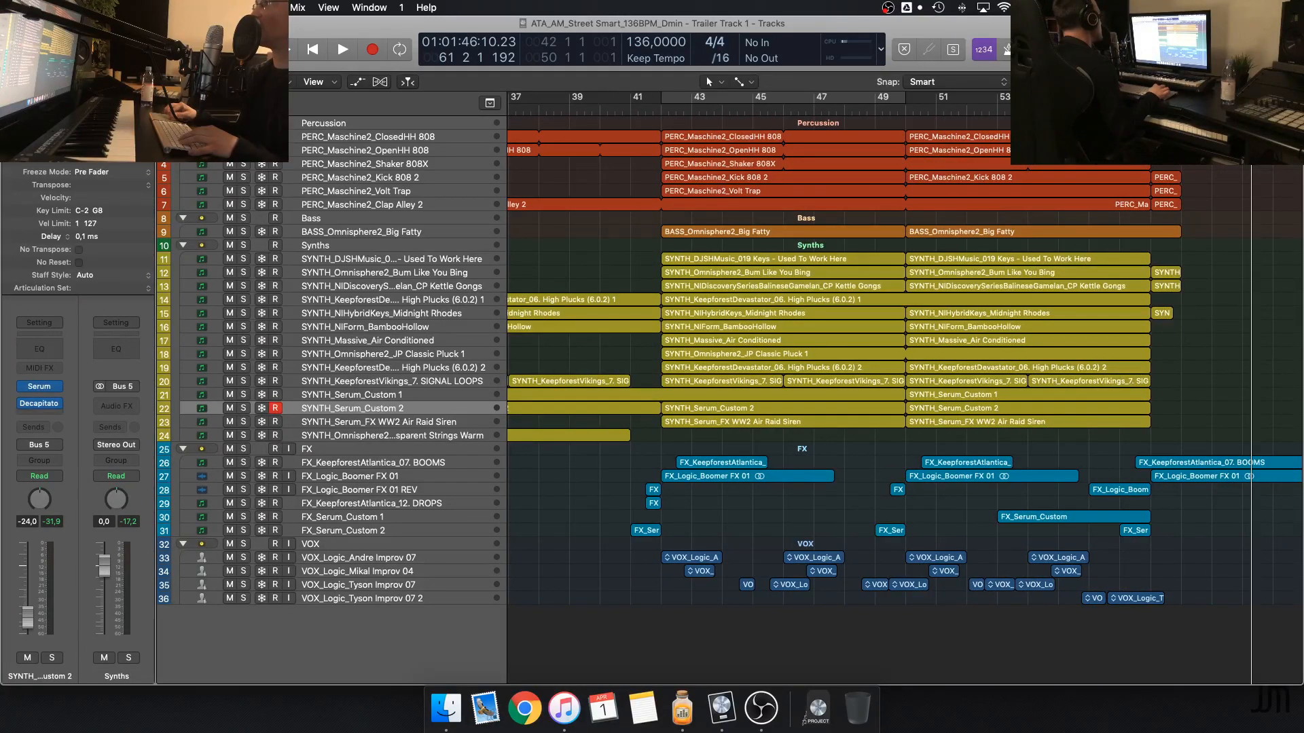
key("super+Down")
key("super+Down")
key("super+Down")
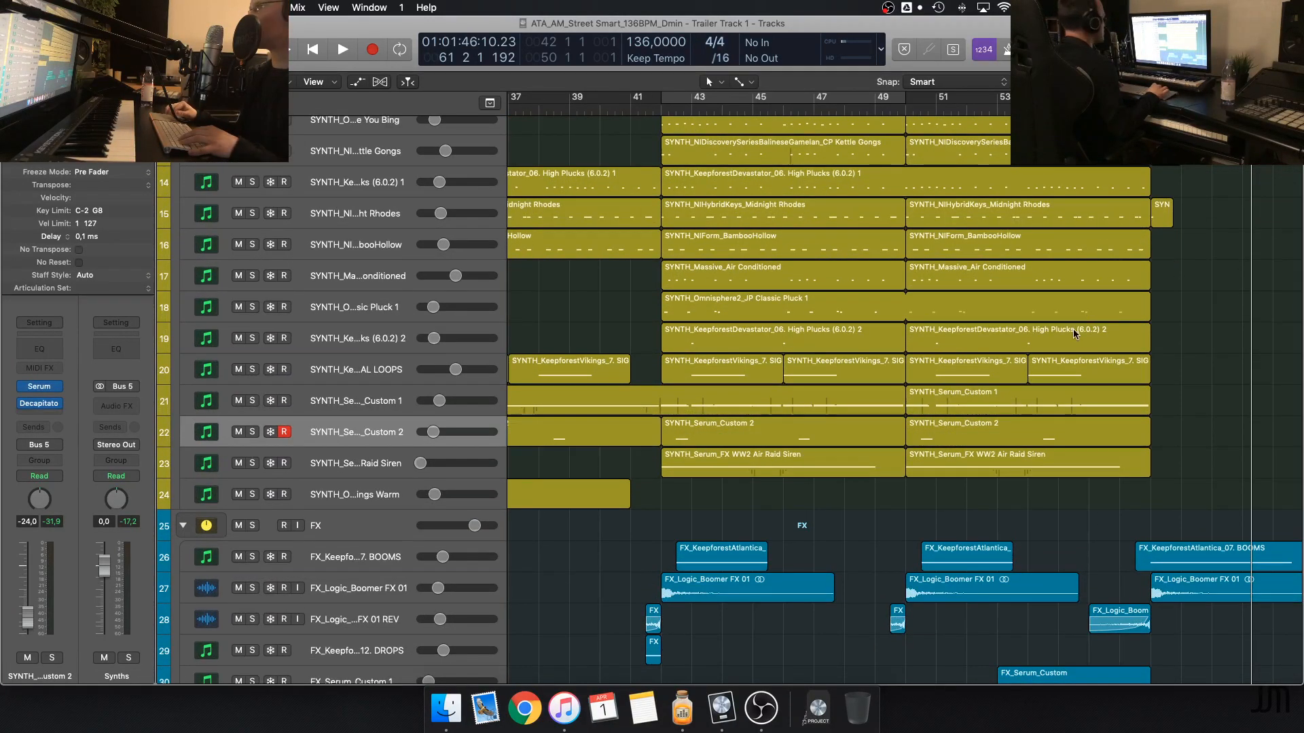
scroll(1072, 328, "up", 10)
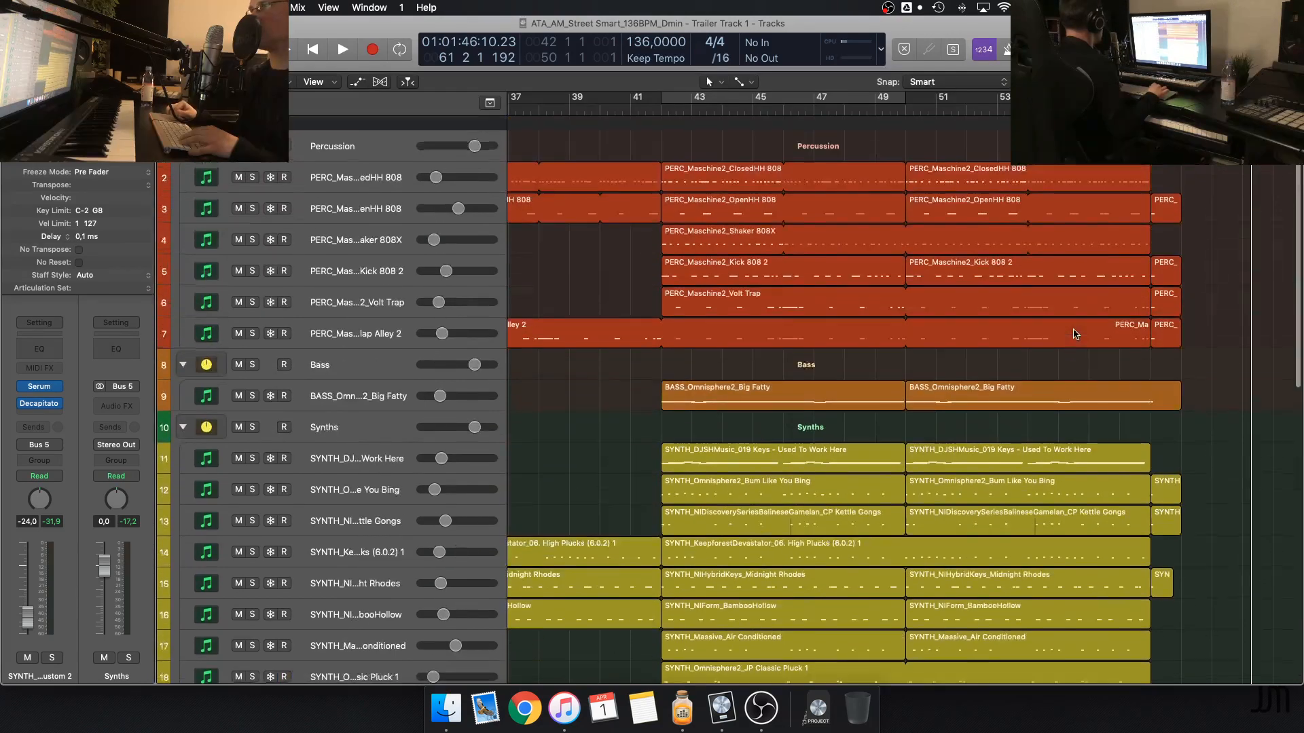
scroll(1074, 334, "down", 1)
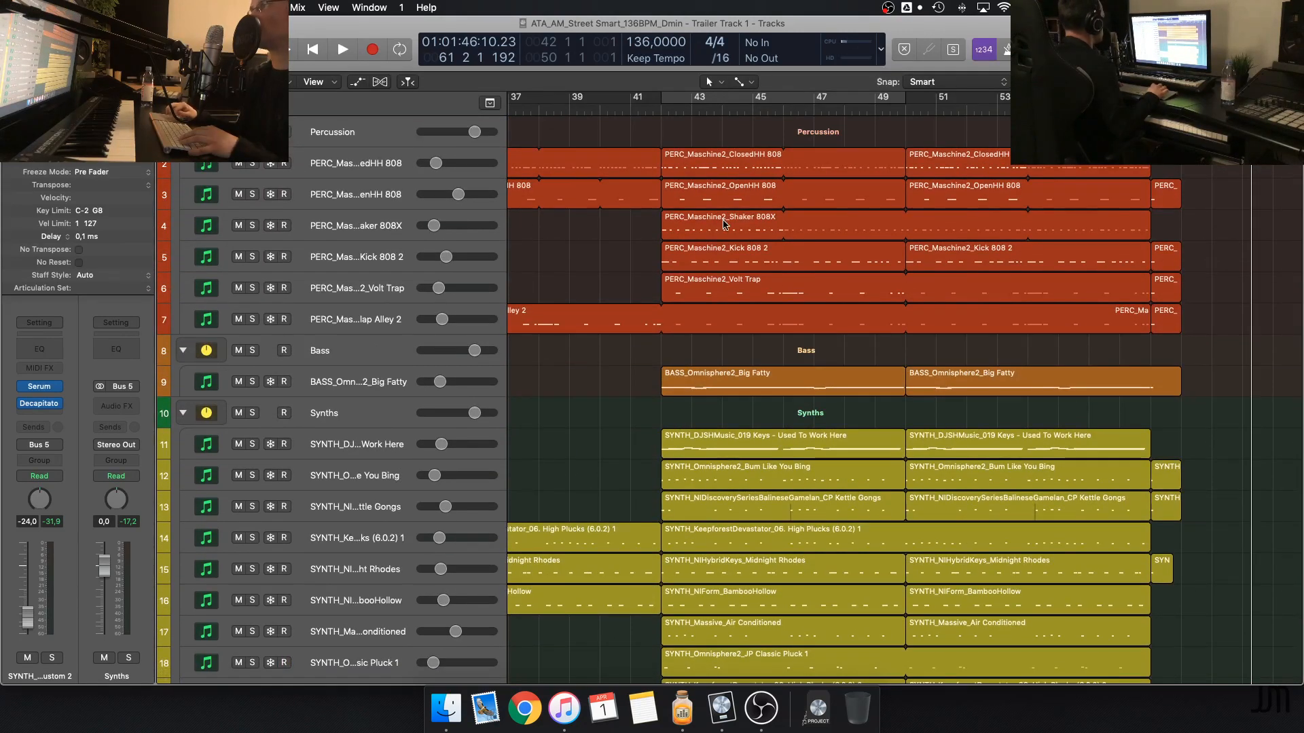
Solo the SYNTH_Serum_Custom 1 track, play it from bar 41 into the climax and stop playback
left_click(629, 107)
scroll(690, 339, "down", 8)
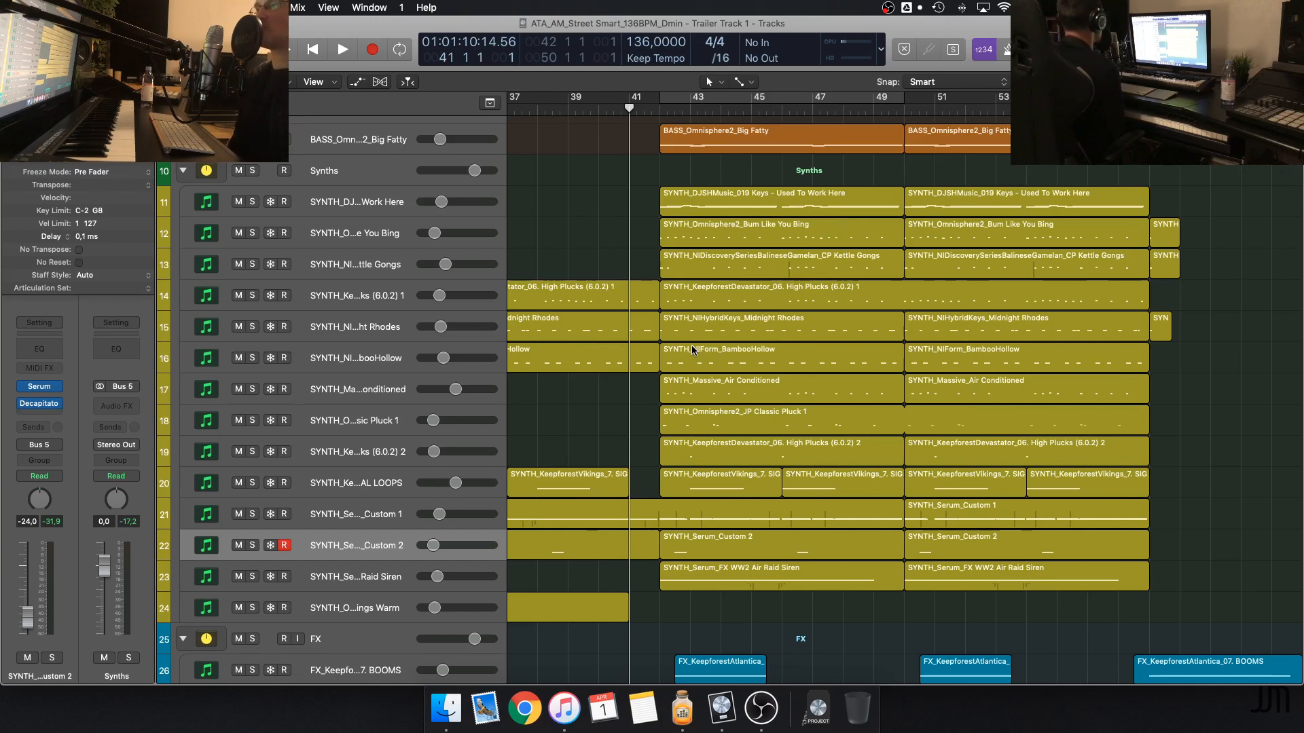
left_click(254, 516)
key("space")
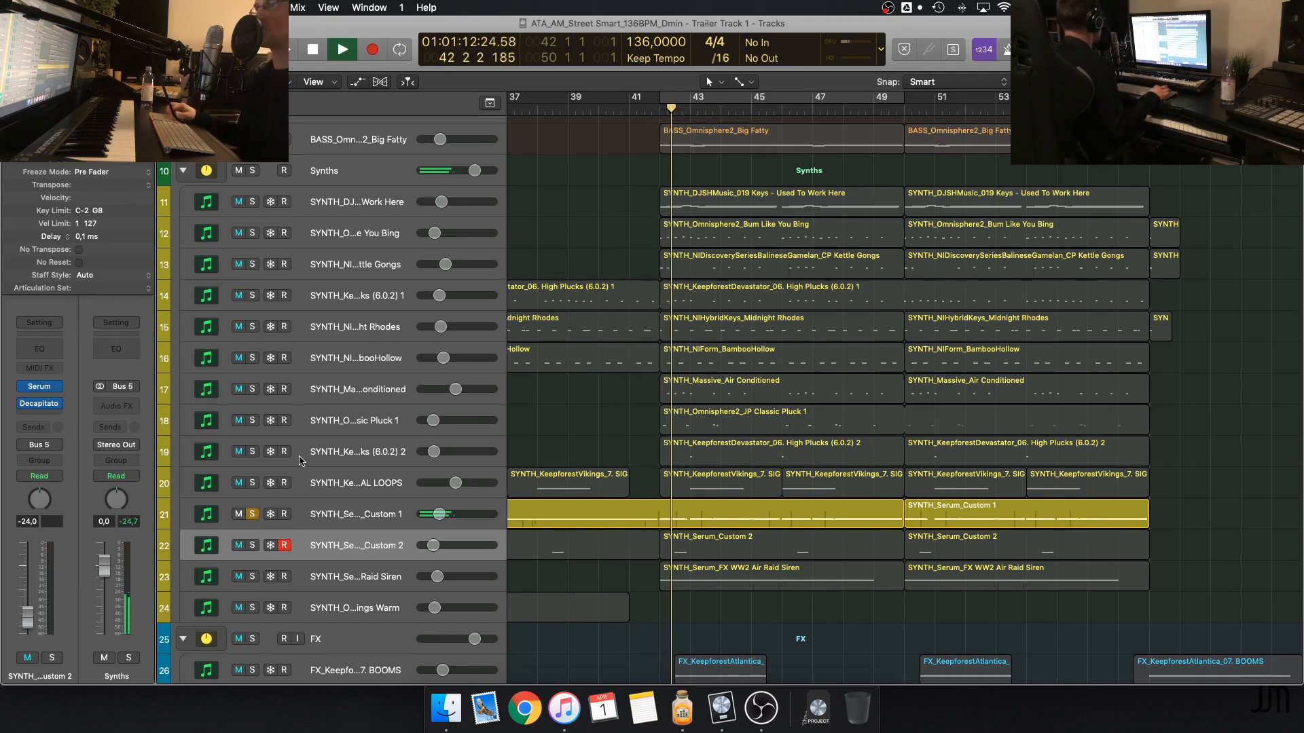
scroll(340, 458, "up", 3)
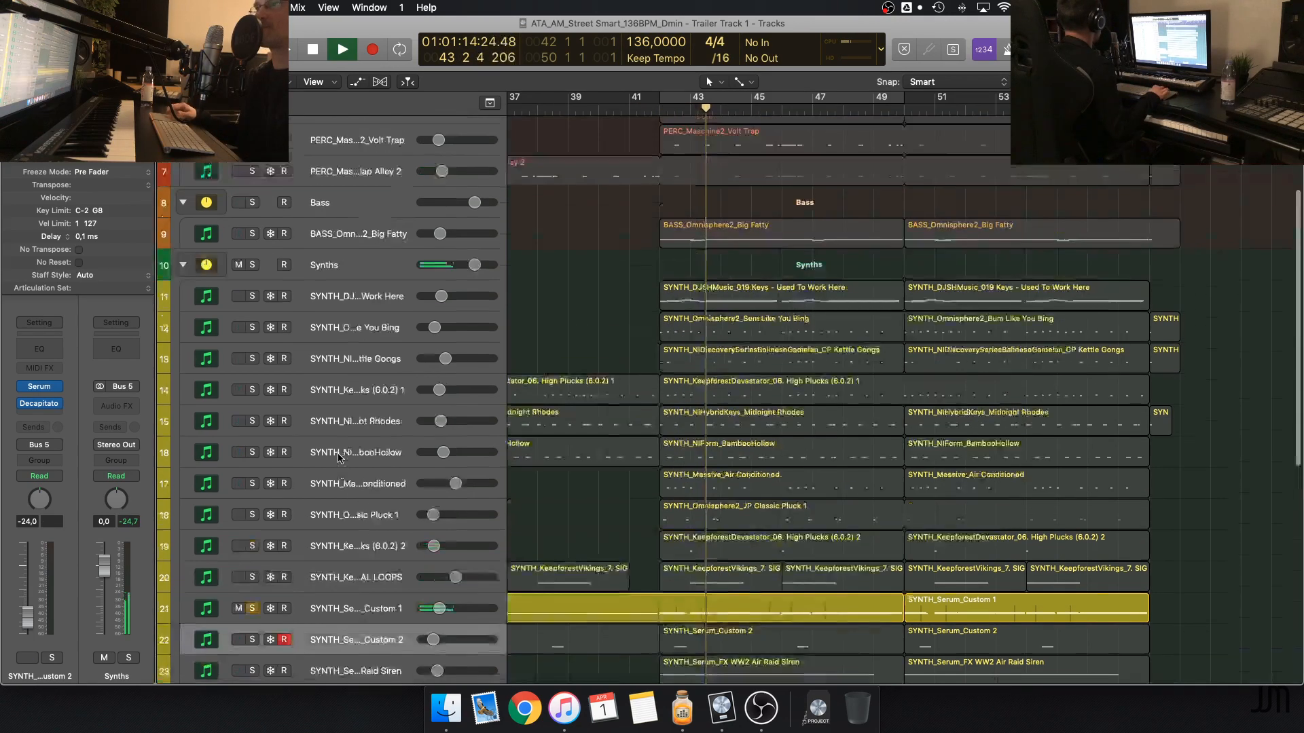
scroll(338, 458, "up", 4)
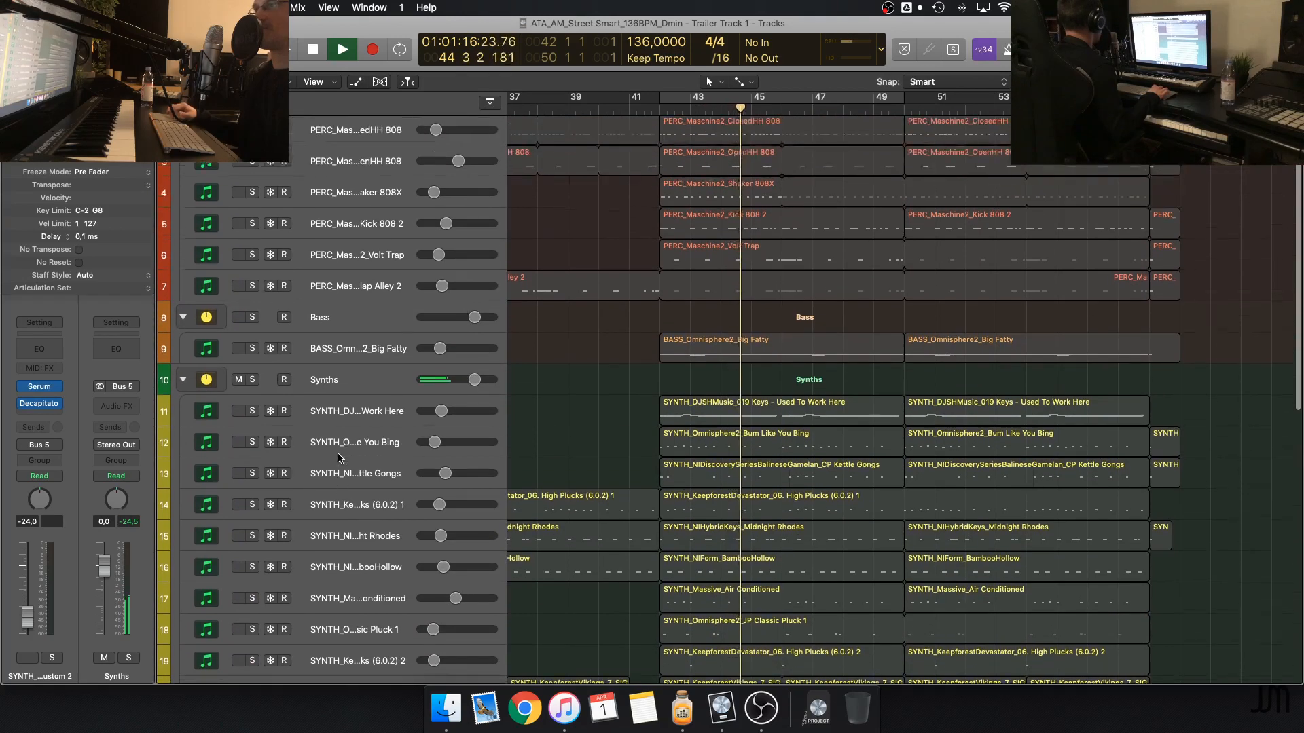
scroll(339, 458, "up", 1)
key("space")
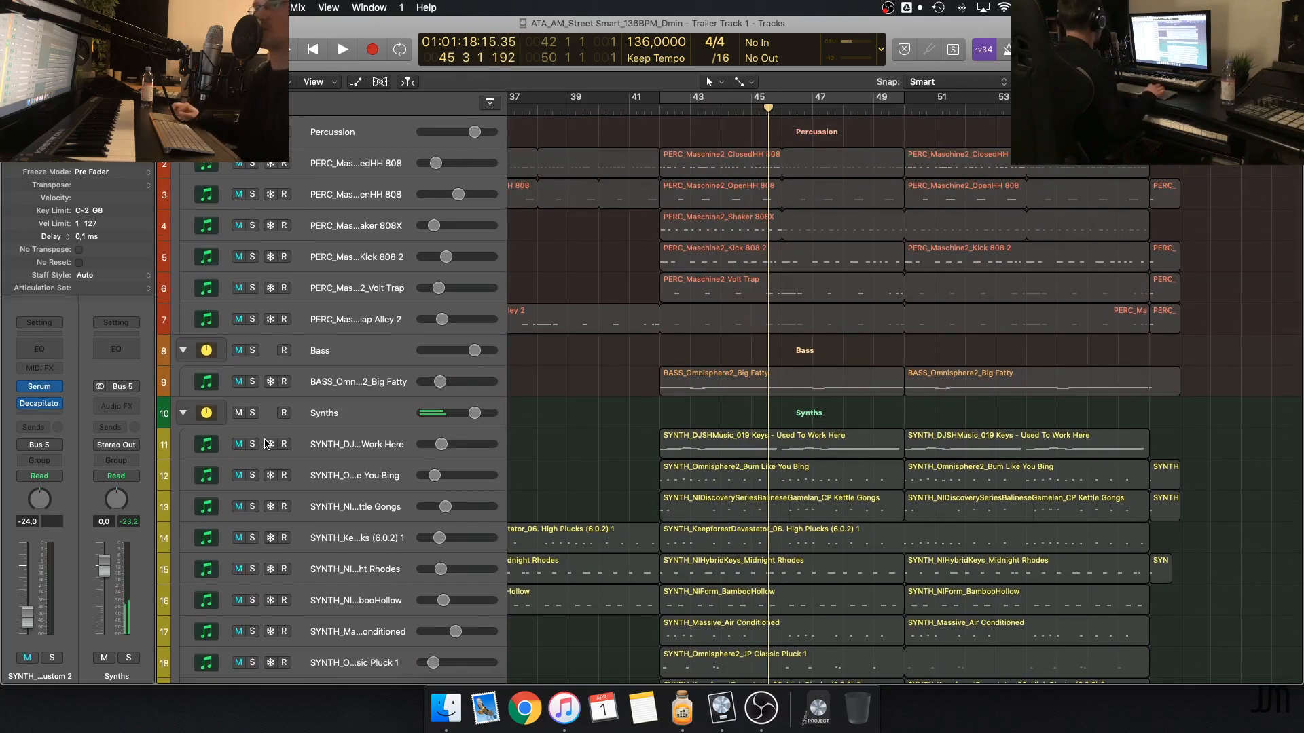
Solo the SYNTH_DJSHMusic_019 Keys - Used To Work Here track in the Synths group
left_click(252, 444)
scroll(614, 405, "down", 1)
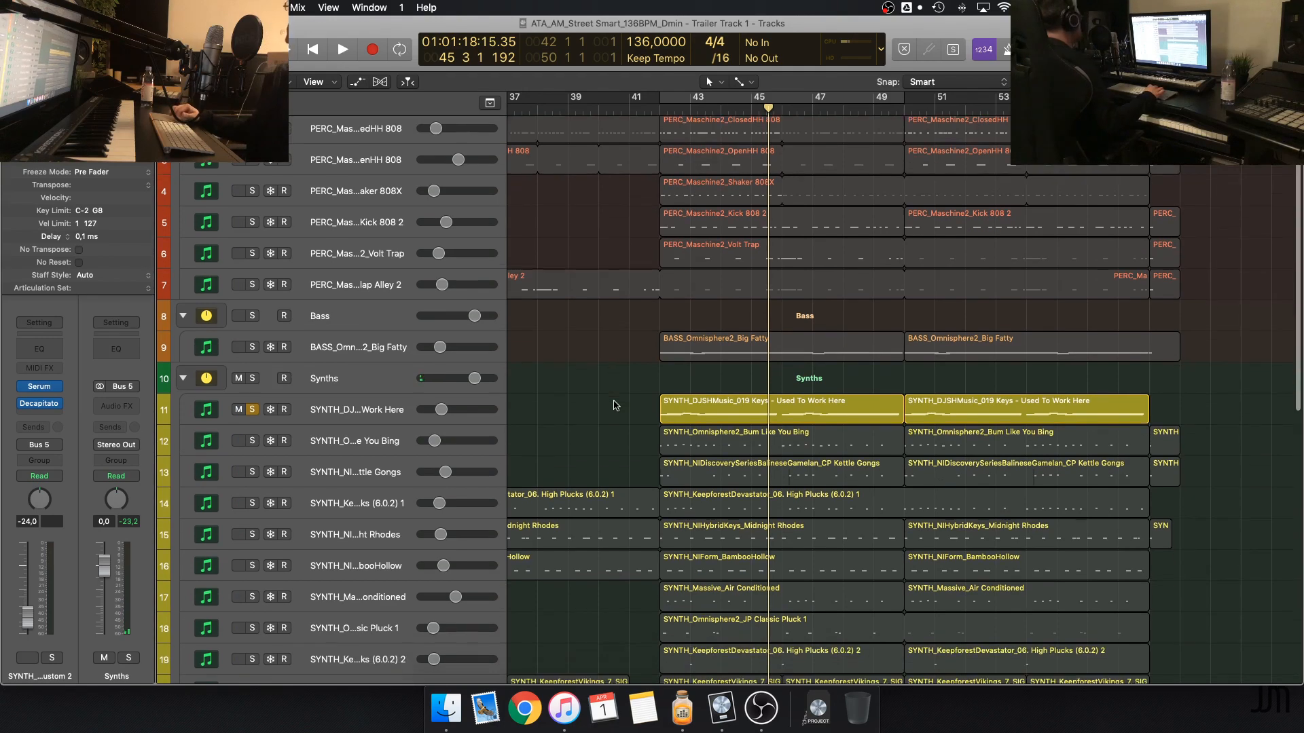
scroll(614, 405, "up", 1)
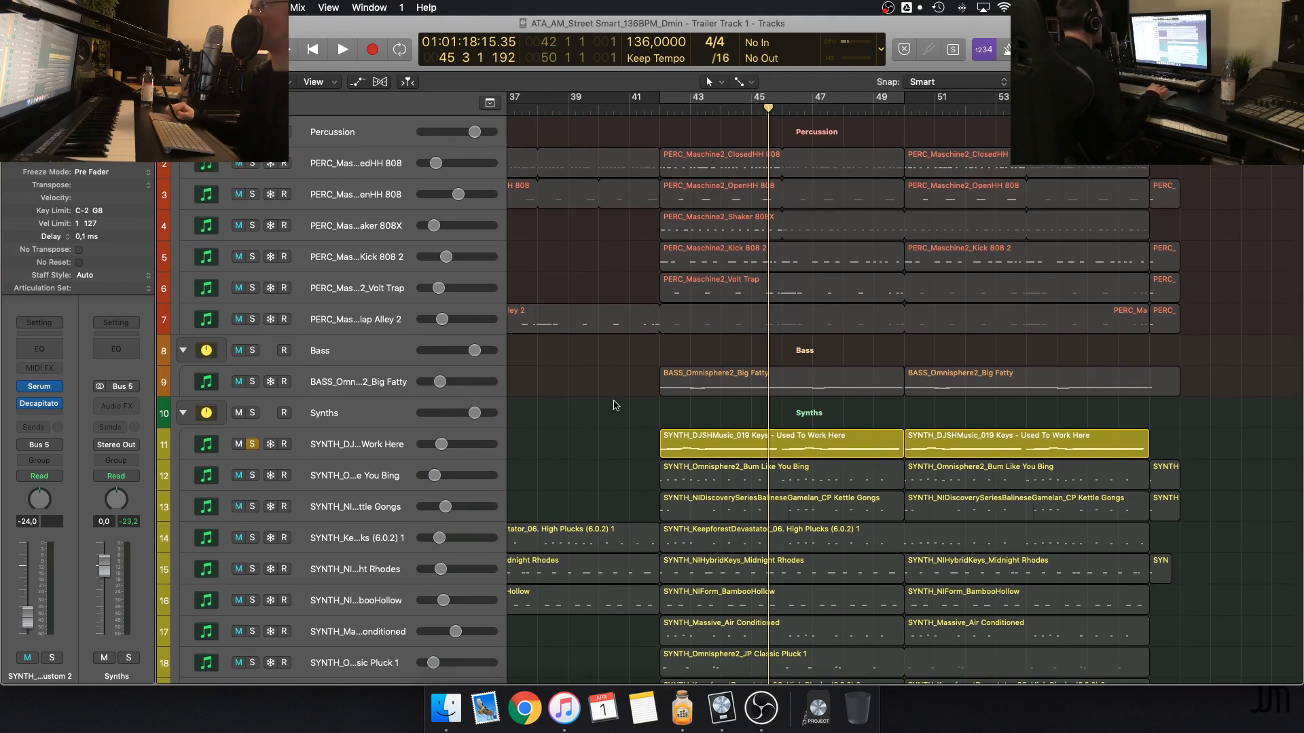
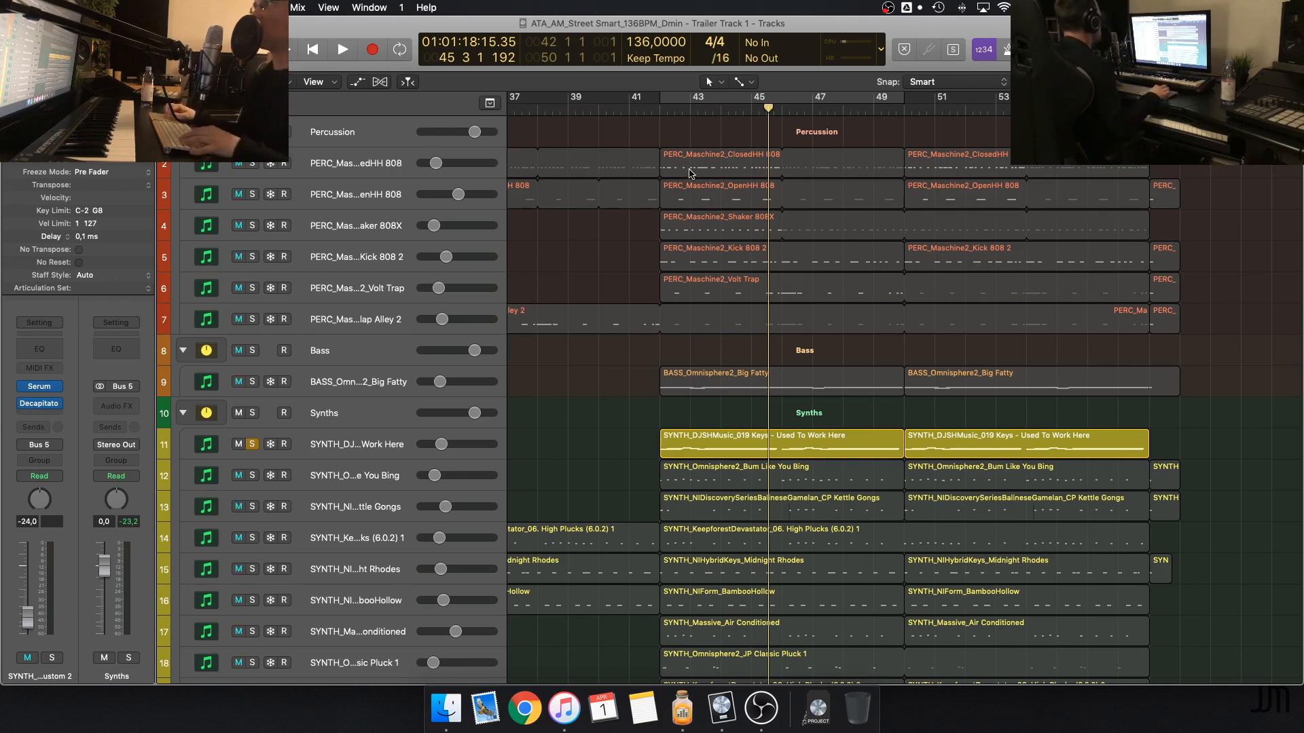
Unsolo the Used To Work Here keys track and turn on the cycle range over the climax from bar 42 to 50
left_click(252, 444)
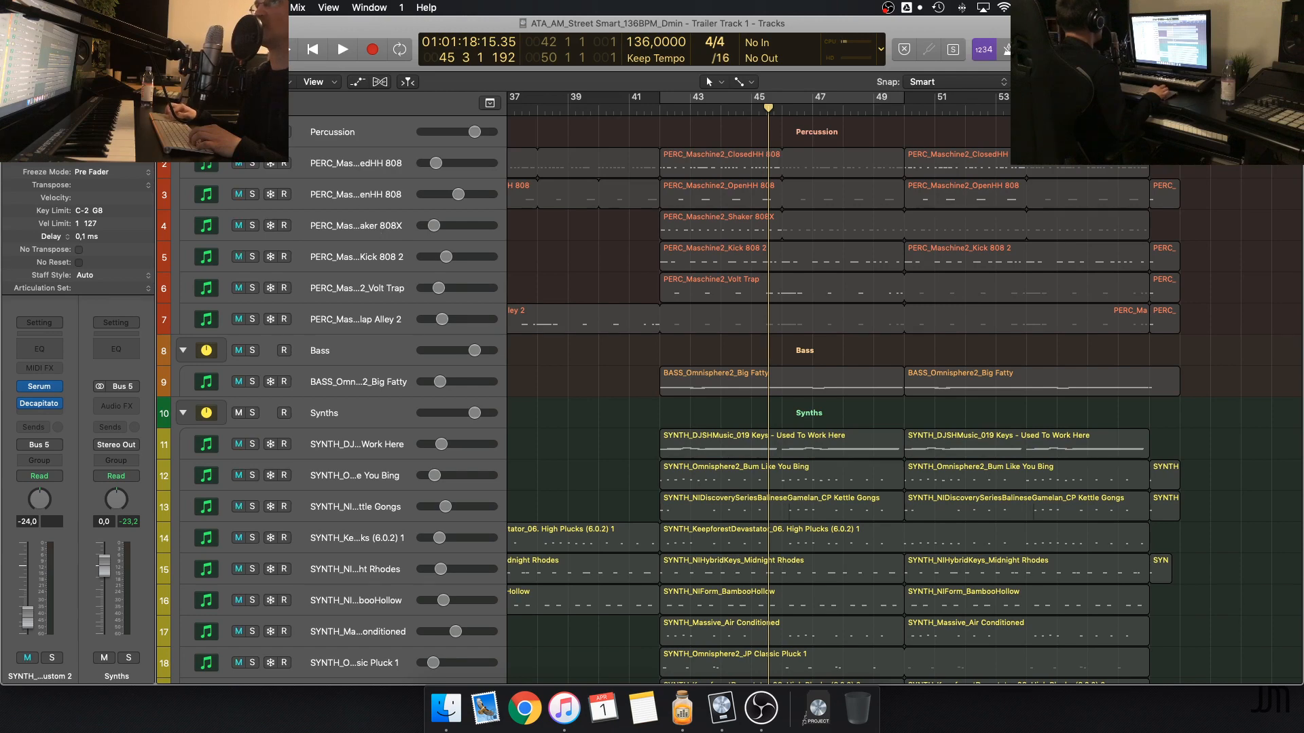
scroll(688, 157, "right", 3)
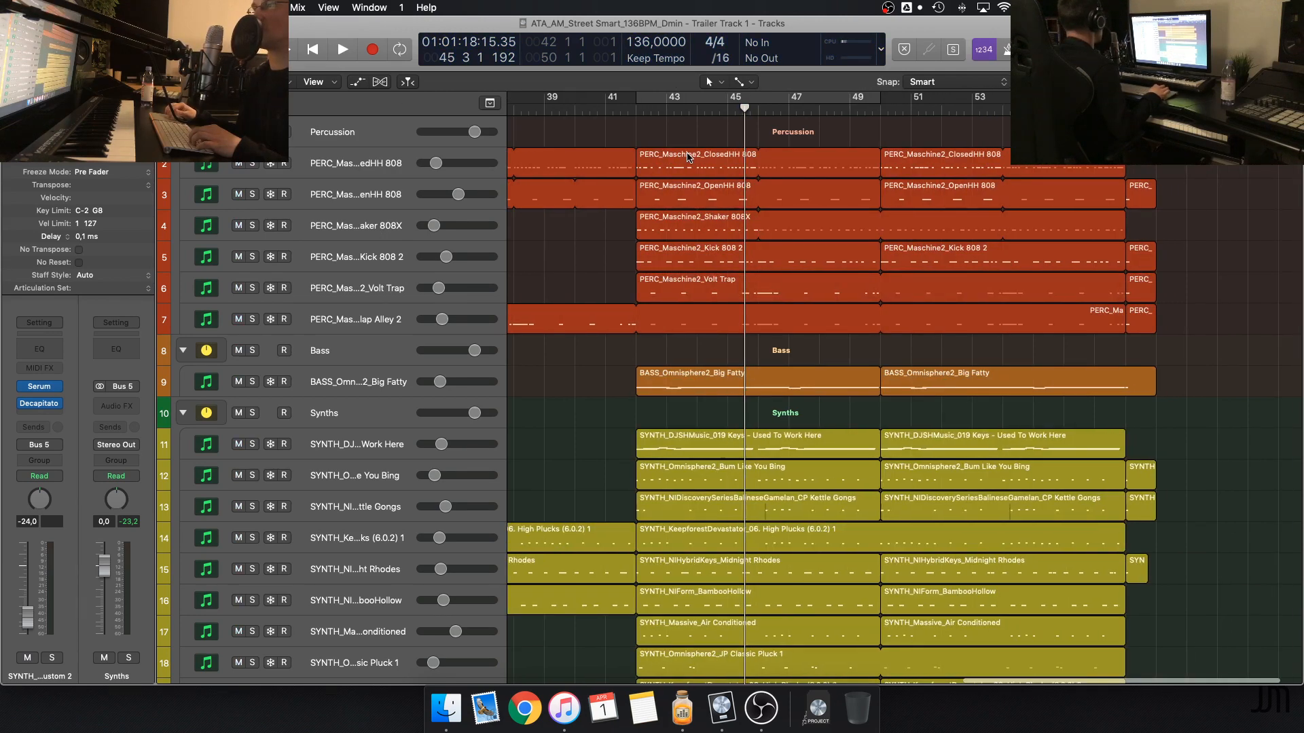
left_click(649, 99)
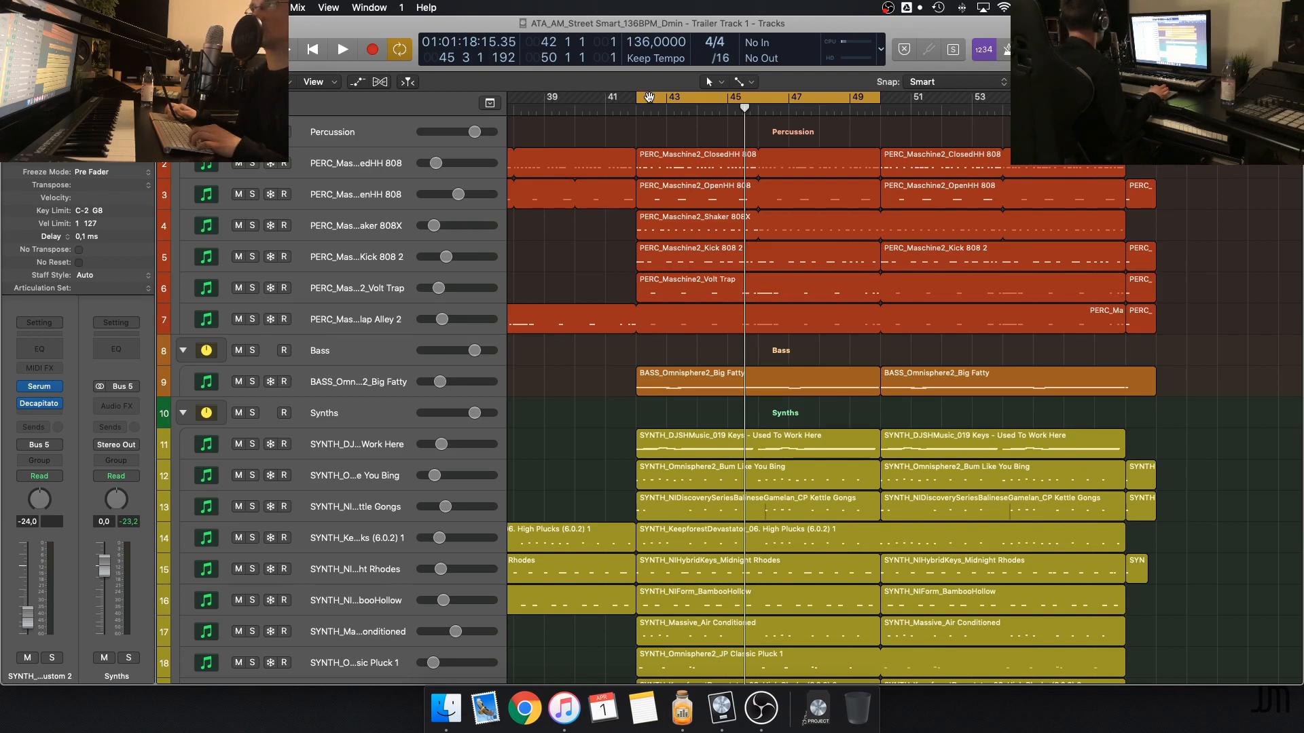
left_click(649, 97)
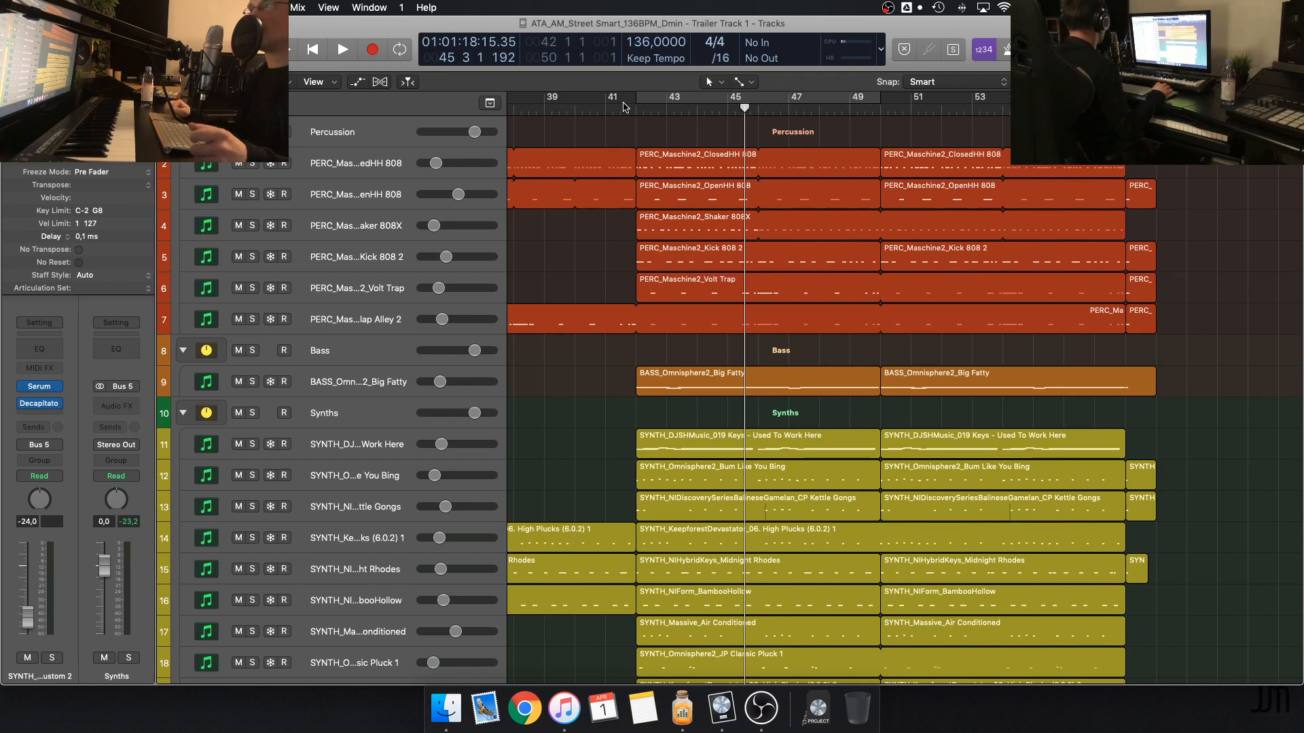
left_click(642, 101)
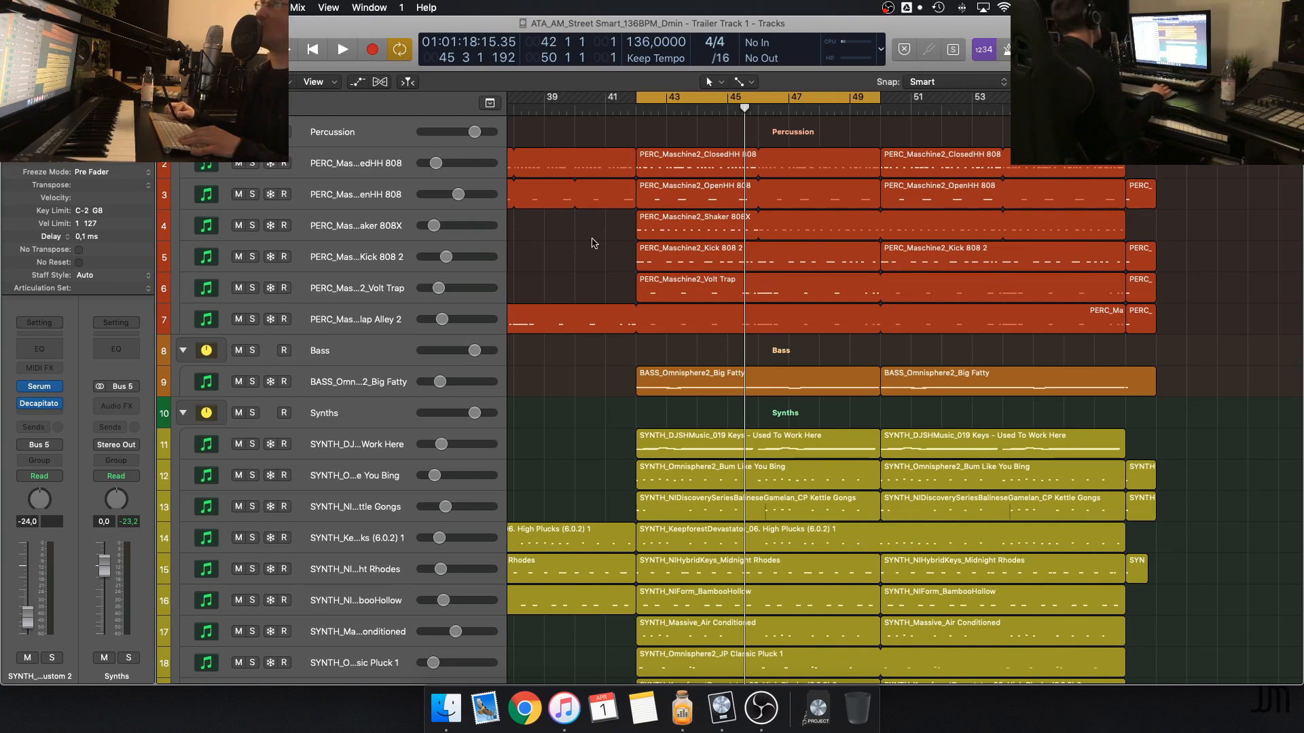
Close the Street Smart project without saving and open the Tech Warfare track project of the tension album
key("super+w")
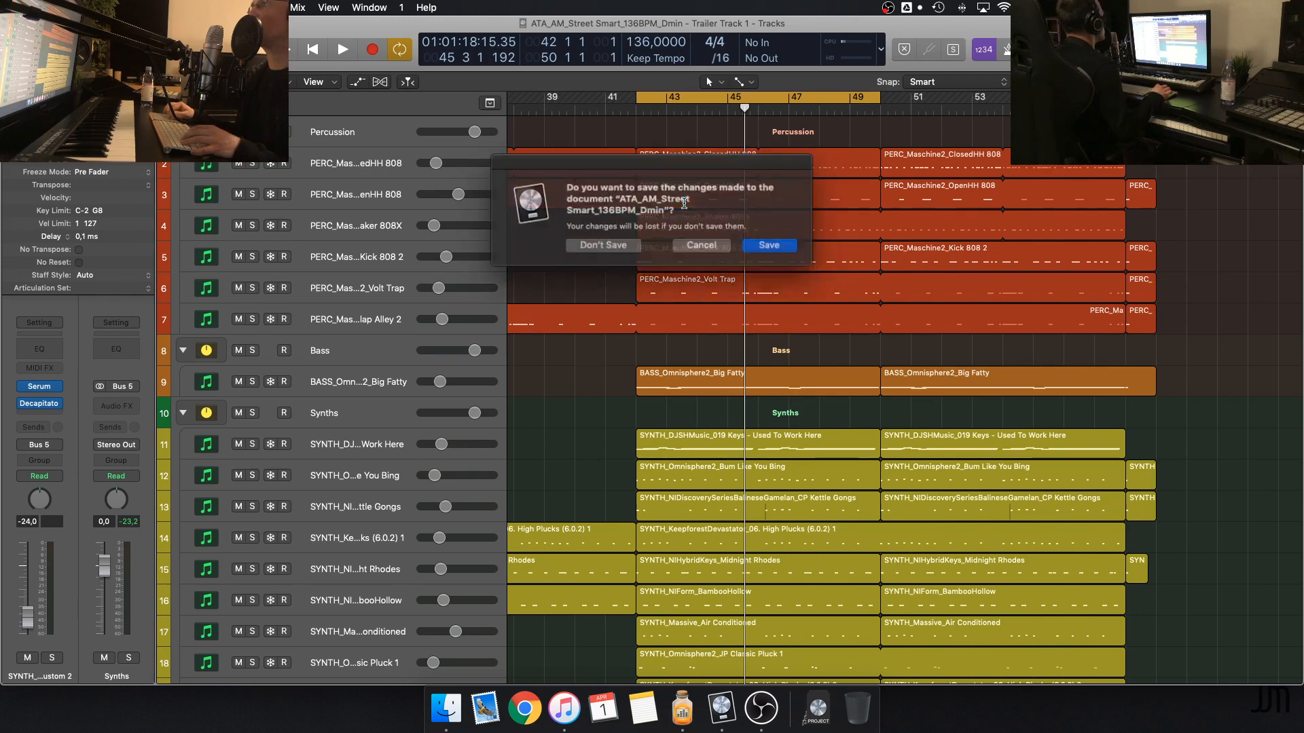
left_click(605, 243)
left_click(814, 712)
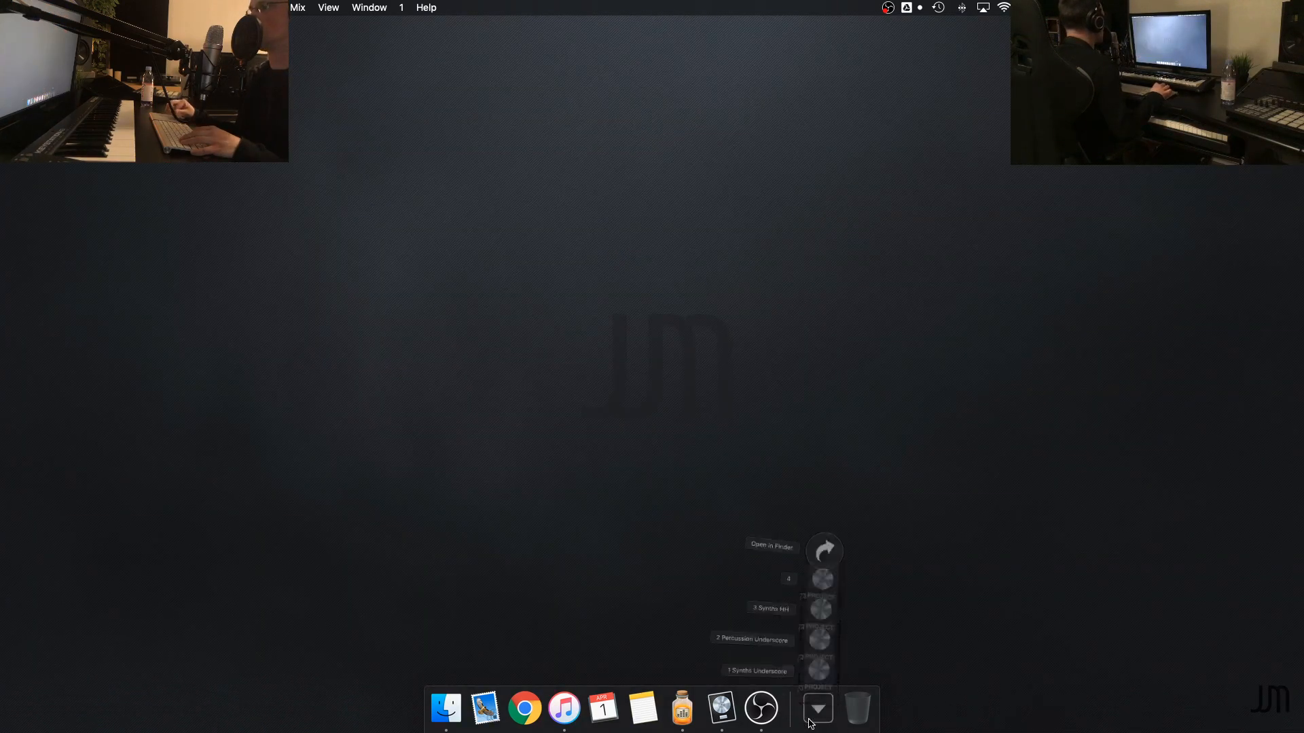
left_click(820, 601)
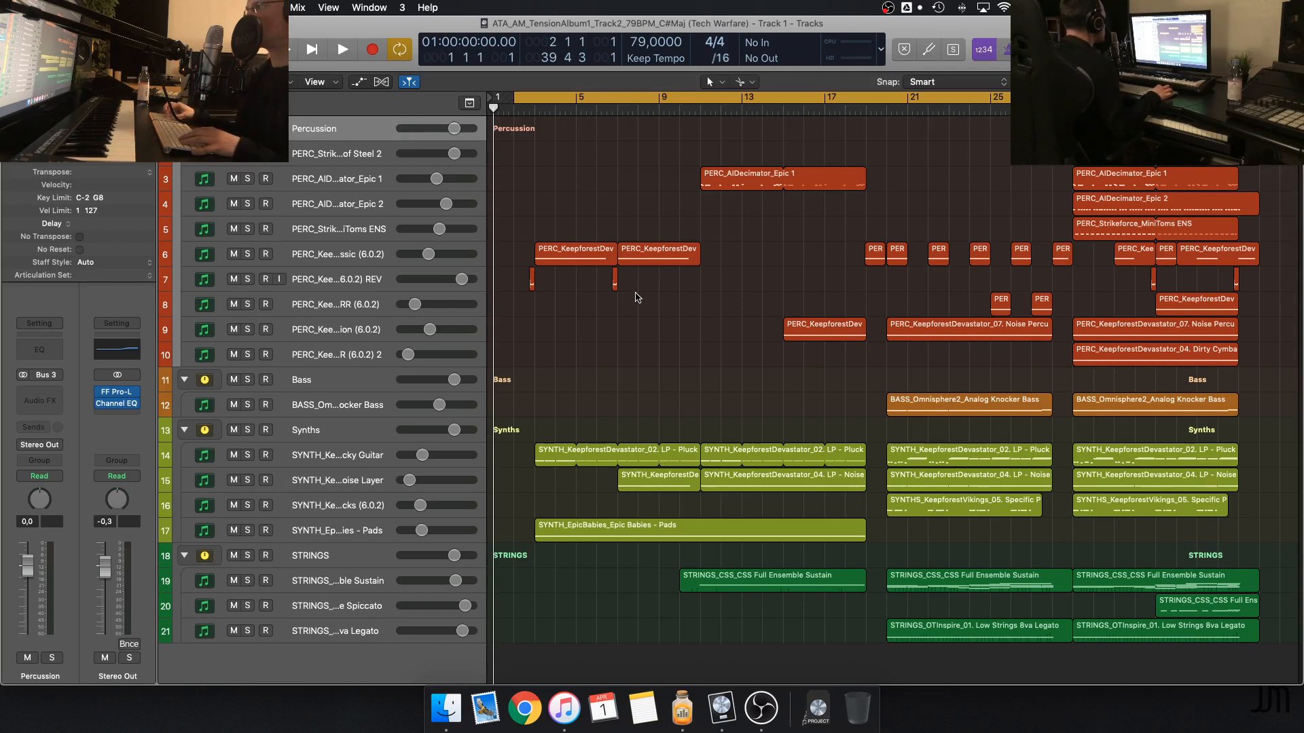
Solo the Plucky Guitar synth track, play it from the start, and unsolo it with the playhead stopped at bar 20
left_click(354, 454)
key("s")
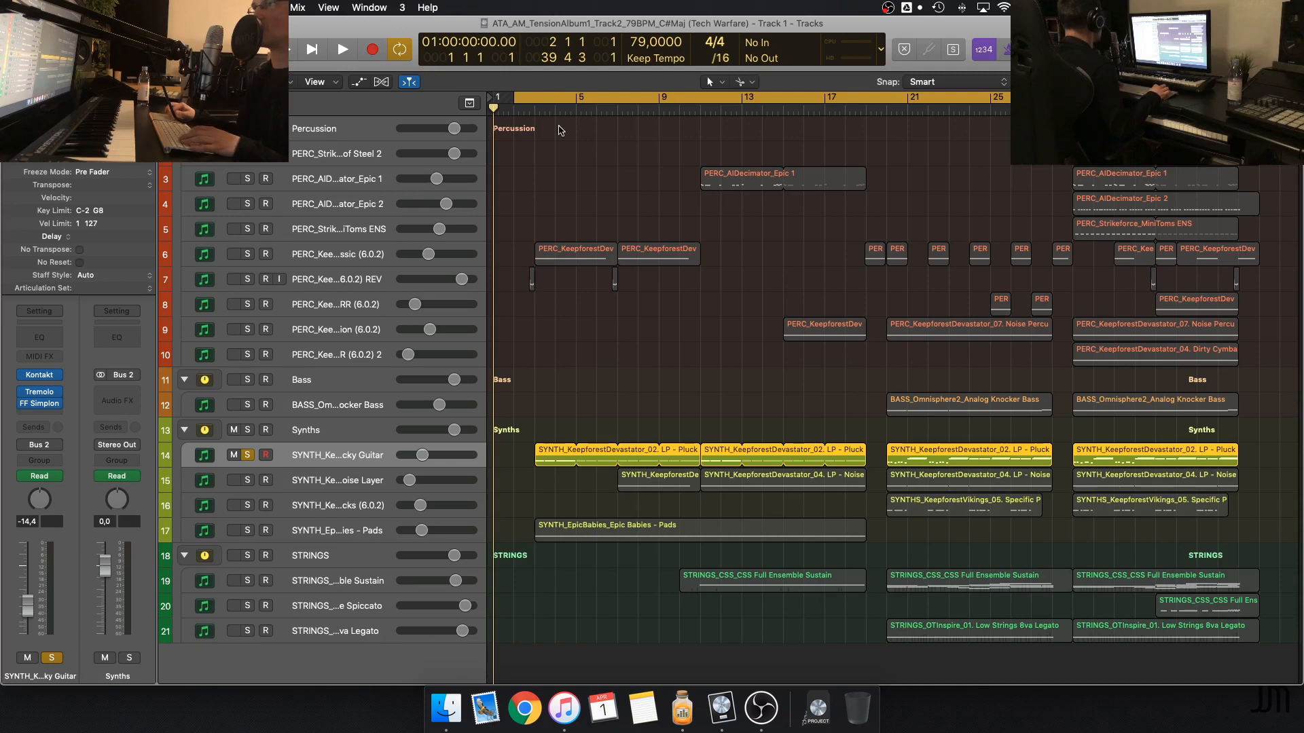
key("space")
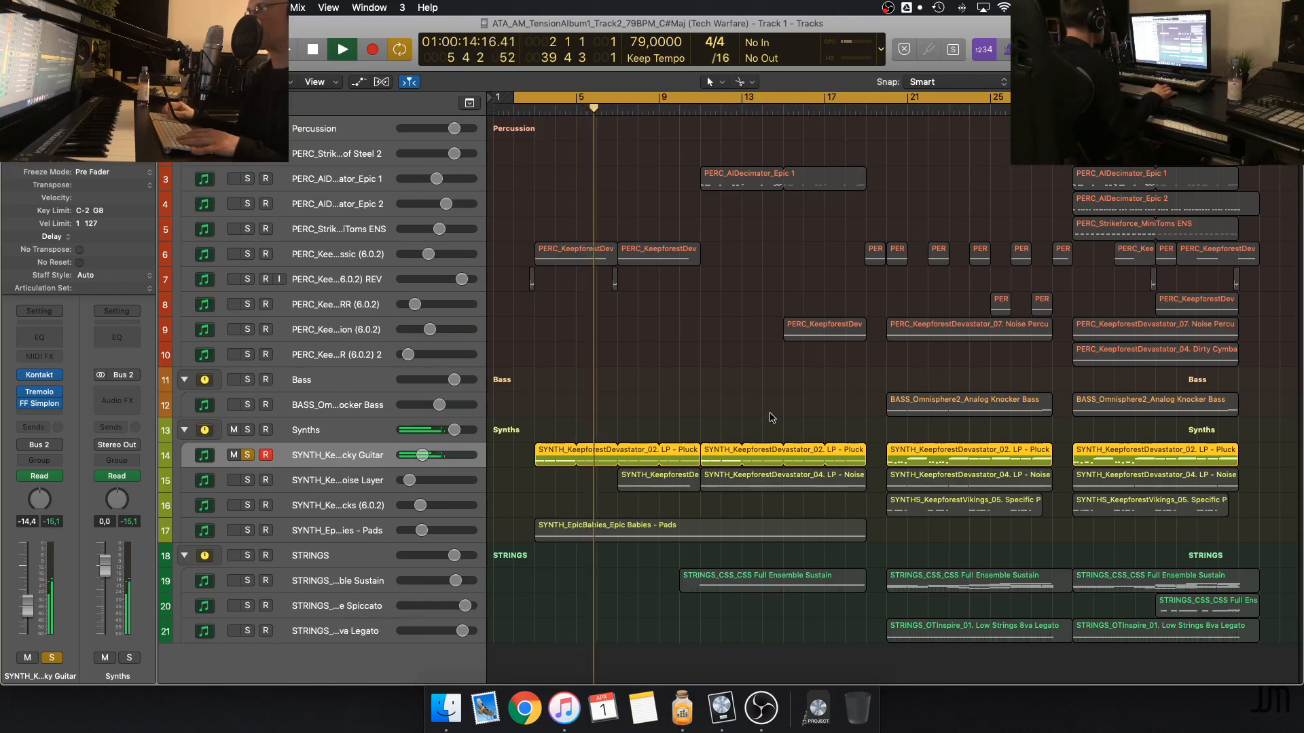
scroll(842, 317, "right", 1)
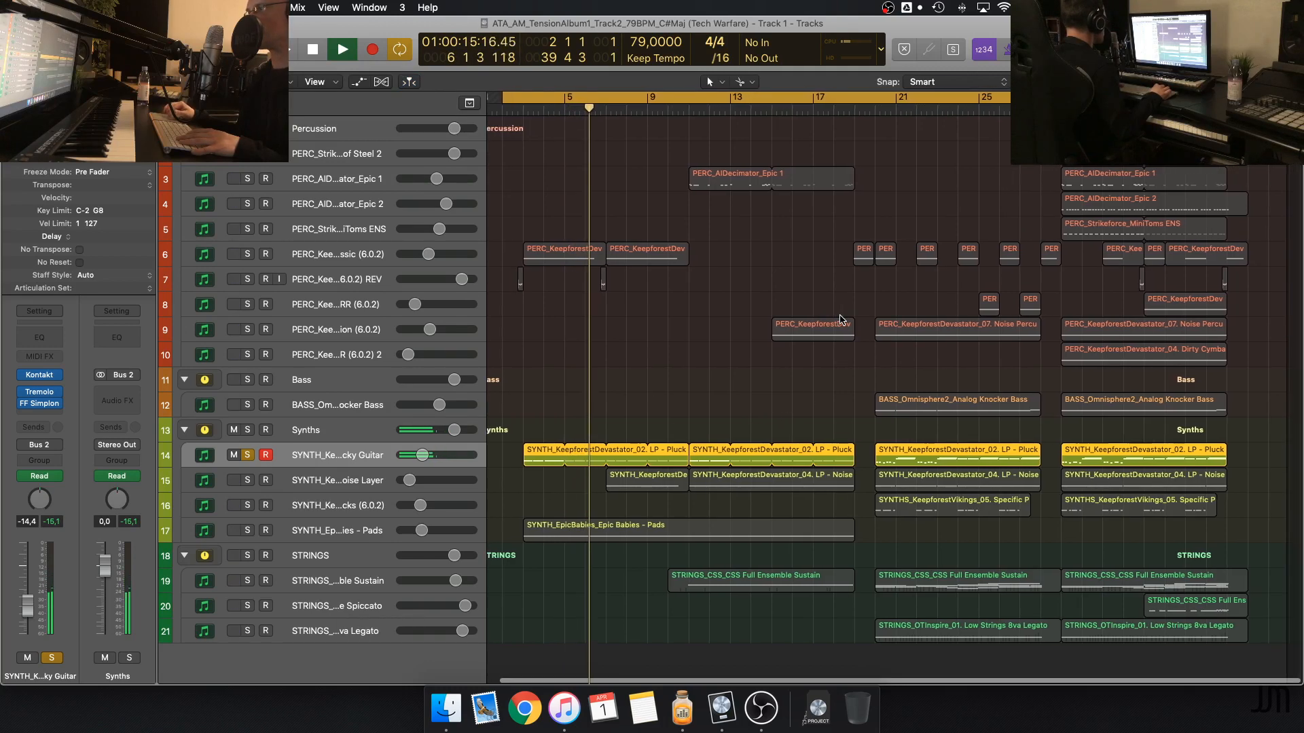
key("space")
left_click(871, 110)
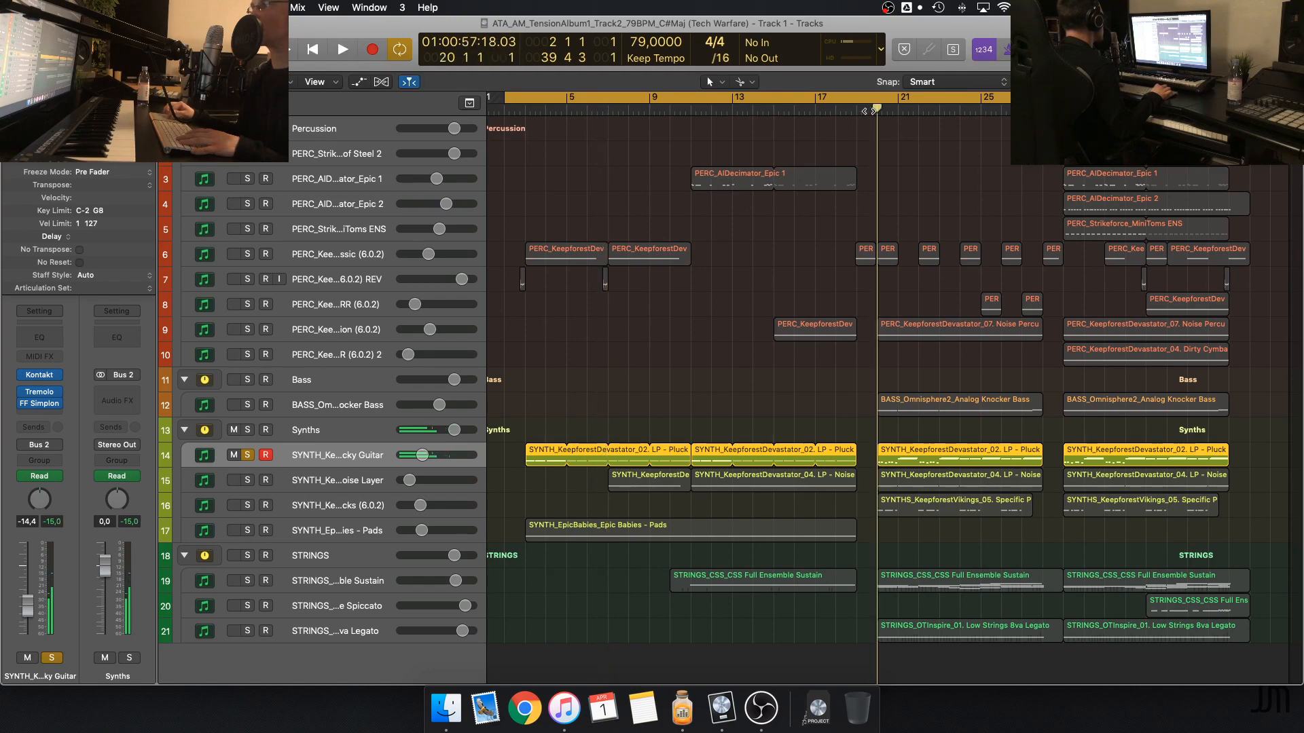
left_click(247, 457)
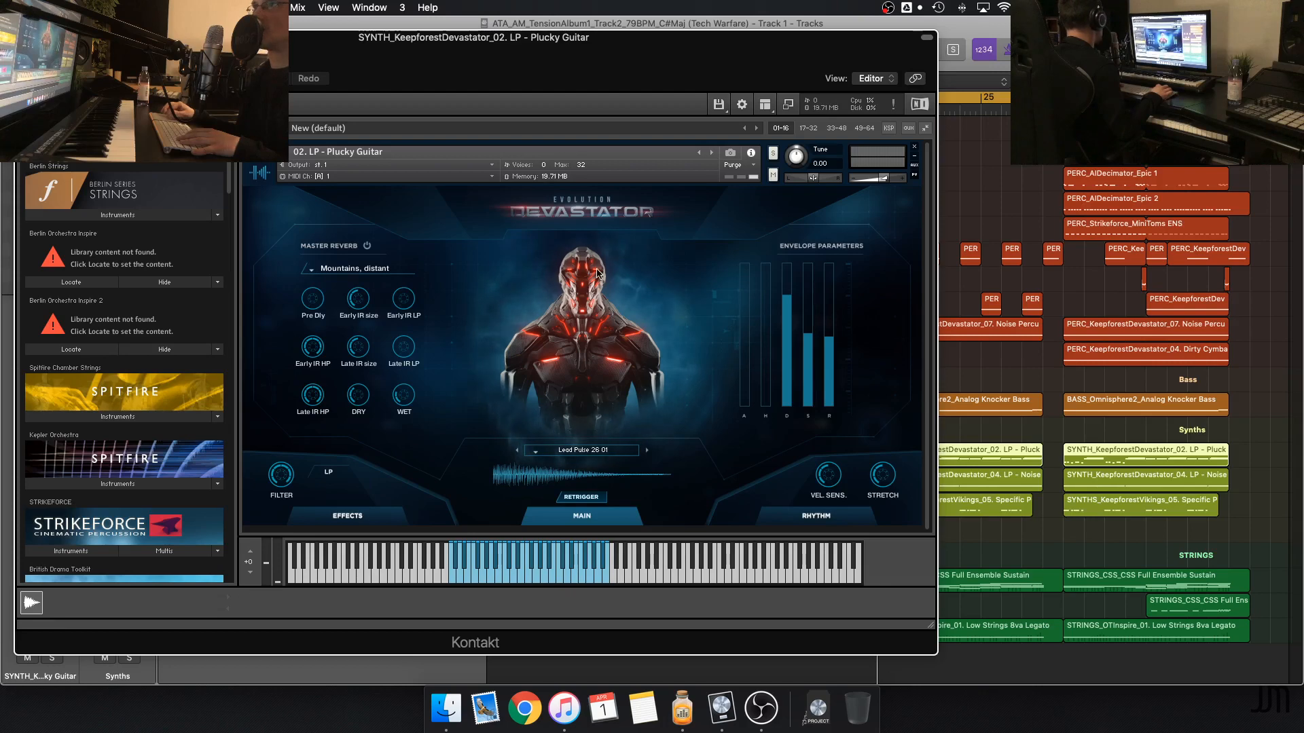
Examine the Rhythm page step sequencer of the Devastator Plucky Guitar patch in Kontakt and close the plug-in window
left_click(810, 523)
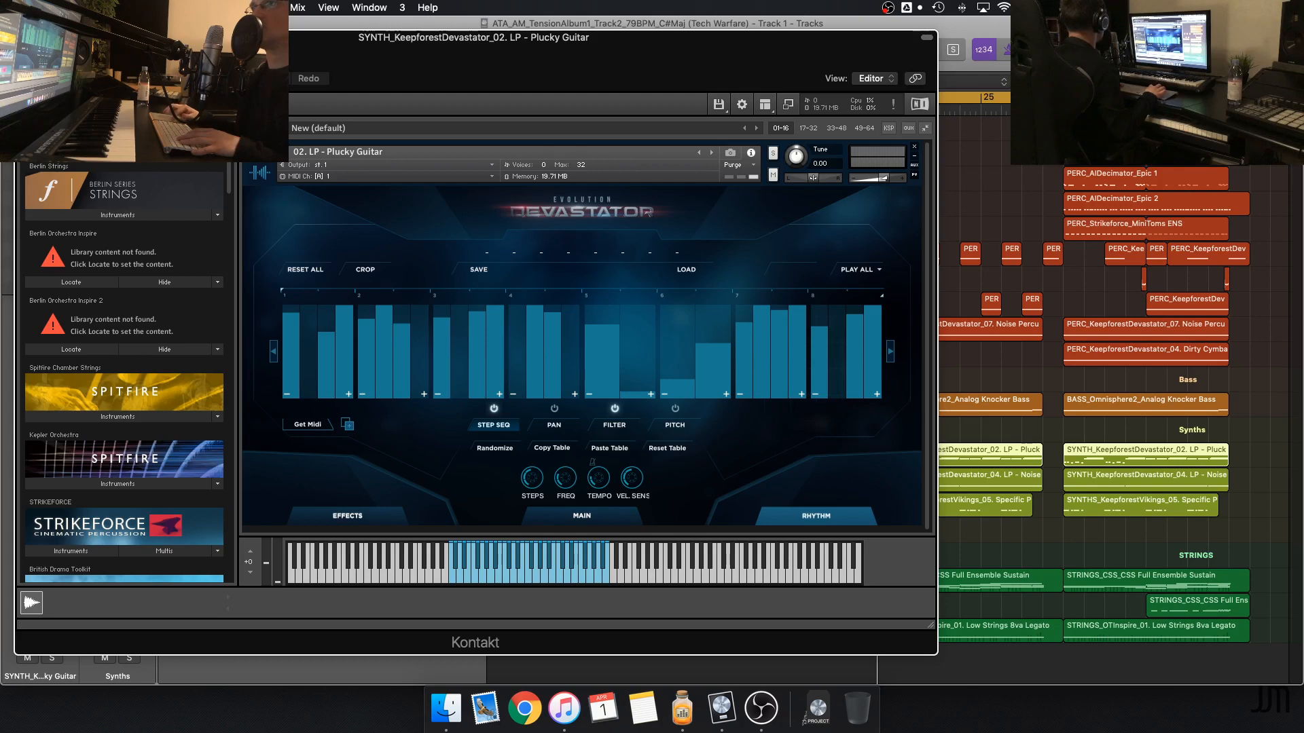
left_click_drag(238, 37, 828, 32)
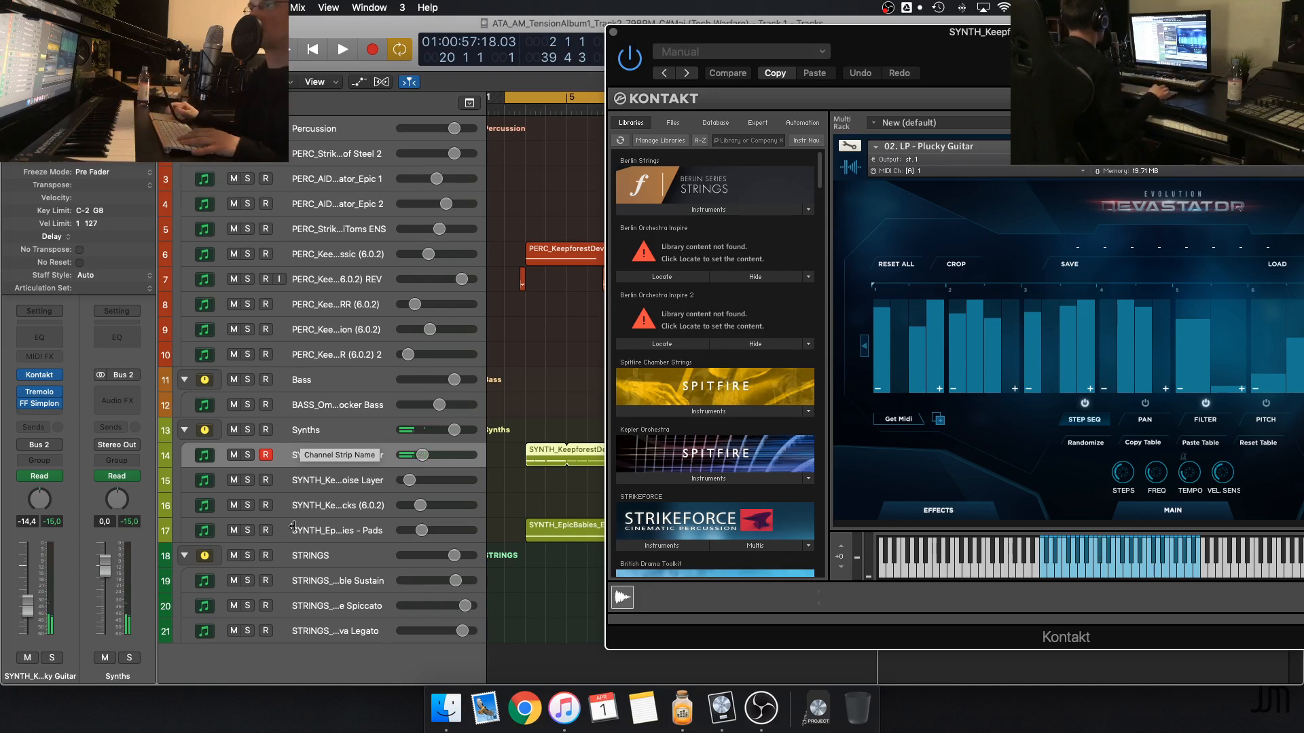
left_click(613, 33)
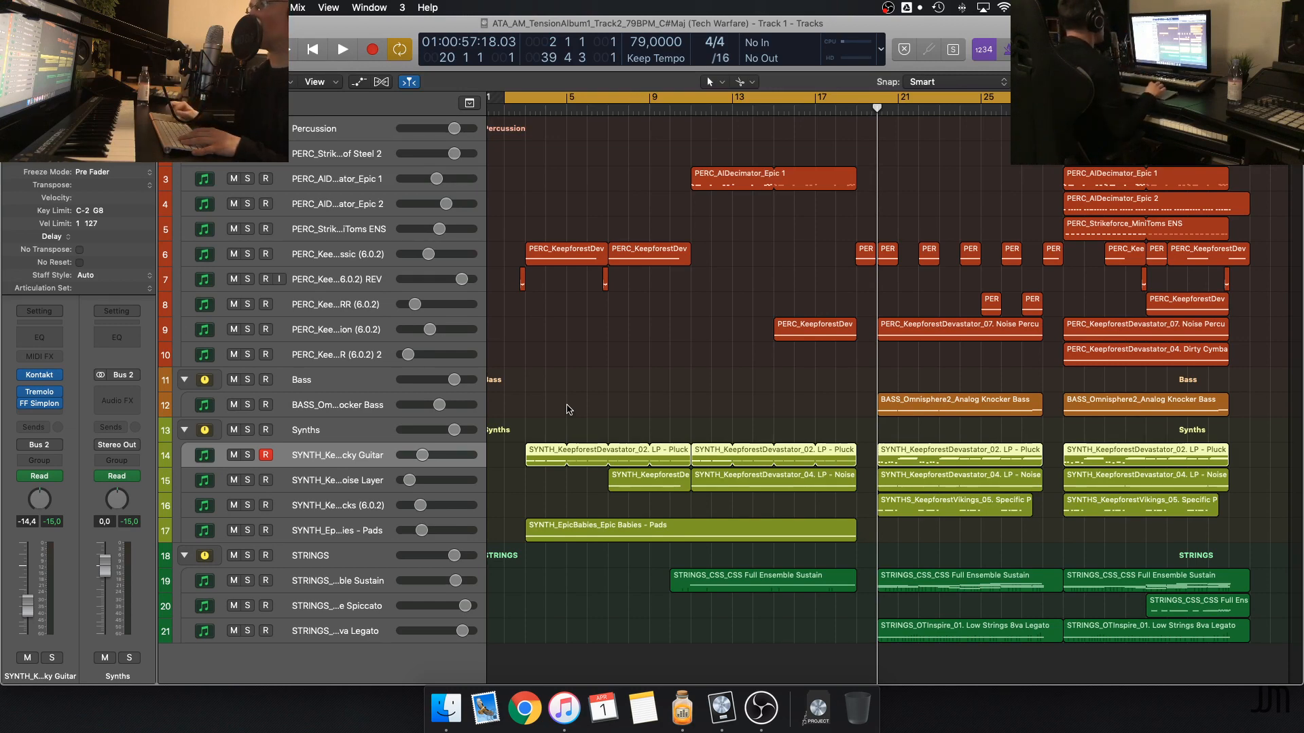
Replace the full-length cycle range with one covering bars 20 to 28
left_click(705, 375)
key("c")
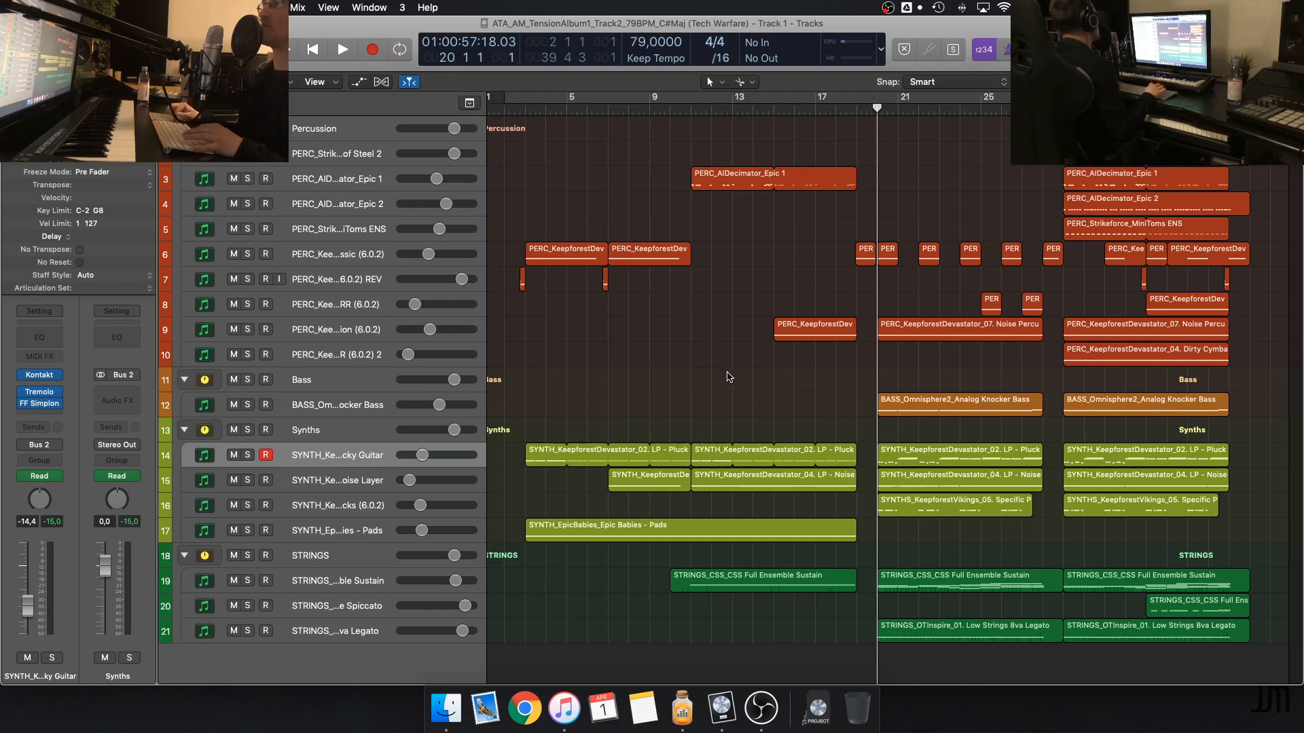
key("super+Right")
key("super+Right")
key("super+Right")
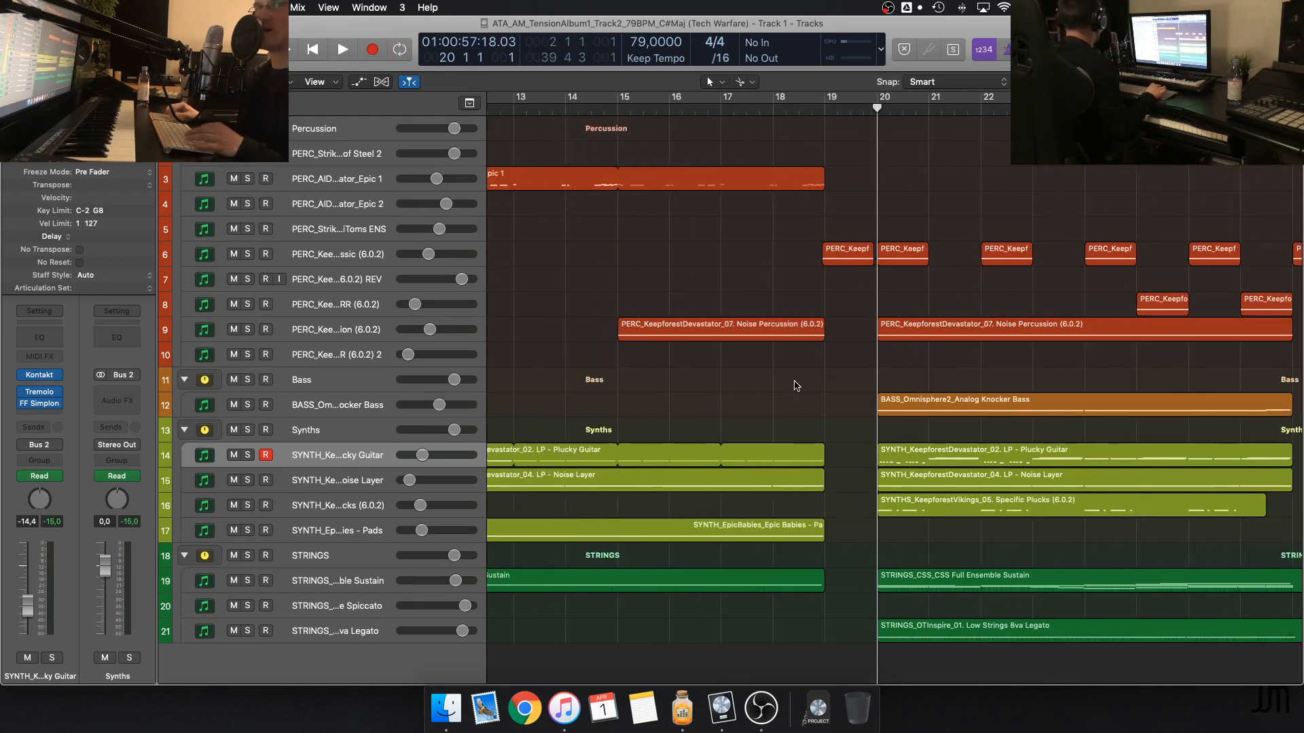
scroll(797, 385, "right", 5)
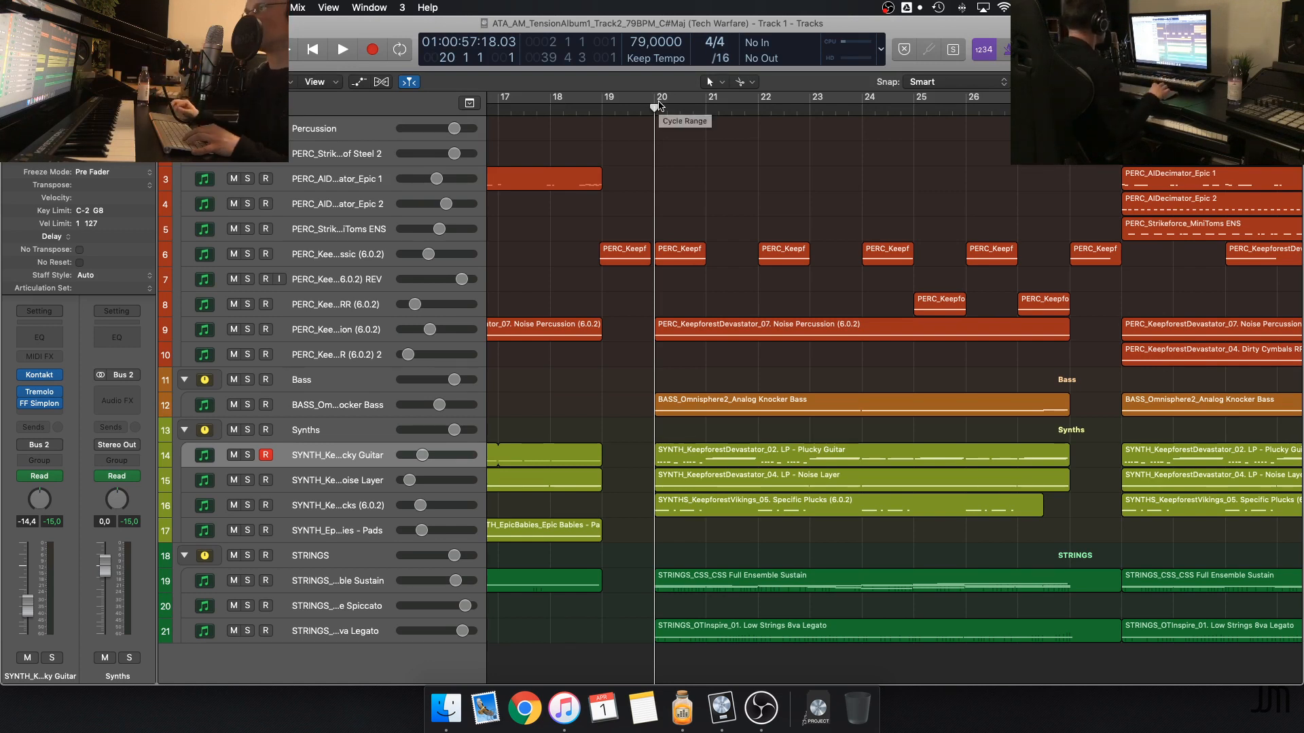
left_click_drag(658, 105, 1071, 106)
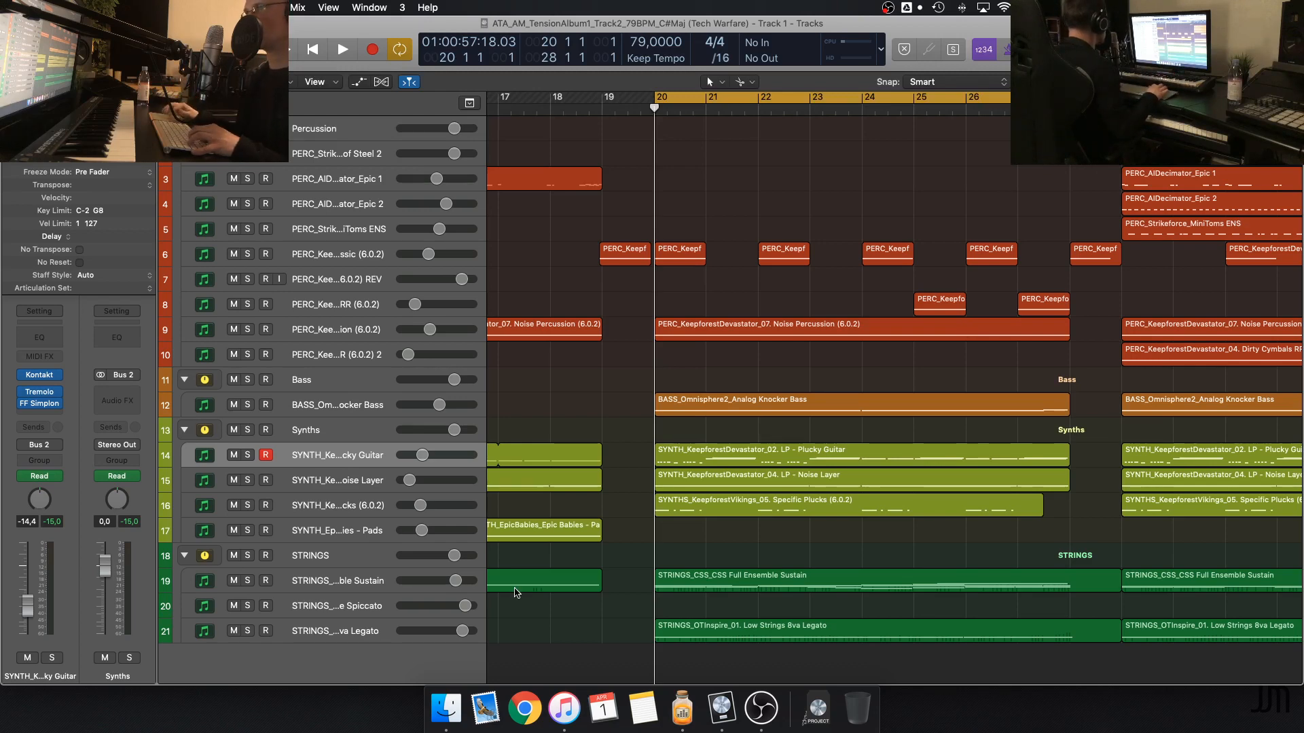
Solo the Plucky Guitar and CSS Full Ensemble Sustain tracks and play them from bar 20
key("s")
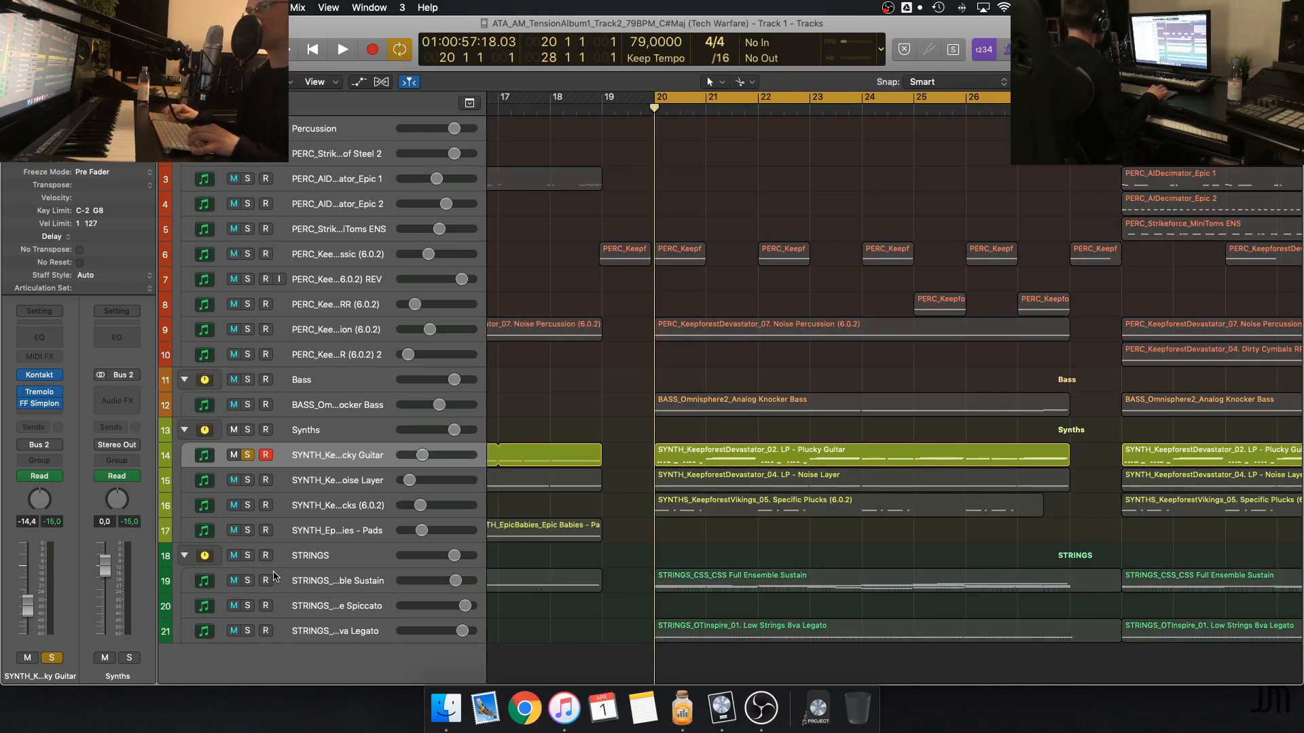
left_click(249, 580)
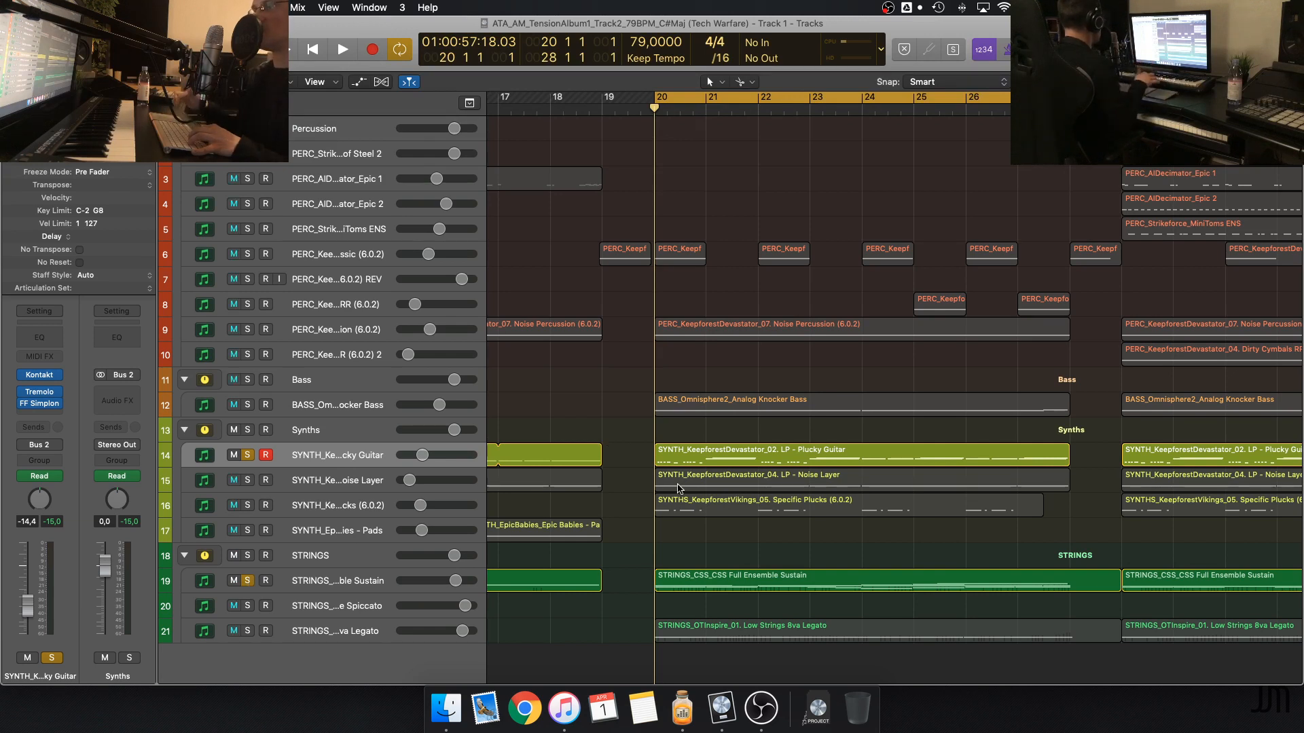
key("space")
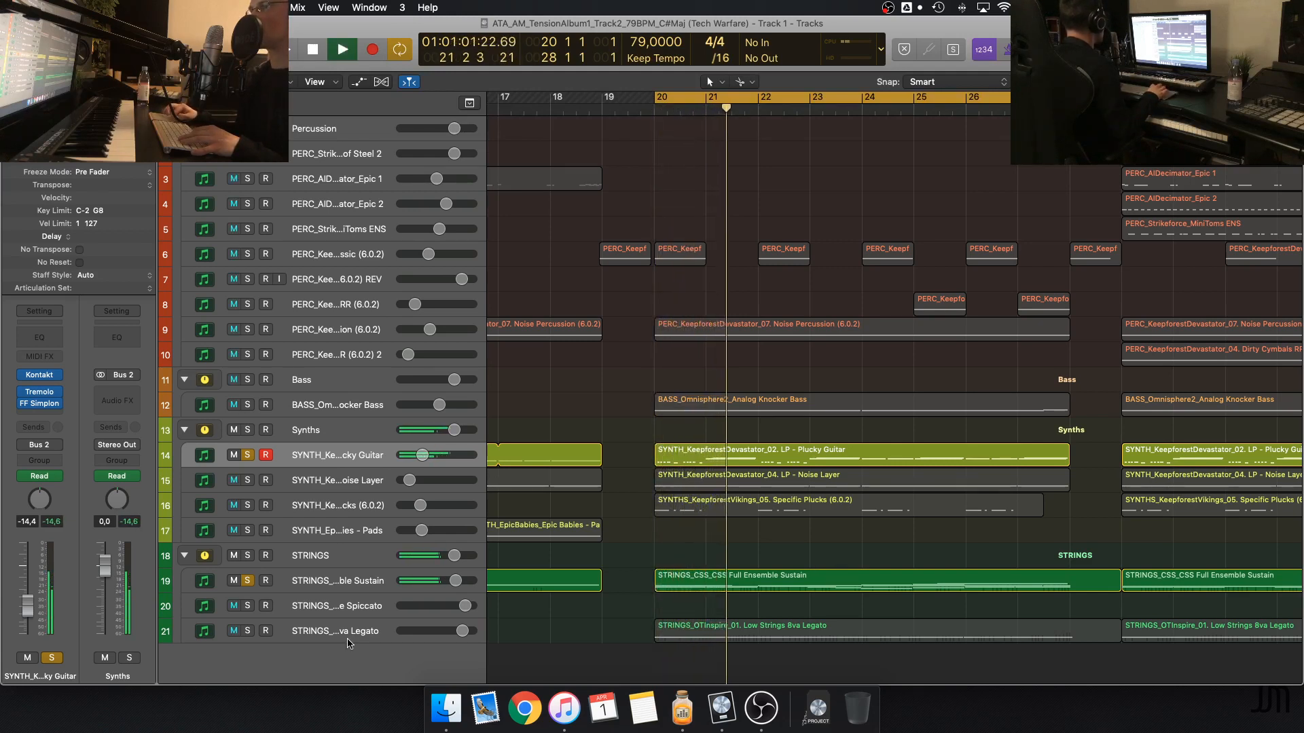
Add the Low Strings 8va Legato, Noise Layer and Specific Plucks tracks to the solo during playback and stop at the loop restart
left_click(248, 631)
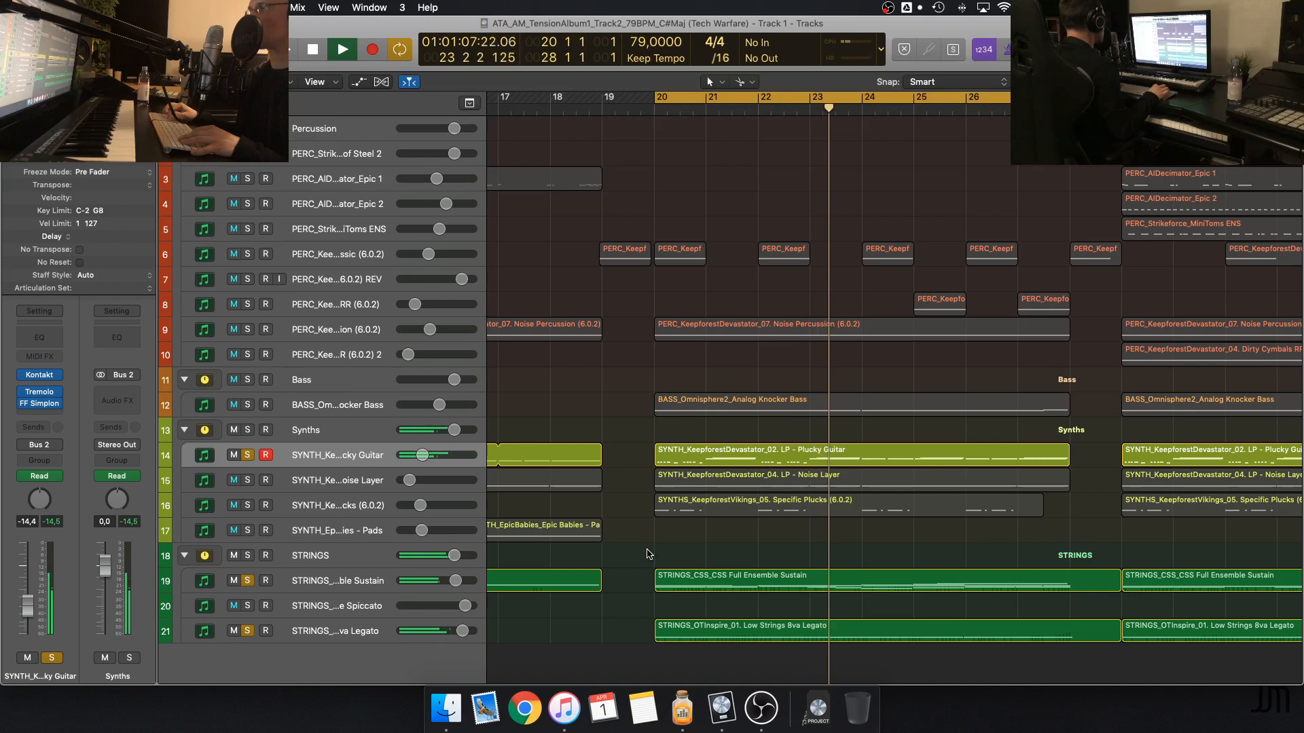
left_click(247, 480)
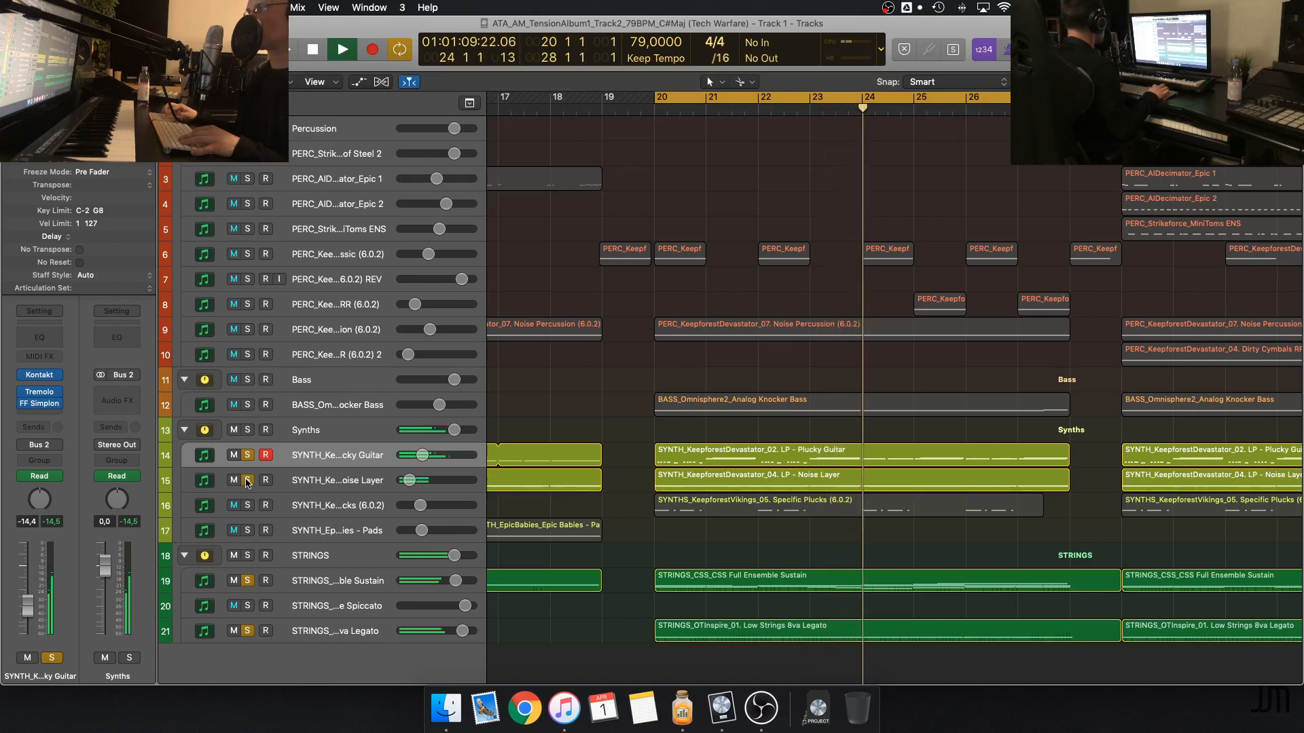
left_click(249, 505)
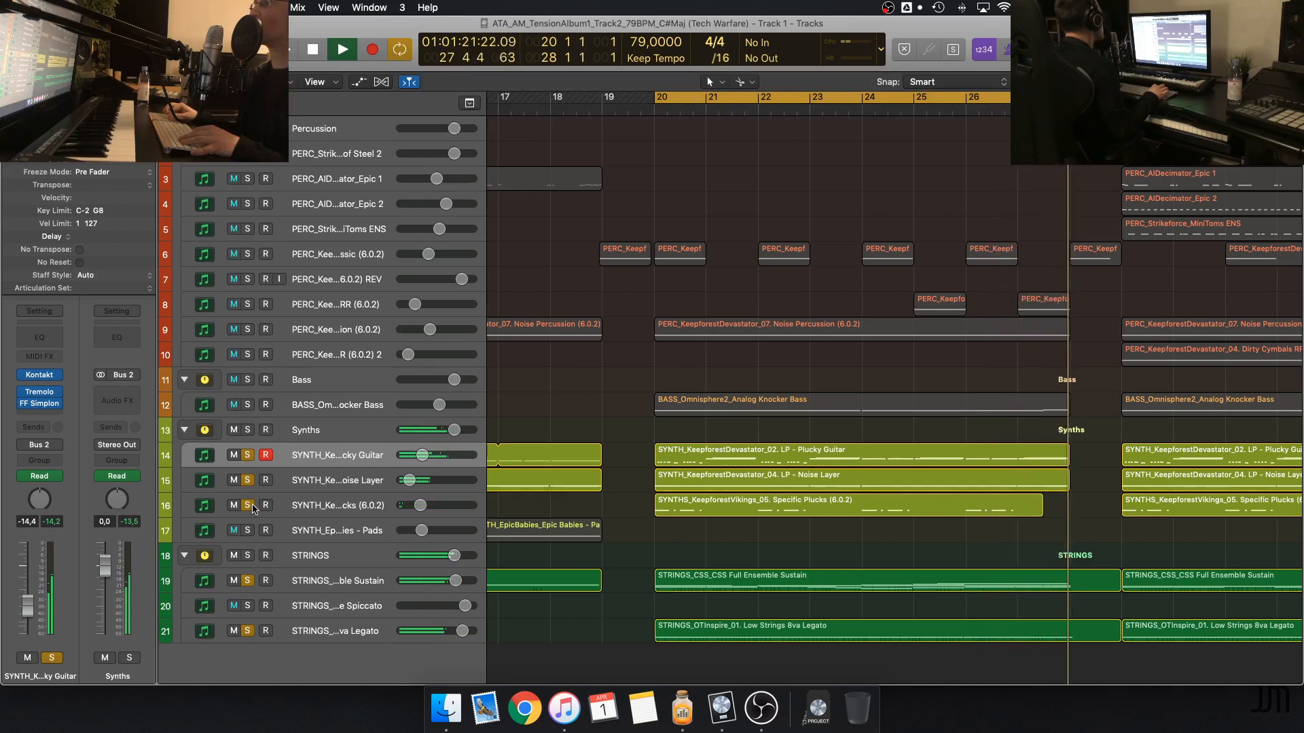
key("space")
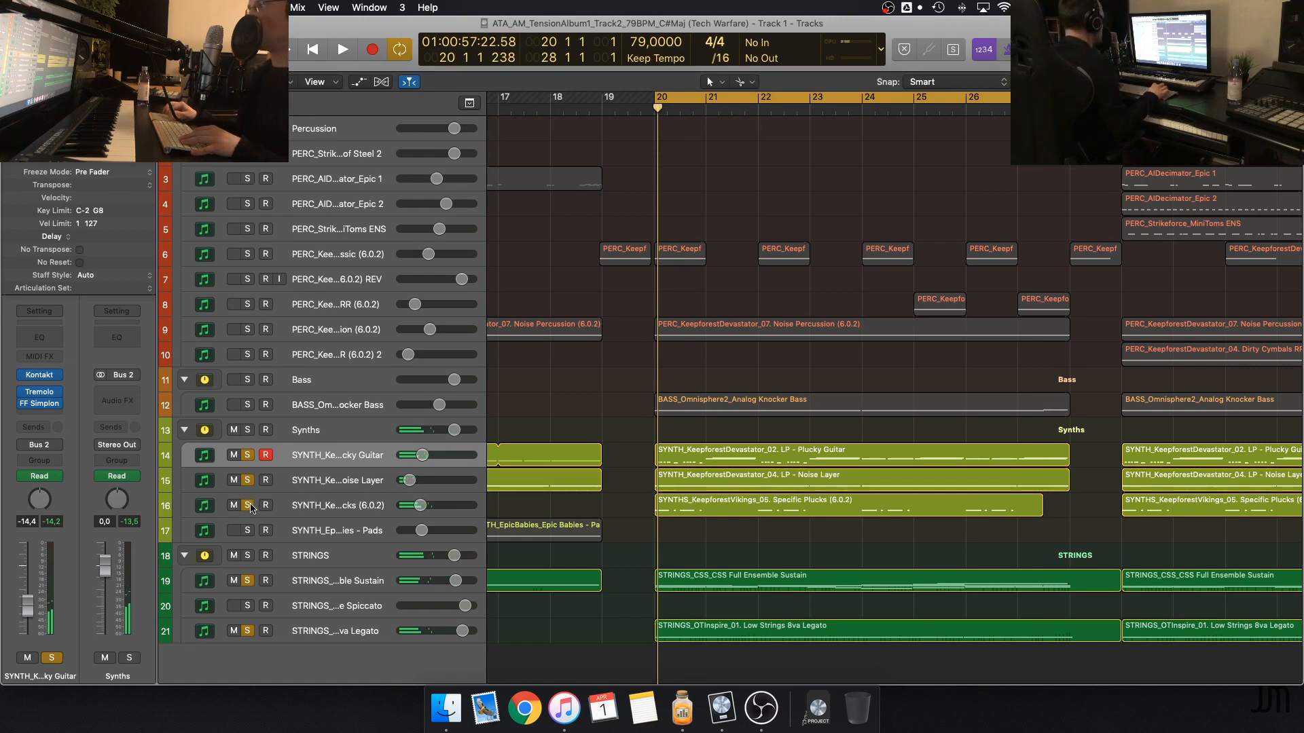
Clear all track solos and turn off the cycle range
scroll(692, 424, "down", 3)
scroll(693, 424, "up", 4)
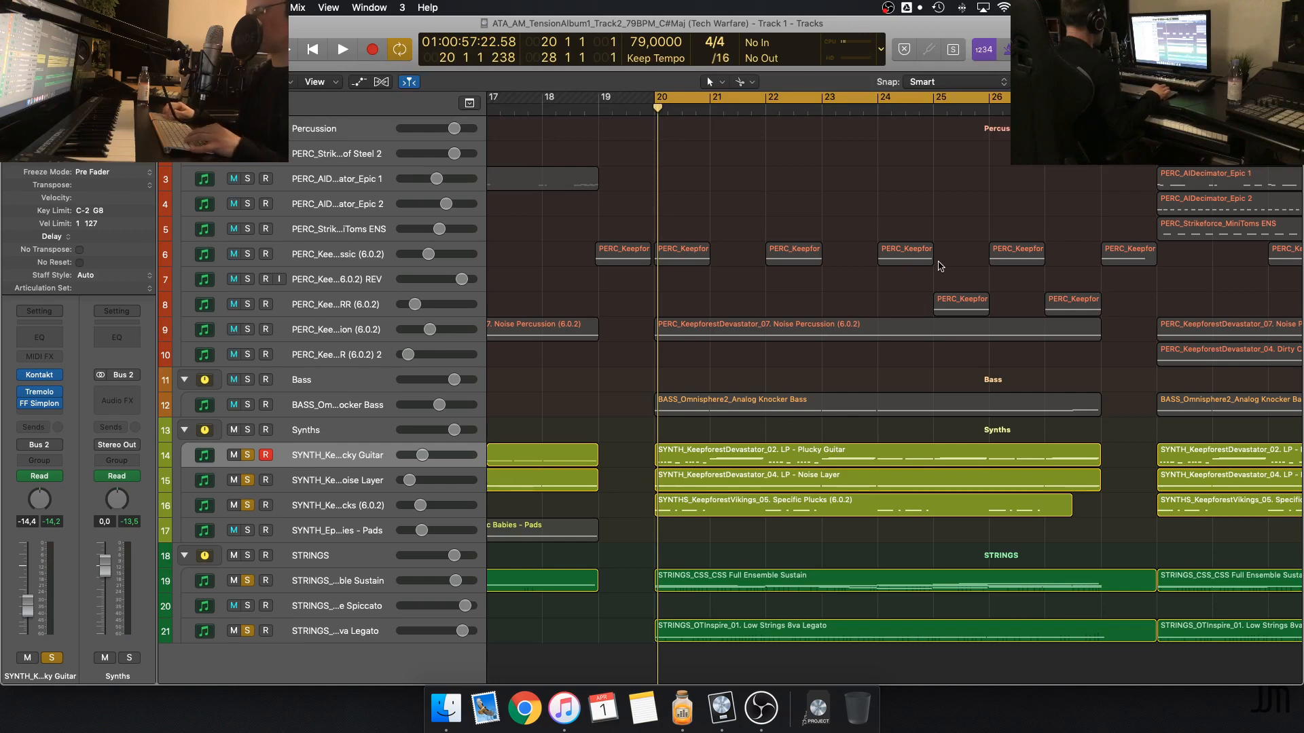
key("ctrl+alt+super+s")
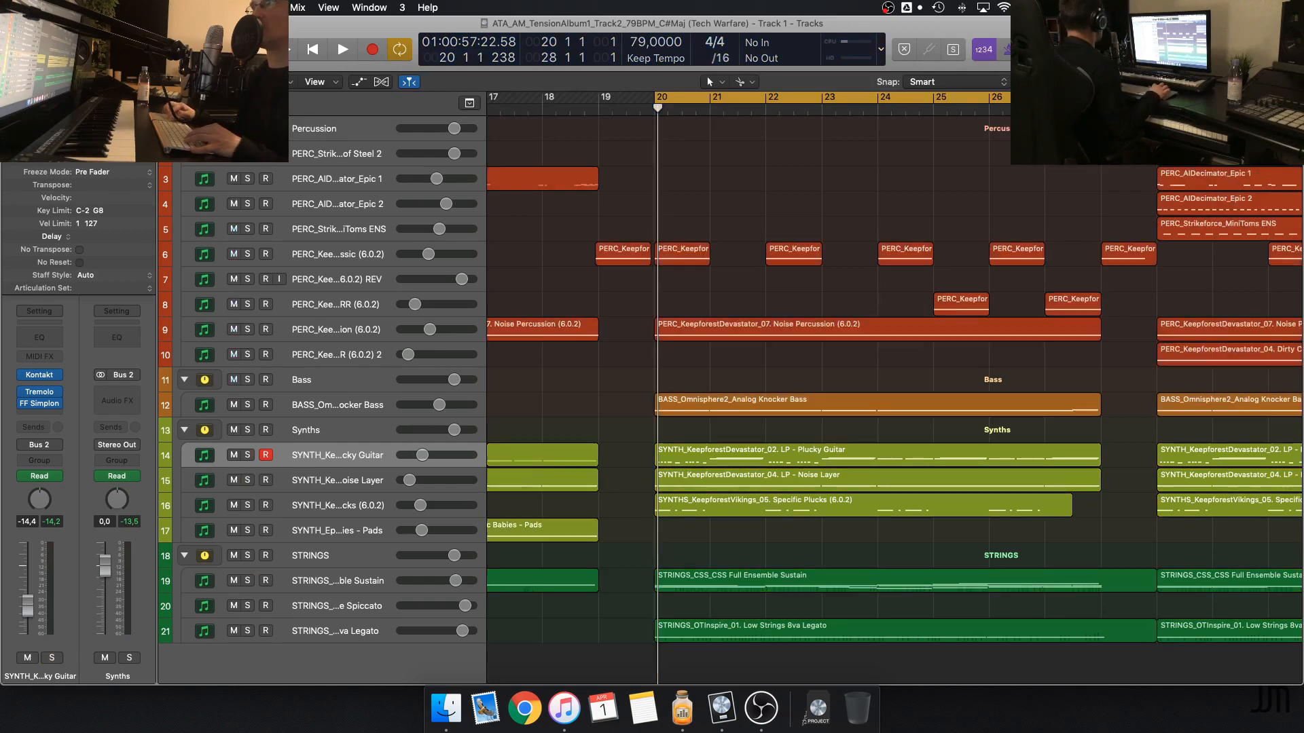
key("c")
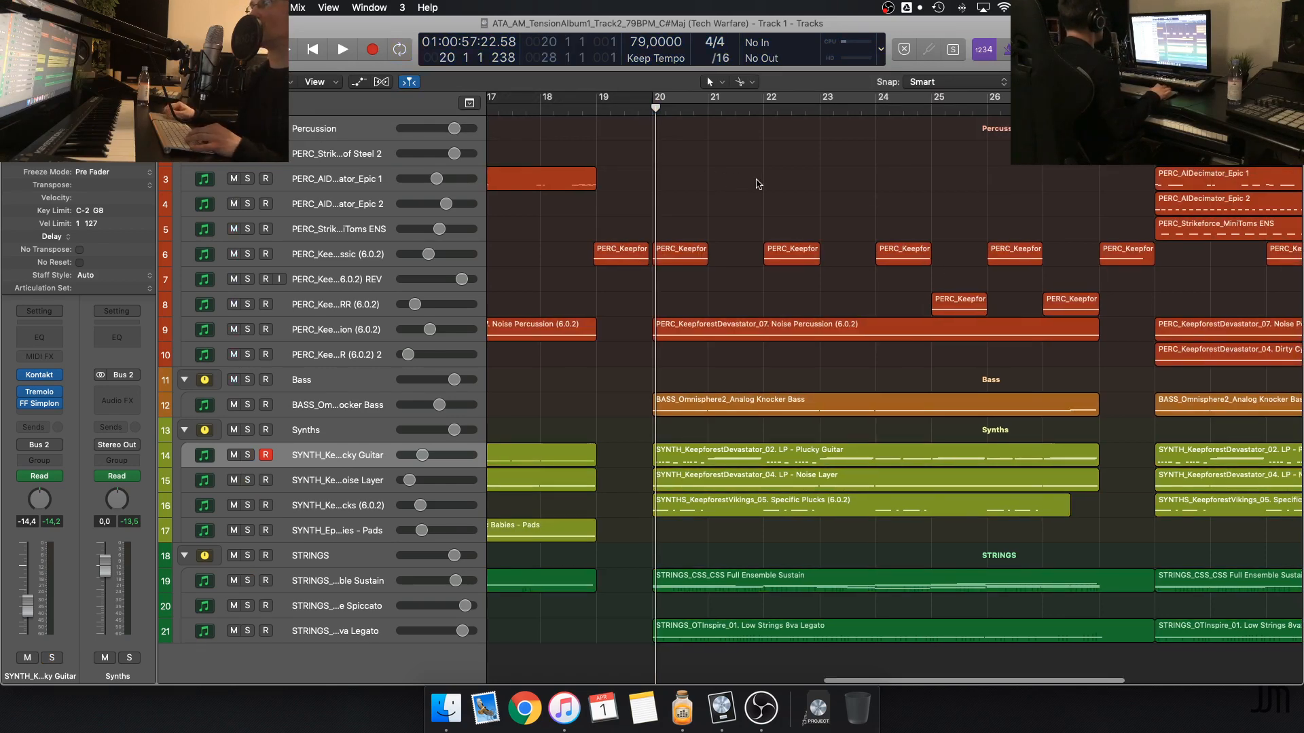
Set the playhead to bar 29 and solo the Toms of Steel 2, AIDecimator Epic 1, Plucky Guitar and Specific Plucks tracks
scroll(721, 179, "right", 10)
scroll(802, 176, "right", 1)
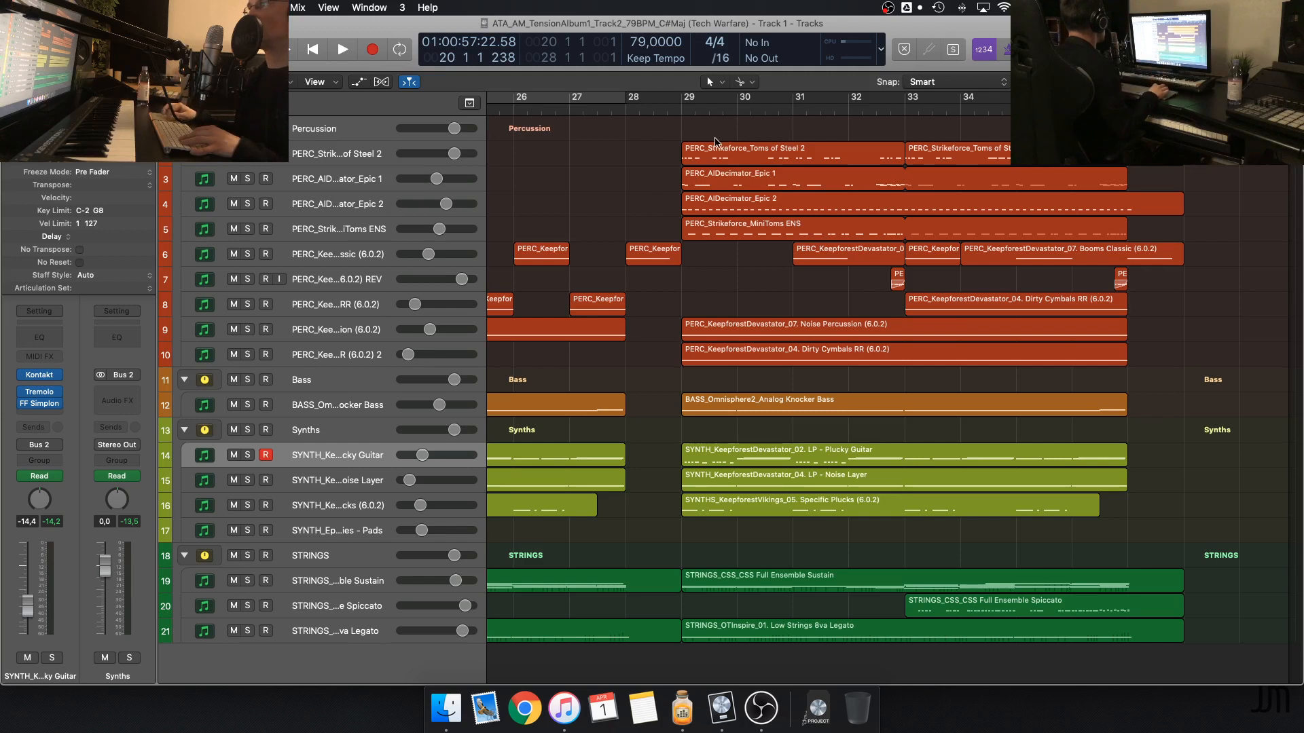
left_click(679, 111)
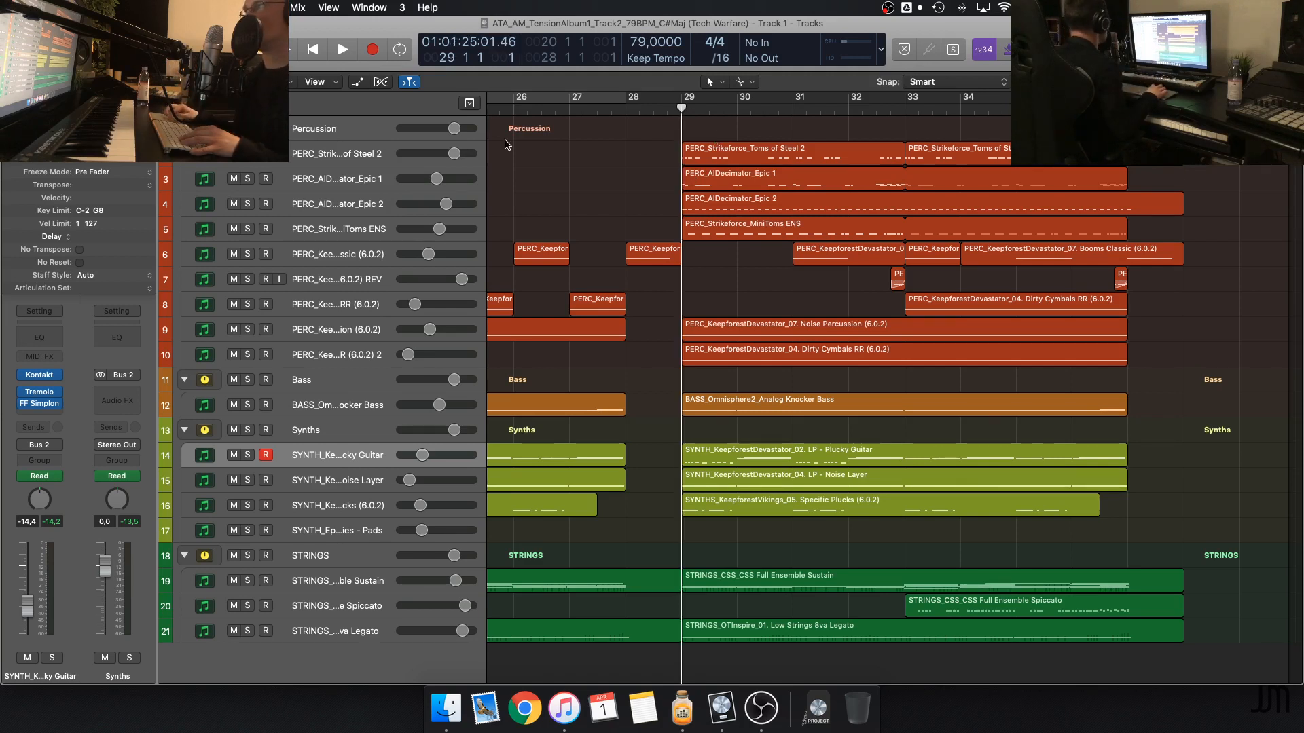
left_click(247, 154)
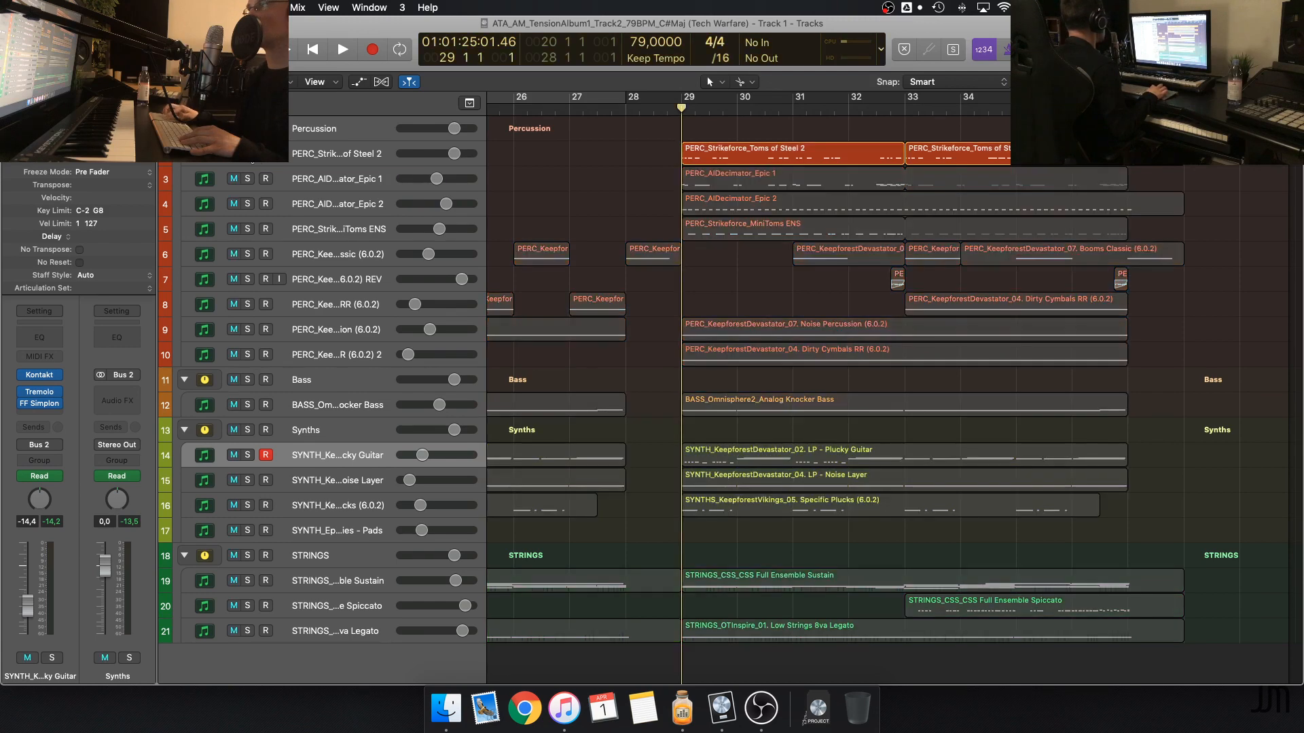
left_click(248, 180)
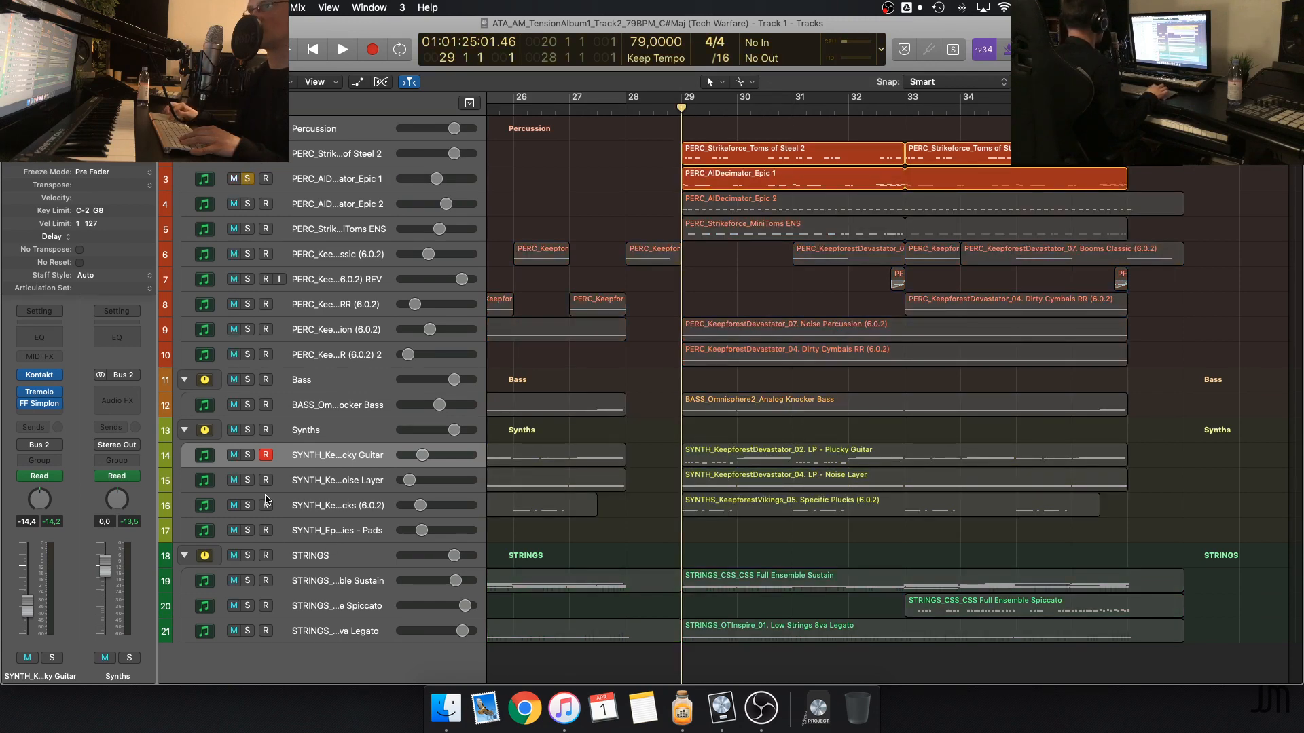
left_click(248, 454)
left_click(247, 505)
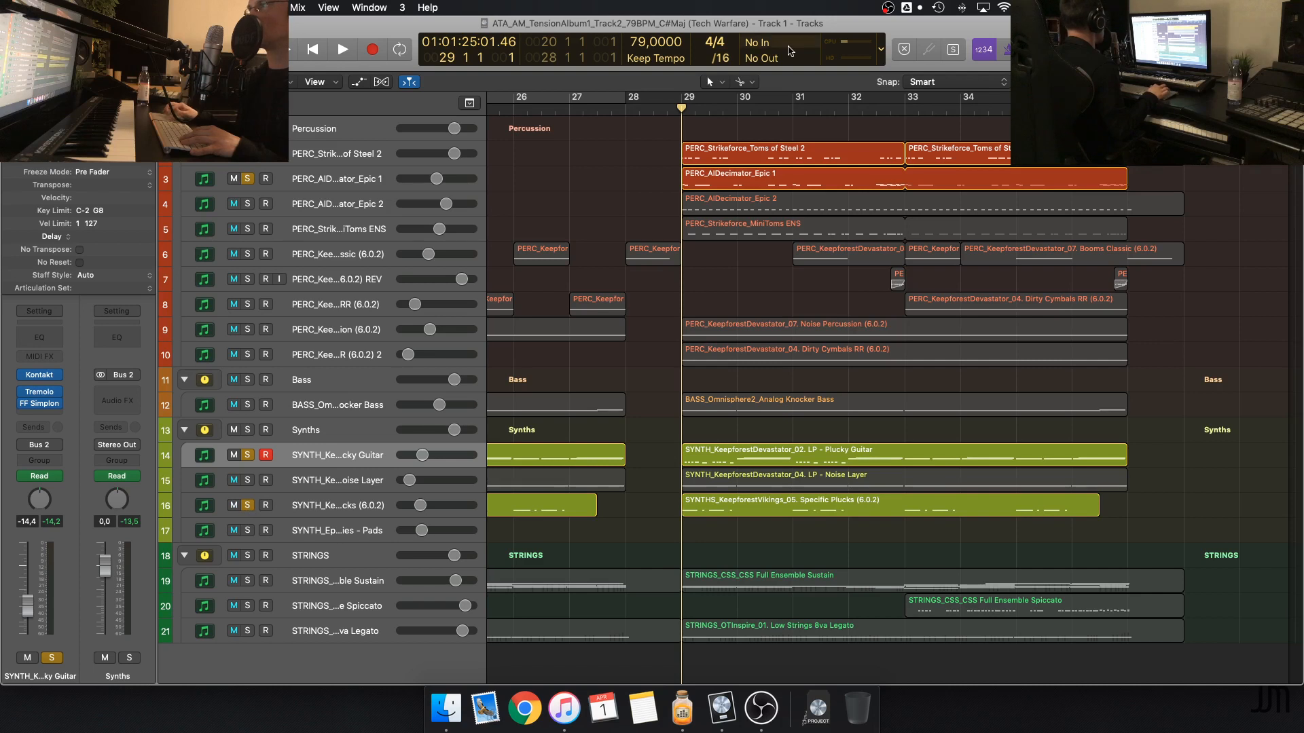
Play the soloed tracks from bar 29, stop, return the playhead to bar 29 and clear all track solos
key("space")
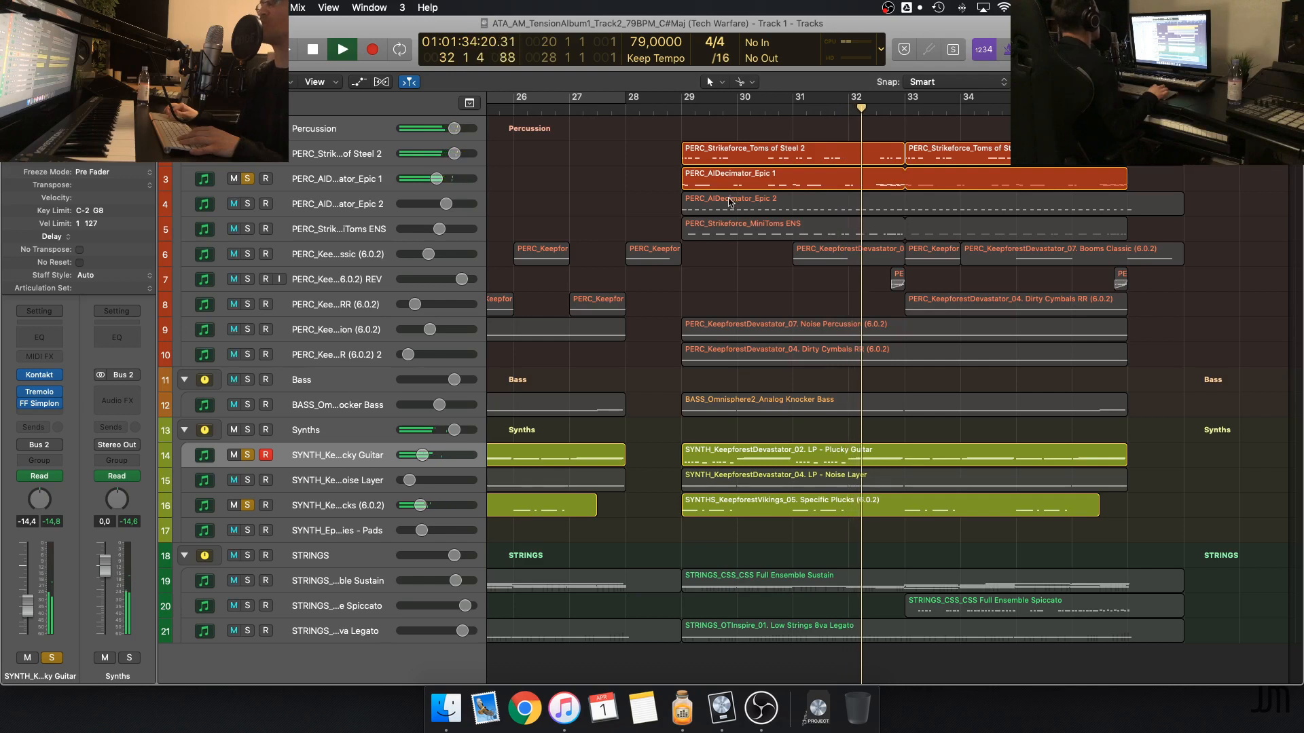
key("space")
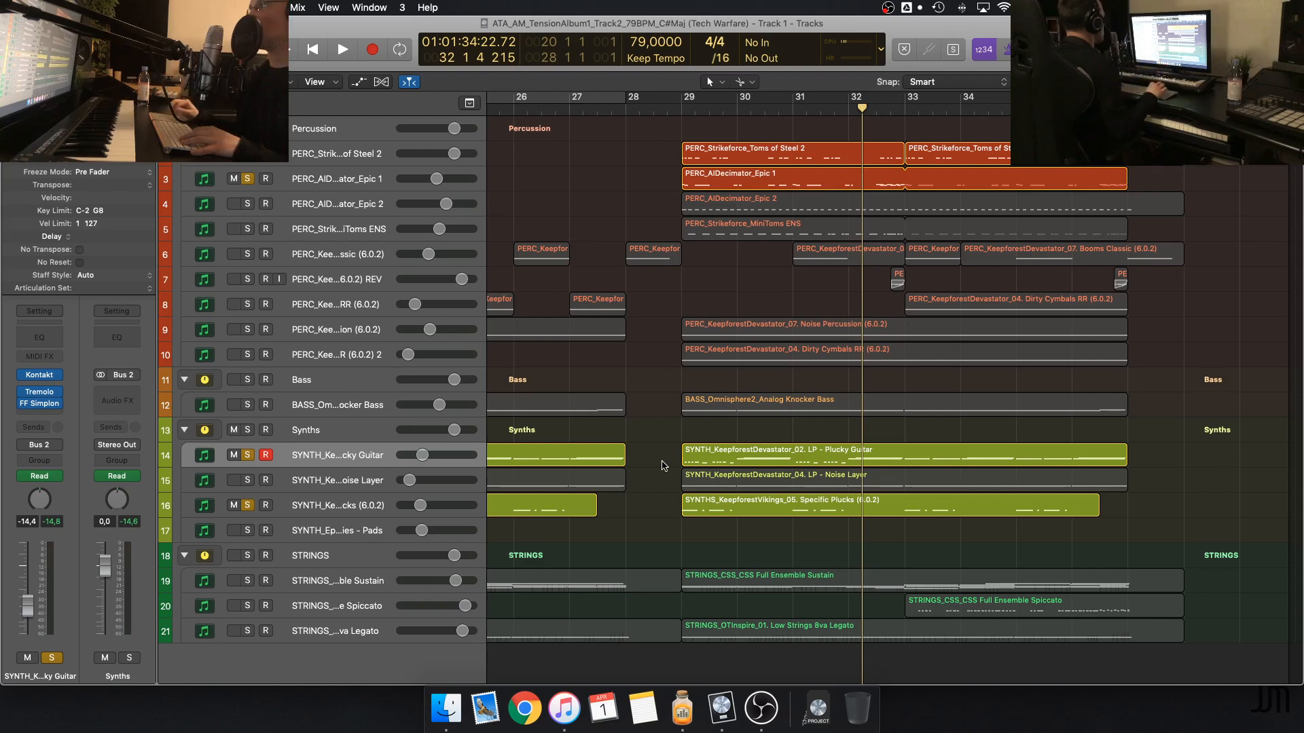
left_click(677, 109)
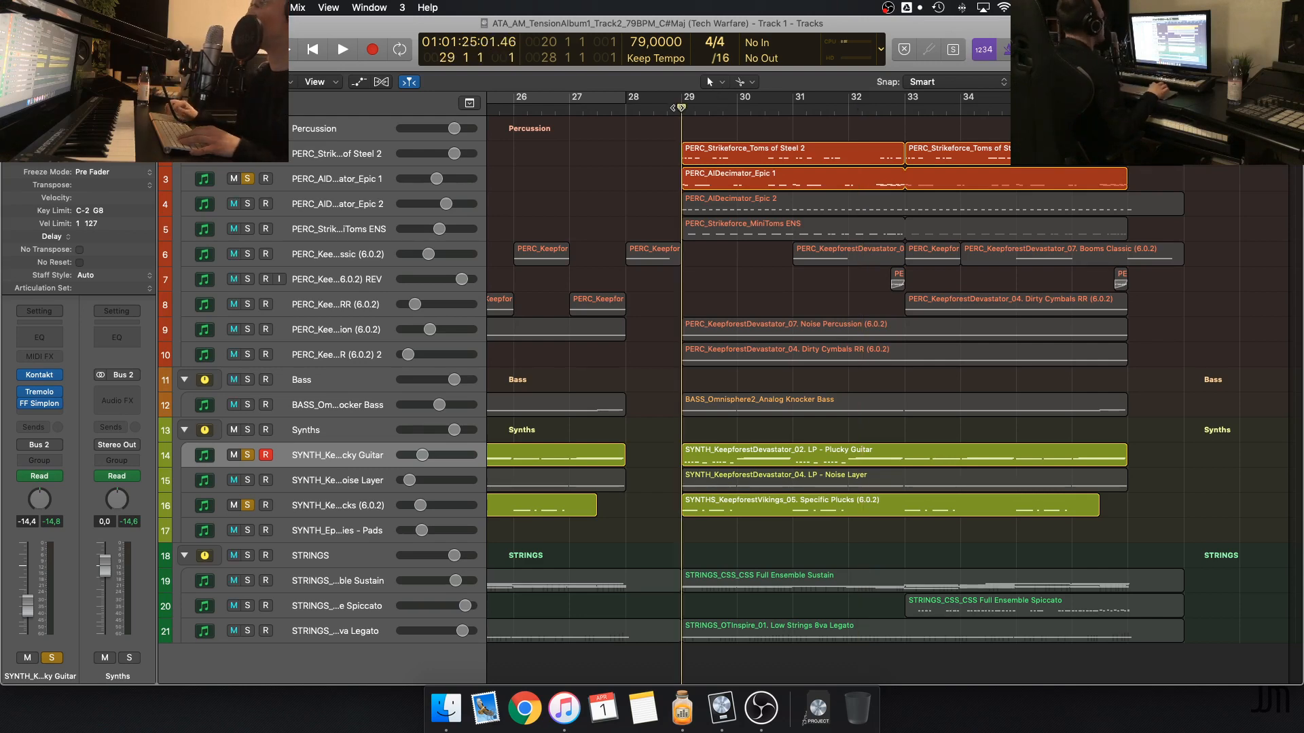
left_click(247, 153, "alt")
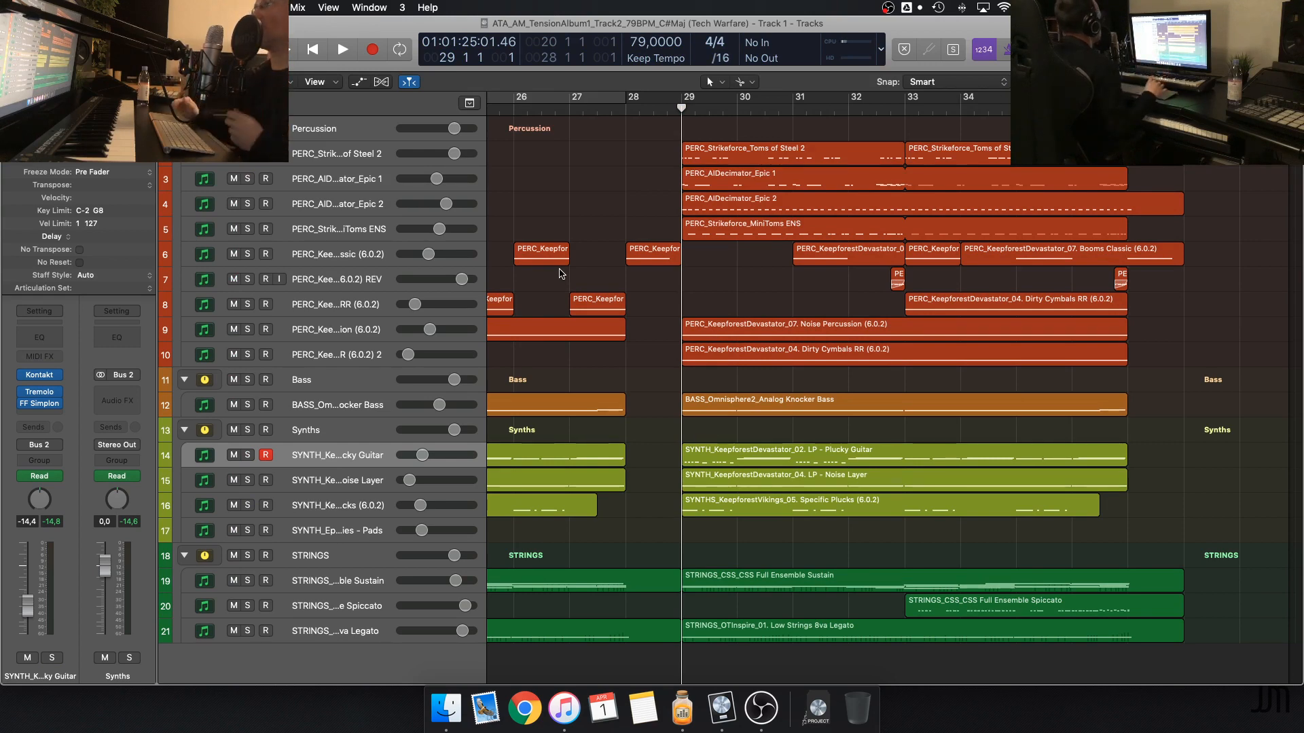
Examine how the percussion, bass, synth and string regions are arranged from bar 19 through the section starting at bar 29
scroll(561, 274, "left", 10)
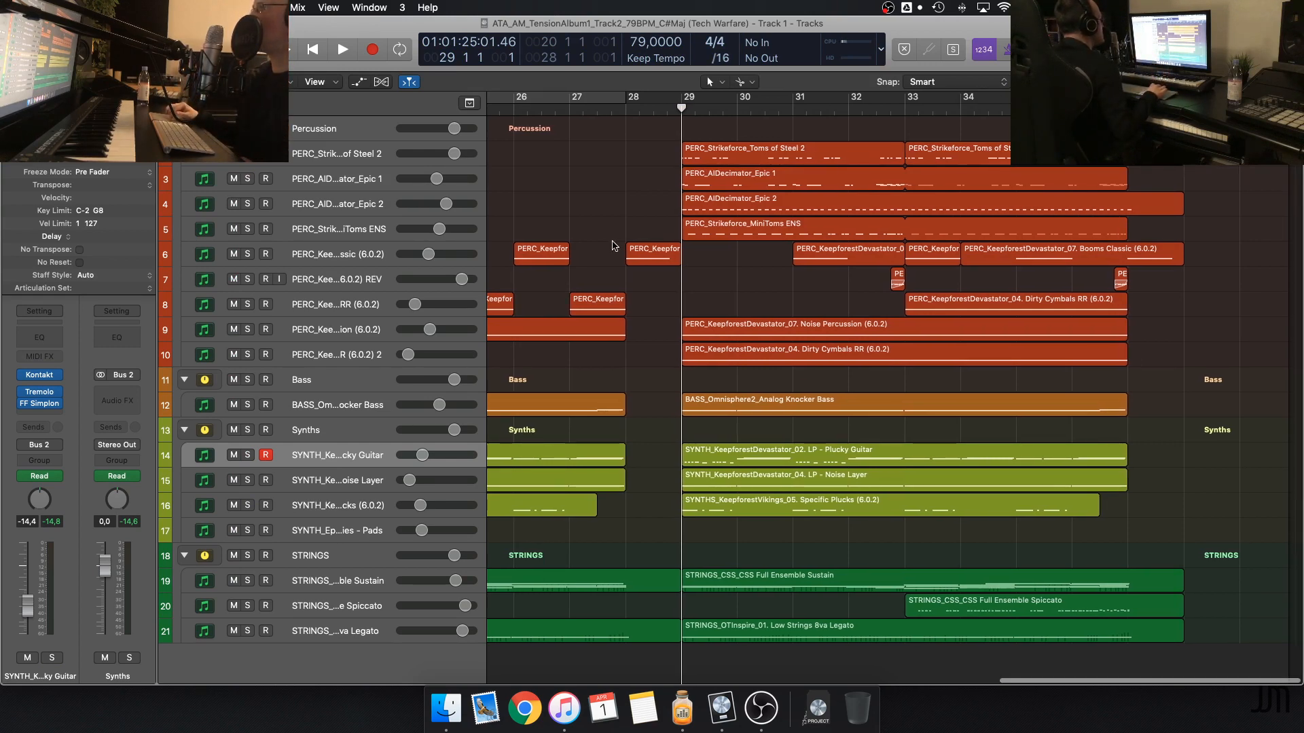
scroll(609, 246, "down", 5)
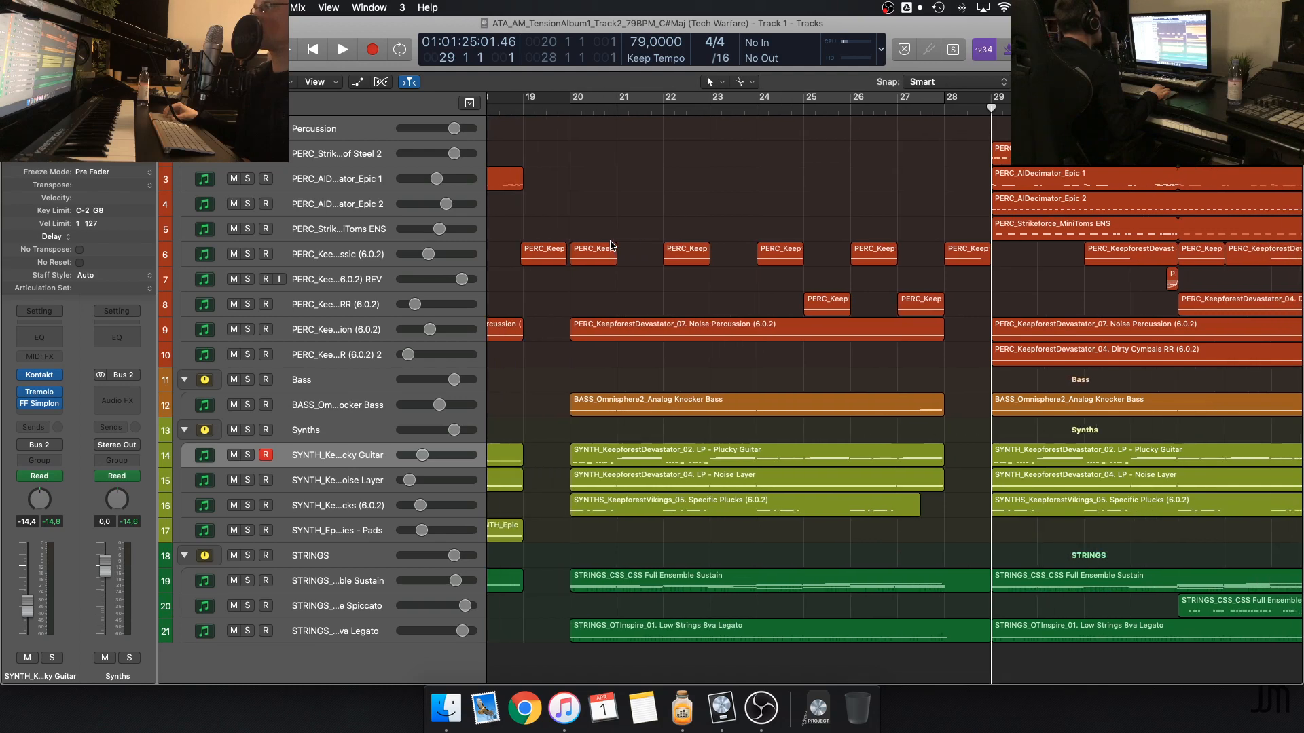
scroll(610, 246, "up", 4)
scroll(610, 246, "down", 4)
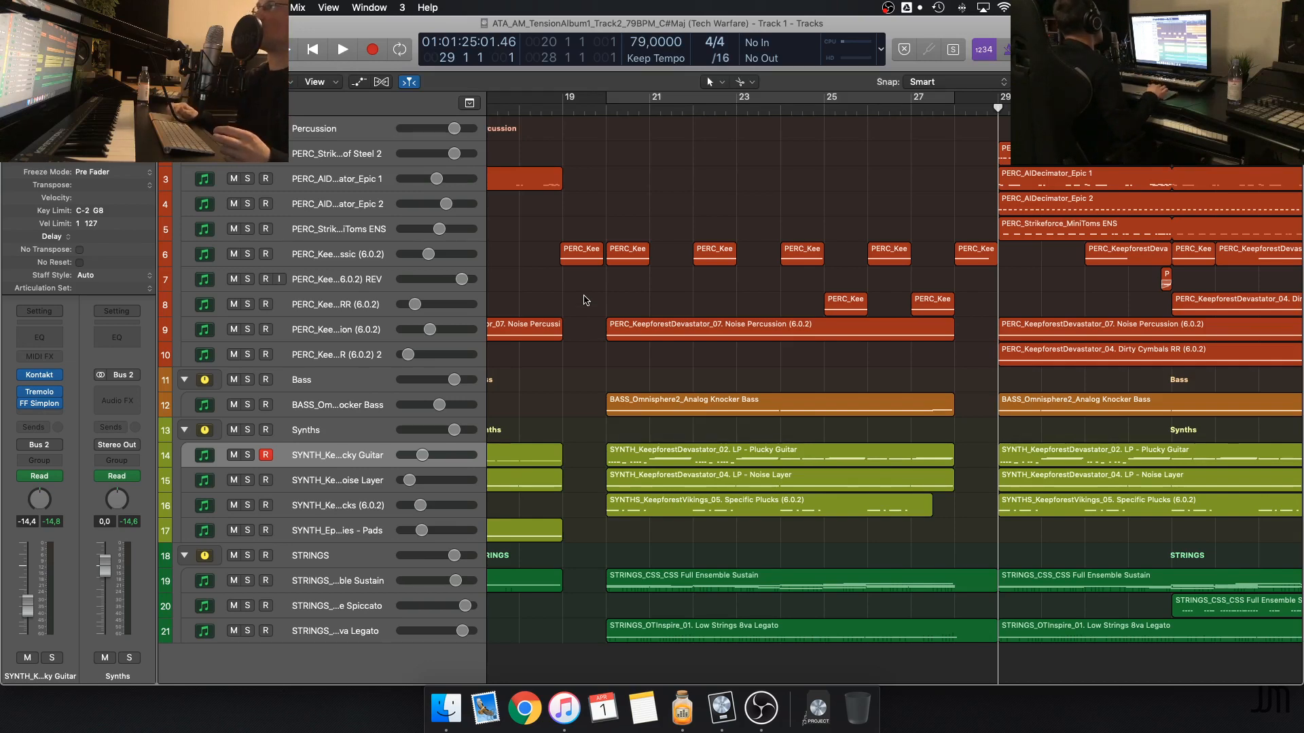
scroll(584, 300, "right", 5)
scroll(584, 298, "left", 1)
scroll(584, 297, "right", 3)
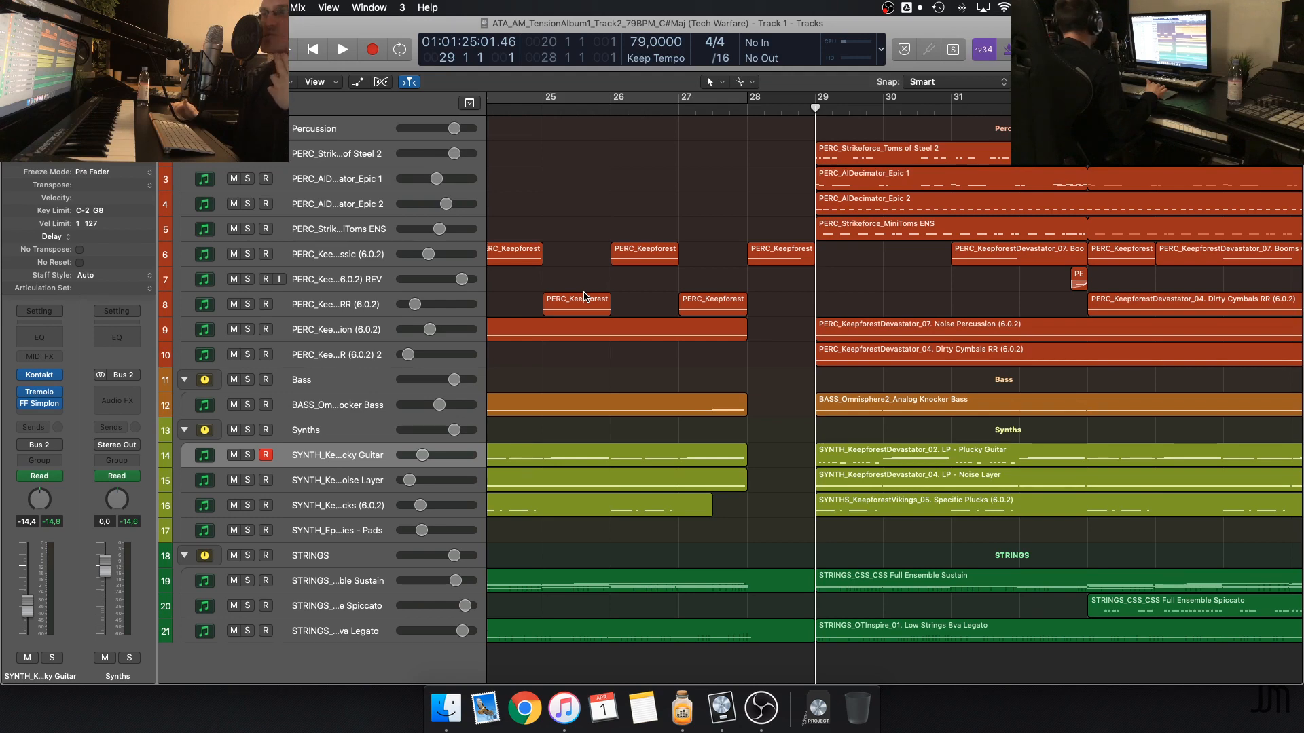
scroll(581, 289, "right", 5)
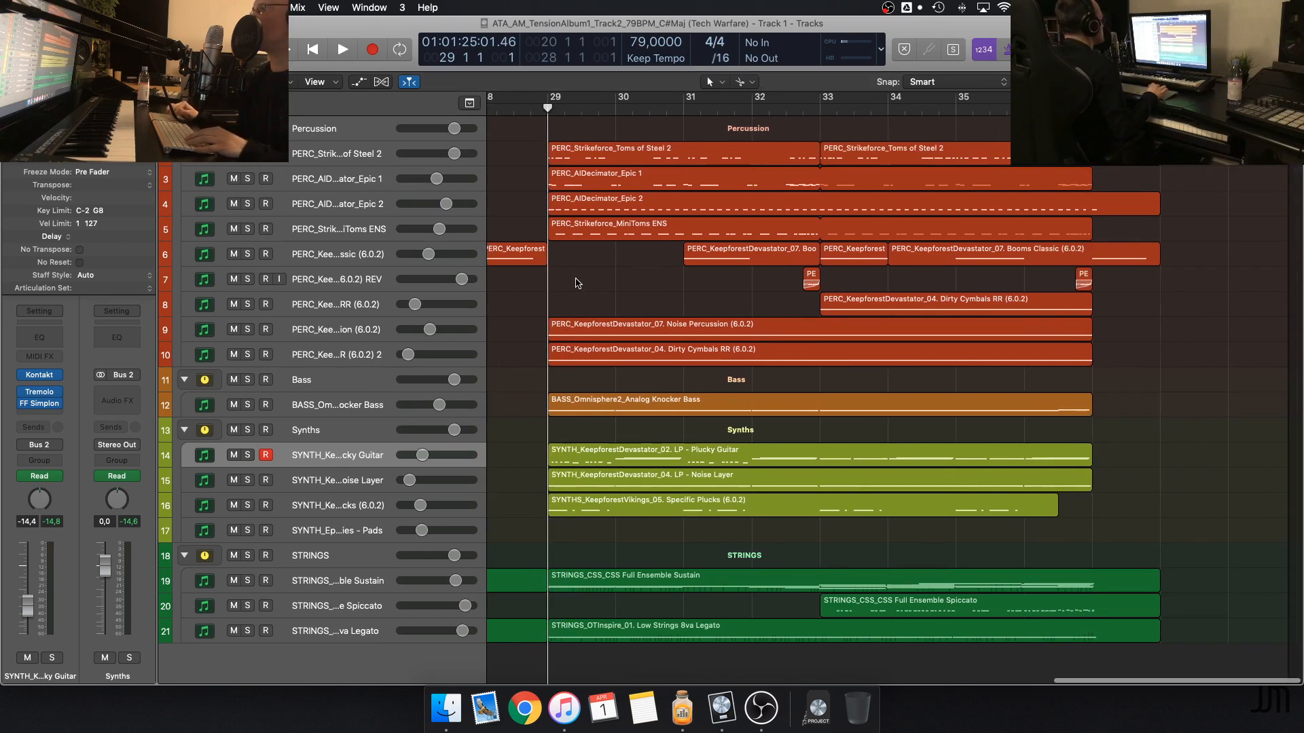
scroll(576, 283, "left", 3)
scroll(576, 283, "right", 3)
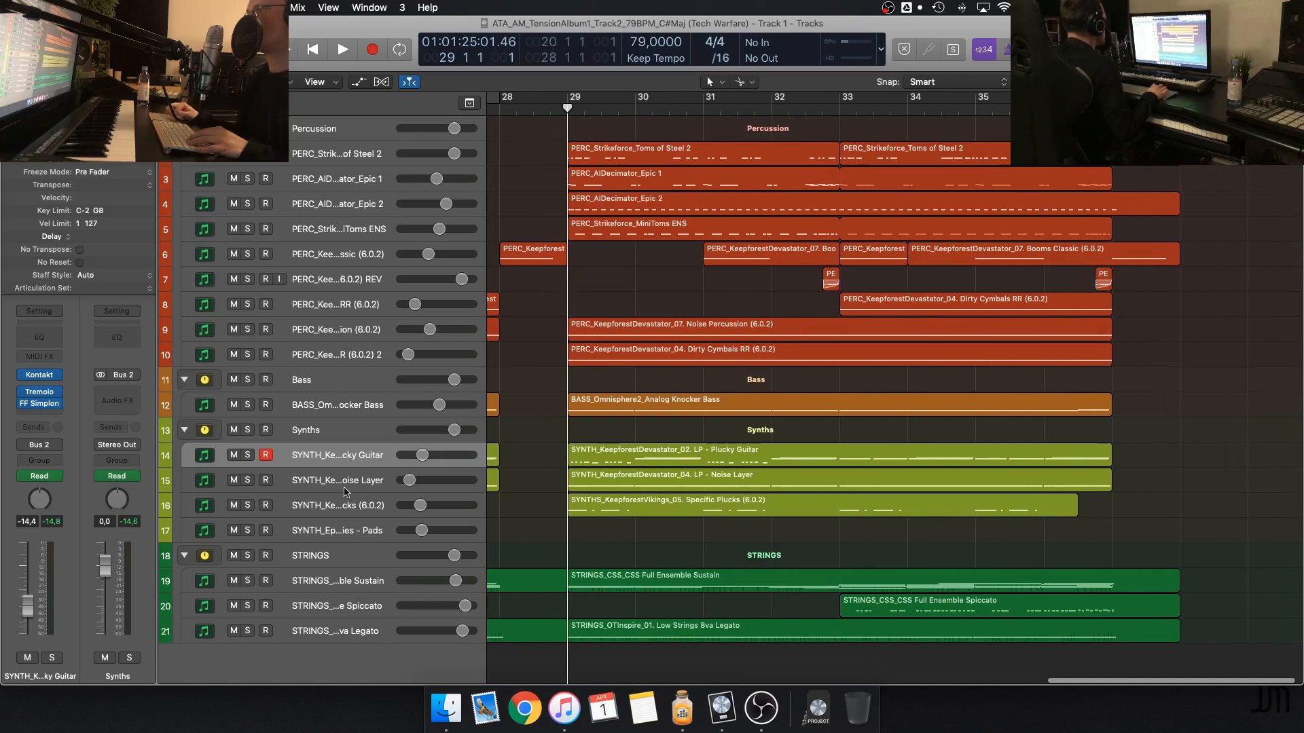
Create one software instrument track below the Pads synth track and load Serum as its instrument
left_click(365, 529)
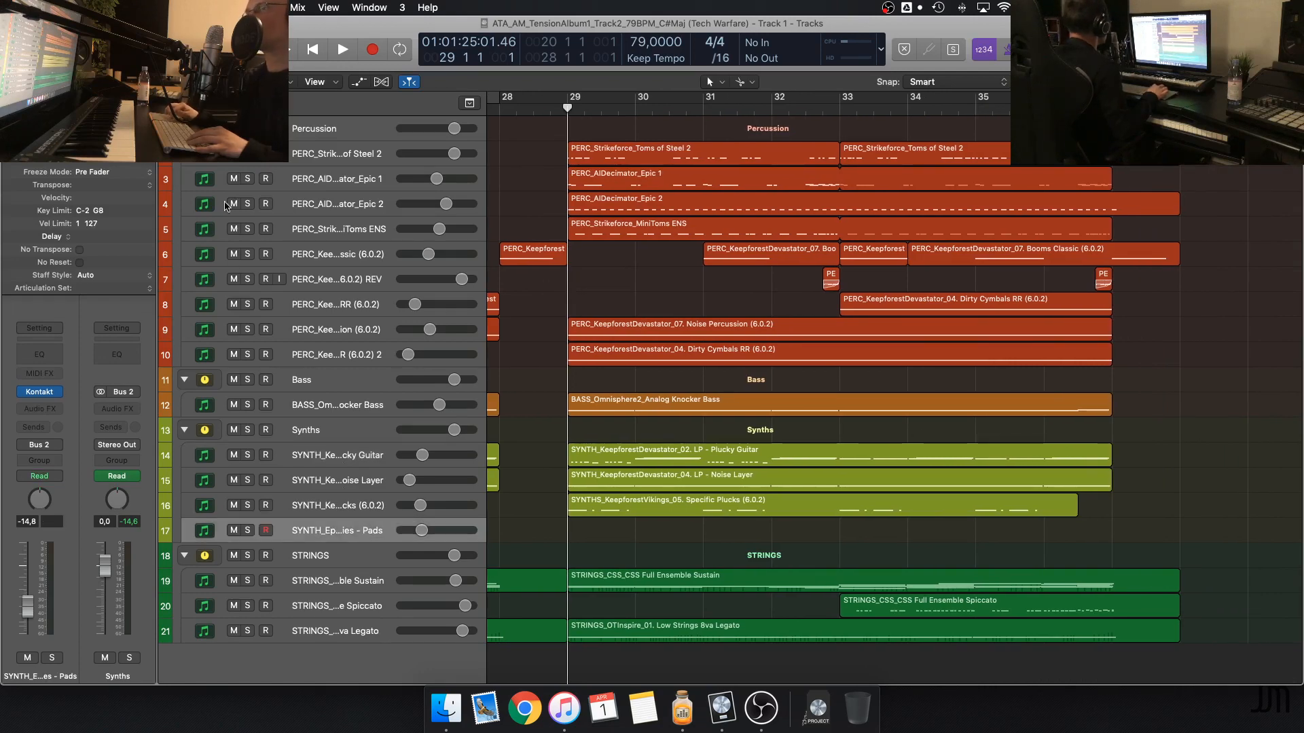
key("alt+super+n")
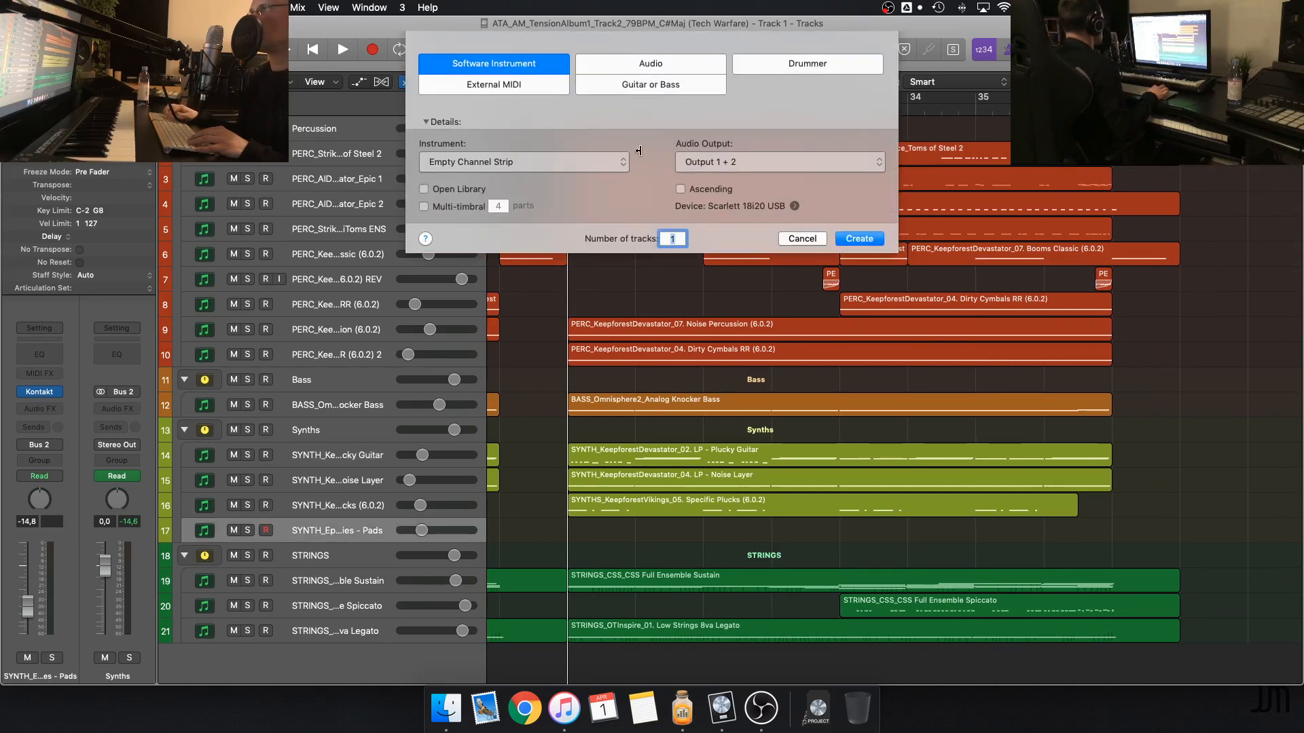
left_click(860, 239)
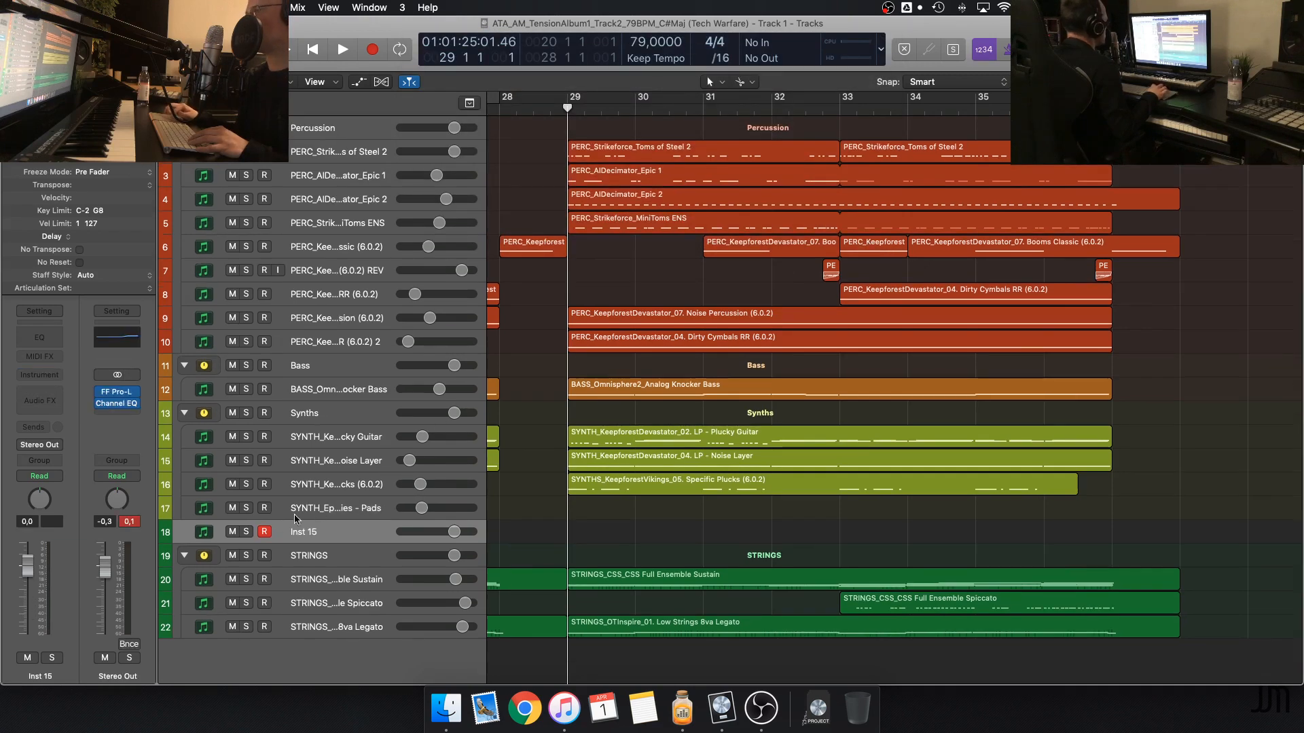
left_click(39, 374)
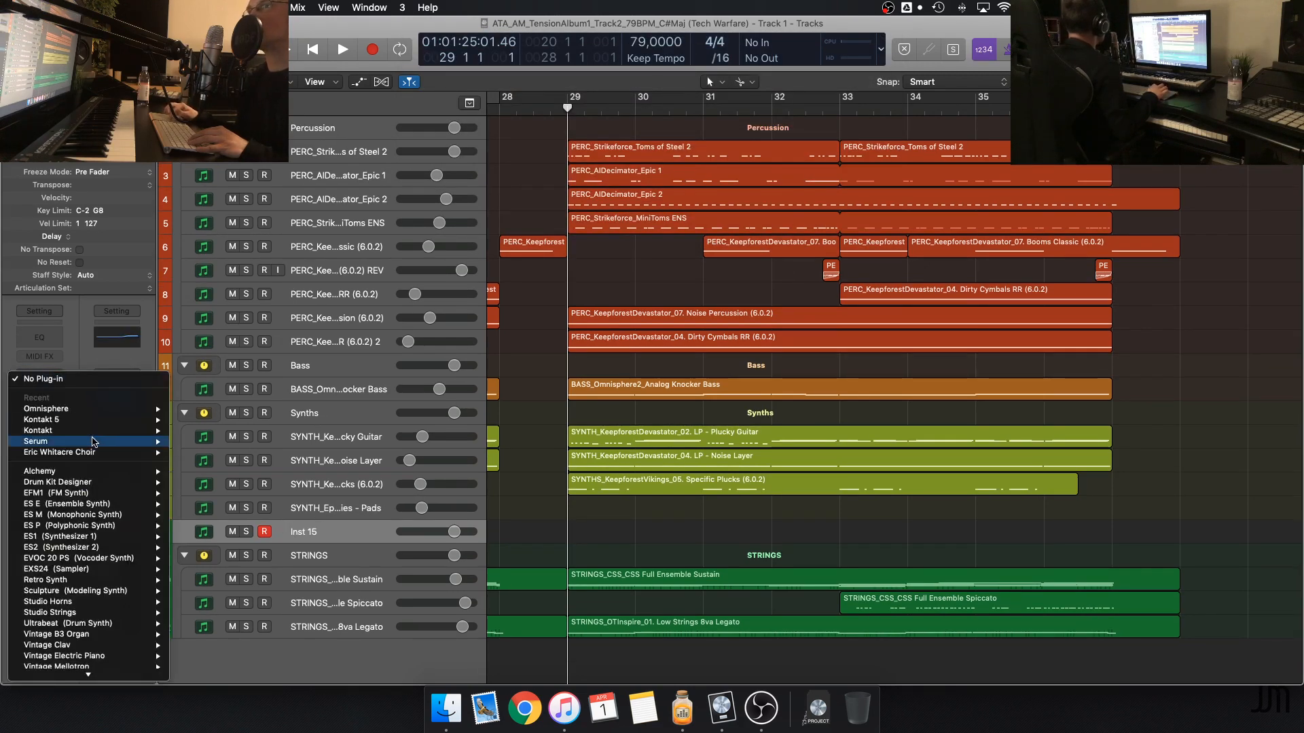
mouse_move(121, 440)
left_click(195, 440)
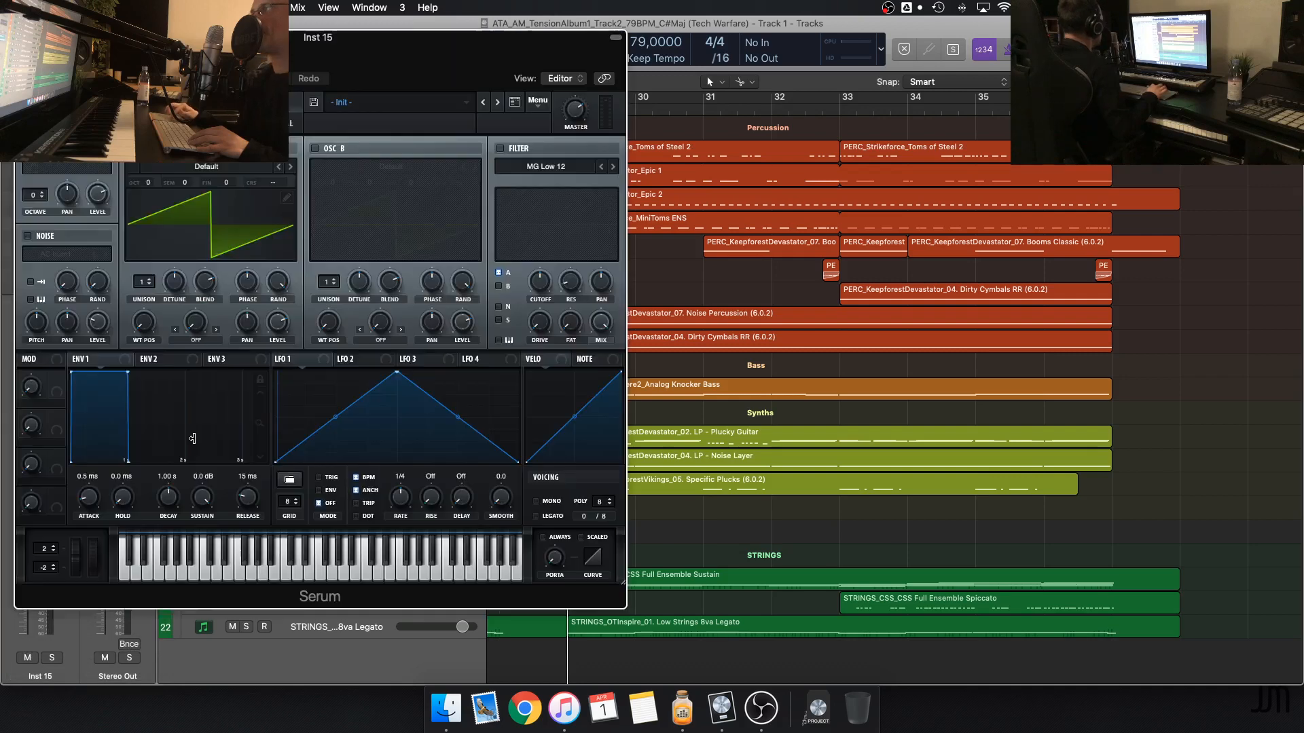
Move the playhead to the empty area at bar 39, past the last regions, and toggle playback
scroll(1003, 276, "right", 2)
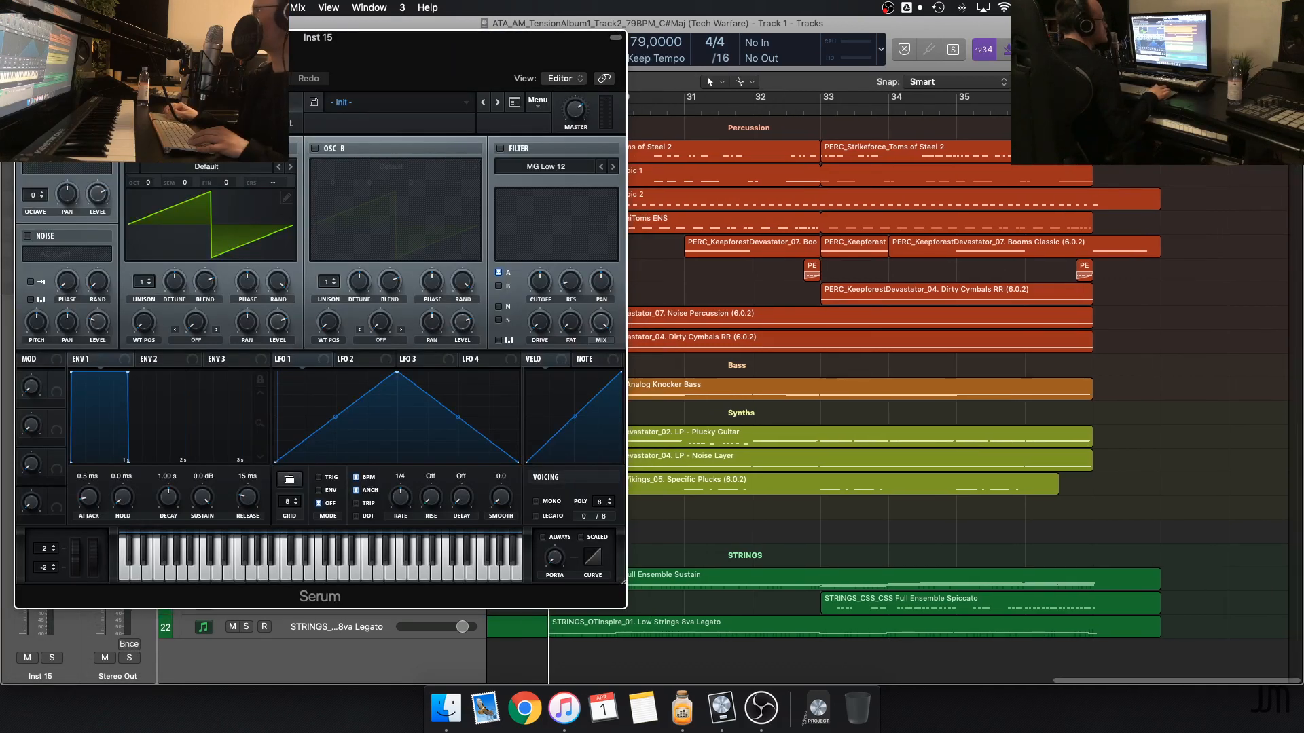
left_click(1197, 107)
key("space")
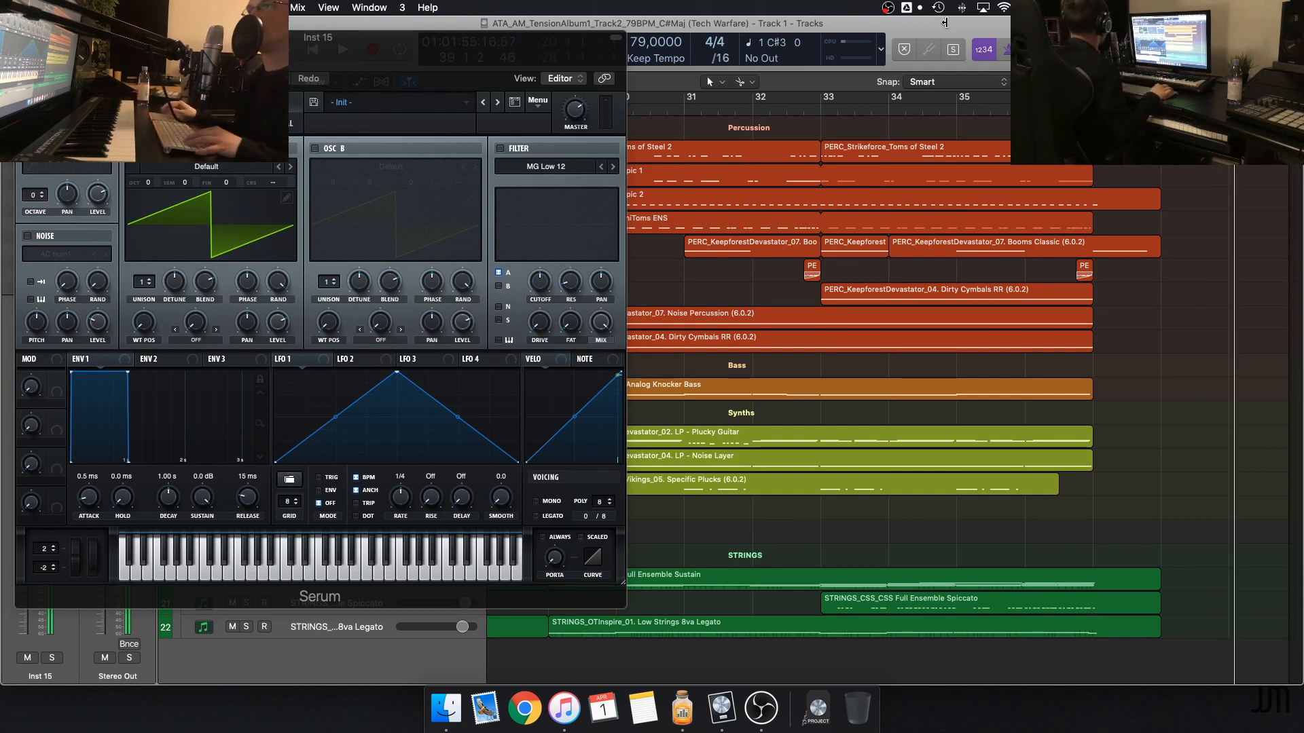
Shape Serum's Env 1 into a short pluck with the sustain fully down and the decay at 248 ms
left_click_drag(129, 380, 111, 474)
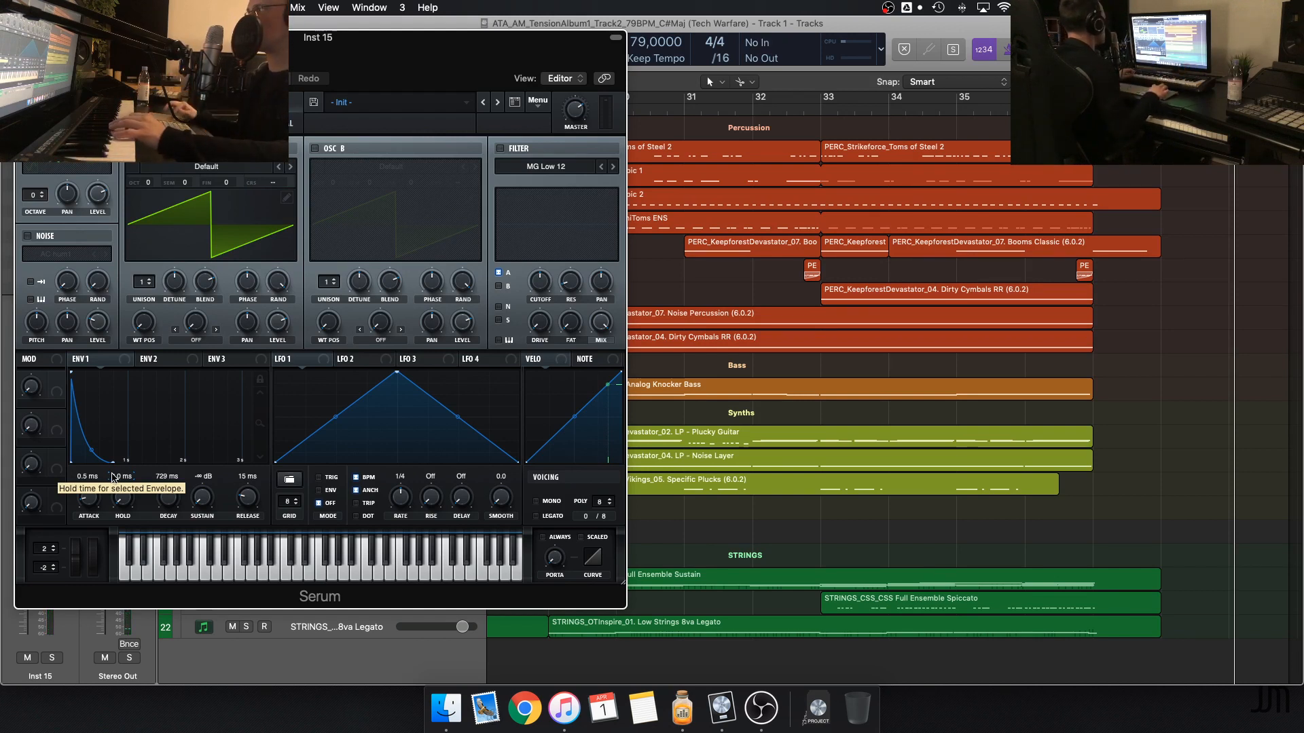
scroll(167, 509, "down", 3)
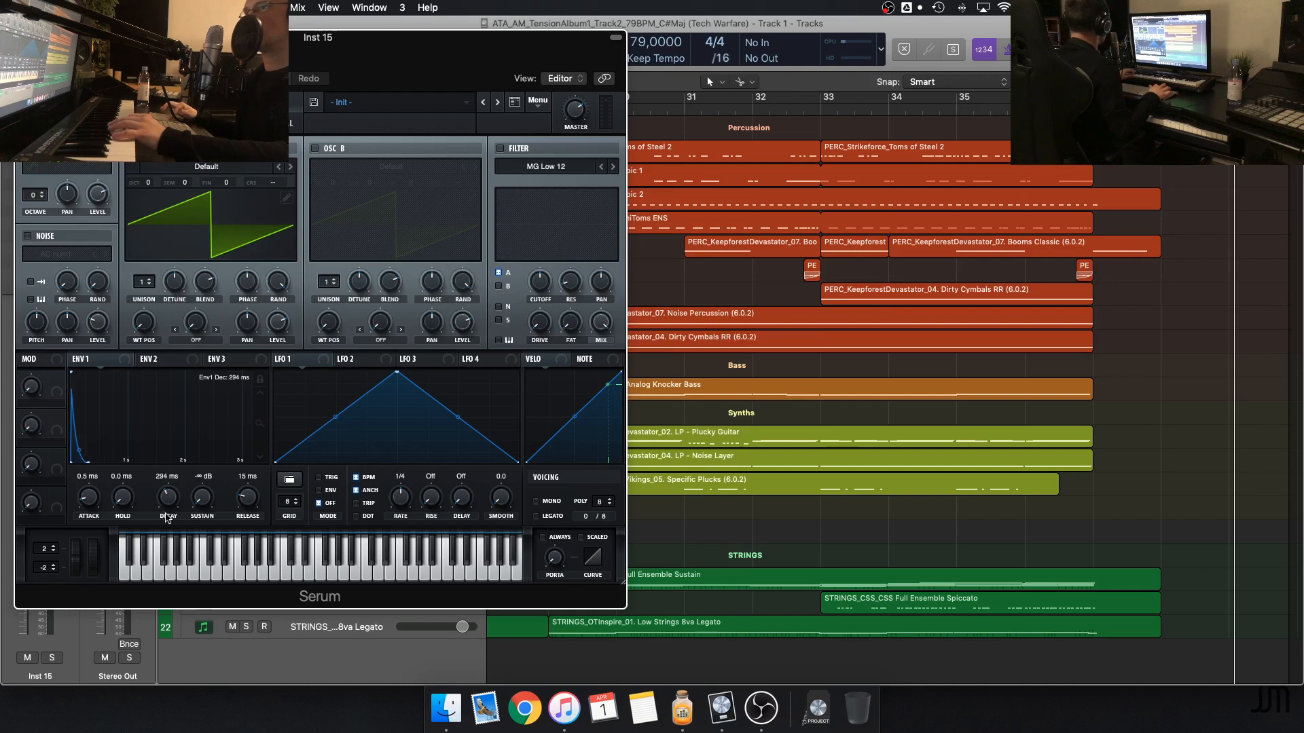
scroll(167, 517, "down", 2)
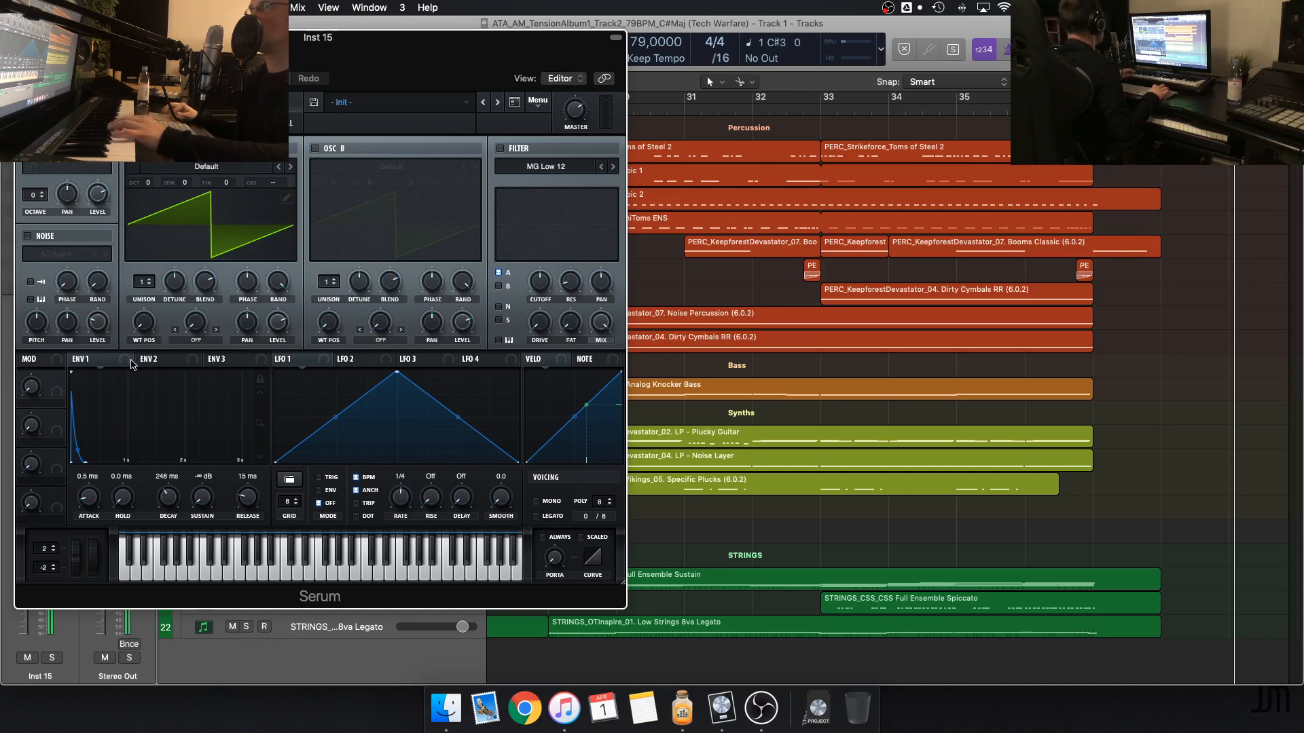
Assign Env 1 to the filter cutoff, switch on the MG Low 12 filter and adjust the modulation depth
left_click_drag(127, 363, 541, 287)
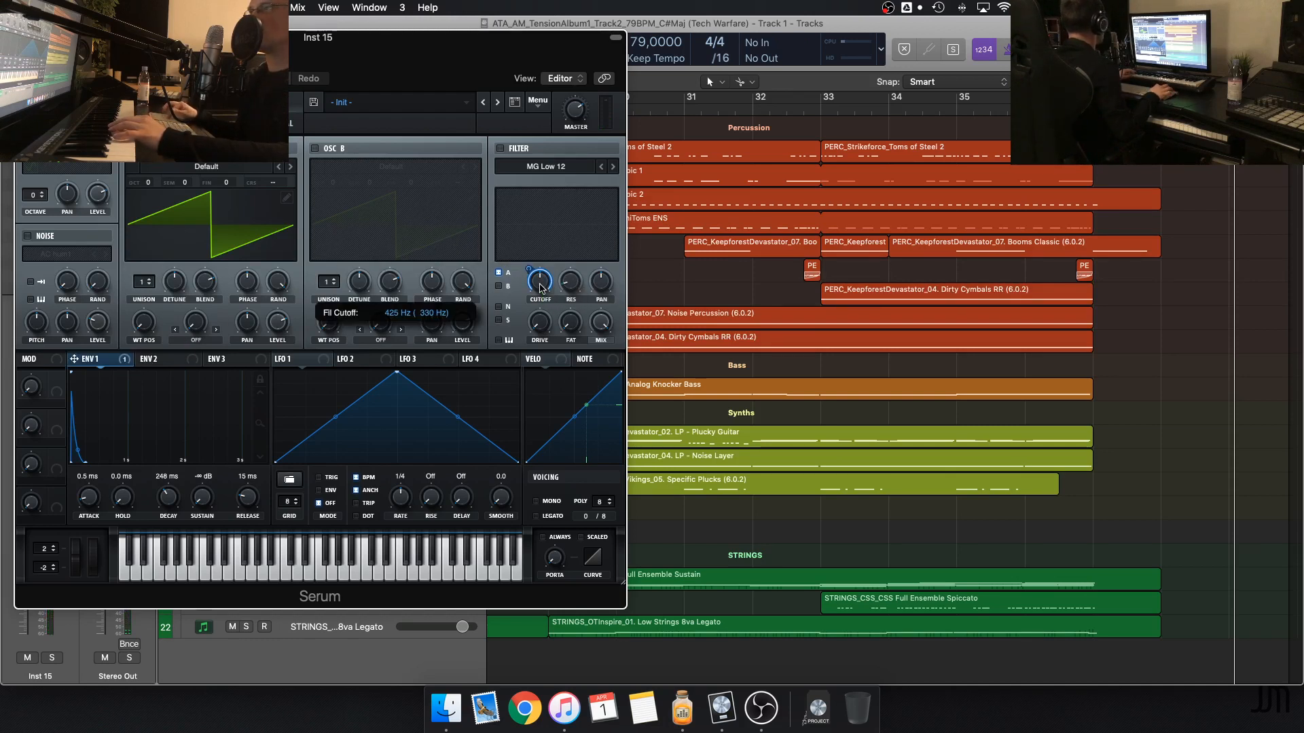
left_click(502, 149)
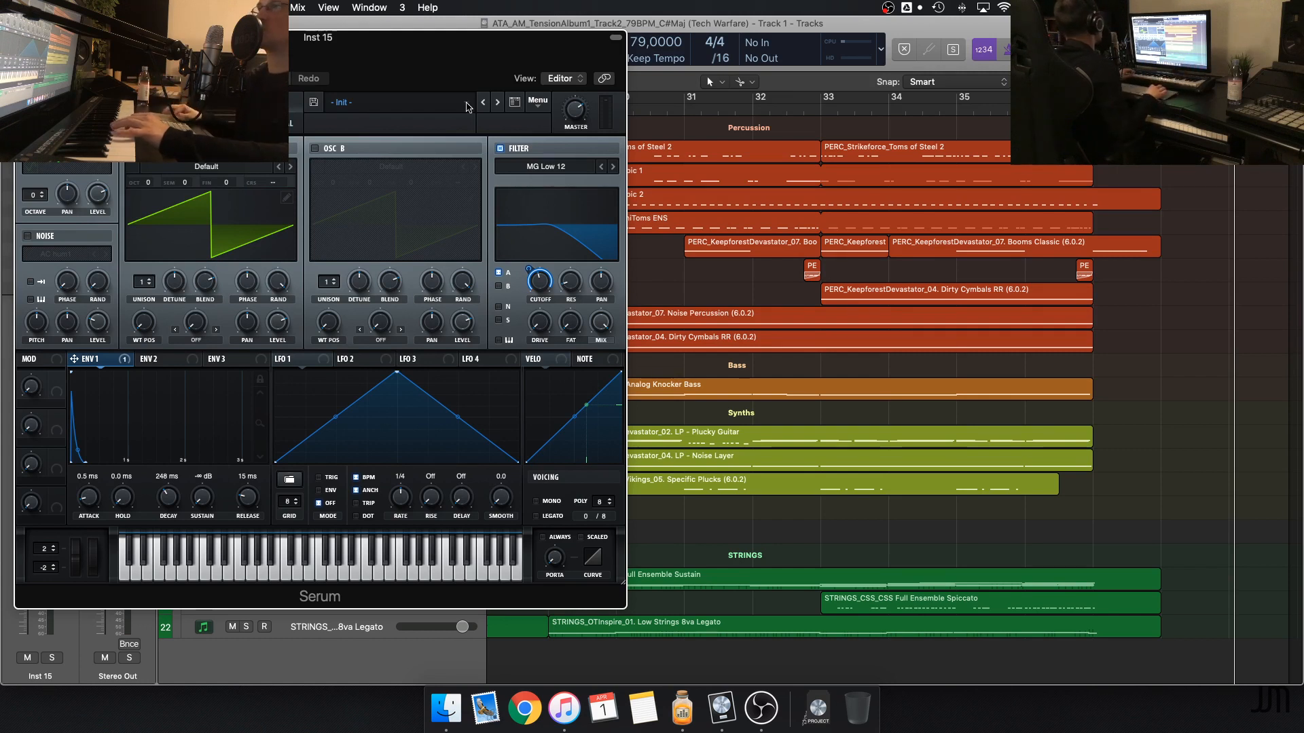
left_click_drag(485, 39, 571, 38)
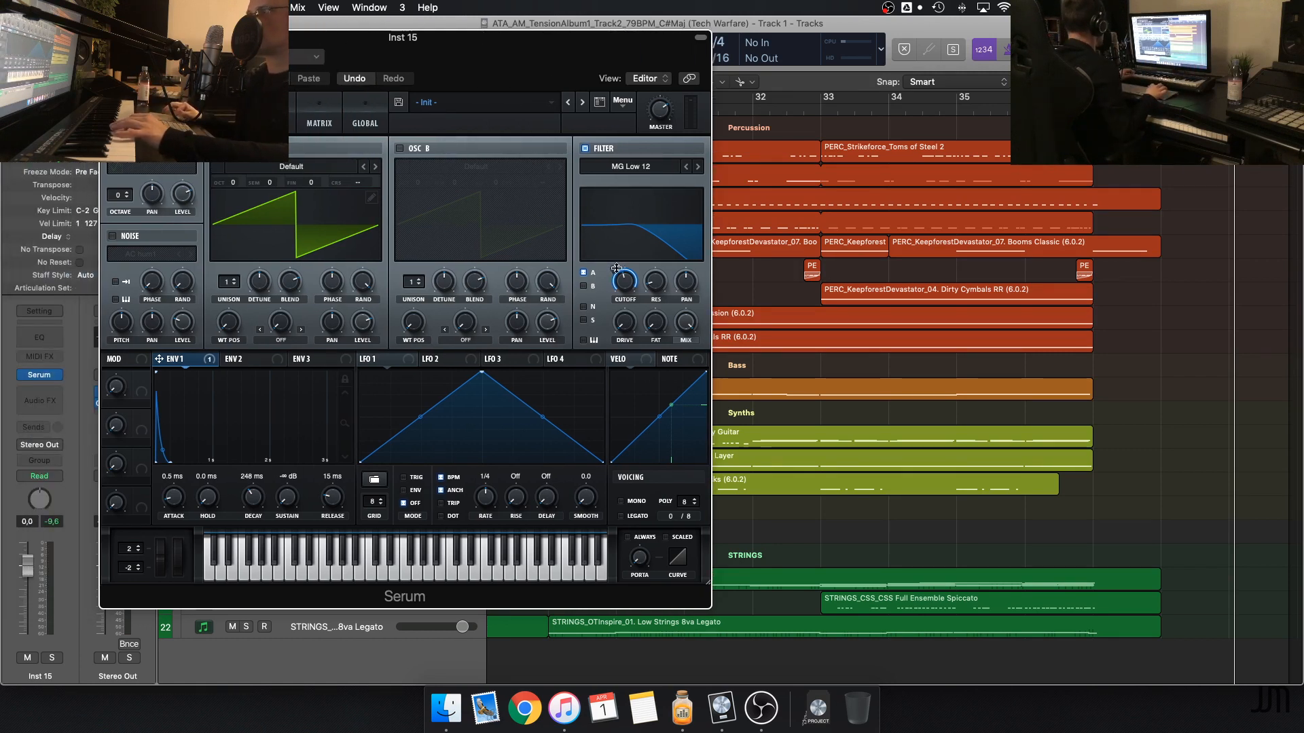
left_click_drag(616, 268, 616, 259)
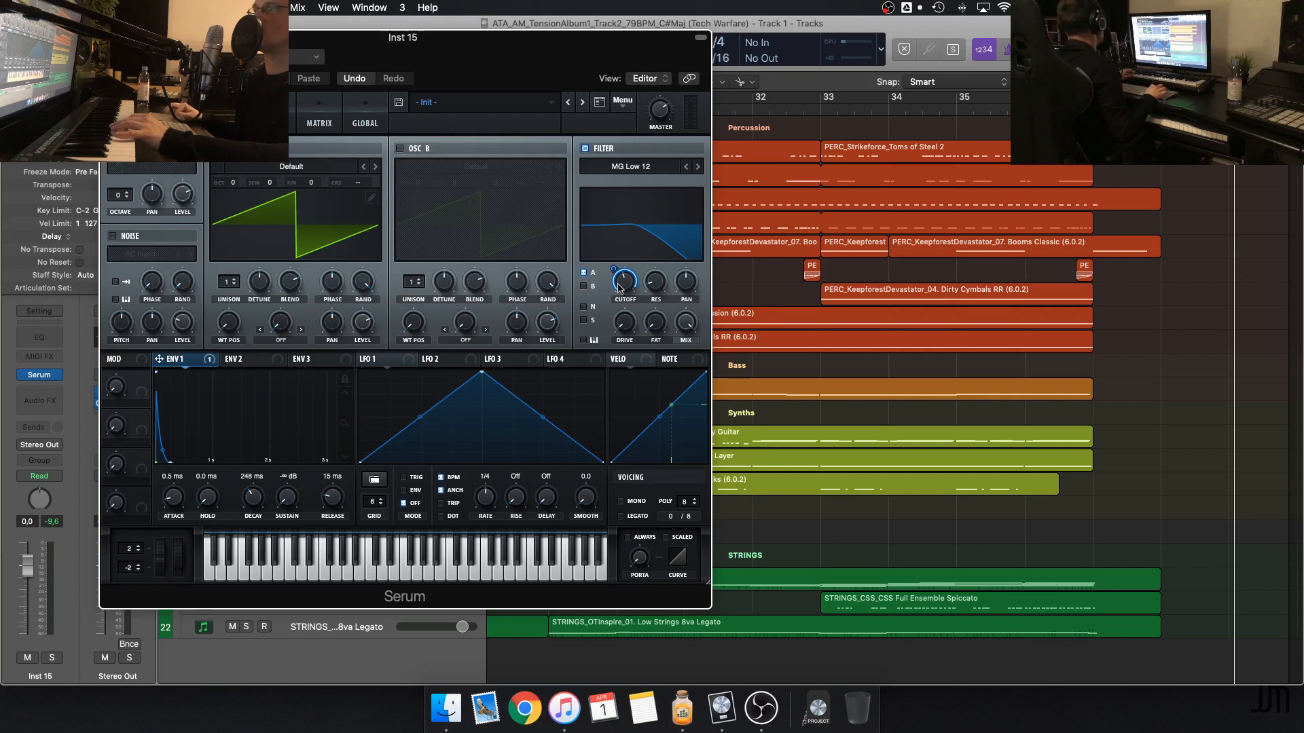
mouse_move(618, 284)
left_click_drag(616, 265, 613, 272)
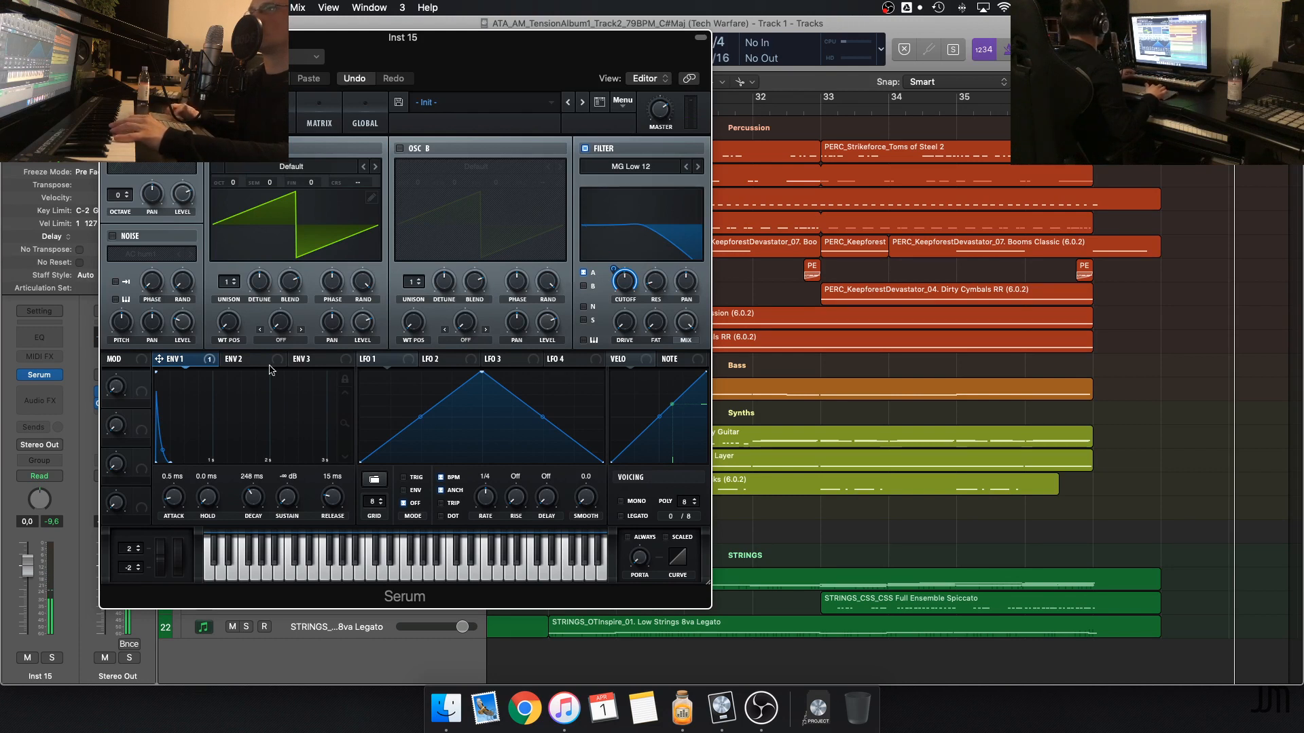
Bypass the Env 1 modulator on the filter cutoff and sweep the cutoff to about 741 Hz
right_click(614, 270)
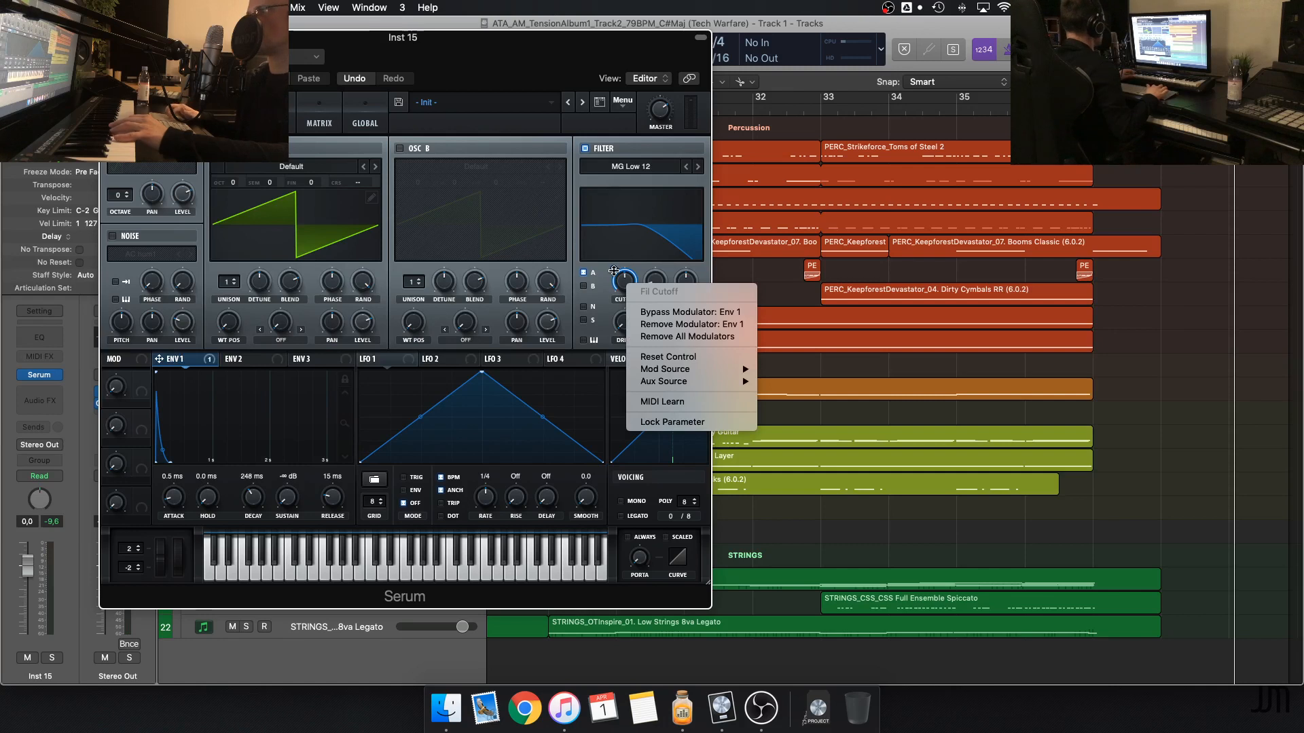
left_click(692, 322)
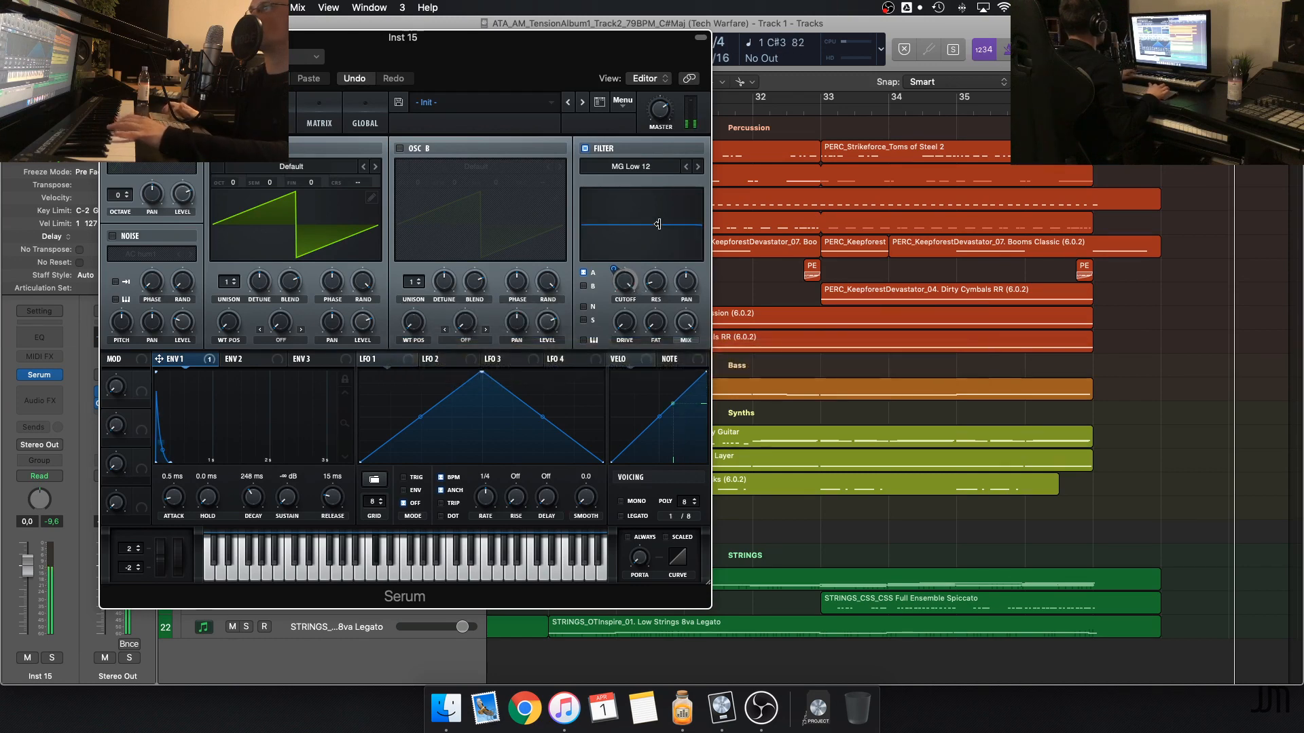
mouse_move(625, 290)
left_click_drag(620, 346, 619, 319)
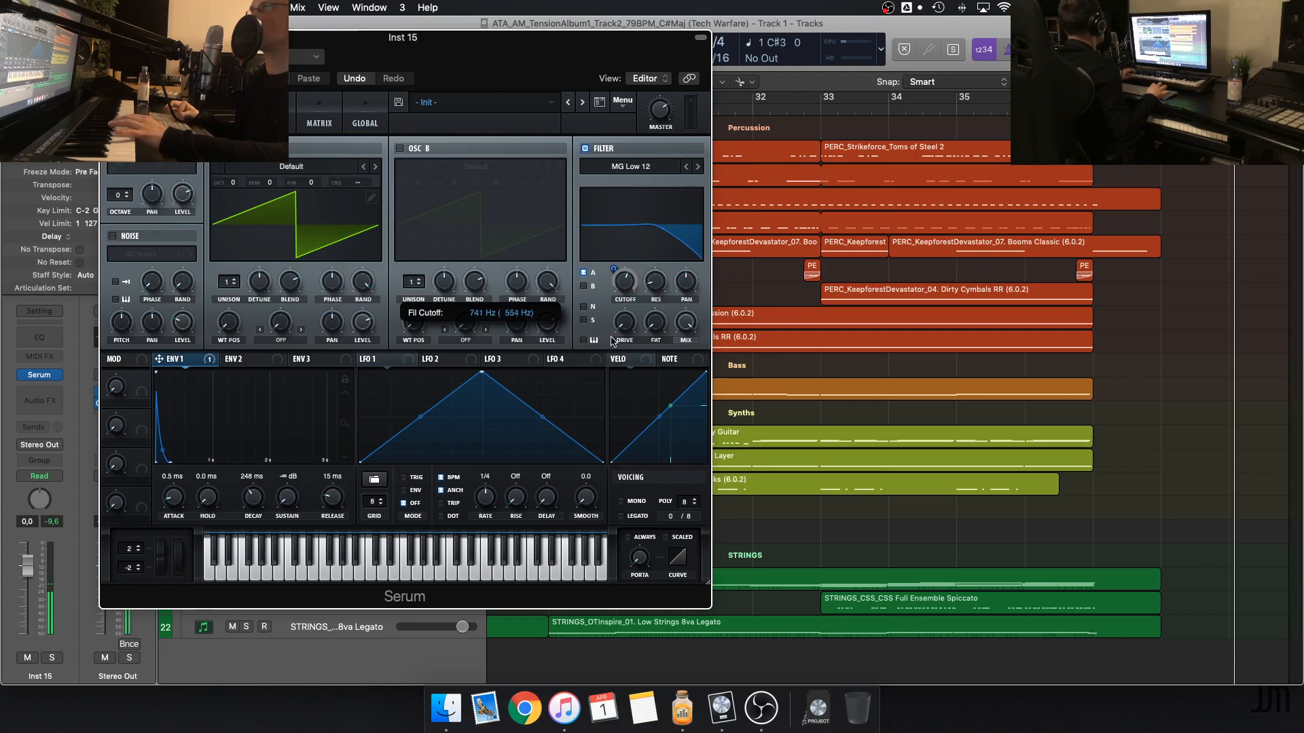
Reactivate the Env 1 modulator on the filter cutoff and fine-tune the cutoff
right_click(612, 269)
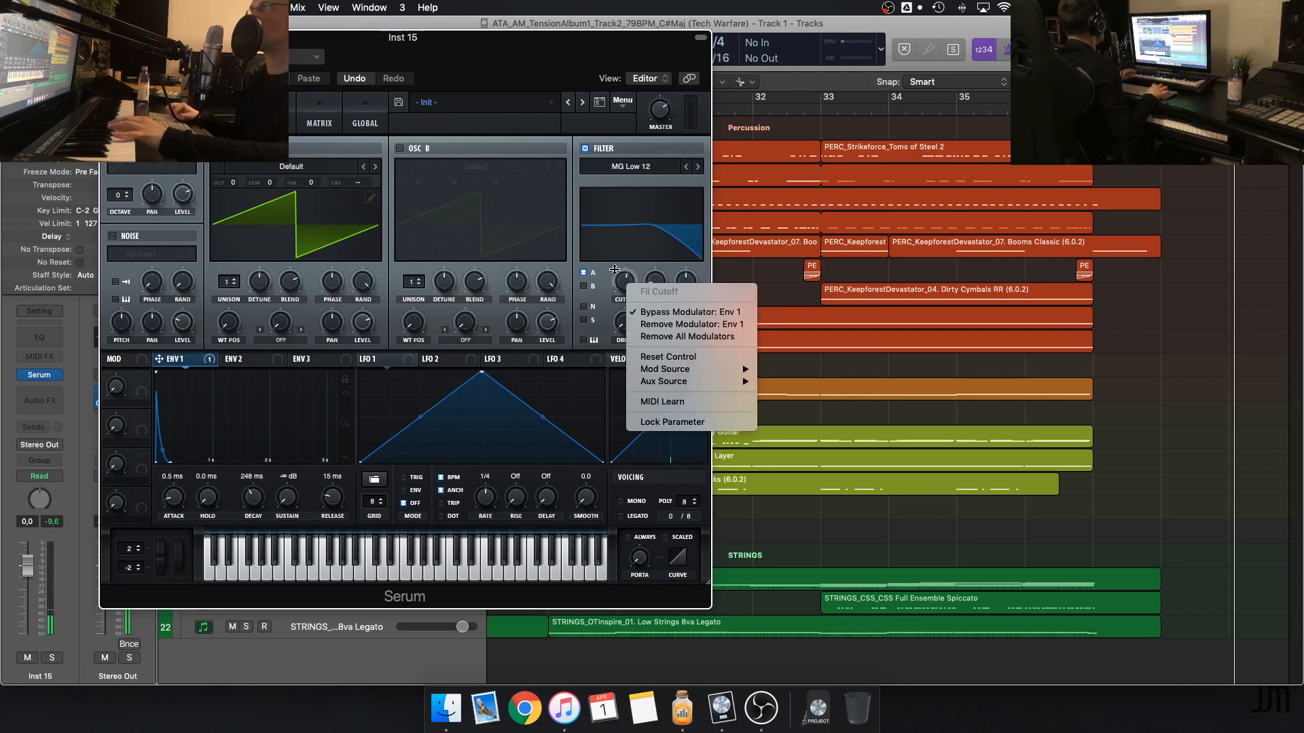
left_click(676, 318)
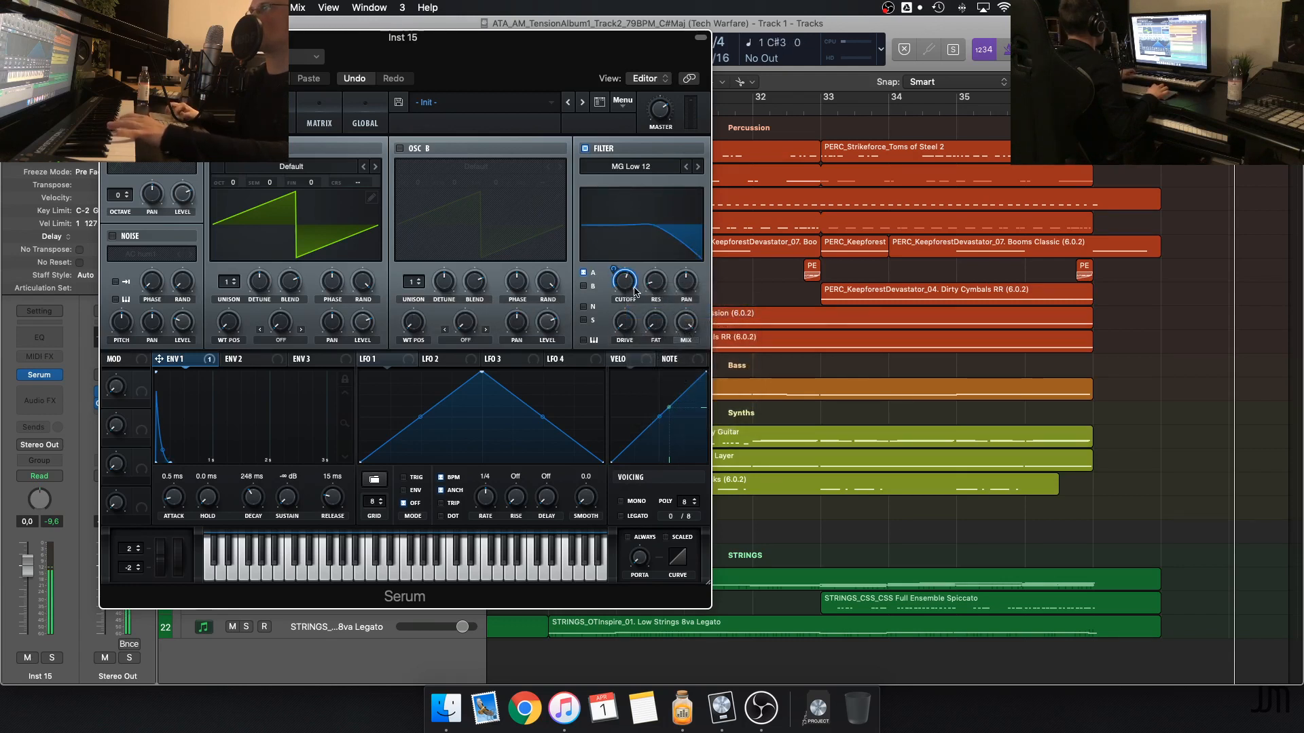
left_click_drag(633, 291, 627, 300)
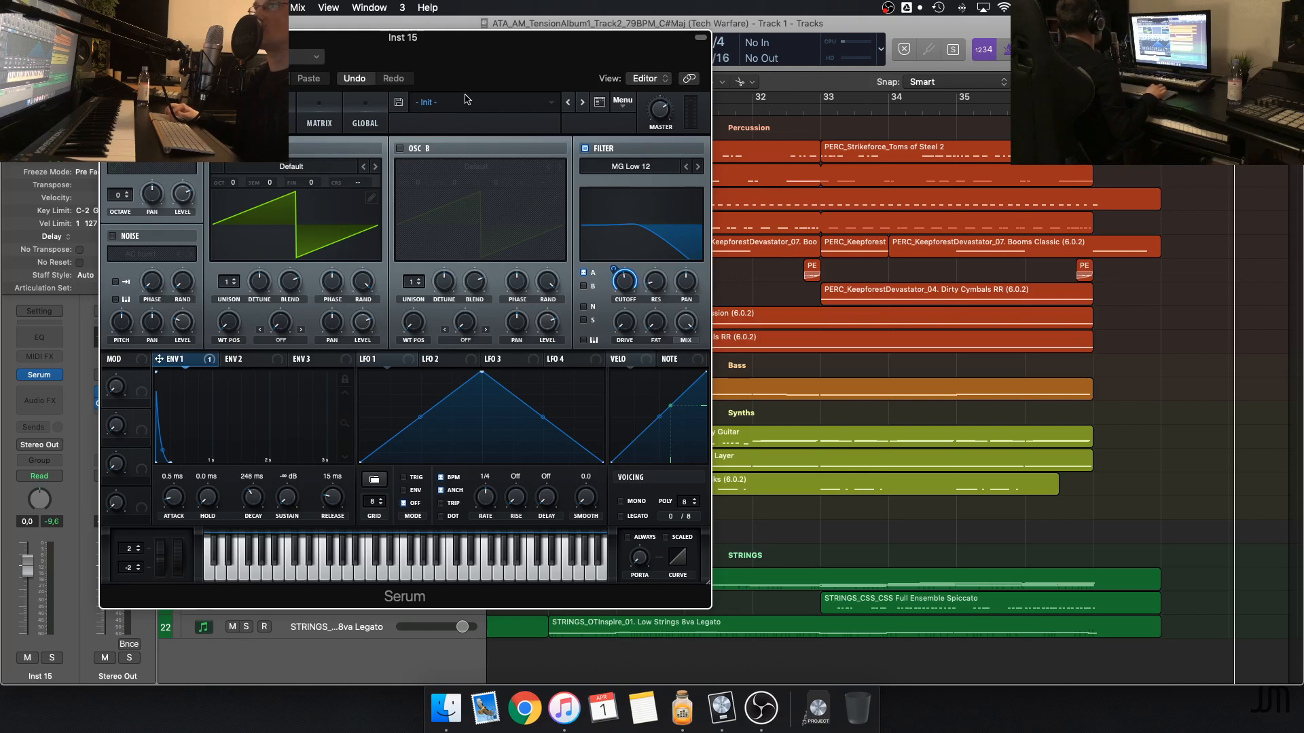
Show the LFO 2 and LFO 1 modulation sources in Serum and close the plug-in window
left_click_drag(450, 44, 704, 100)
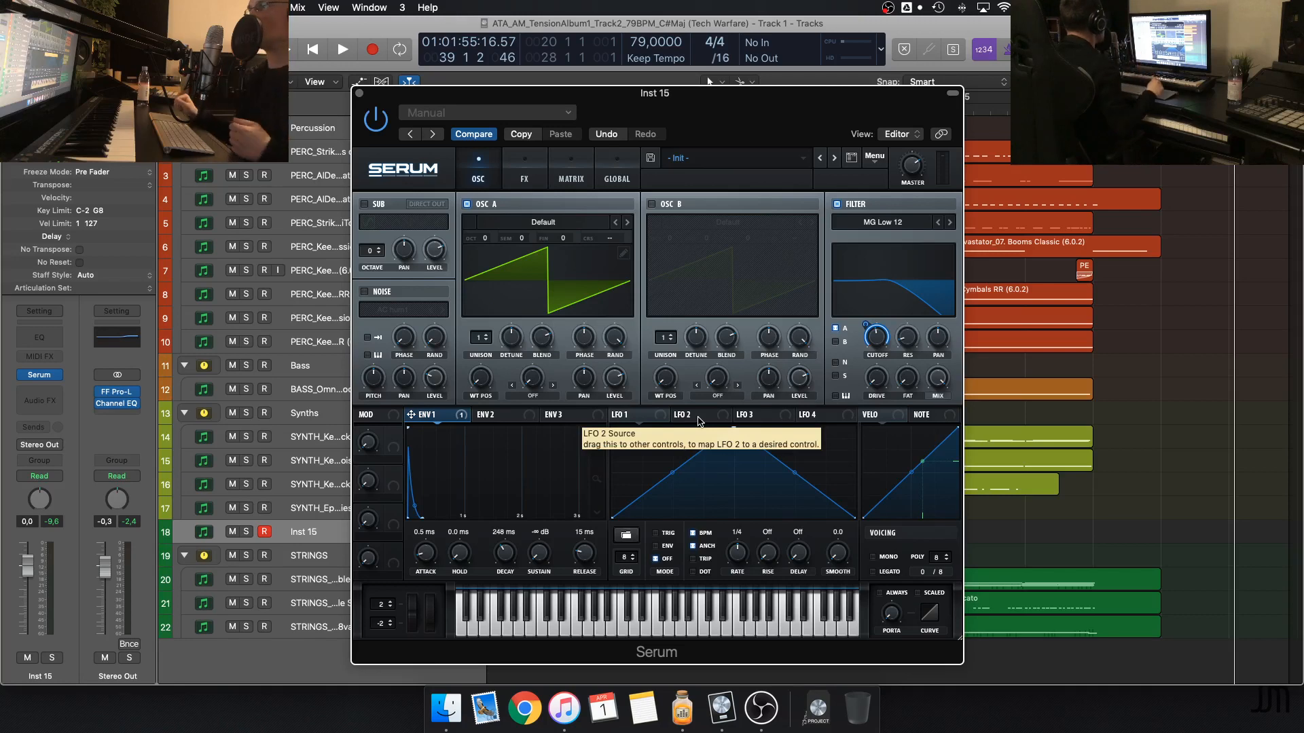
left_click(699, 420)
left_click(638, 422)
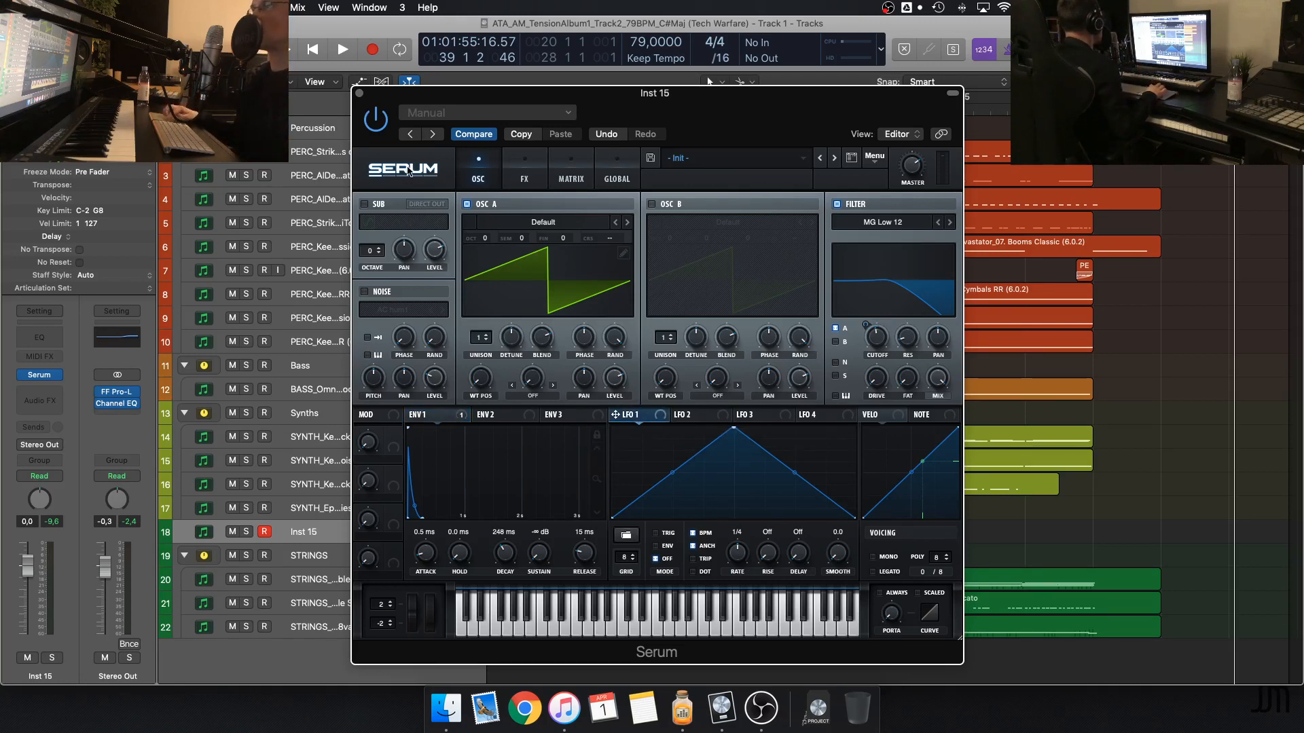
left_click(359, 93)
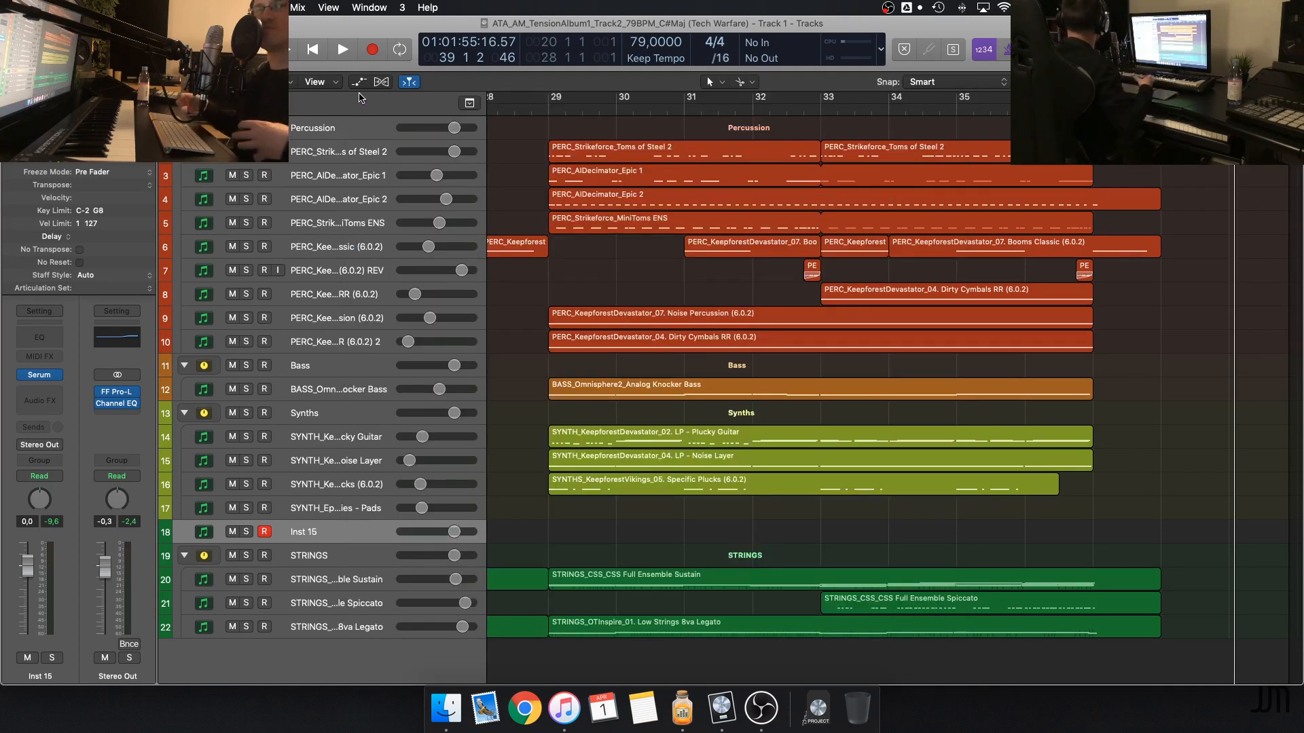
scroll(657, 244, "left", 10)
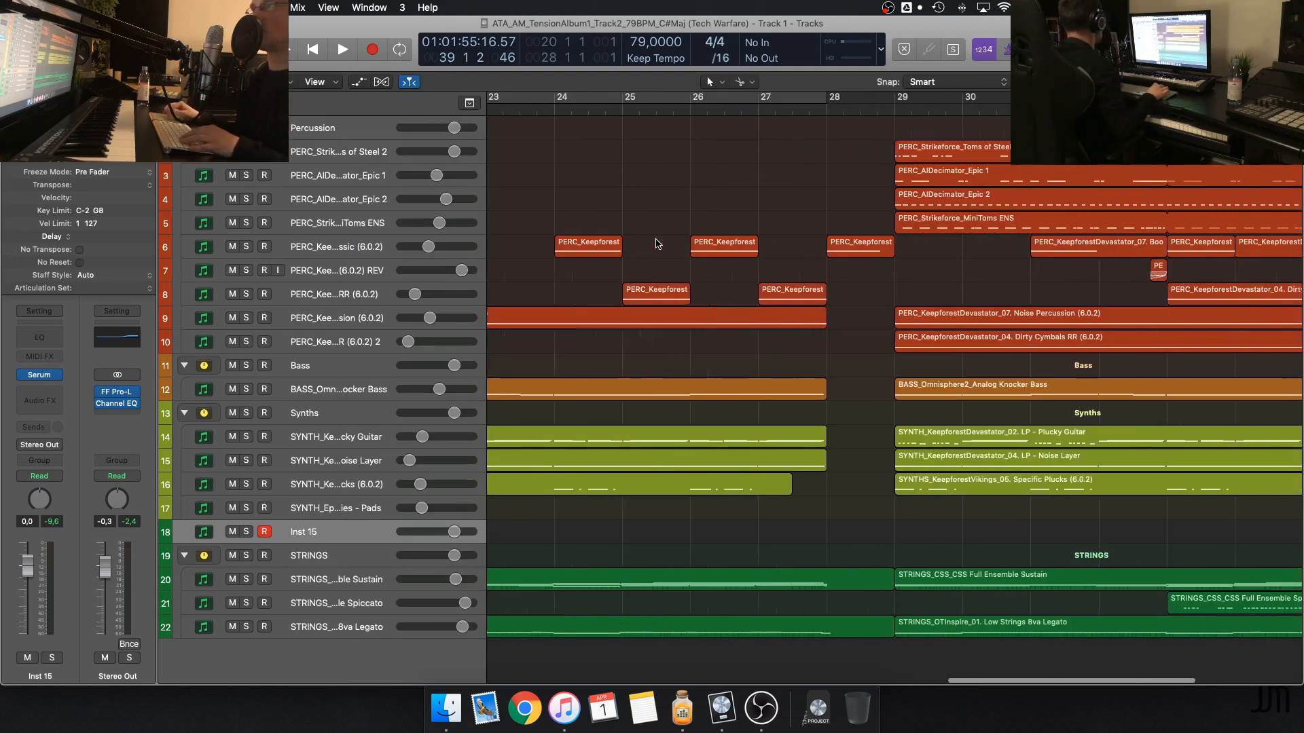
Mark bars 11 to 19 of the arrangement as the cycle range and switch cycle mode off again
scroll(657, 244, "left", 12)
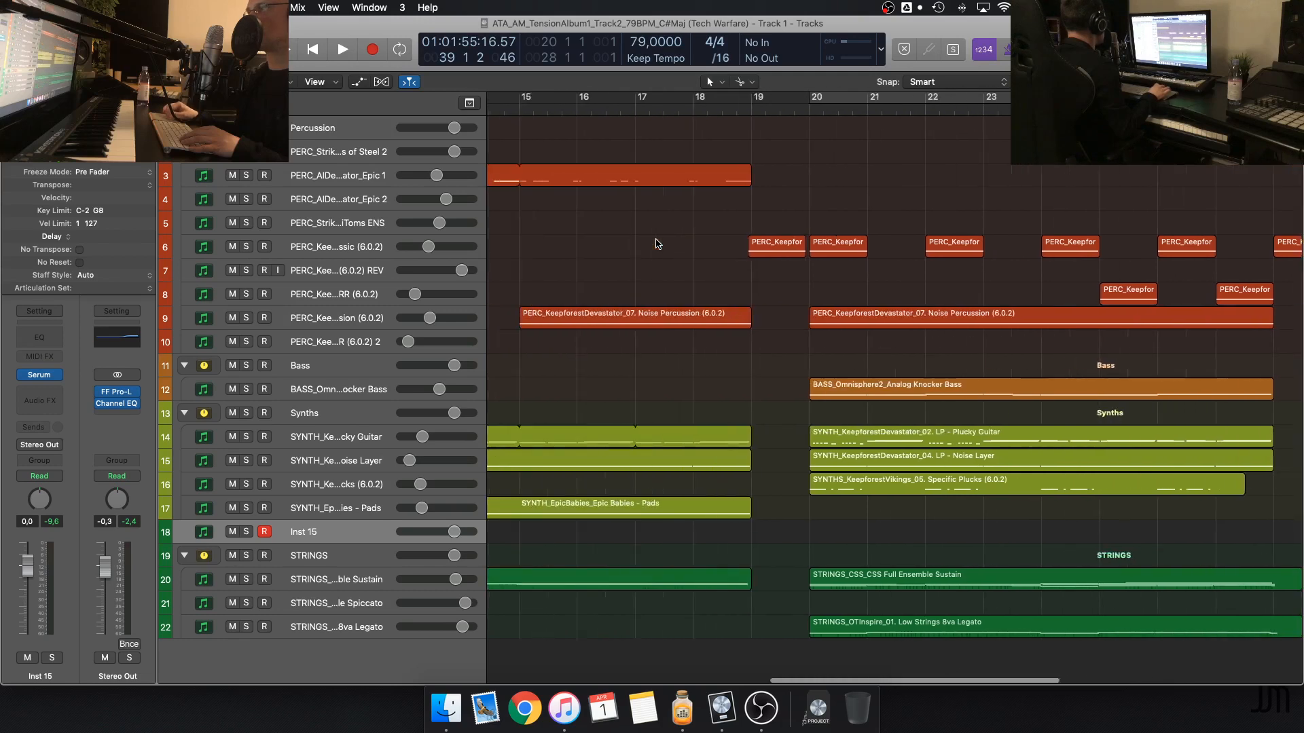
scroll(657, 244, "left", 1)
scroll(656, 243, "right", 3)
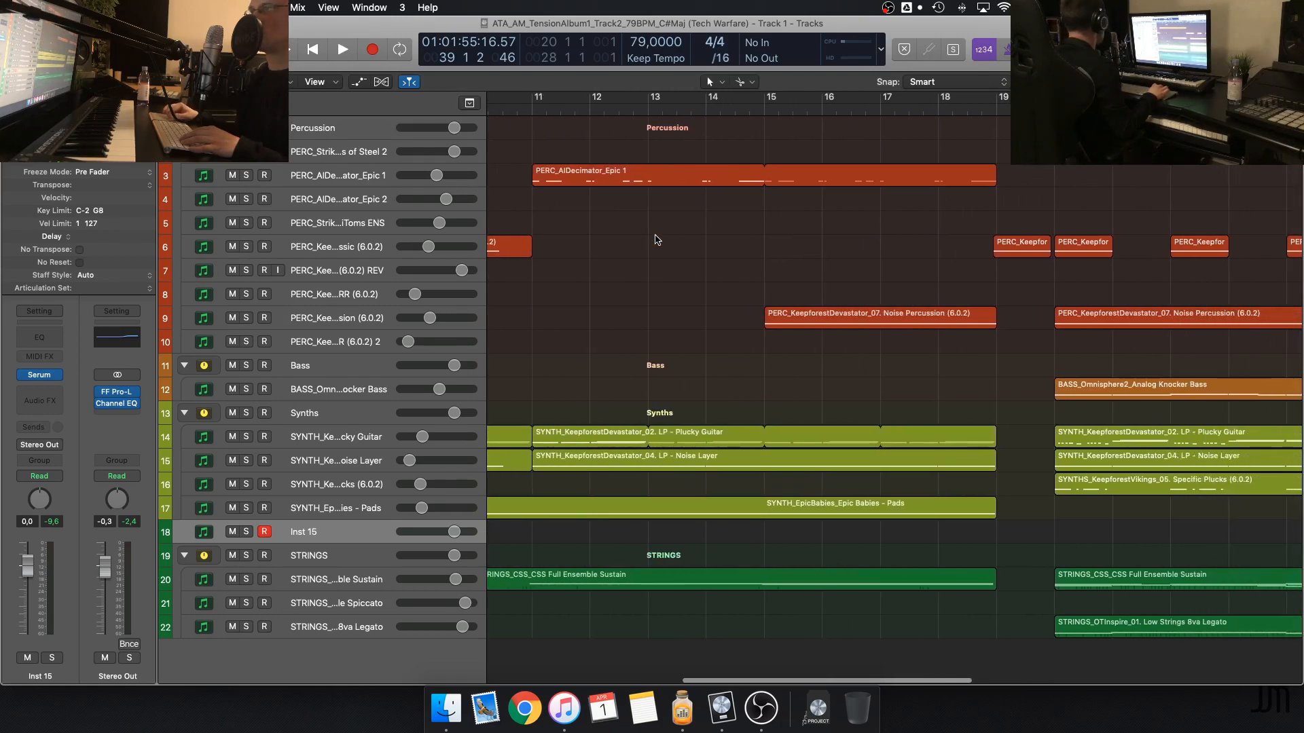
scroll(656, 240, "left", 2)
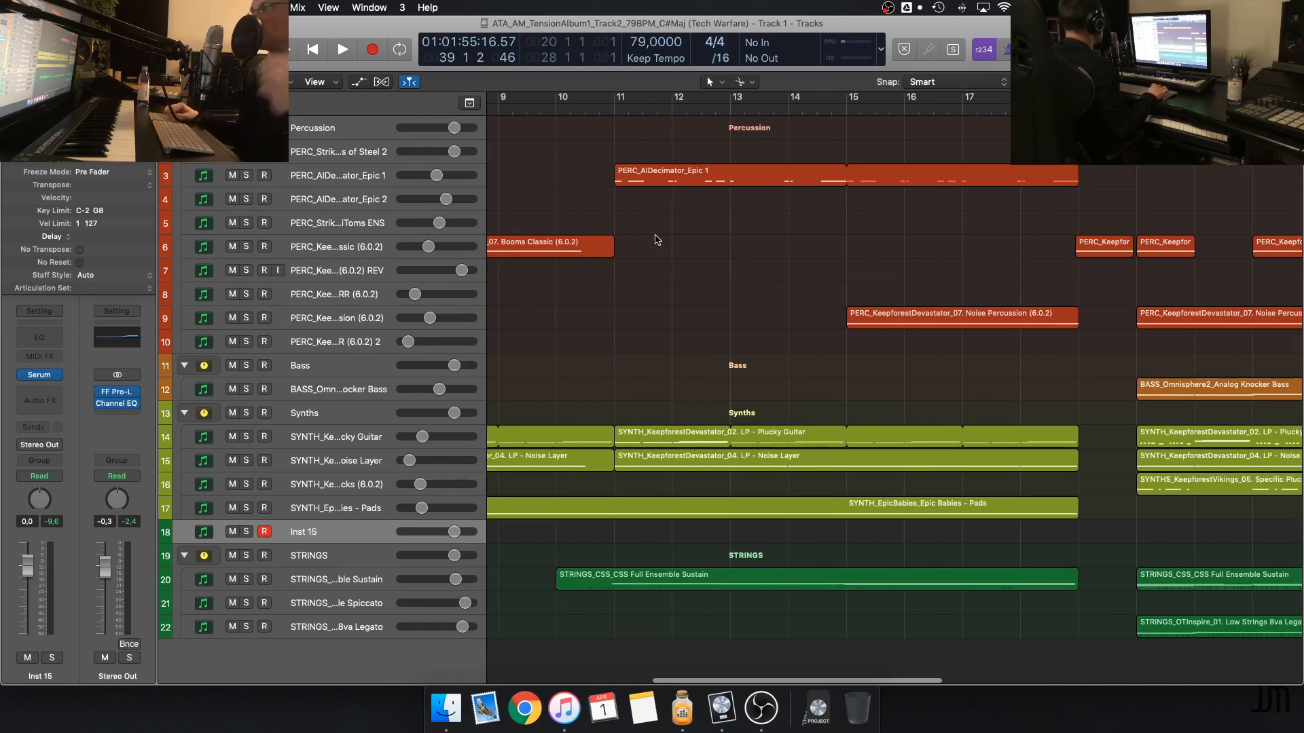
scroll(657, 240, "left", 9)
scroll(656, 239, "down", 3)
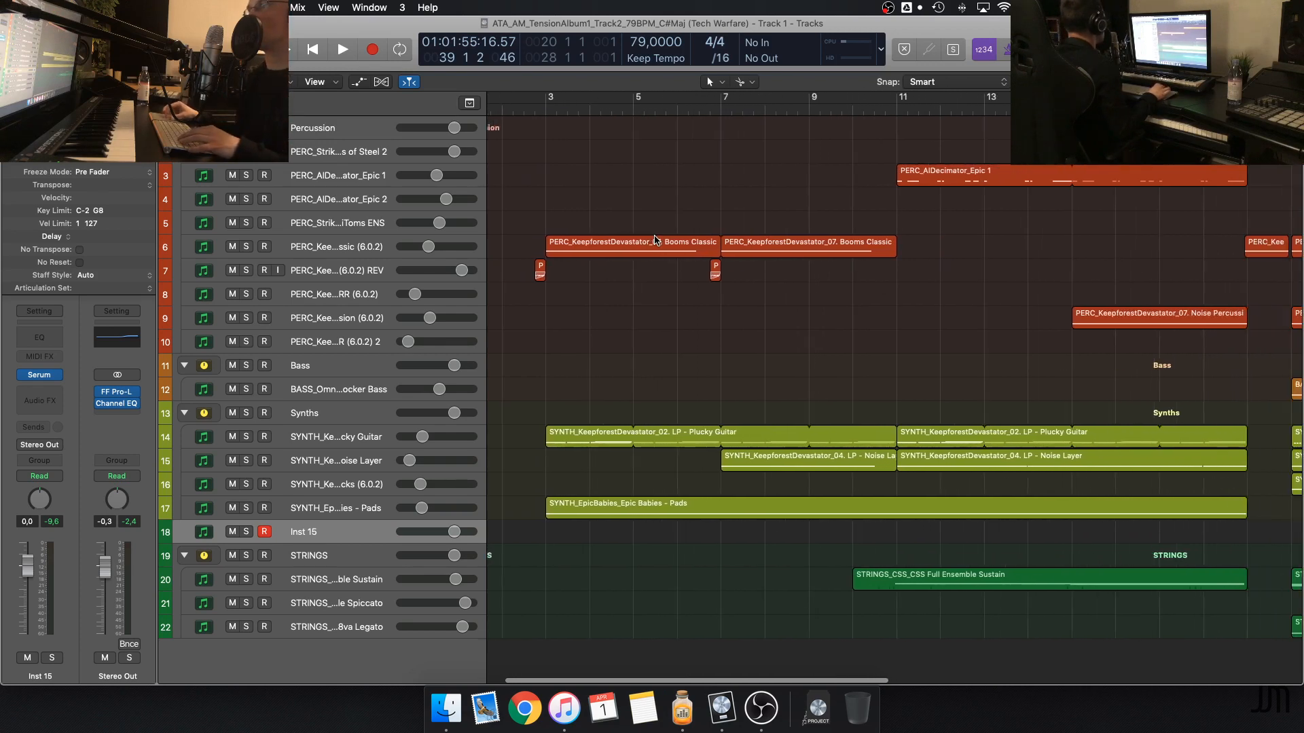
scroll(802, 200, "right", 9)
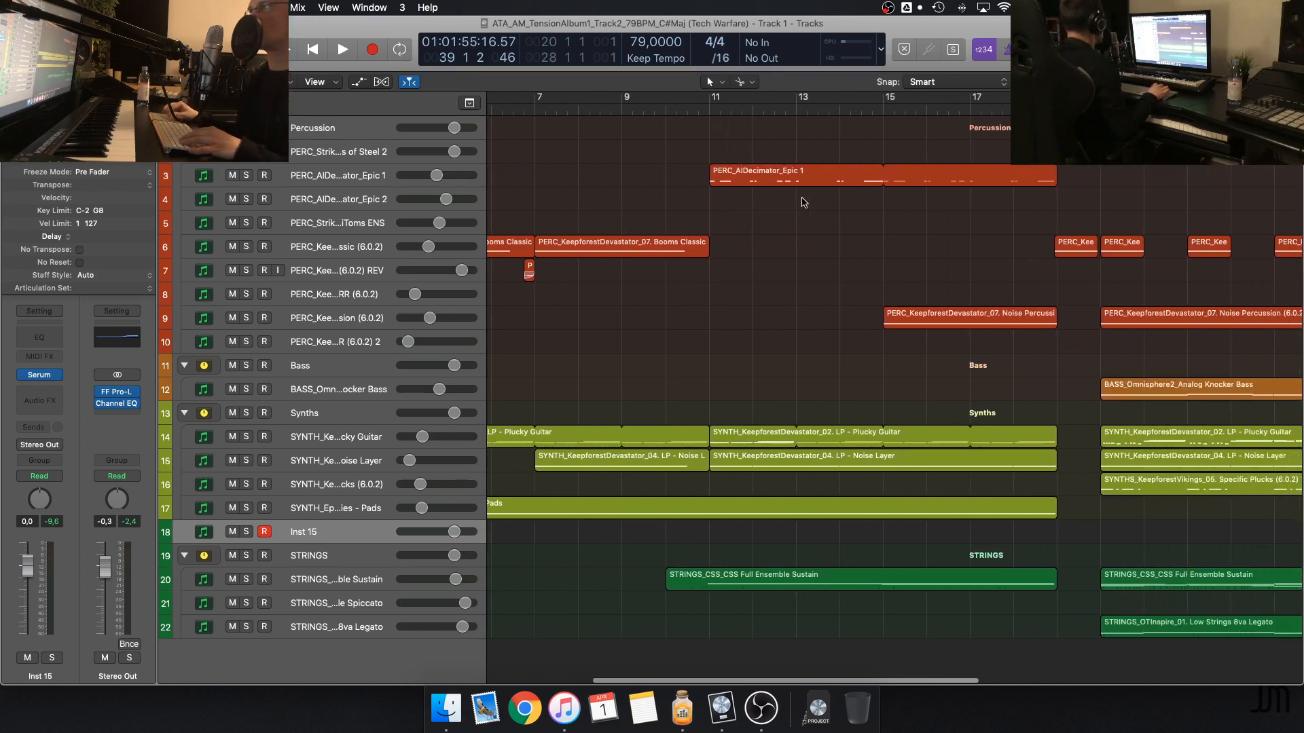
scroll(801, 201, "left", 2)
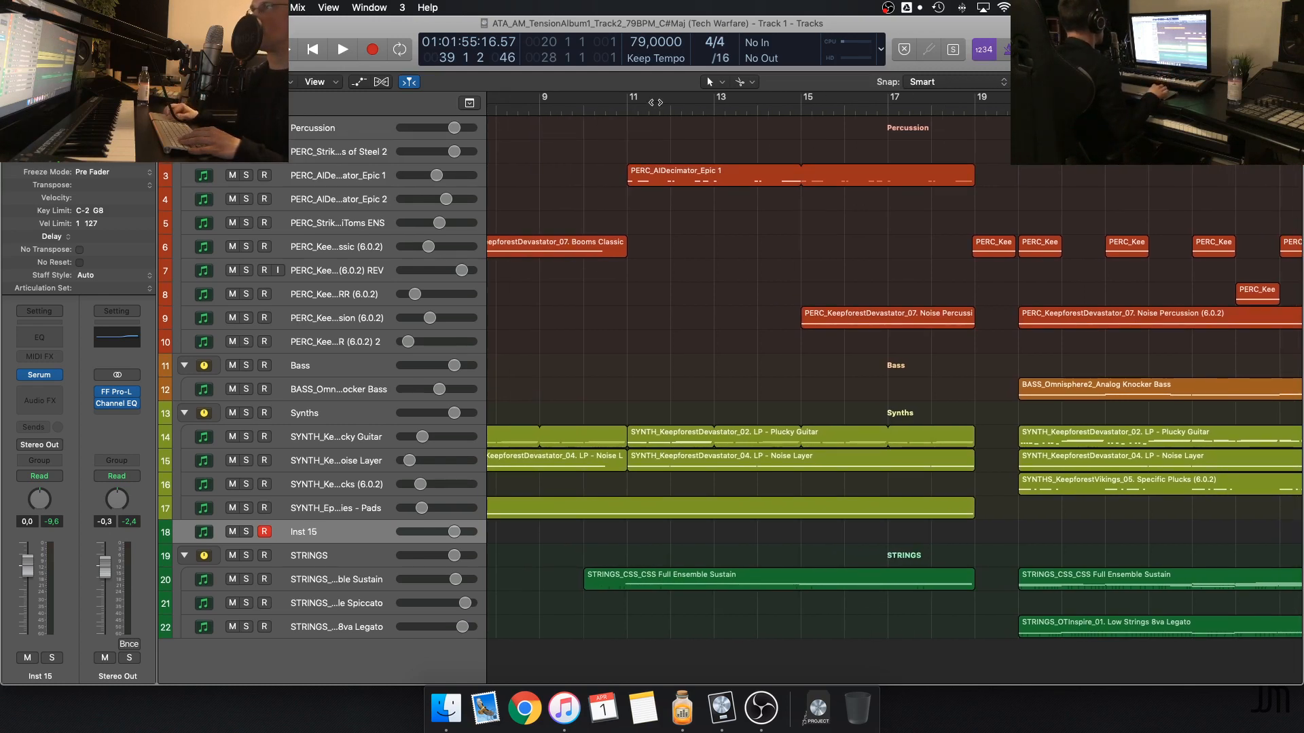
left_click_drag(630, 98, 984, 125)
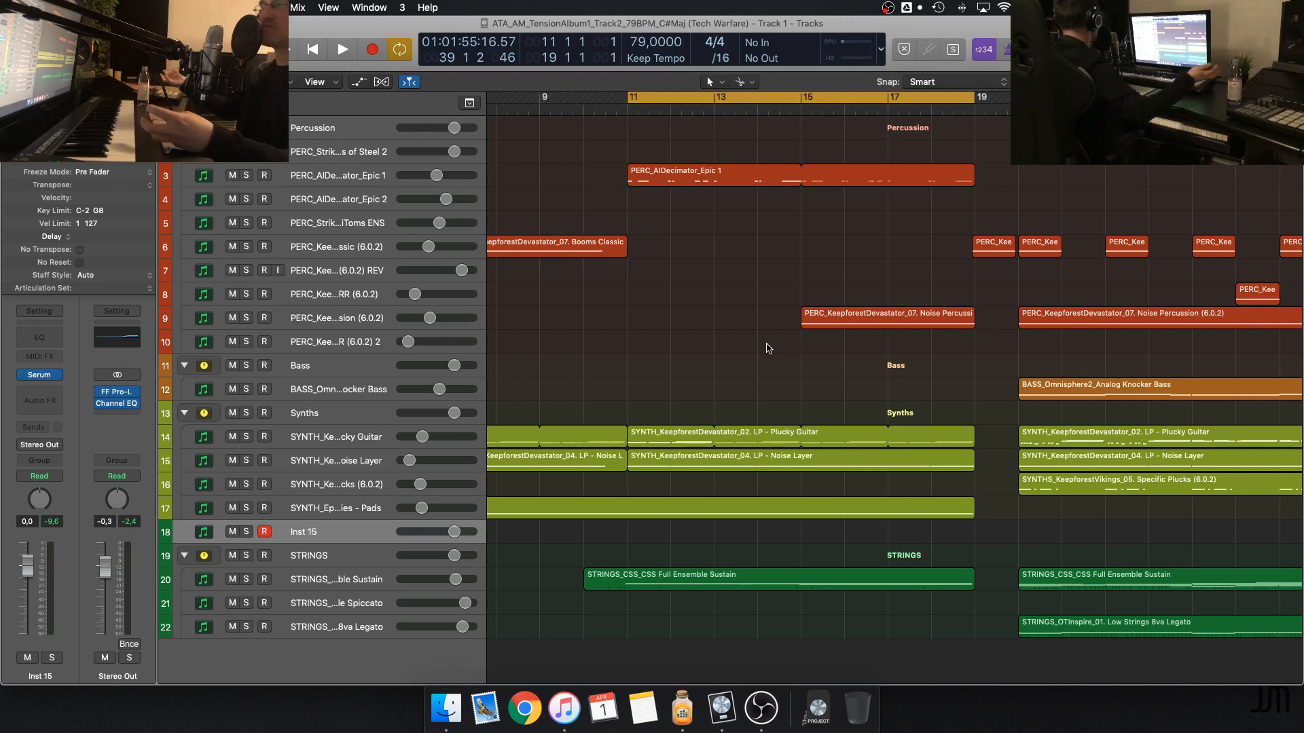
key("c")
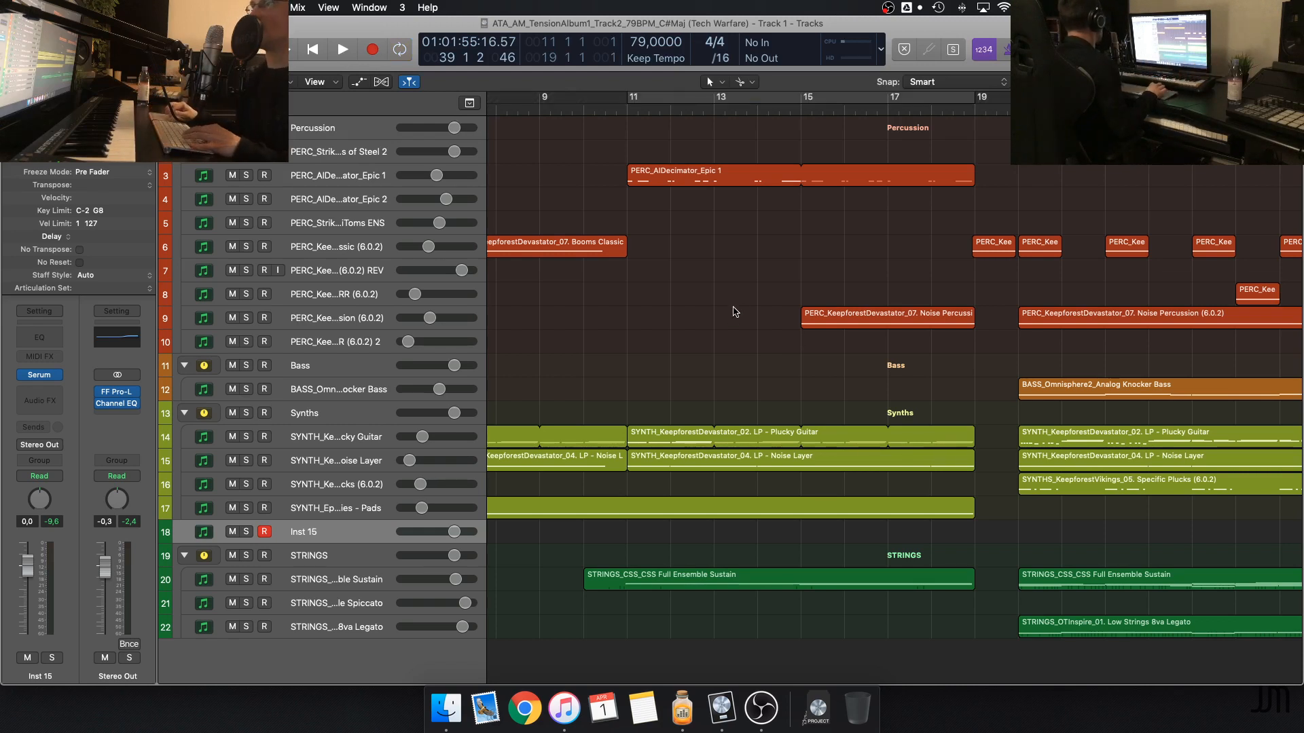
Examine the sections from bar 19 to the end of the arrangement and place the playhead in bar 27
scroll(855, 218, "right", 5)
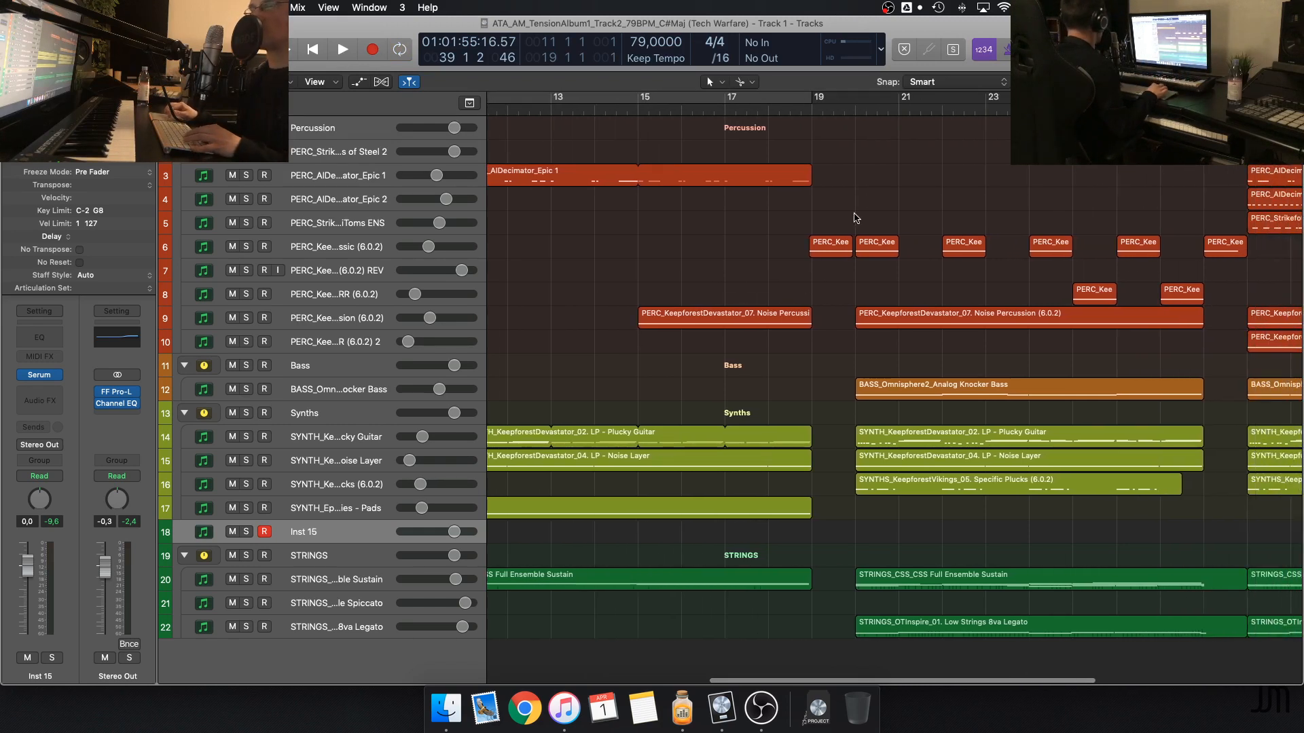
scroll(855, 218, "right", 3)
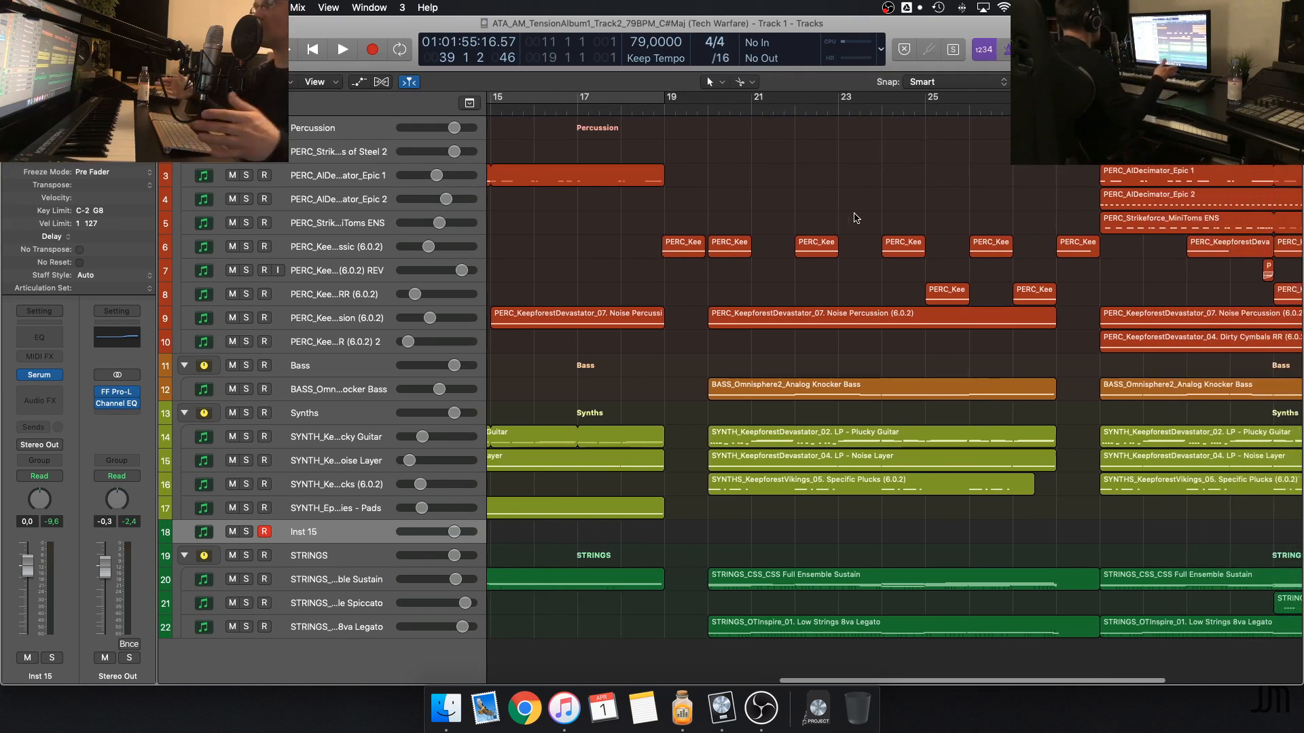
scroll(856, 218, "right", 2)
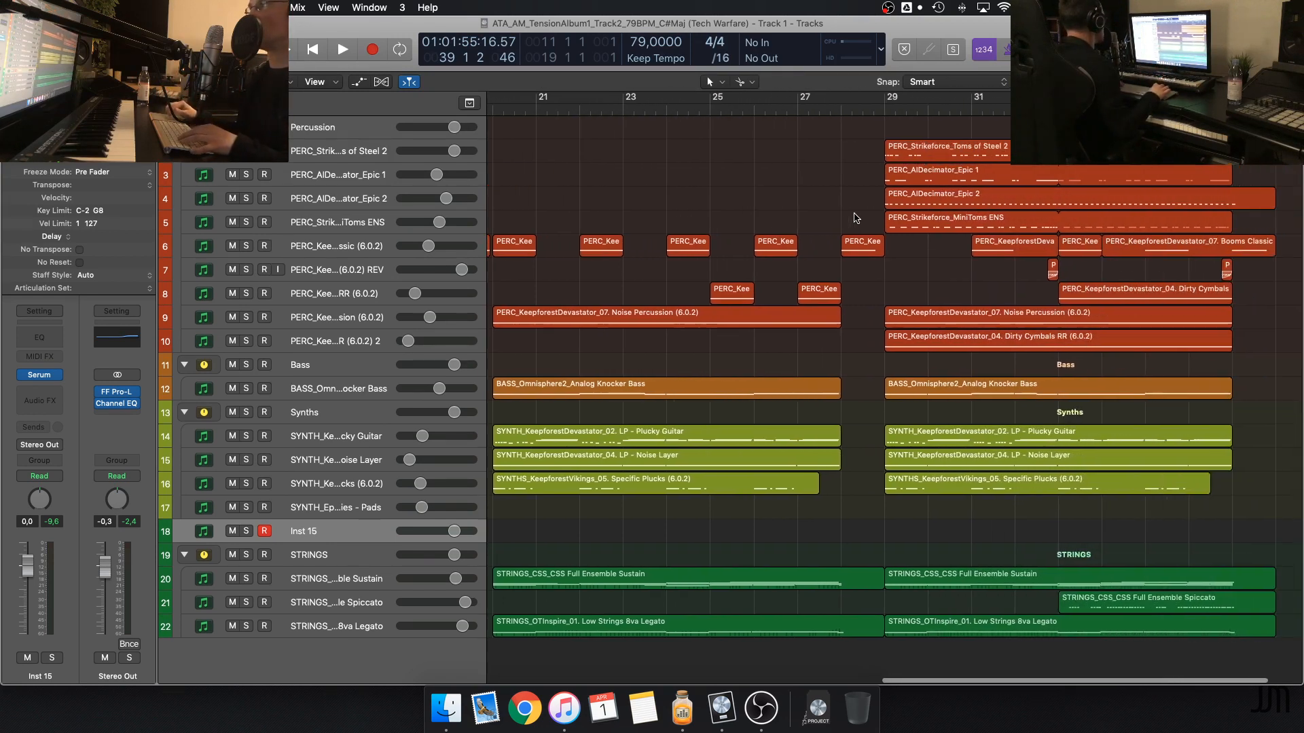
key("super+Right")
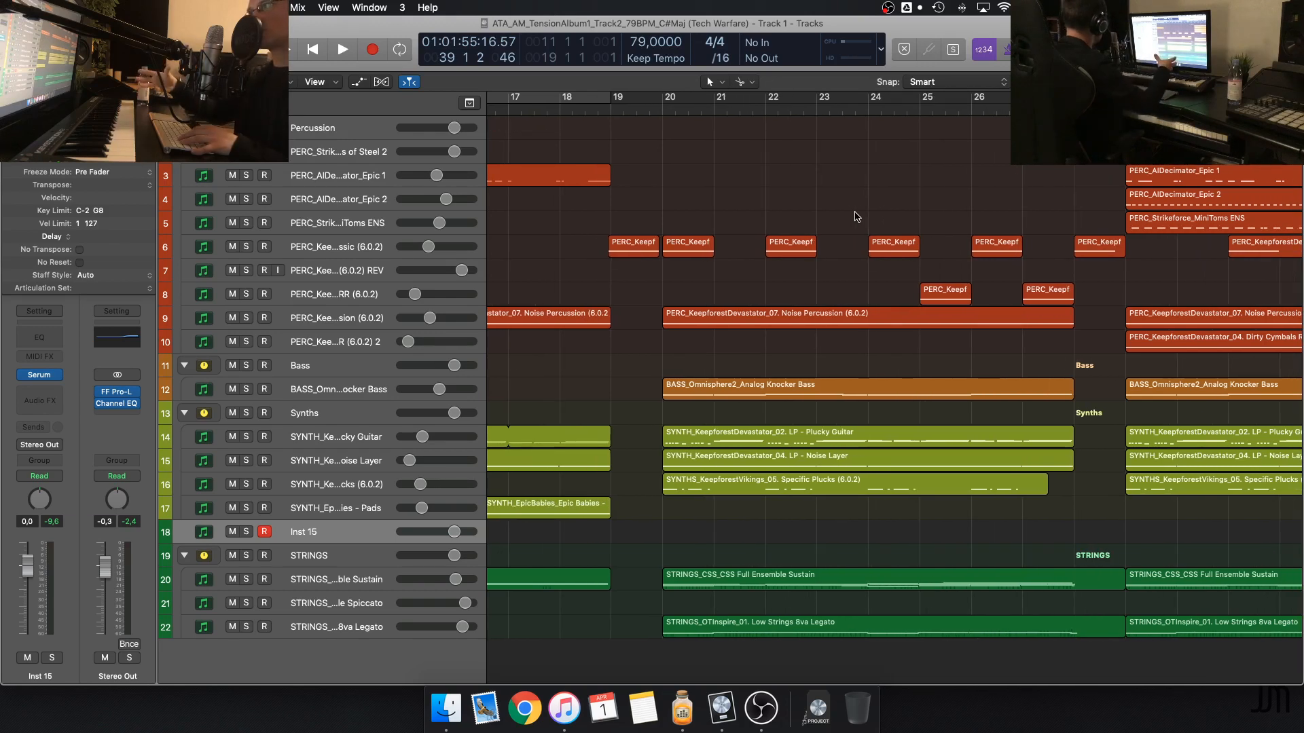
scroll(856, 218, "right", 10)
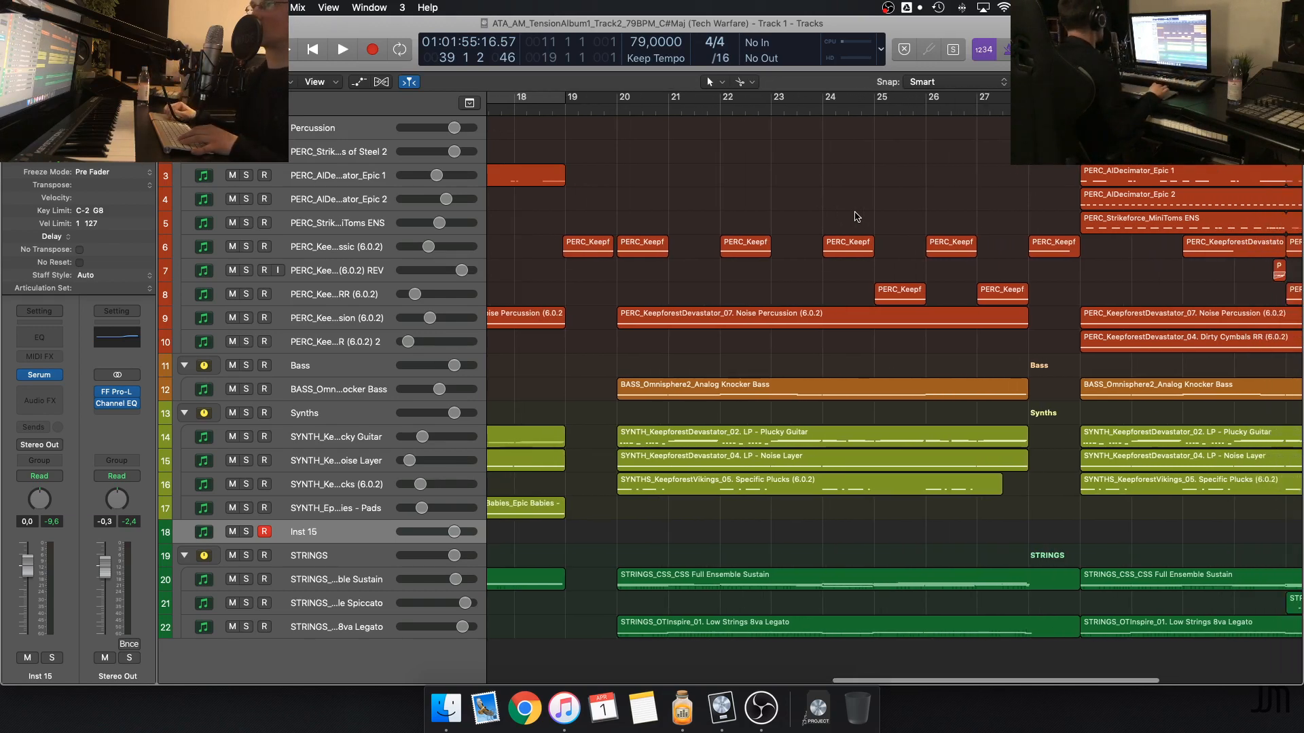
scroll(856, 217, "right", 3)
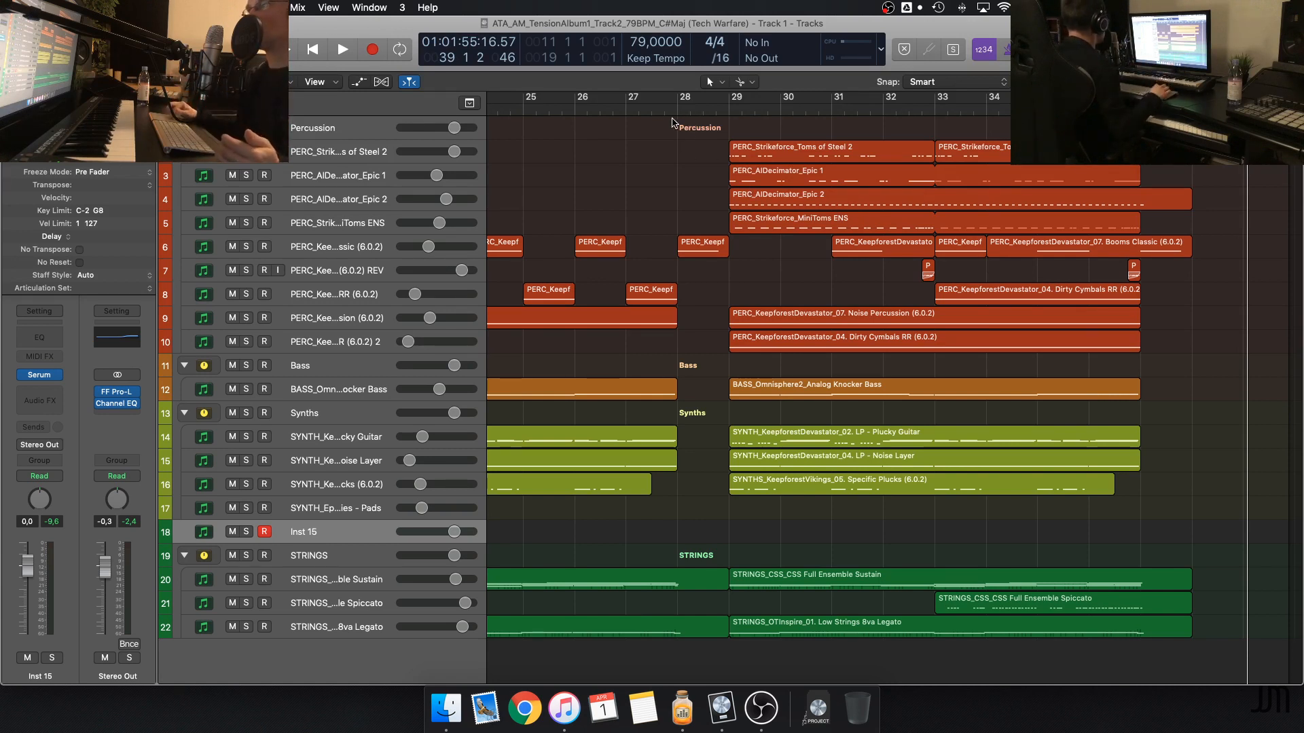
left_click_drag(663, 112, 658, 113)
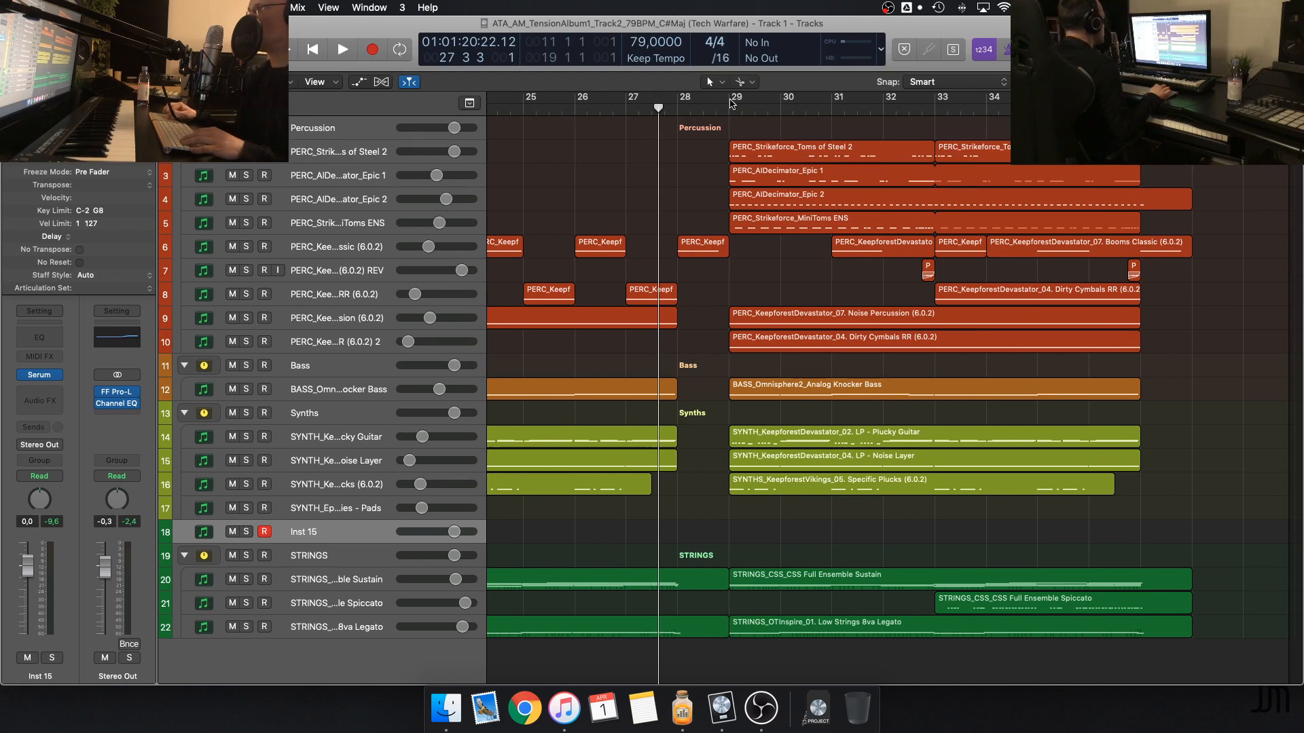
Place the playhead in bar 2 and play the intro, following its layers past bar 7
scroll(653, 150, "left", 15)
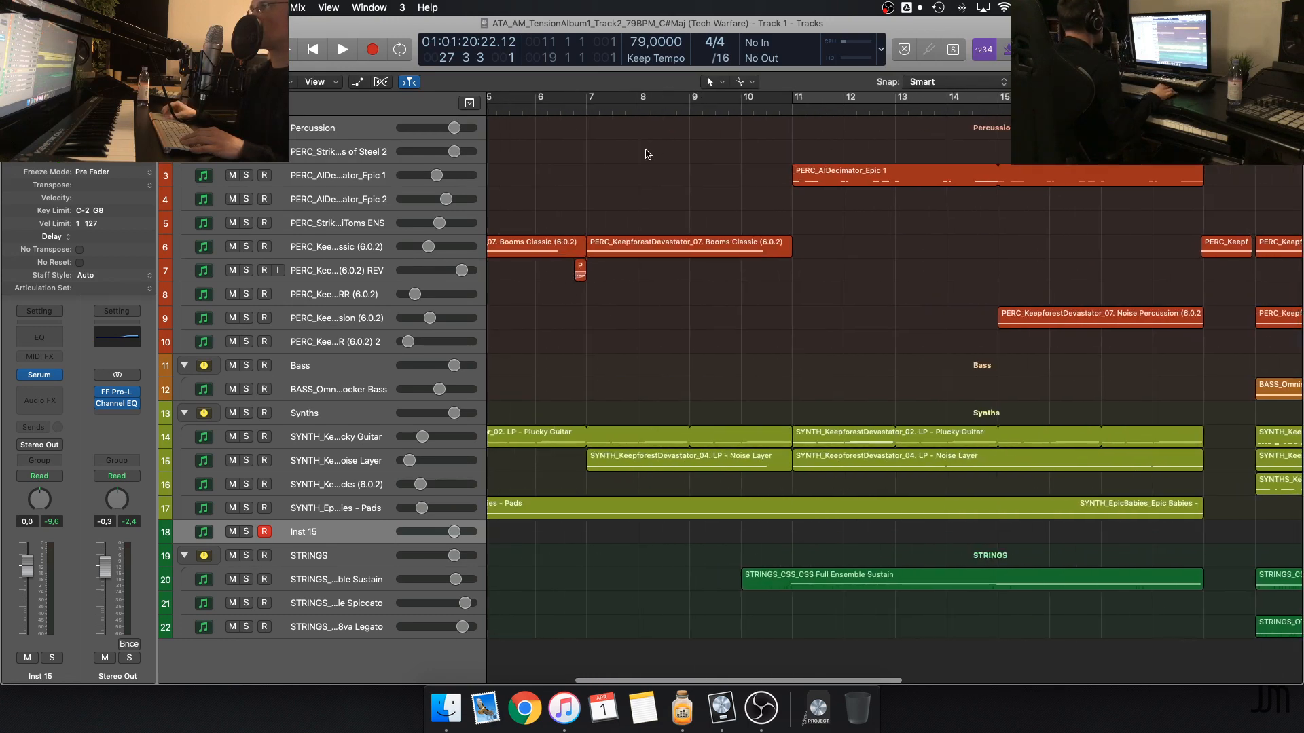
scroll(645, 154, "down", 5)
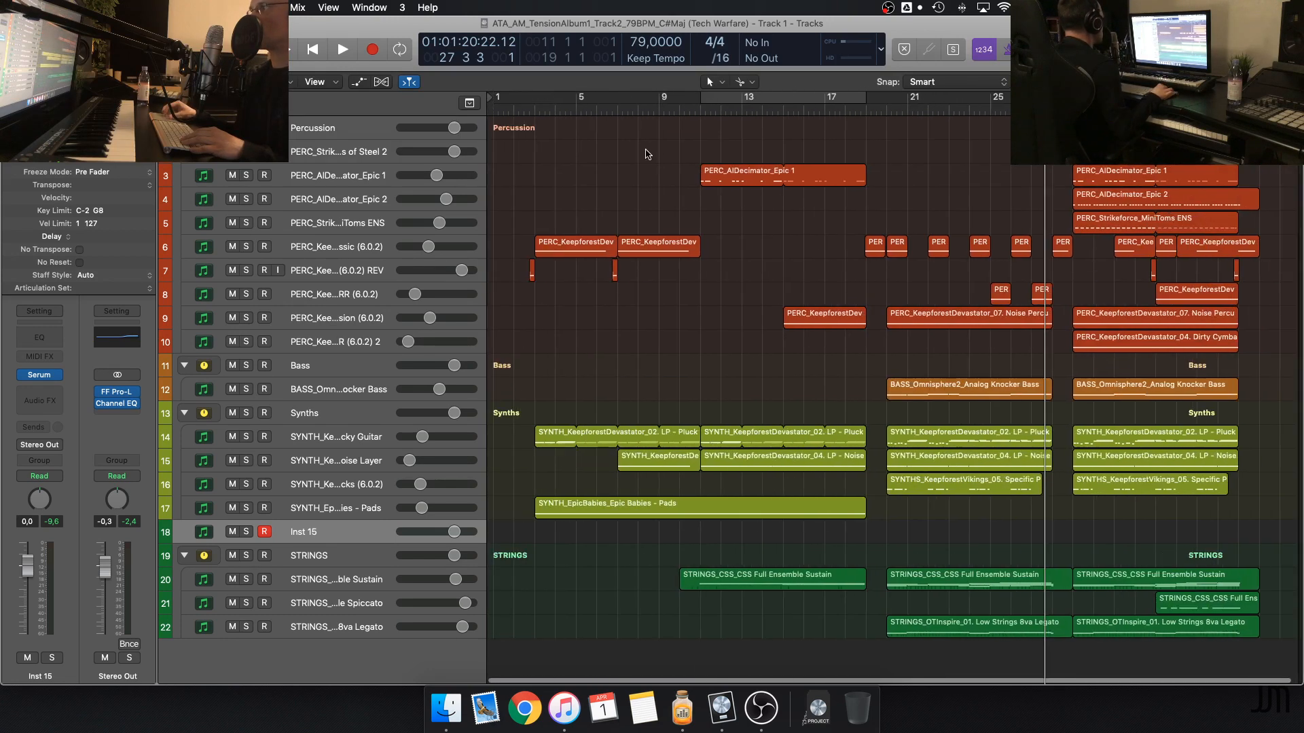
left_click(520, 110)
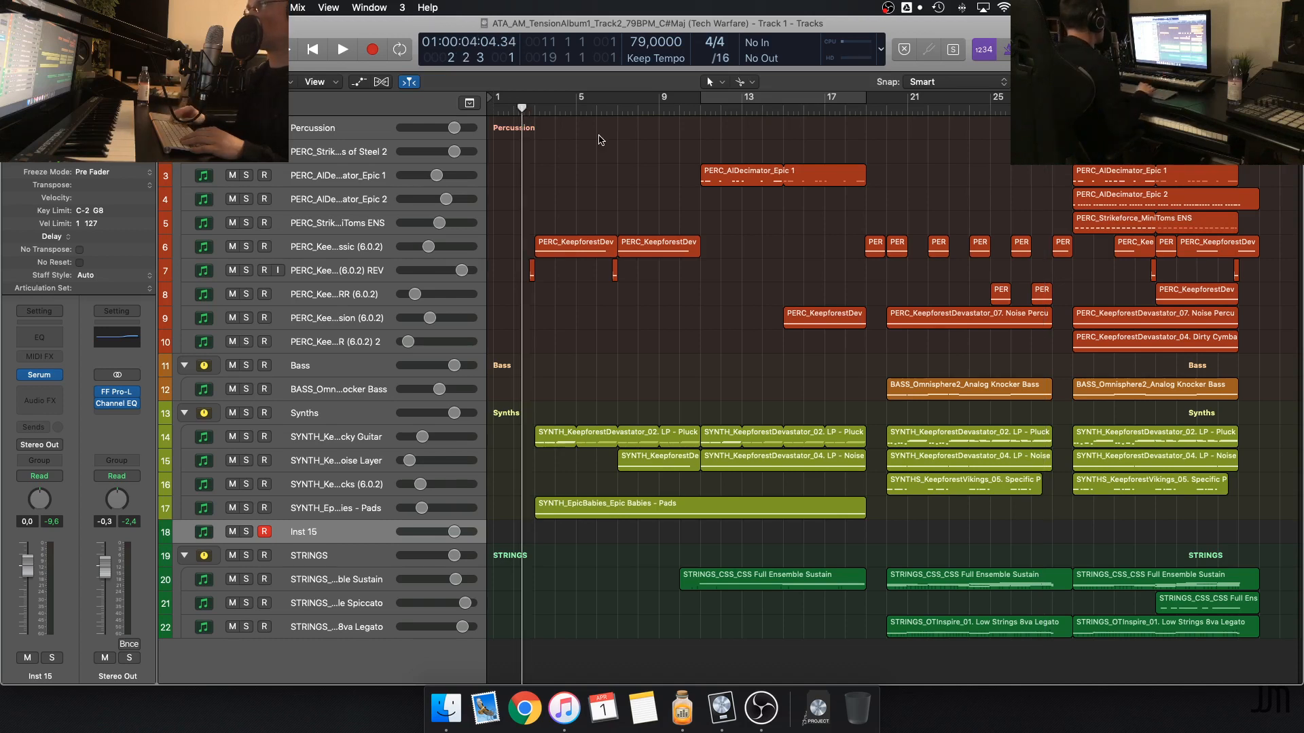
key("space")
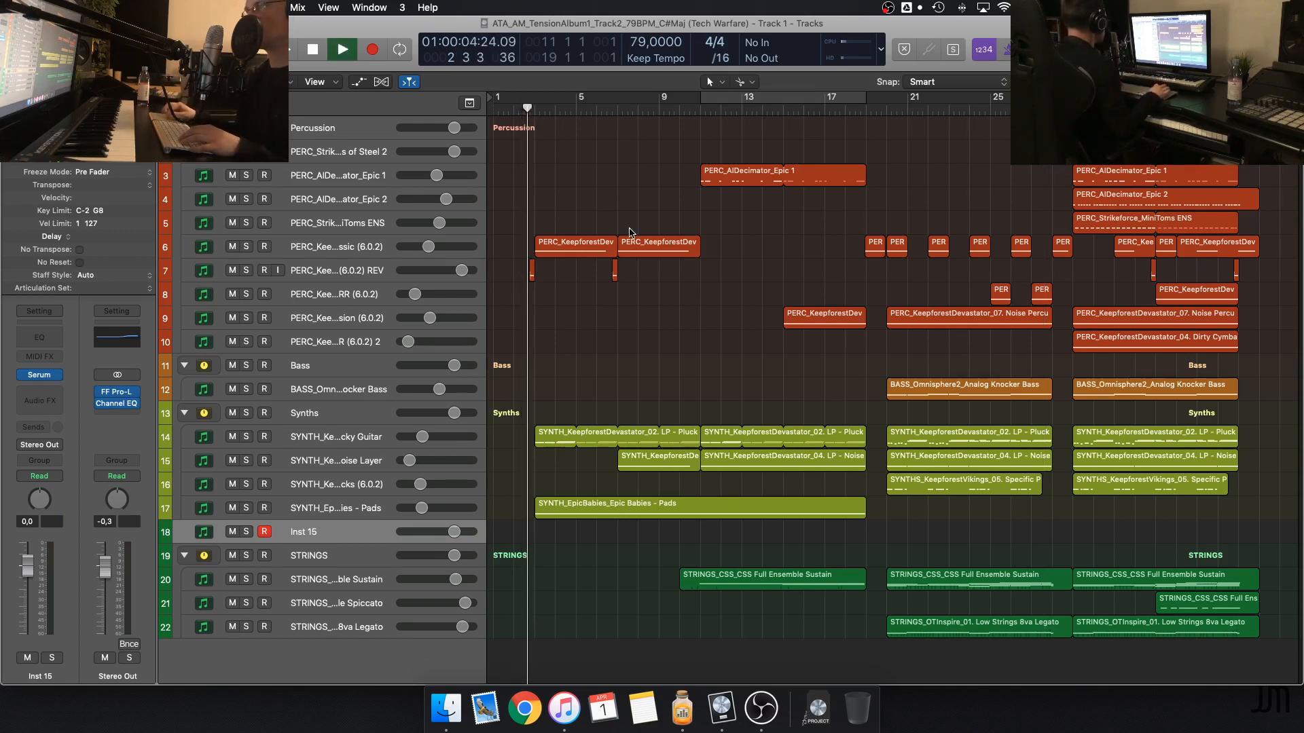
scroll(631, 241, "up", 5)
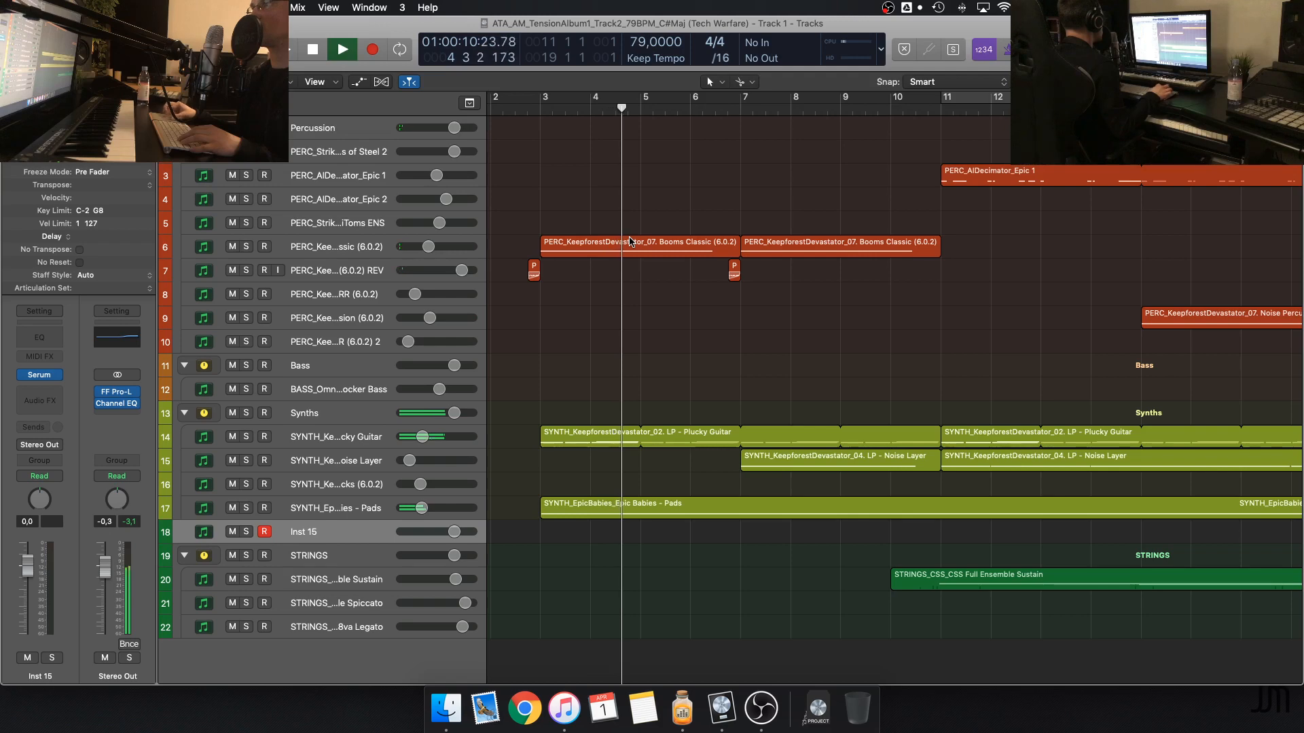
scroll(631, 241, "down", 3)
scroll(631, 241, "up", 3)
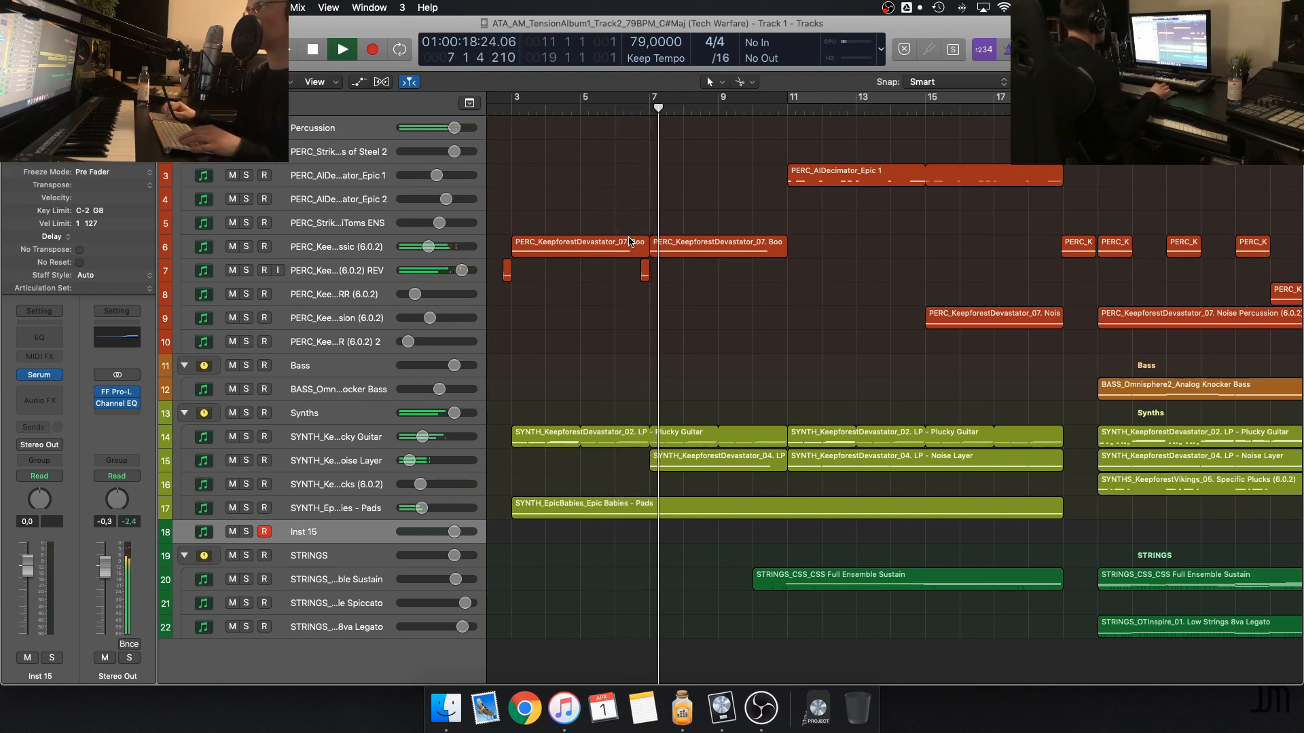
scroll(794, 248, "right", 3)
scroll(794, 248, "right", 1)
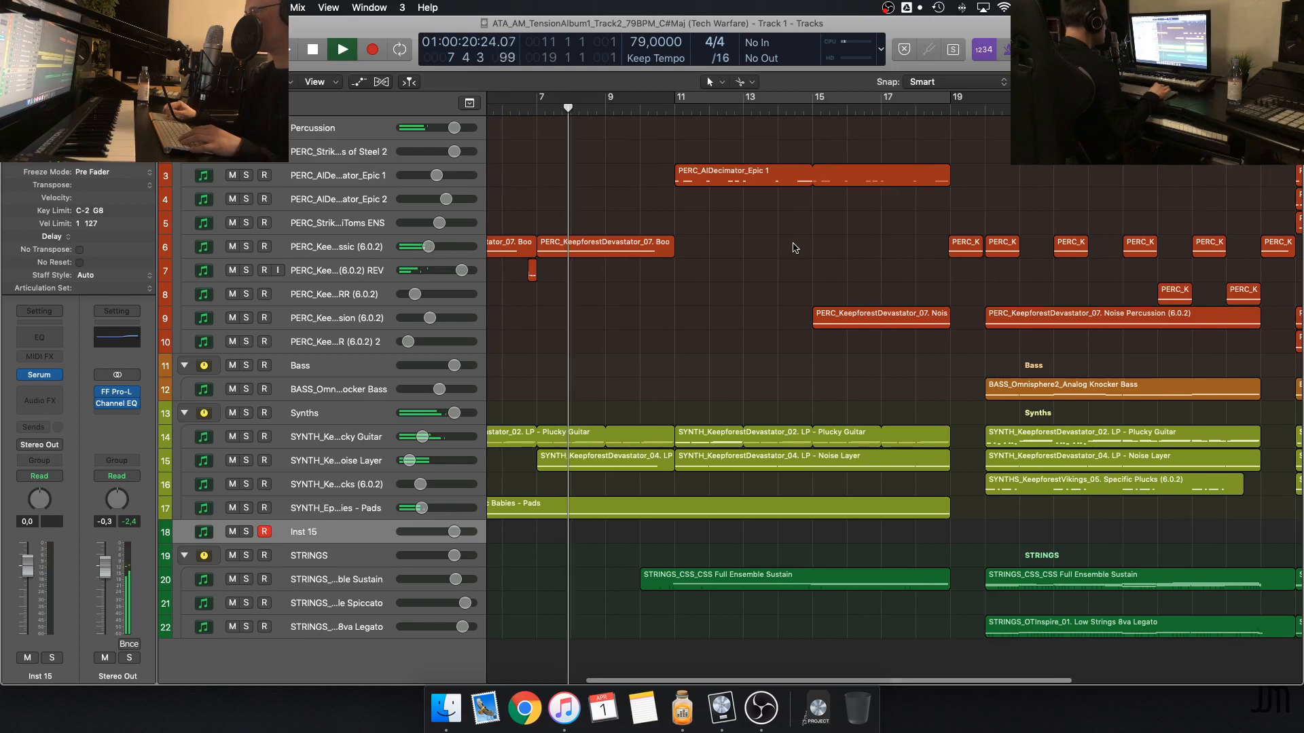
Briefly solo the SYNTH Noise Layer track during playback, then stop in bar 10
left_click(246, 460)
left_click(246, 460)
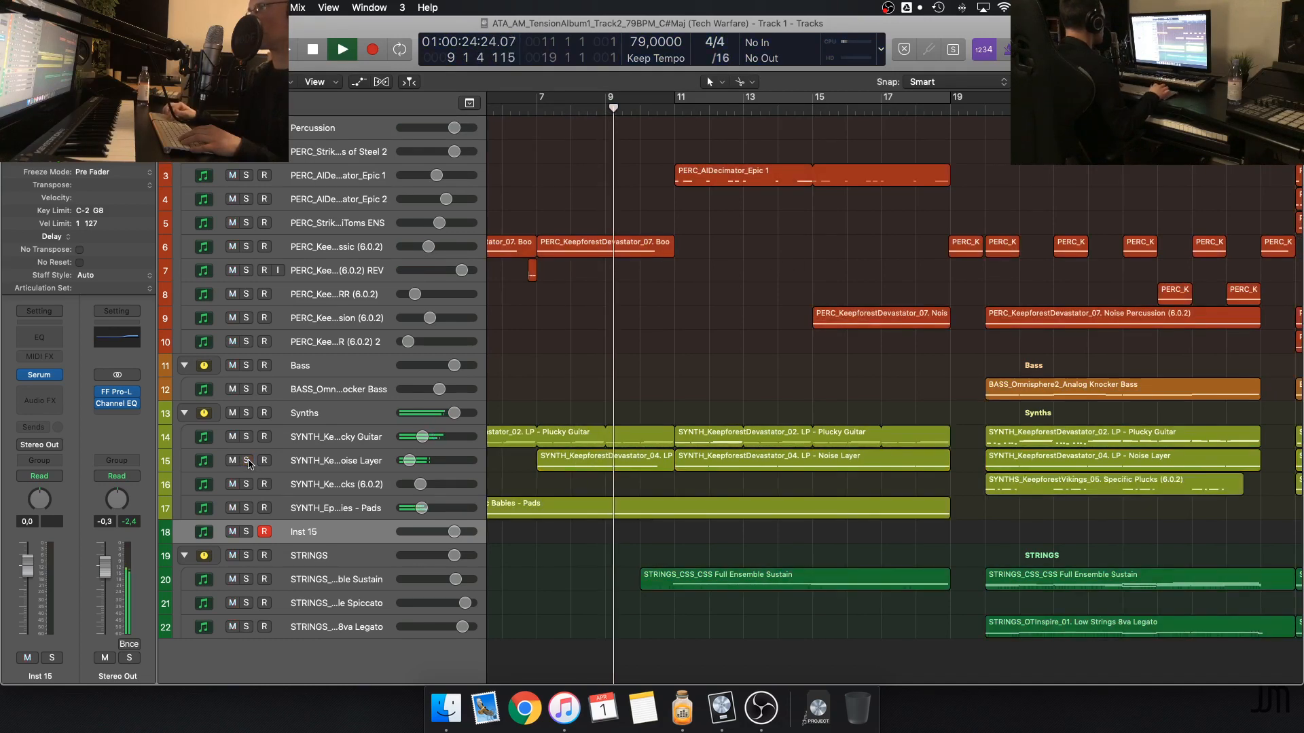
scroll(592, 364, "right", 2)
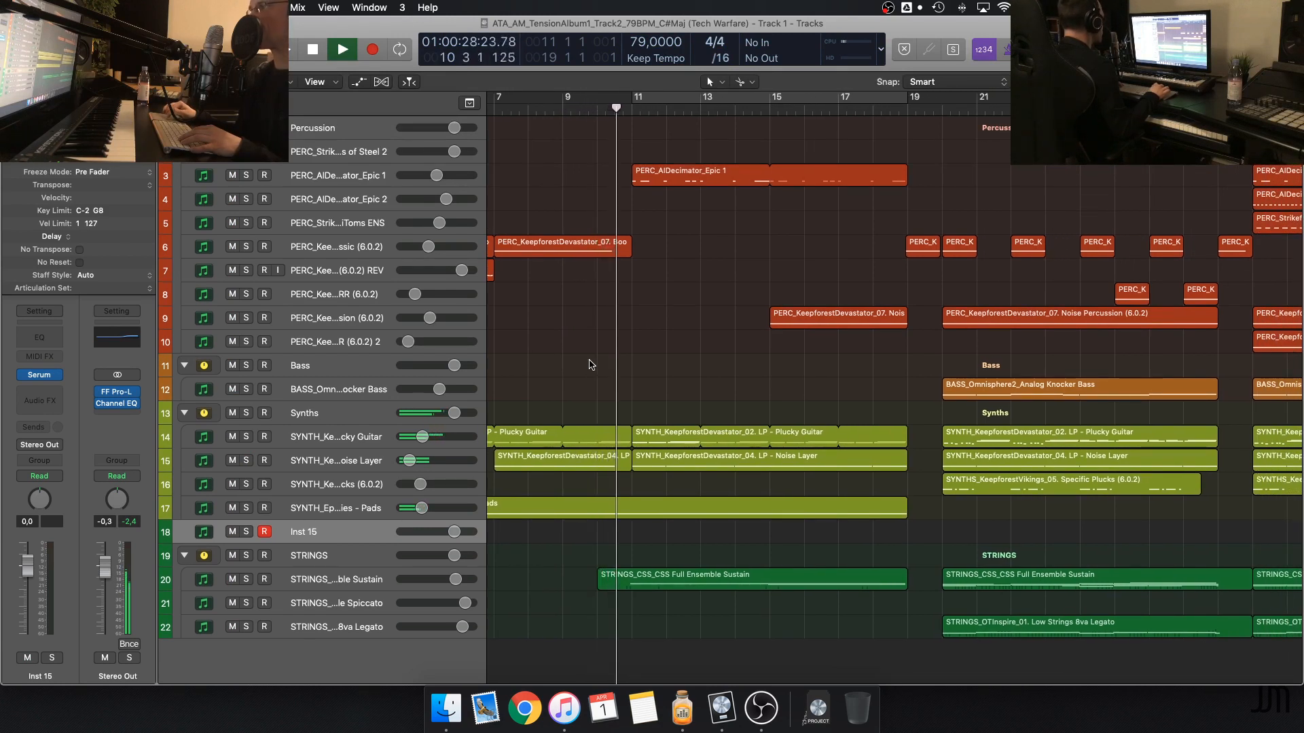
key("space")
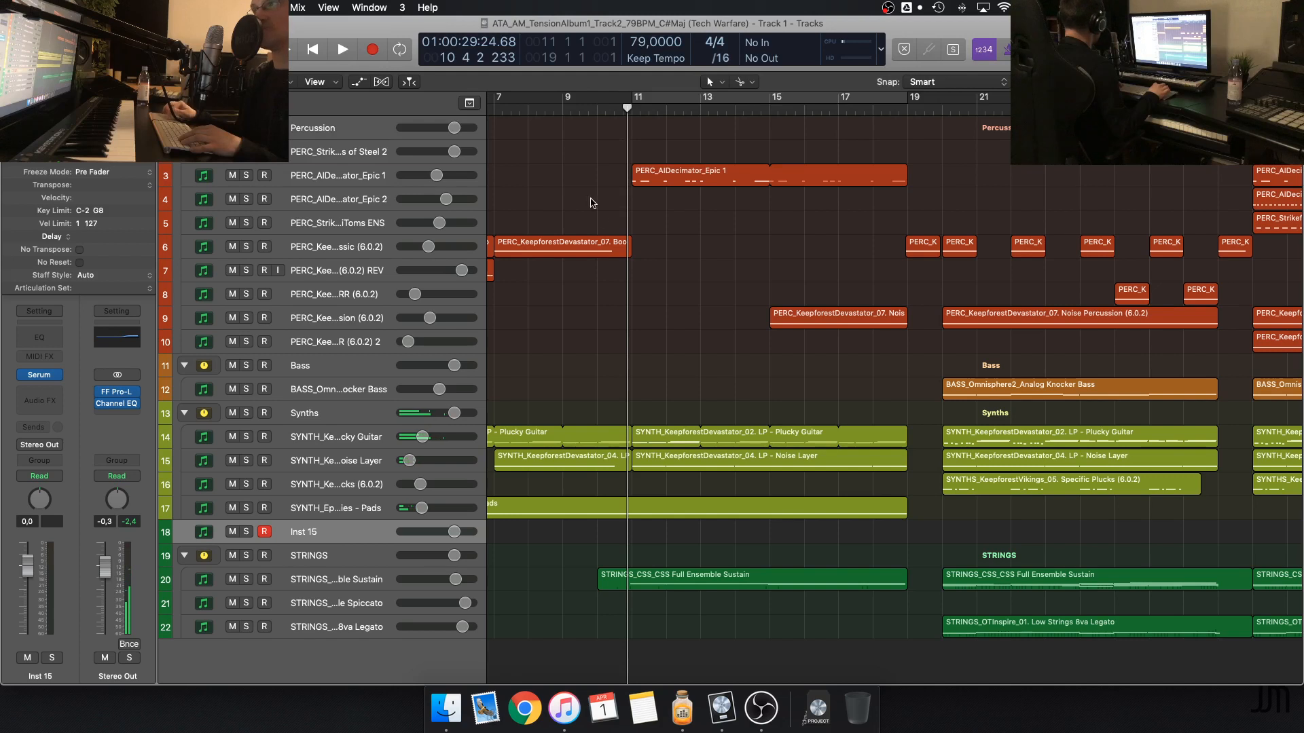
Select the Noise Layer region at bar 7 and replay the section from about bar 8 past bar 11
left_click(596, 467)
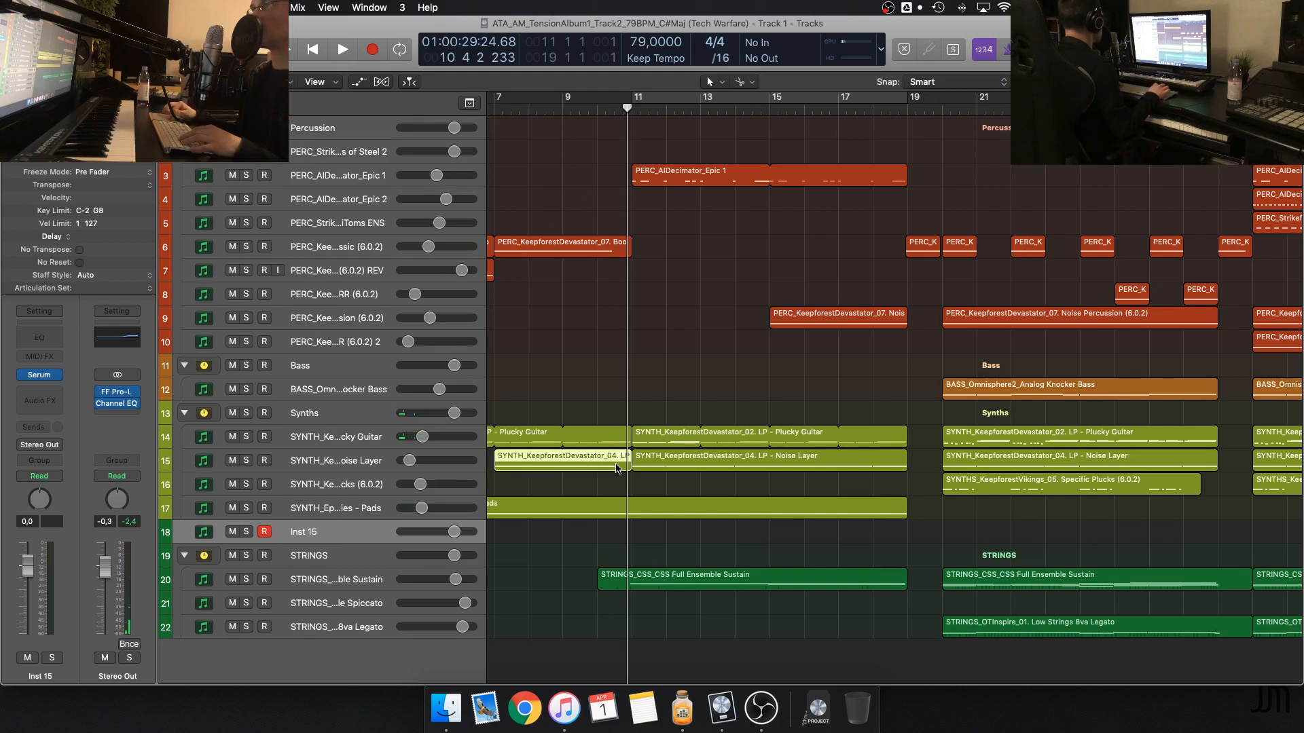
left_click(557, 100)
key("space")
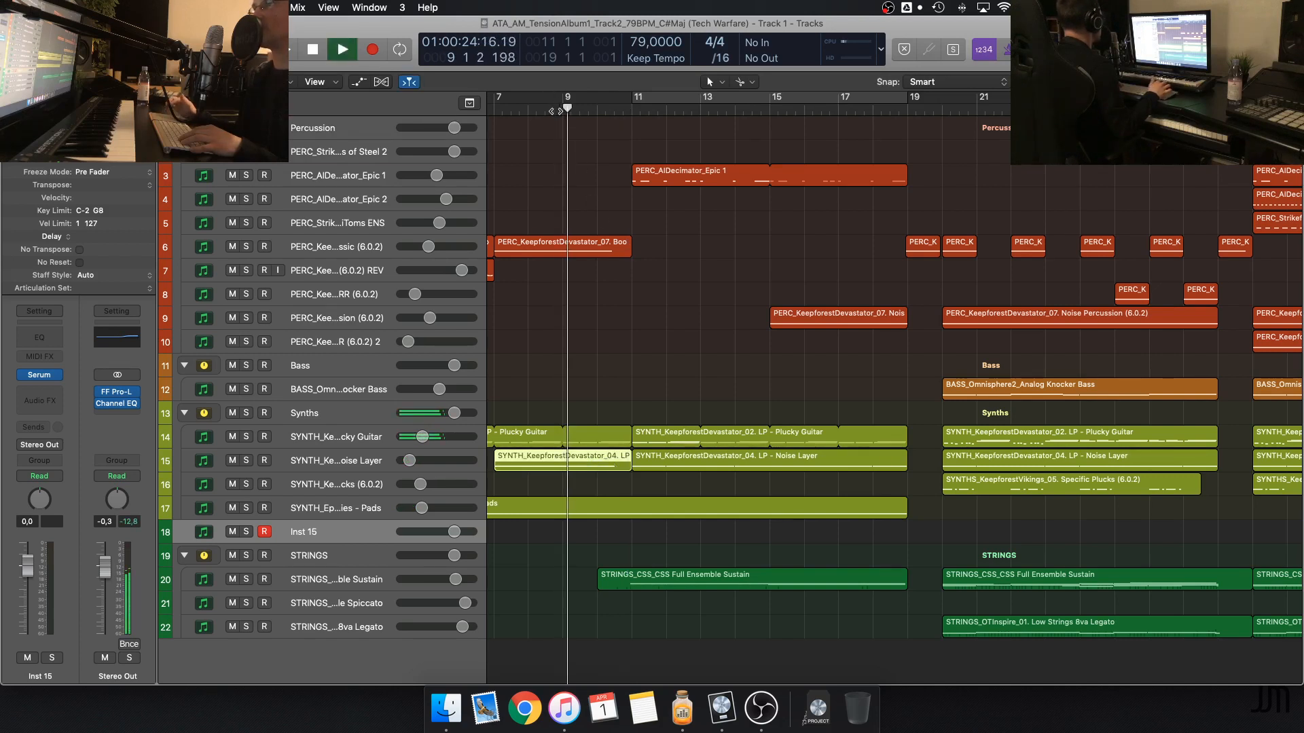
left_click(532, 109)
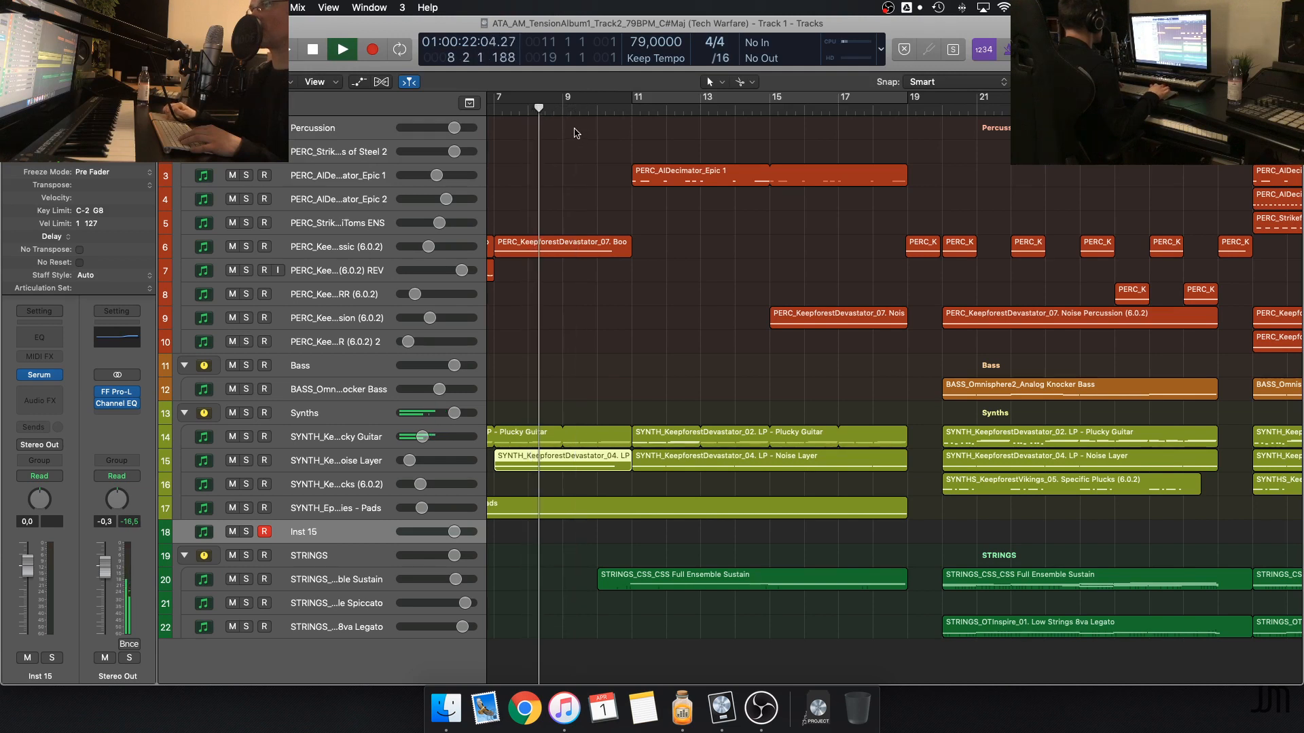
scroll(577, 133, "left", 3)
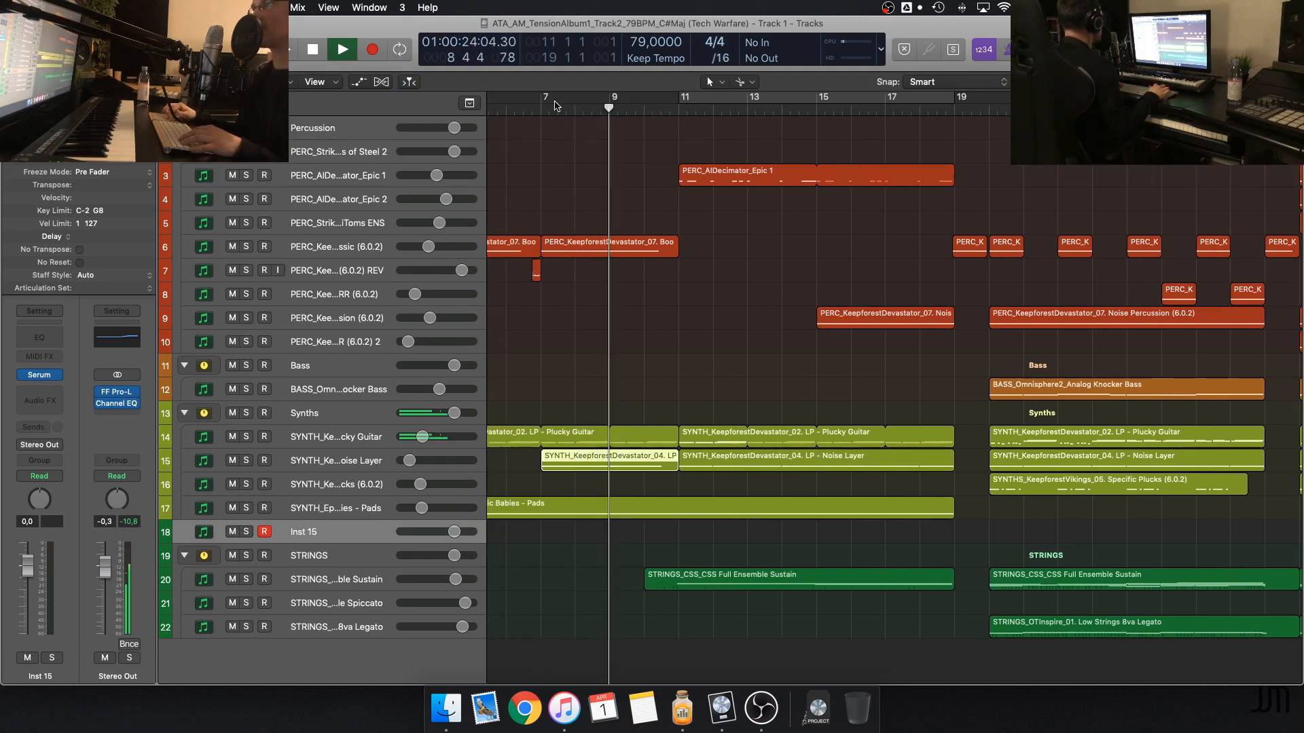
scroll(647, 176, "right", 1)
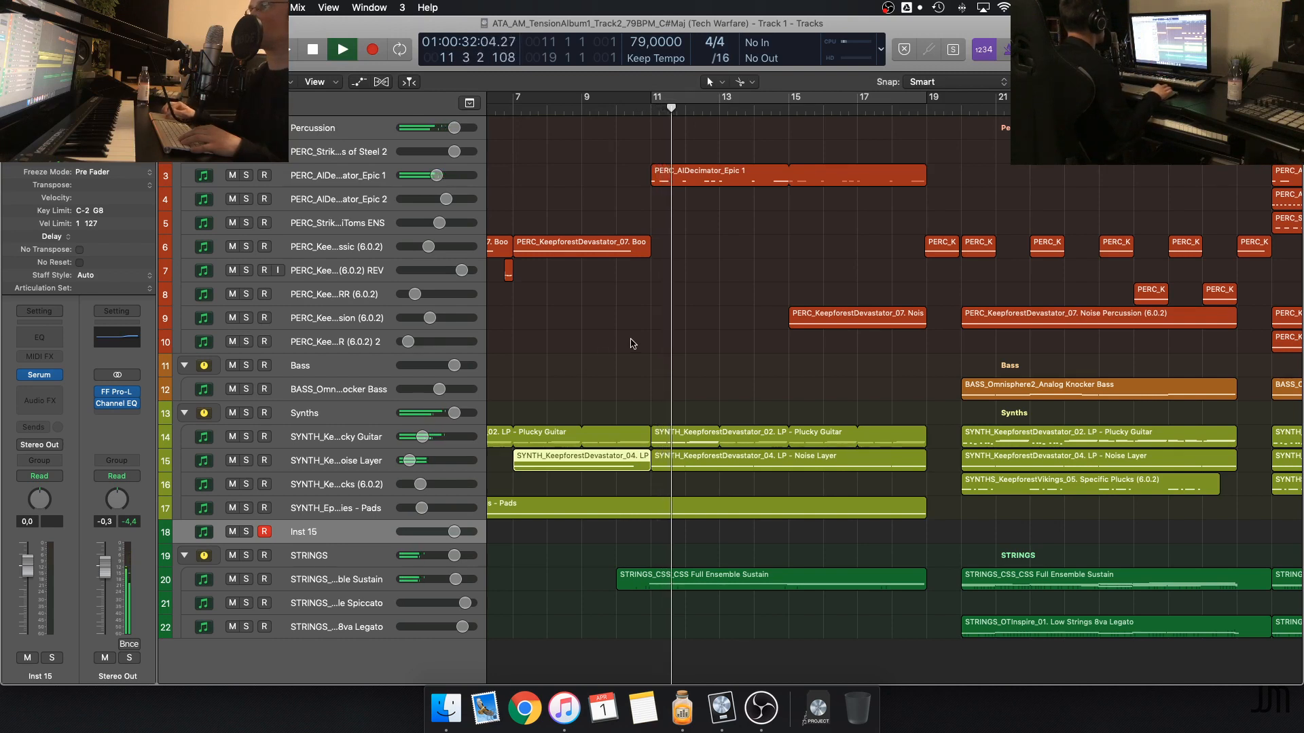
scroll(679, 395, "right", 1)
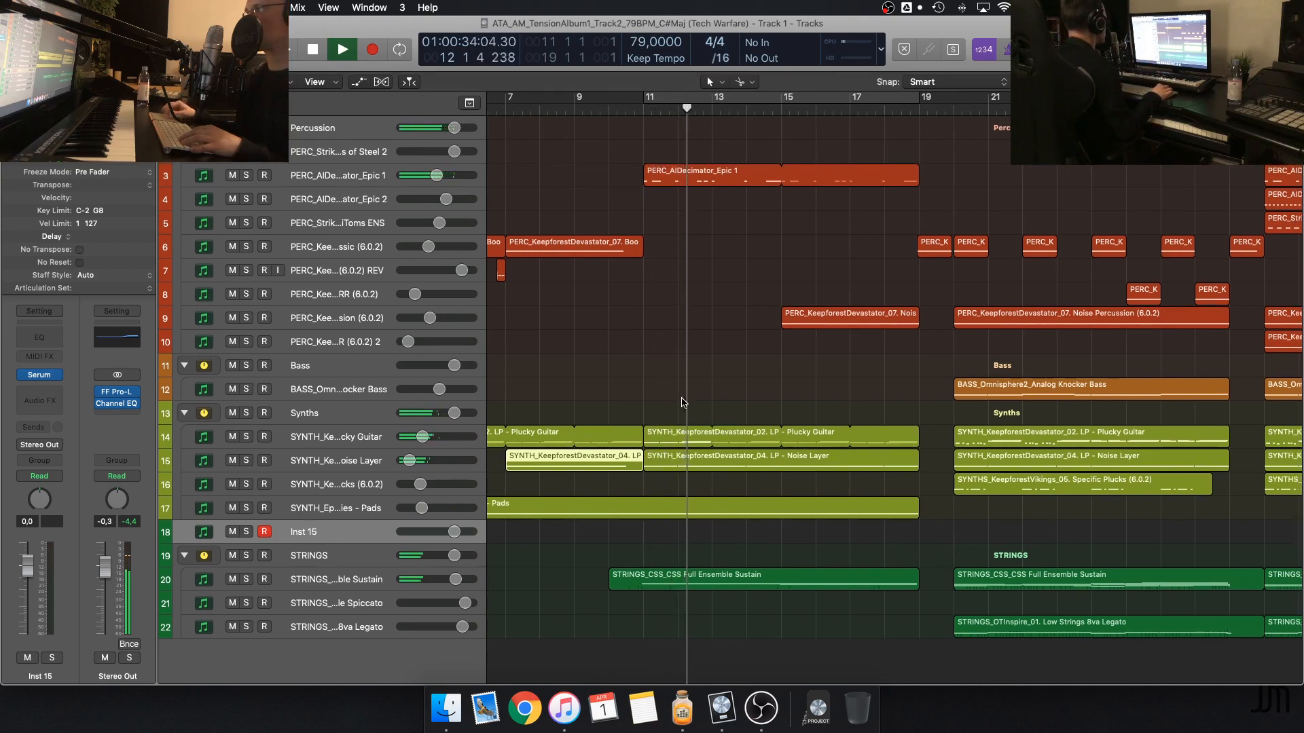
Select the PERC_AIDecimator_Epic 1 region at bar 11, listen to the section from bar 20 and stop playback in bar 23
left_click(693, 178)
scroll(897, 182, "right", 3)
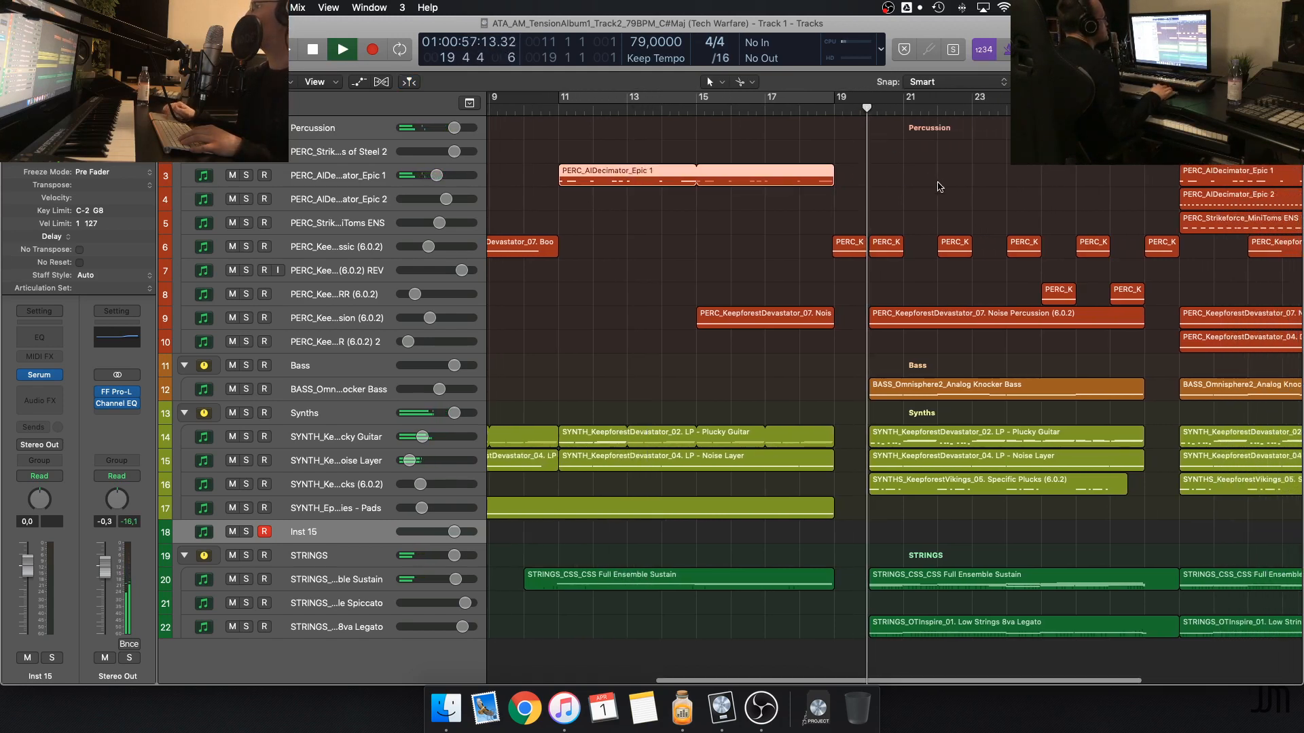
scroll(940, 186, "right", 5)
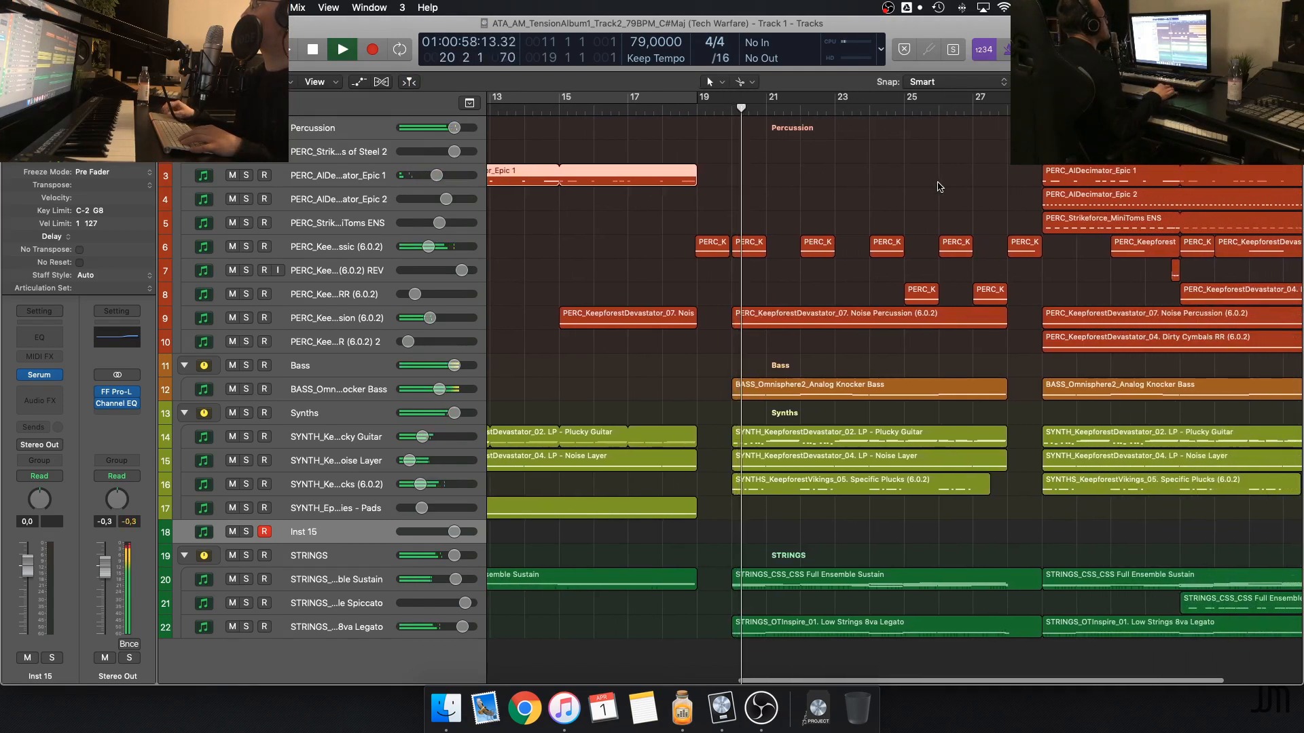
scroll(787, 401, "left", 5)
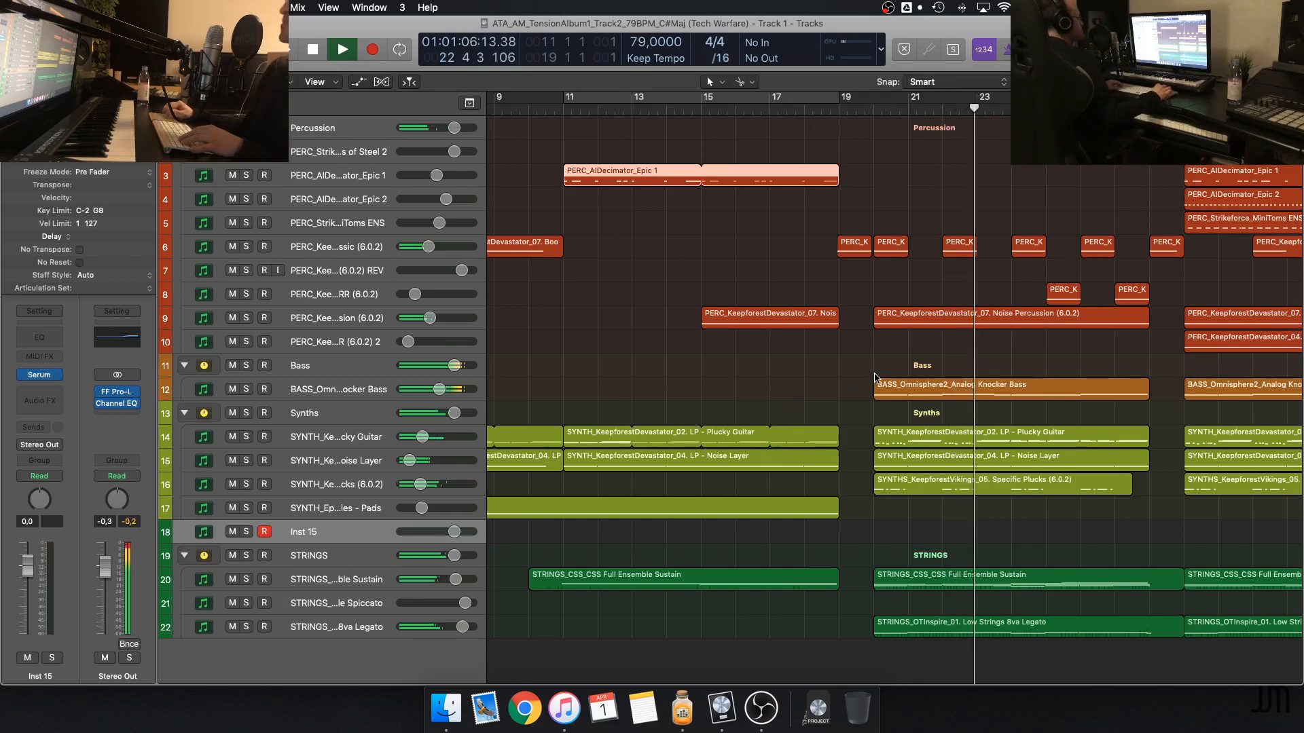
scroll(815, 397, "right", 2)
key("space")
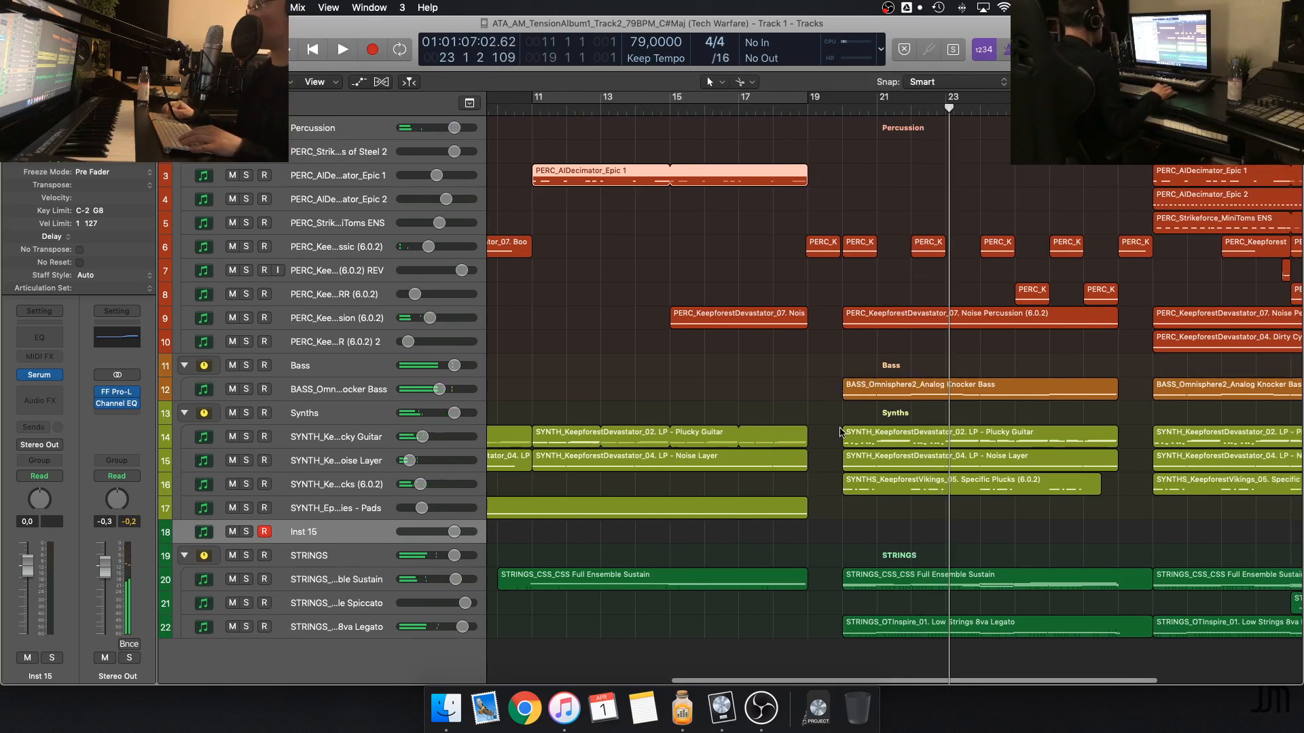
Solo the Plucky Guitar, Noise Layer and Specific Plucks synth tracks and play them from bar 19 through bar 20
left_click(246, 436)
left_click(247, 460)
left_click(246, 484)
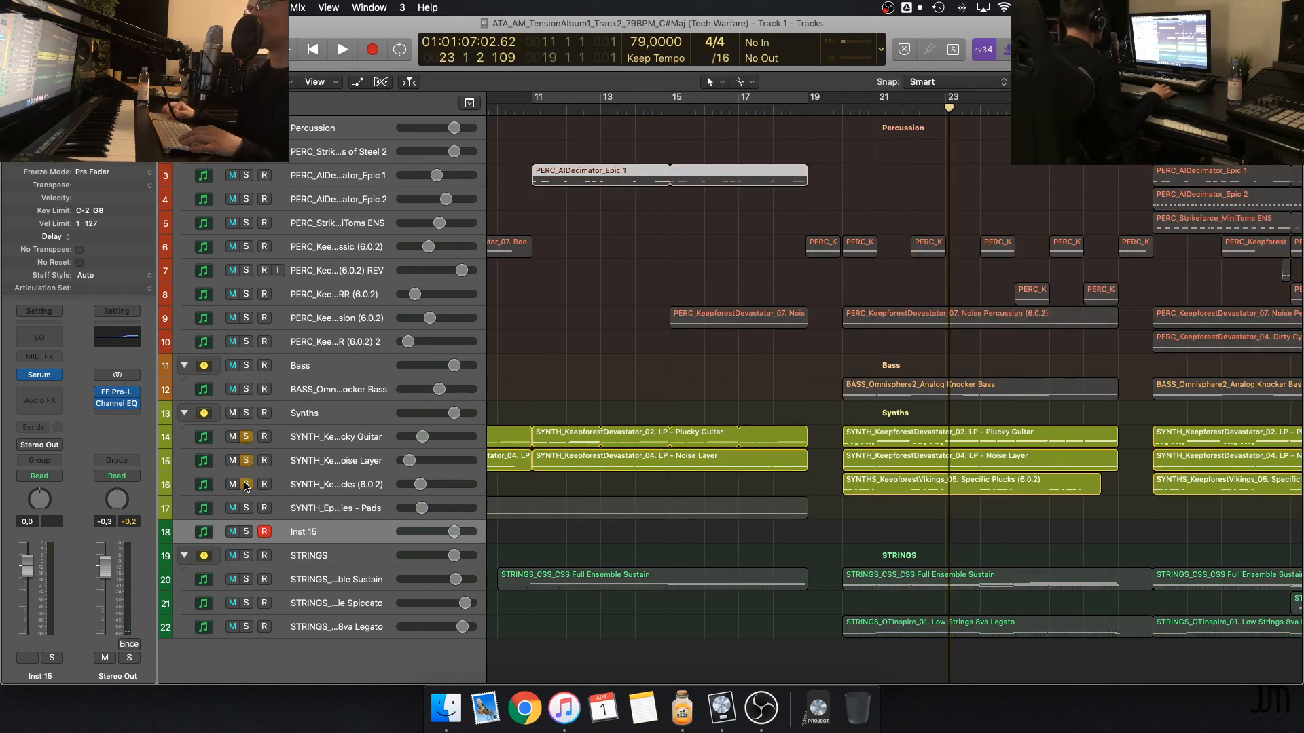
left_click_drag(839, 108, 824, 108)
key("space")
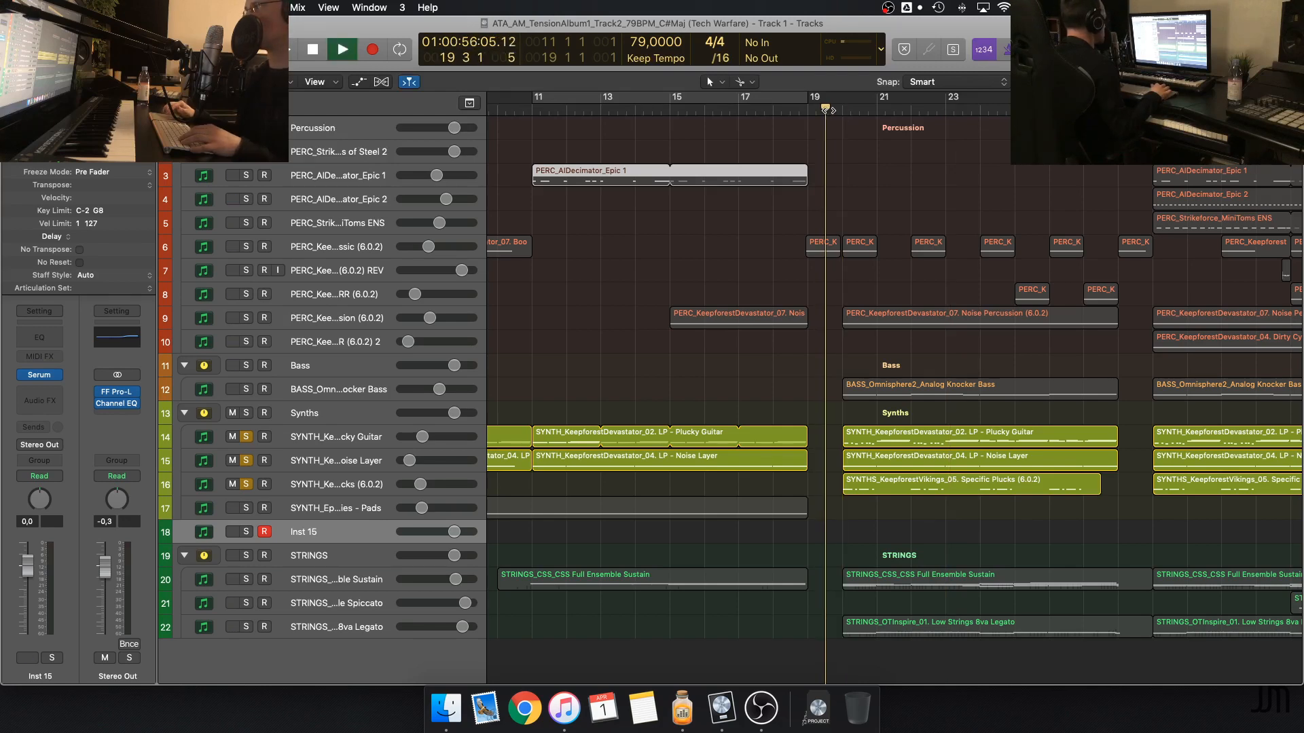
scroll(918, 248, "up", 2)
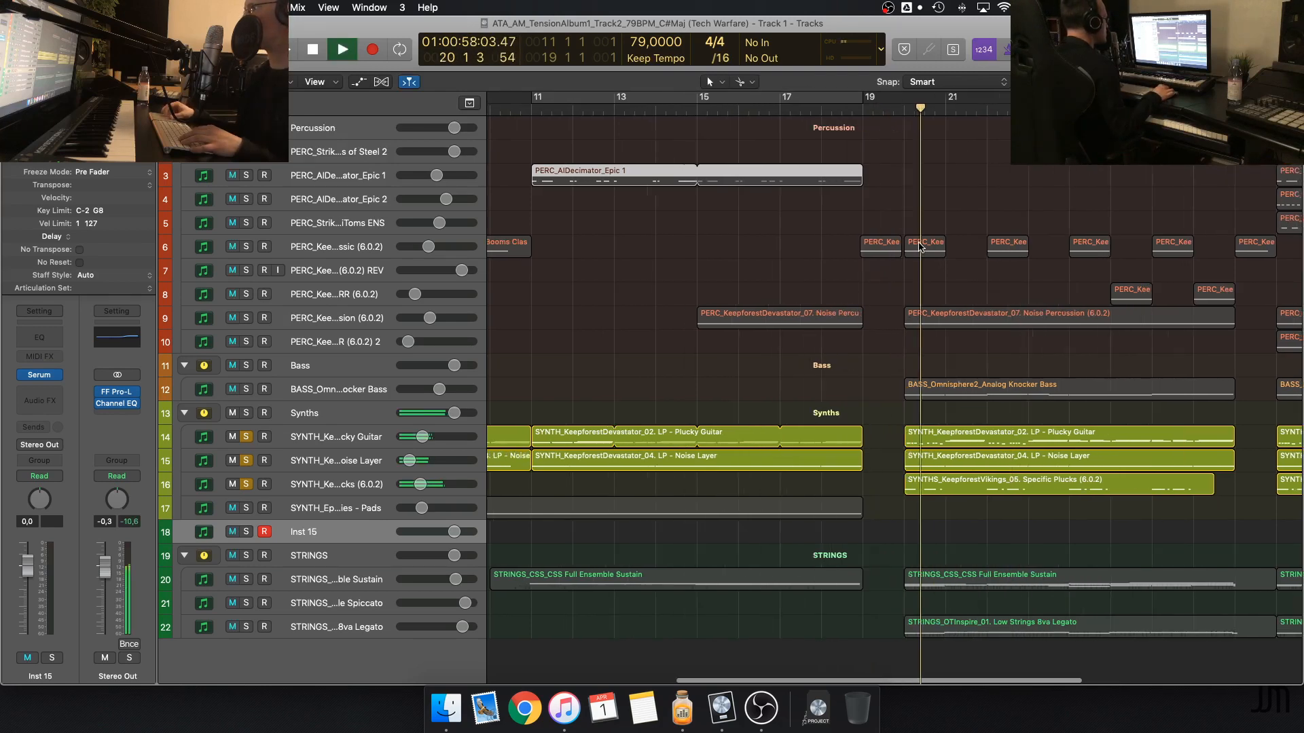
scroll(919, 248, "right", 2)
scroll(918, 248, "left", 5)
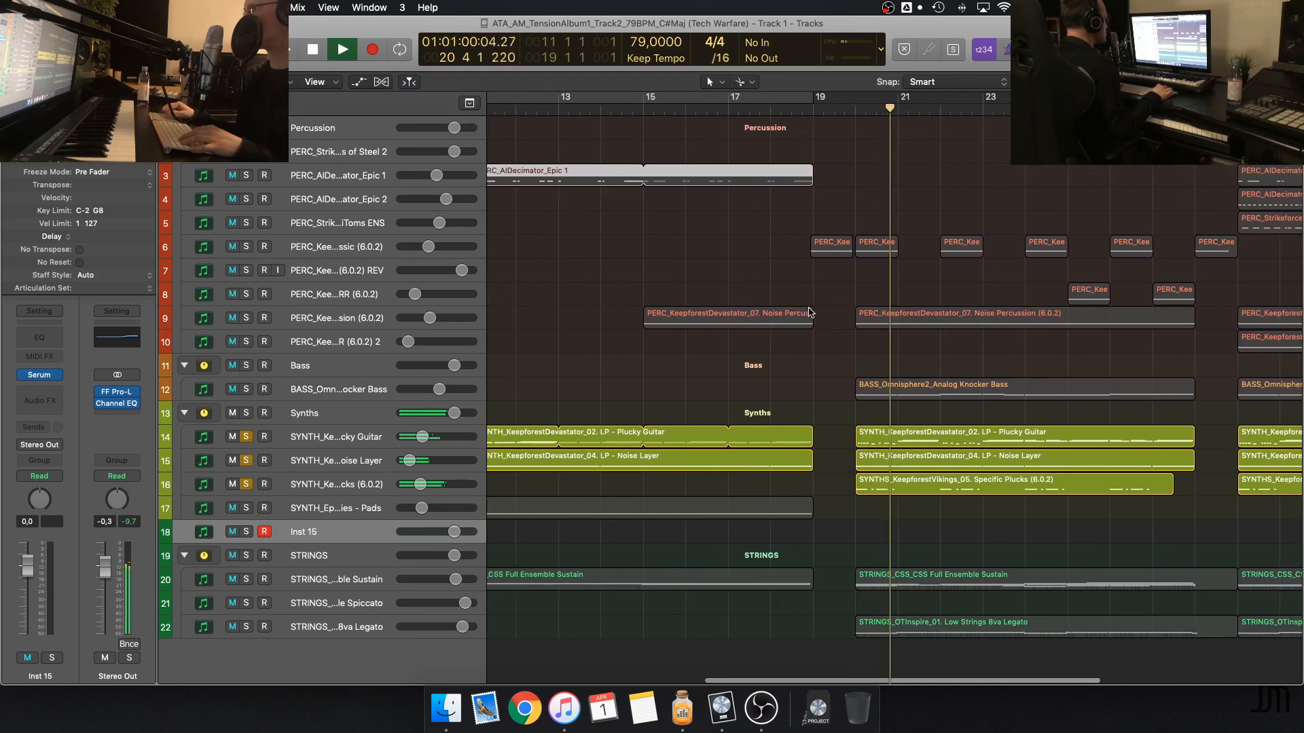
key("space")
Play the soloed synths from the start of bar 11 and stop in bar 12
left_click(598, 112)
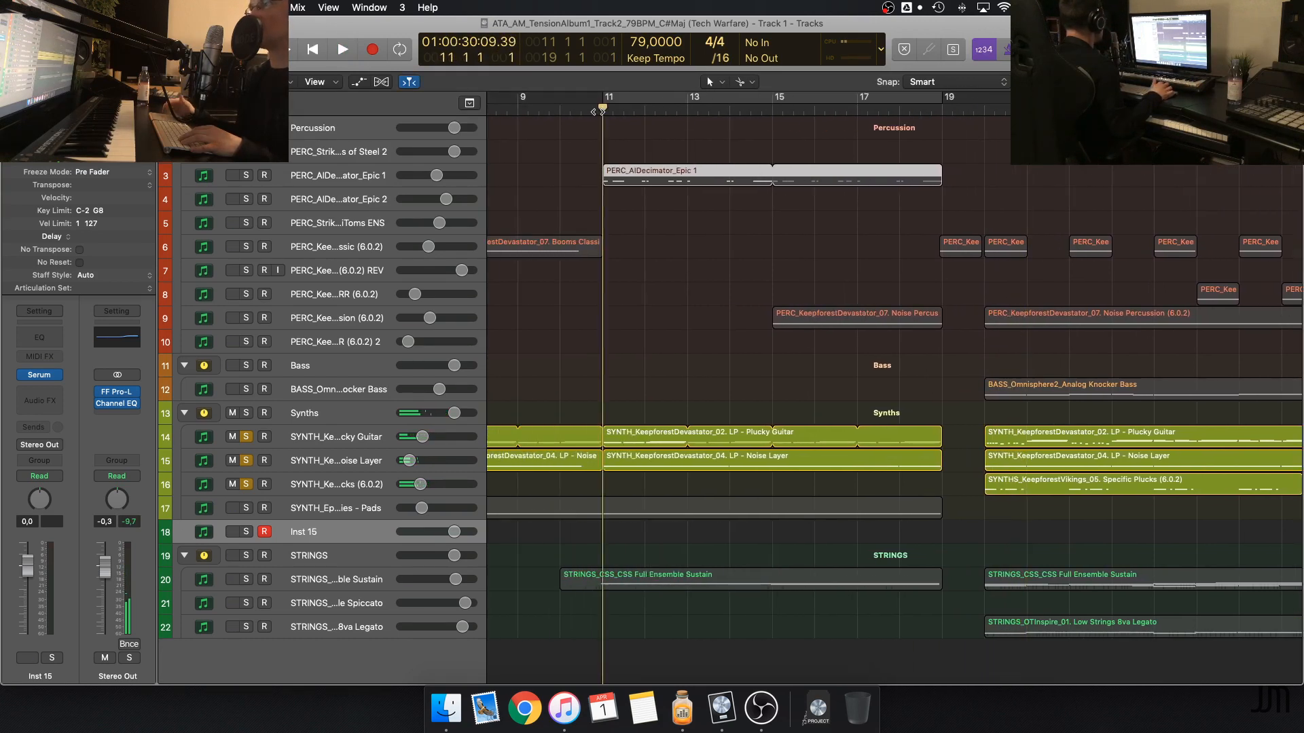
key("space")
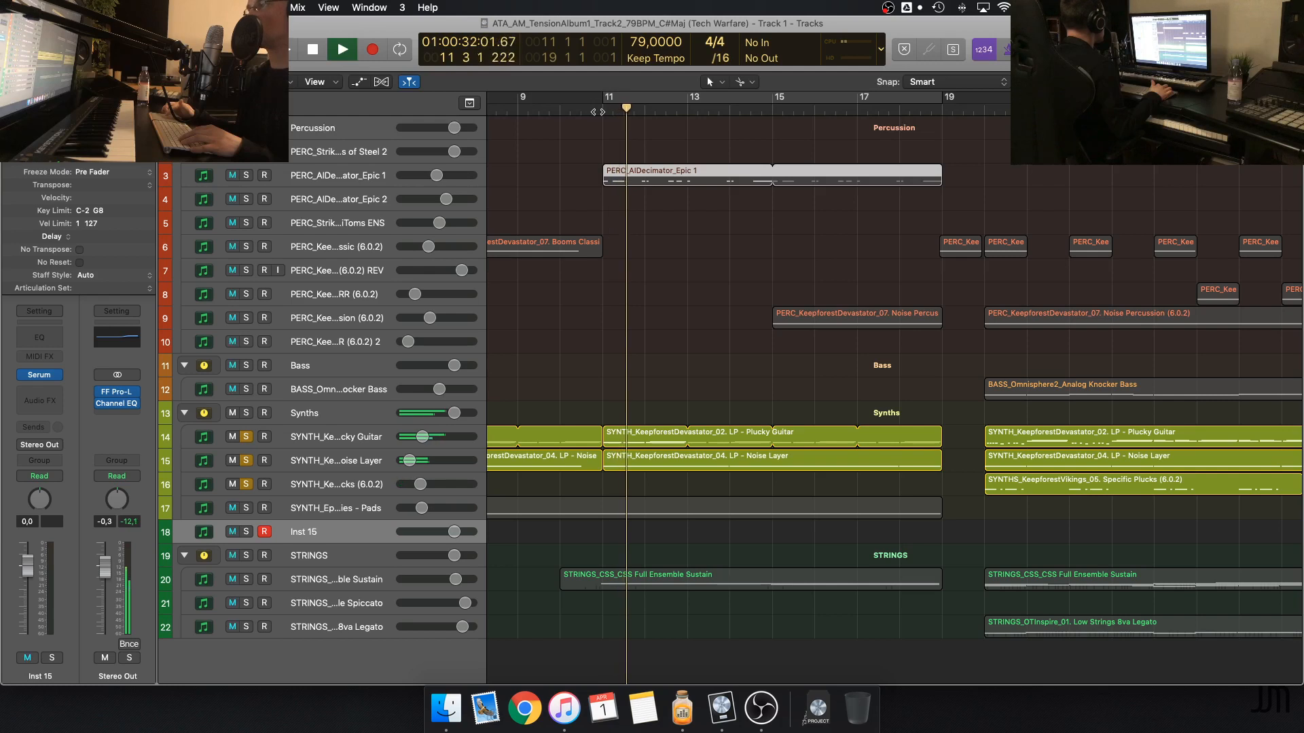
key("space")
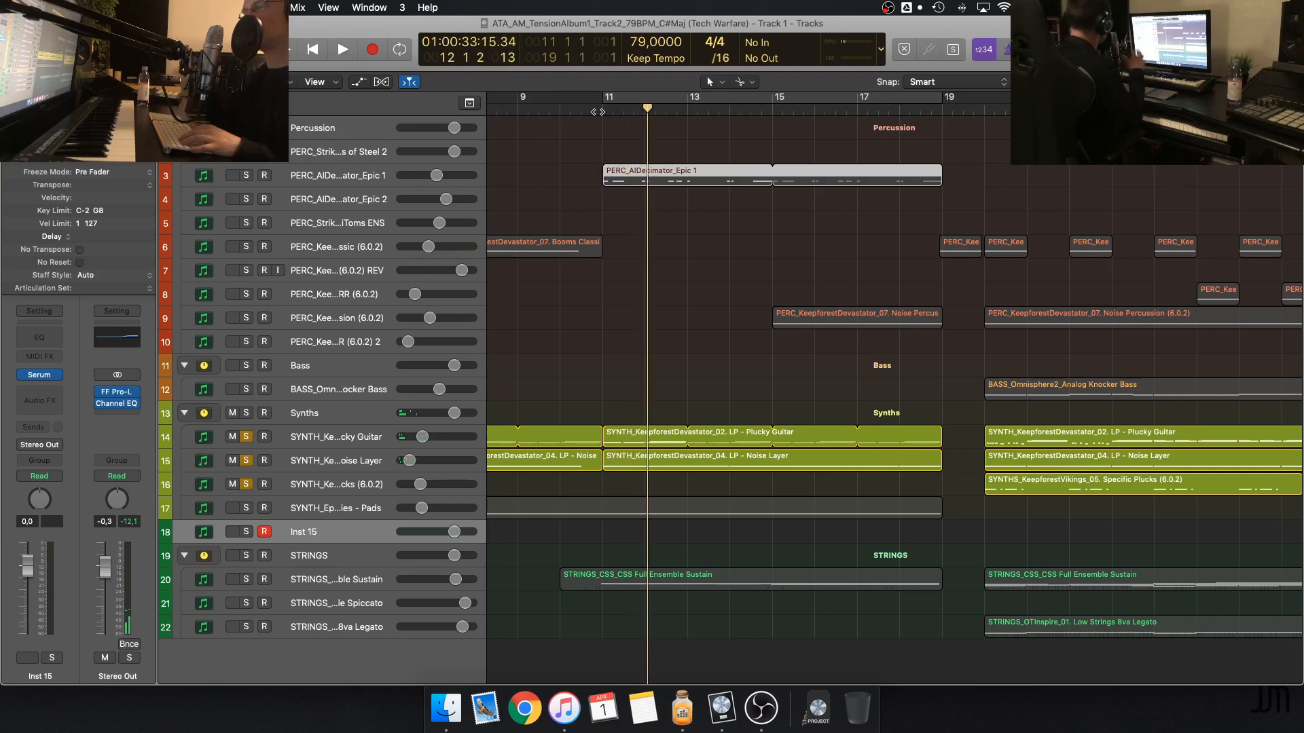
Play the soloed synths from bar 20 into bar 21, stop and select the Plucky Guitar region at bar 20
left_click(983, 126)
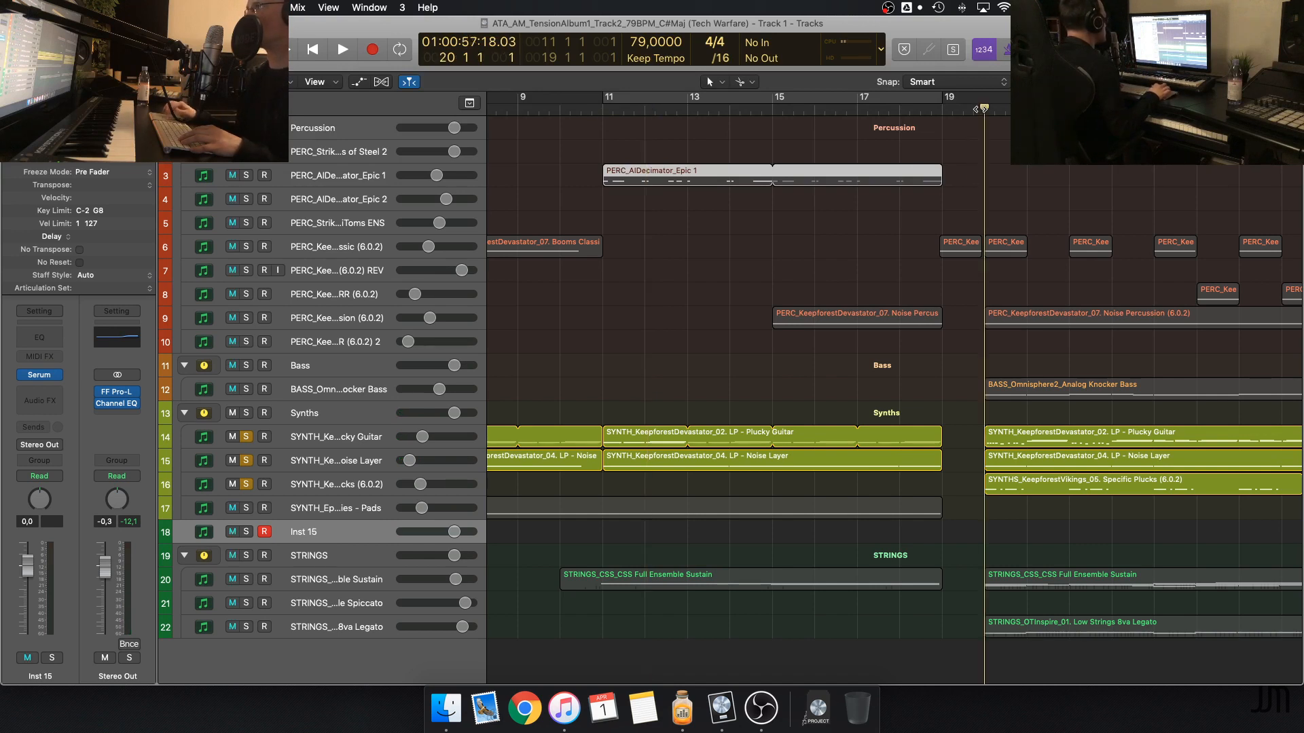
key("space")
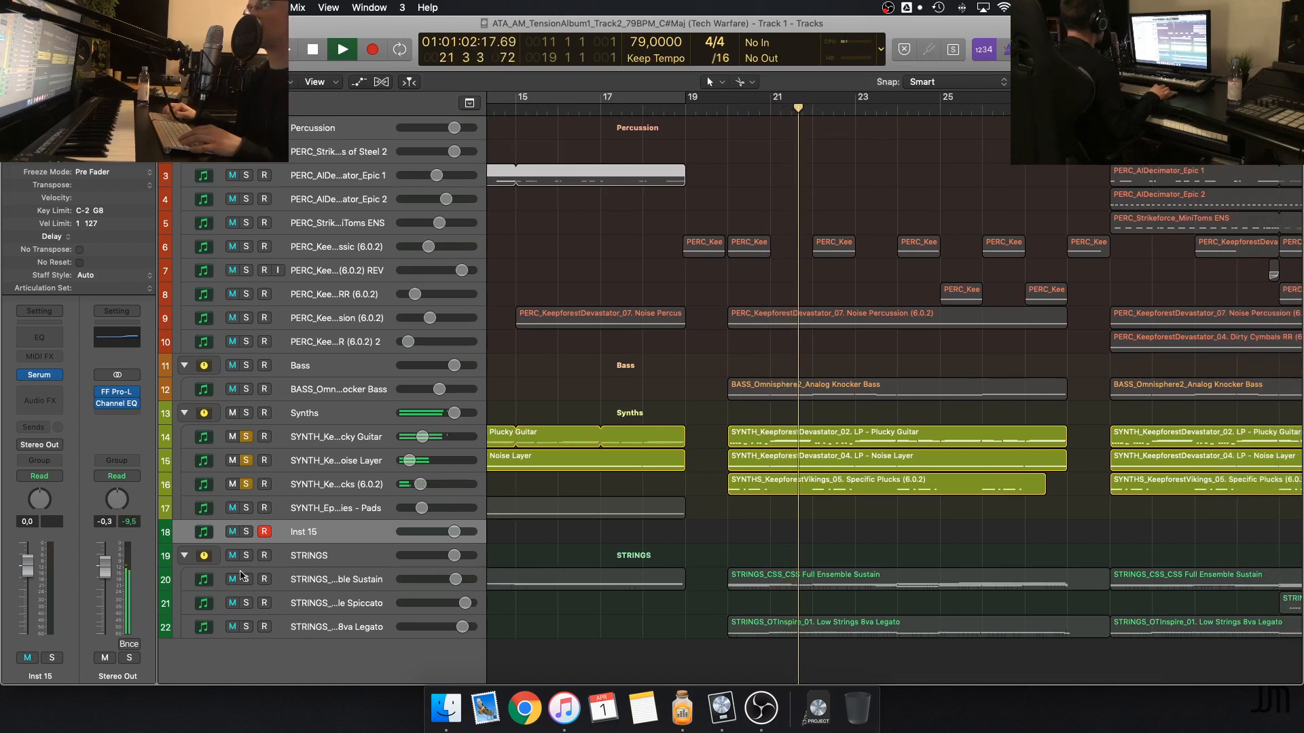
key("space")
left_click(767, 435)
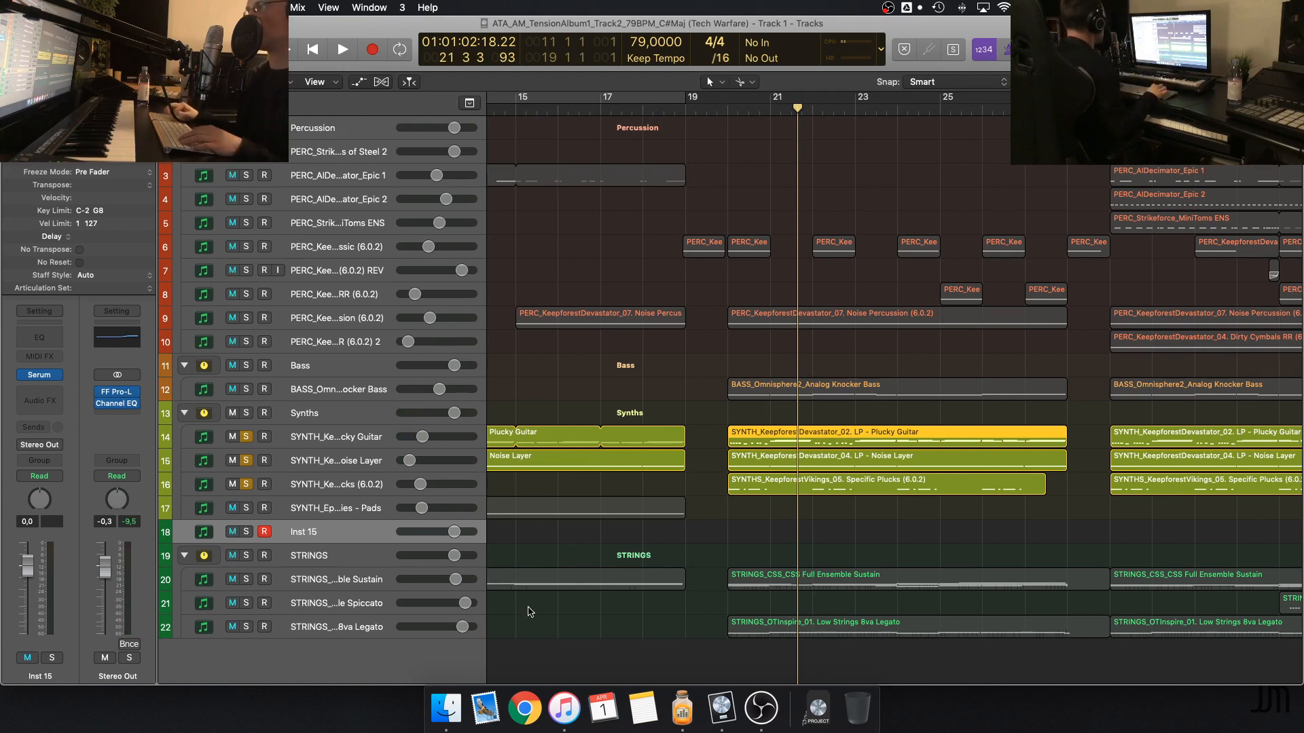
Add the Full Ensemble Sustain and Low Strings 8va Legato tracks to the solo and play from bar 20 to bar 25
left_click(246, 579)
left_click(247, 627)
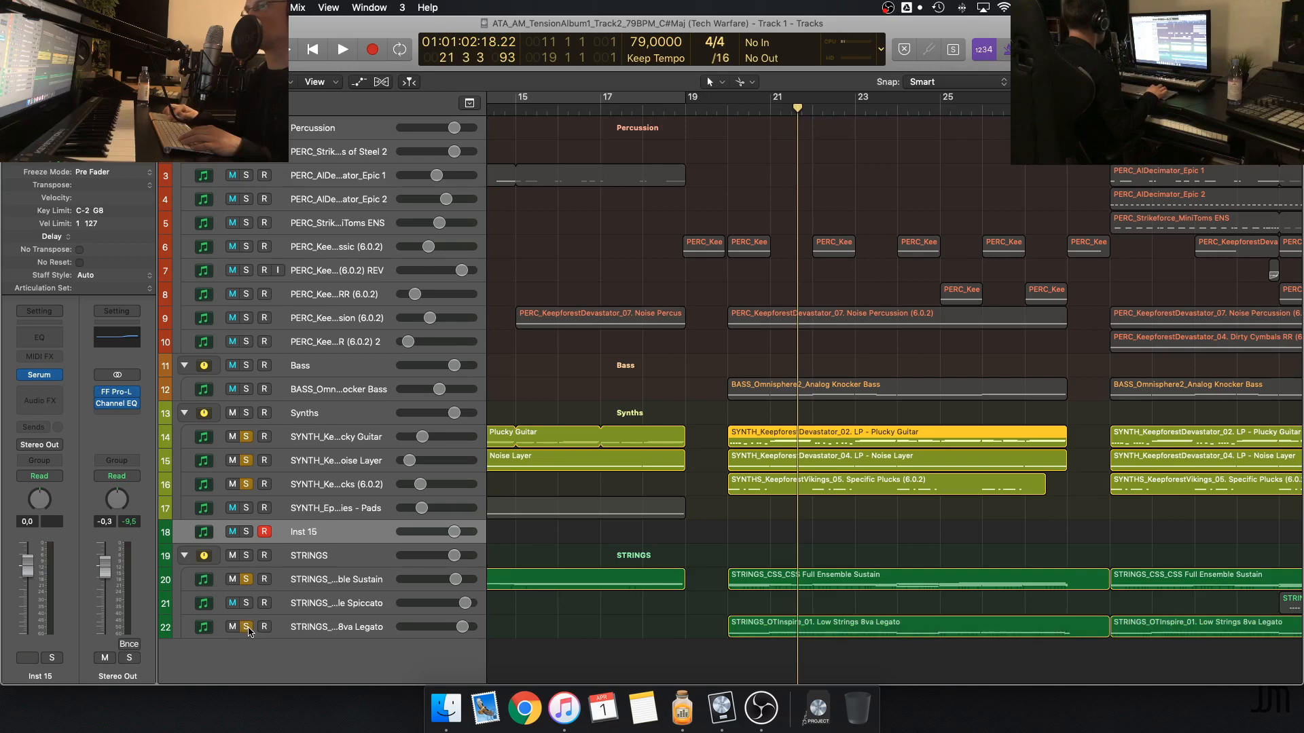
left_click(725, 106)
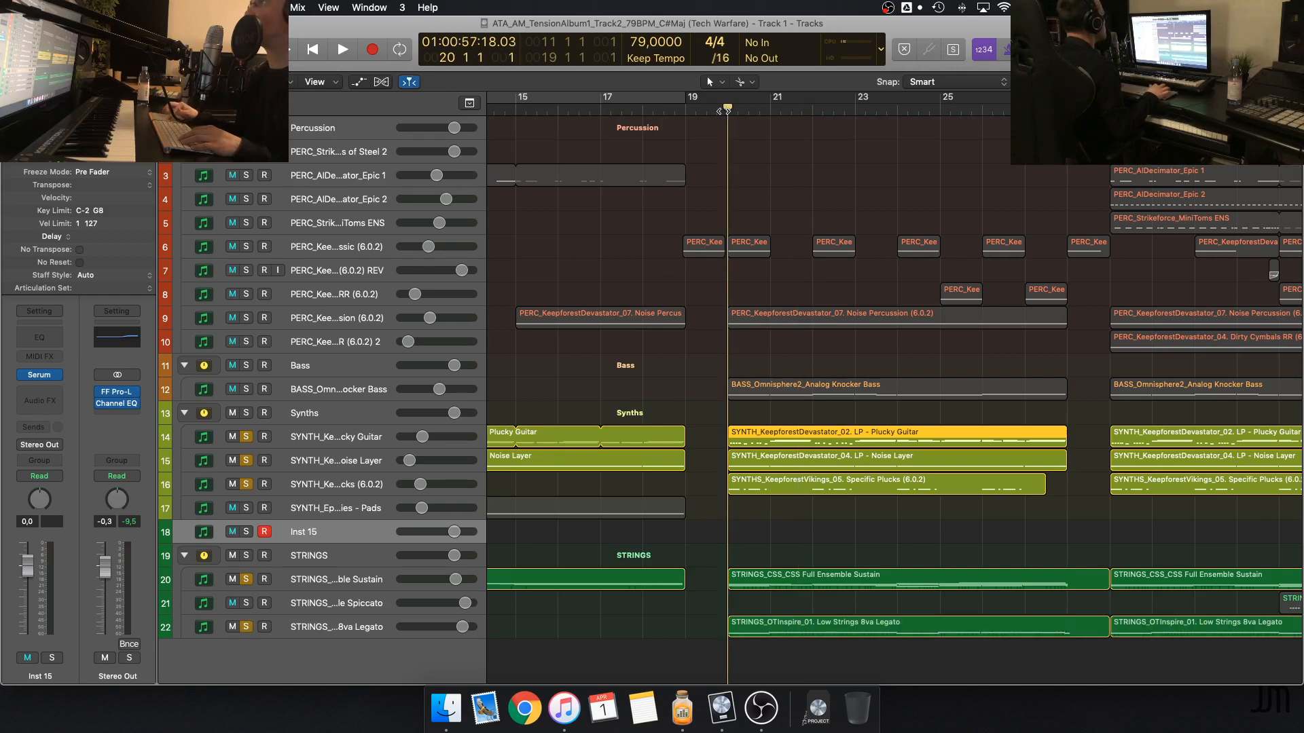
key("space")
key("super+Right")
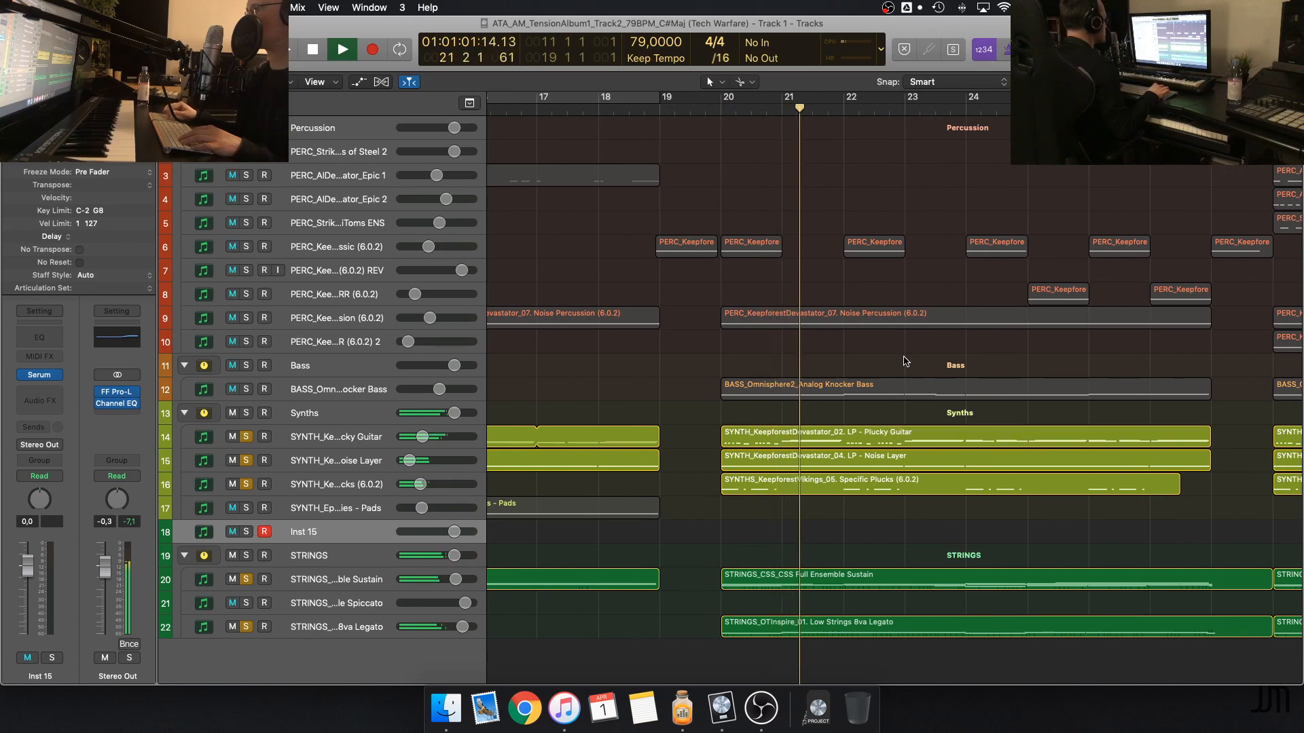
scroll(904, 361, "left", 5)
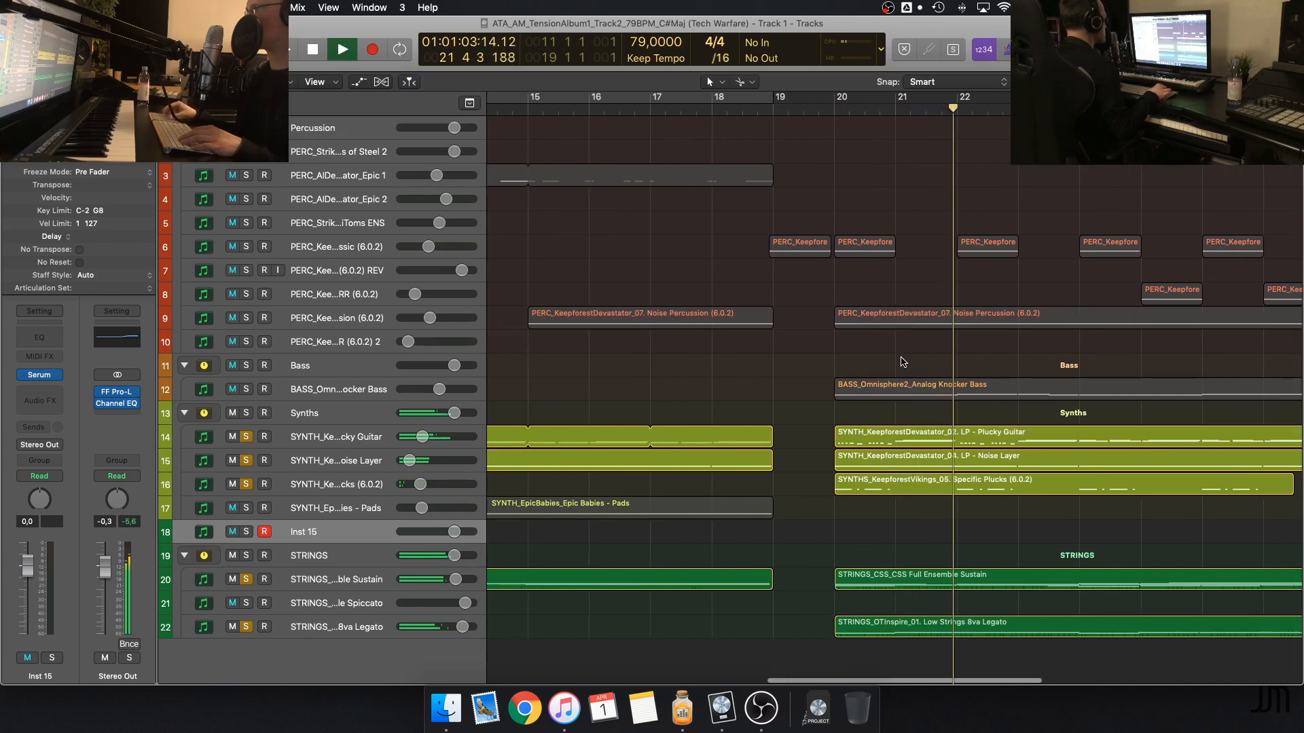
key("super+Left")
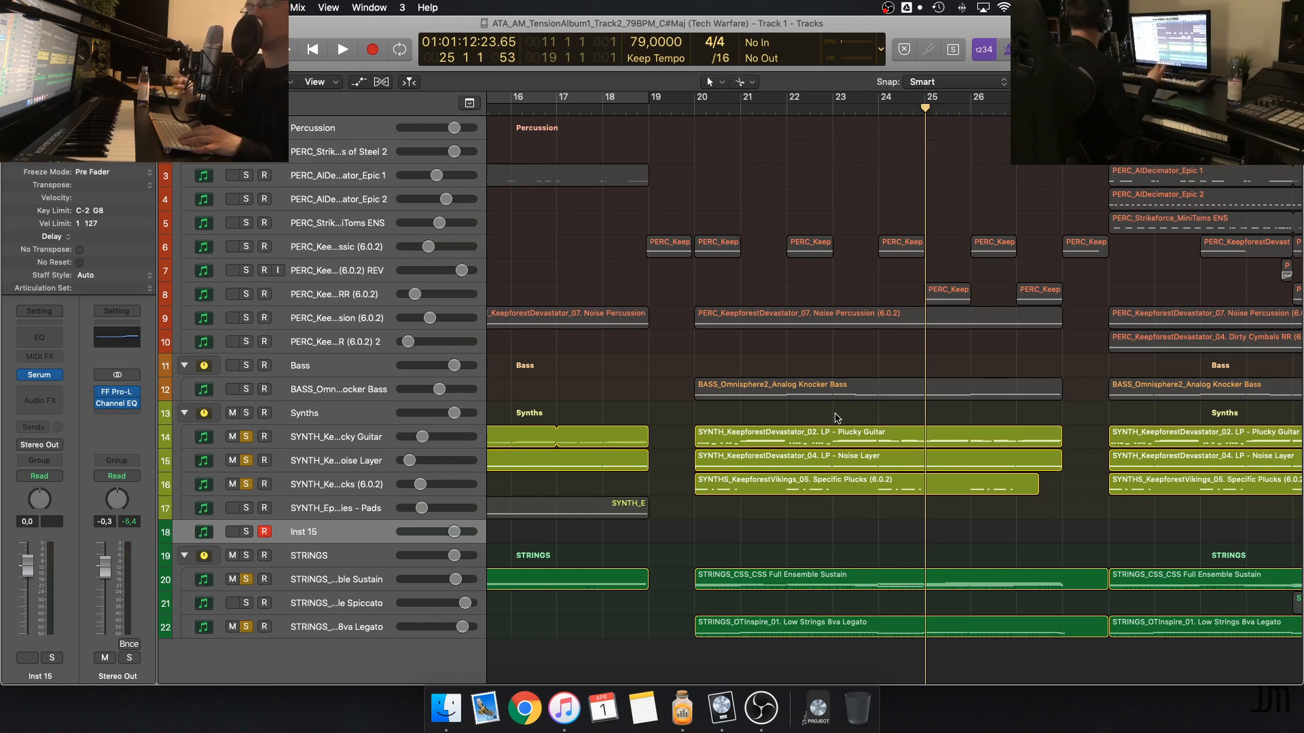
Place the playhead around beat 3 of bar 19, just before the section starting at bar 20
scroll(772, 318, "right", 3)
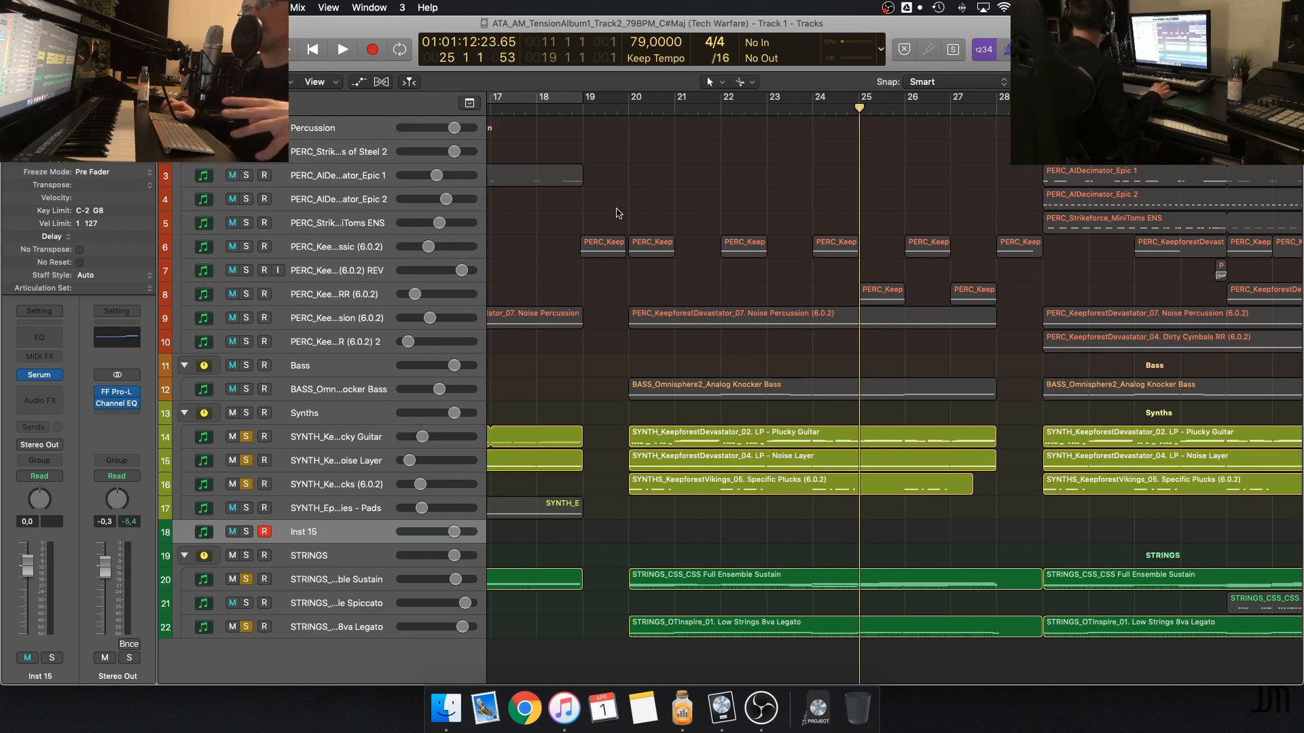
left_click(606, 110)
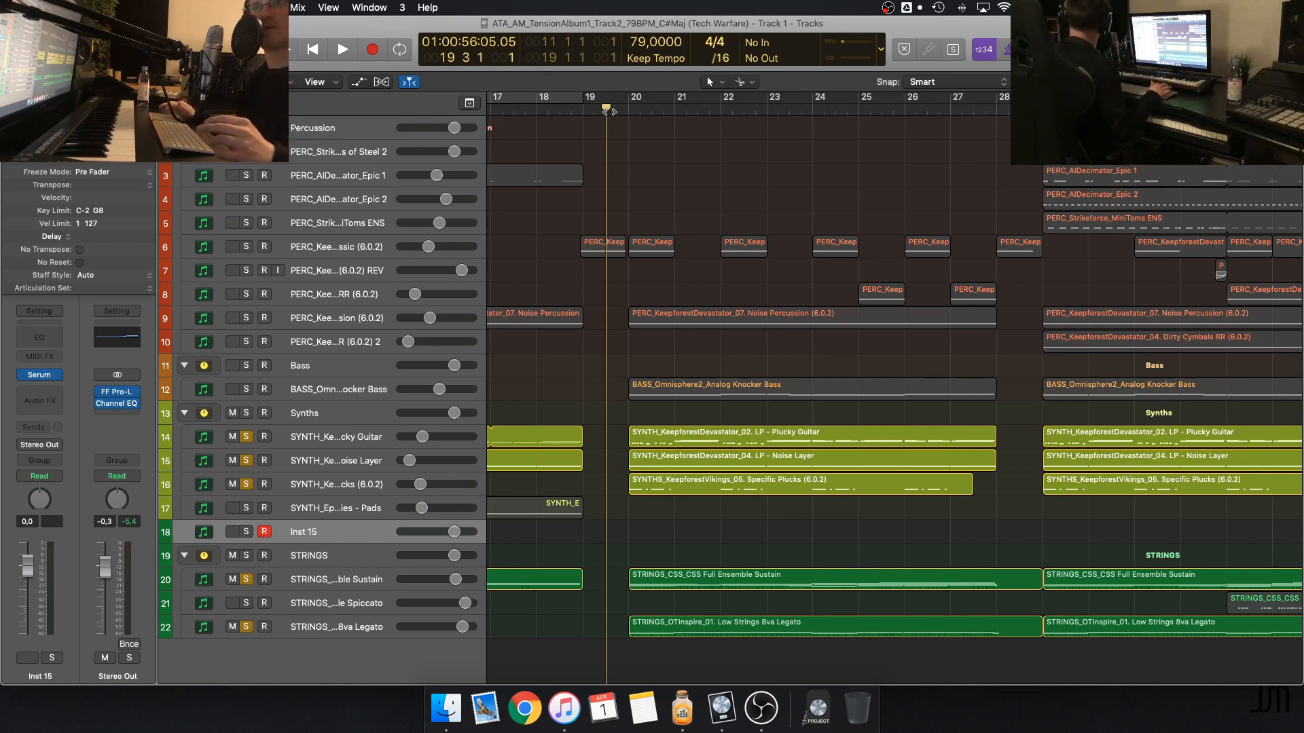
left_click(613, 110)
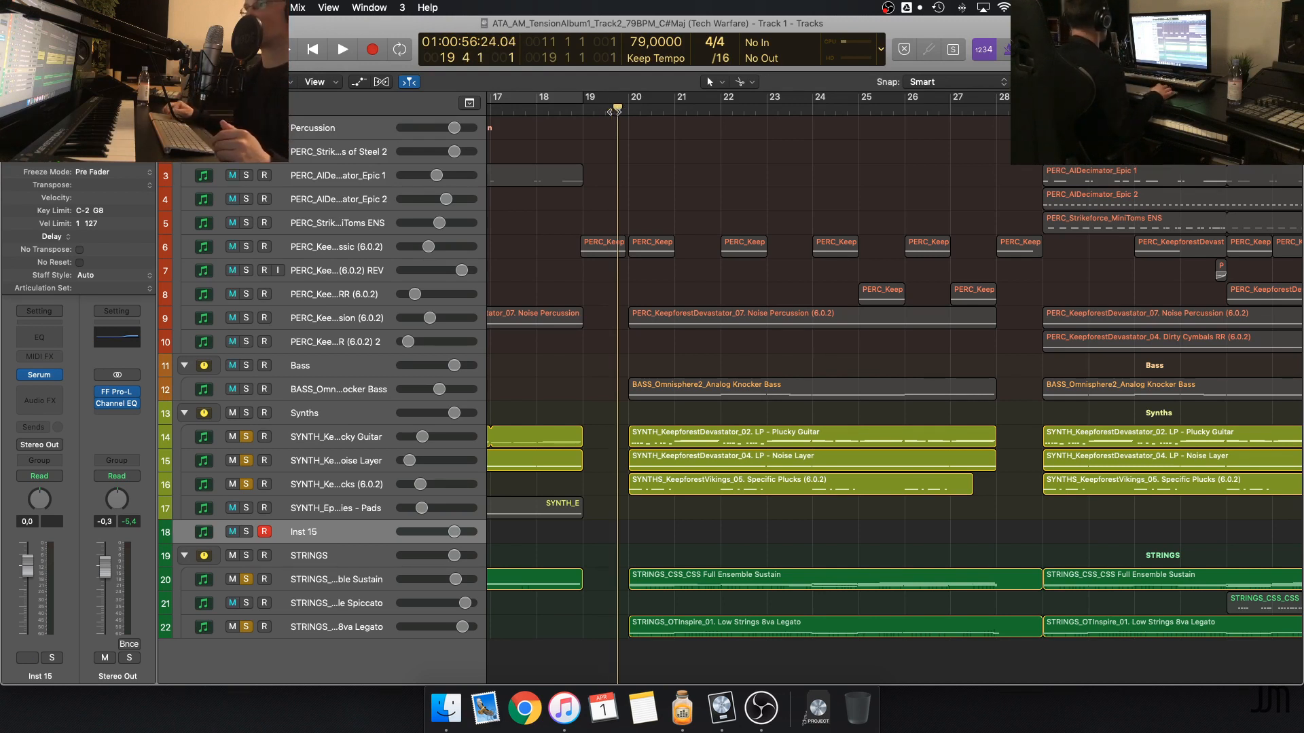
left_click_drag(617, 110, 611, 112)
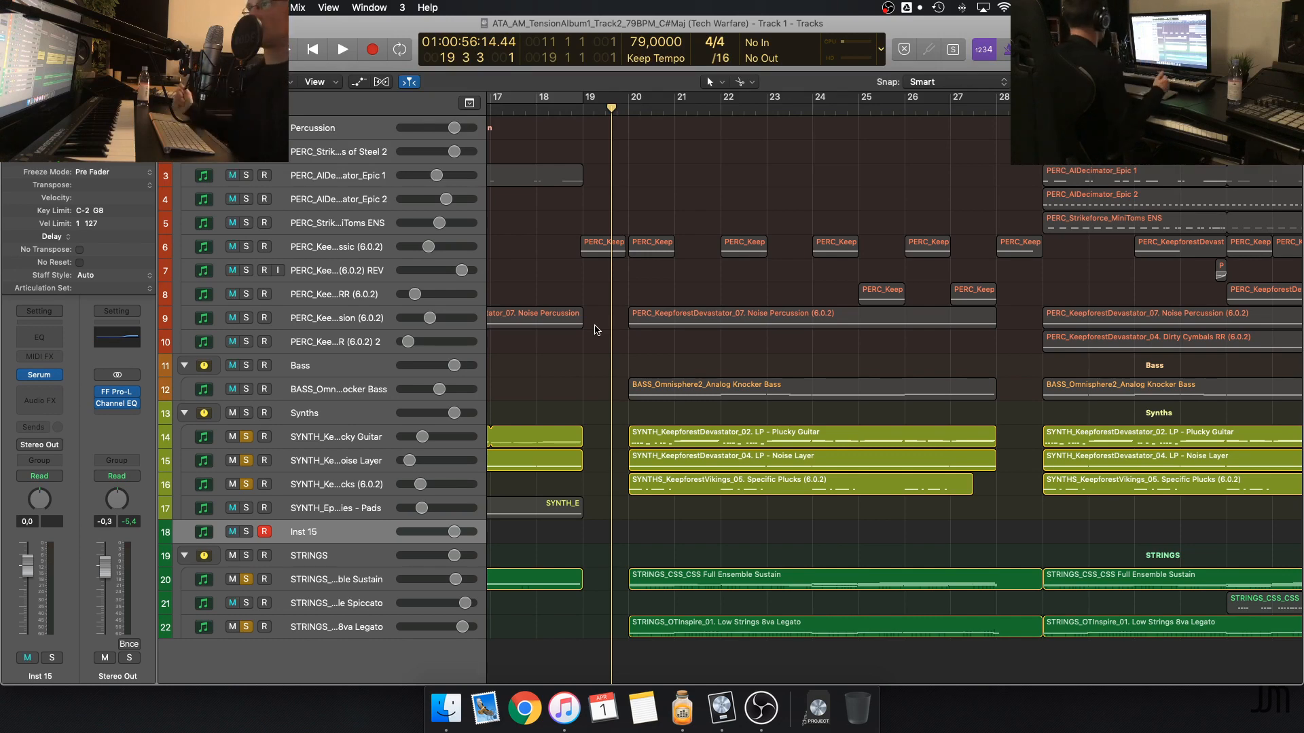
Examine how the percussion, bass, synth and string regions are arranged in the section from bar 20 to bar 28
key("super+Left")
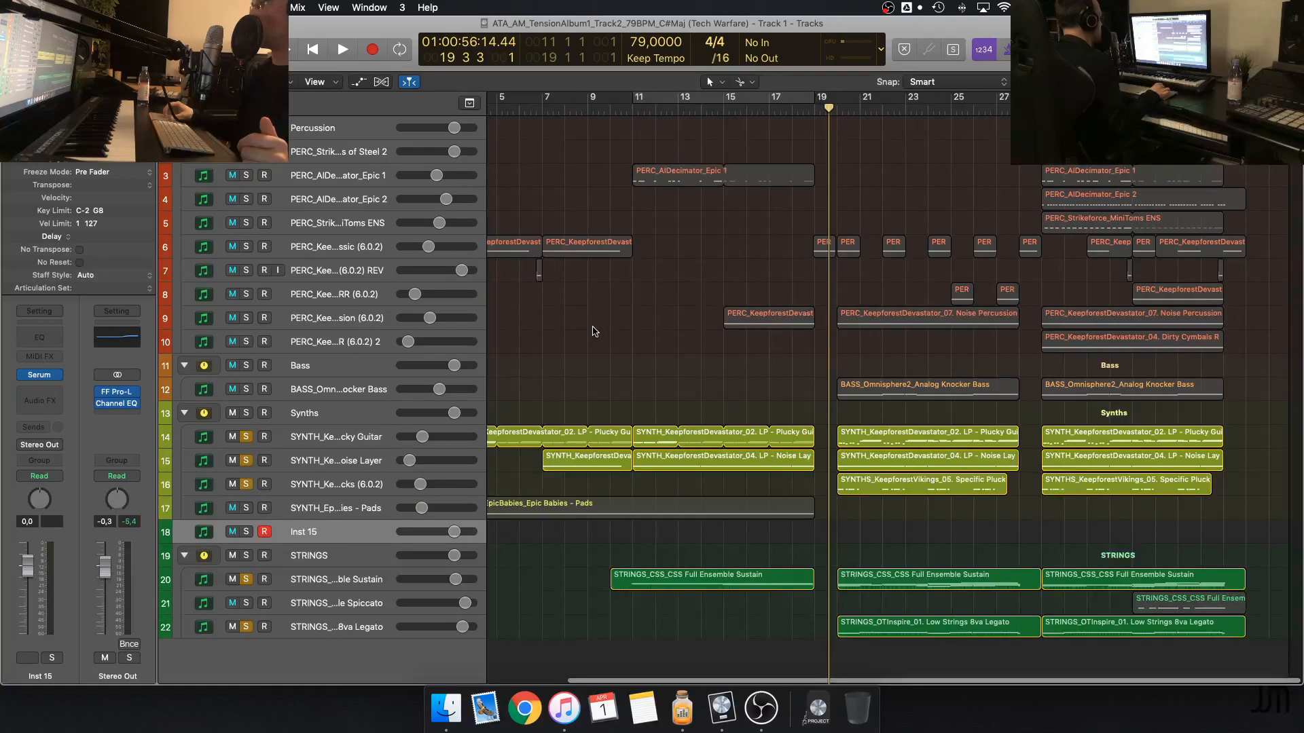
key("super+Right")
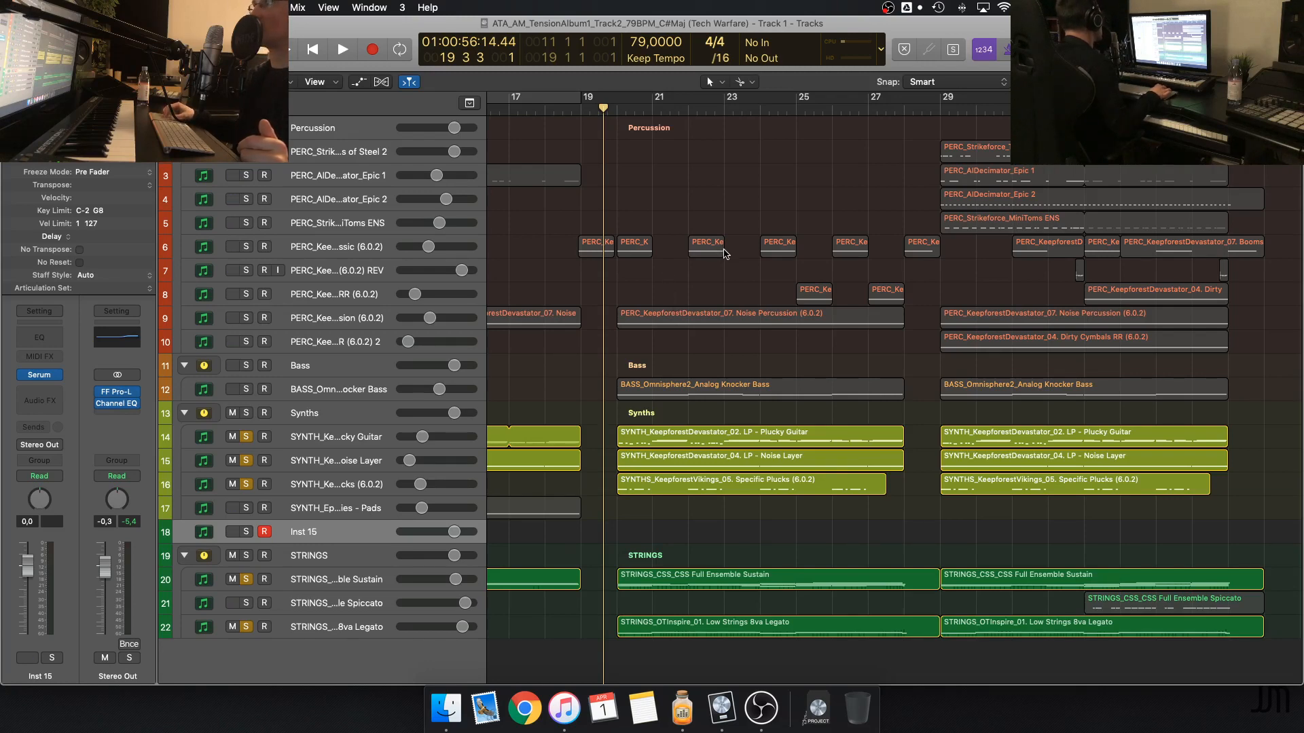
key("super+Right")
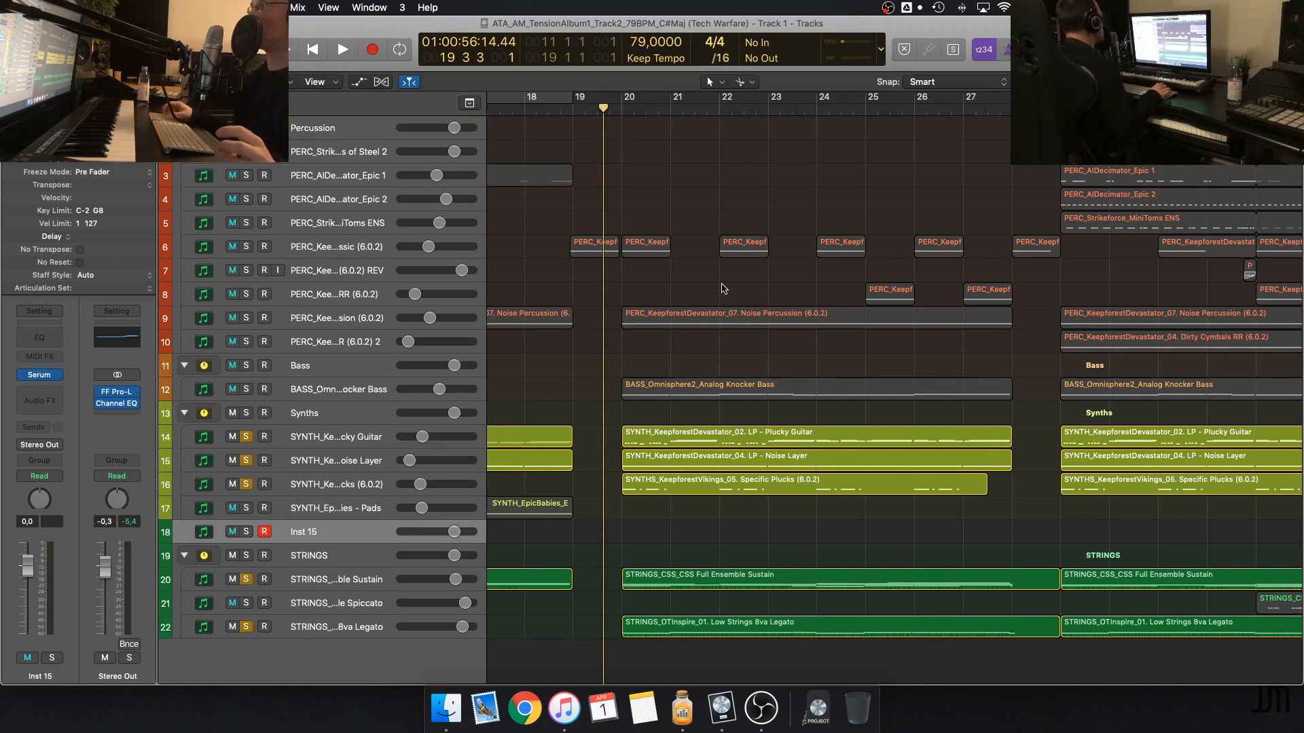
key("super+Right")
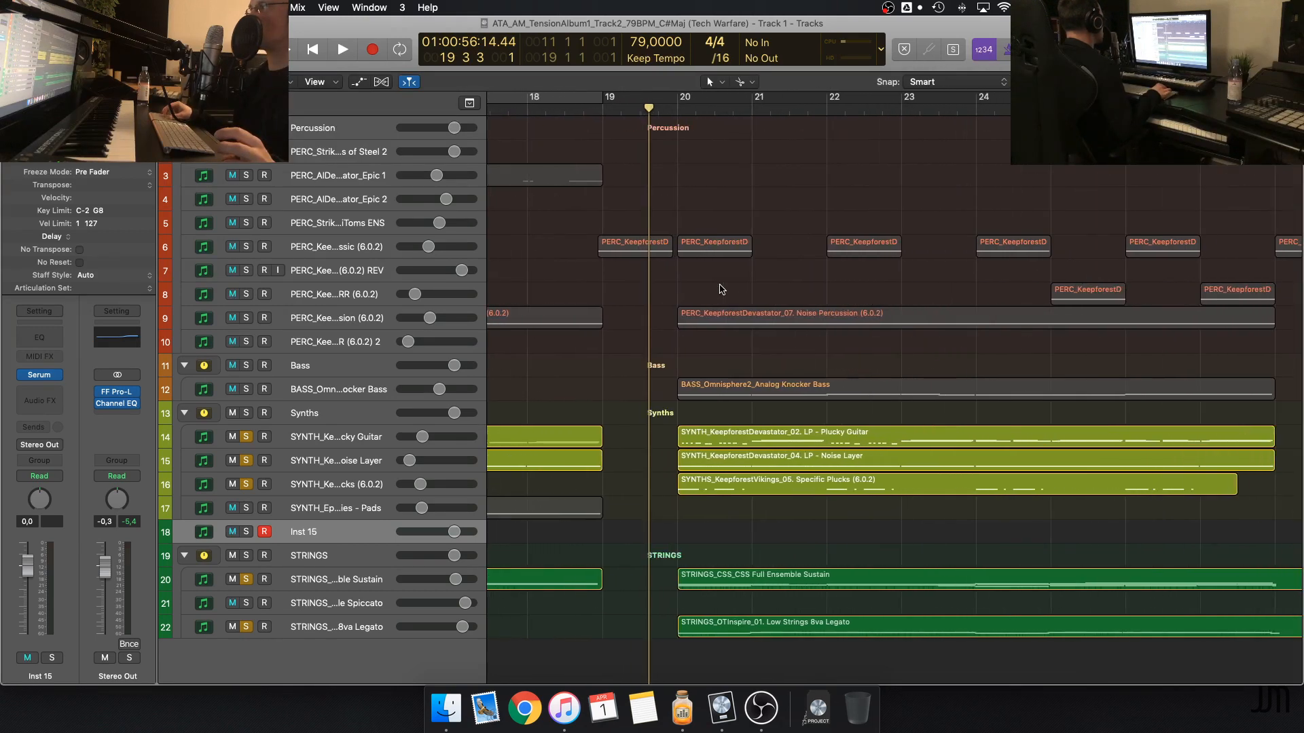
scroll(722, 290, "right", 5)
scroll(722, 290, "left", 2)
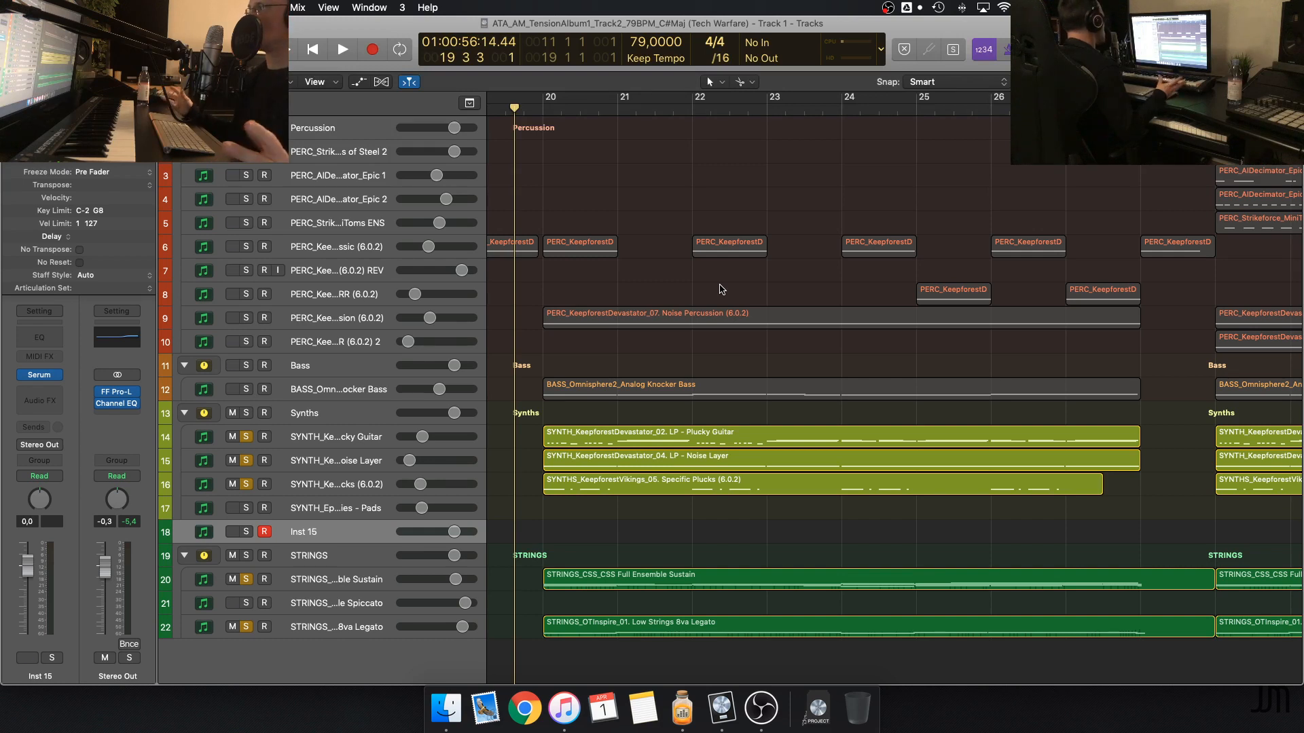
scroll(721, 289, "left", 2)
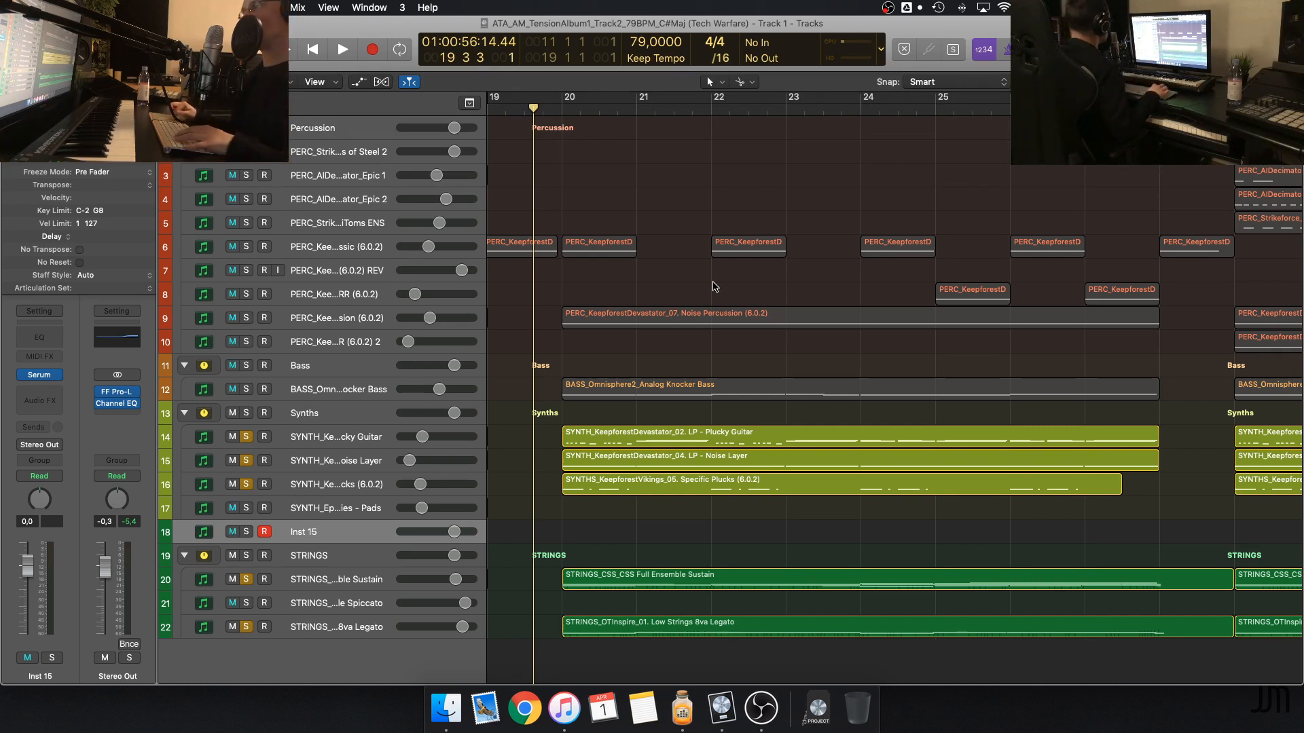
Hide Logic Pro to show the desktop
key("super+h")
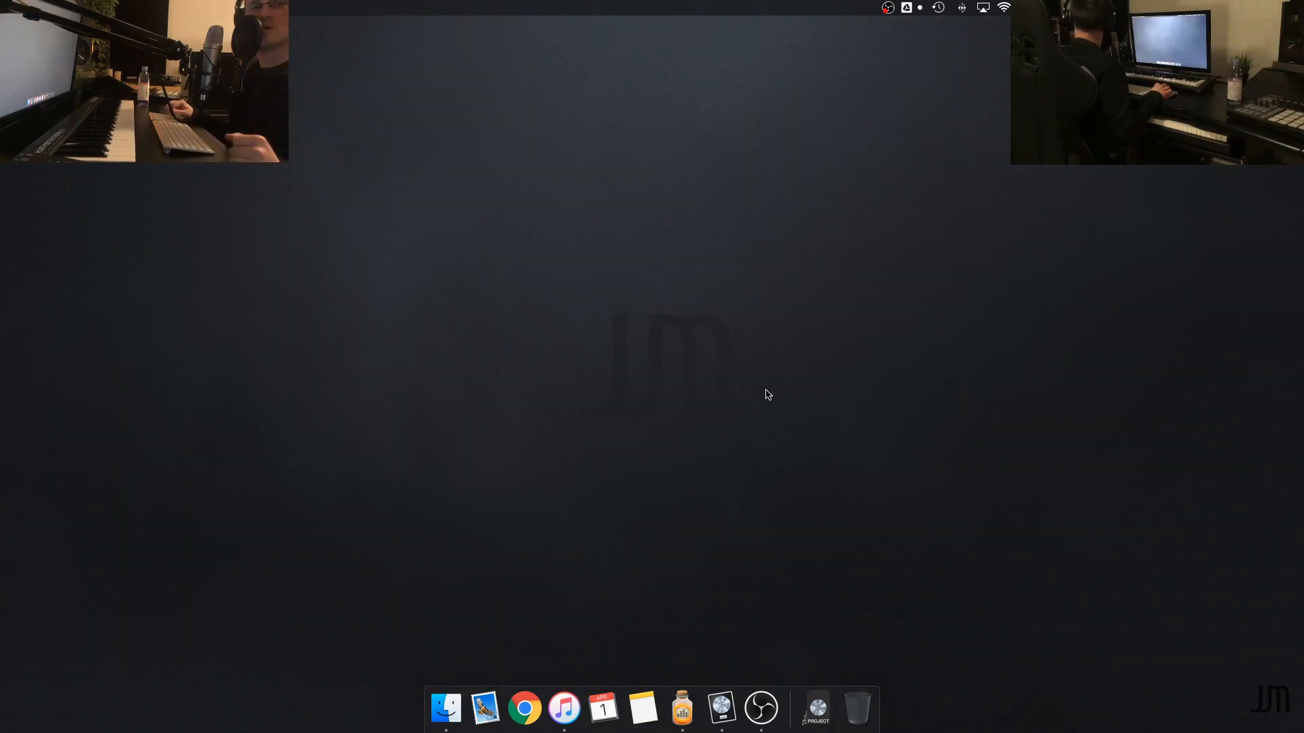